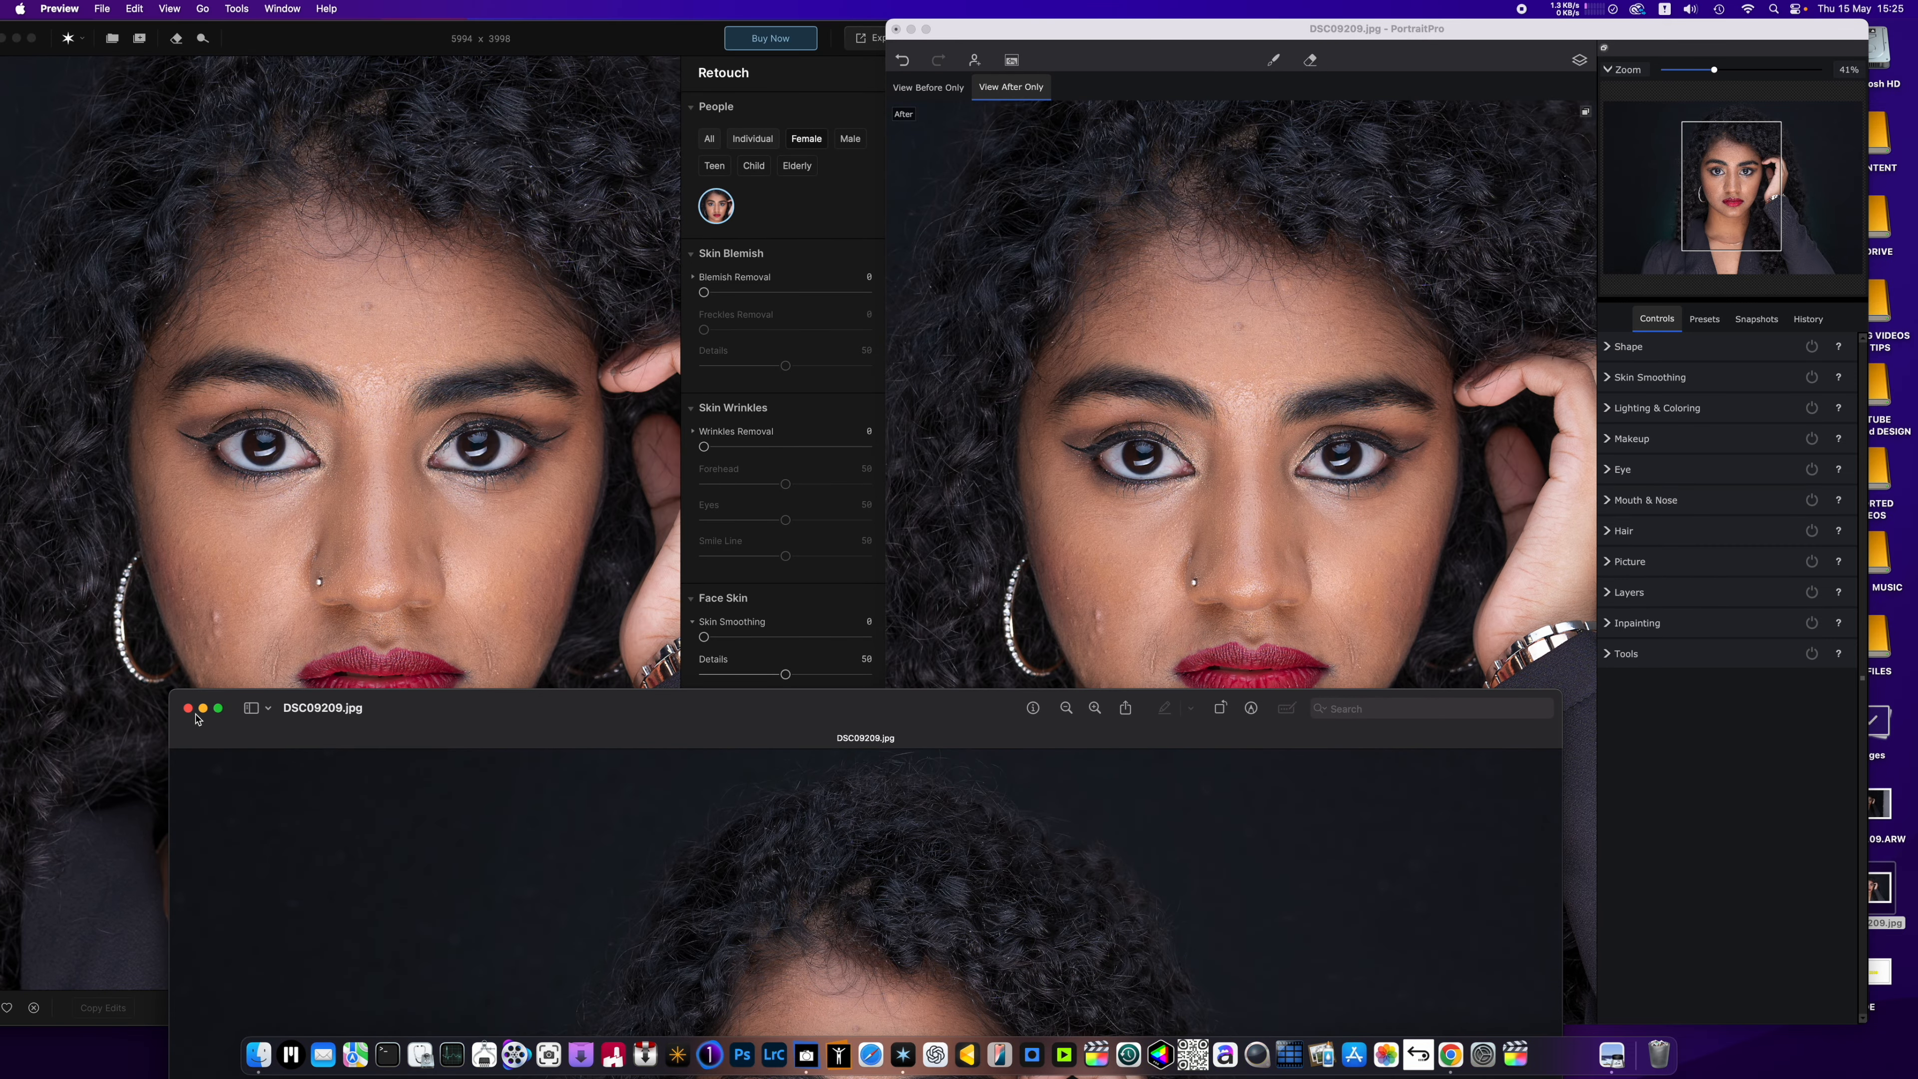
Close the DSC09209.jpg preview window and expand the Skin Smoothing controls in PortraitPro.
{"action": "left_click", "coordinate": [188, 707]}
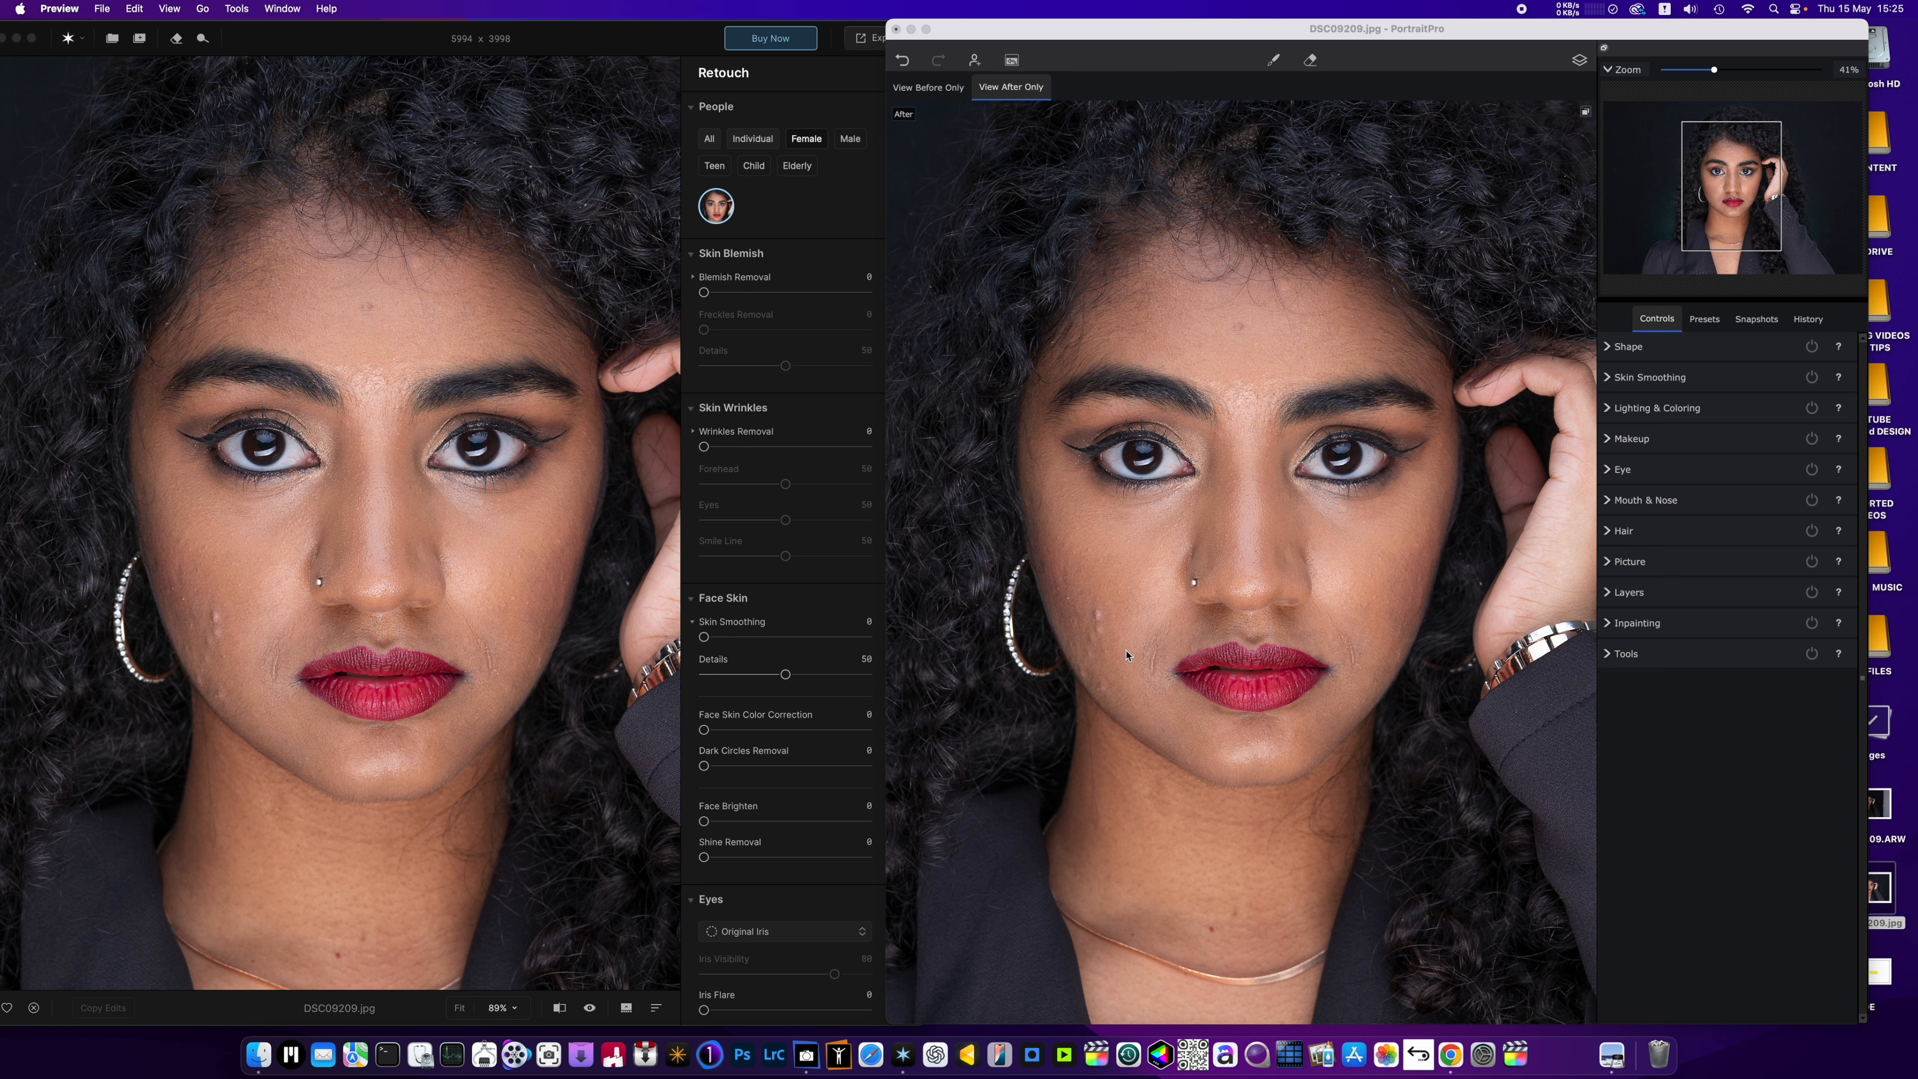
{"action": "scroll", "coordinate": [1127, 629], "scroll_direction": "up", "scroll_amount": 4}
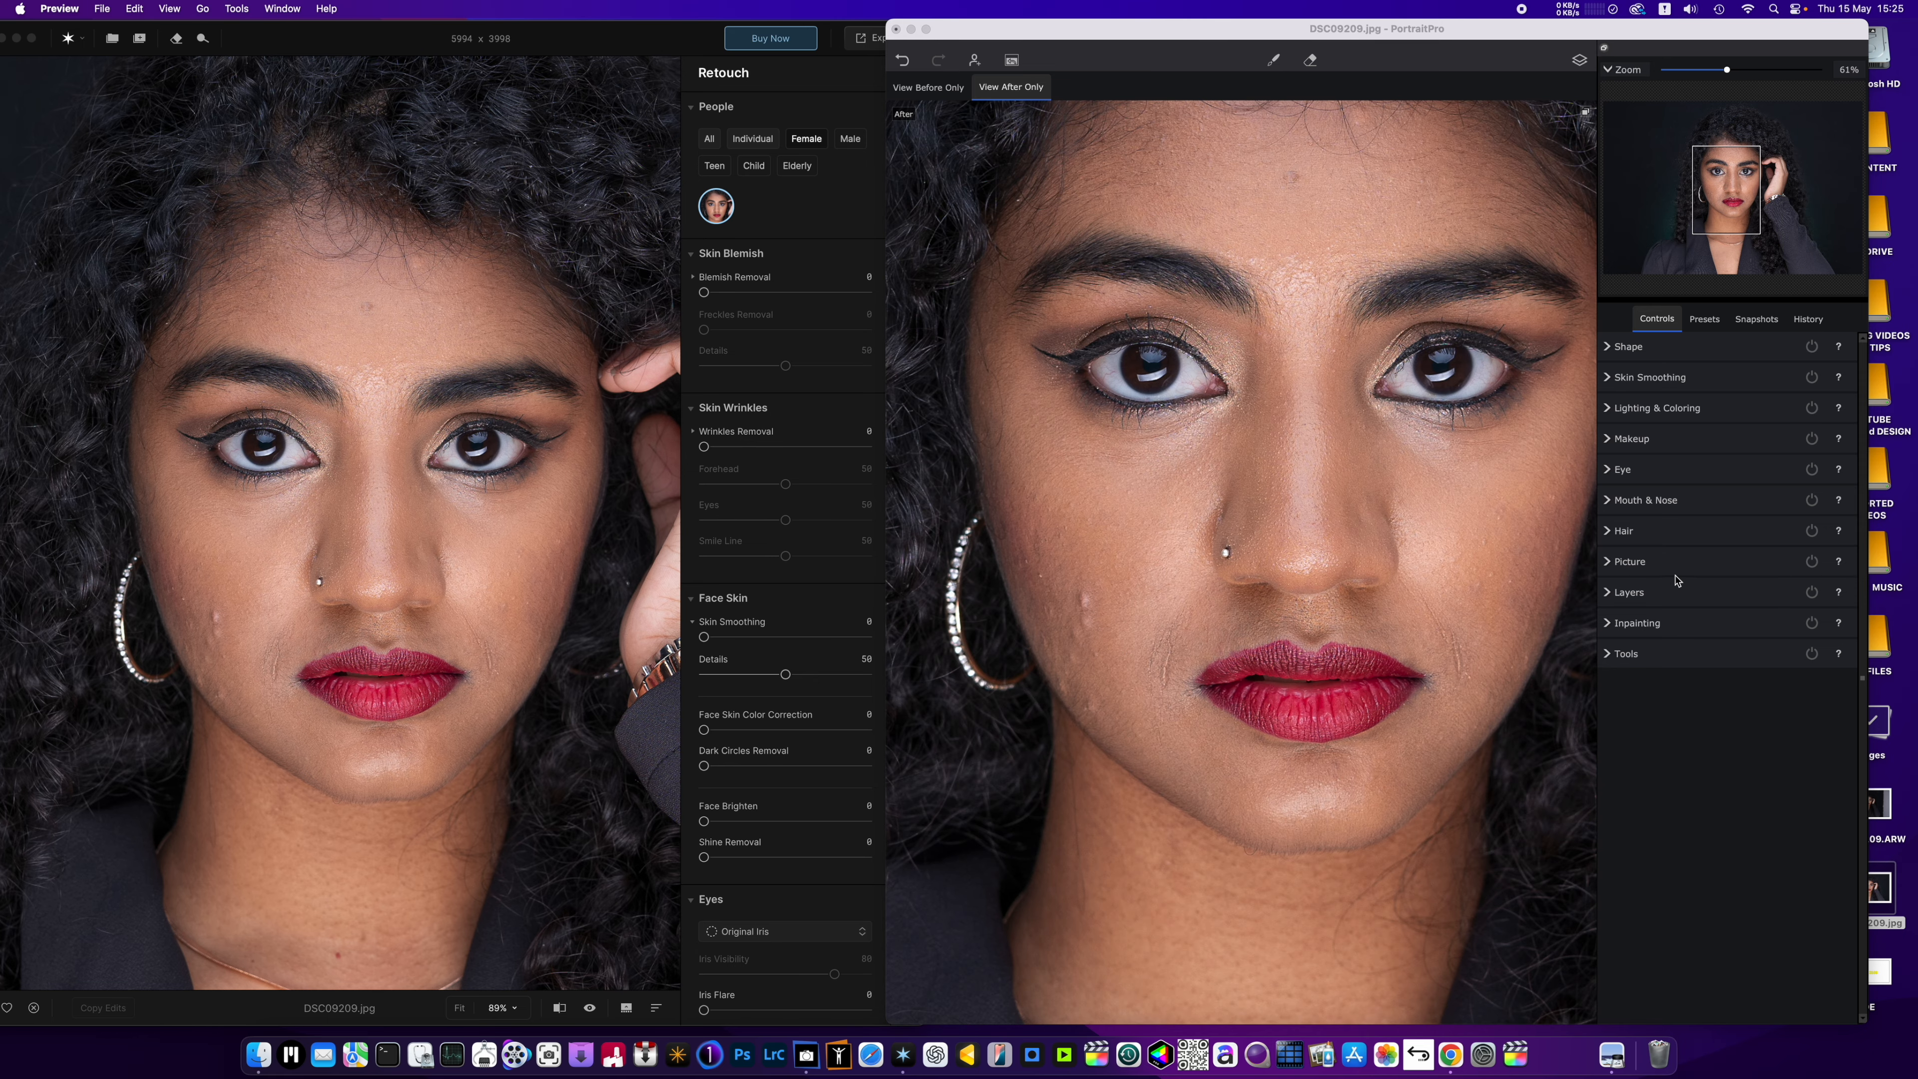
{"action": "left_click", "coordinate": [1606, 377]}
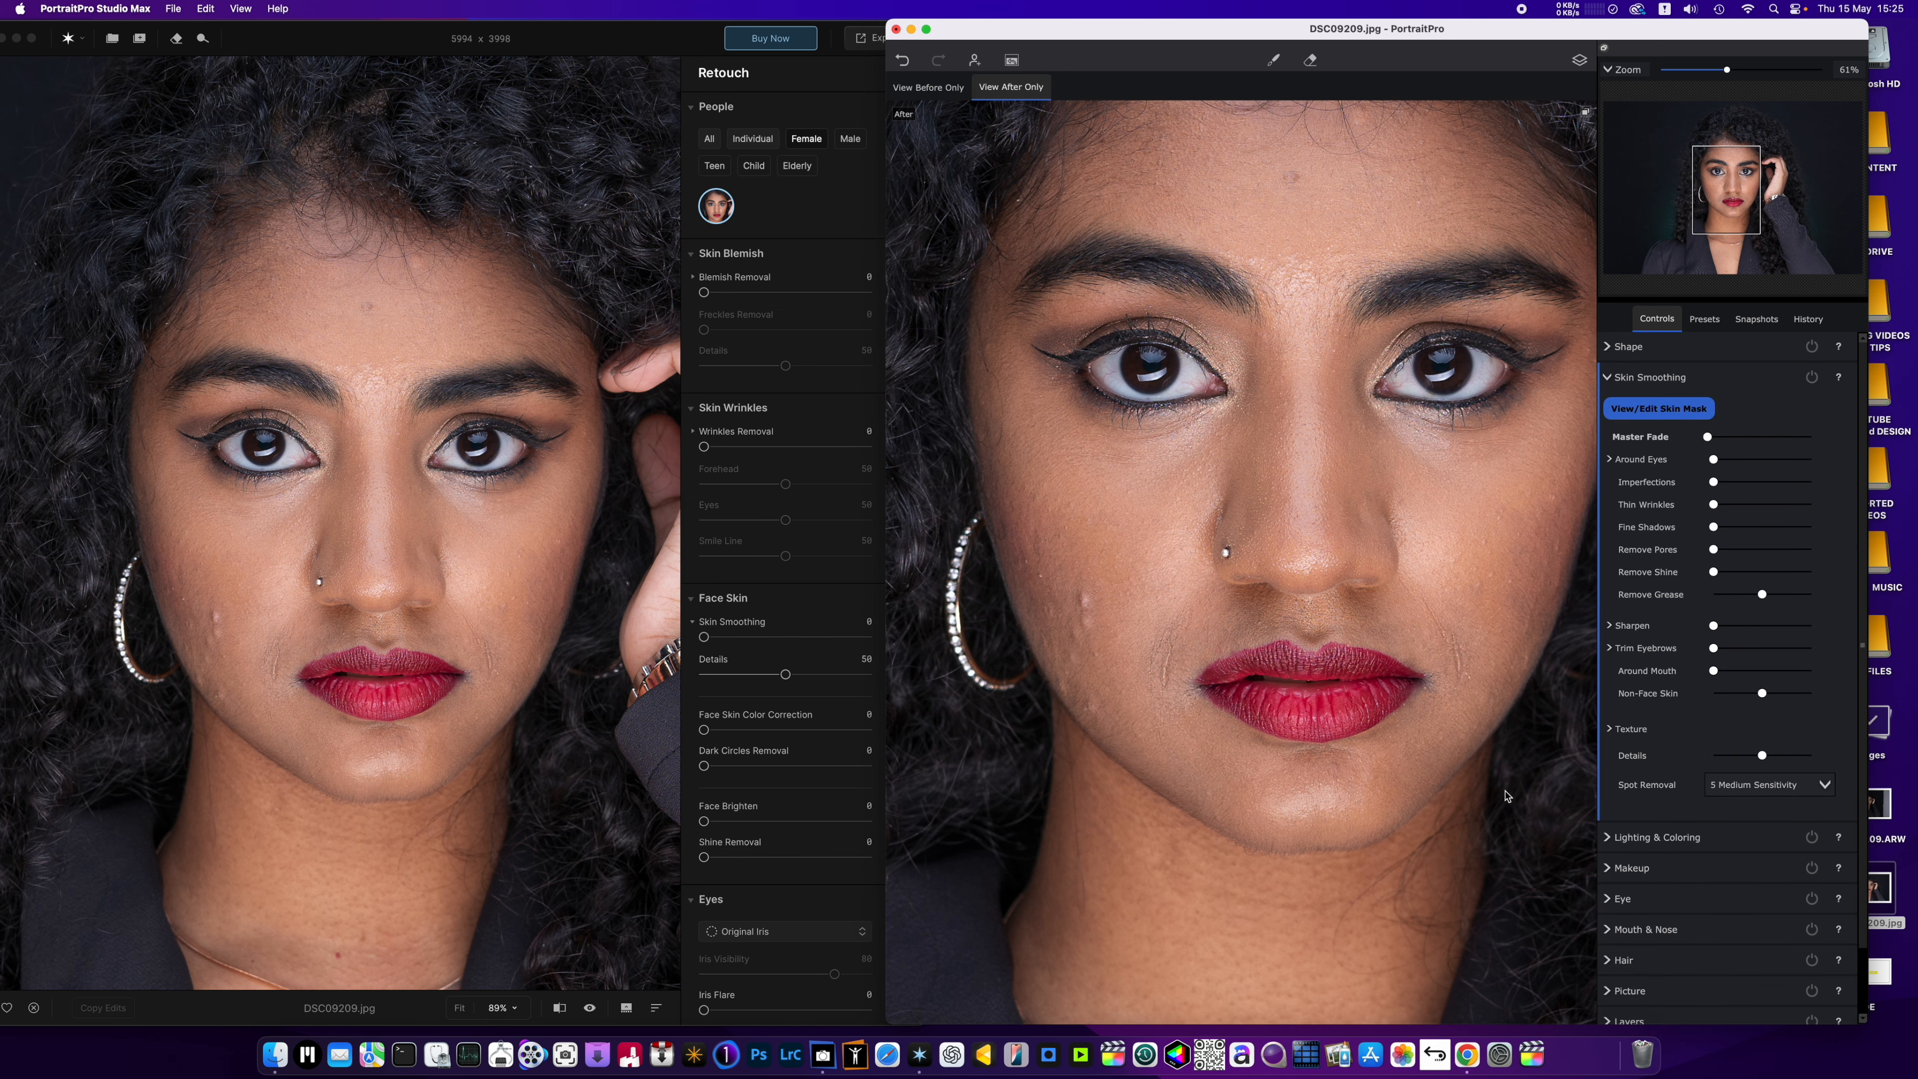
Switch to Aperty, set Blemish Removal to 96, and compare the portrait with its unedited version.
{"action": "scroll", "coordinate": [274, 635], "scroll_direction": "up", "scroll_amount": 3}
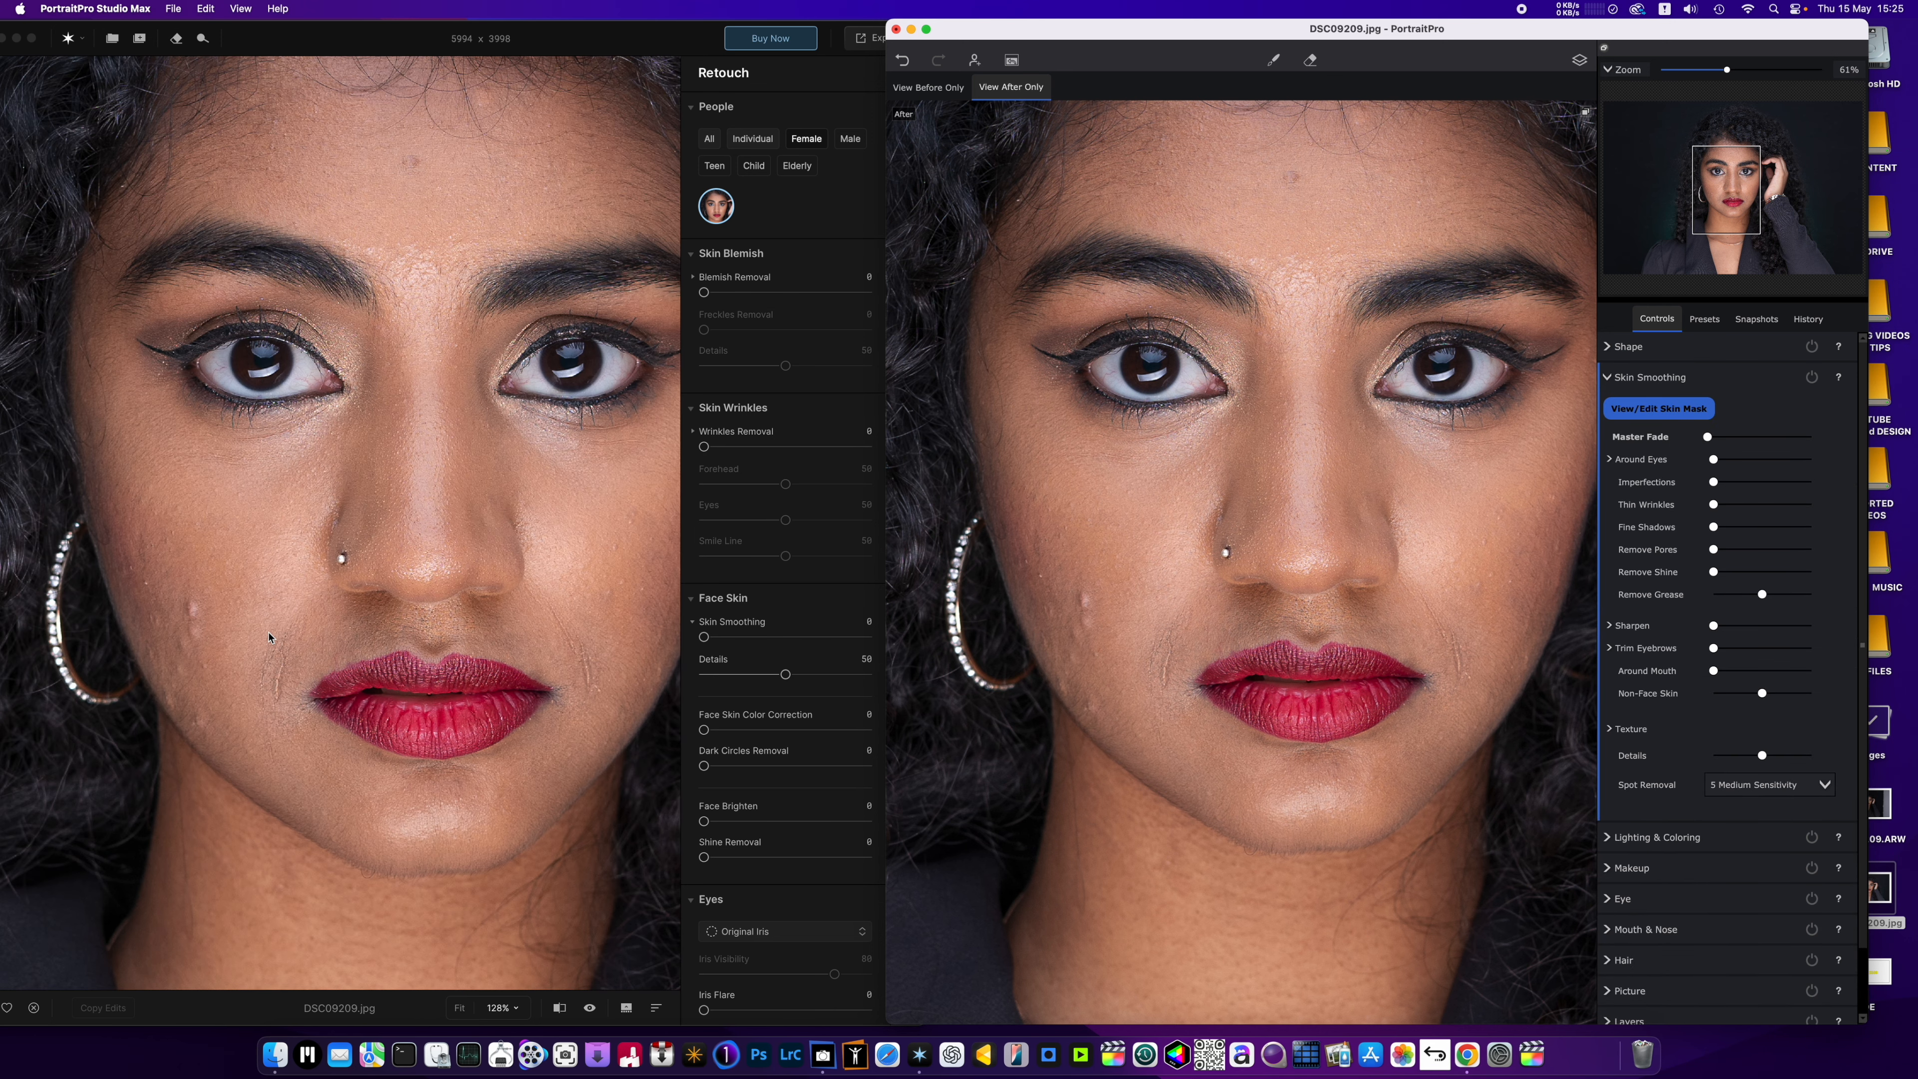
{"action": "left_click", "coordinate": [341, 703]}
{"action": "scroll", "coordinate": [398, 702], "scroll_direction": "down", "scroll_amount": 2}
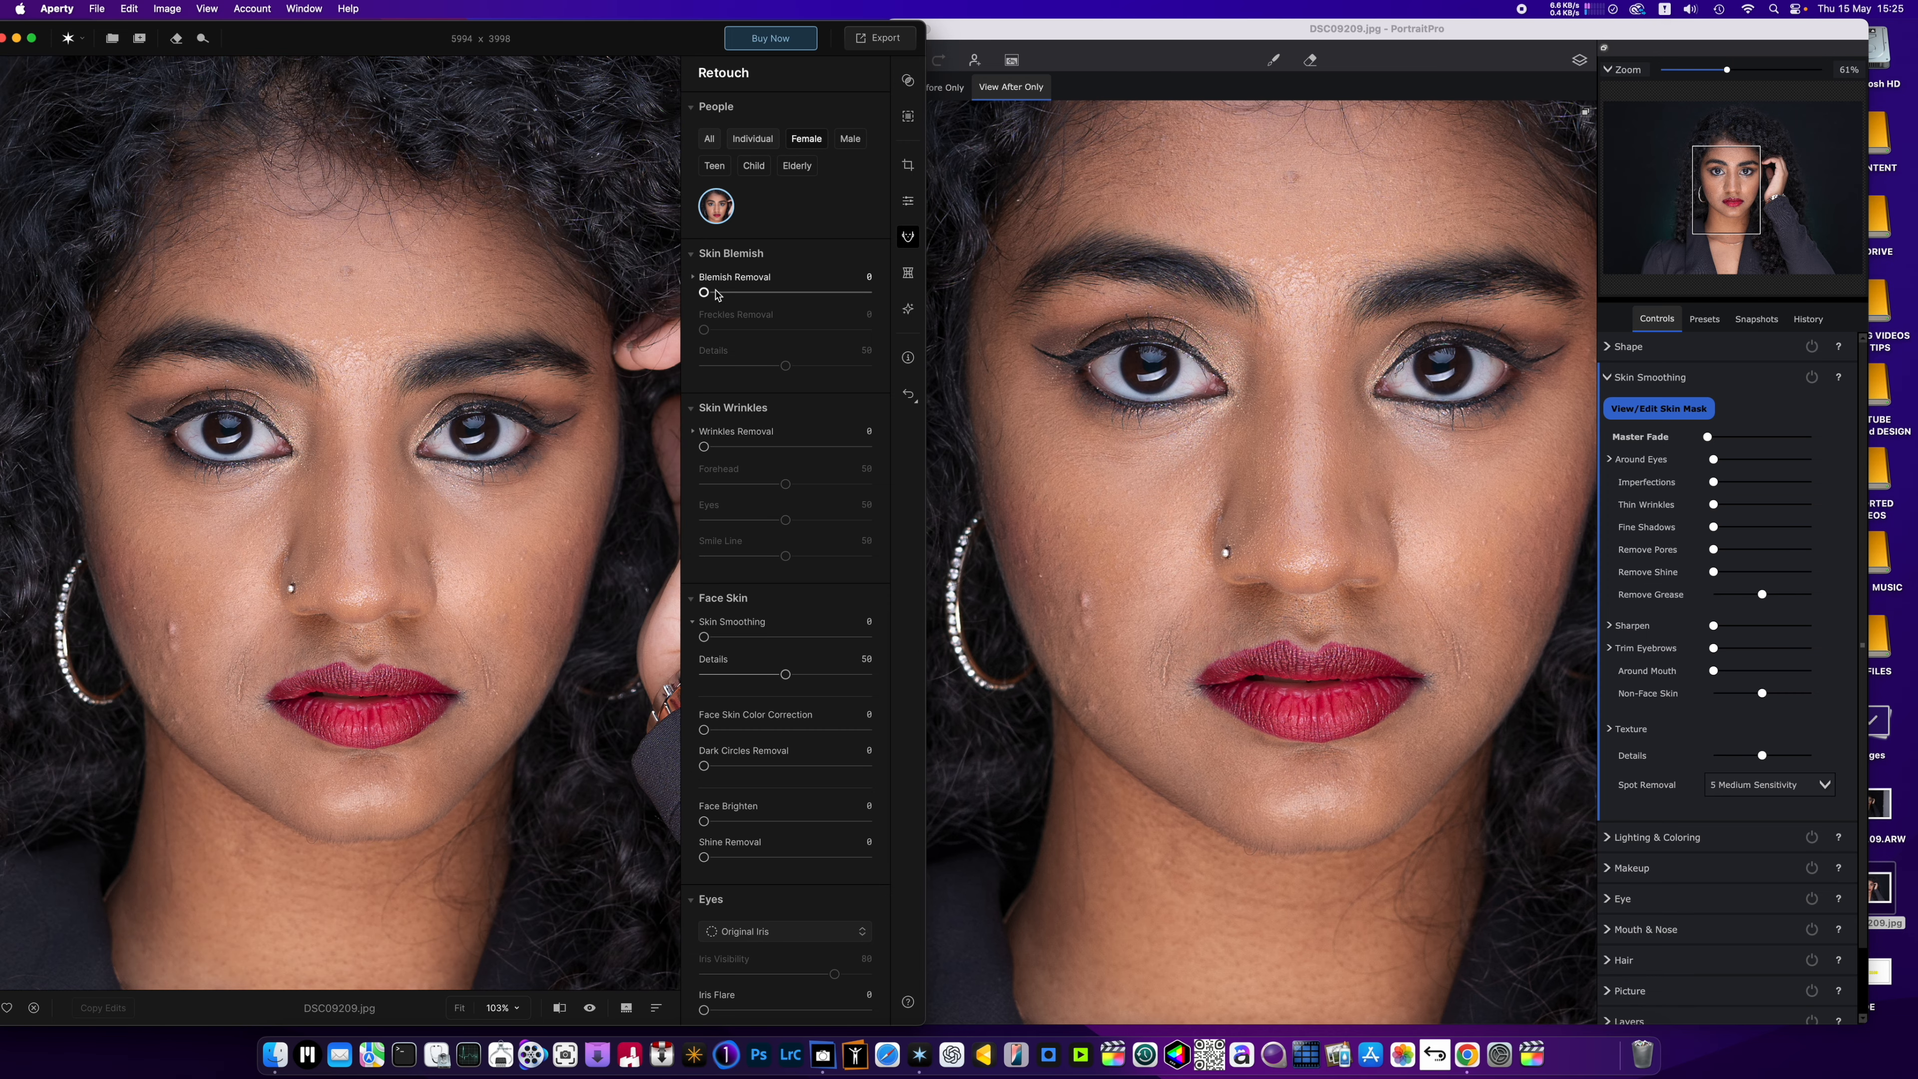
{"action": "left_click_drag", "start_coordinate": [708, 292], "coordinate": [862, 304]}
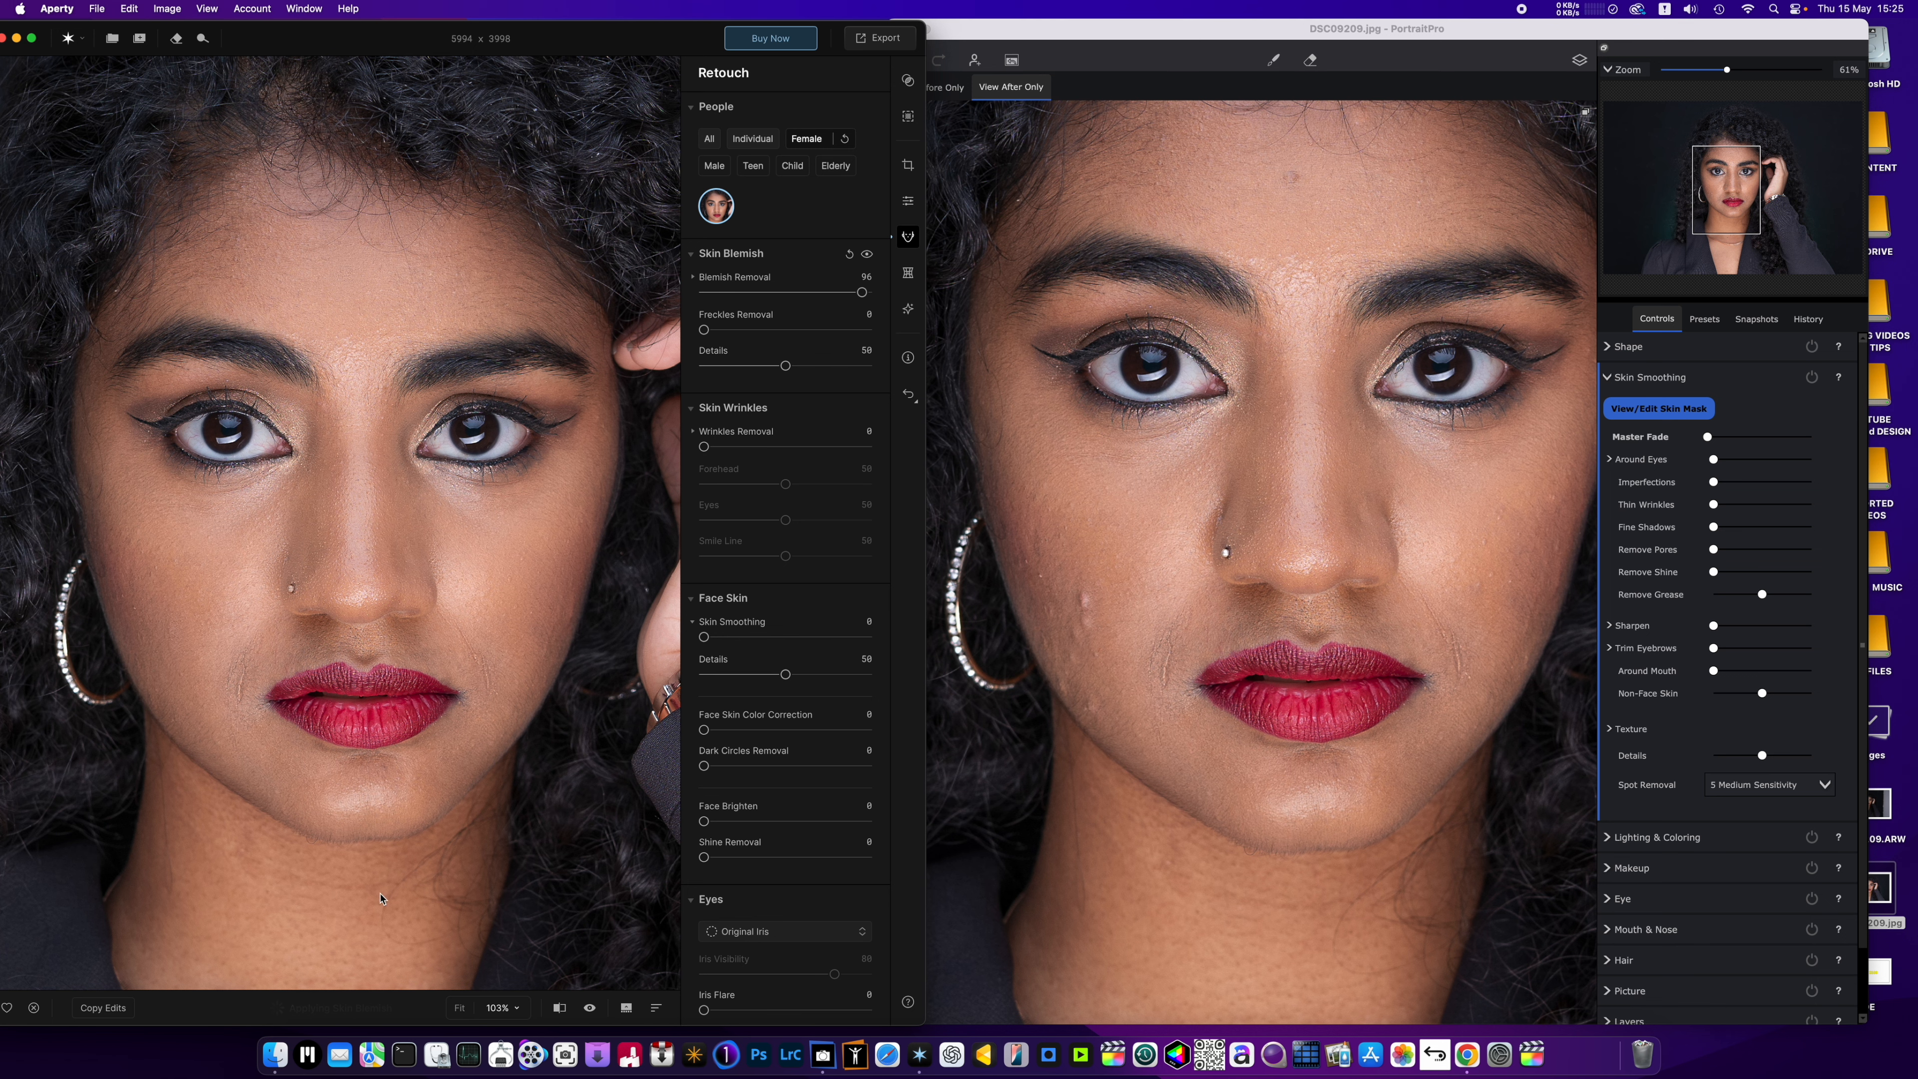
{"action": "left_click", "coordinate": [590, 1008]}
{"action": "left_click", "coordinate": [590, 1010]}
{"action": "left_click", "coordinate": [590, 1009]}
{"action": "left_click", "coordinate": [591, 1010]}
Switch to PortraitPro, set Spot Removal to 10 Maximum Sensitivity, and check the facial skin up close.
{"action": "left_click", "coordinate": [1308, 628]}
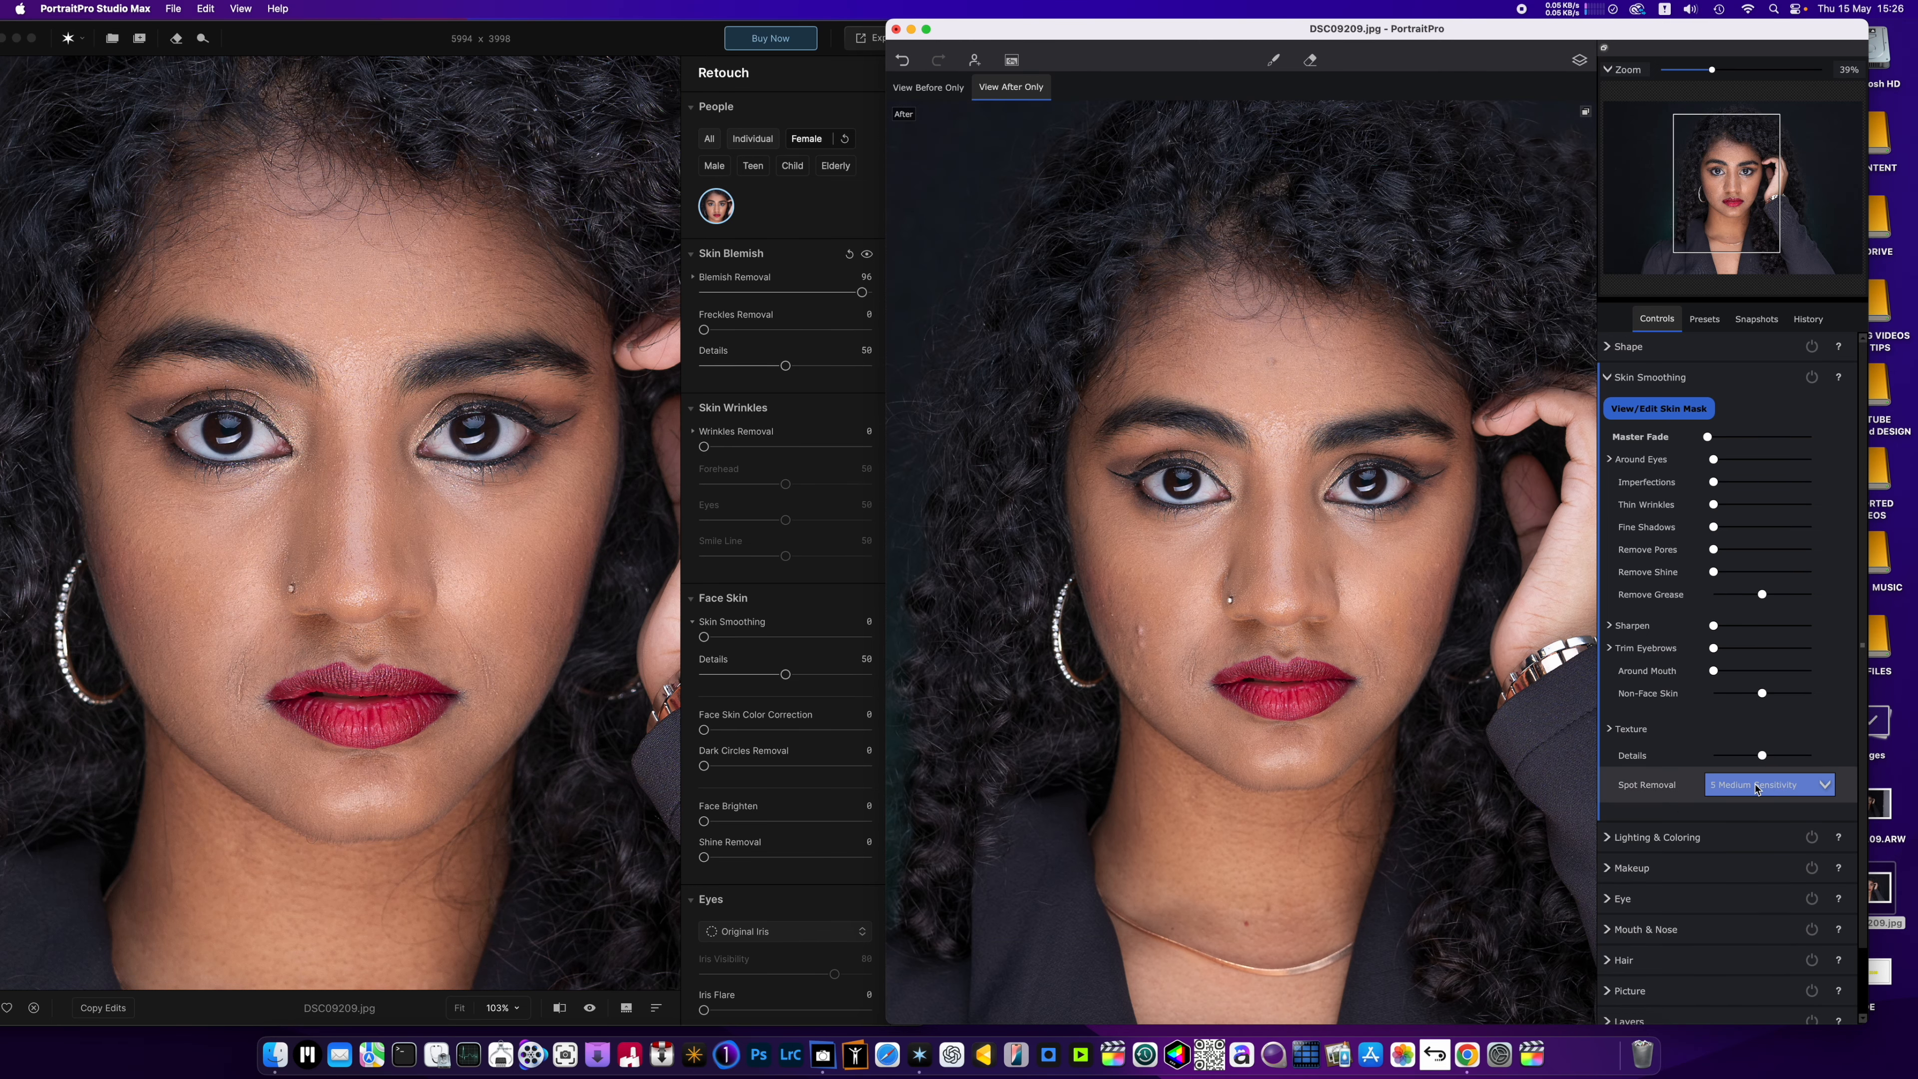
{"action": "left_click", "coordinate": [1786, 790]}
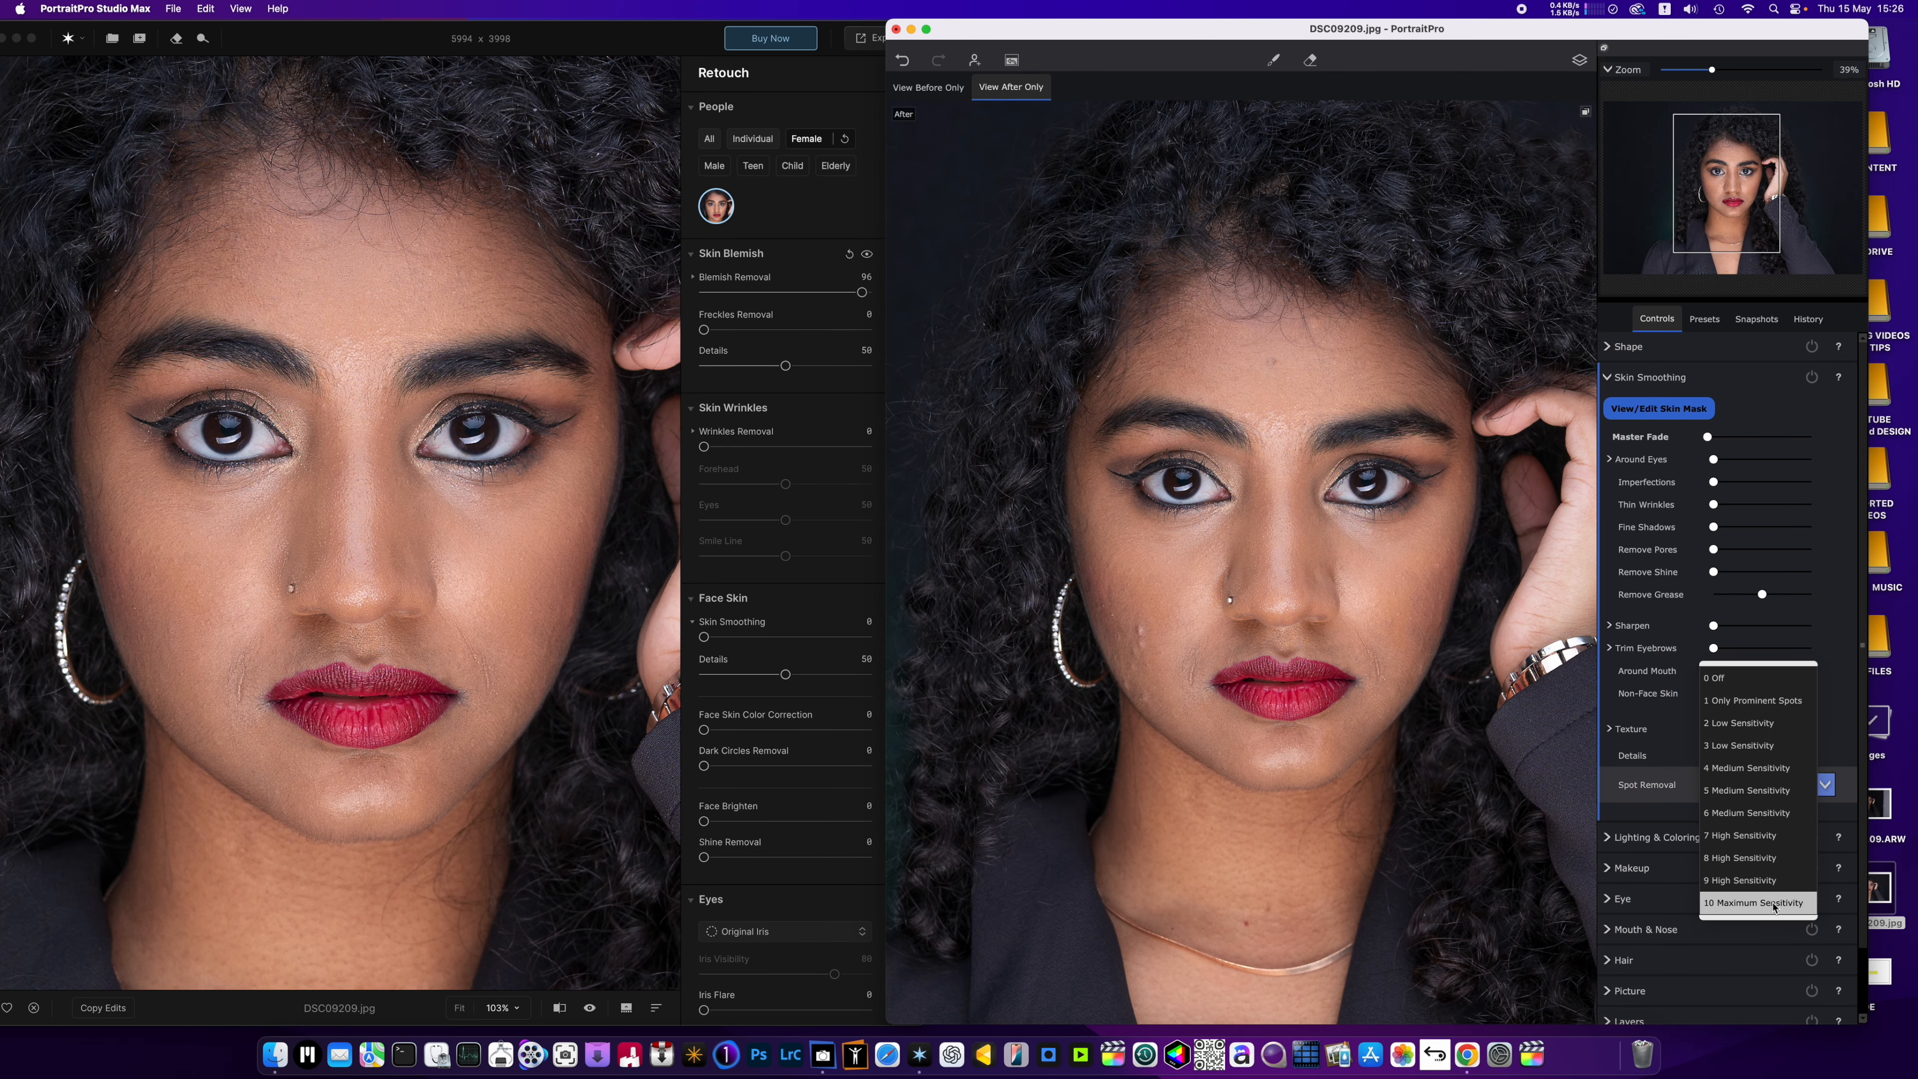
{"action": "scroll", "coordinate": [1233, 640], "scroll_direction": "up", "scroll_amount": 3}
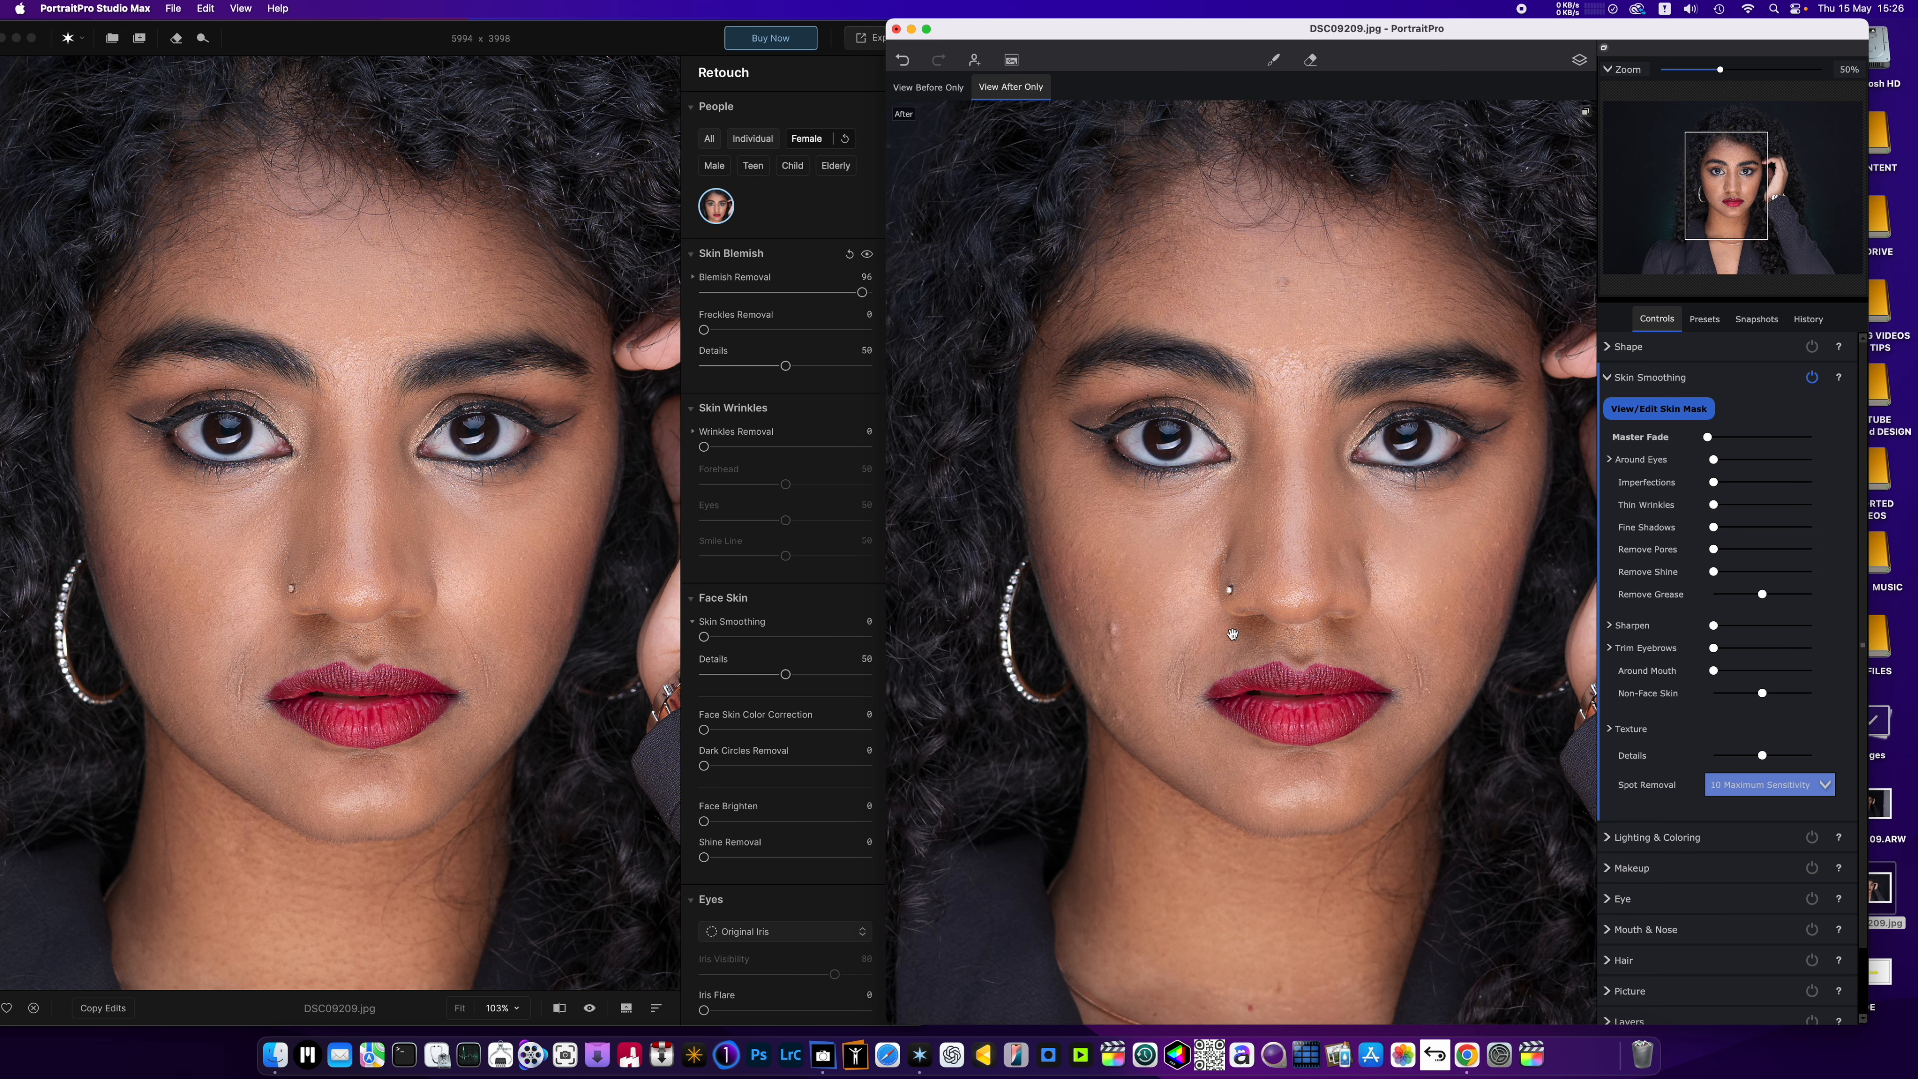
{"action": "scroll", "coordinate": [1233, 634], "scroll_direction": "down", "scroll_amount": 2}
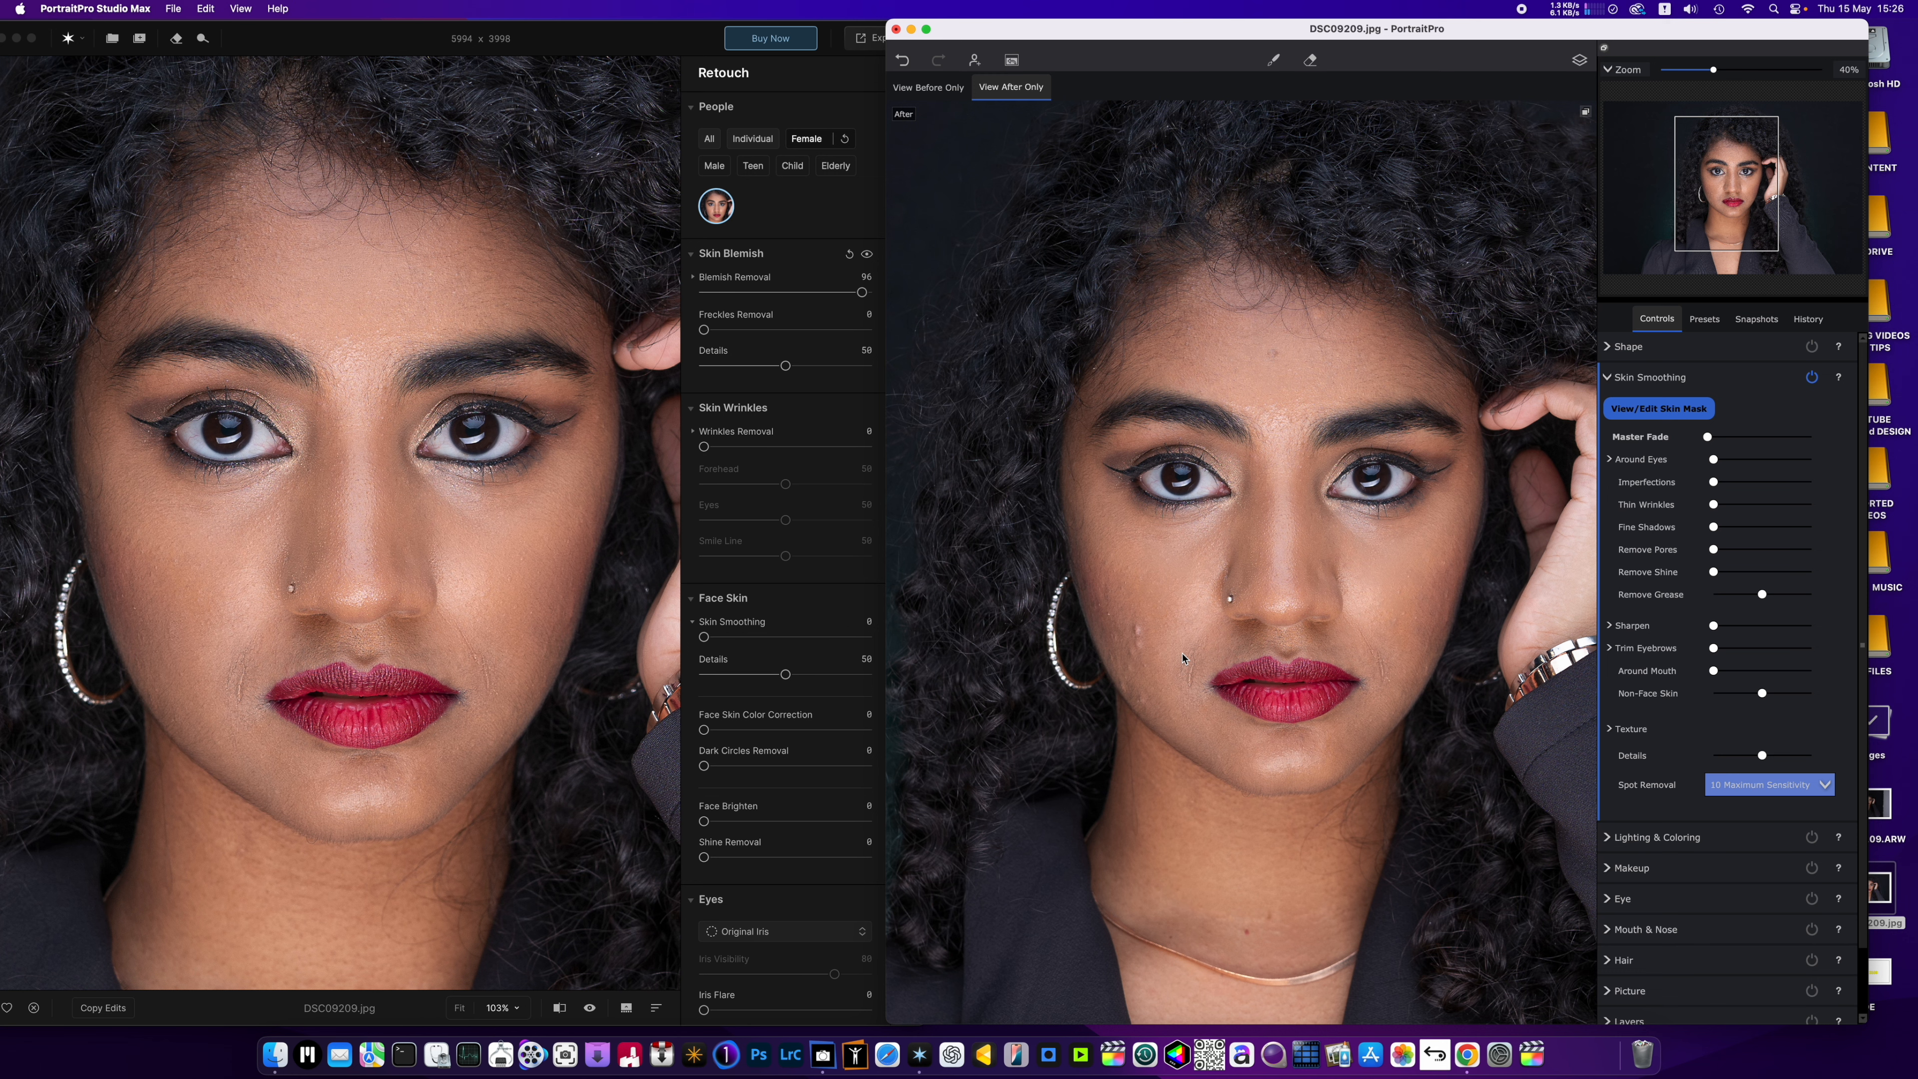
{"action": "scroll", "coordinate": [1126, 660], "scroll_direction": "up", "scroll_amount": 3}
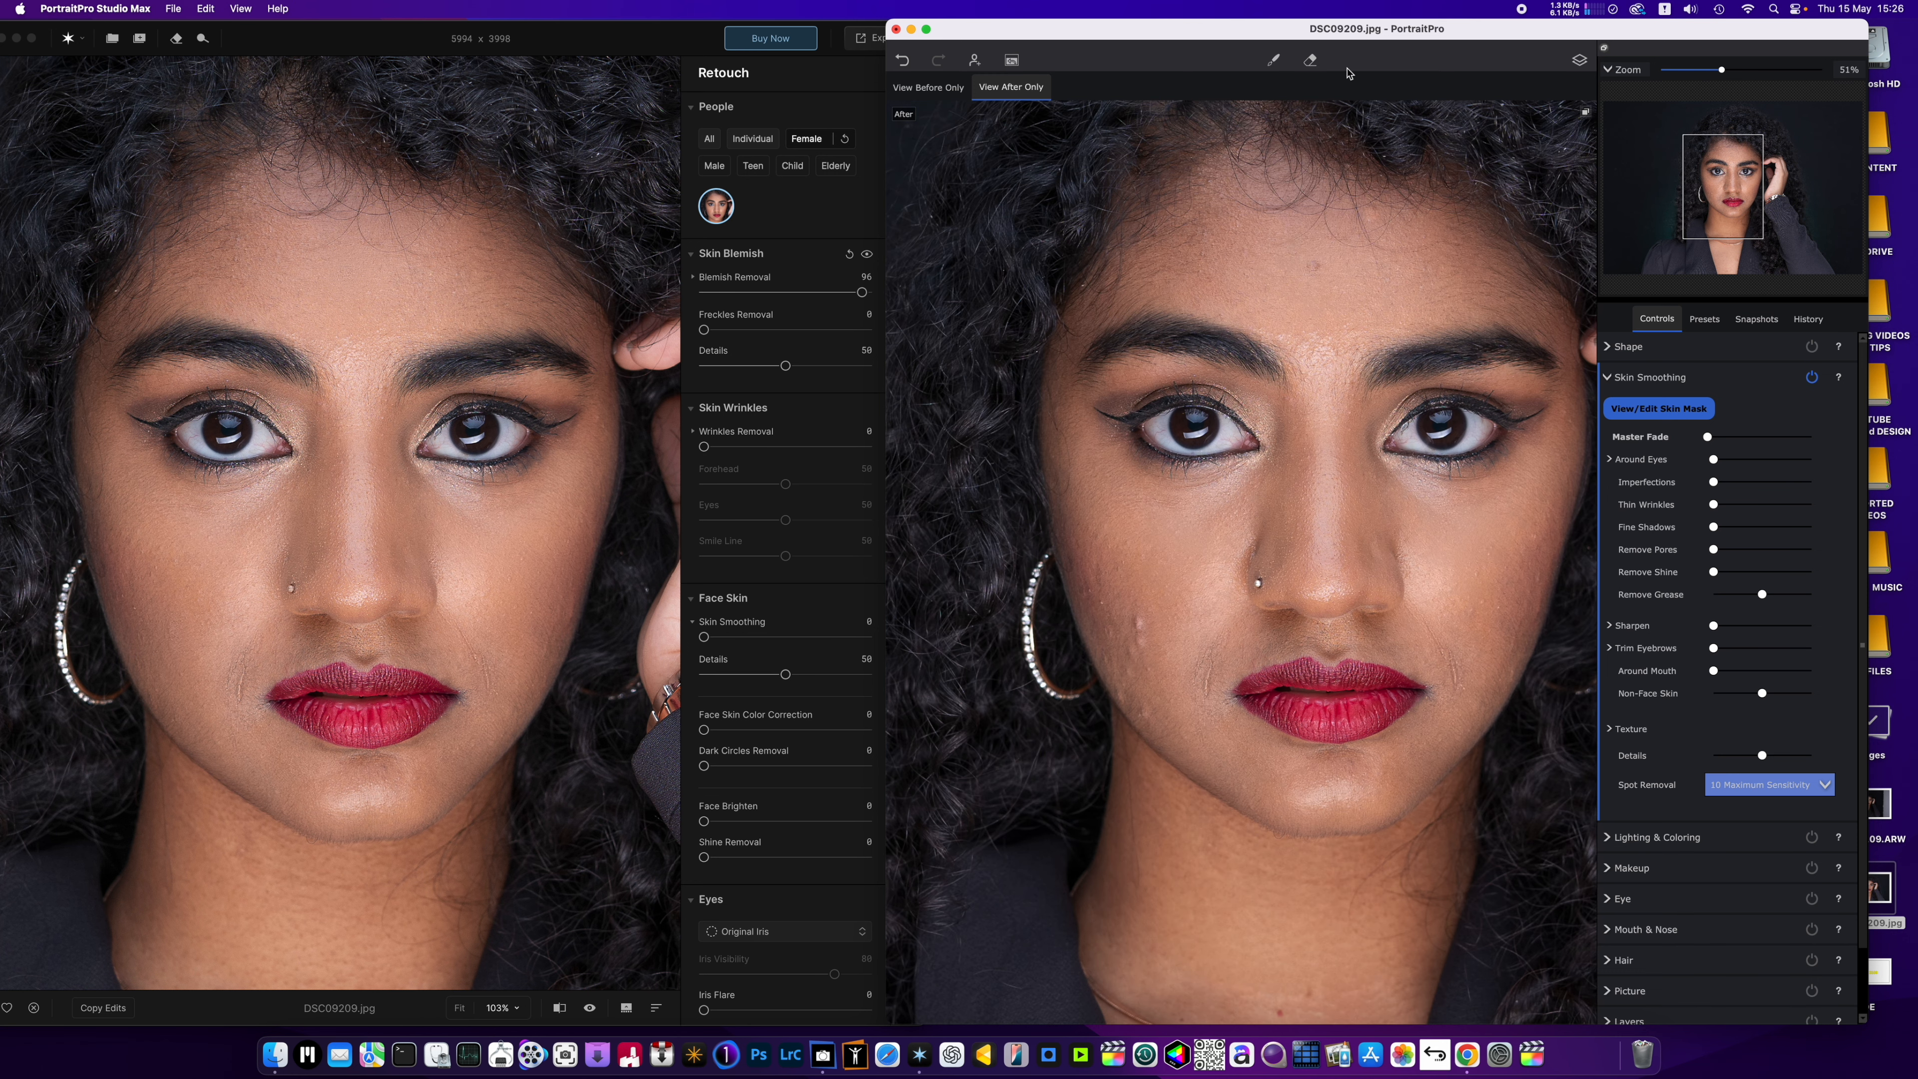
Brush away the remaining blemishes on the forehead and both cheeks with the touch-up brush.
{"action": "left_click", "coordinate": [1273, 60]}
{"action": "left_click", "coordinate": [1142, 624]}
{"action": "left_click", "coordinate": [1314, 265]}
{"action": "left_click_drag", "start_coordinate": [1441, 648], "coordinate": [1455, 689]}
{"action": "left_click", "coordinate": [1270, 67]}
{"action": "scroll", "coordinate": [1271, 604], "scroll_direction": "down", "scroll_amount": 2}
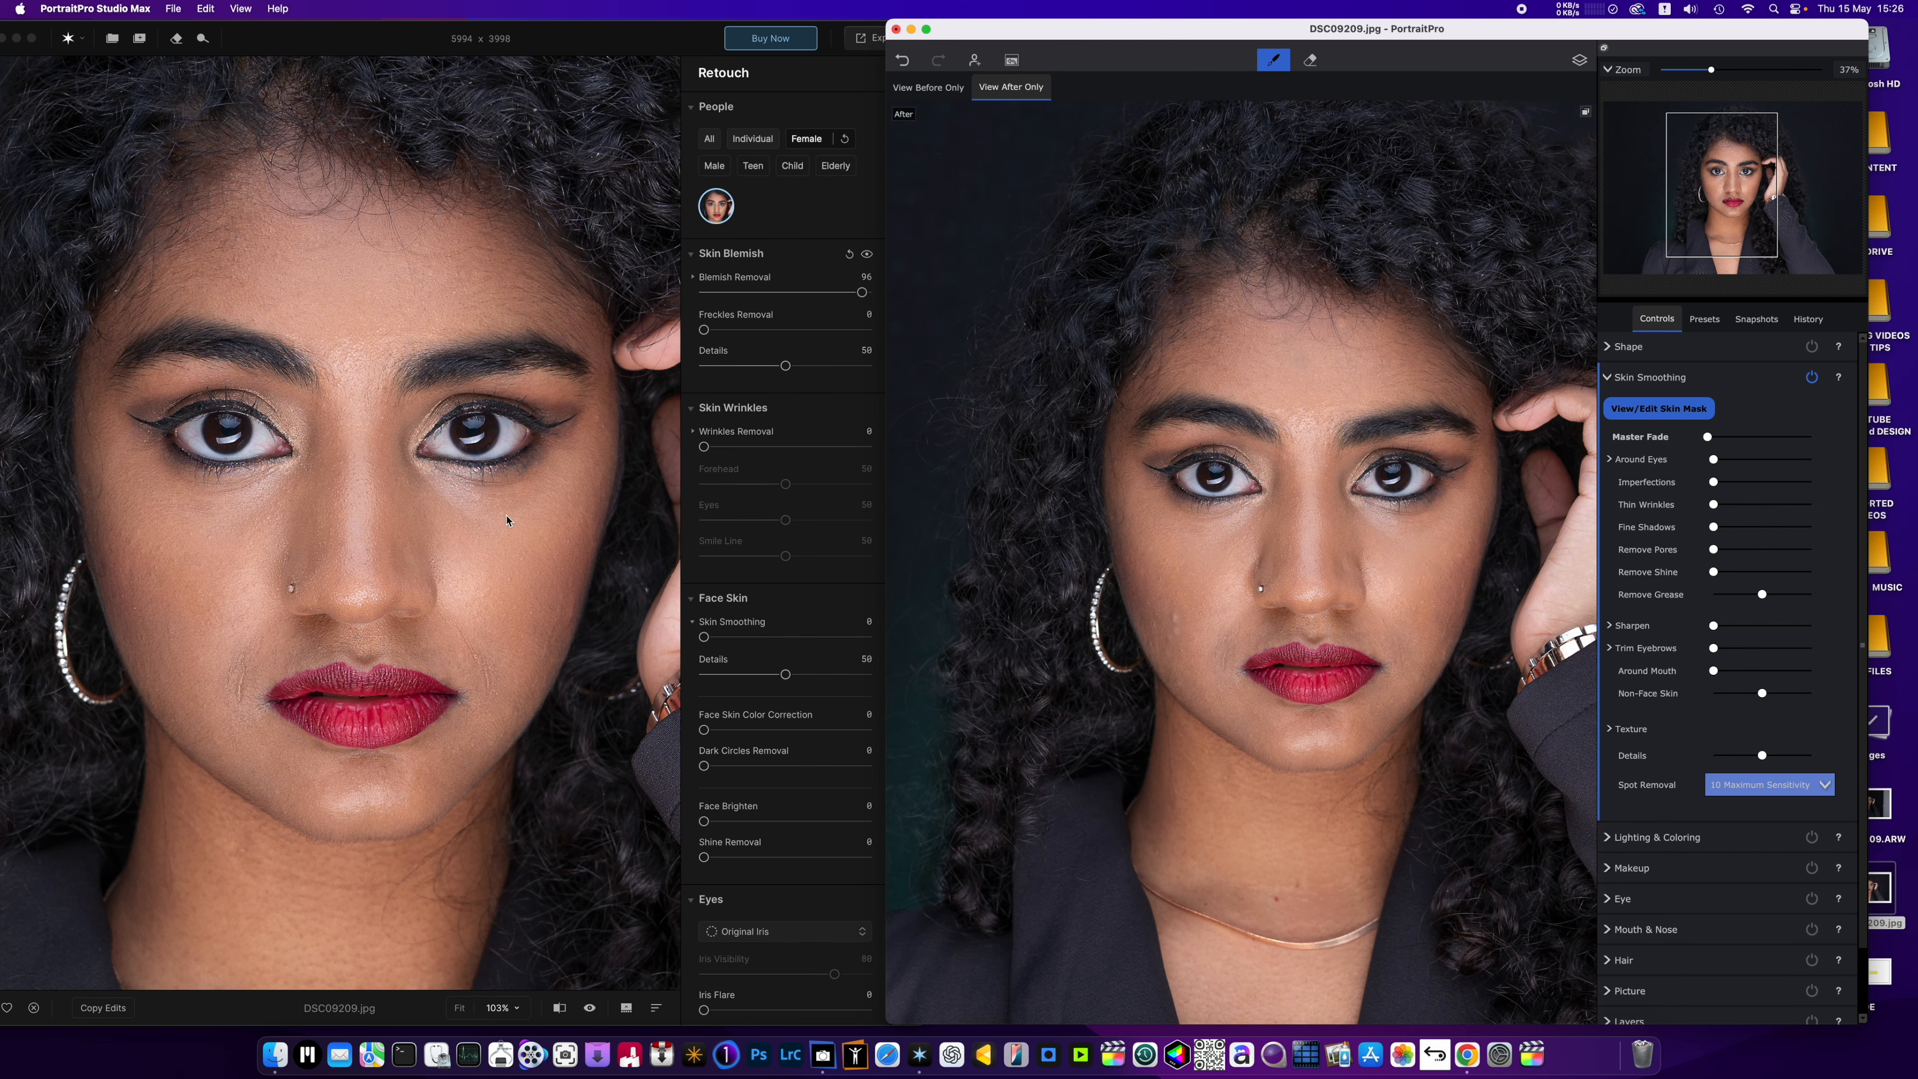
Compare the blemish retouching of the face in Aperty and PortraitPro, both up close and at full portrait size.
{"action": "scroll", "coordinate": [499, 526], "scroll_direction": "down", "scroll_amount": 3}
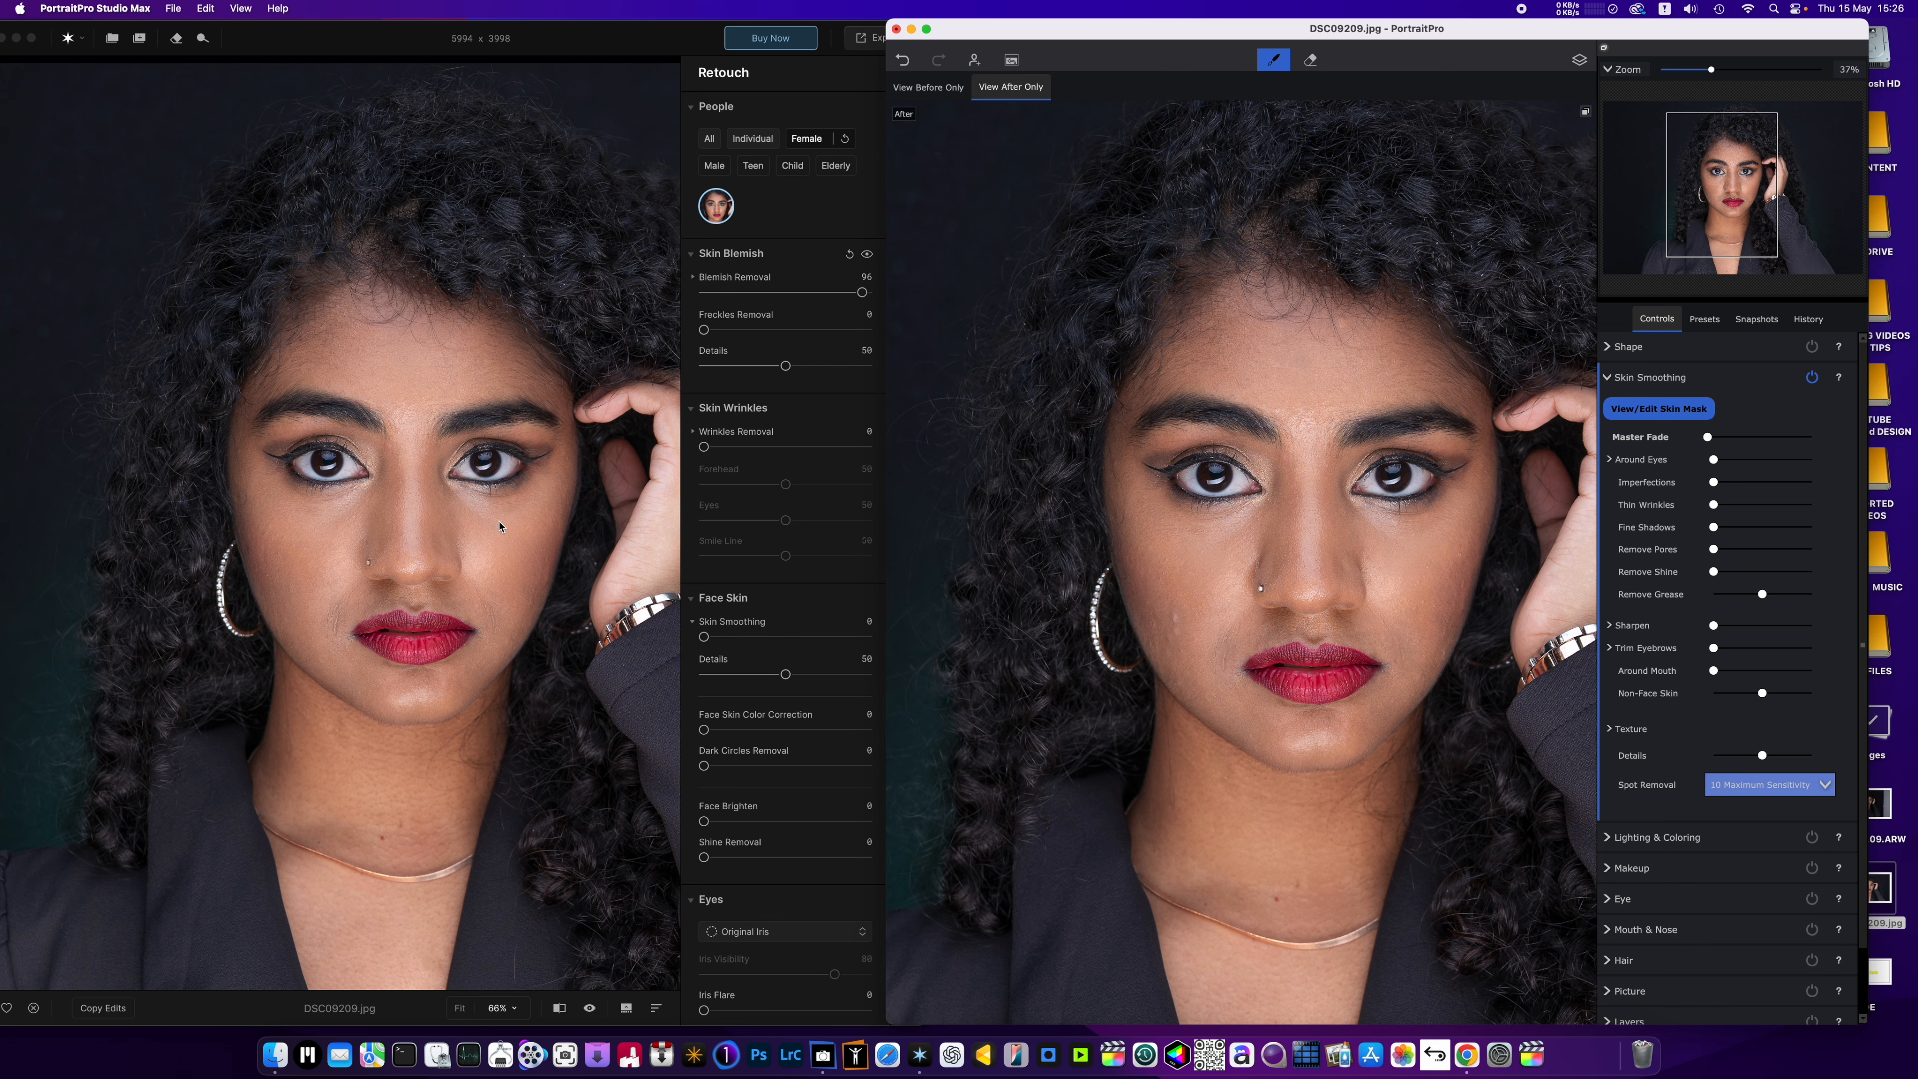
{"action": "scroll", "coordinate": [490, 547], "scroll_direction": "up", "scroll_amount": 1}
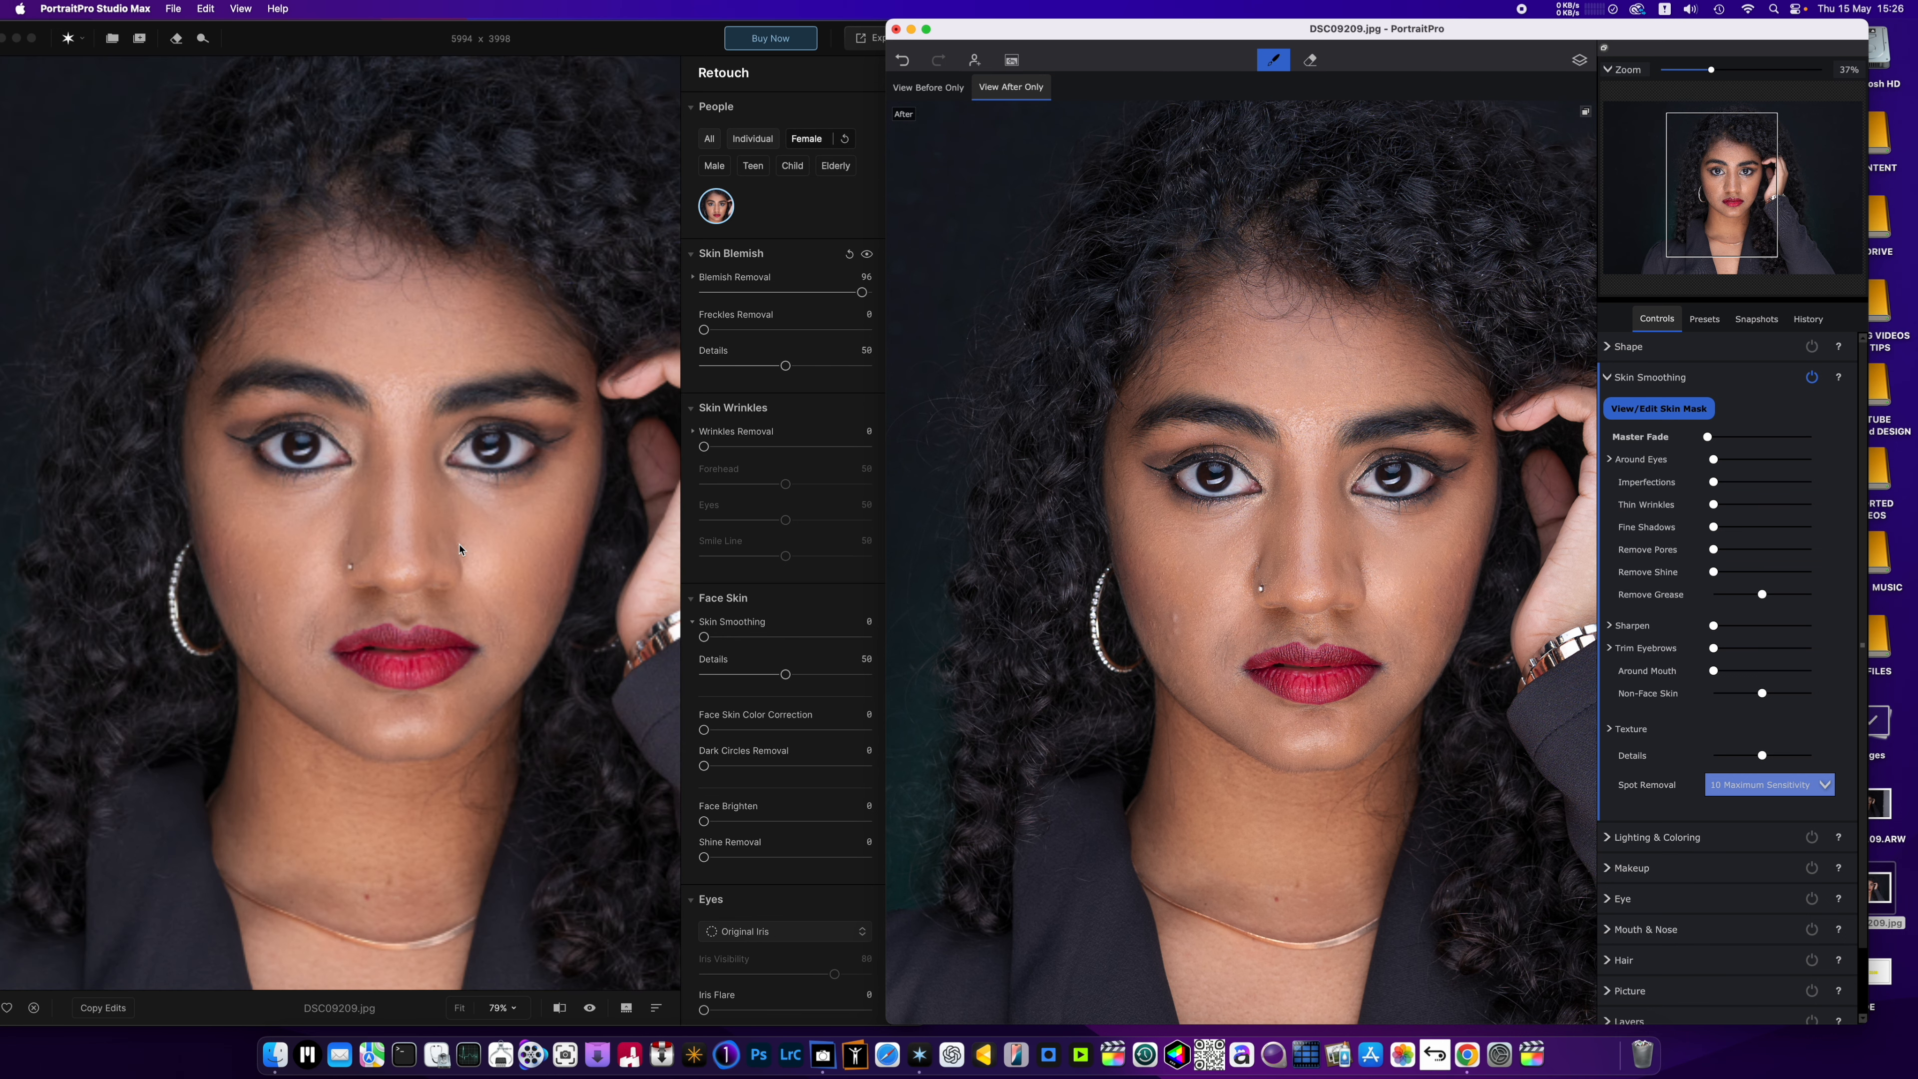
{"action": "left_click", "coordinate": [551, 591]}
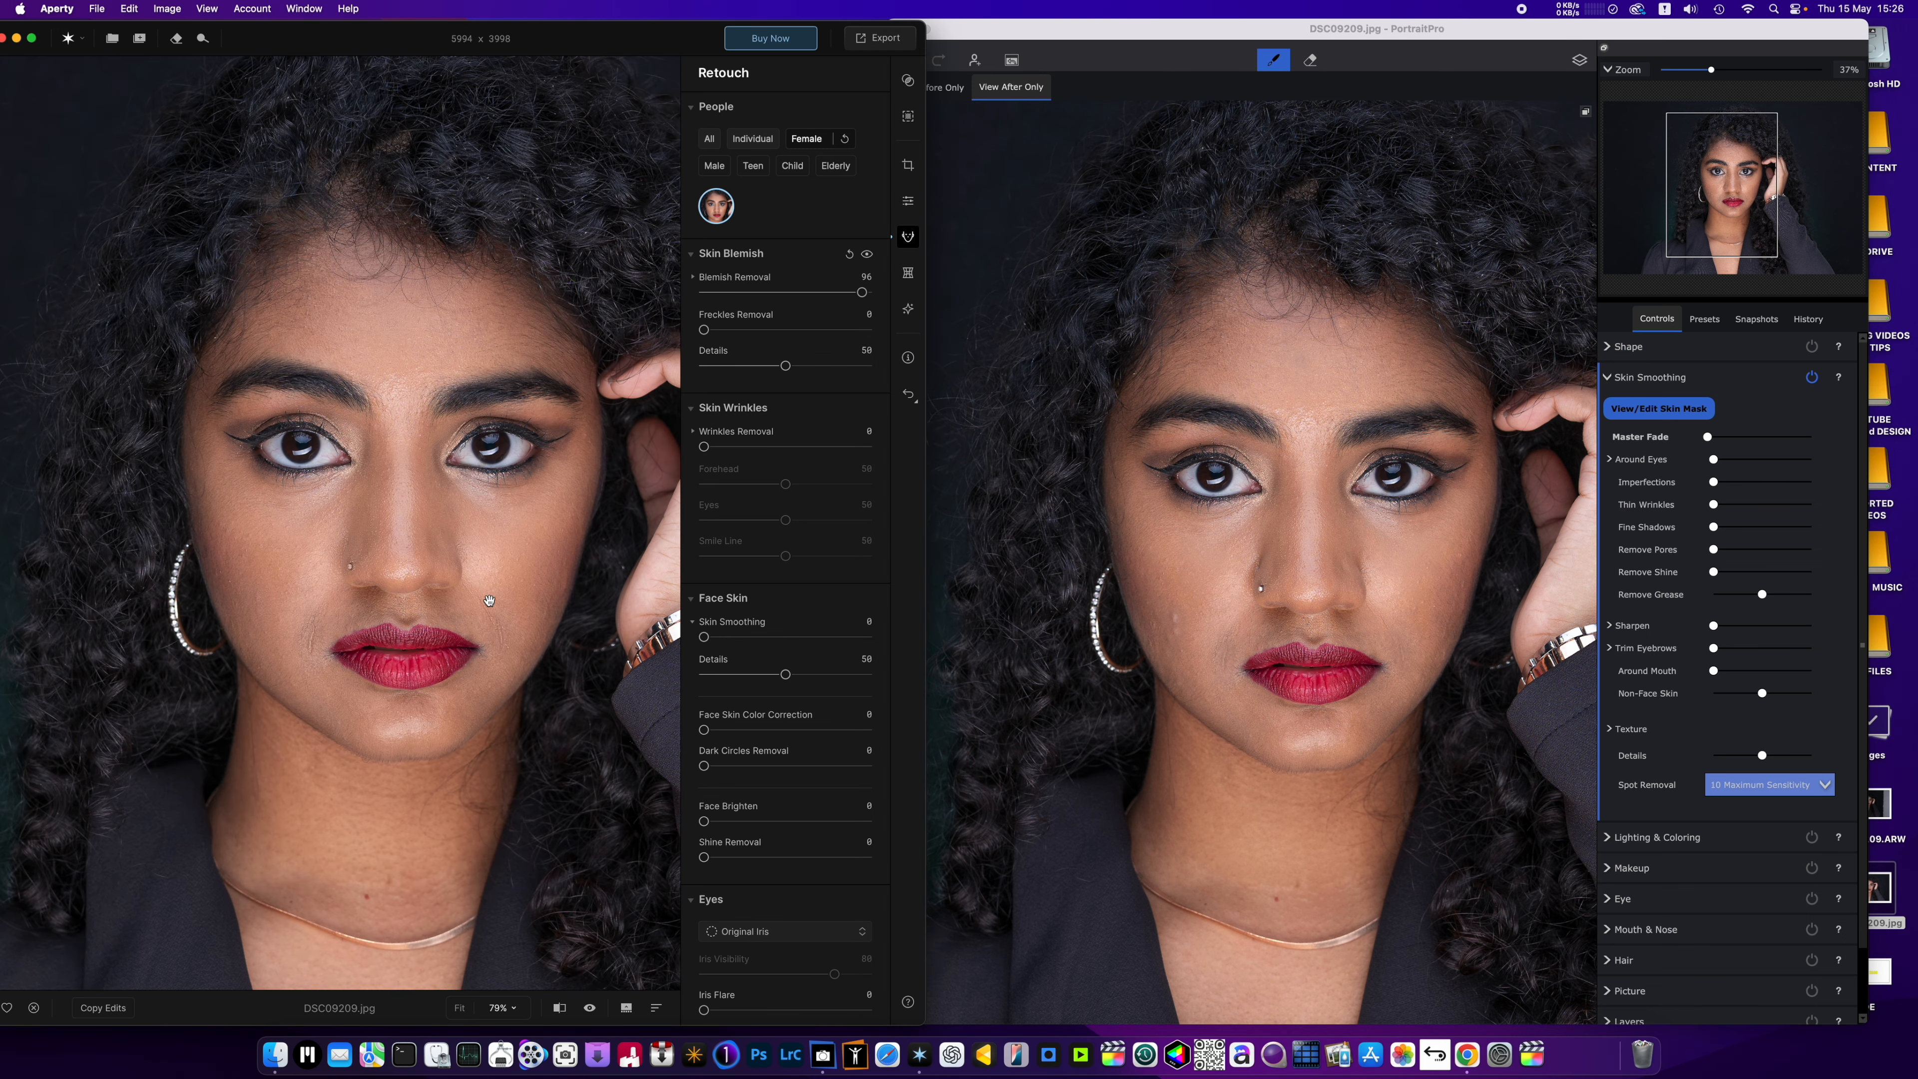
{"action": "left_click_drag", "start_coordinate": [435, 581], "coordinate": [399, 603]}
{"action": "scroll", "coordinate": [399, 602], "scroll_direction": "down", "scroll_amount": 3}
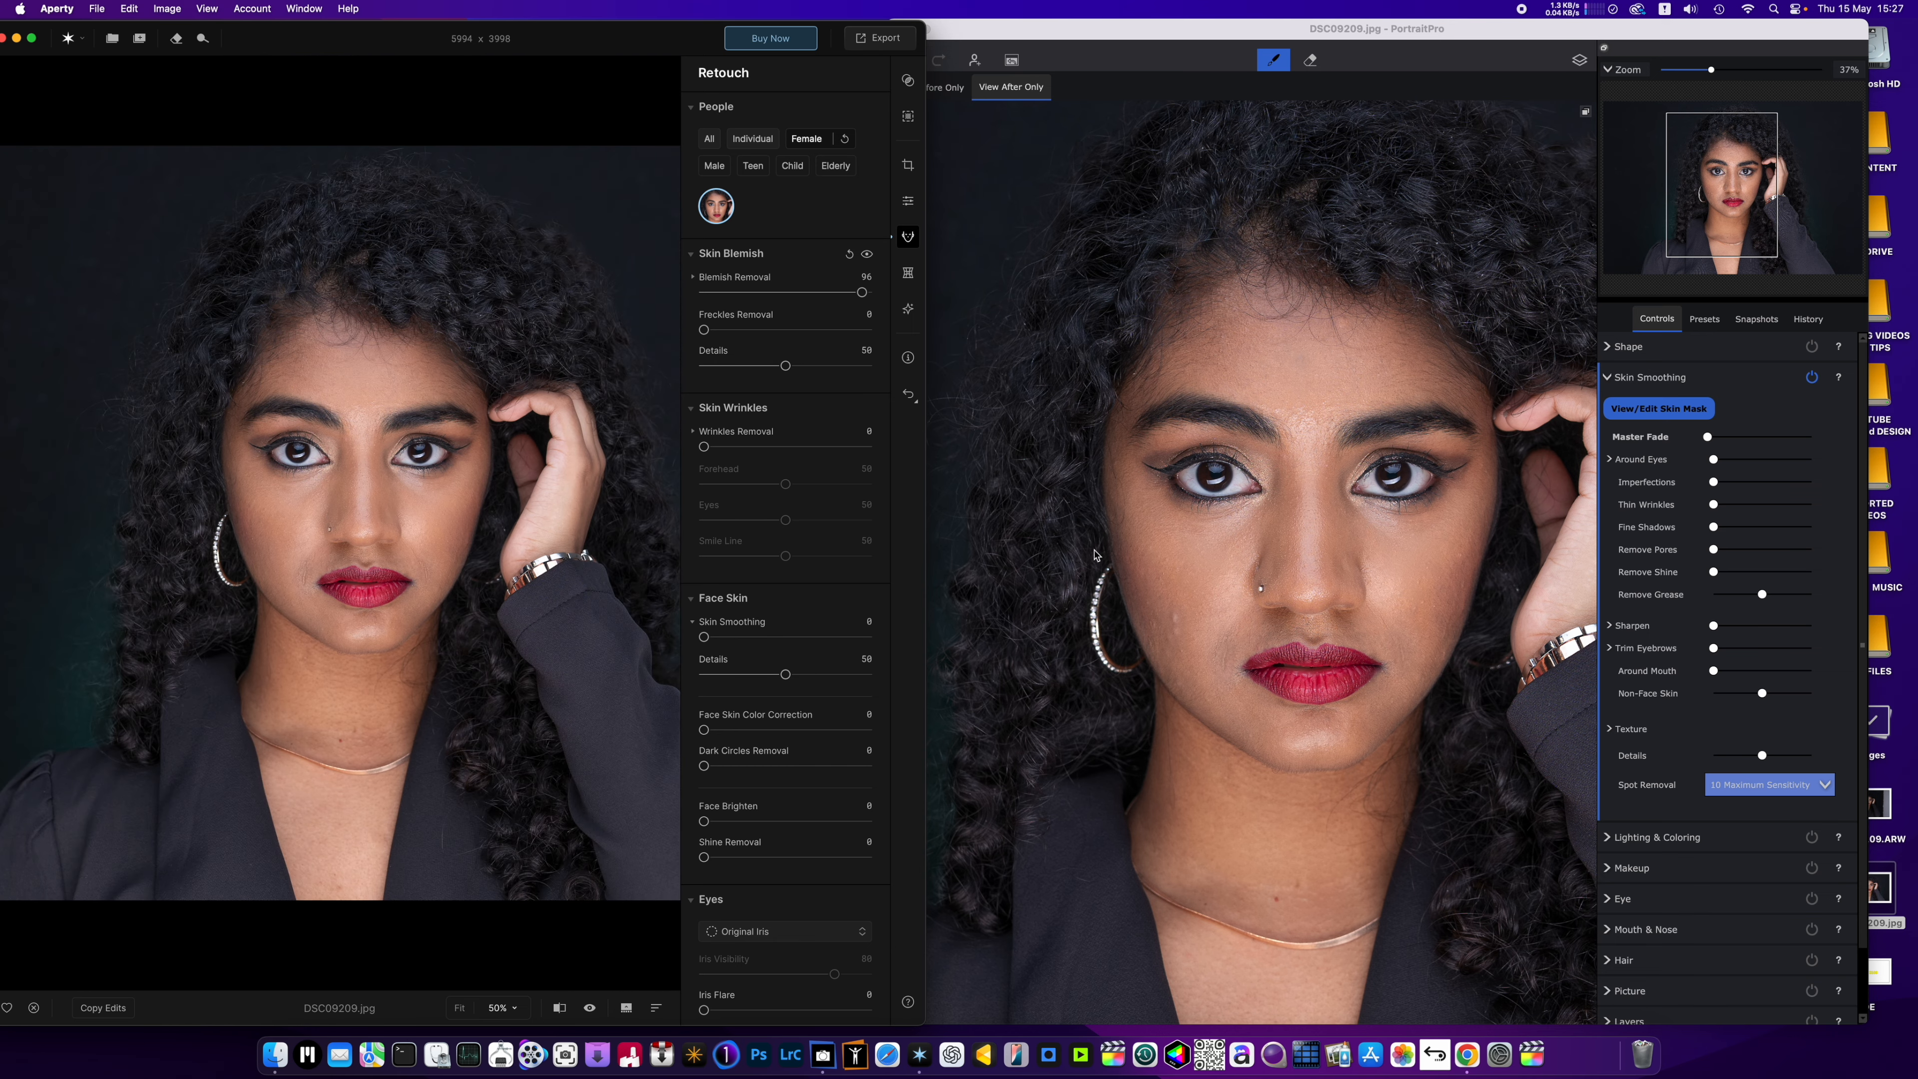
{"action": "scroll", "coordinate": [1182, 538], "scroll_direction": "down", "scroll_amount": 2}
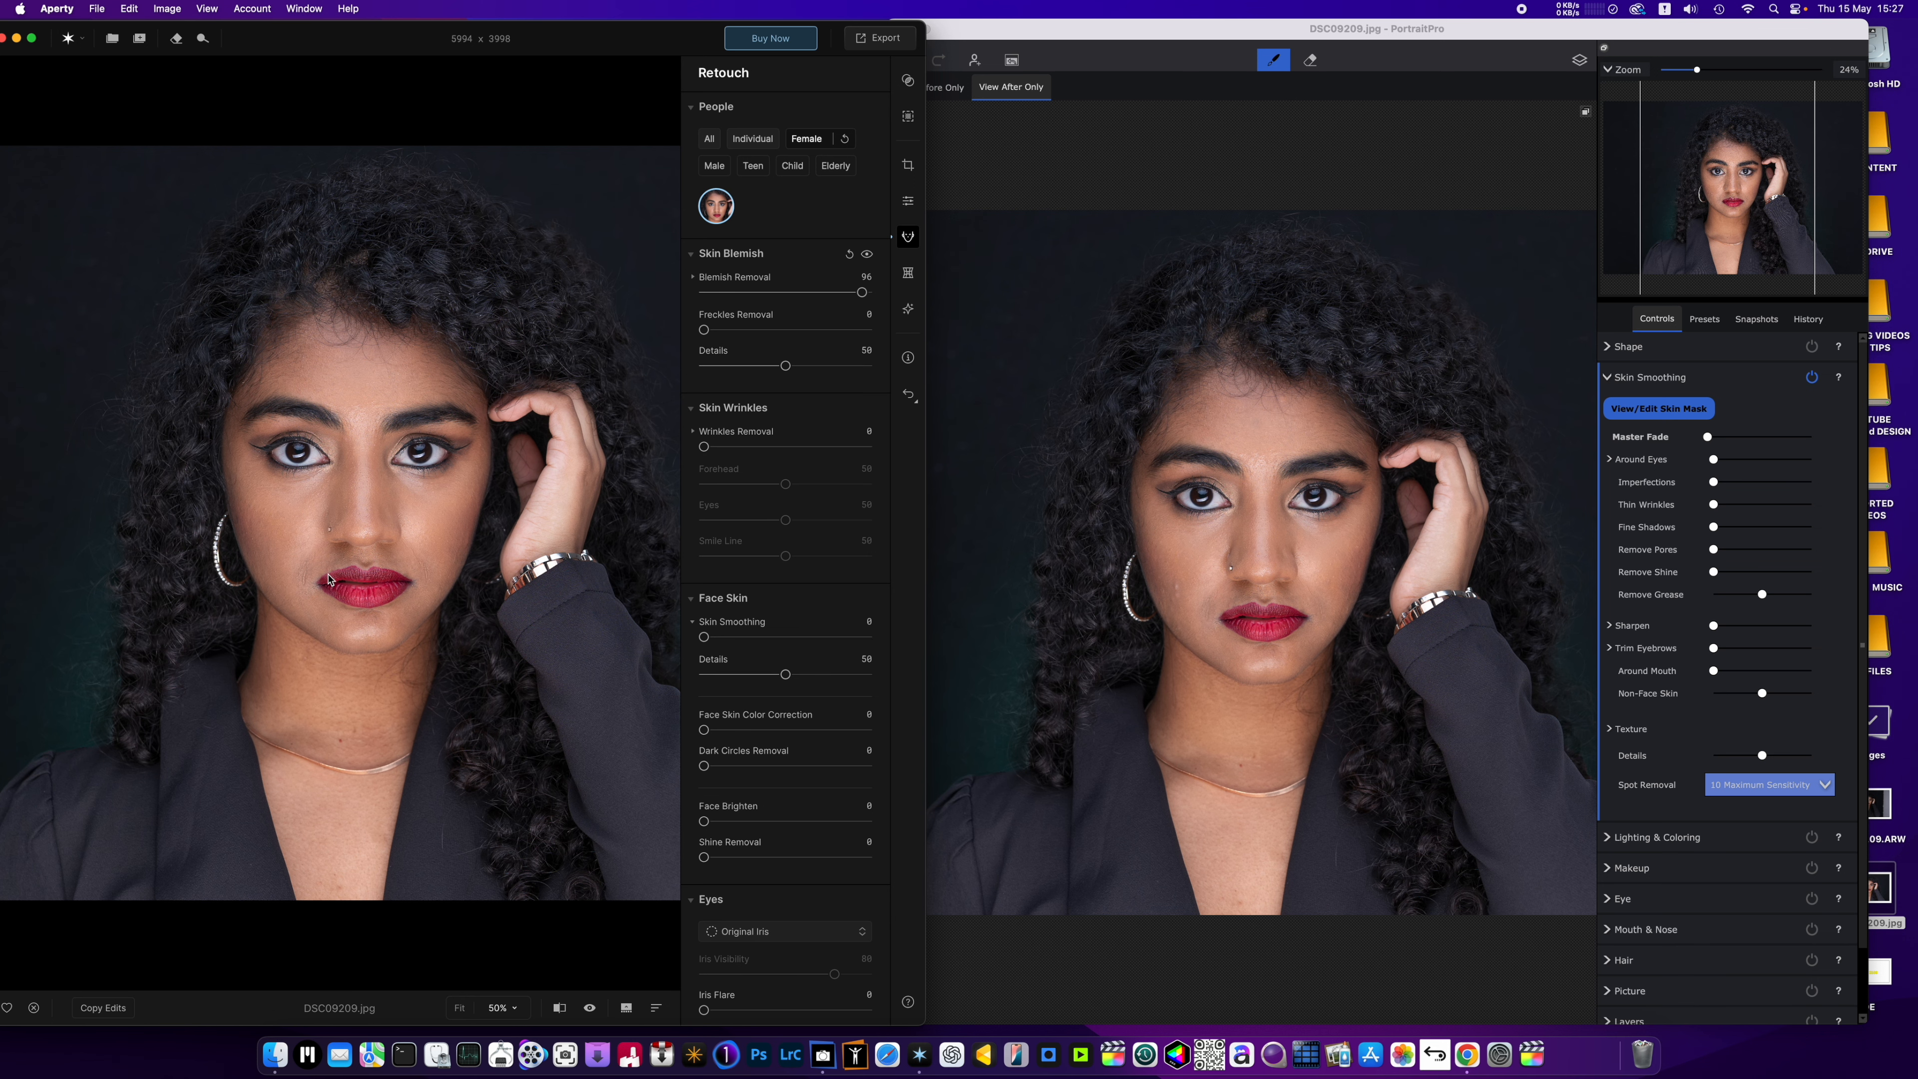
{"action": "scroll", "coordinate": [368, 467], "scroll_direction": "up", "scroll_amount": 3}
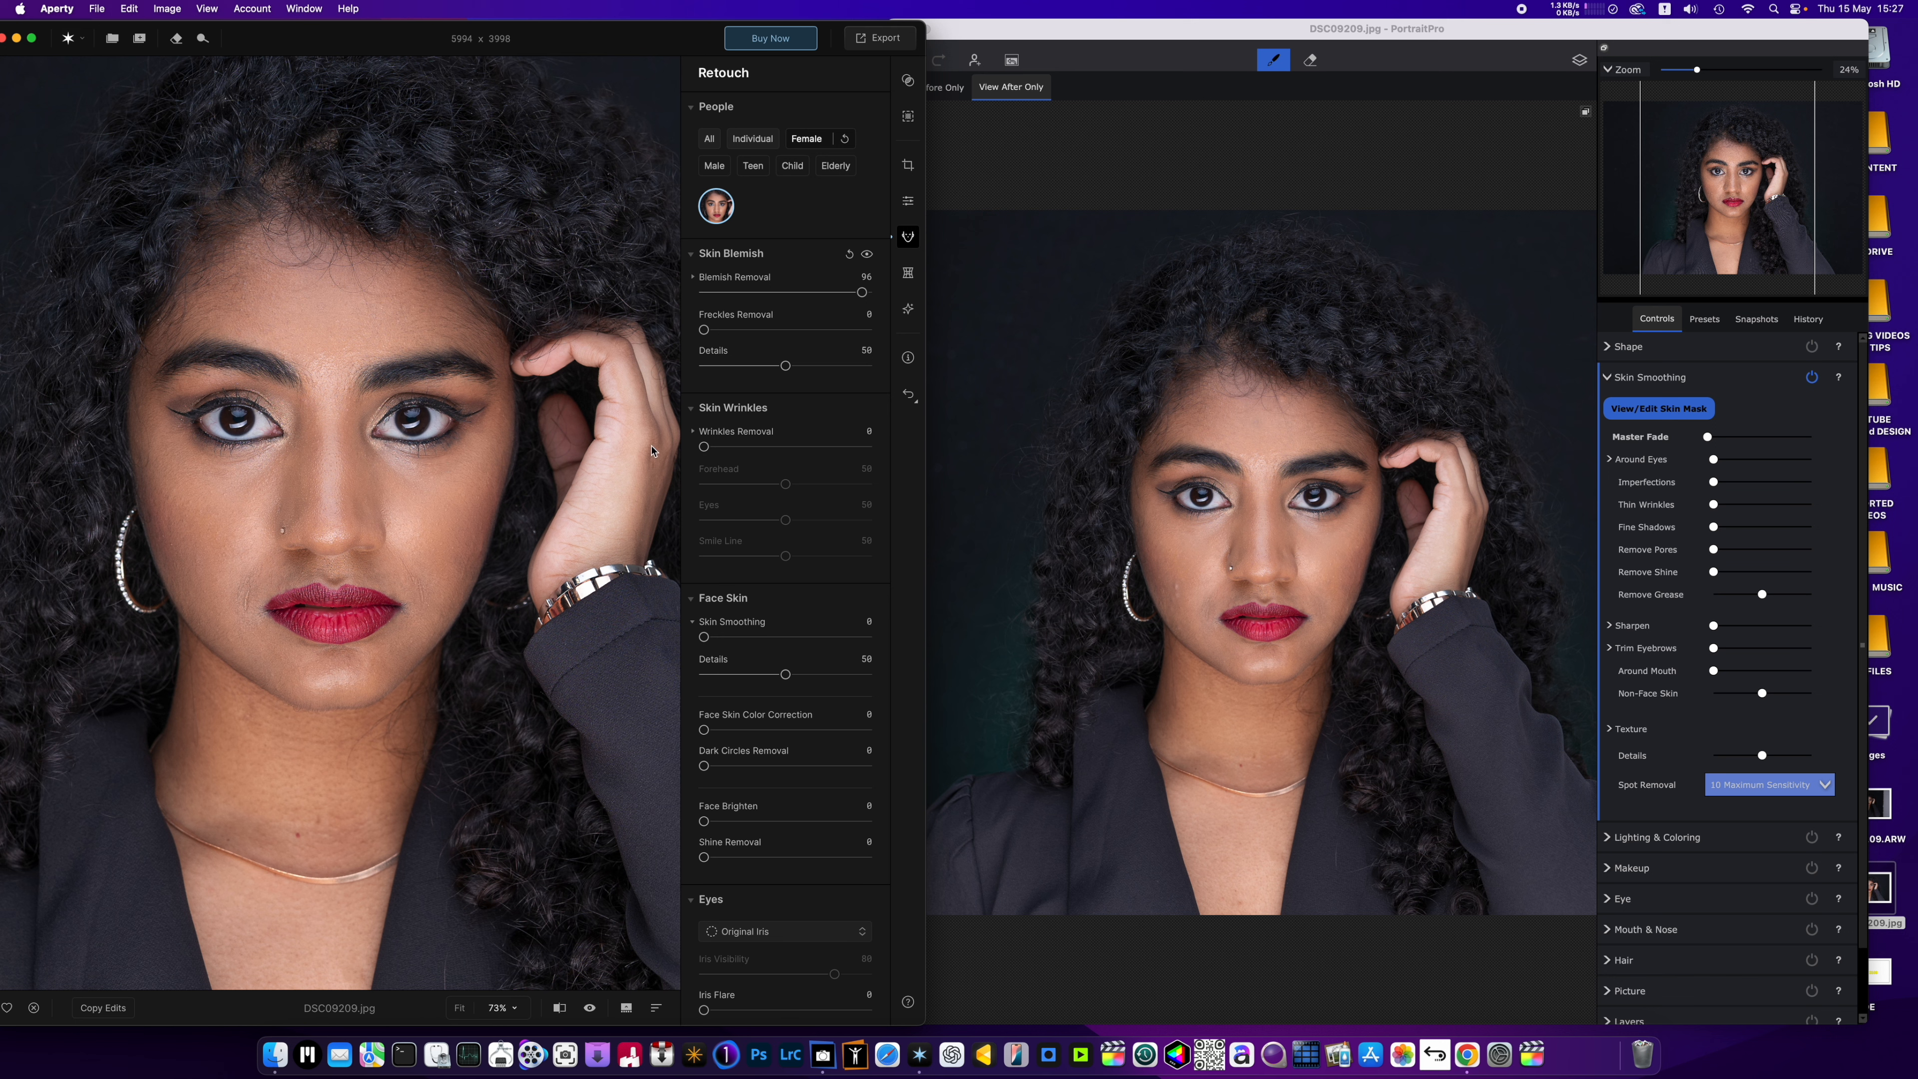
Set Wrinkles Removal and its Eyes amount to 100 in Aperty and compare the face with the original.
{"action": "left_click_drag", "start_coordinate": [702, 446], "coordinate": [869, 447]}
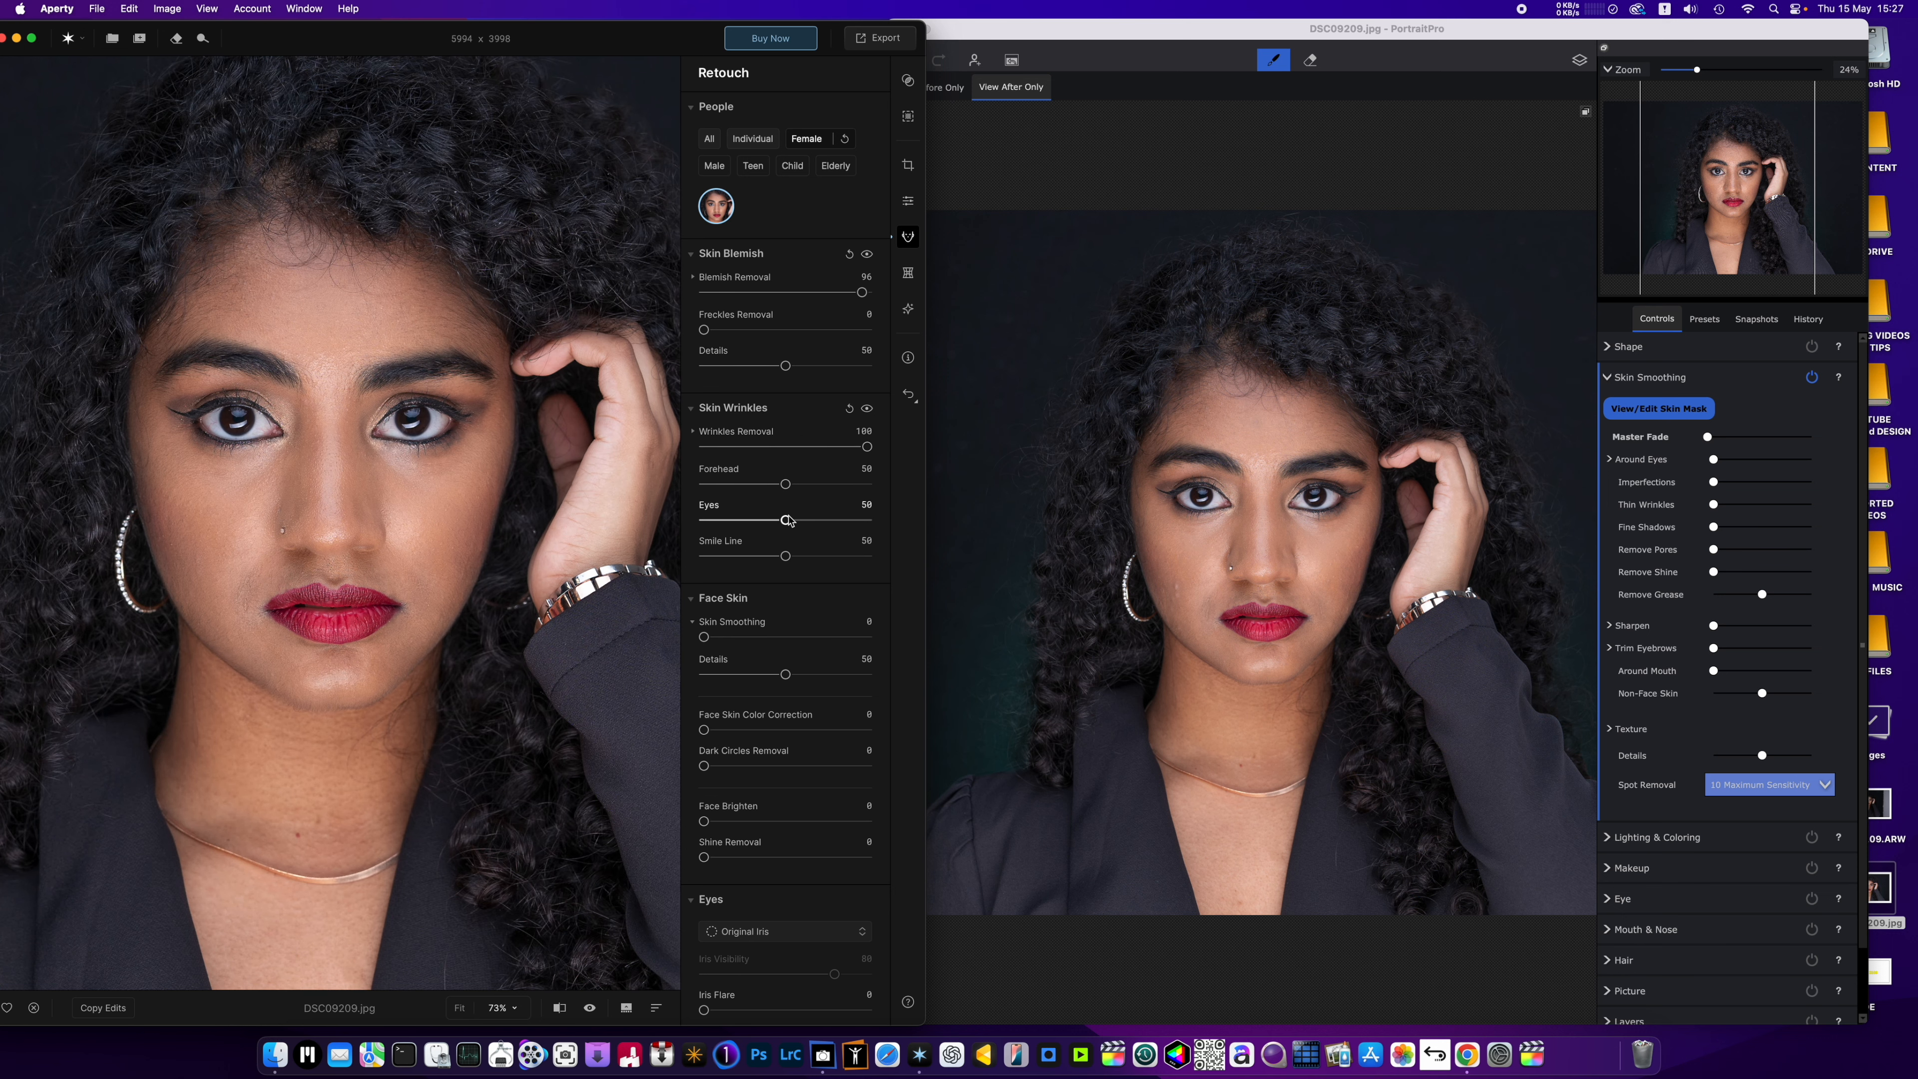
{"action": "left_click_drag", "start_coordinate": [785, 520], "coordinate": [871, 526]}
{"action": "scroll", "coordinate": [319, 447], "scroll_direction": "up", "scroll_amount": 3}
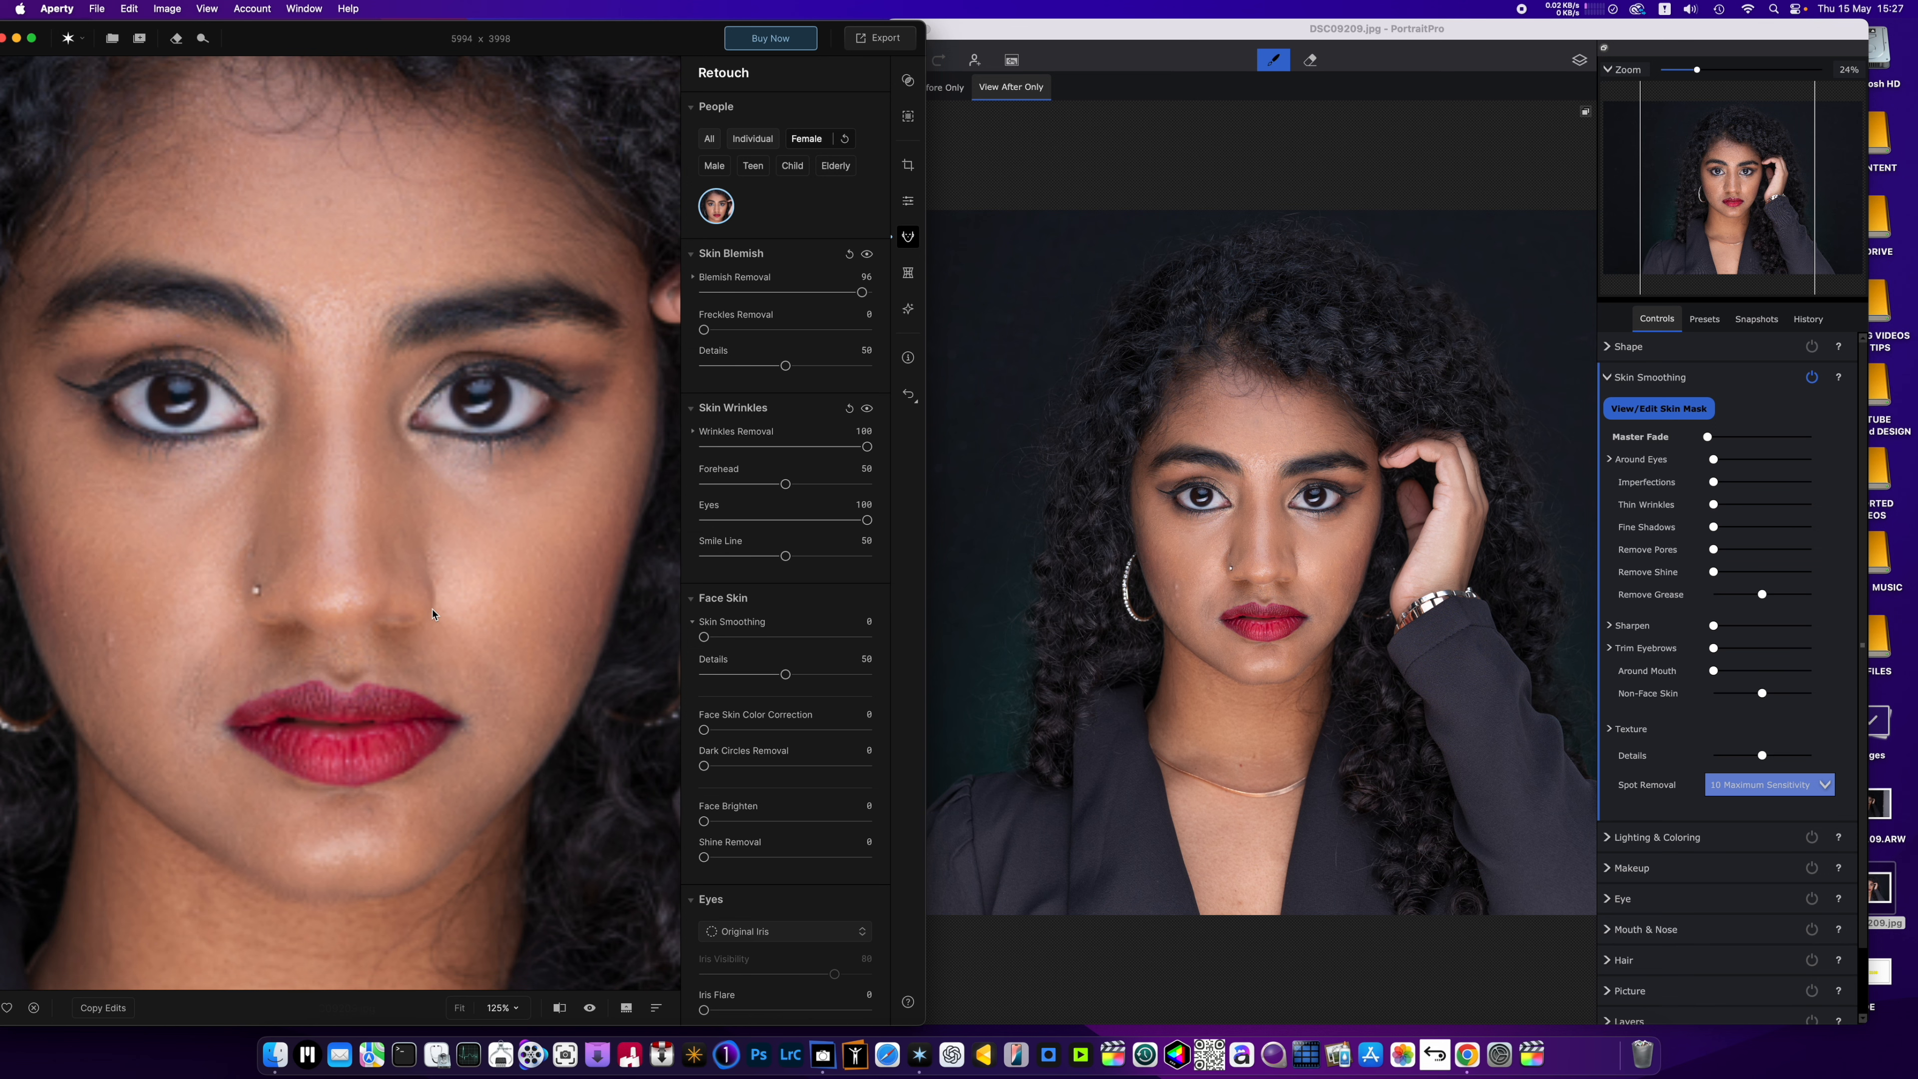
{"action": "left_click", "coordinate": [592, 1008]}
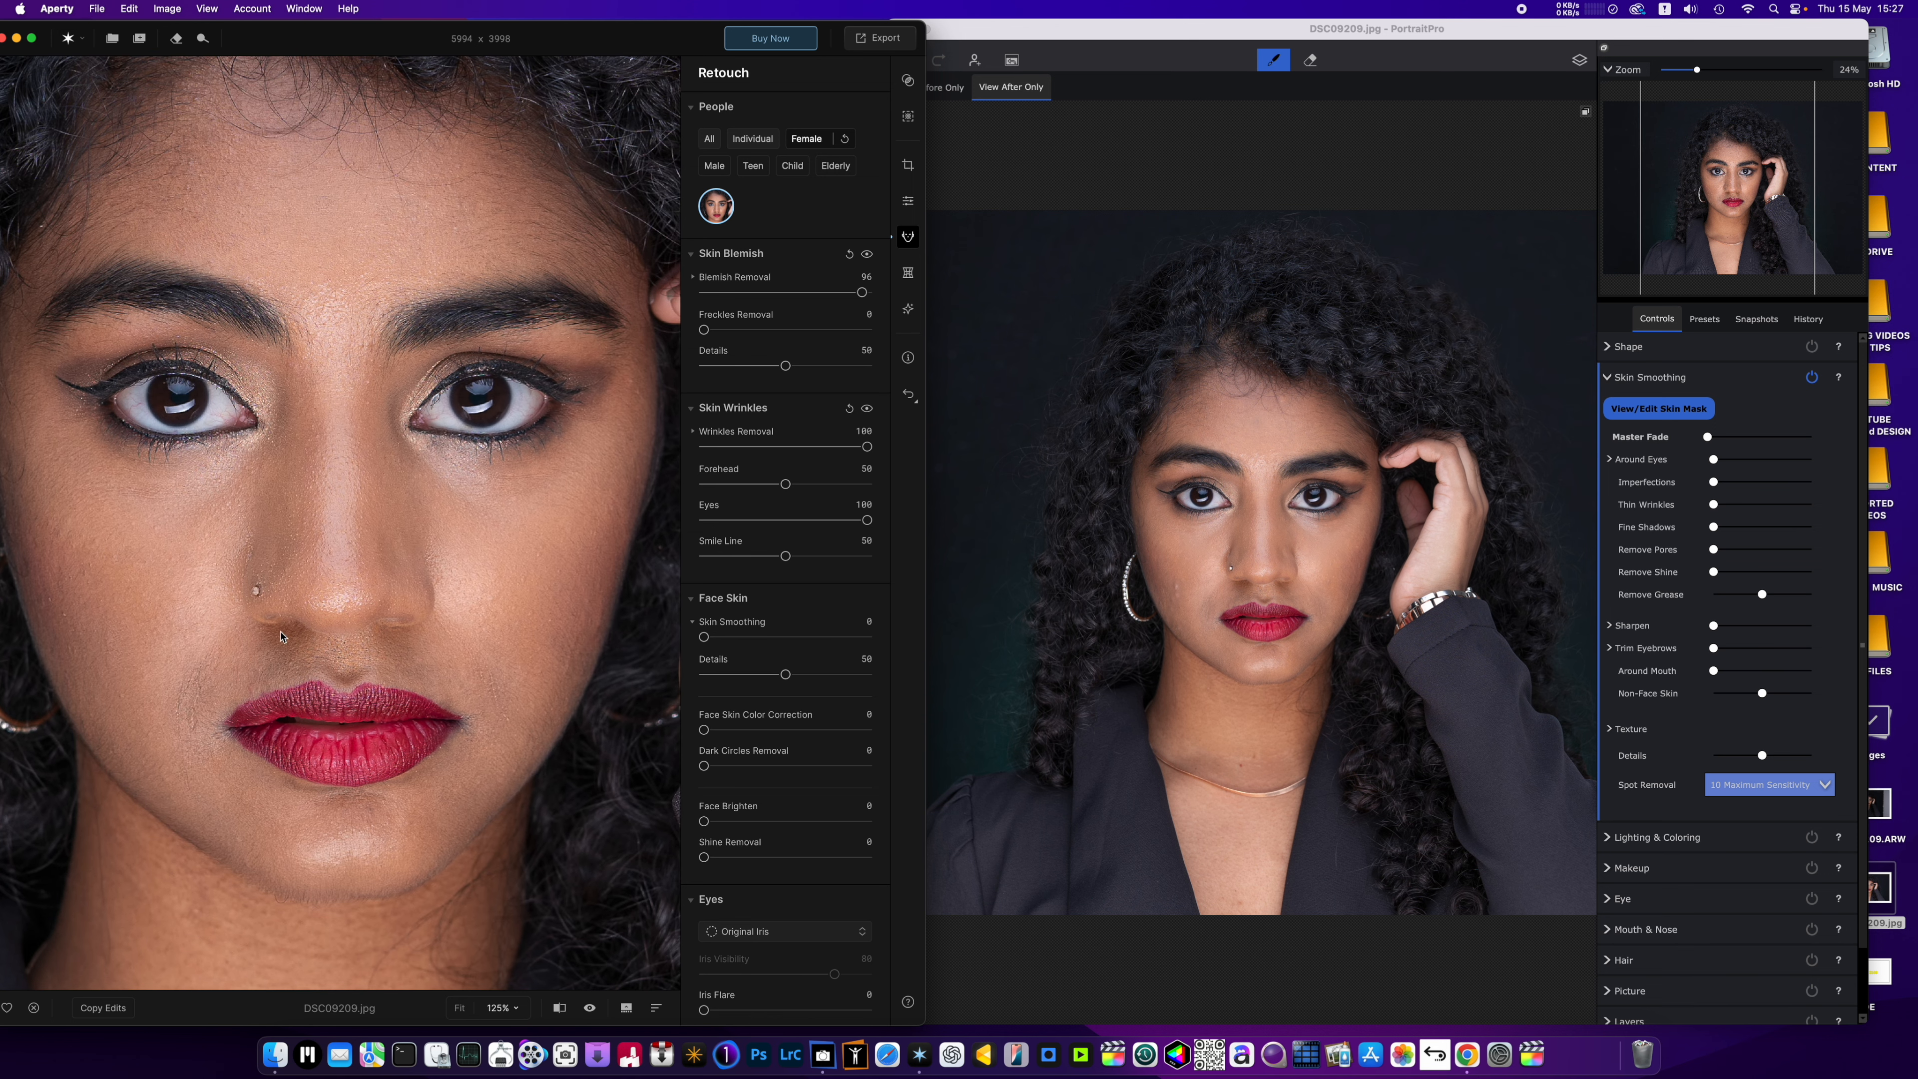
In PortraitPro, raise Master Fade and Thin Wrinkles to about four-fifths, and Fine Shadows and Remove Pores to about two-thirds.
{"action": "scroll", "coordinate": [281, 631], "scroll_direction": "down", "scroll_amount": 4}
{"action": "scroll", "coordinate": [1300, 618], "scroll_direction": "up", "scroll_amount": 3}
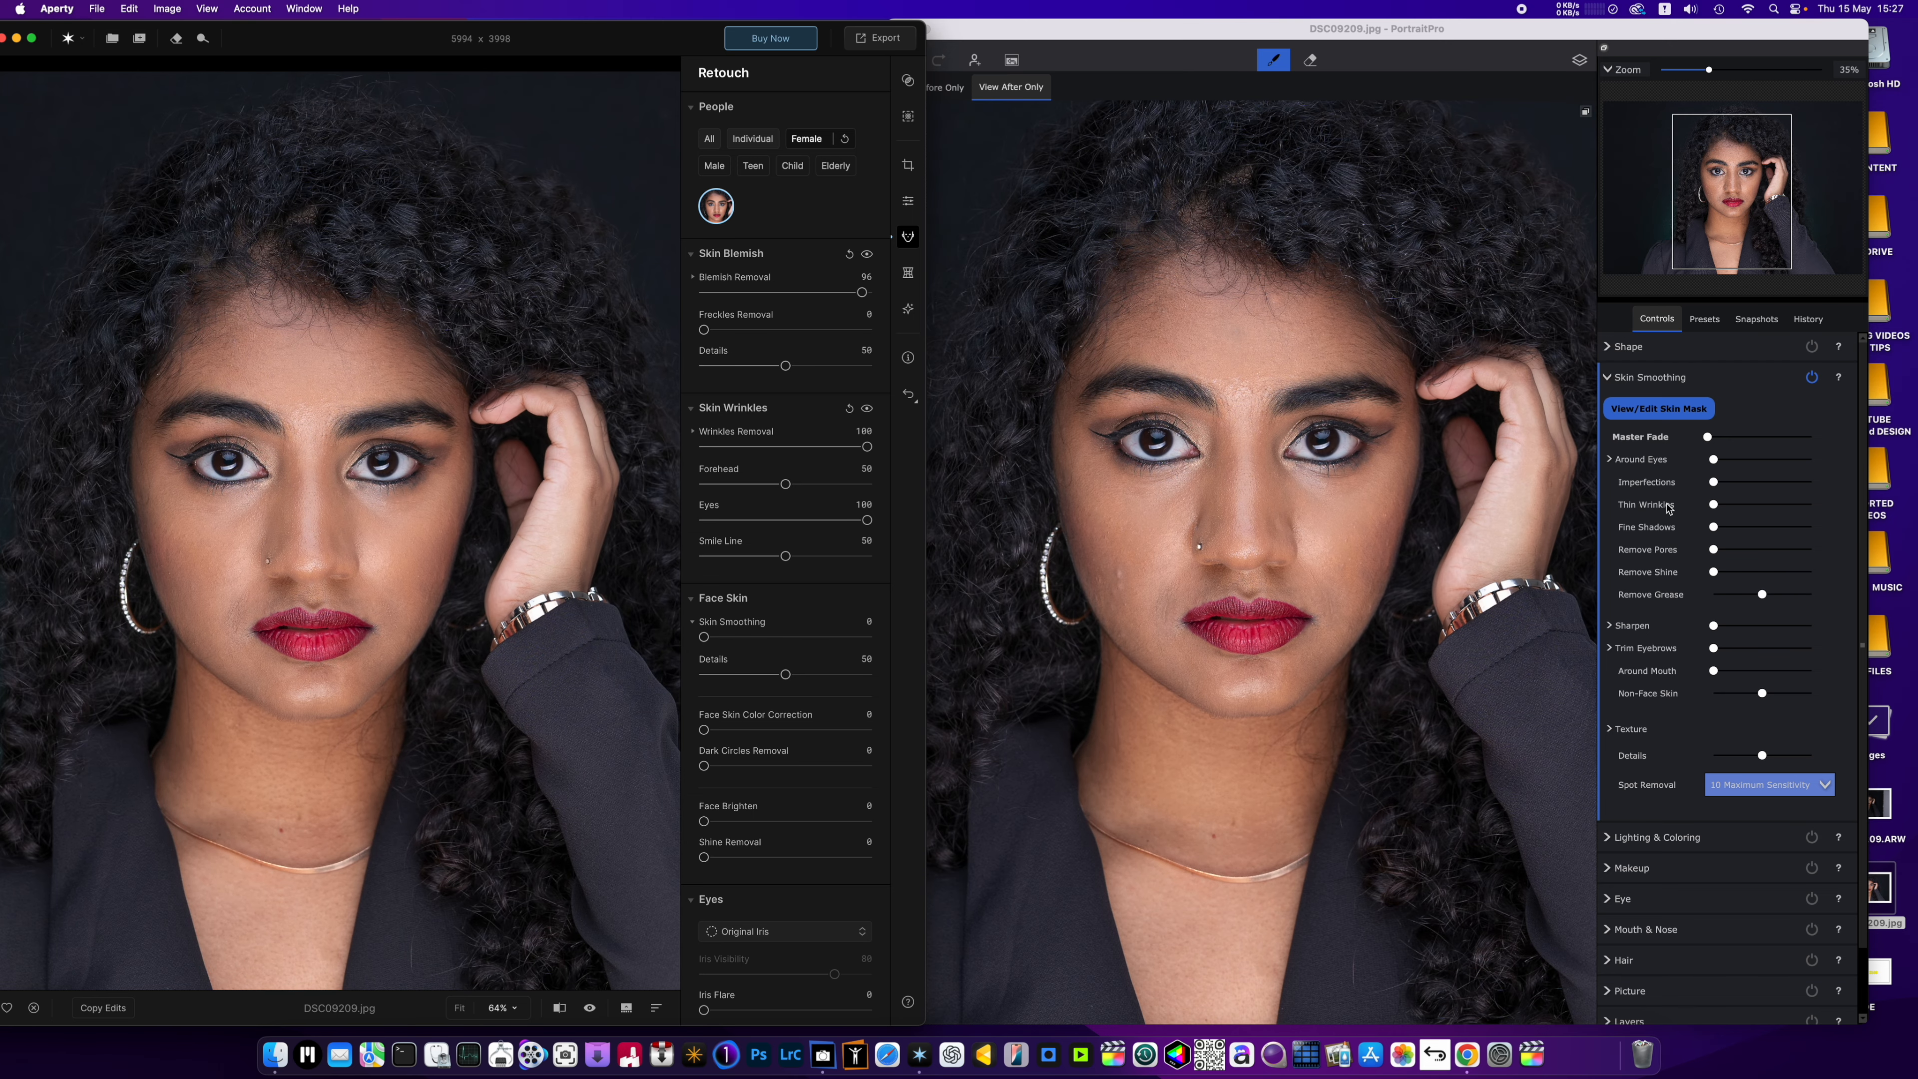
{"action": "left_click_drag", "start_coordinate": [1719, 510], "coordinate": [1777, 550]}
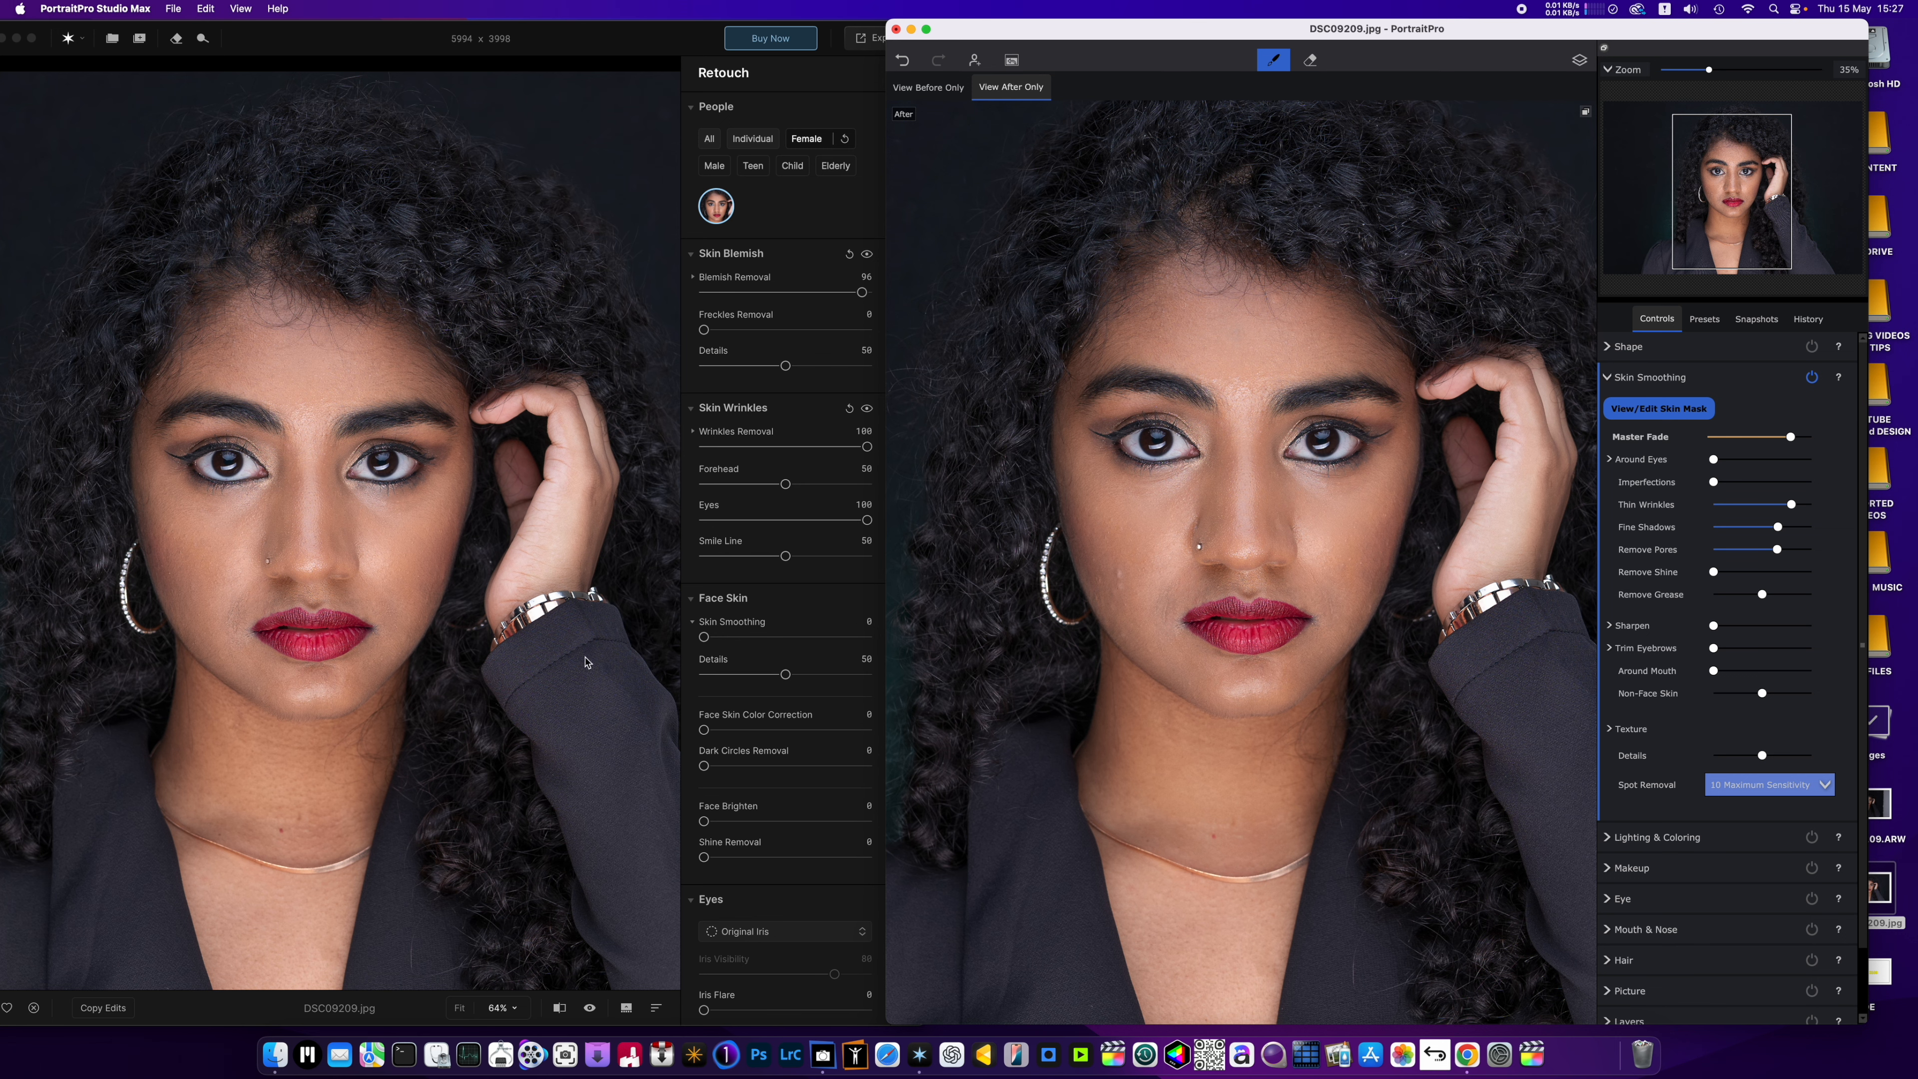
Switch to Aperty and set Dark Circles Removal to 46 and Face Skin Color Correction to 20.
{"action": "scroll", "coordinate": [762, 668], "scroll_direction": "down", "scroll_amount": 1}
{"action": "left_click", "coordinate": [703, 742]}
{"action": "left_click_drag", "start_coordinate": [704, 743], "coordinate": [740, 711]}
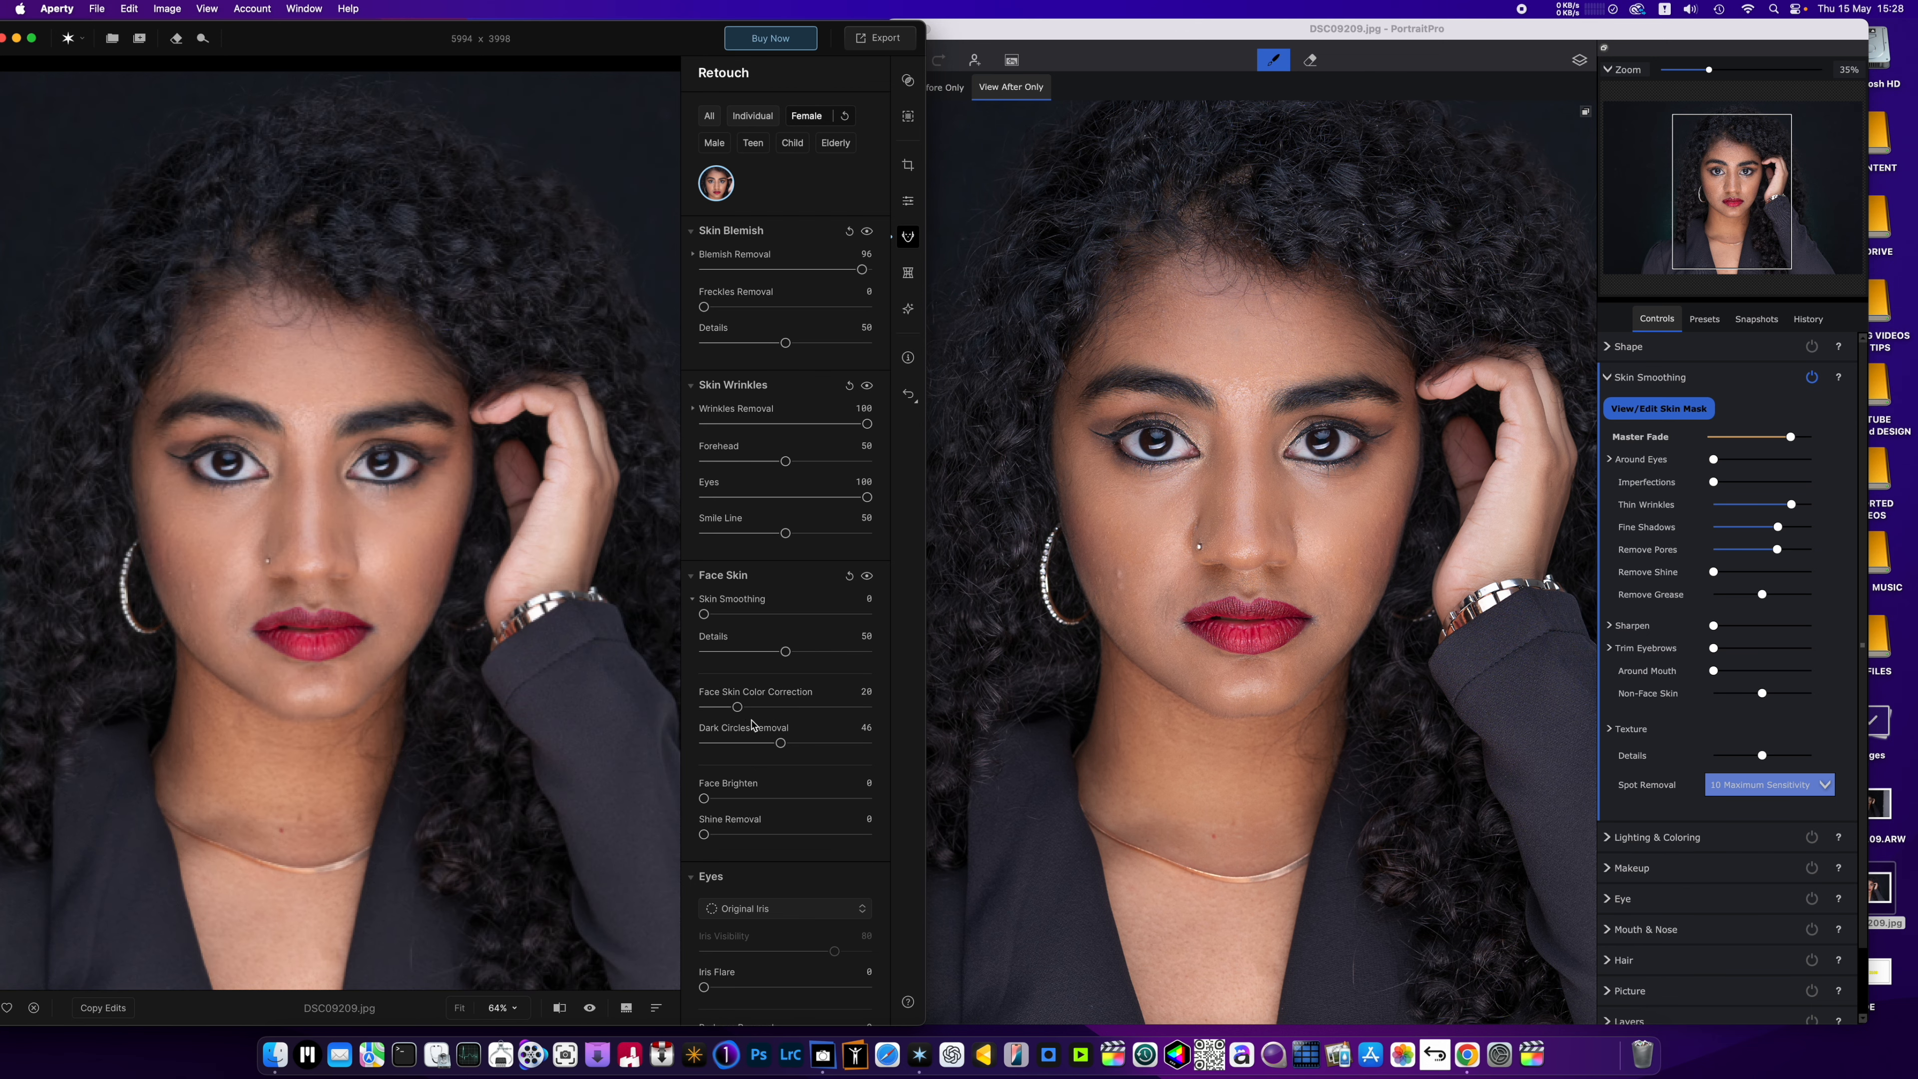
Compare both portraits and set Eye Whitening to 80 in Aperty.
{"action": "scroll", "coordinate": [751, 726], "scroll_direction": "down", "scroll_amount": 5}
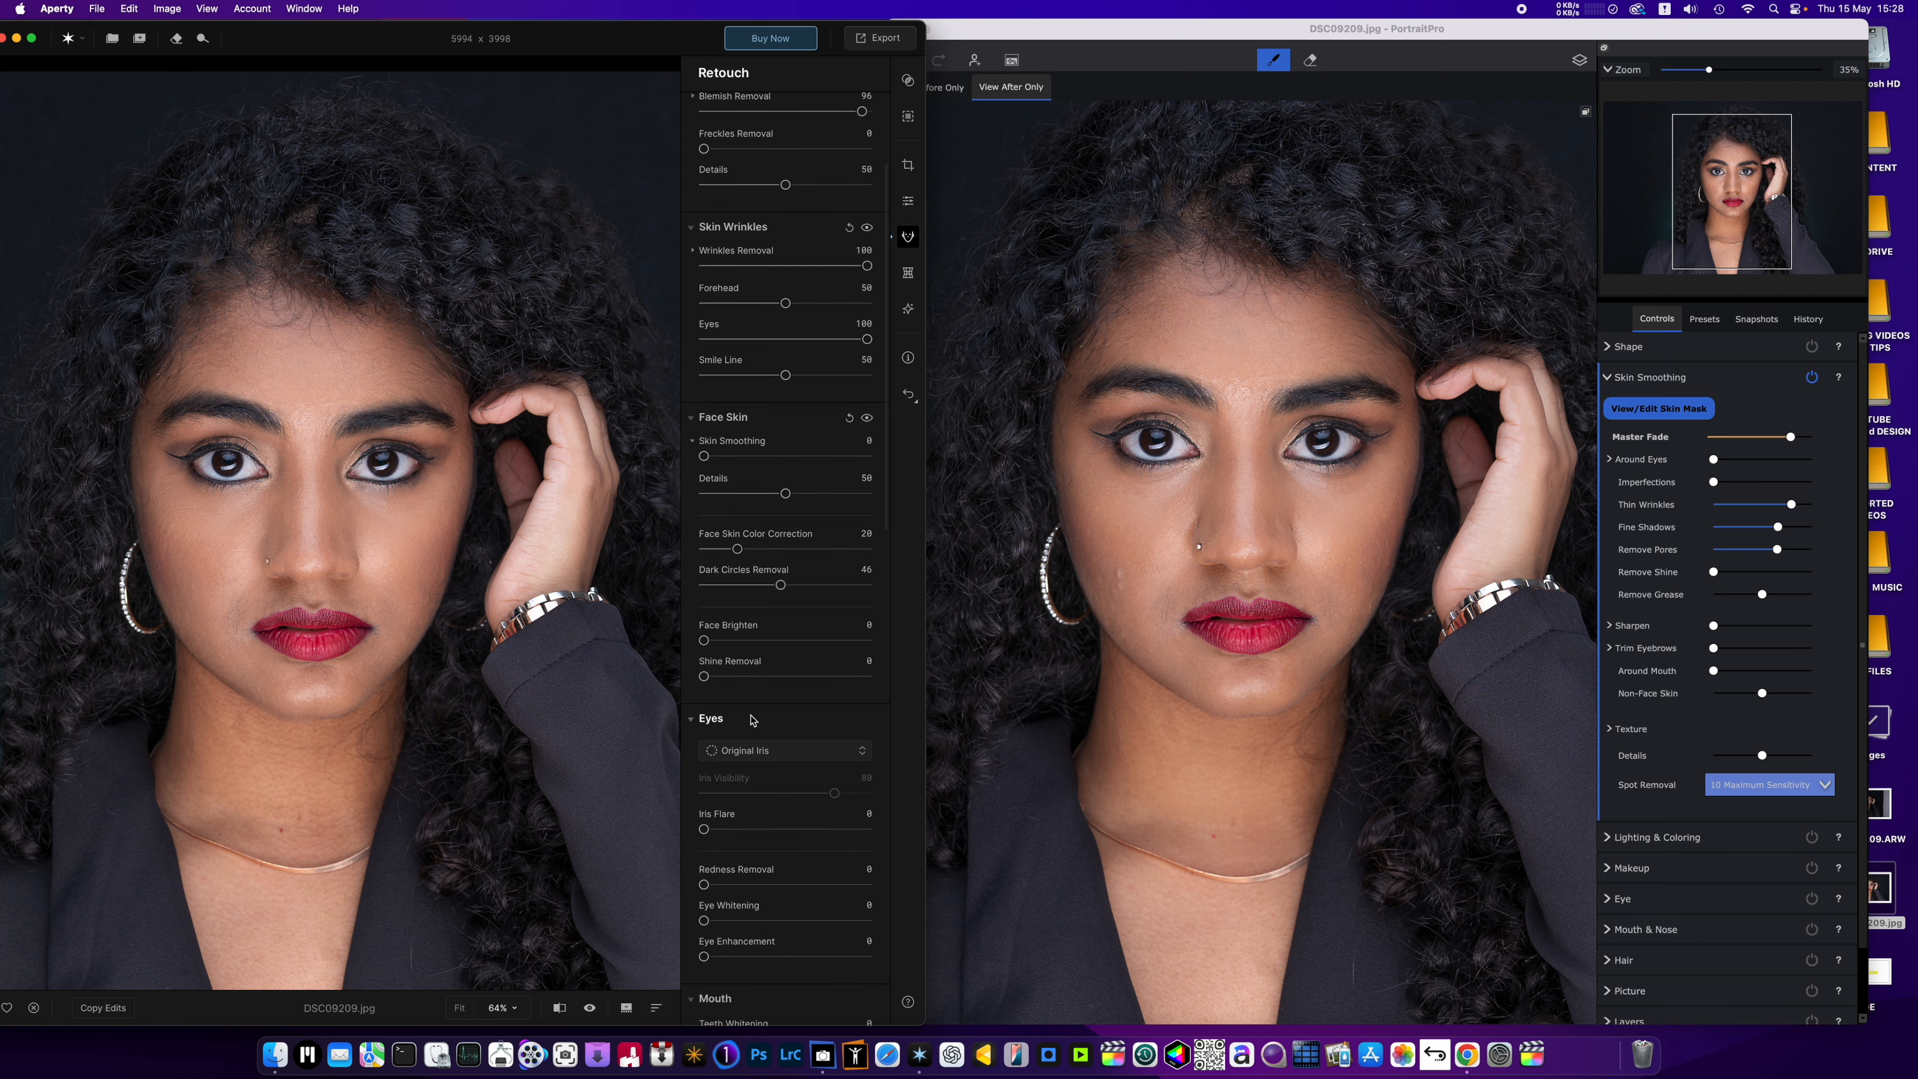
{"action": "scroll", "coordinate": [751, 718], "scroll_direction": "down", "scroll_amount": 3}
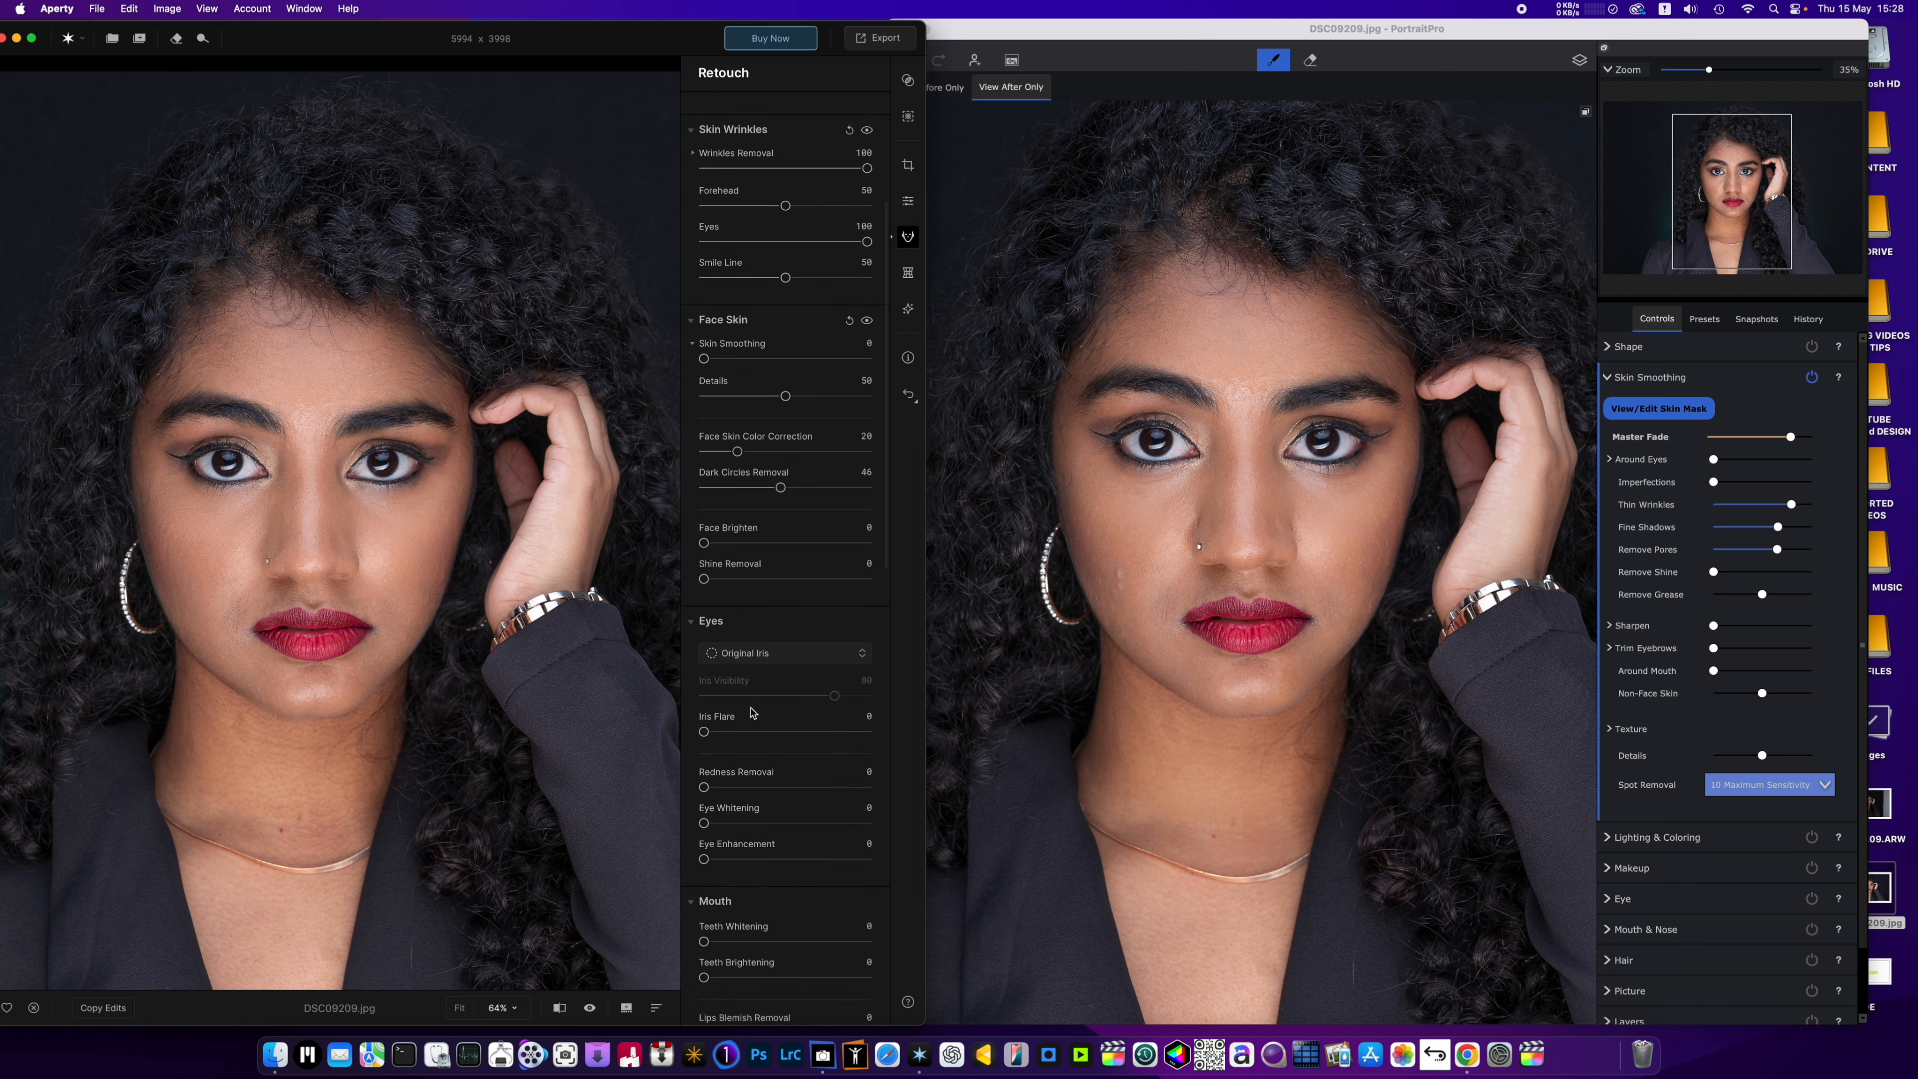
{"action": "scroll", "coordinate": [752, 711], "scroll_direction": "down", "scroll_amount": 2}
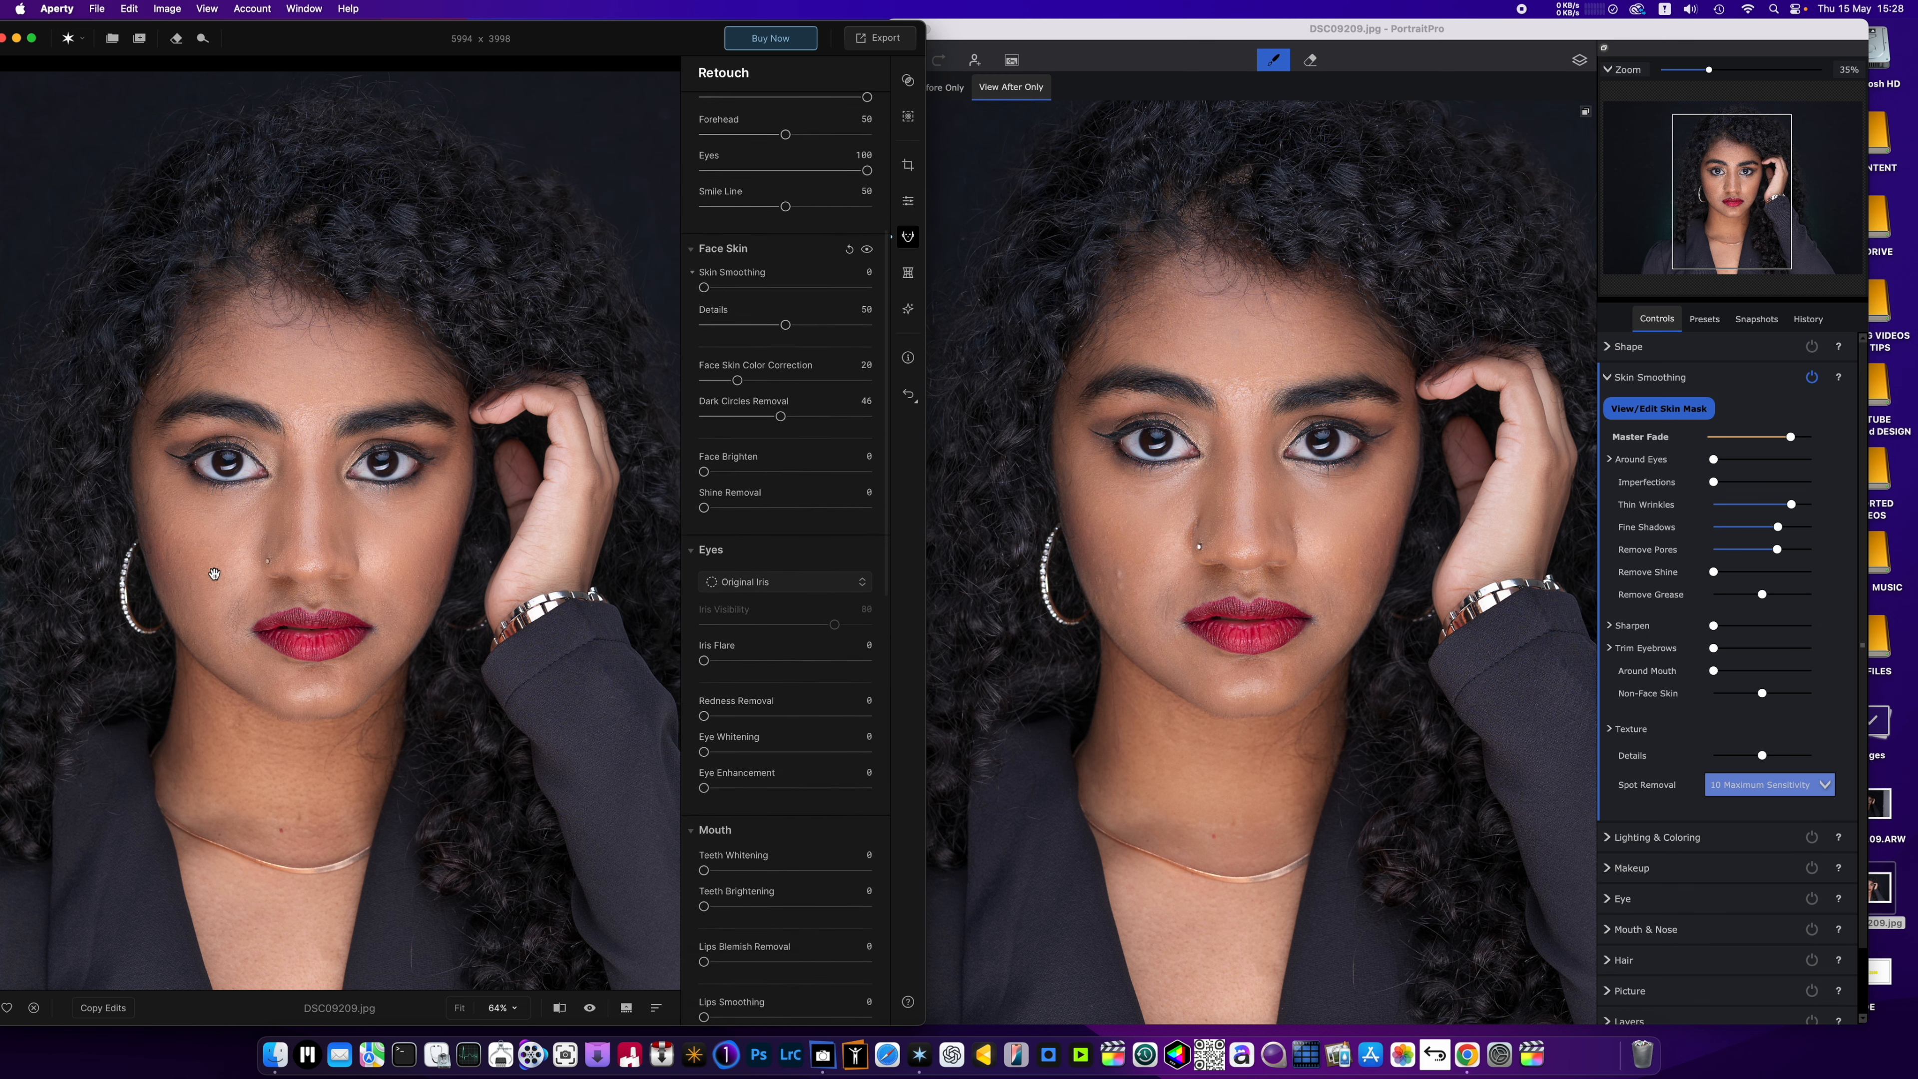
{"action": "scroll", "coordinate": [1273, 495], "scroll_direction": "down", "scroll_amount": 6}
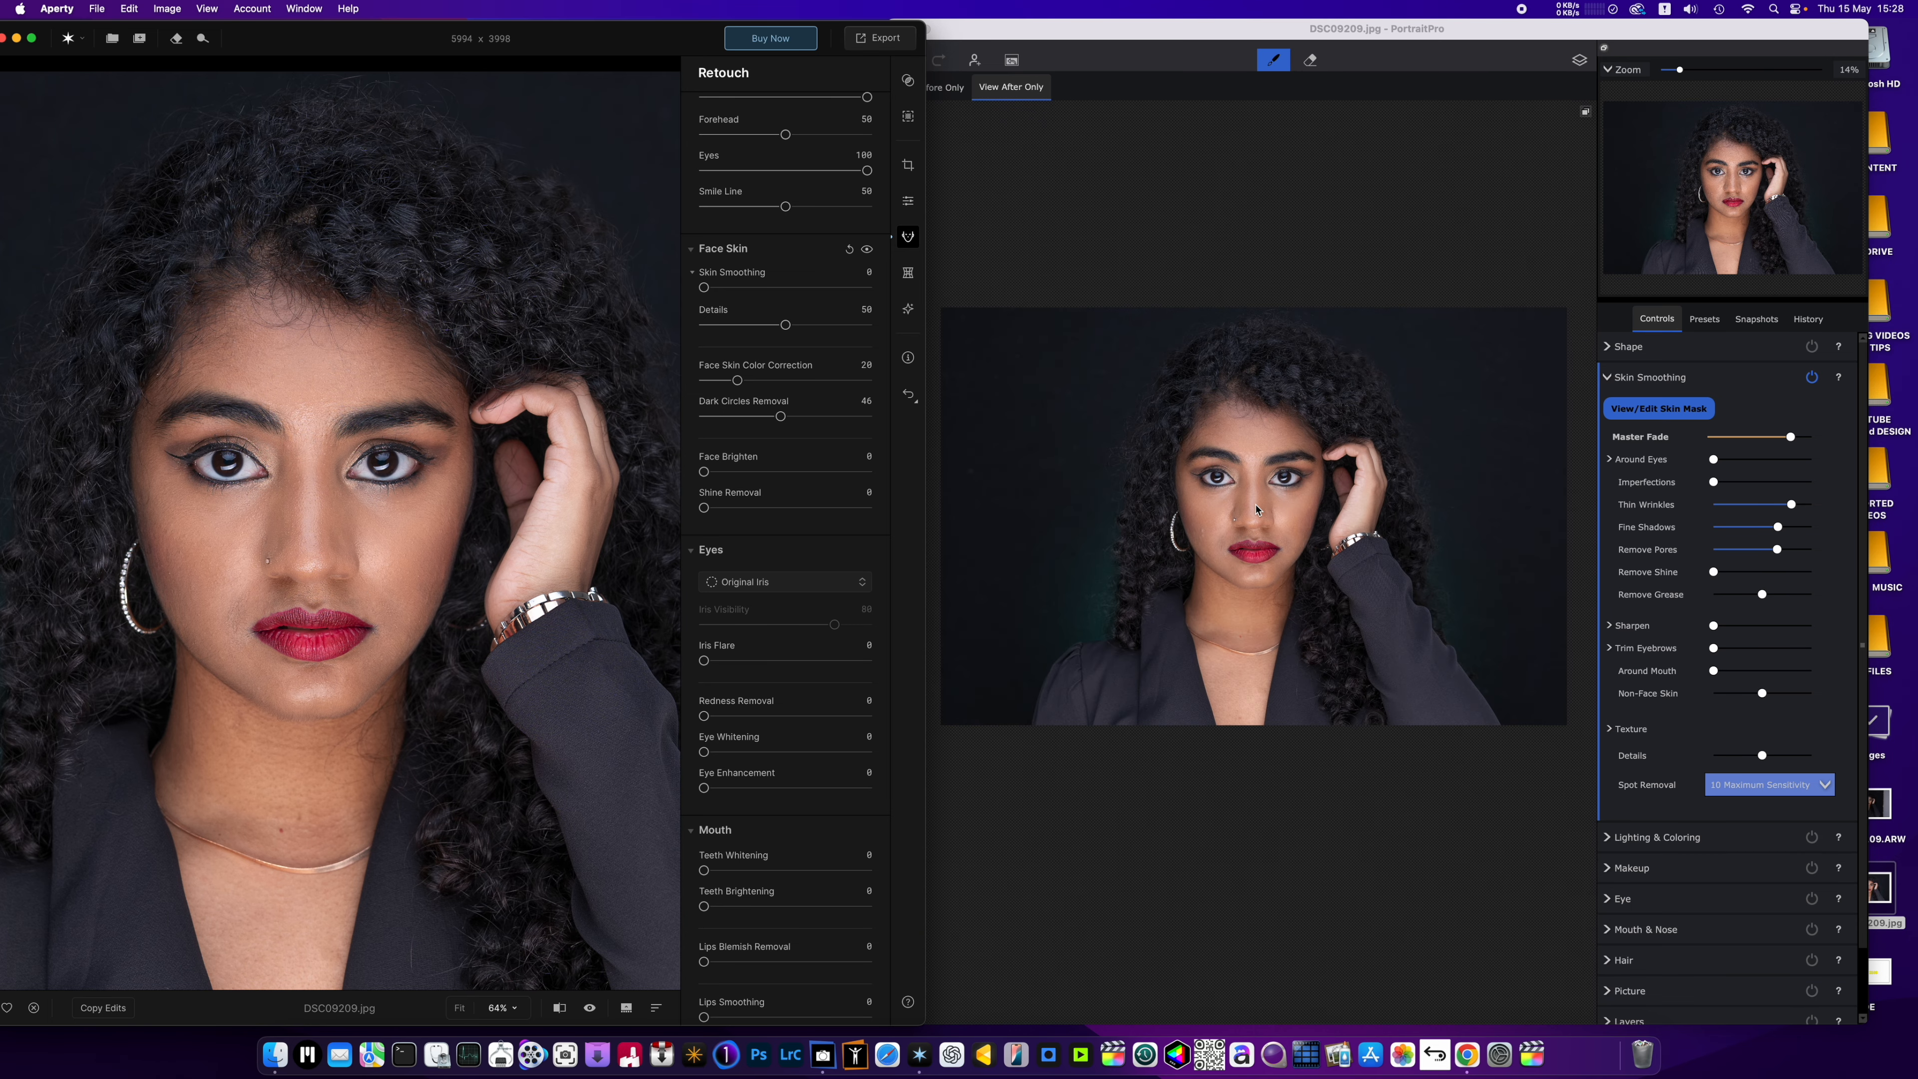
{"action": "scroll", "coordinate": [1346, 532], "scroll_direction": "up", "scroll_amount": 2}
{"action": "left_click", "coordinate": [1208, 578]}
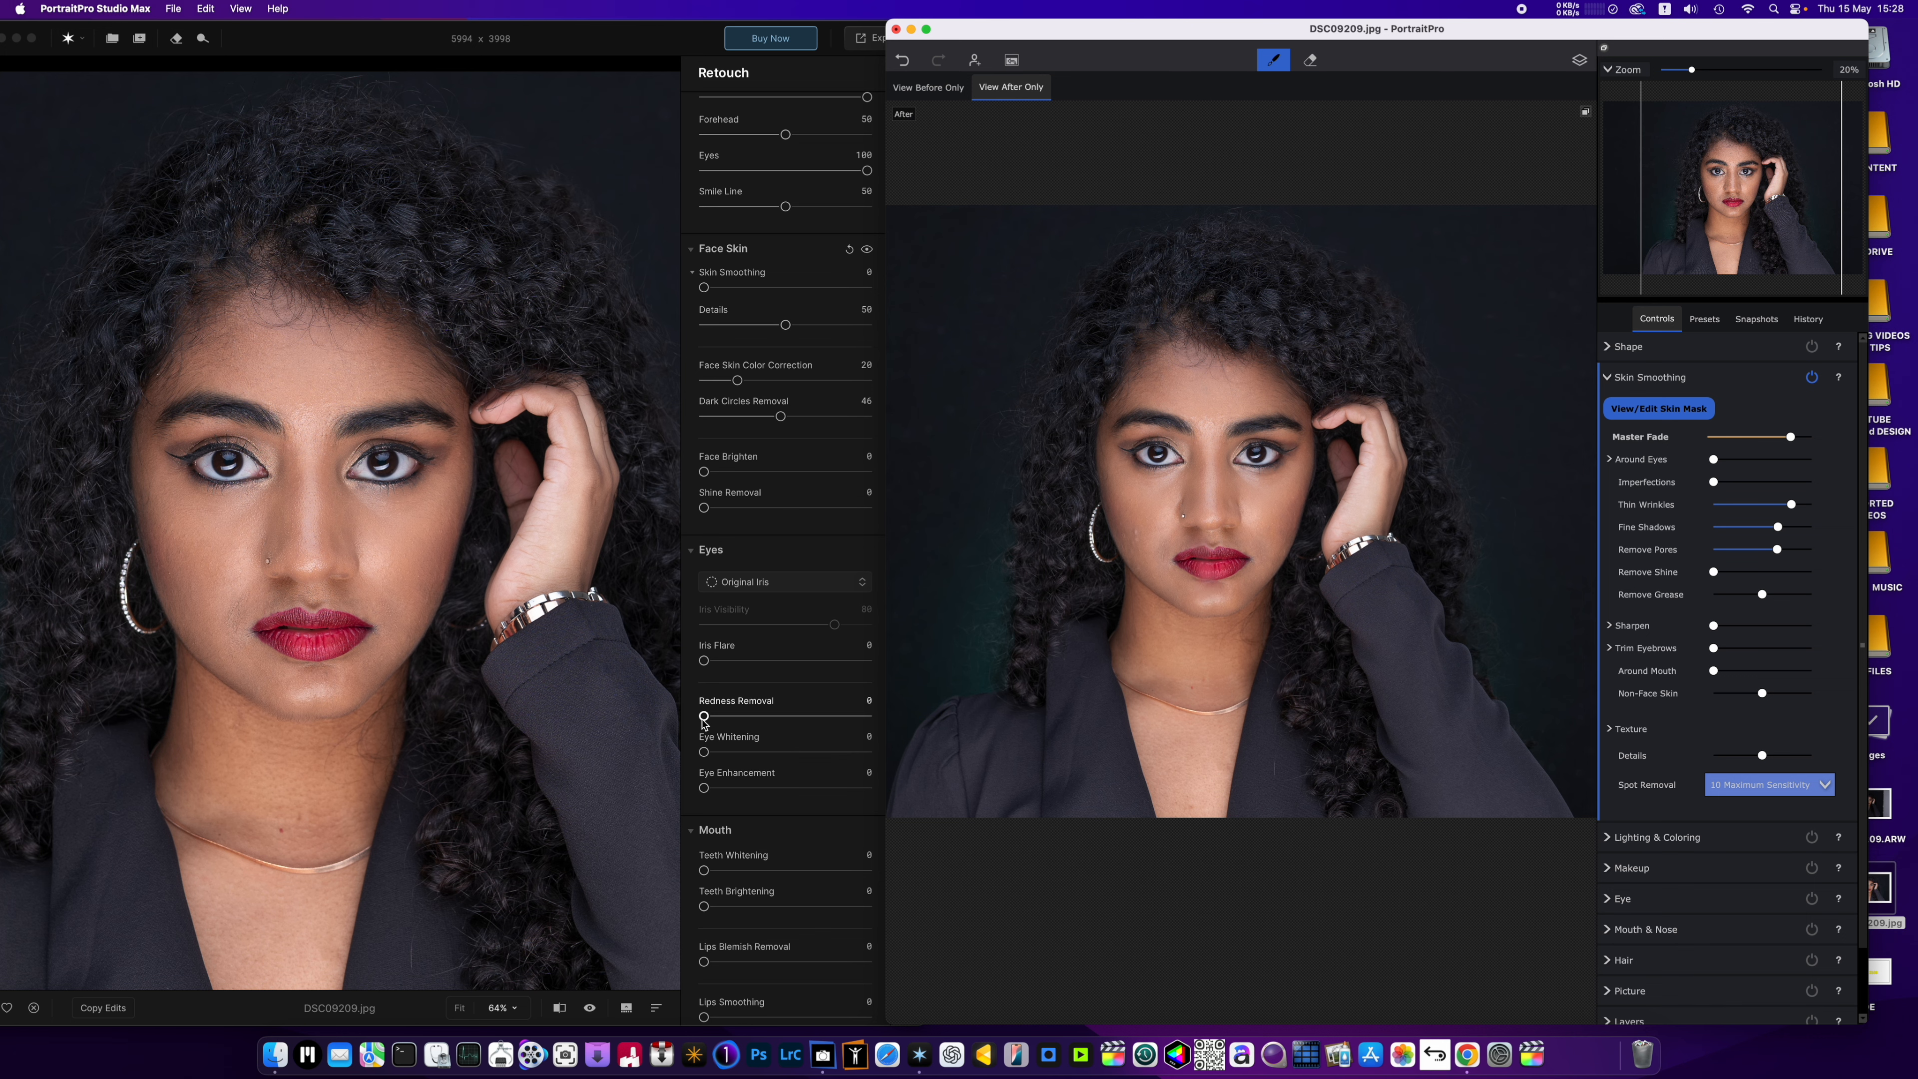
{"action": "left_click_drag", "start_coordinate": [703, 751], "coordinate": [803, 751]}
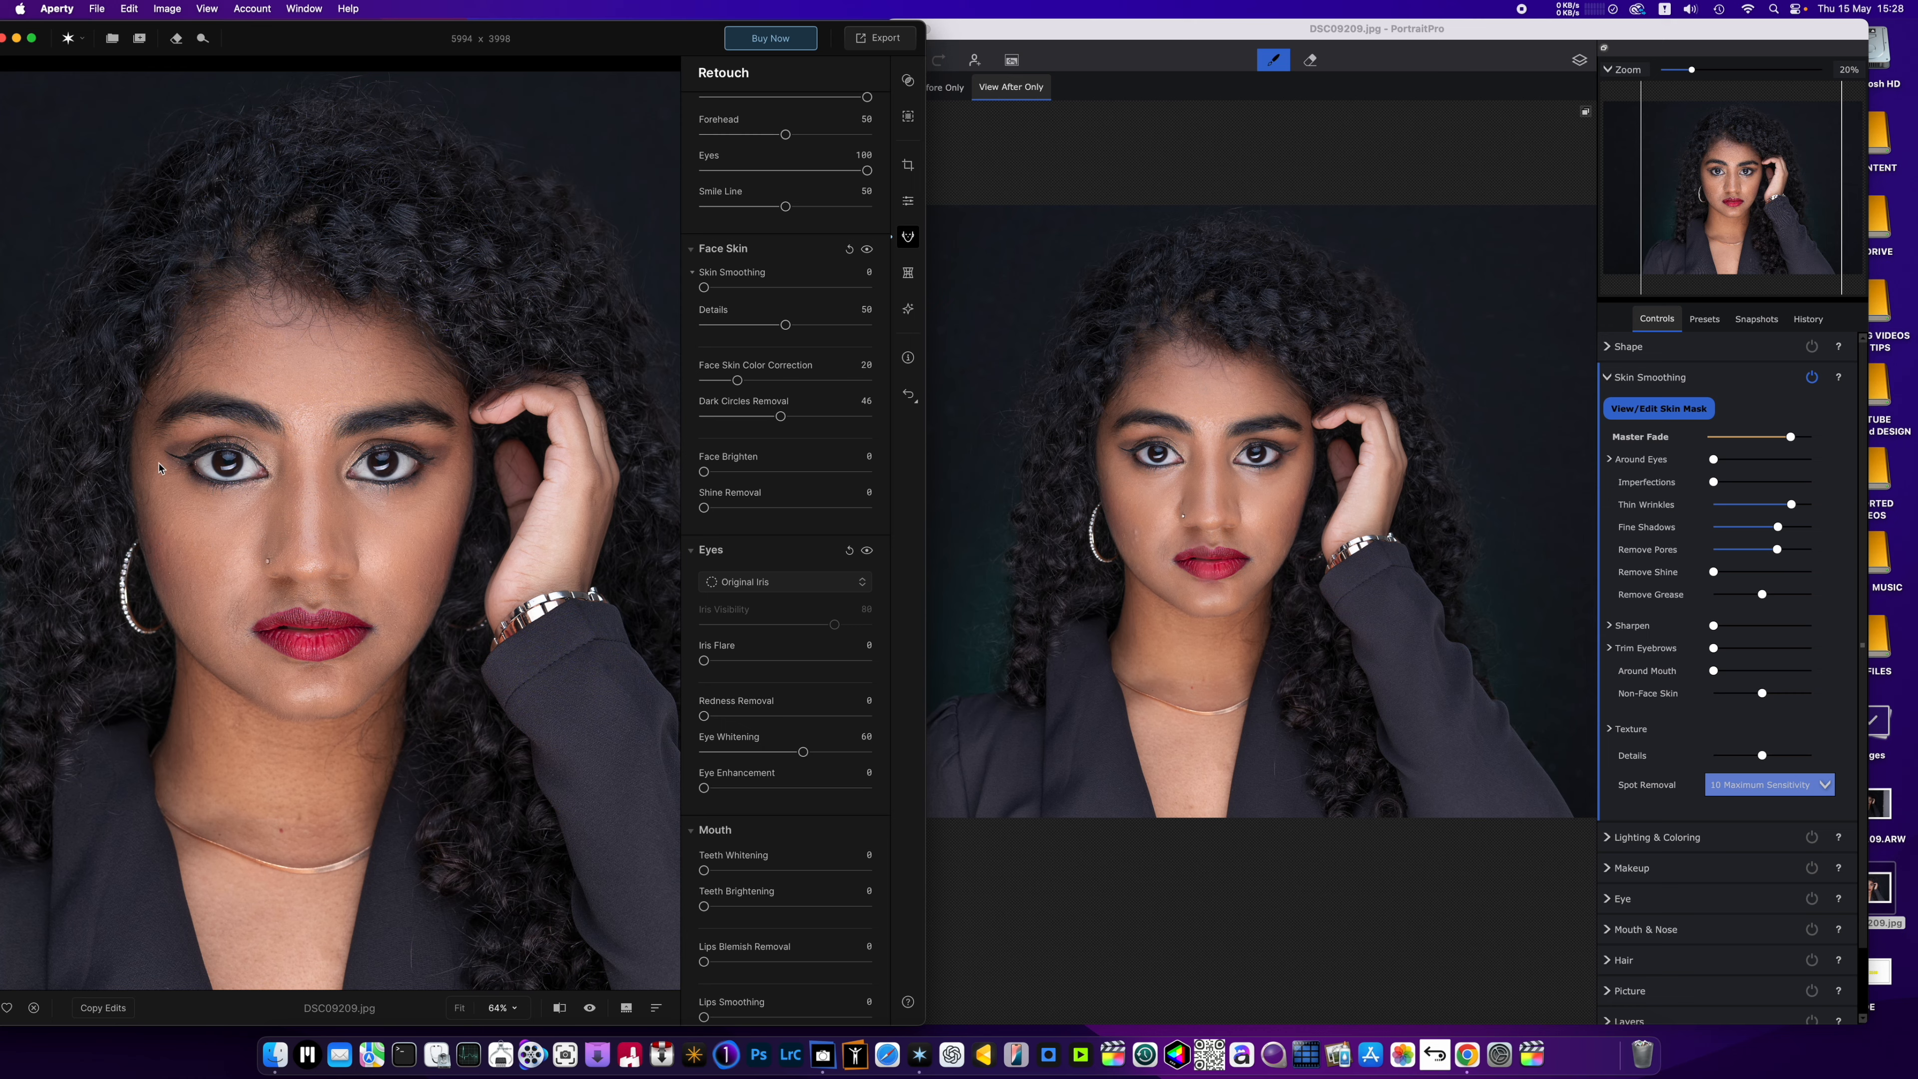
{"action": "scroll", "coordinate": [244, 466], "scroll_direction": "up", "scroll_amount": 4}
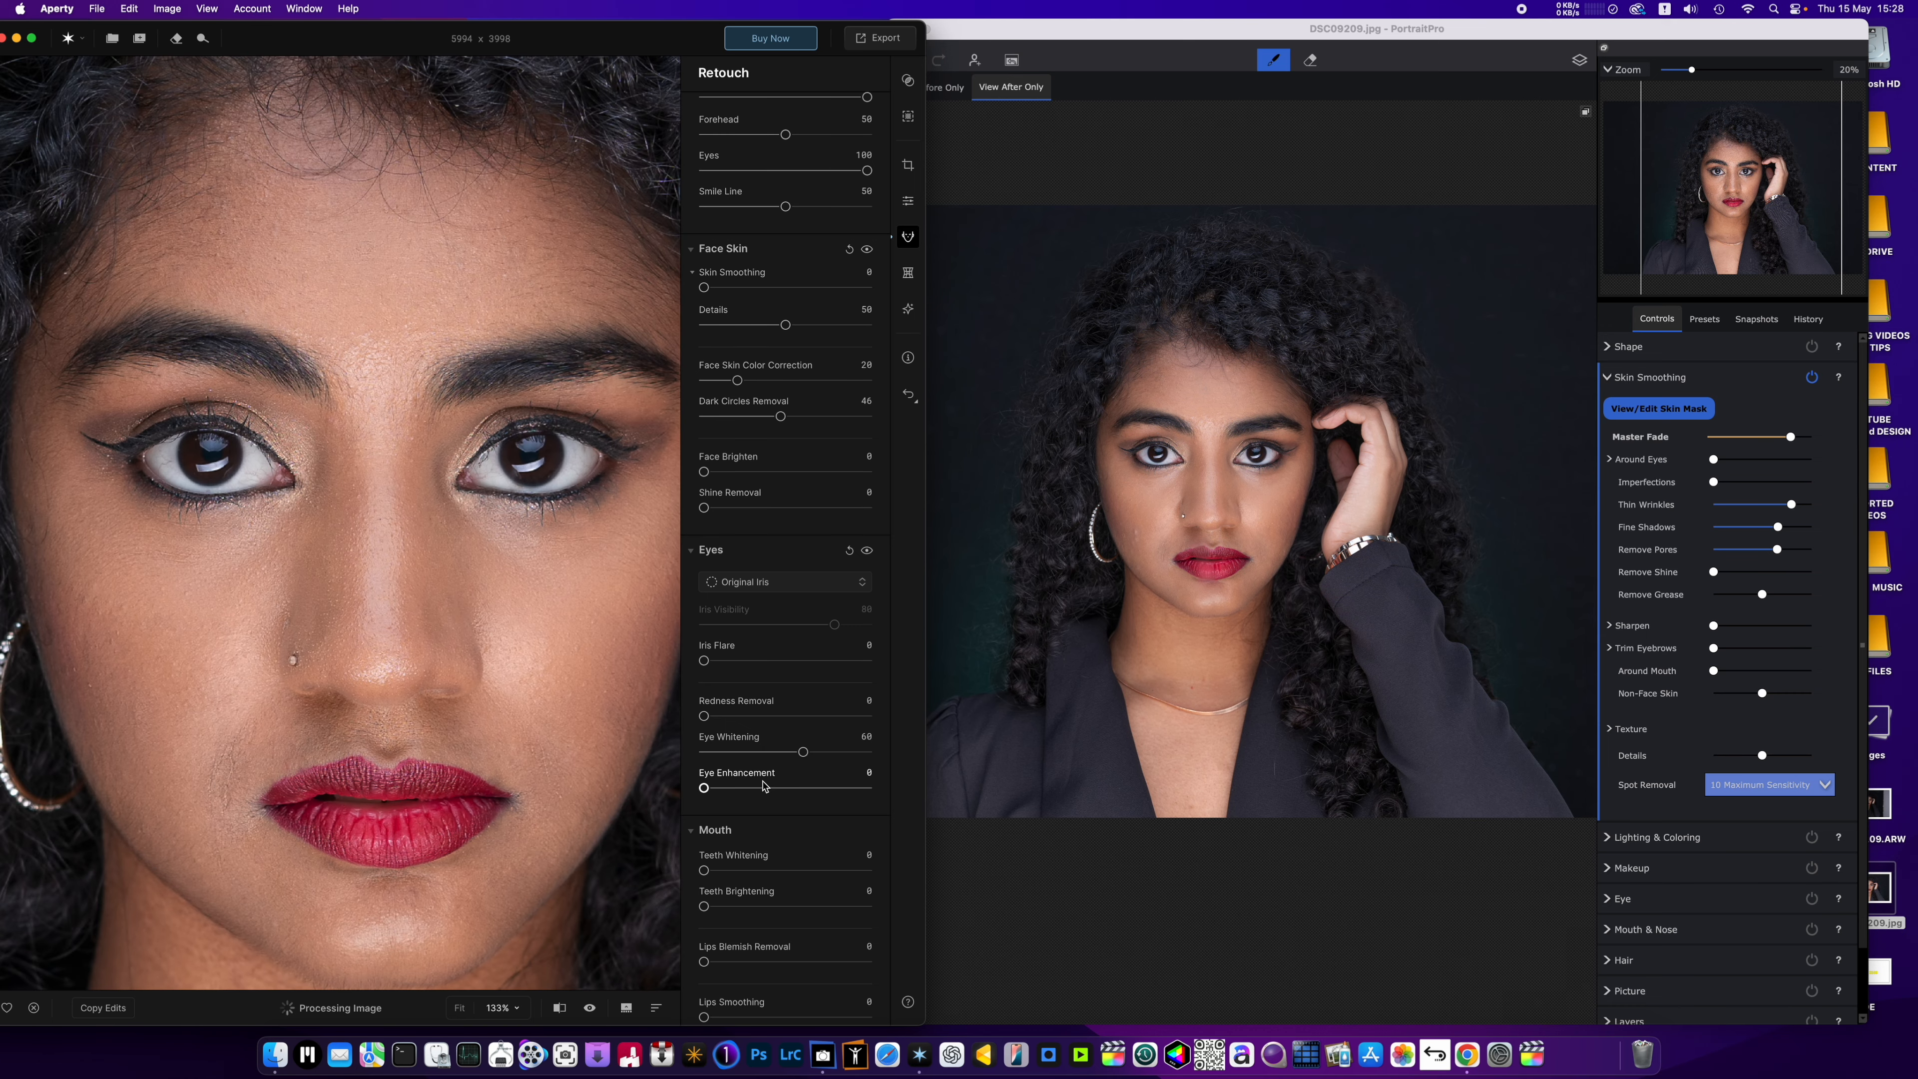
{"action": "left_click", "coordinate": [805, 753]}
{"action": "mouse_move", "coordinate": [806, 751]}
{"action": "left_mouse_down"}
{"action": "mouse_move", "coordinate": [867, 754]}
{"action": "mouse_move", "coordinate": [835, 753]}
{"action": "left_mouse_up"}
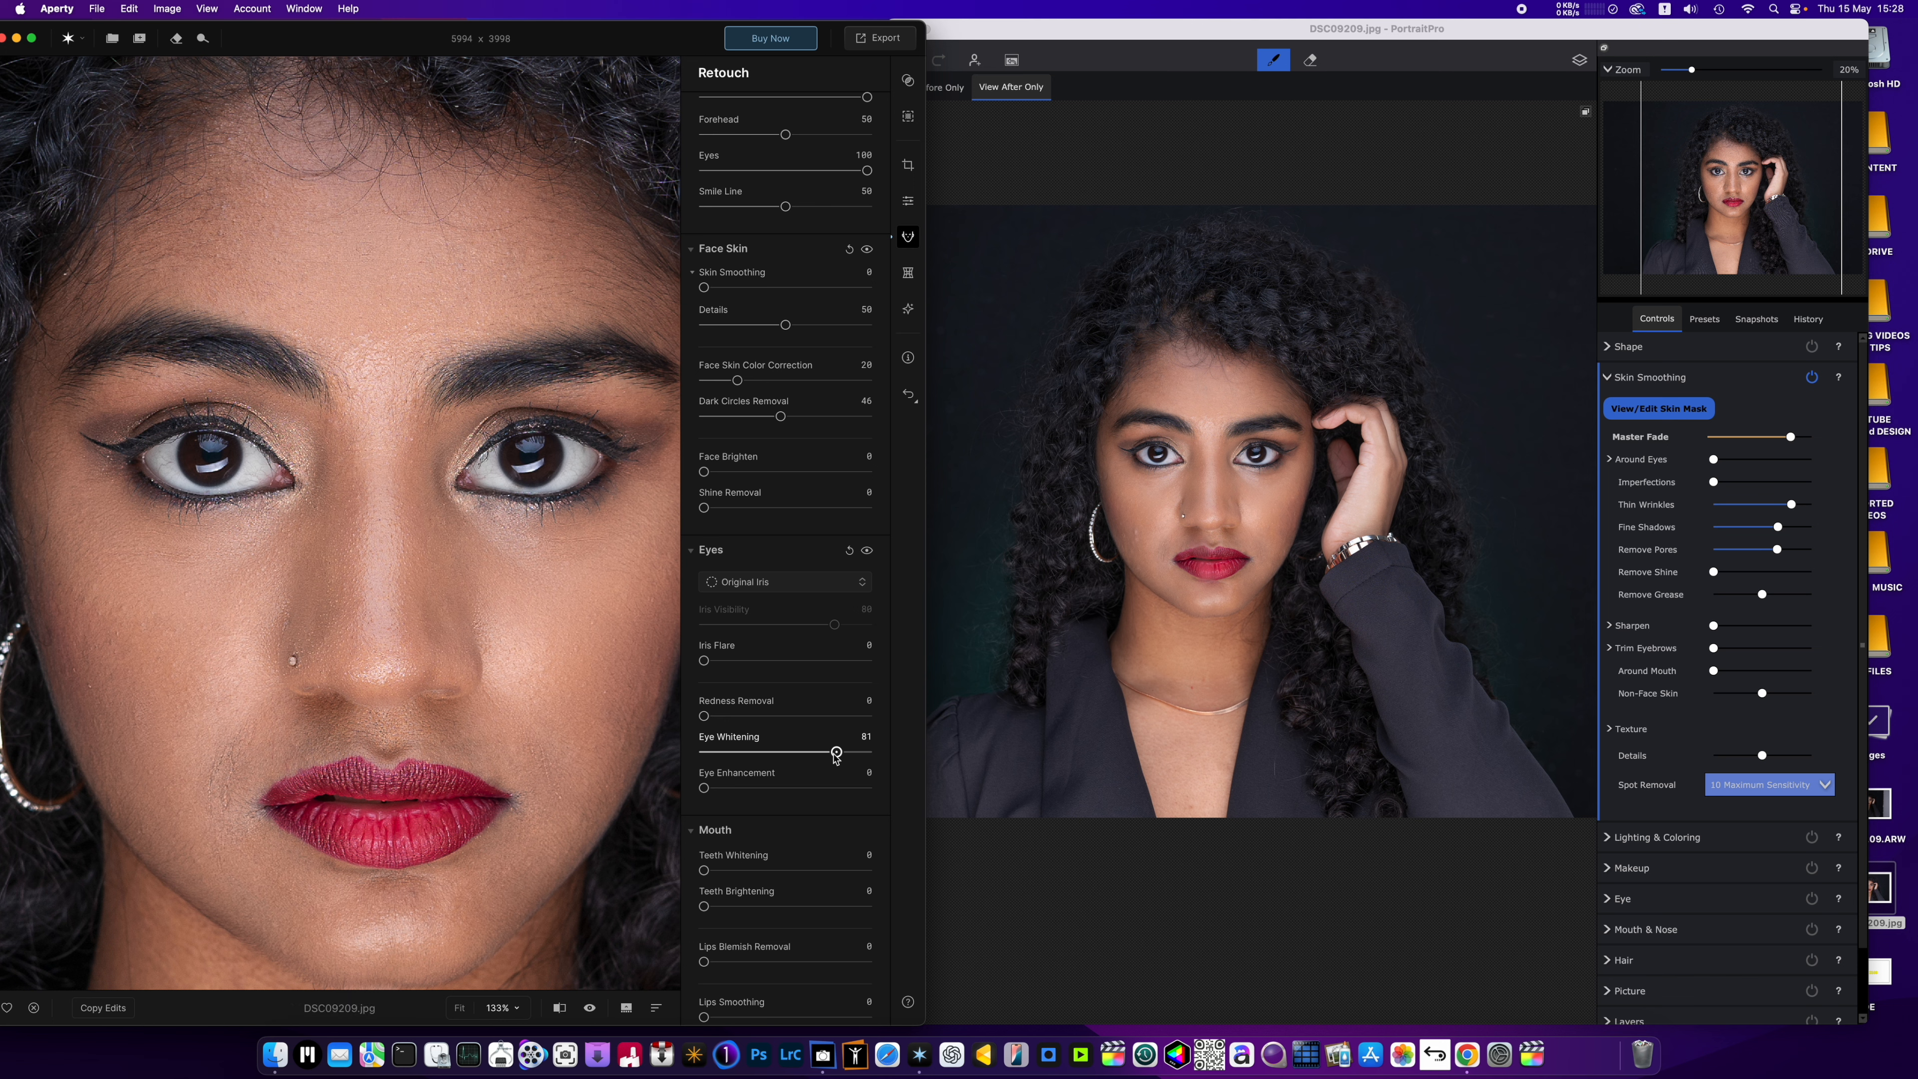
Try an eye Redness Removal of 79 and return it to 0.
{"action": "left_click_drag", "start_coordinate": [710, 721], "coordinate": [834, 731]}
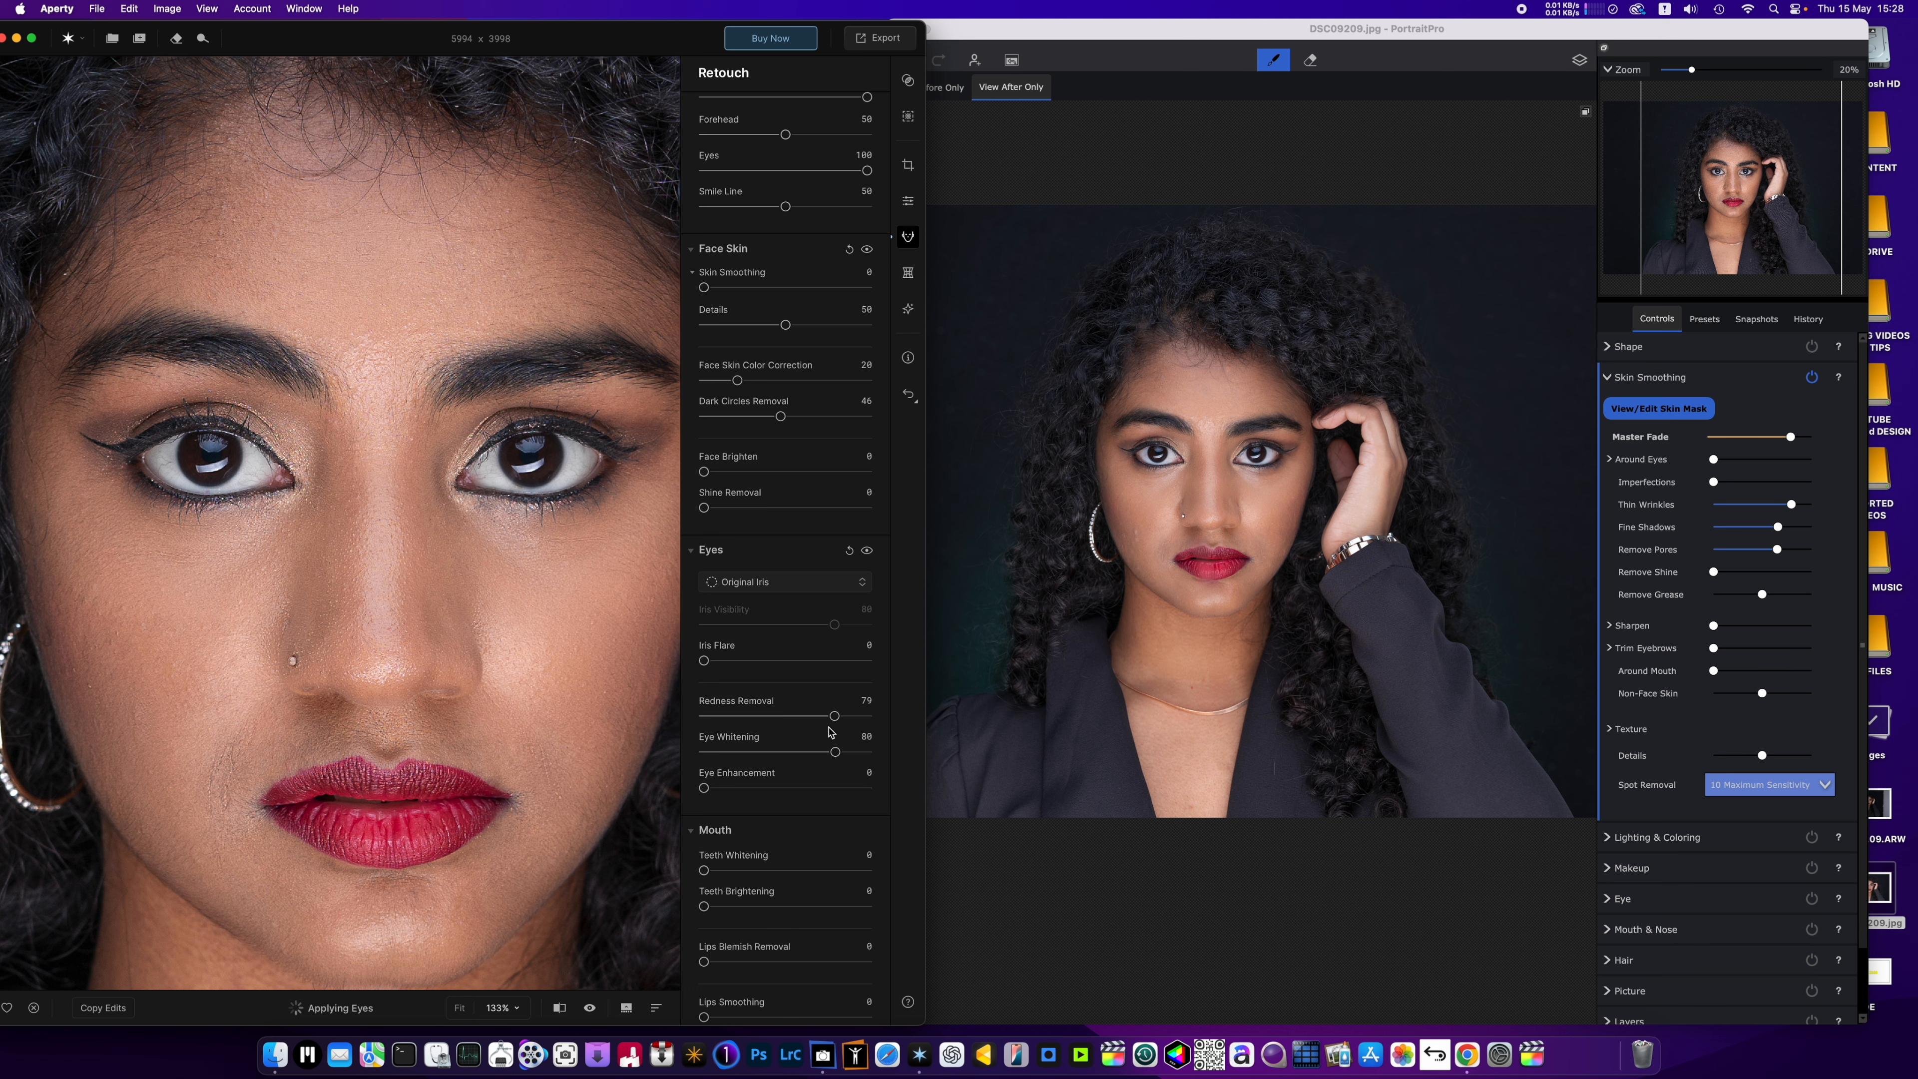
{"action": "left_click_drag", "start_coordinate": [834, 715], "coordinate": [659, 727]}
{"action": "scroll", "coordinate": [706, 752], "scroll_direction": "down", "scroll_amount": 3}
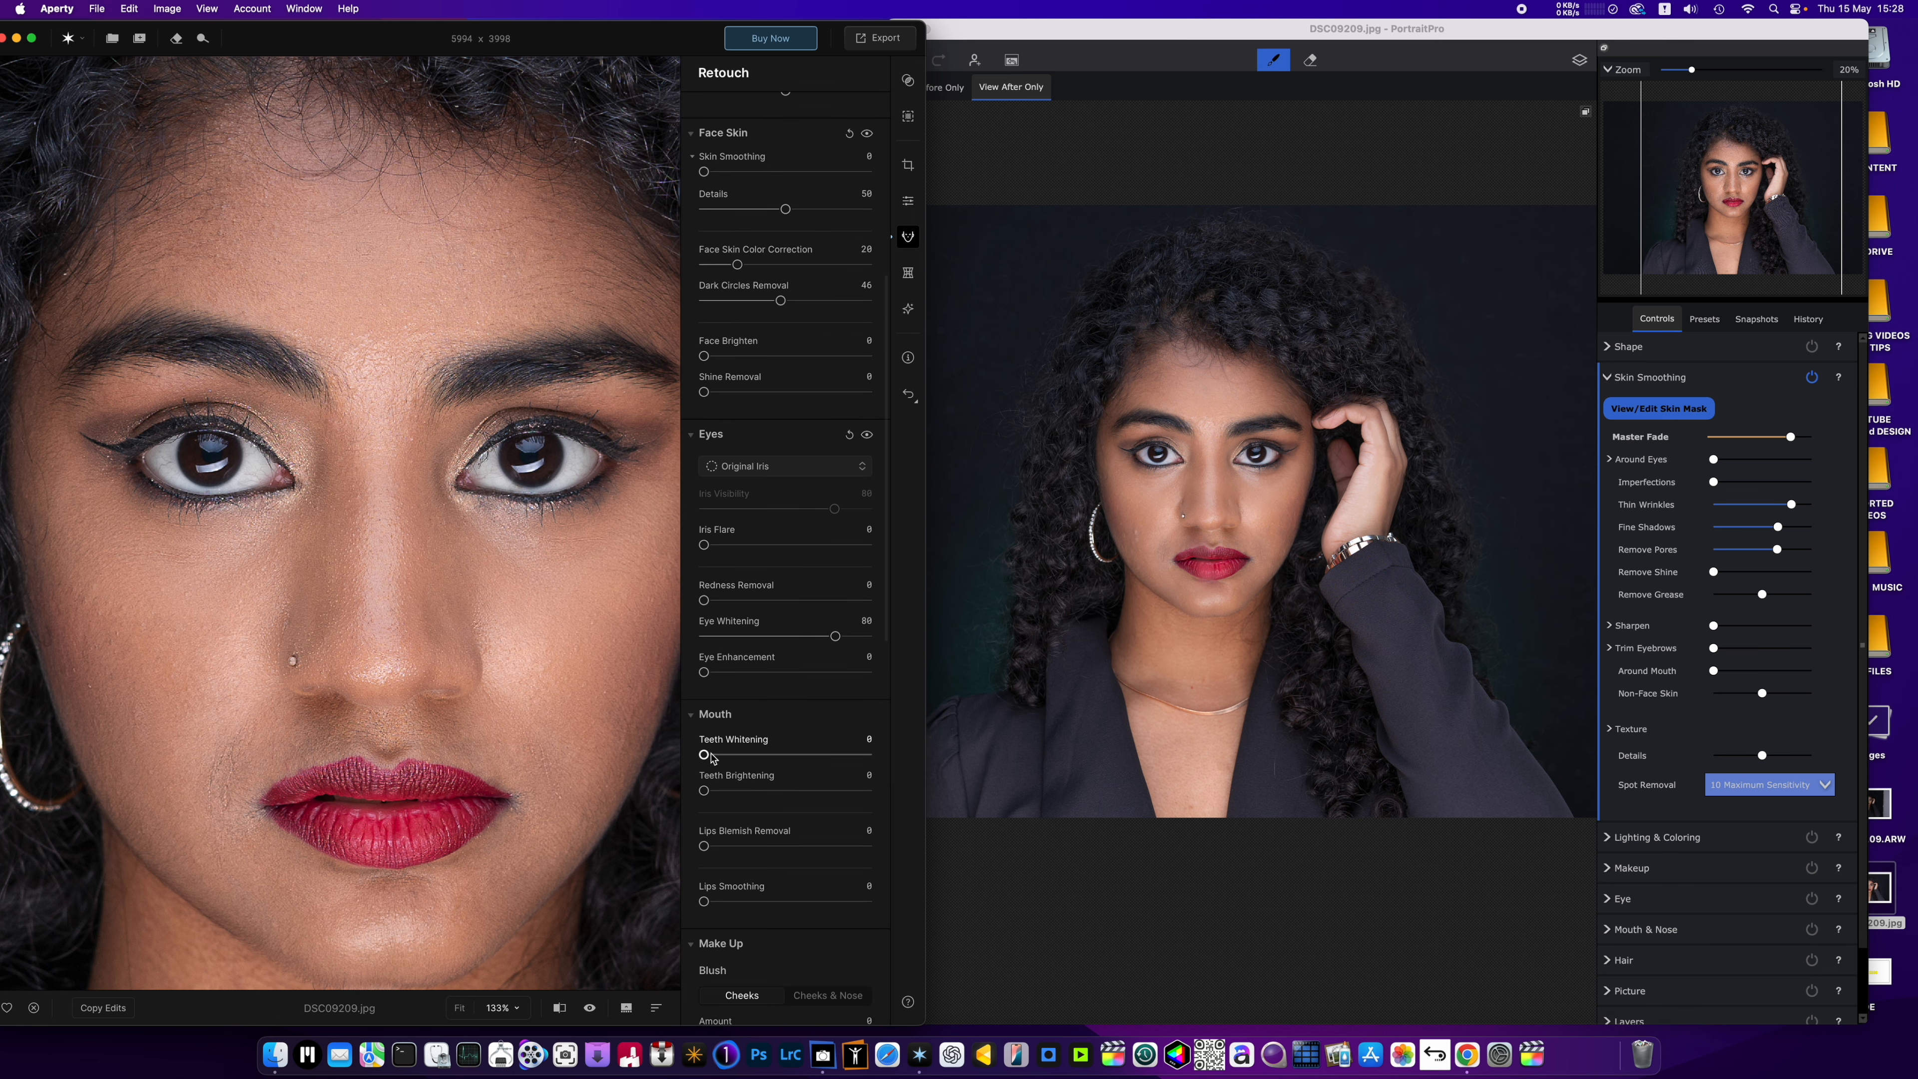
{"action": "scroll", "coordinate": [851, 822], "scroll_direction": "down", "scroll_amount": 2}
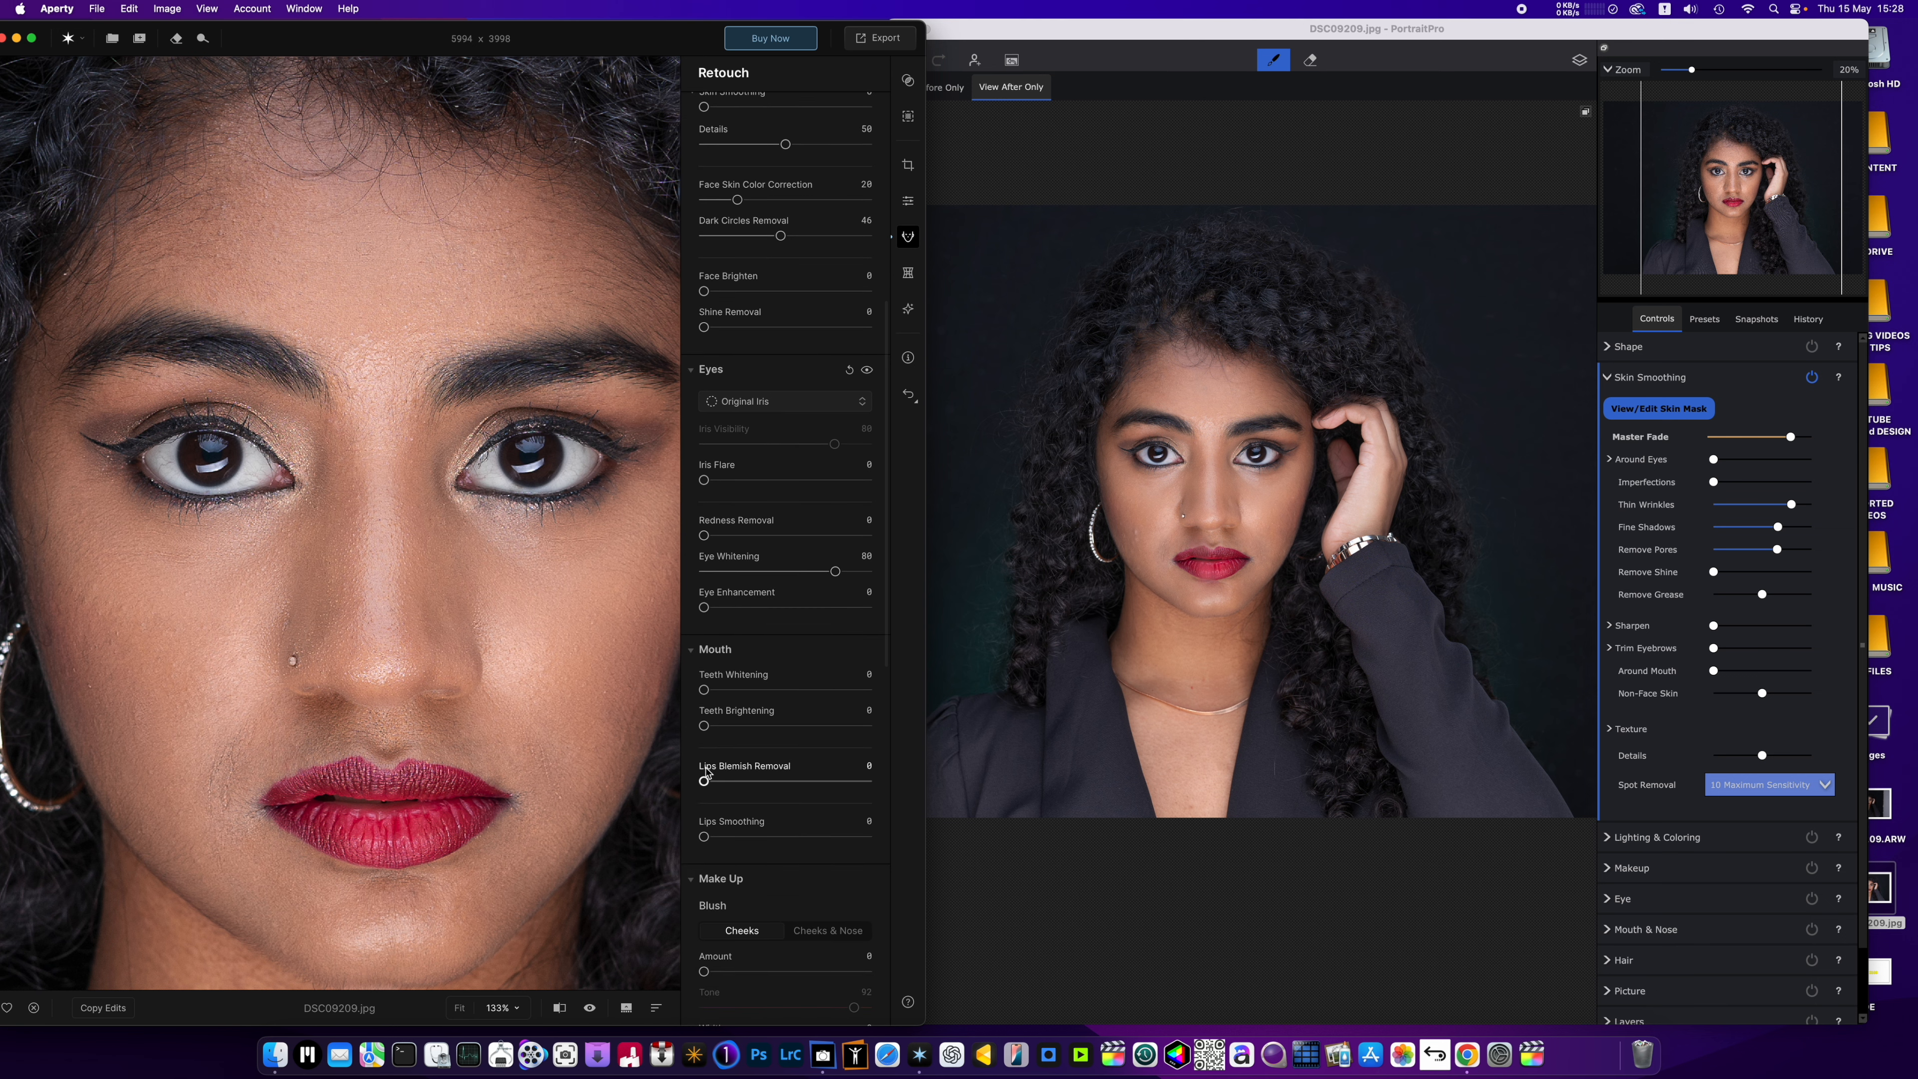
Set Lips Blemish Removal to 99 and Lips Smoothing to 96, and compare the lips with the unedited photo.
{"action": "left_click_drag", "start_coordinate": [703, 780], "coordinate": [860, 781]}
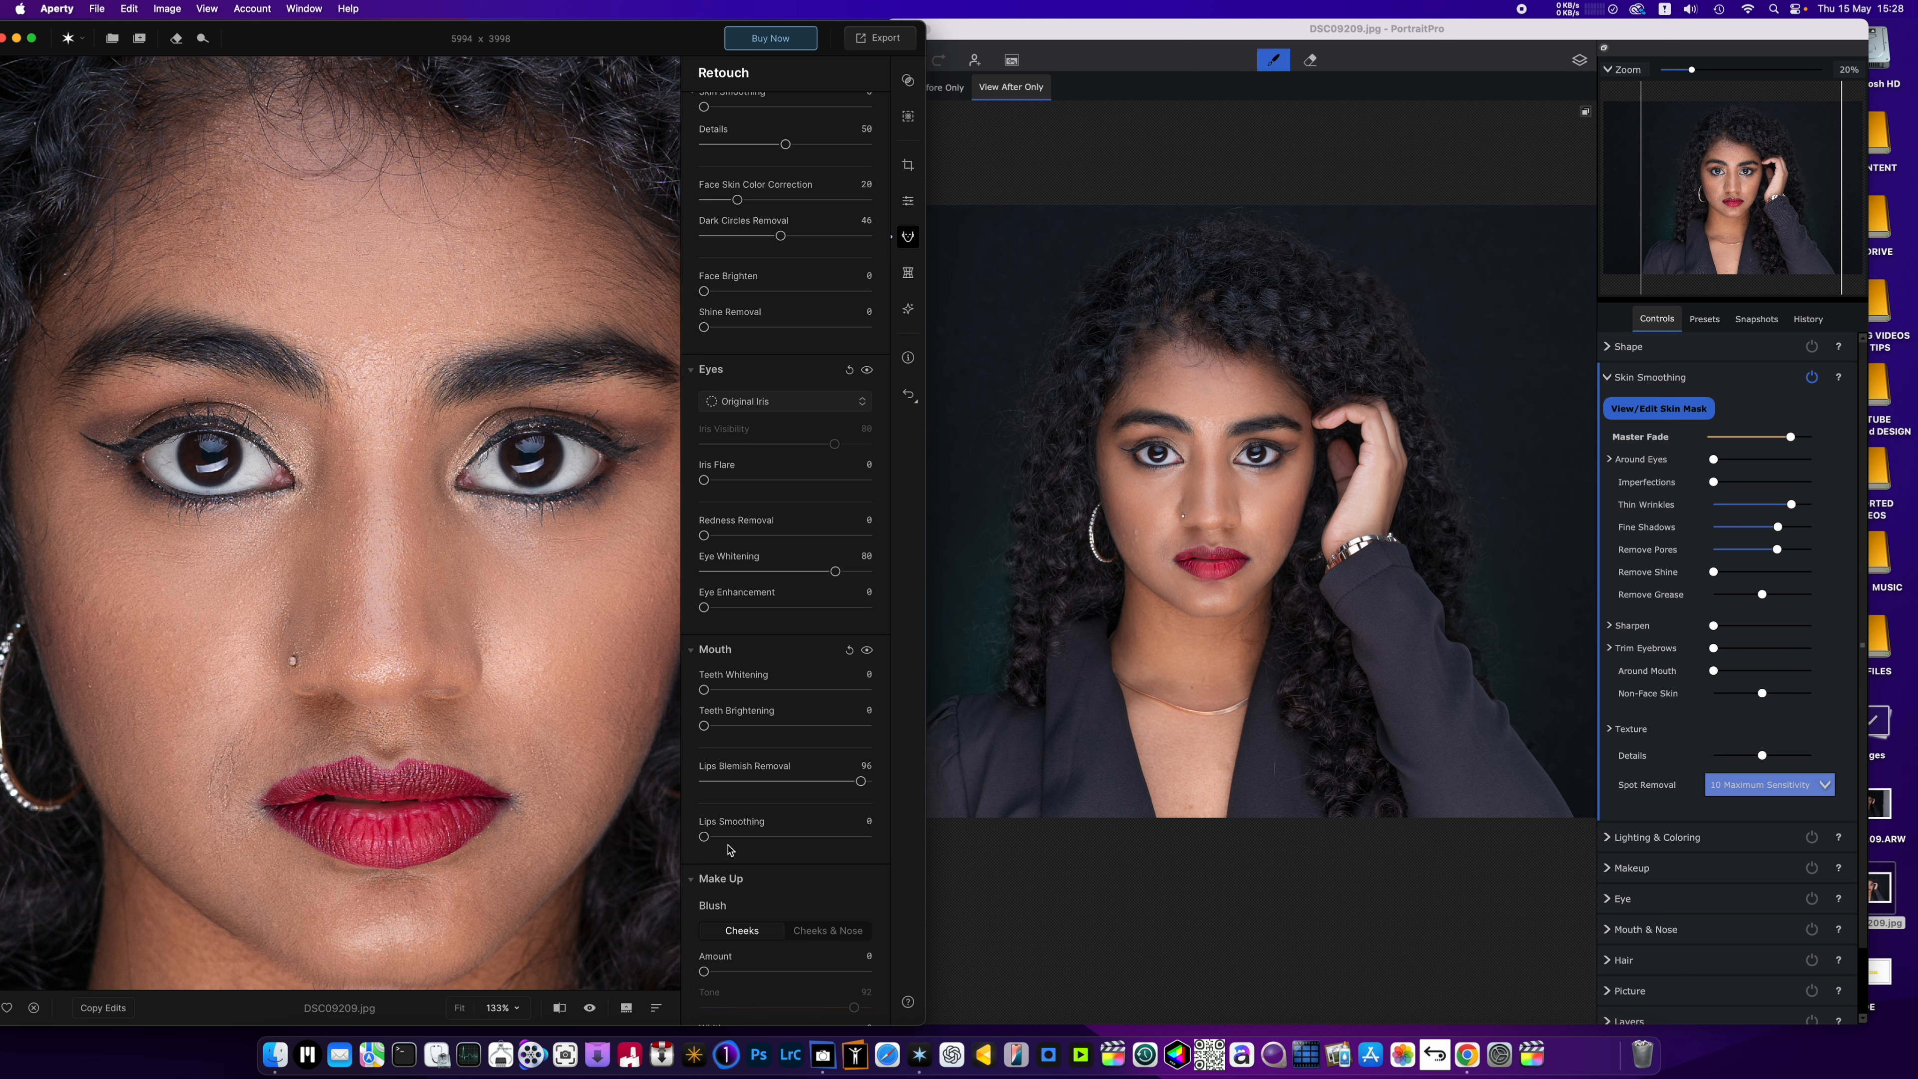
{"action": "left_click_drag", "start_coordinate": [704, 836], "coordinate": [860, 836]}
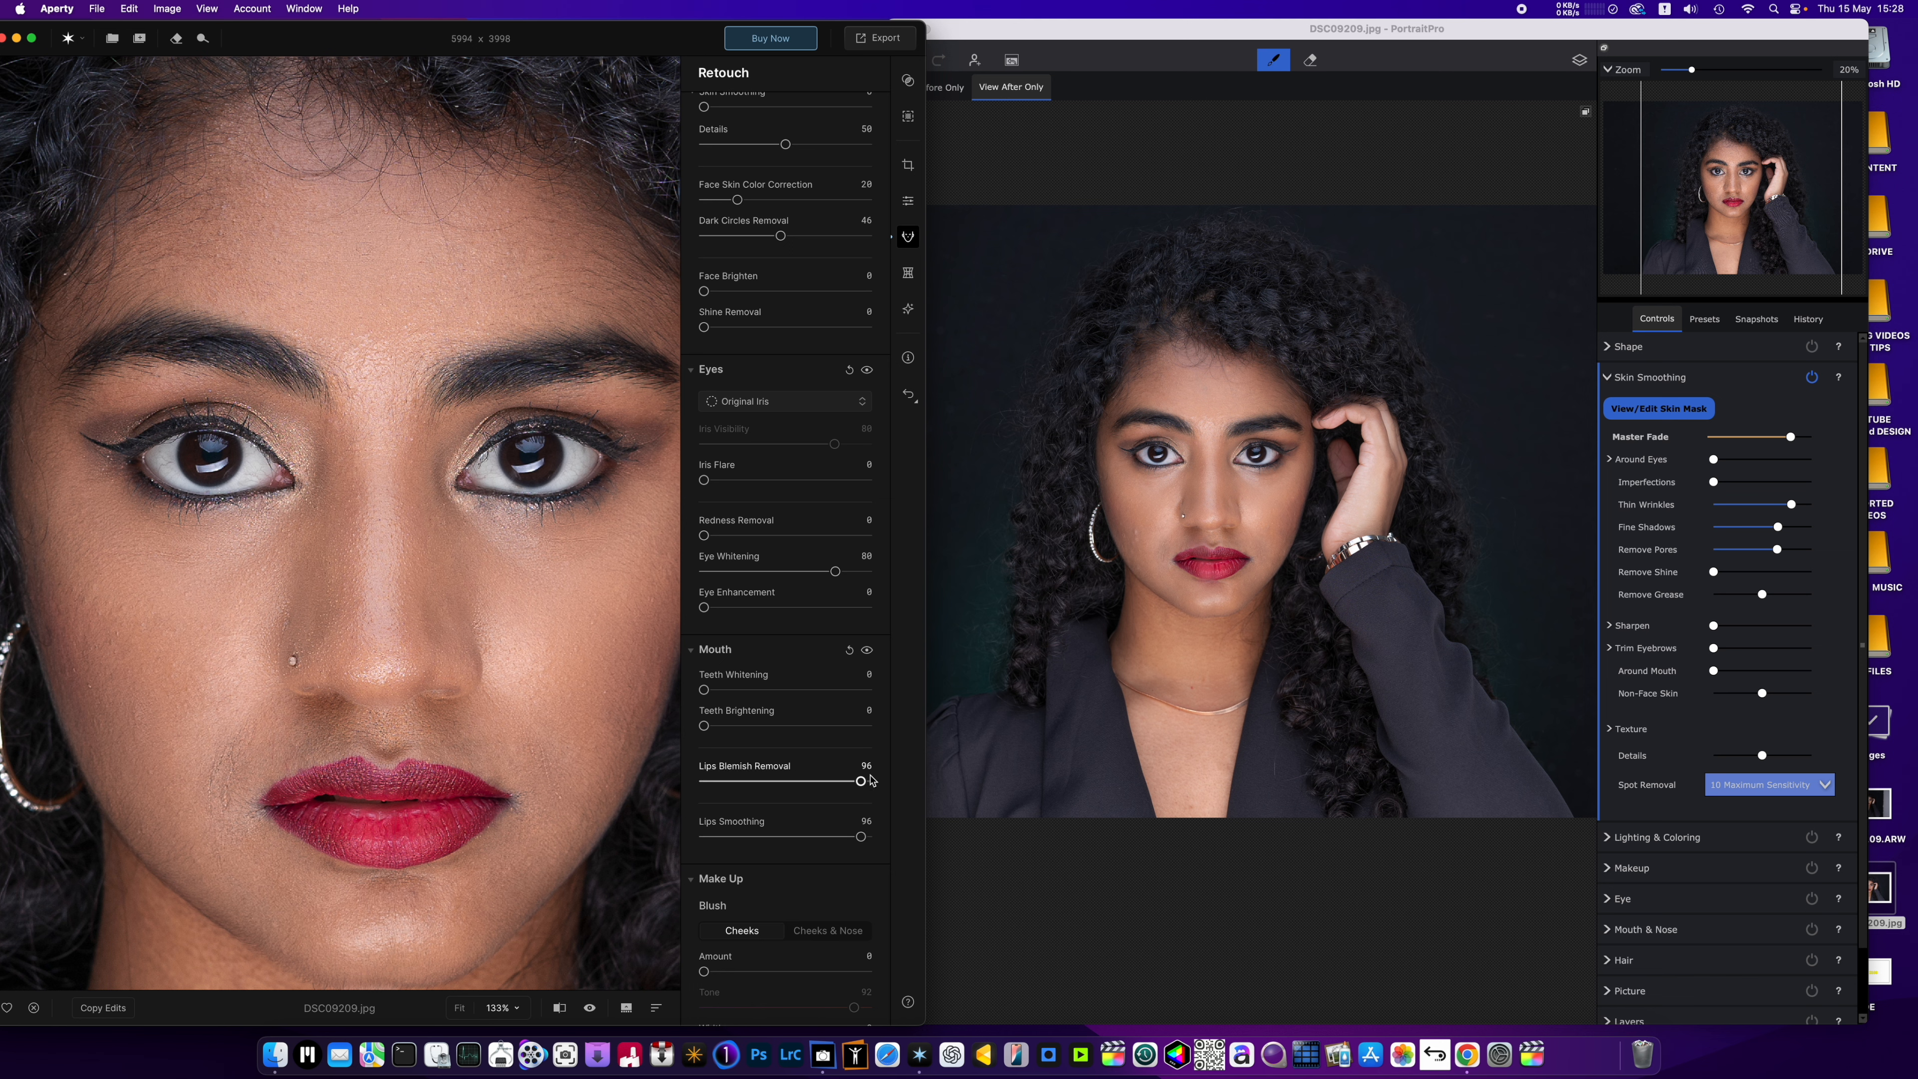
{"action": "left_click_drag", "start_coordinate": [865, 781], "coordinate": [869, 781]}
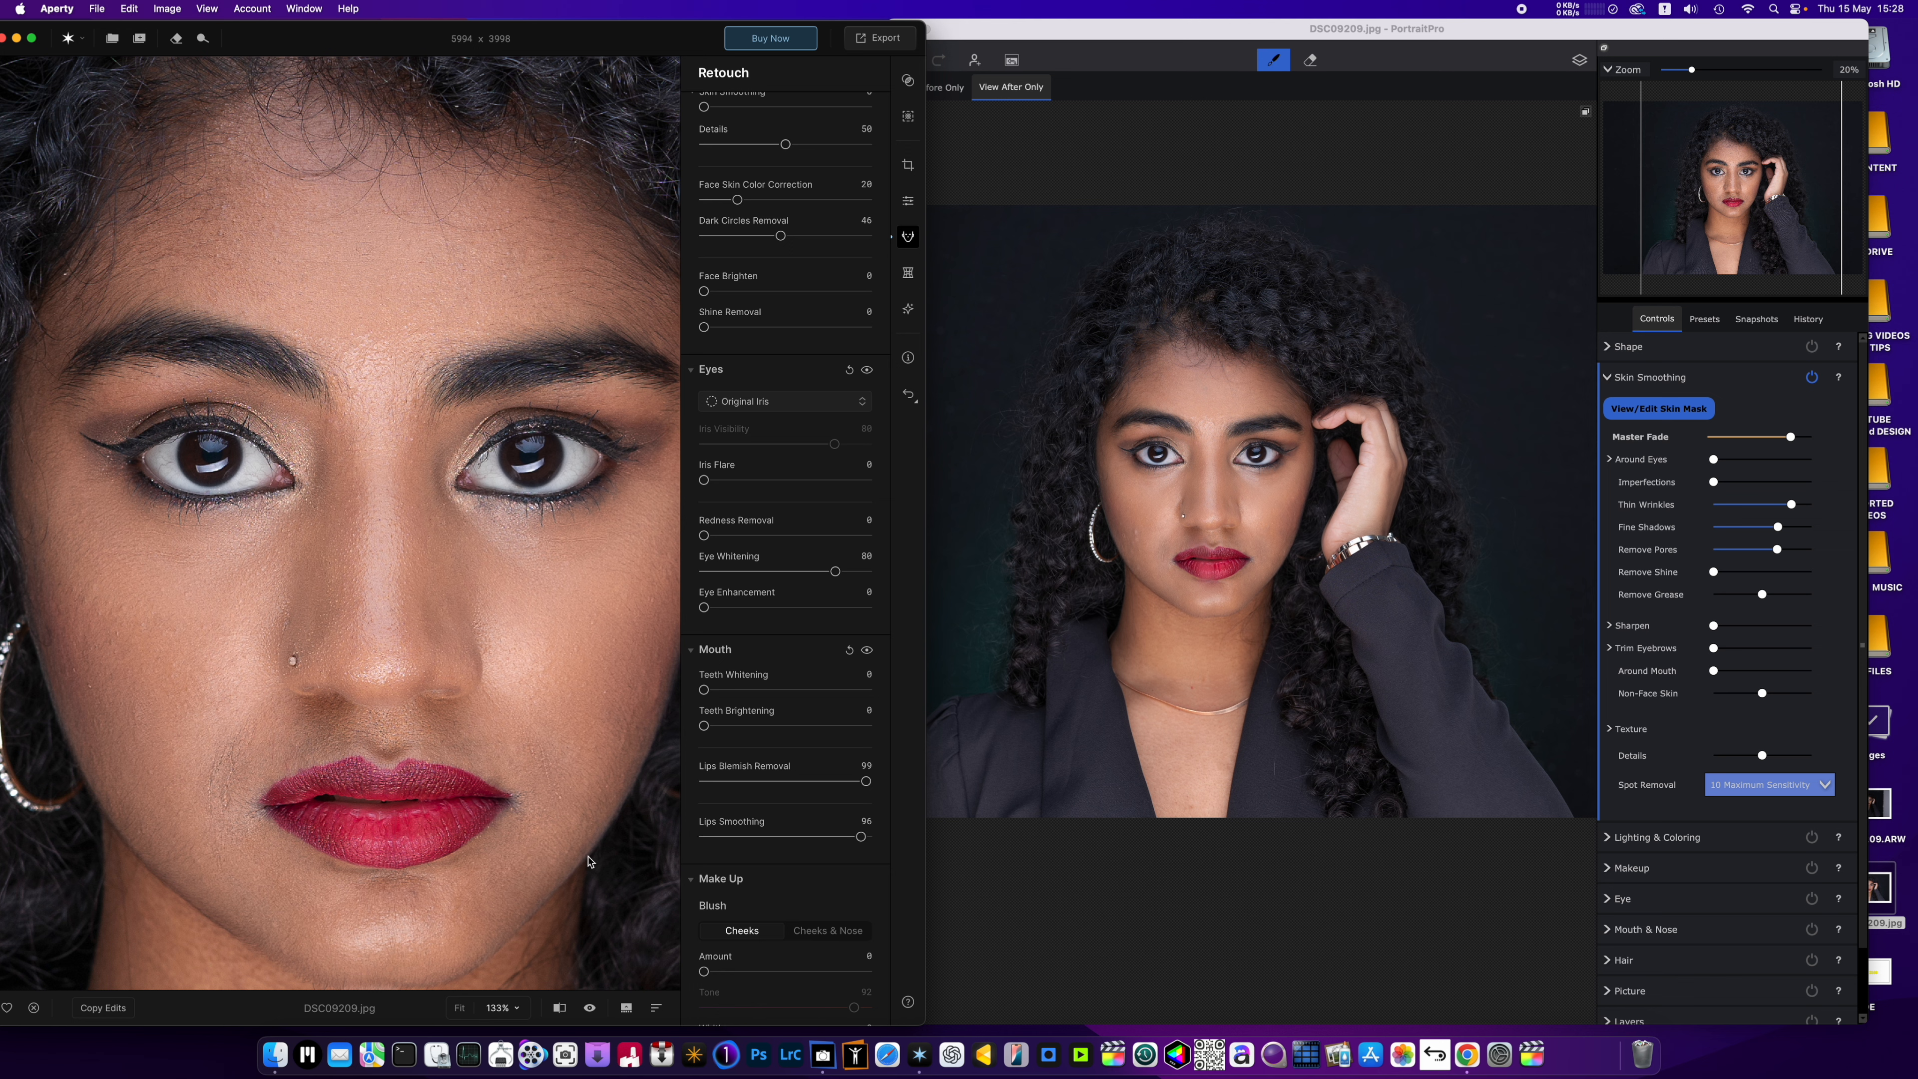
{"action": "left_click", "coordinate": [590, 1011]}
{"action": "left_click", "coordinate": [590, 1010]}
Add make-up highlights to the face with an Amount of 15 and a Feather of 25.
{"action": "scroll", "coordinate": [764, 789], "scroll_direction": "down", "scroll_amount": 5}
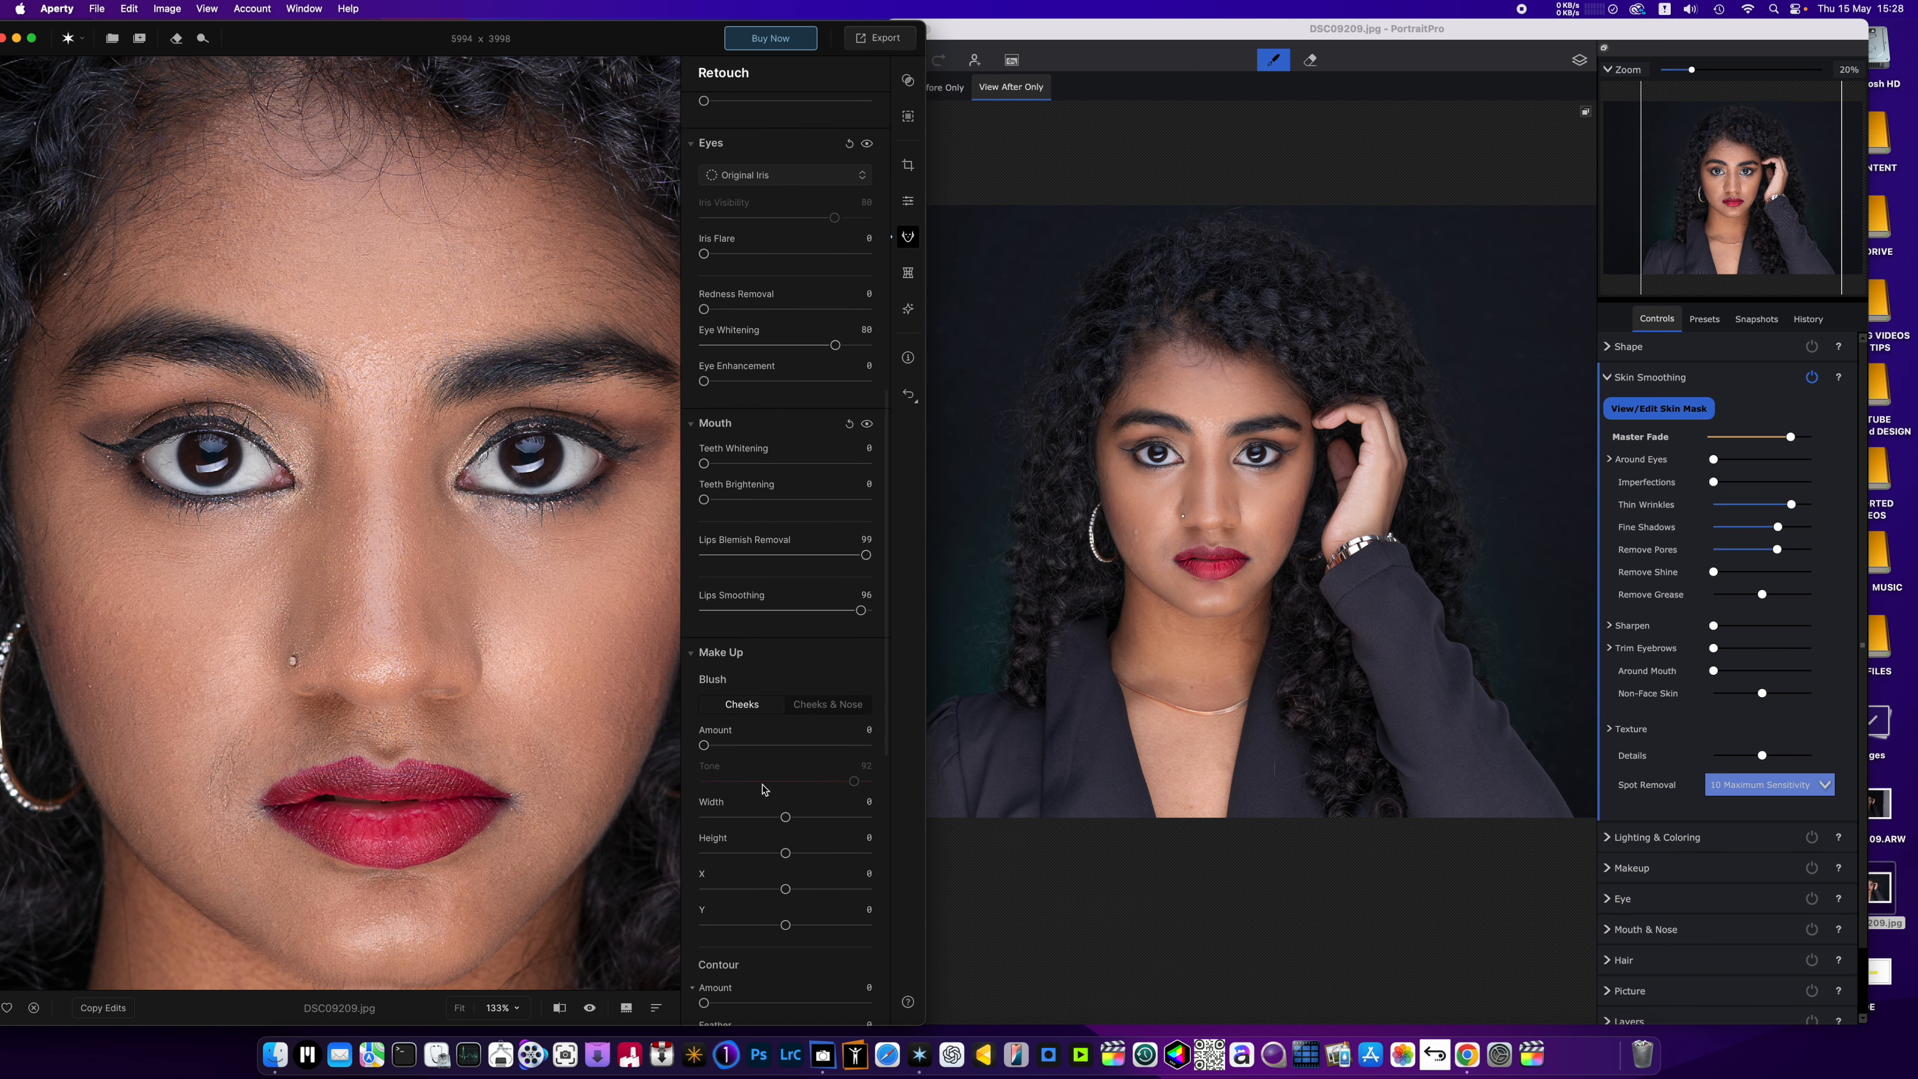
{"action": "scroll", "coordinate": [764, 789], "scroll_direction": "down", "scroll_amount": 4}
{"action": "scroll", "coordinate": [318, 633], "scroll_direction": "down", "scroll_amount": 5}
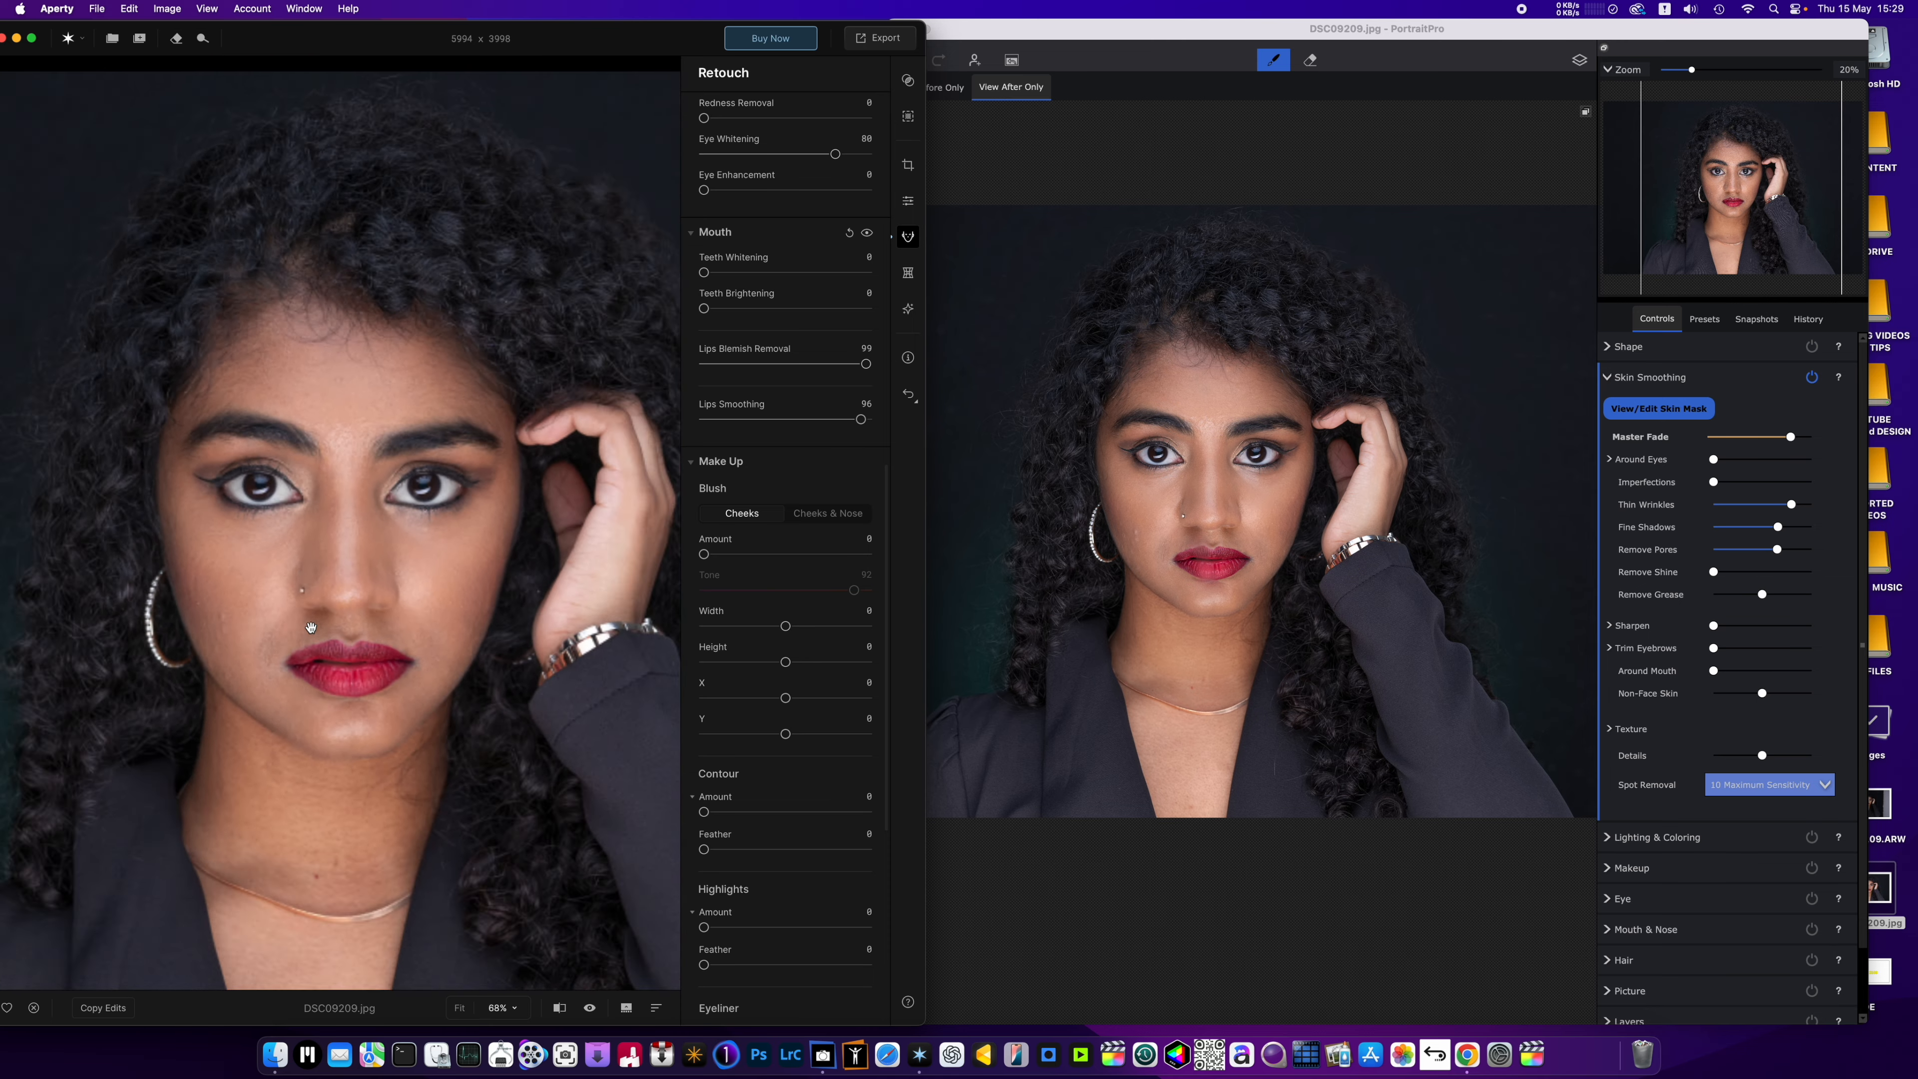
{"action": "scroll", "coordinate": [315, 632], "scroll_direction": "up", "scroll_amount": 1}
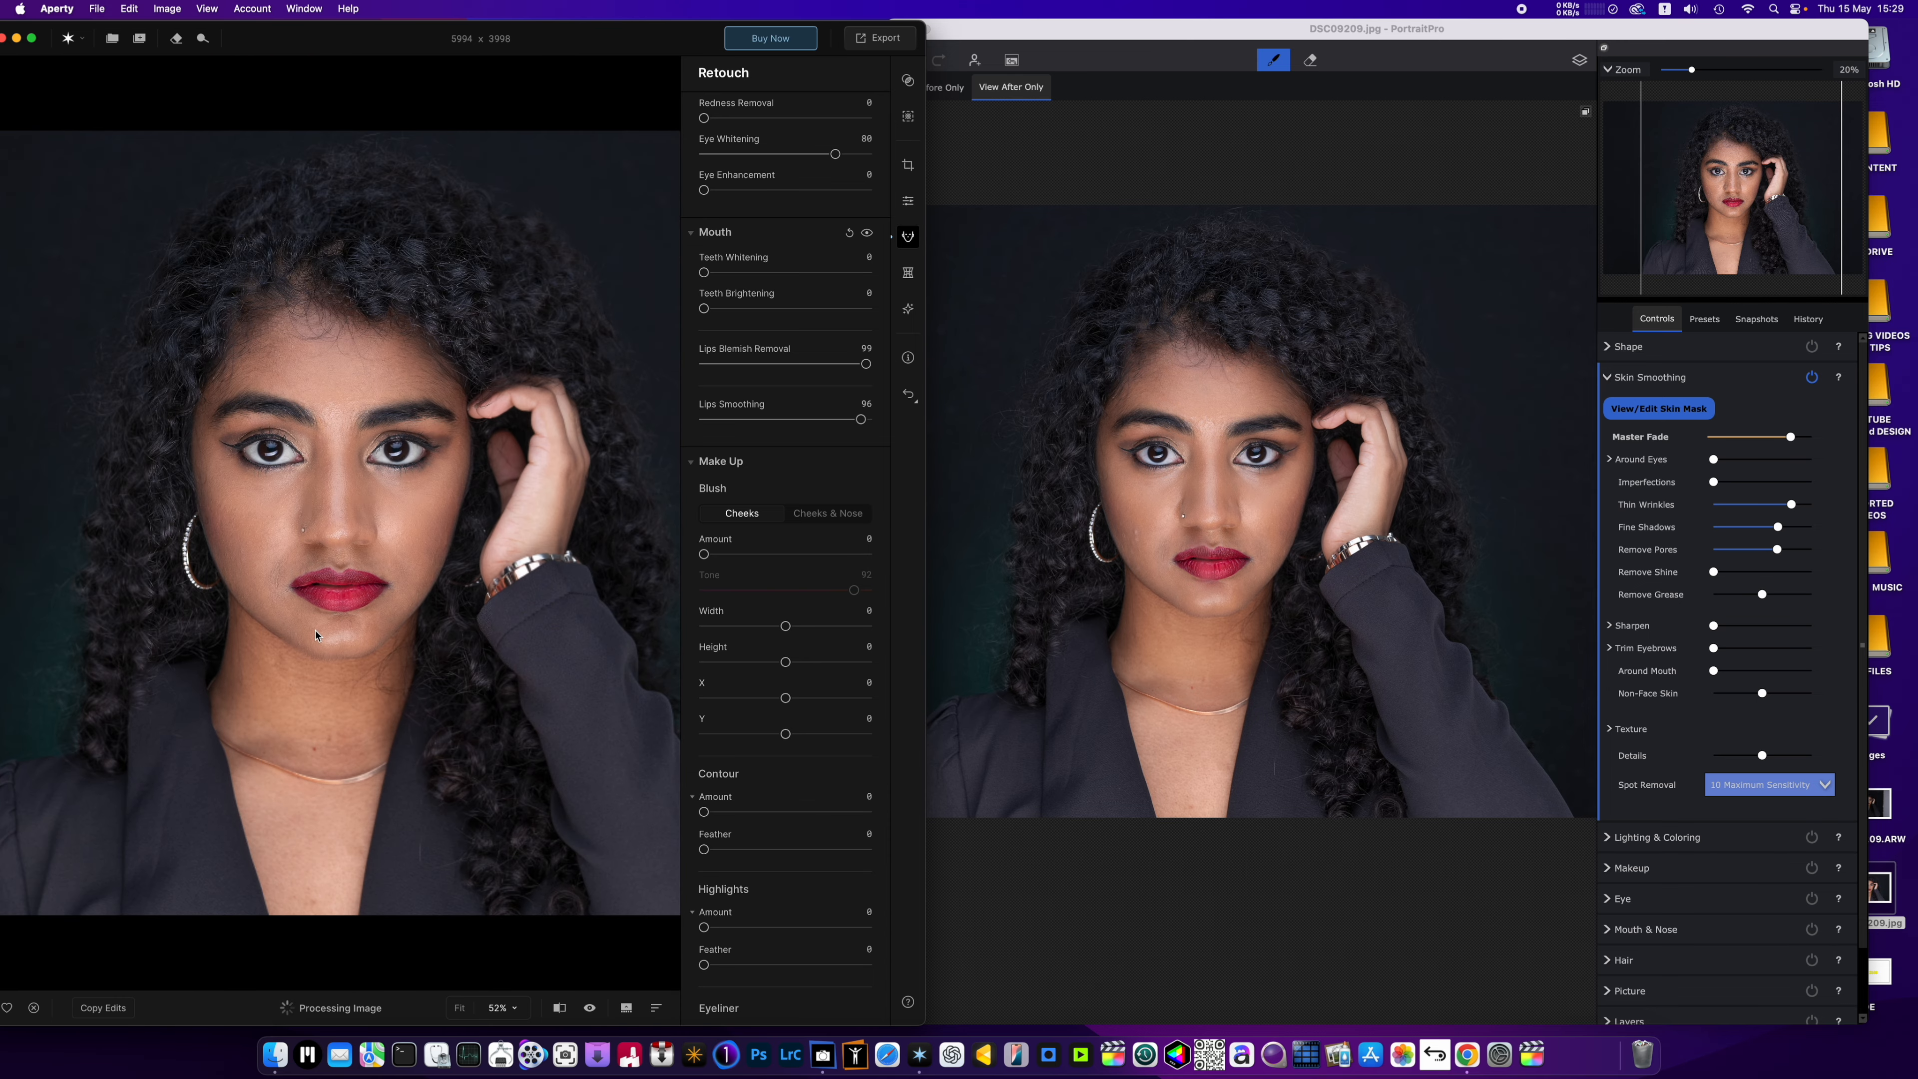
{"action": "scroll", "coordinate": [315, 634], "scroll_direction": "up", "scroll_amount": 1}
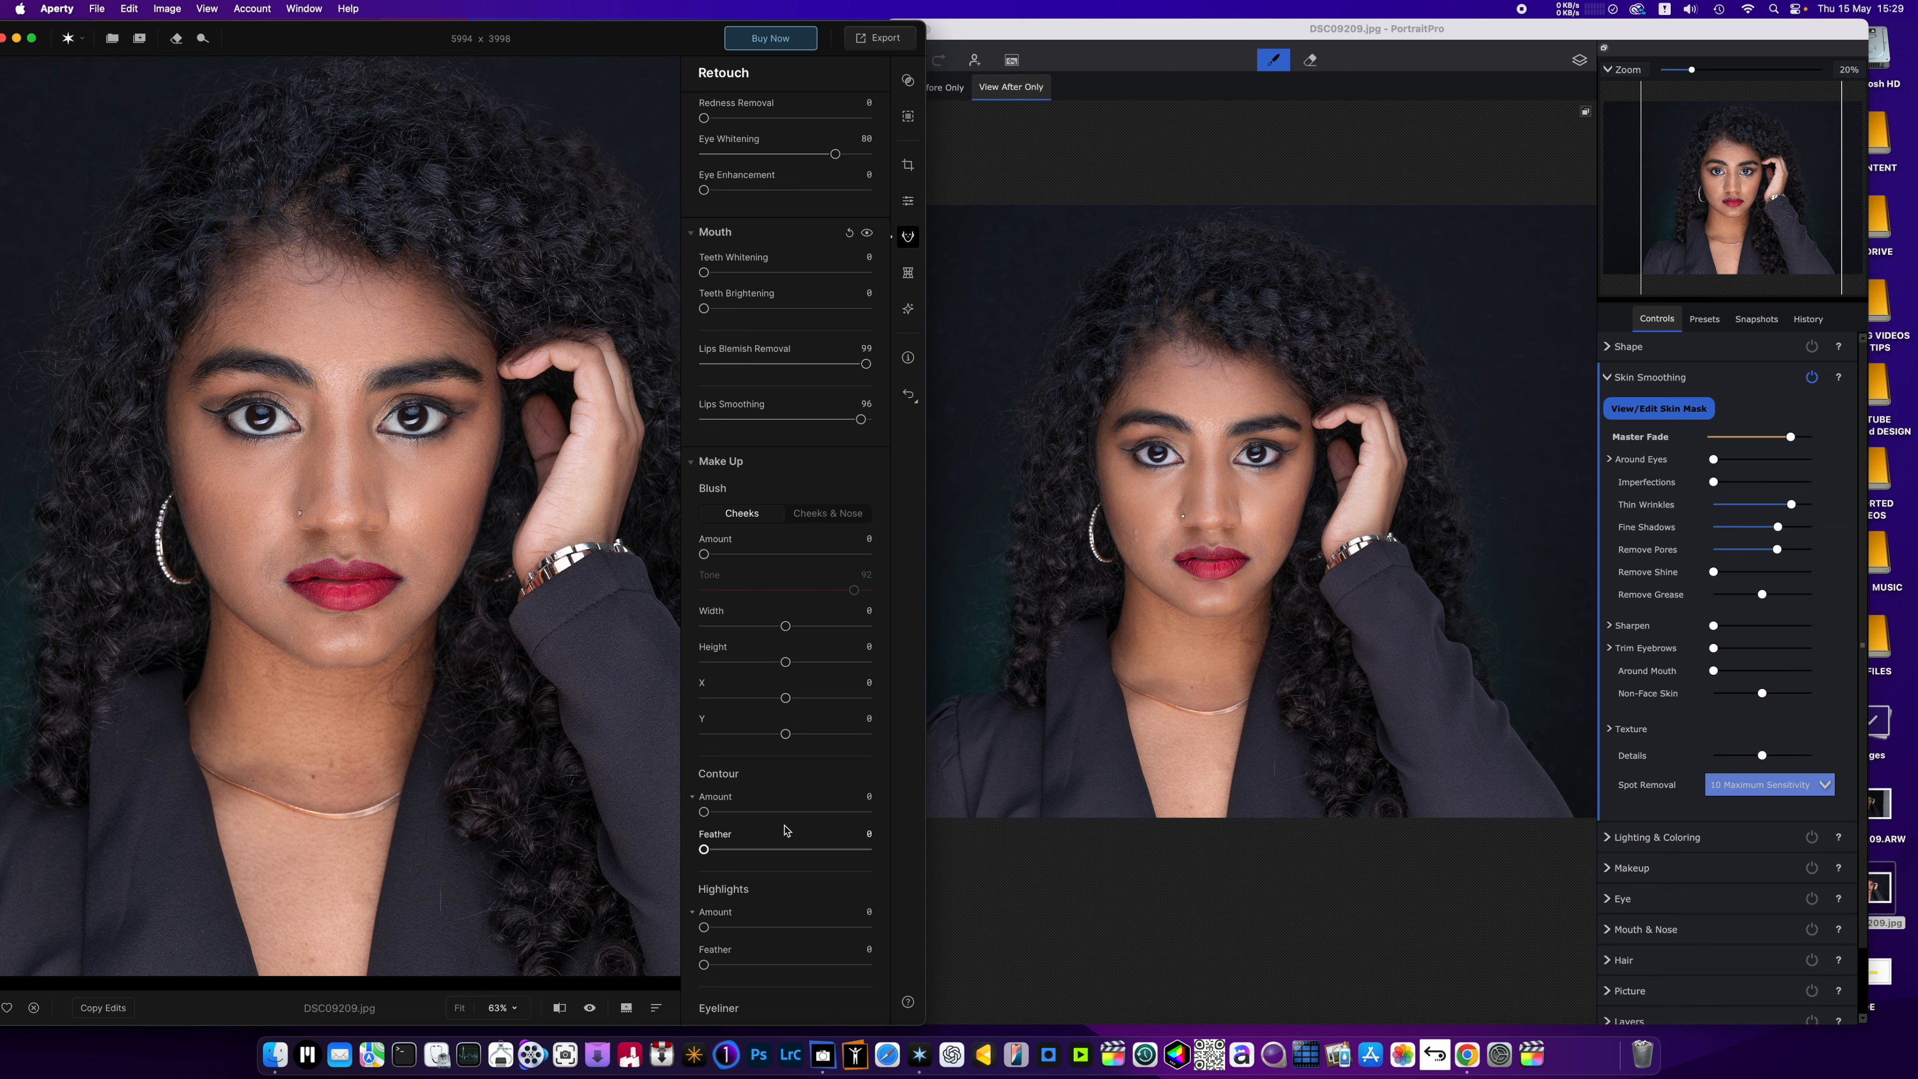
{"action": "scroll", "coordinate": [786, 734], "scroll_direction": "down", "scroll_amount": 1}
{"action": "scroll", "coordinate": [785, 732], "scroll_direction": "down", "scroll_amount": 5}
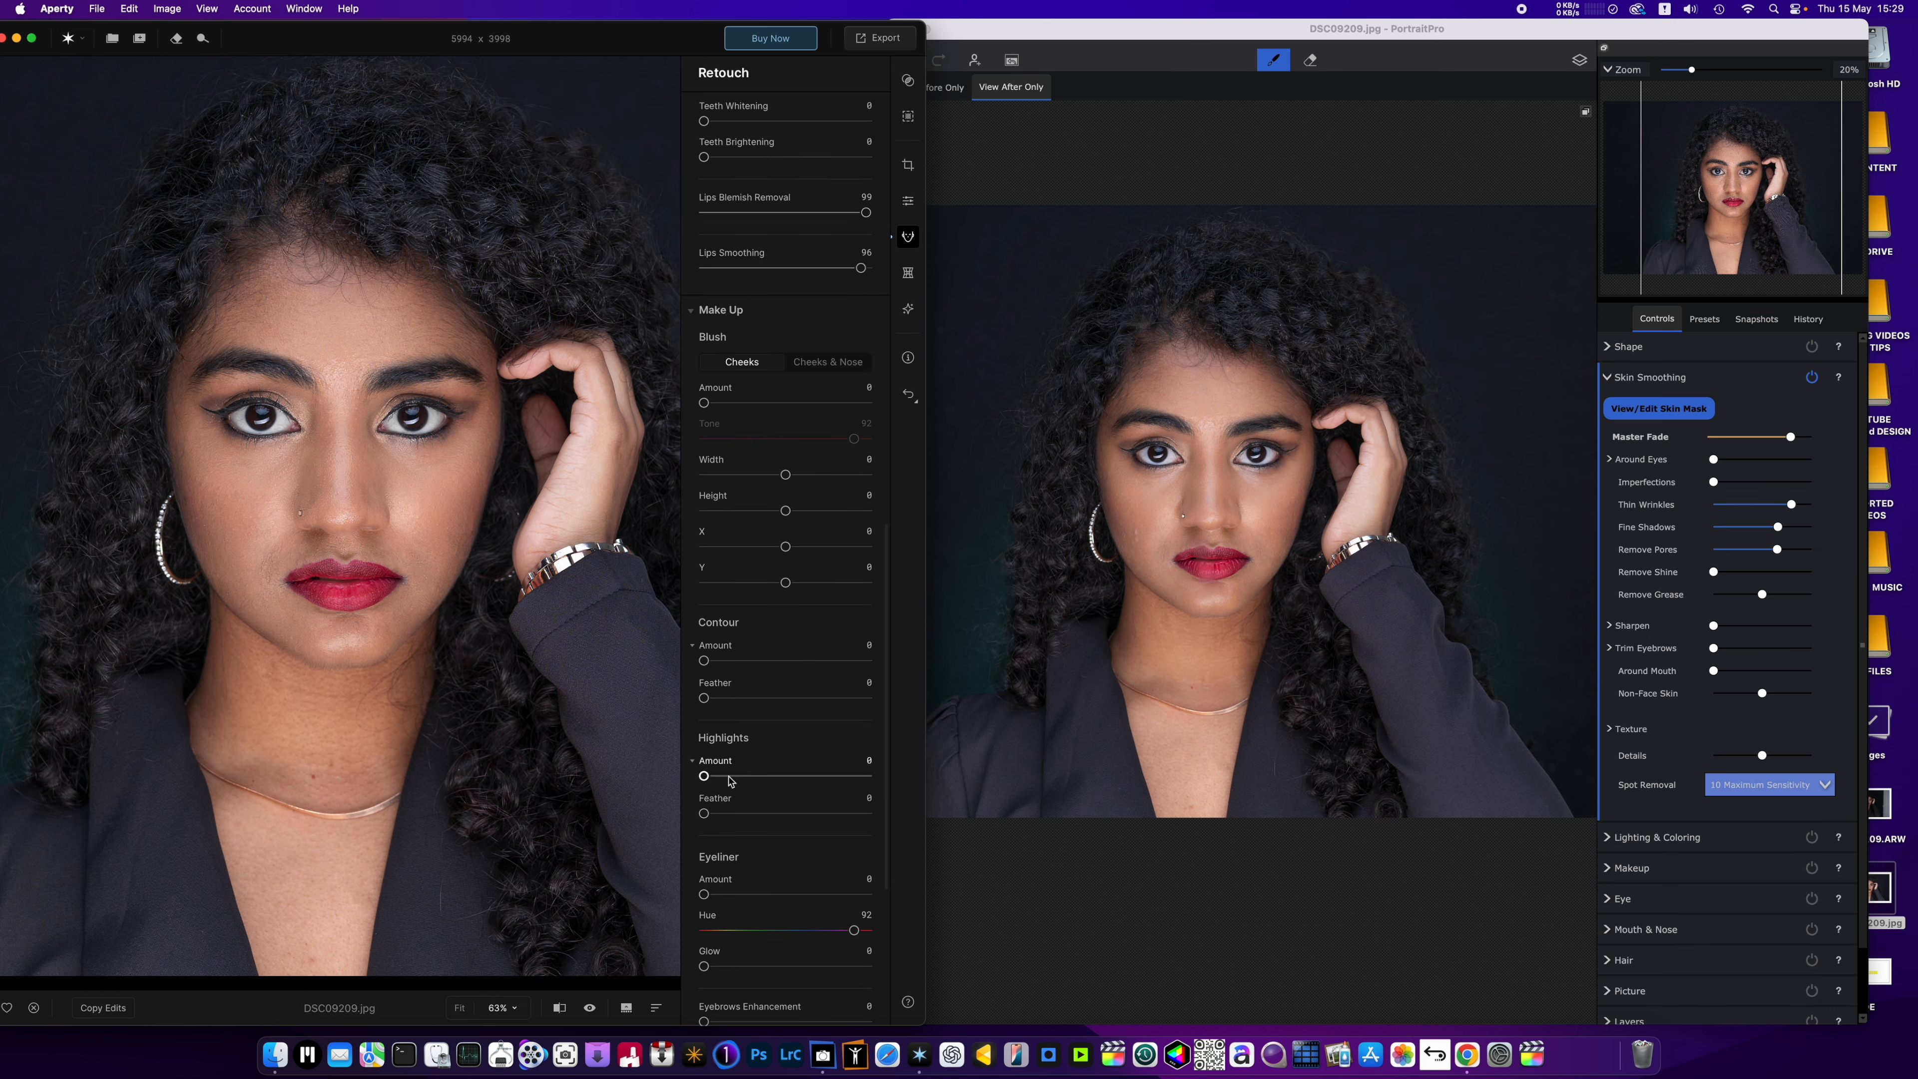
{"action": "left_click_drag", "start_coordinate": [706, 777], "coordinate": [750, 819]}
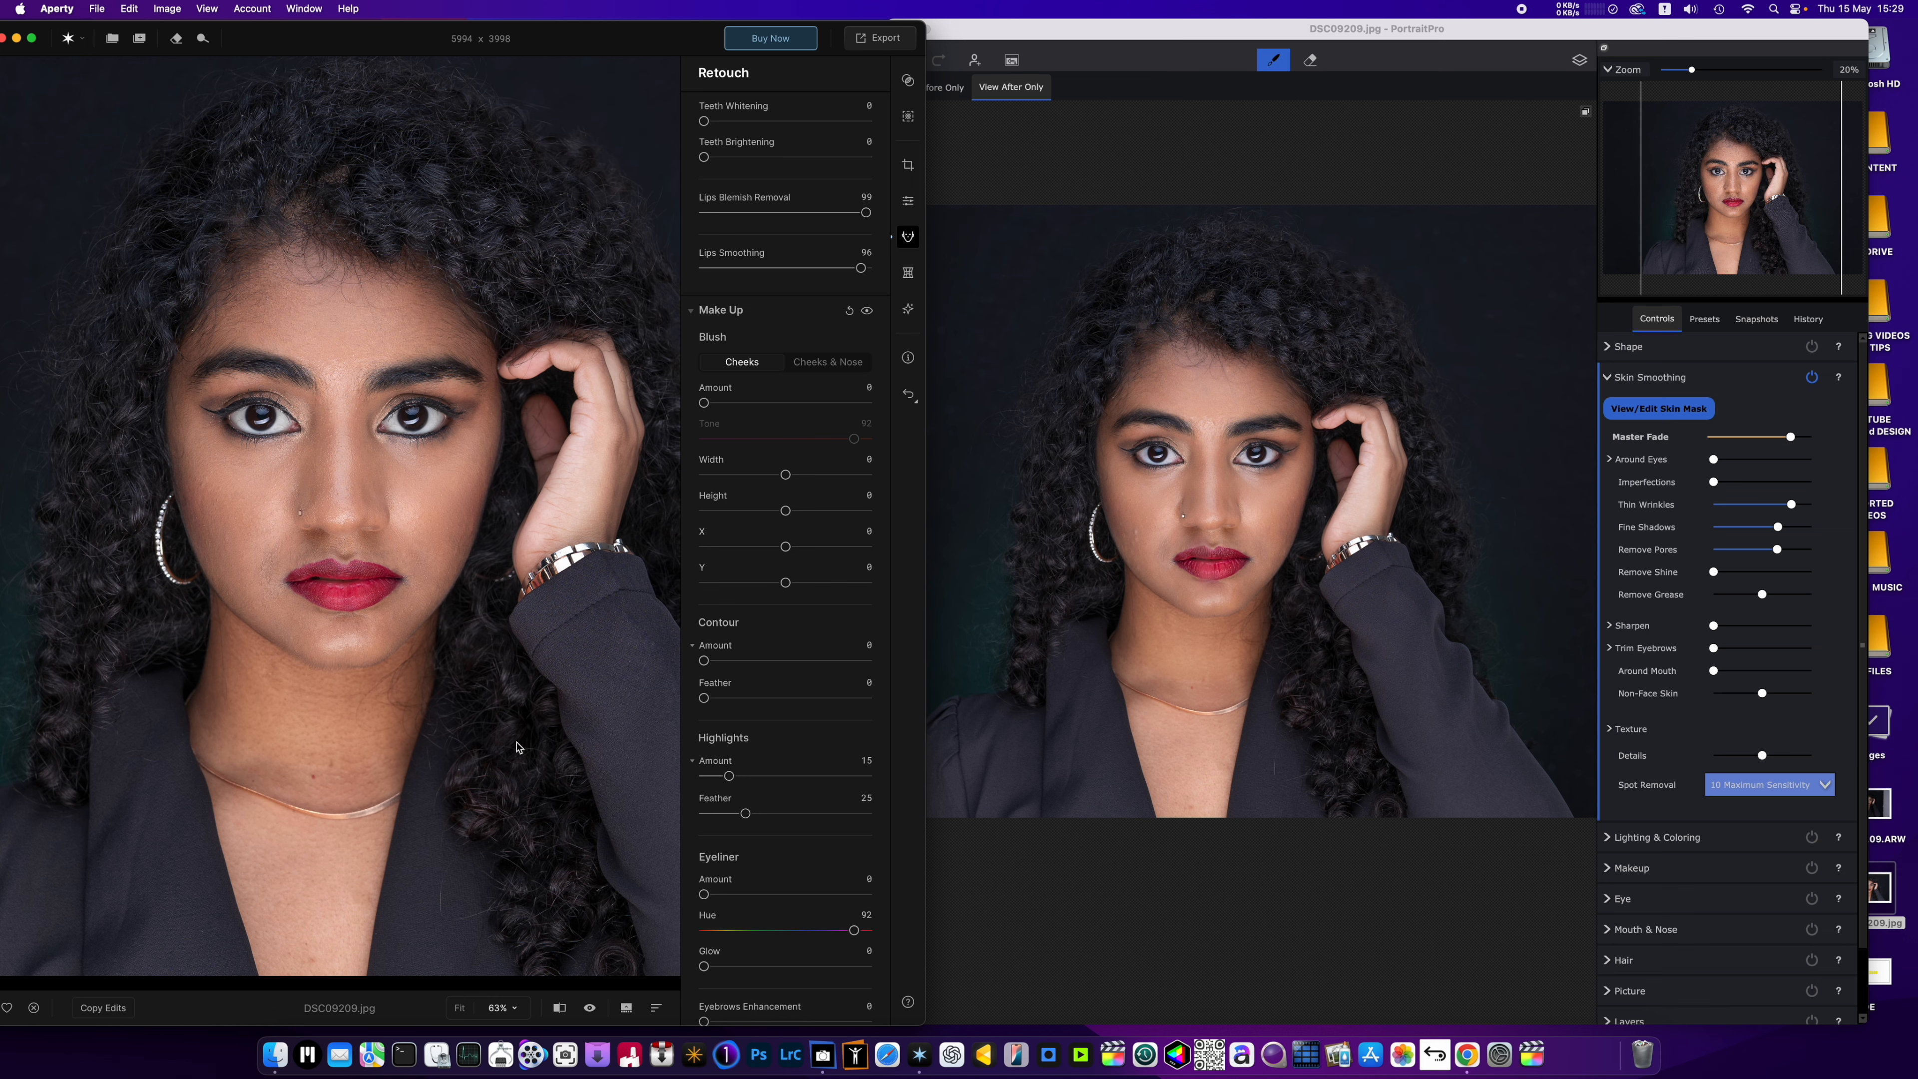
Set the eyeliner Glow to 81 and Eyebrows Enhancement to 18.
{"action": "scroll", "coordinate": [666, 887], "scroll_direction": "down", "scroll_amount": 4}
{"action": "scroll", "coordinate": [532, 716], "scroll_direction": "up", "scroll_amount": 4}
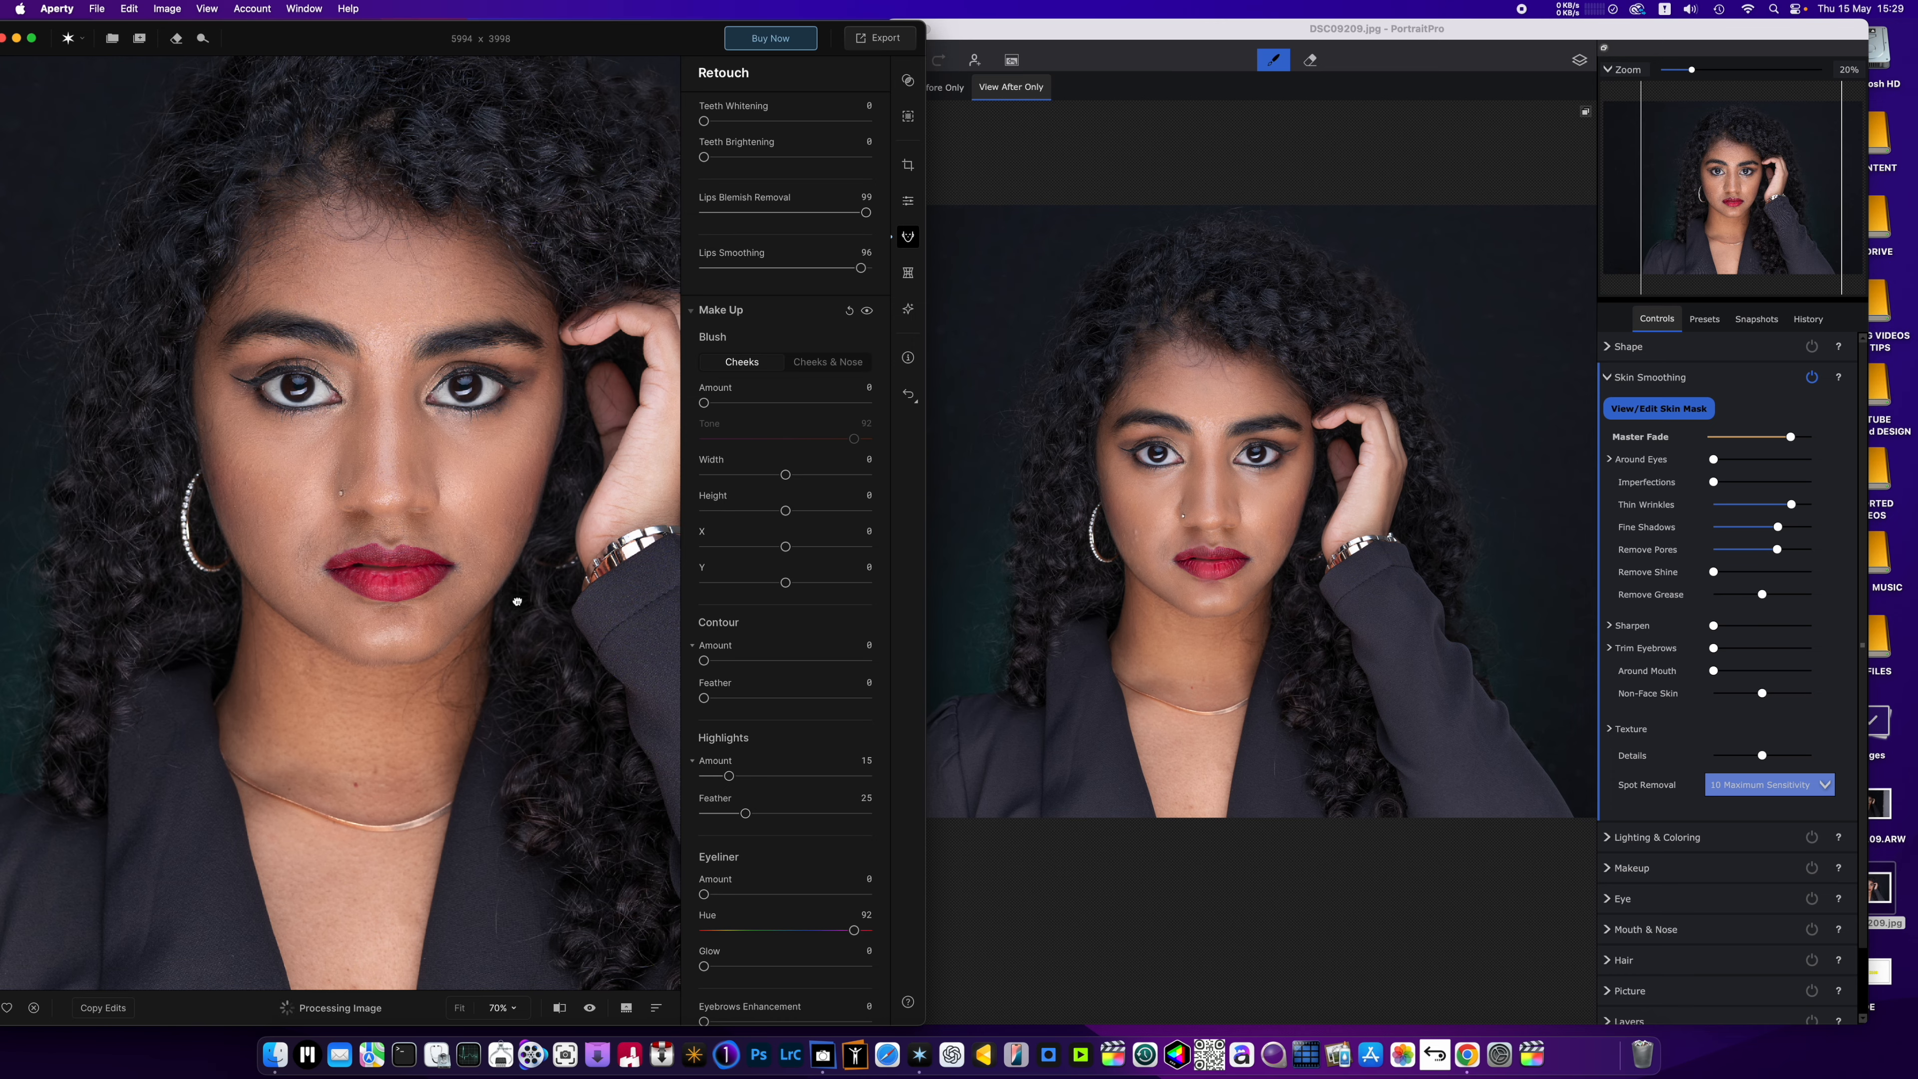
{"action": "scroll", "coordinate": [471, 619], "scroll_direction": "up", "scroll_amount": 1}
{"action": "scroll", "coordinate": [468, 618], "scroll_direction": "down", "scroll_amount": 3}
{"action": "mouse_move", "coordinate": [703, 966]}
{"action": "left_mouse_down"}
{"action": "mouse_move", "coordinate": [875, 971]}
{"action": "mouse_move", "coordinate": [706, 968]}
{"action": "left_mouse_up"}
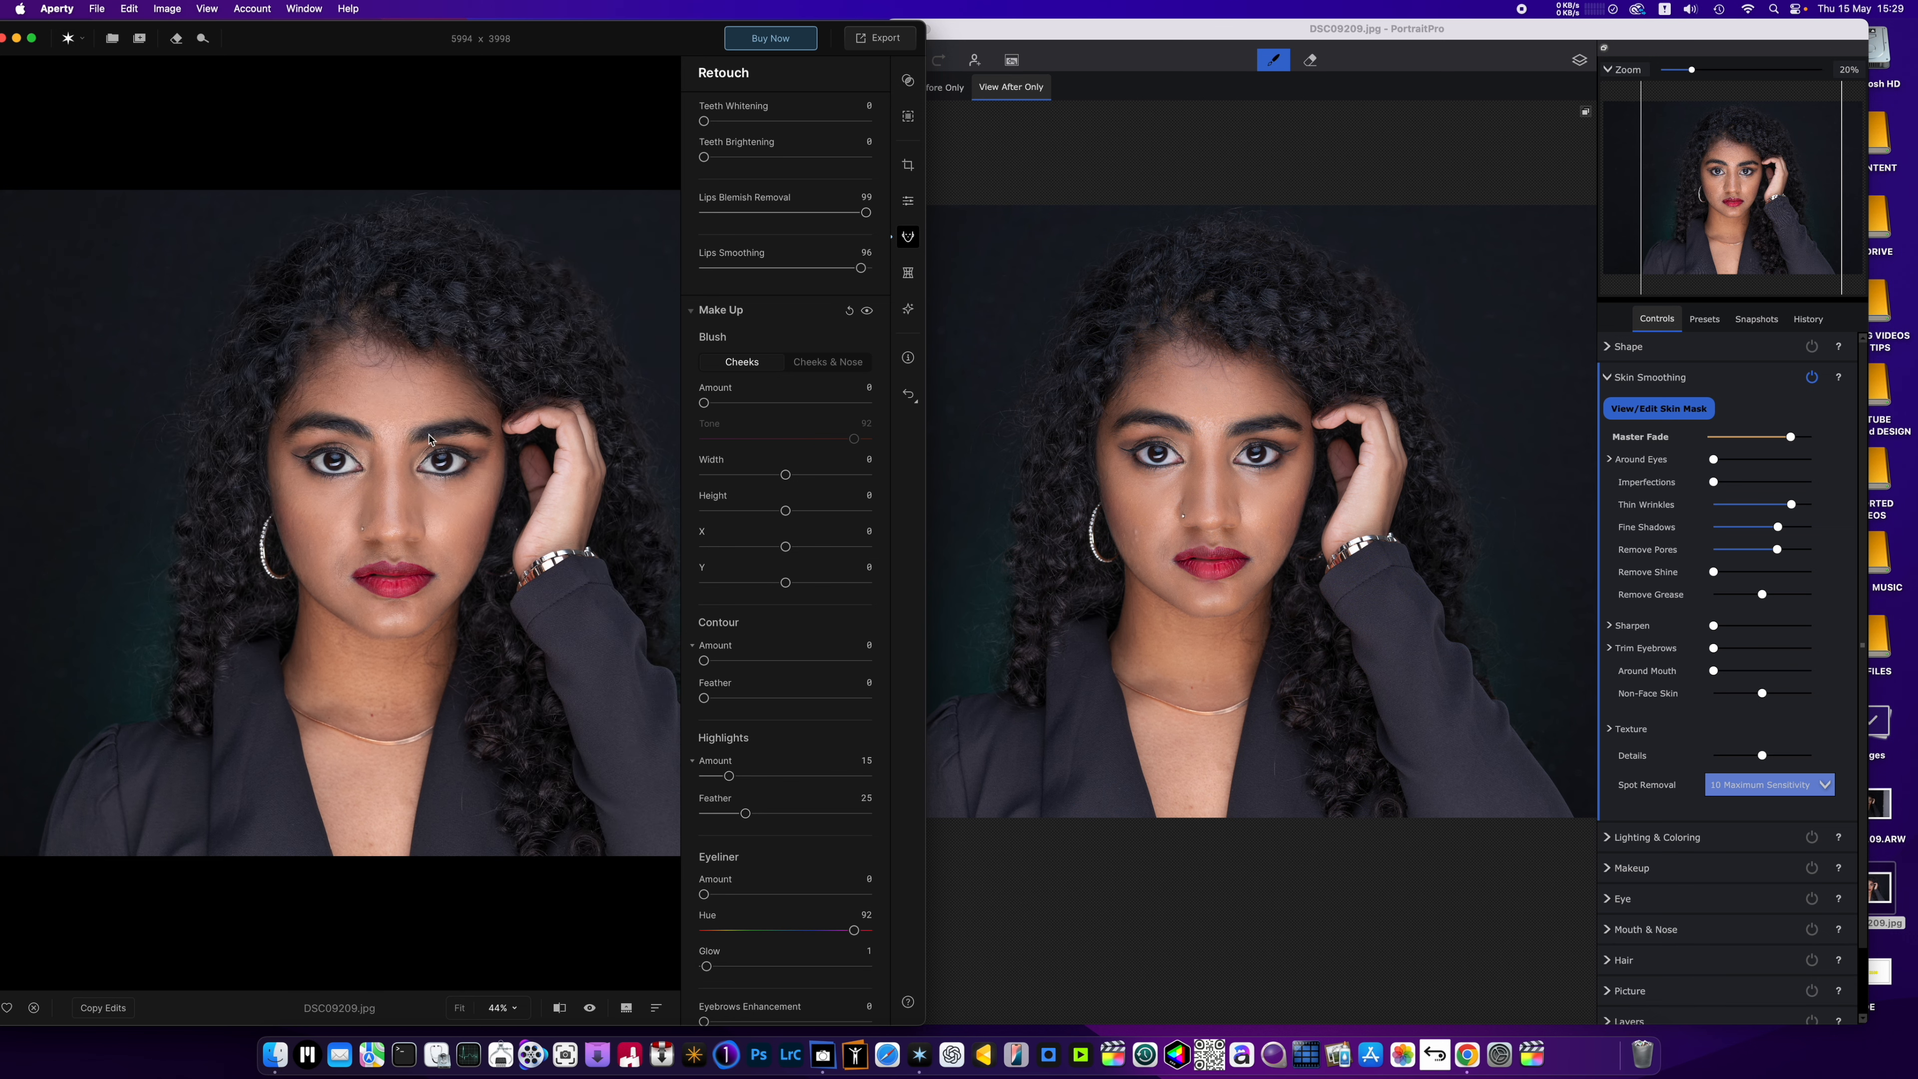
{"action": "scroll", "coordinate": [429, 439], "scroll_direction": "up", "scroll_amount": 3}
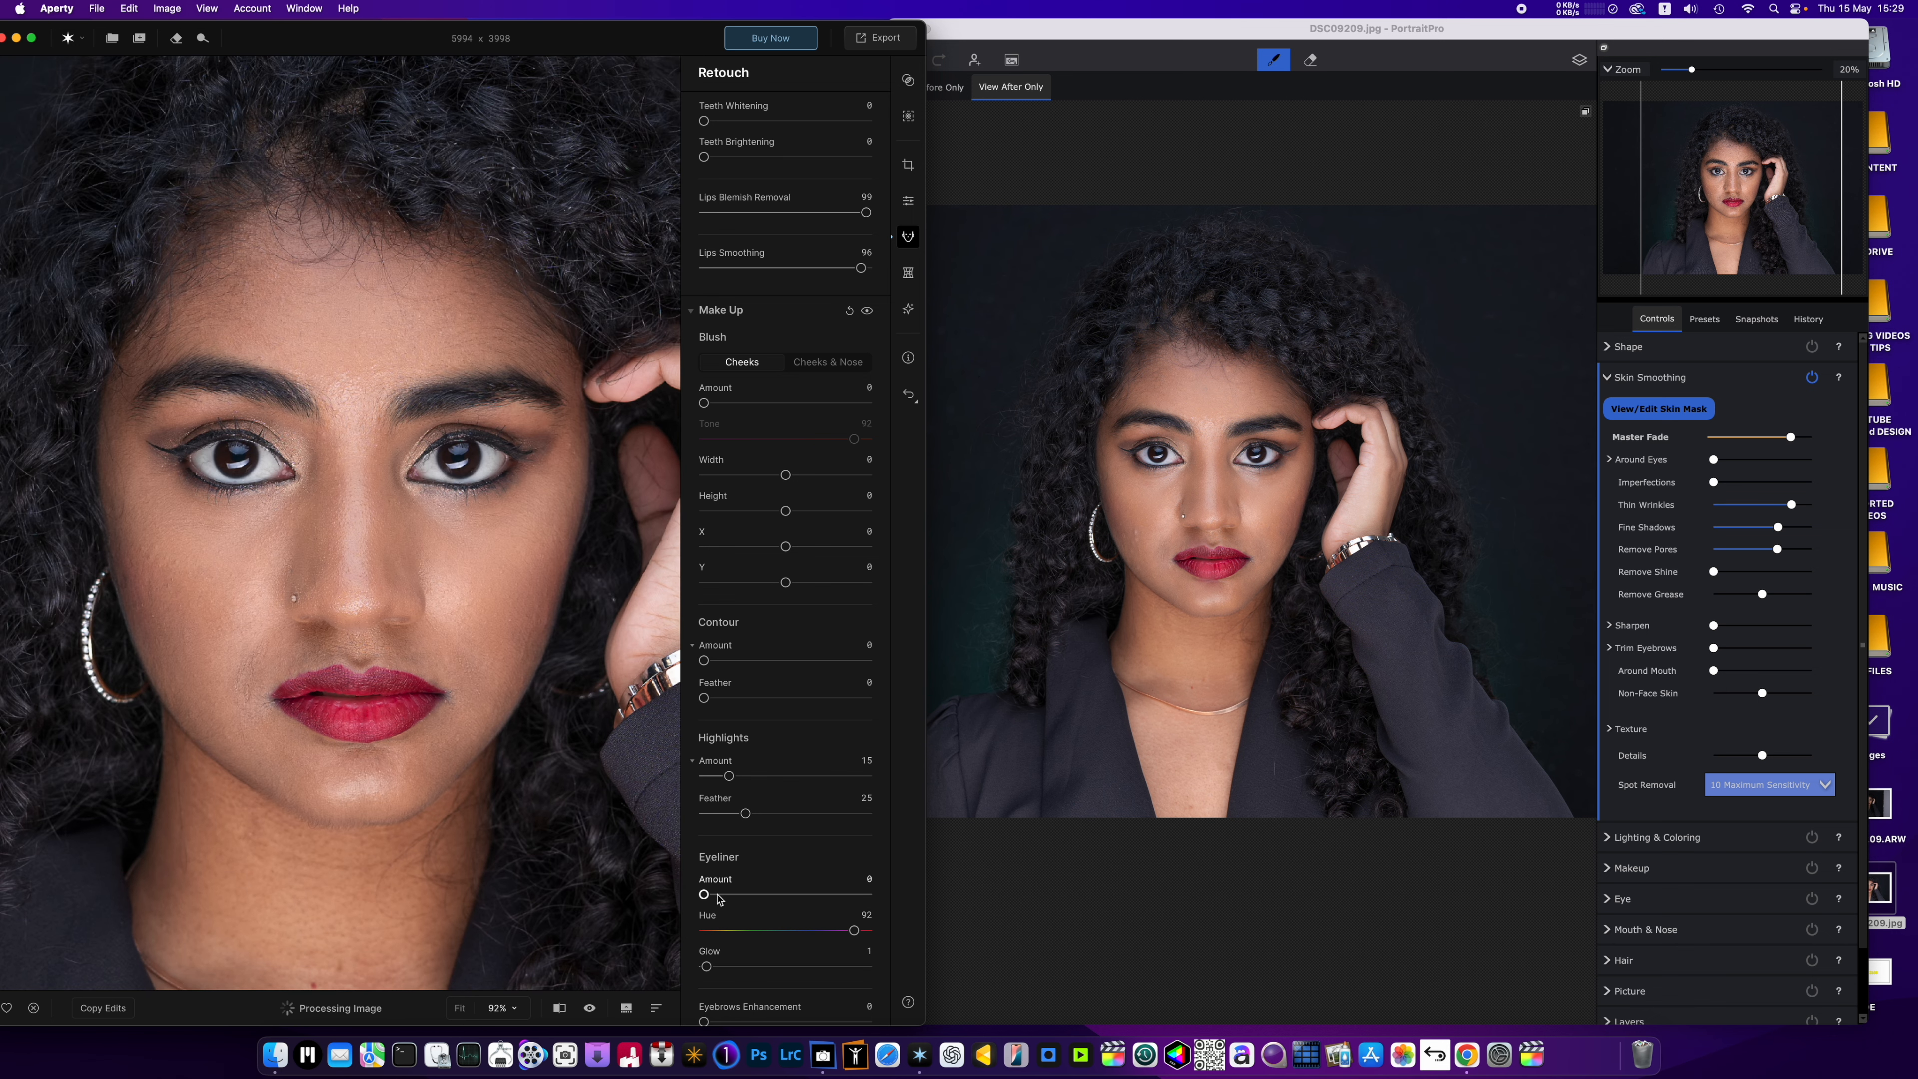
{"action": "mouse_move", "coordinate": [706, 966]}
{"action": "left_mouse_down"}
{"action": "mouse_move", "coordinate": [876, 970]}
{"action": "mouse_move", "coordinate": [837, 967]}
{"action": "left_mouse_up"}
{"action": "scroll", "coordinate": [737, 892], "scroll_direction": "down", "scroll_amount": 1}
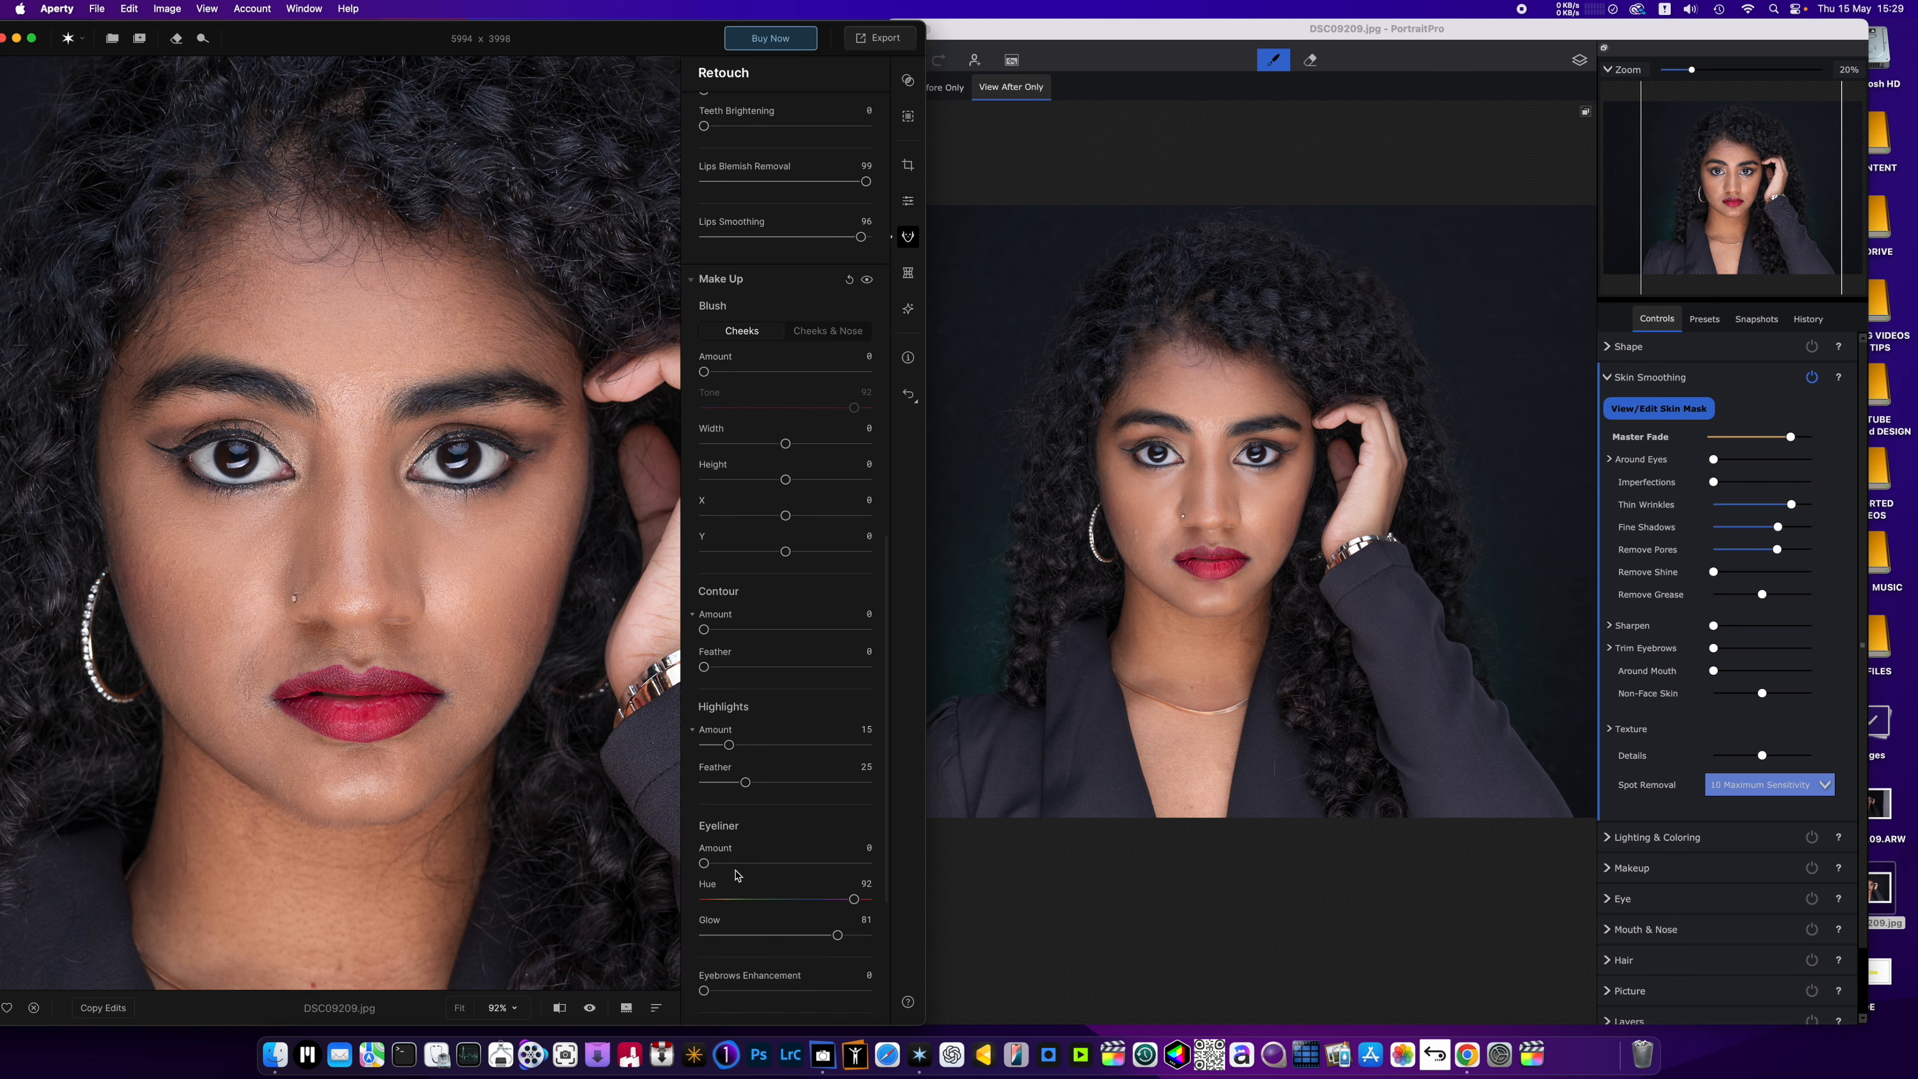
{"action": "mouse_move", "coordinate": [725, 991]}
{"action": "left_mouse_down"}
{"action": "mouse_move", "coordinate": [850, 993]}
{"action": "mouse_move", "coordinate": [710, 996]}
{"action": "mouse_move", "coordinate": [735, 995]}
{"action": "left_mouse_up"}
Switch the blush to Cheeks & Nose and give it an Amount of 13 and a Width of 6.
{"action": "left_click", "coordinate": [821, 342]}
{"action": "mouse_move", "coordinate": [705, 371]}
{"action": "left_mouse_down"}
{"action": "mouse_move", "coordinate": [782, 373]}
{"action": "mouse_move", "coordinate": [704, 372]}
{"action": "left_mouse_up"}
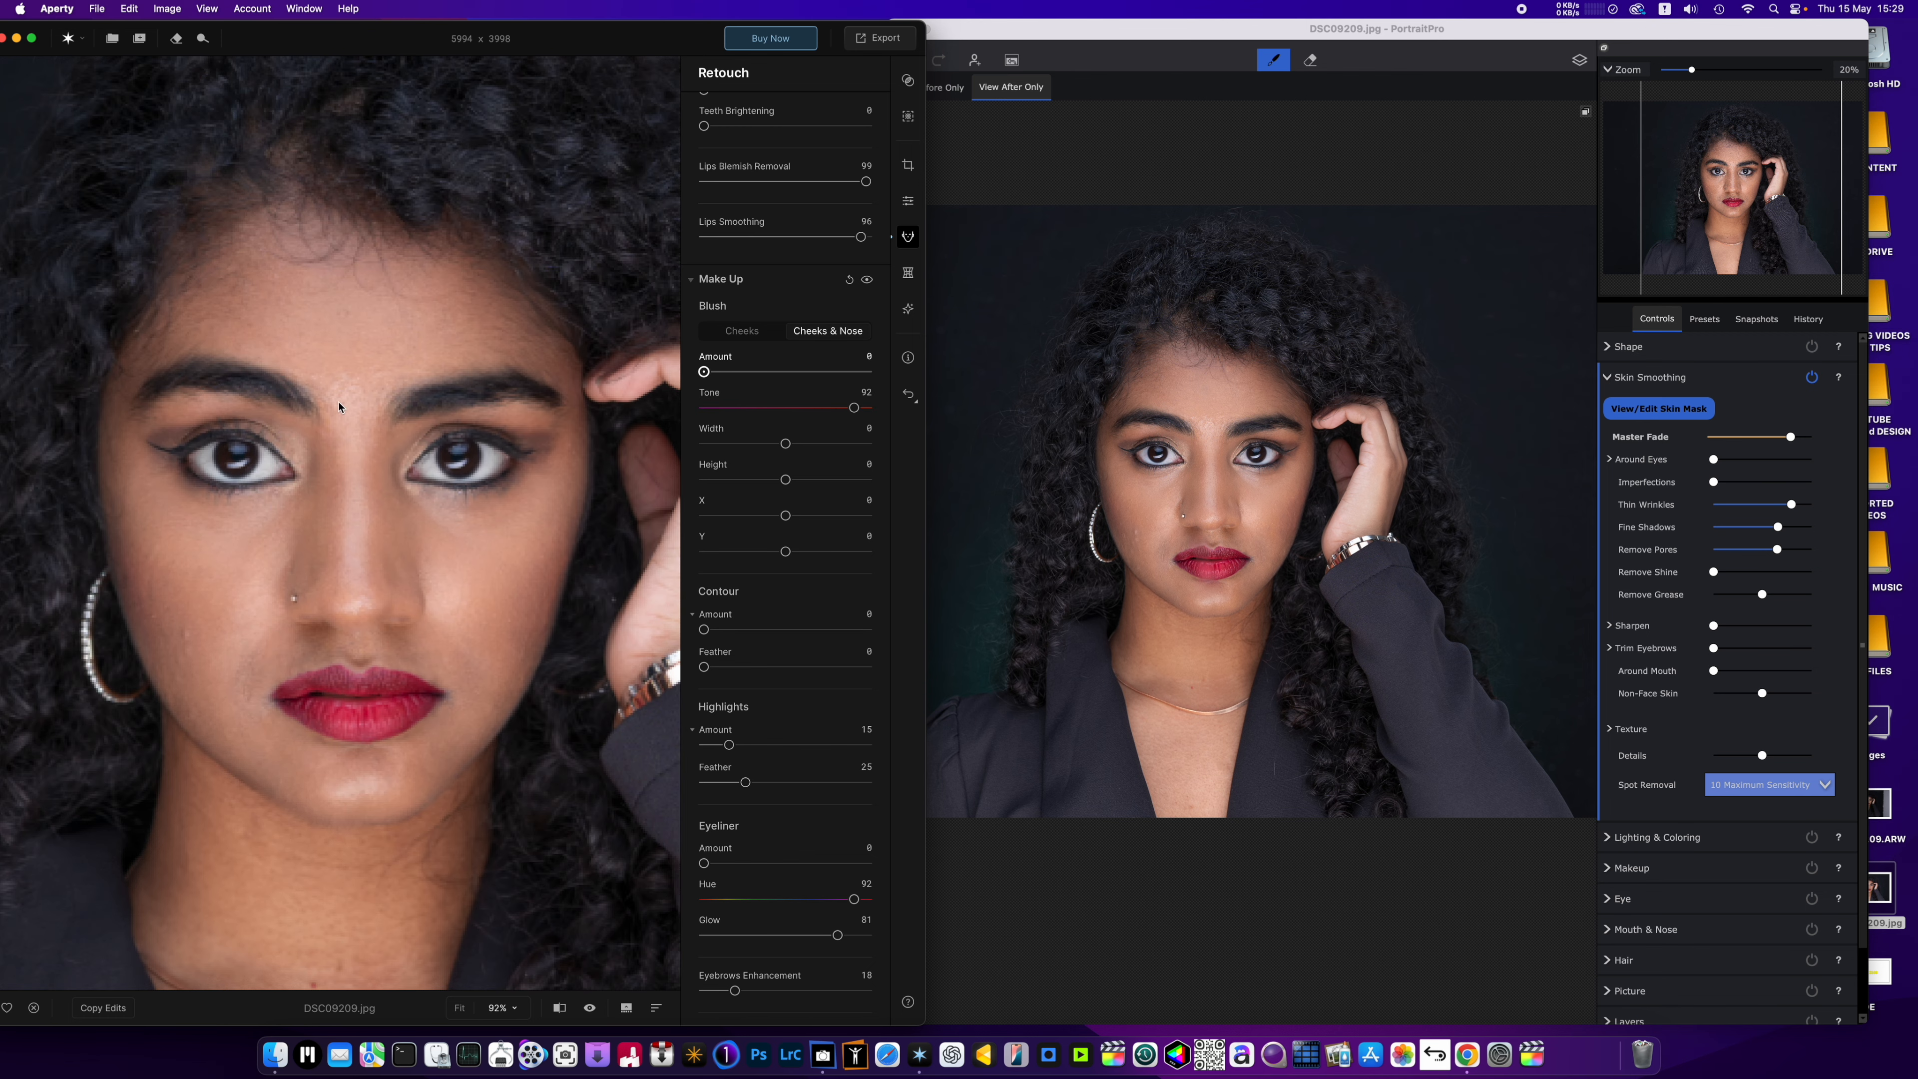
{"action": "left_click_drag", "start_coordinate": [339, 408], "coordinate": [726, 429]}
{"action": "mouse_move", "coordinate": [785, 443]}
{"action": "left_mouse_down"}
{"action": "mouse_move", "coordinate": [711, 444]}
{"action": "mouse_move", "coordinate": [791, 444]}
{"action": "left_mouse_up"}
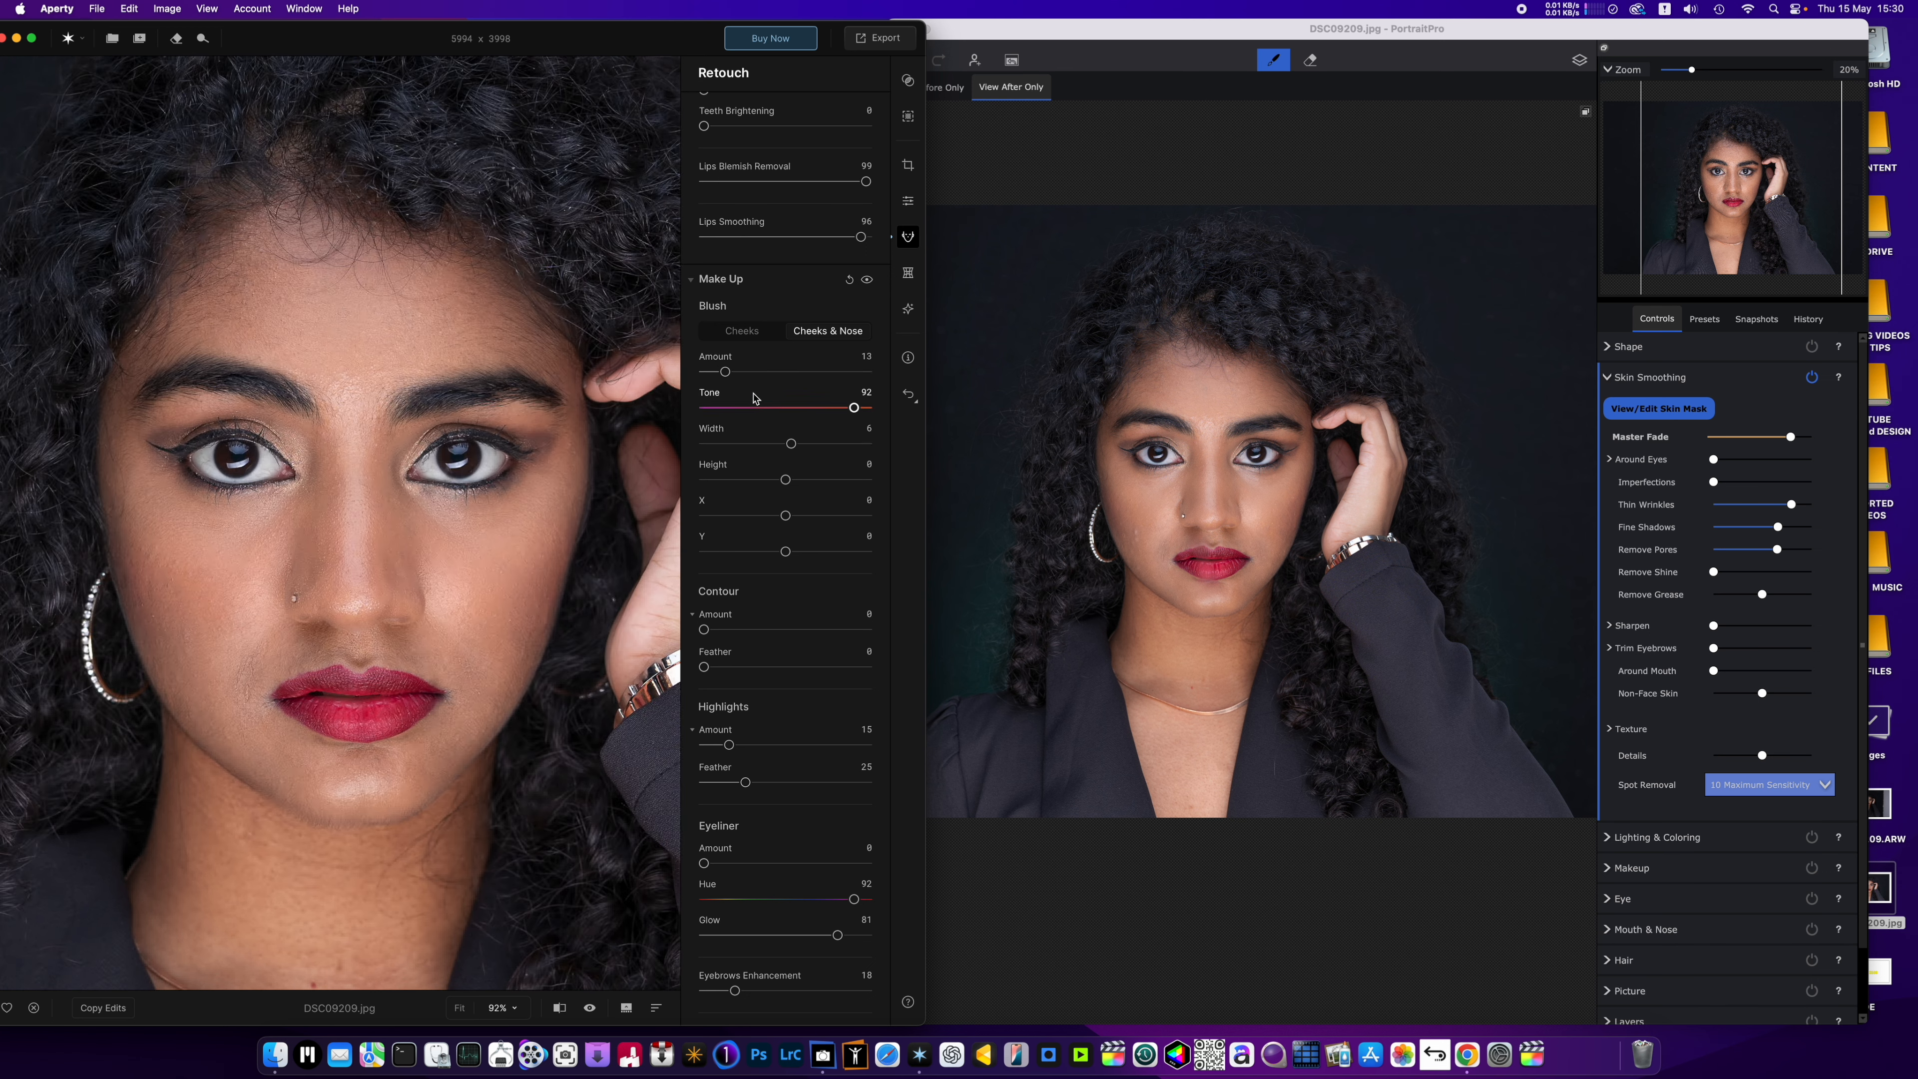
Preview the blush at Amount 100 while setting Height and X to -6, and finish with Width 0 and Amount 18.
{"action": "left_click_drag", "start_coordinate": [725, 371], "coordinate": [859, 386]}
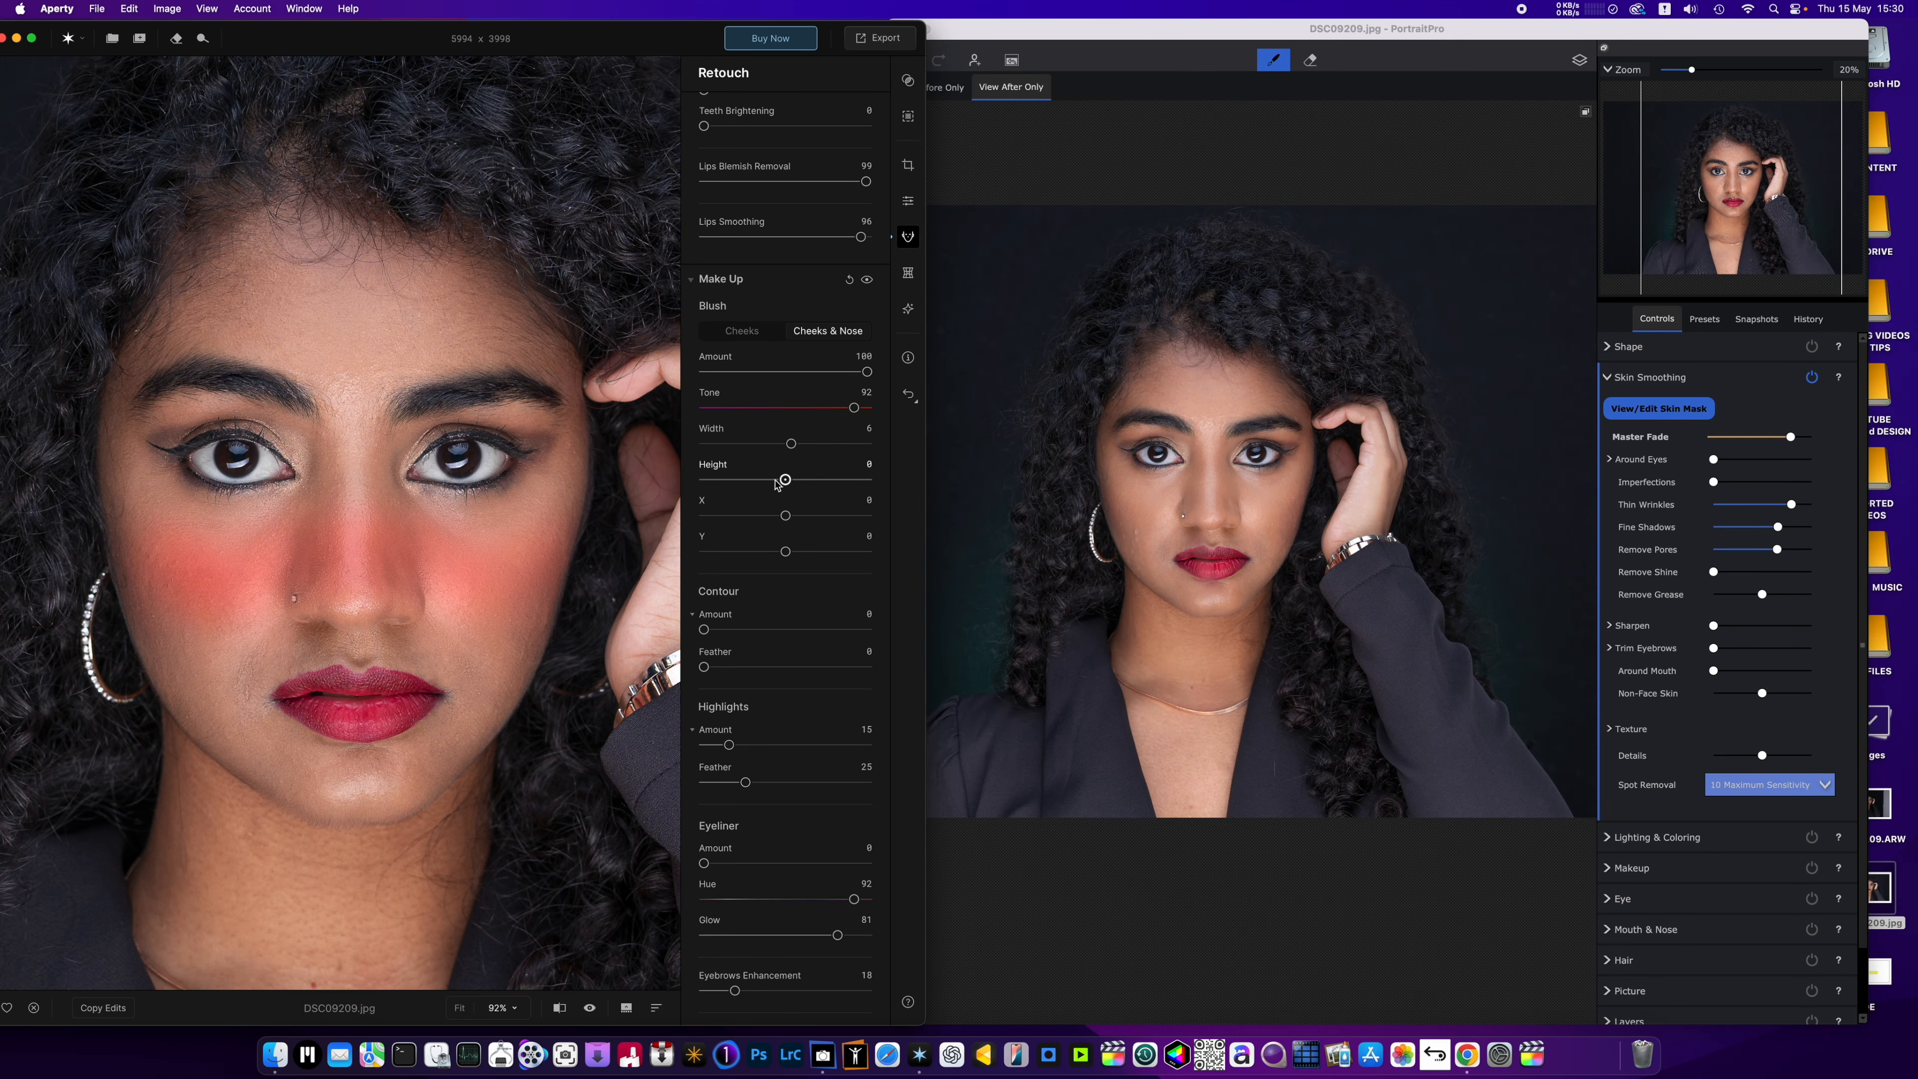
{"action": "mouse_move", "coordinate": [778, 483]}
{"action": "left_mouse_down"}
{"action": "mouse_move", "coordinate": [650, 483]}
{"action": "mouse_move", "coordinate": [828, 484]}
{"action": "mouse_move", "coordinate": [717, 482]}
{"action": "mouse_move", "coordinate": [789, 482]}
{"action": "mouse_move", "coordinate": [783, 519]}
{"action": "mouse_move", "coordinate": [716, 523]}
{"action": "mouse_move", "coordinate": [780, 522]}
{"action": "left_mouse_up"}
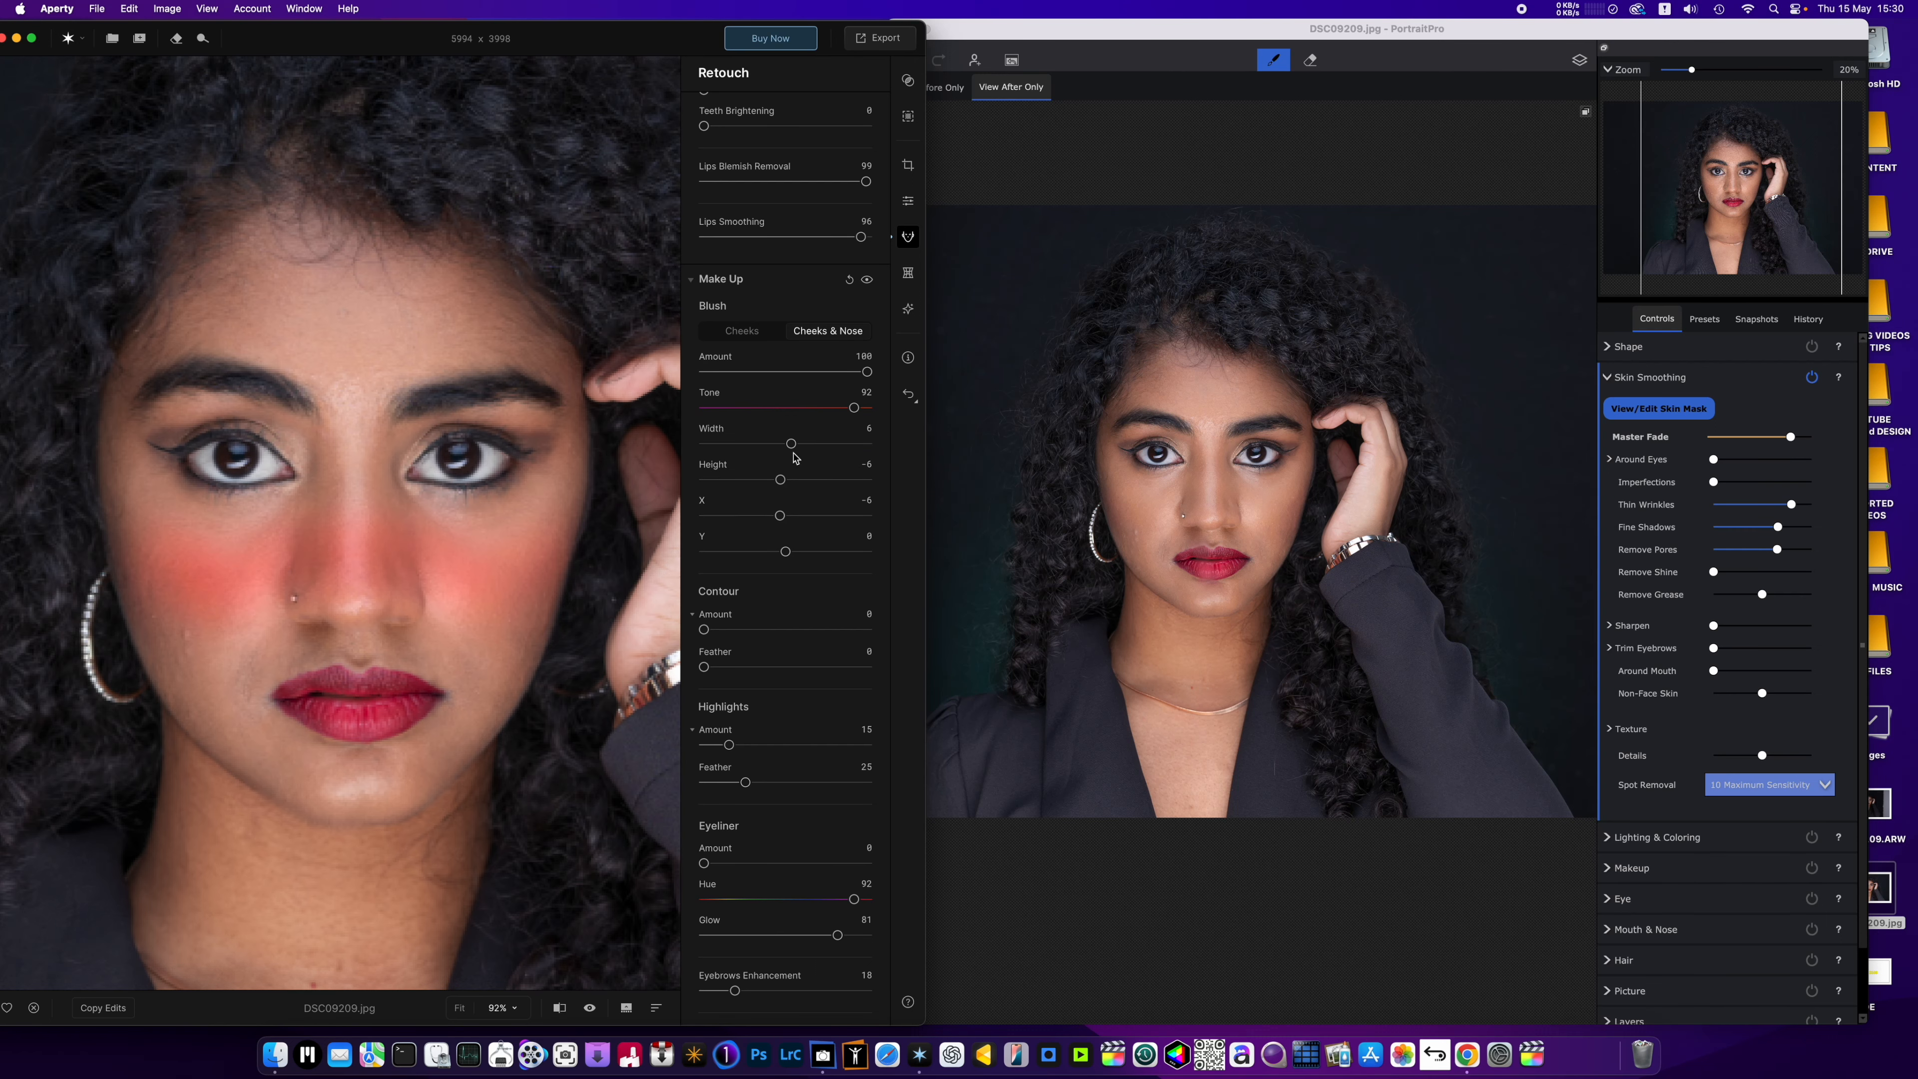
{"action": "left_click_drag", "start_coordinate": [791, 444], "coordinate": [785, 444]}
{"action": "left_click_drag", "start_coordinate": [866, 371], "coordinate": [737, 404]}
Examine the made-up face at different magnifications and review the remaining make-up, lip and body skin settings.
{"action": "scroll", "coordinate": [360, 586], "scroll_direction": "down", "scroll_amount": 5}
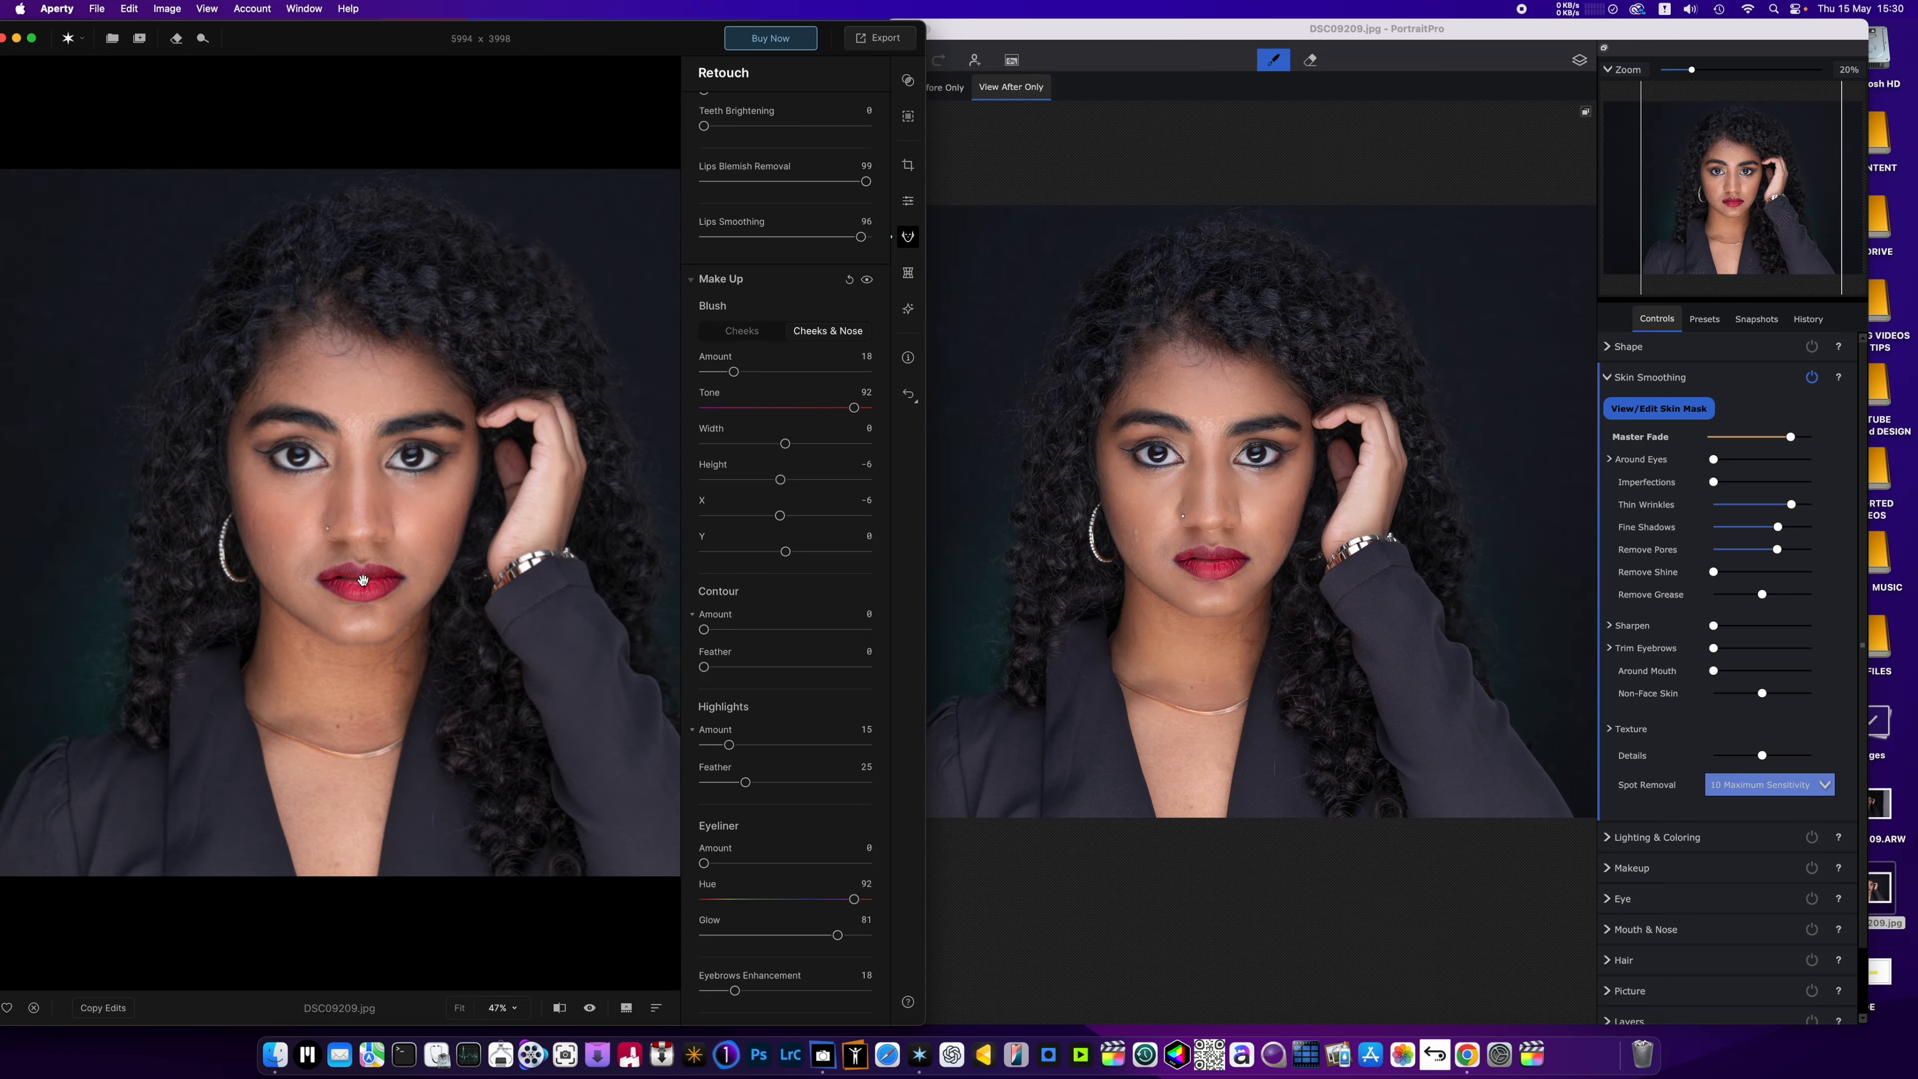
{"action": "scroll", "coordinate": [362, 585], "scroll_direction": "up", "scroll_amount": 5}
{"action": "scroll", "coordinate": [797, 675], "scroll_direction": "down", "scroll_amount": 1}
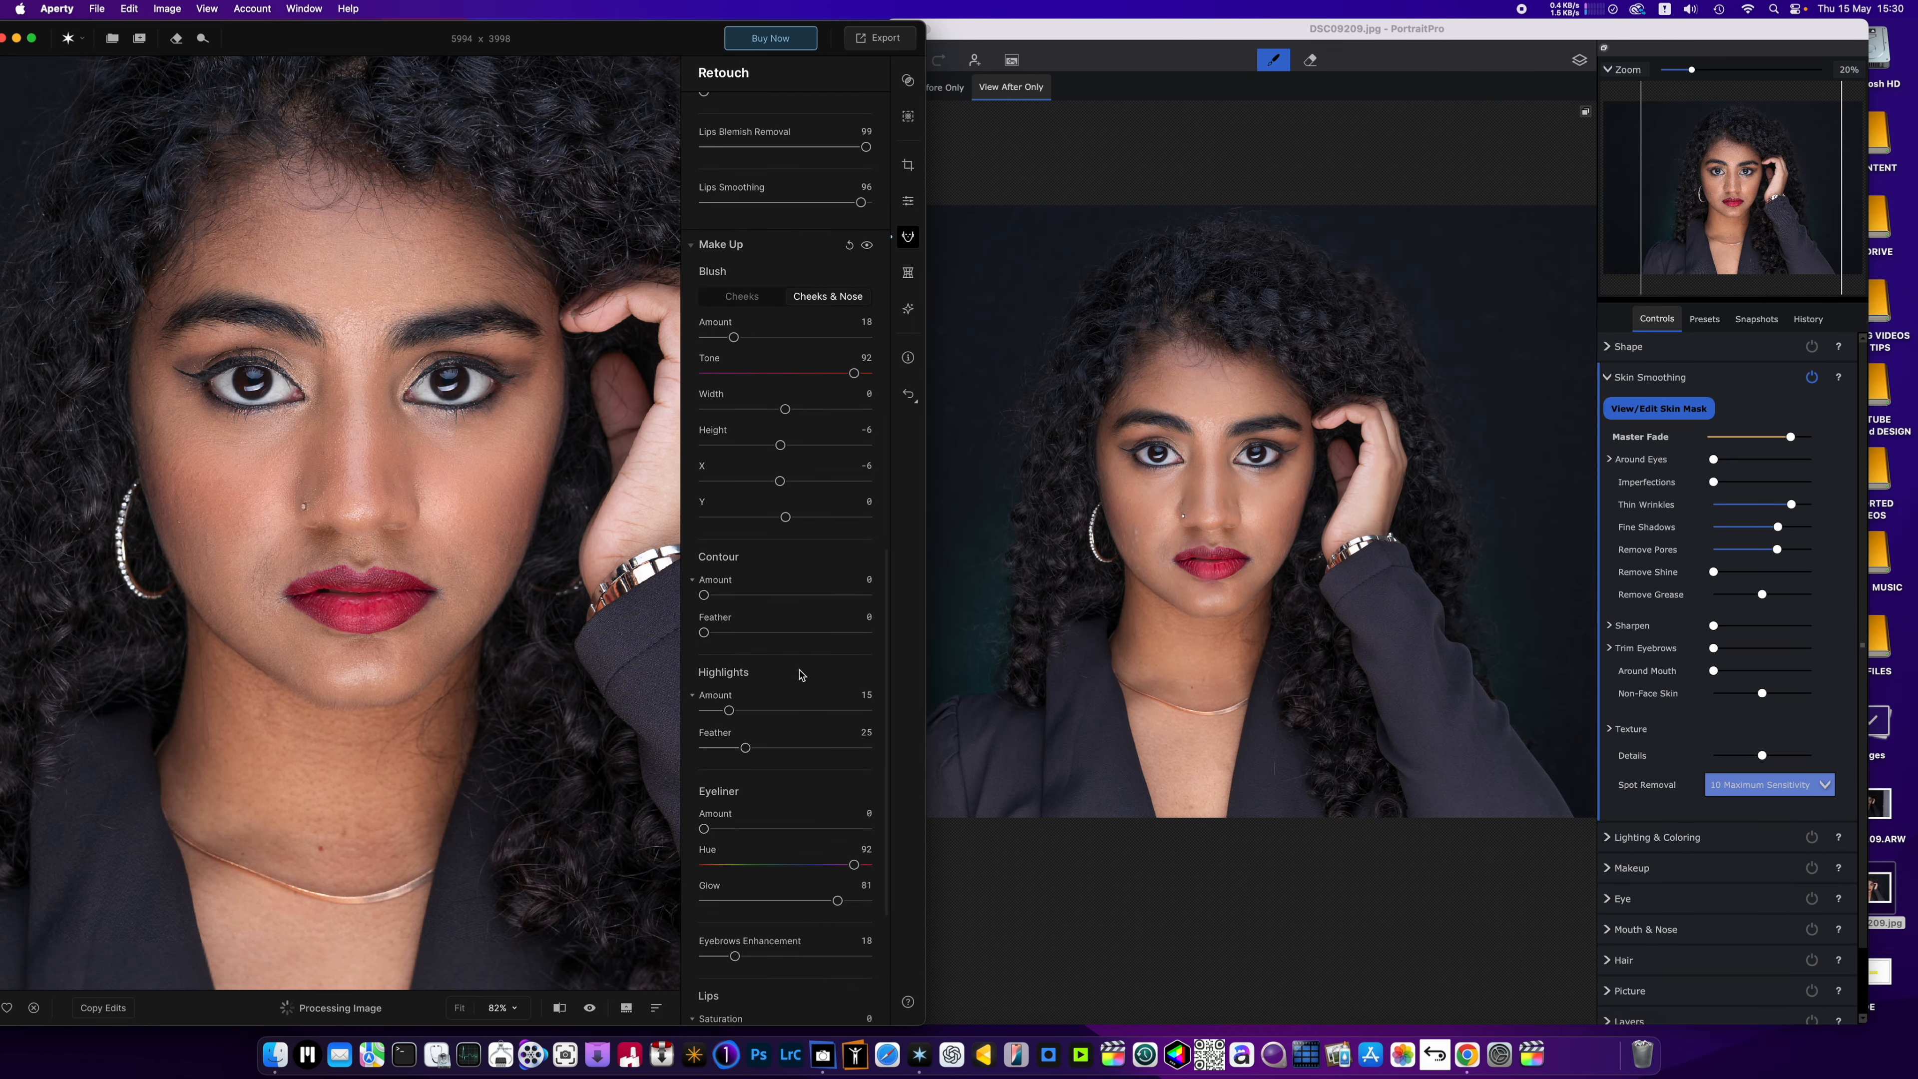
{"action": "scroll", "coordinate": [786, 695], "scroll_direction": "down", "scroll_amount": 1}
{"action": "scroll", "coordinate": [748, 732], "scroll_direction": "down", "scroll_amount": 2}
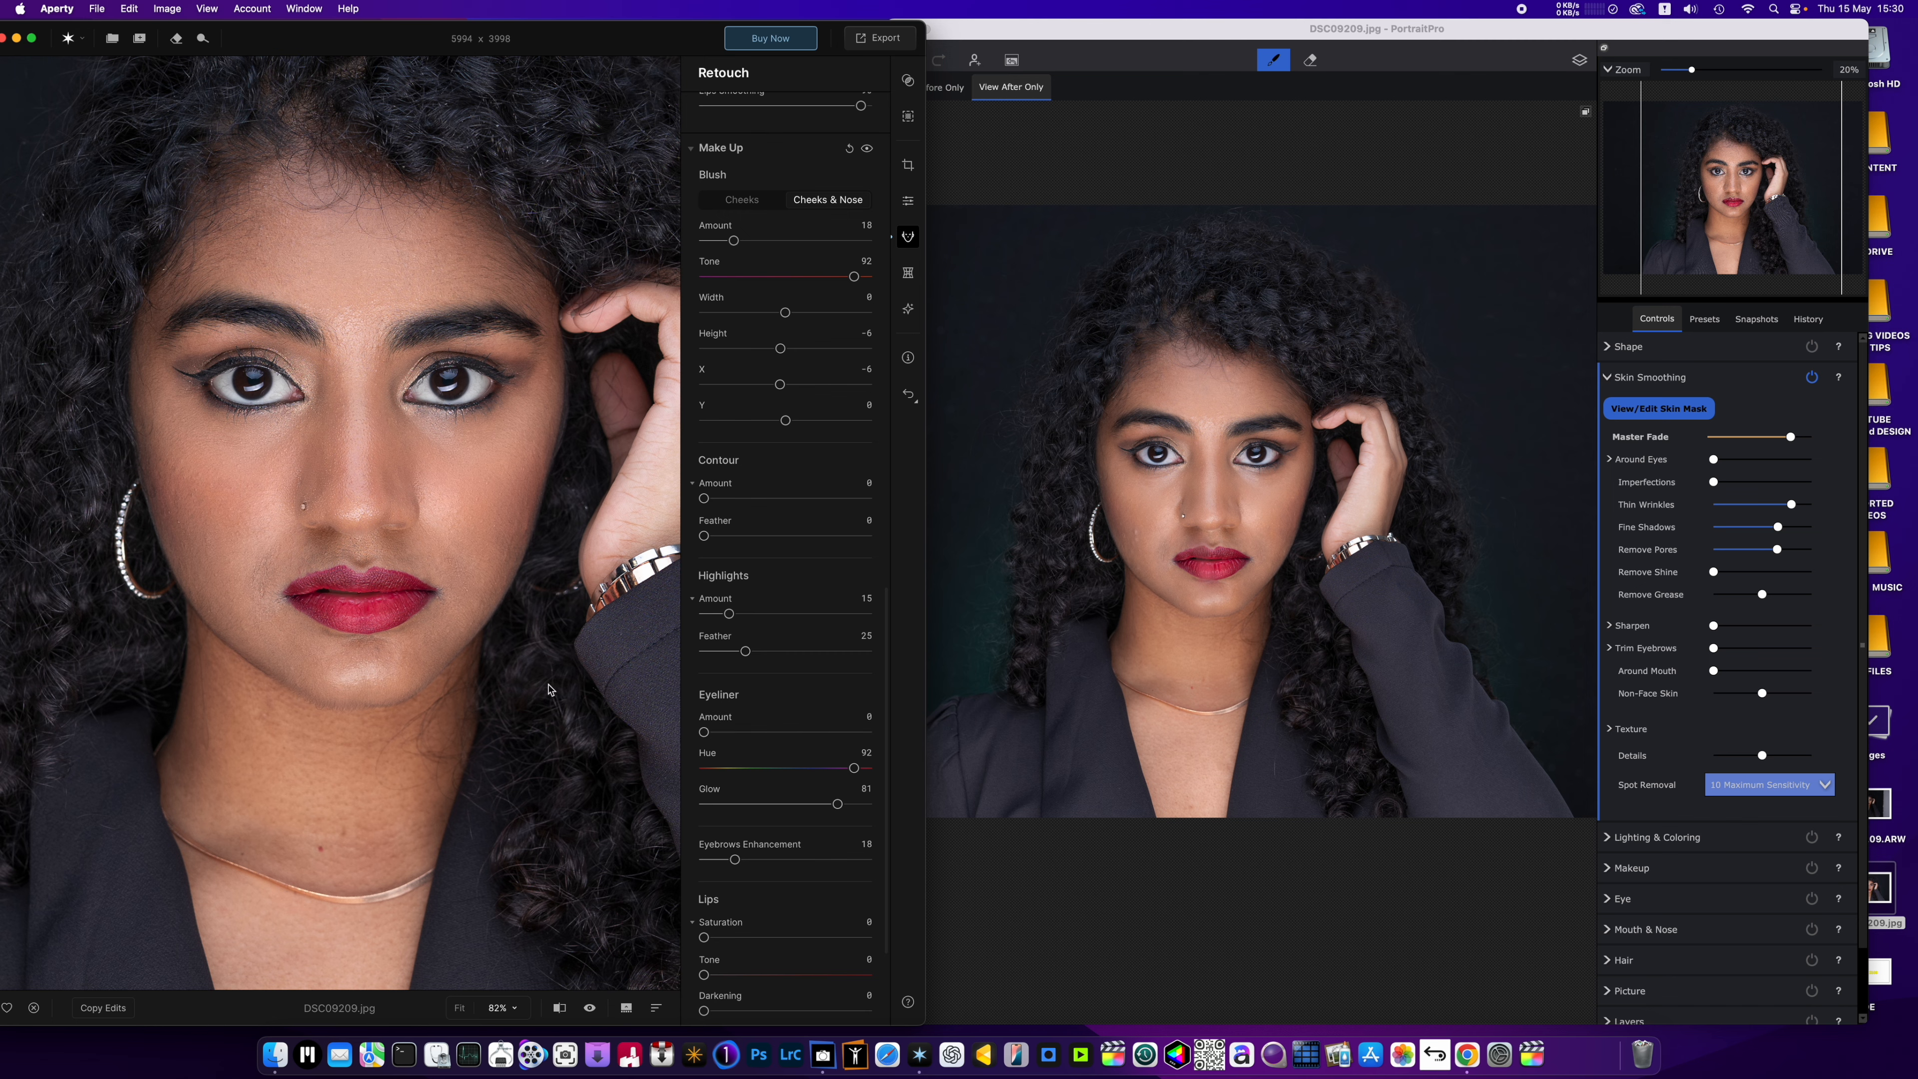
{"action": "scroll", "coordinate": [549, 689], "scroll_direction": "down", "scroll_amount": 4}
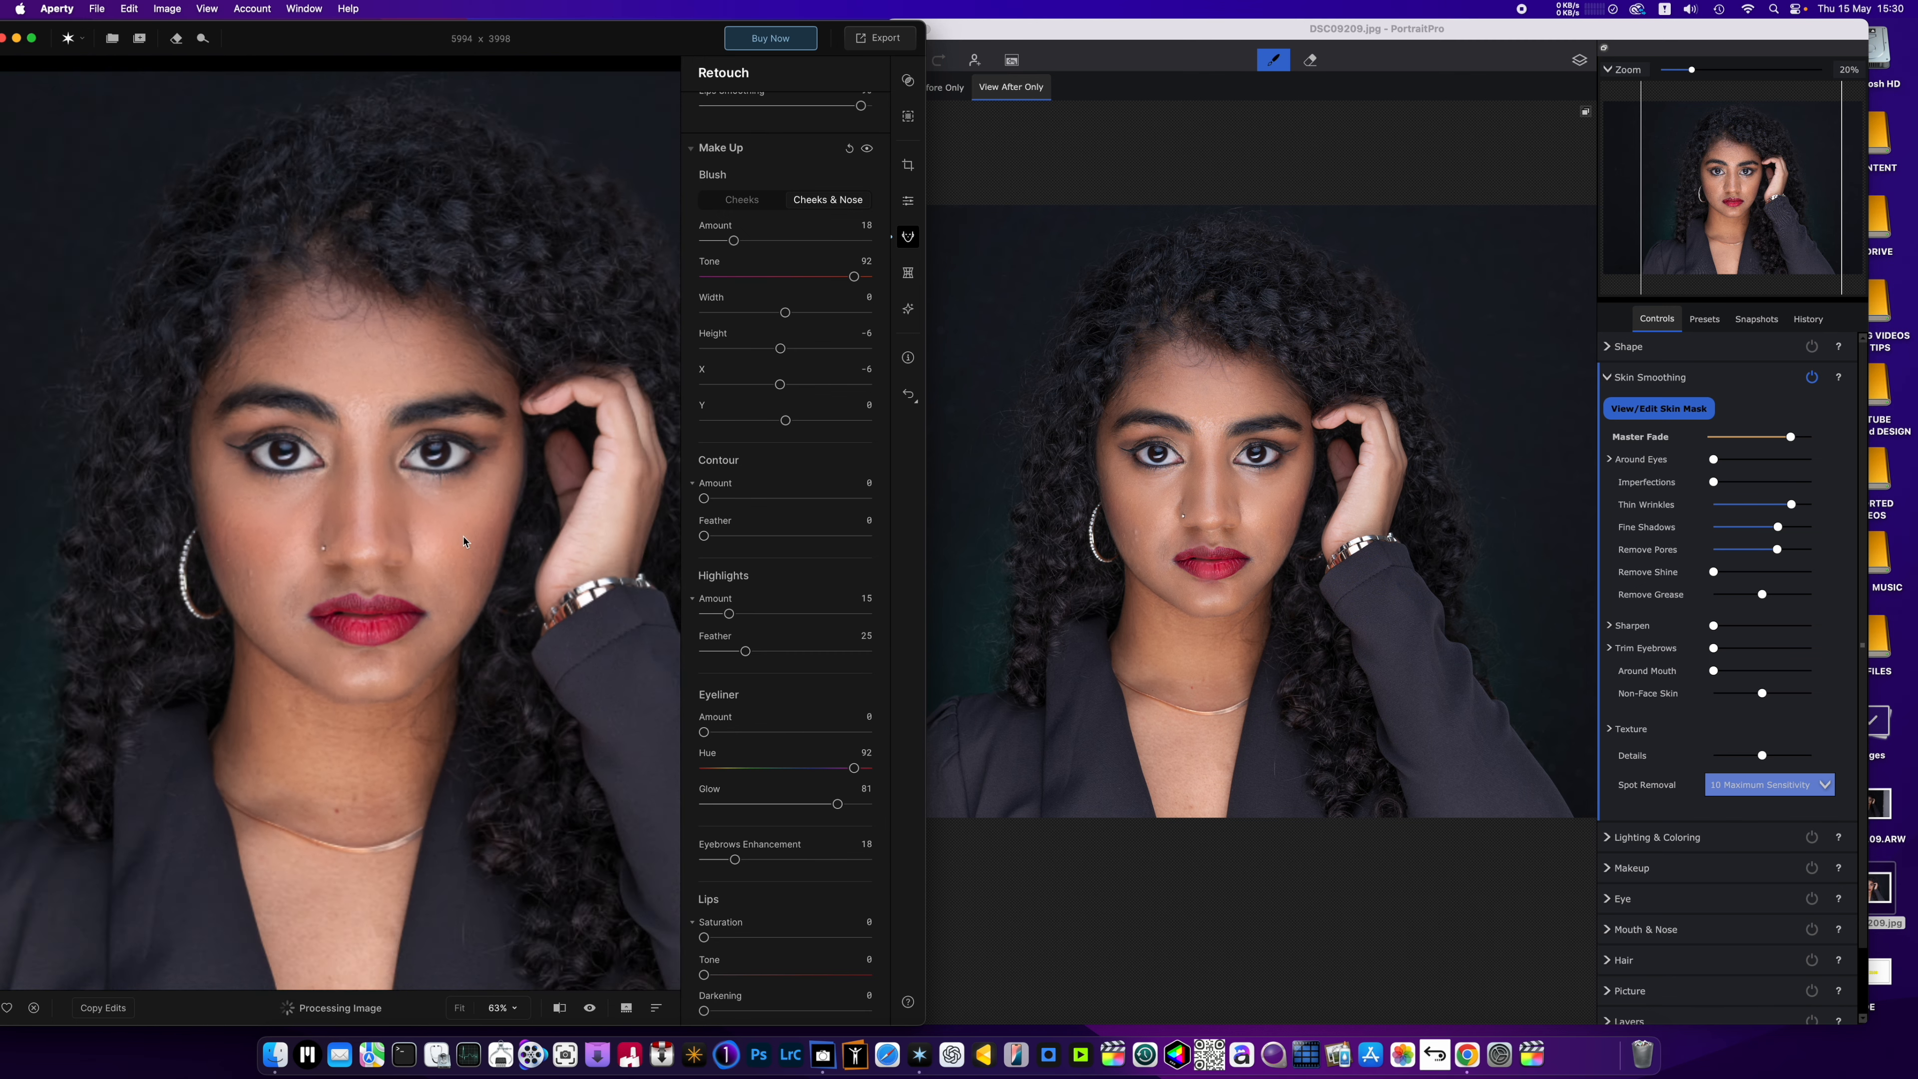
{"action": "scroll", "coordinate": [464, 541], "scroll_direction": "down", "scroll_amount": 1}
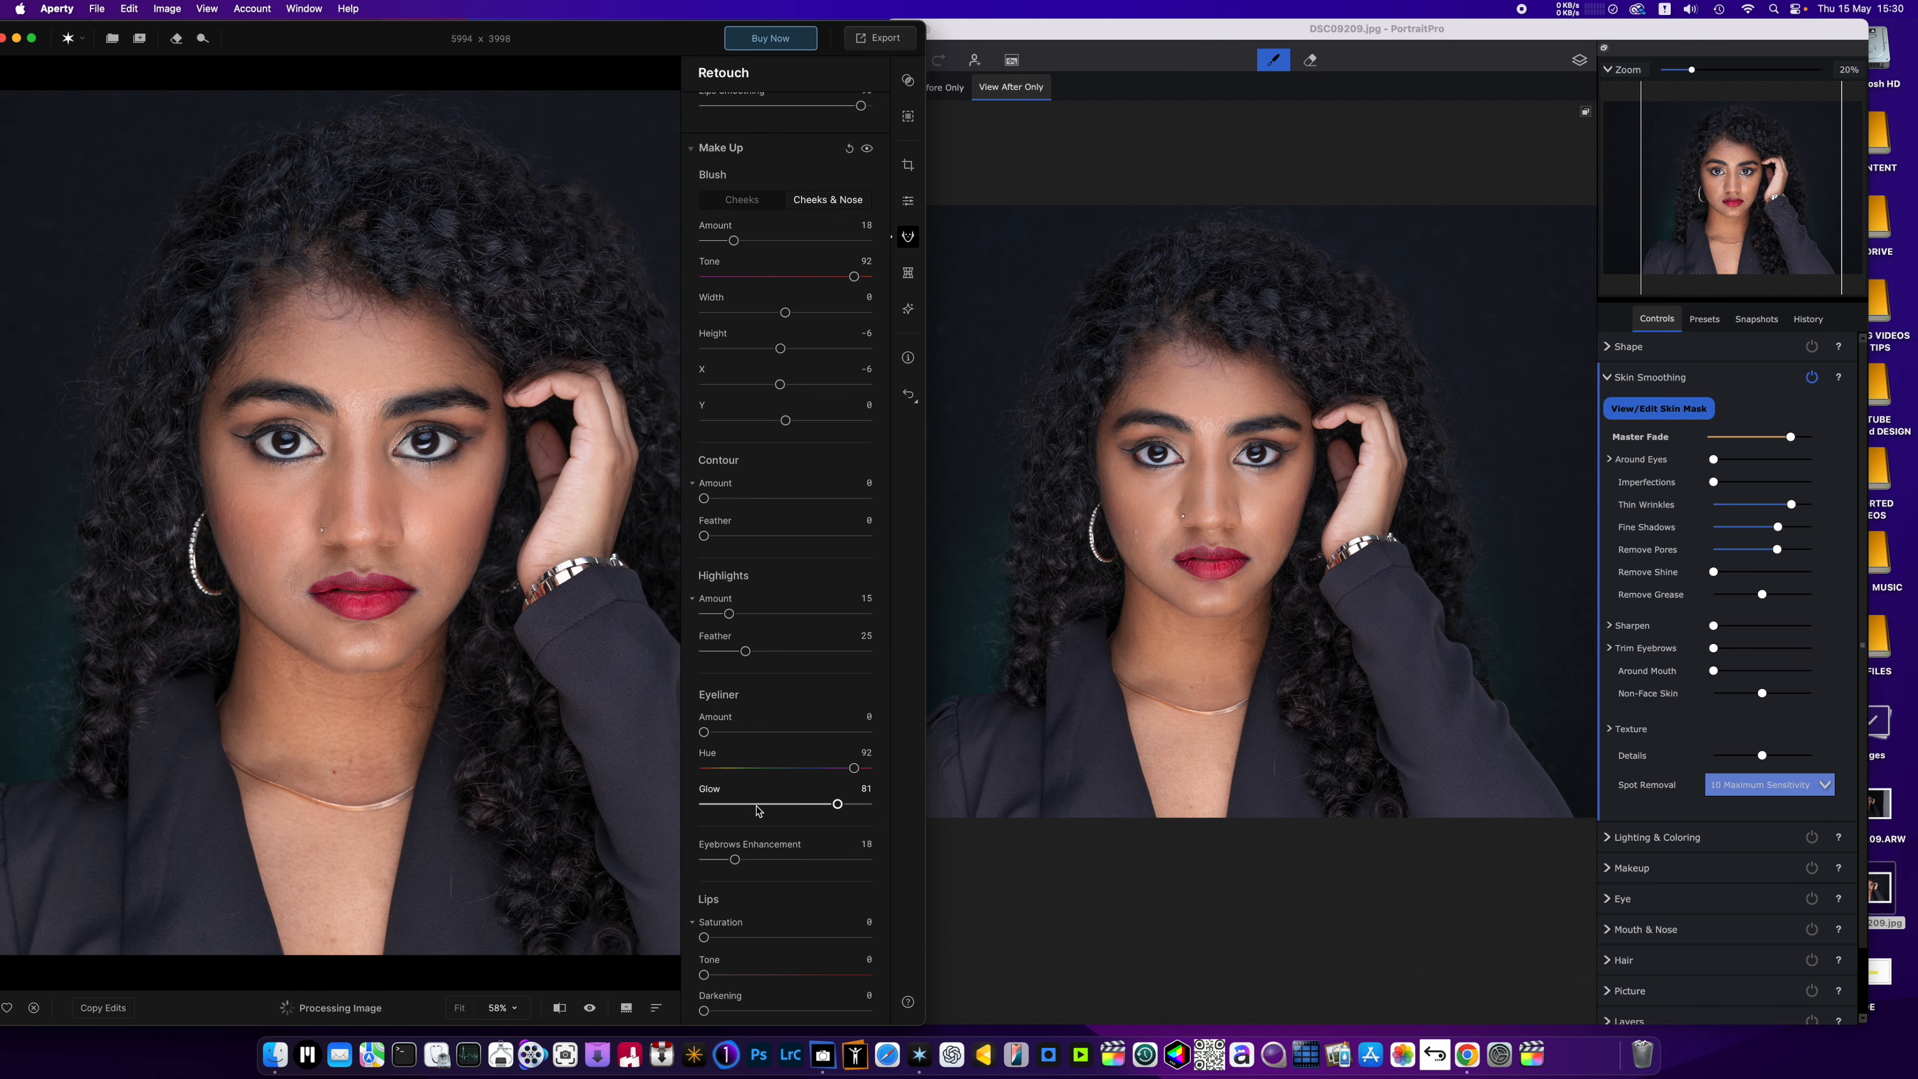
{"action": "scroll", "coordinate": [758, 810], "scroll_direction": "down", "scroll_amount": 4}
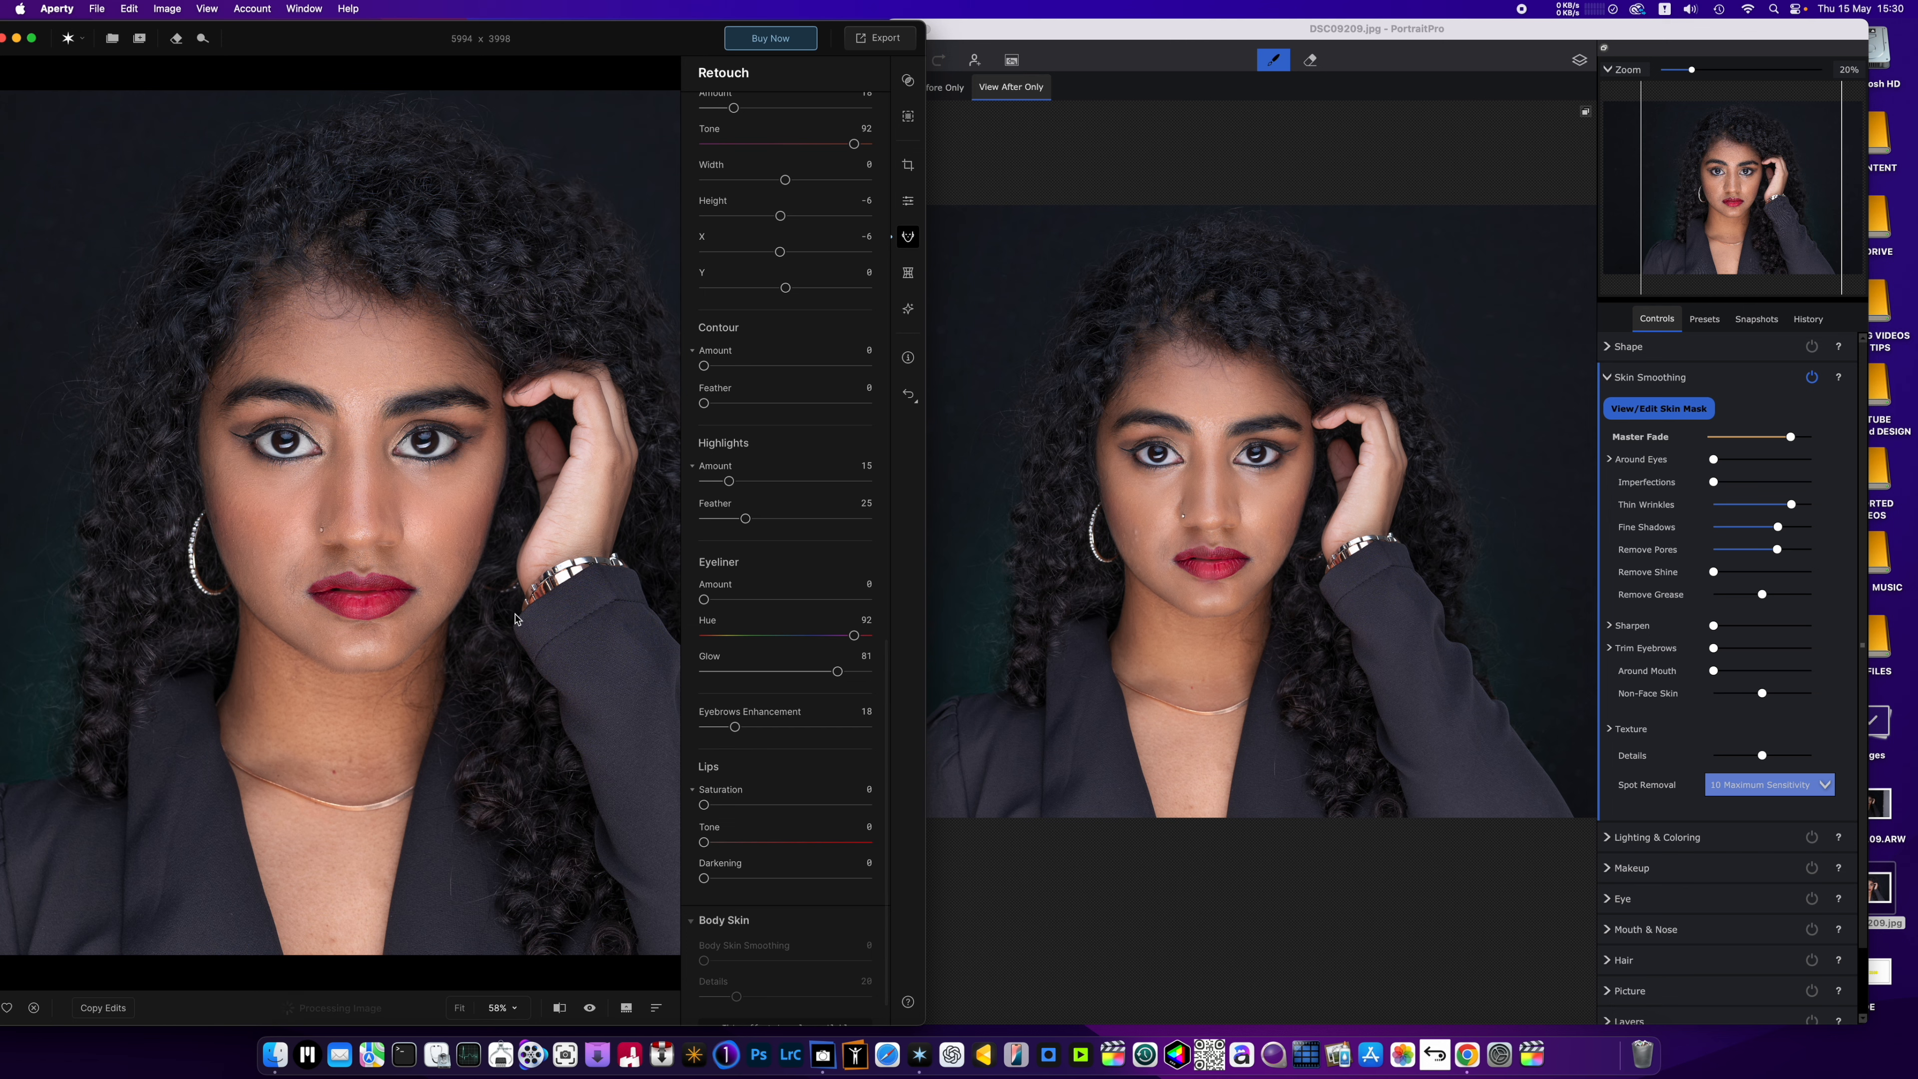
{"action": "scroll", "coordinate": [514, 618], "scroll_direction": "up", "scroll_amount": 2}
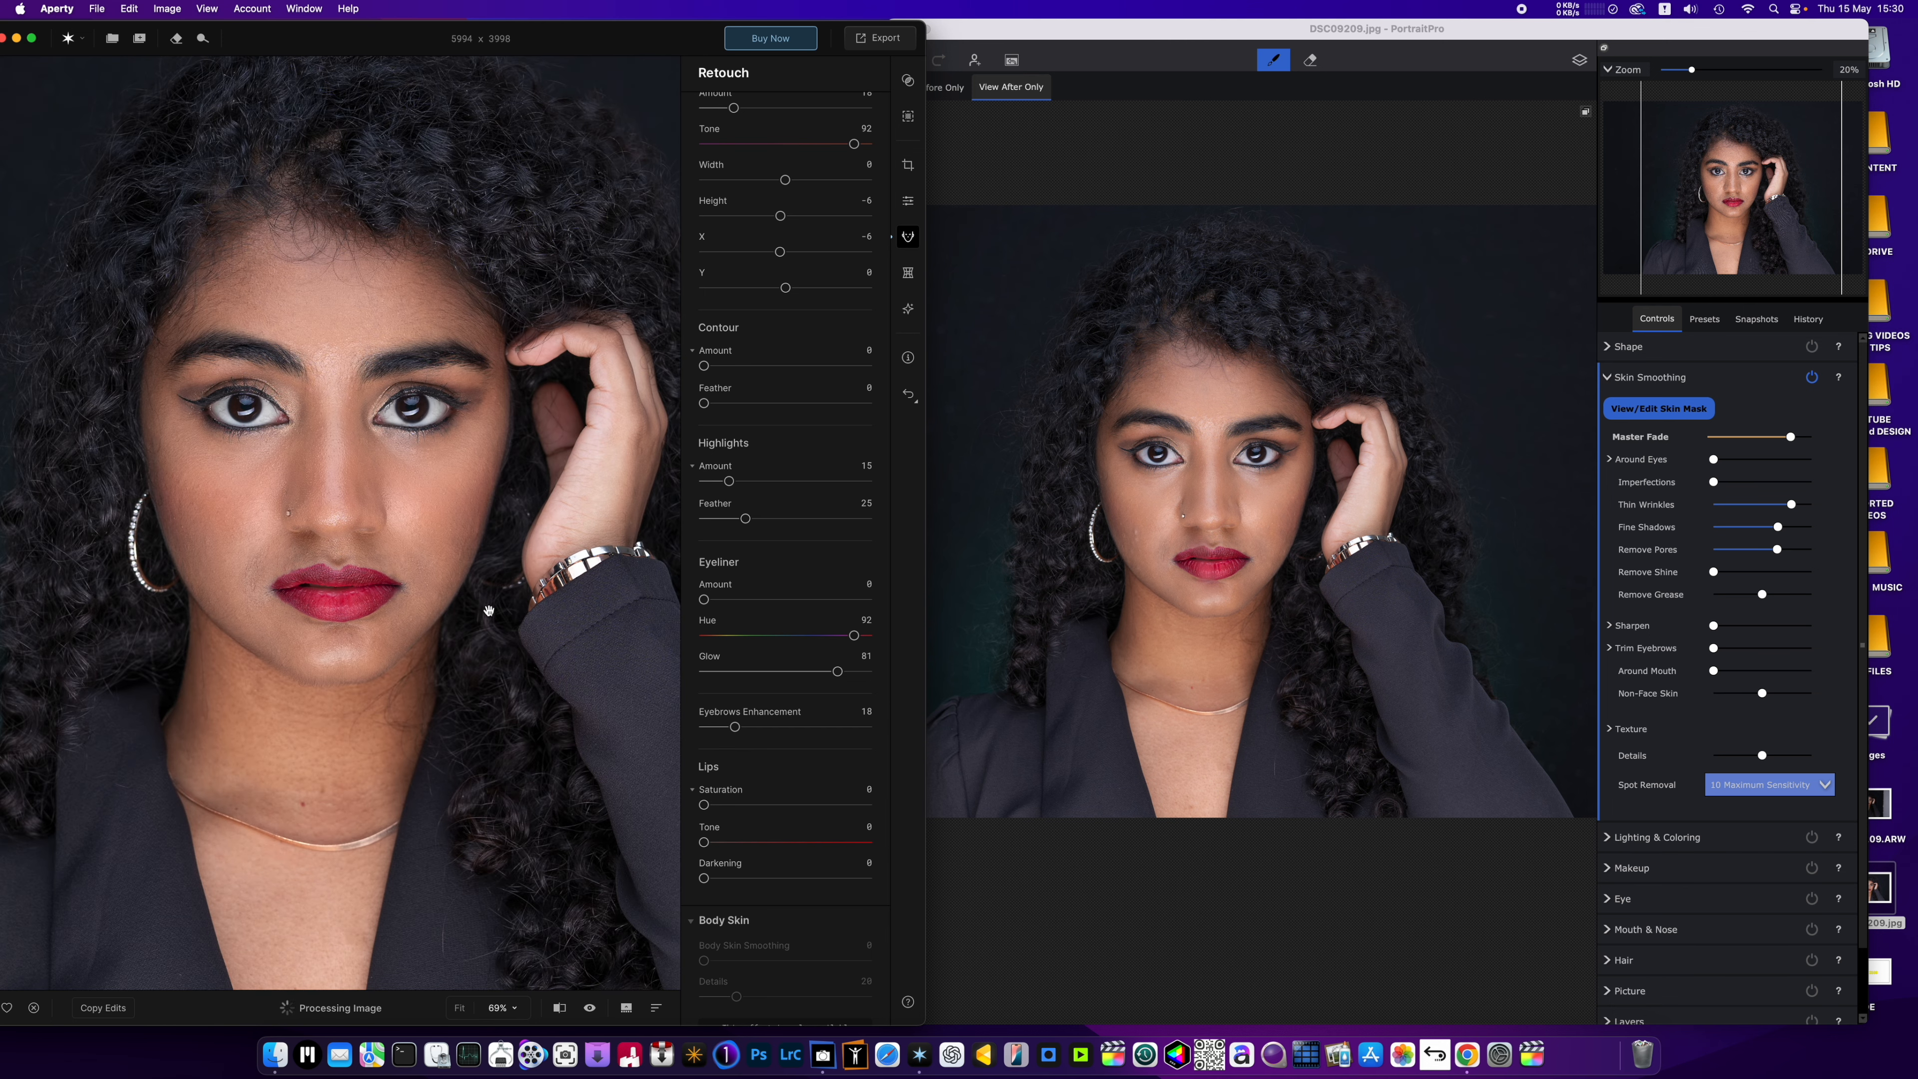
{"action": "scroll", "coordinate": [732, 799], "scroll_direction": "down", "scroll_amount": 2}
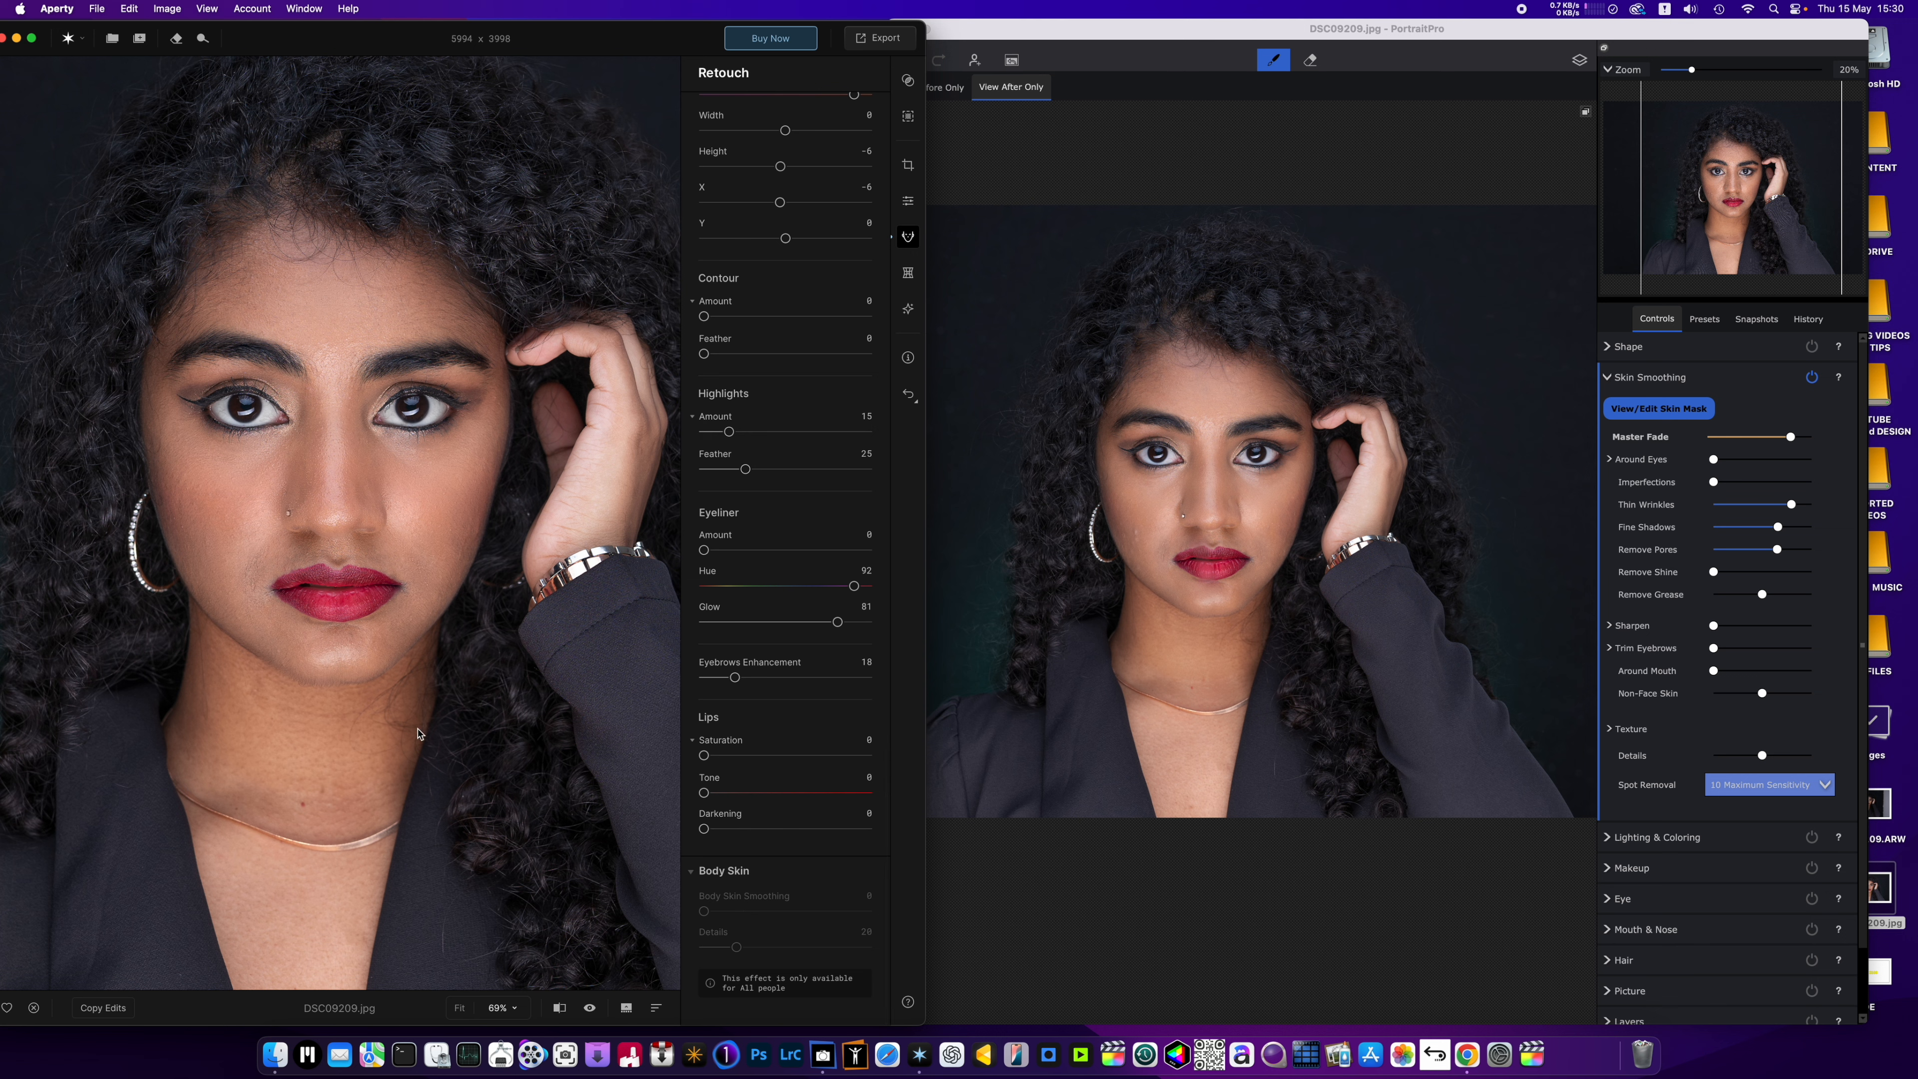
{"action": "scroll", "coordinate": [741, 721], "scroll_direction": "up", "scroll_amount": 6}
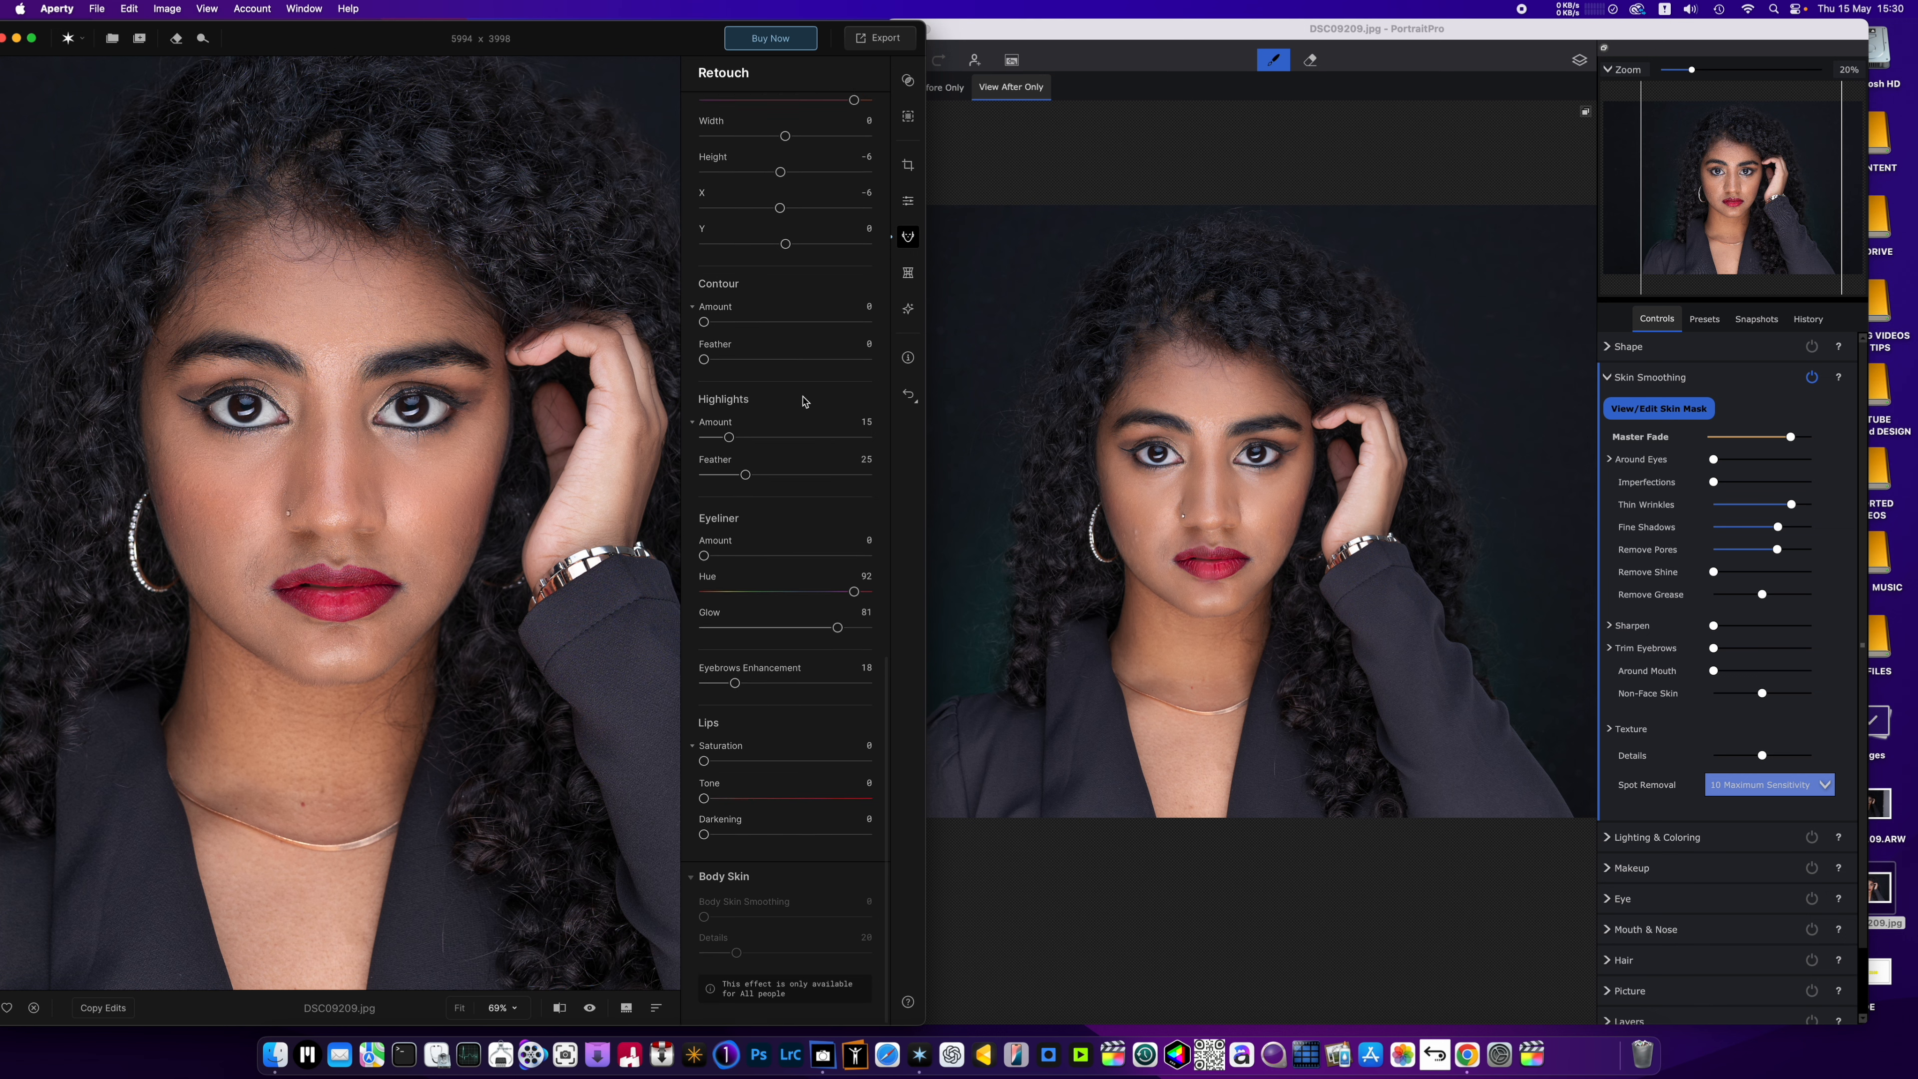
Change the iris to Brown with Iris Visibility 17, and set Eye Whitening to 56.
{"action": "scroll", "coordinate": [770, 396], "scroll_direction": "up", "scroll_amount": 20}
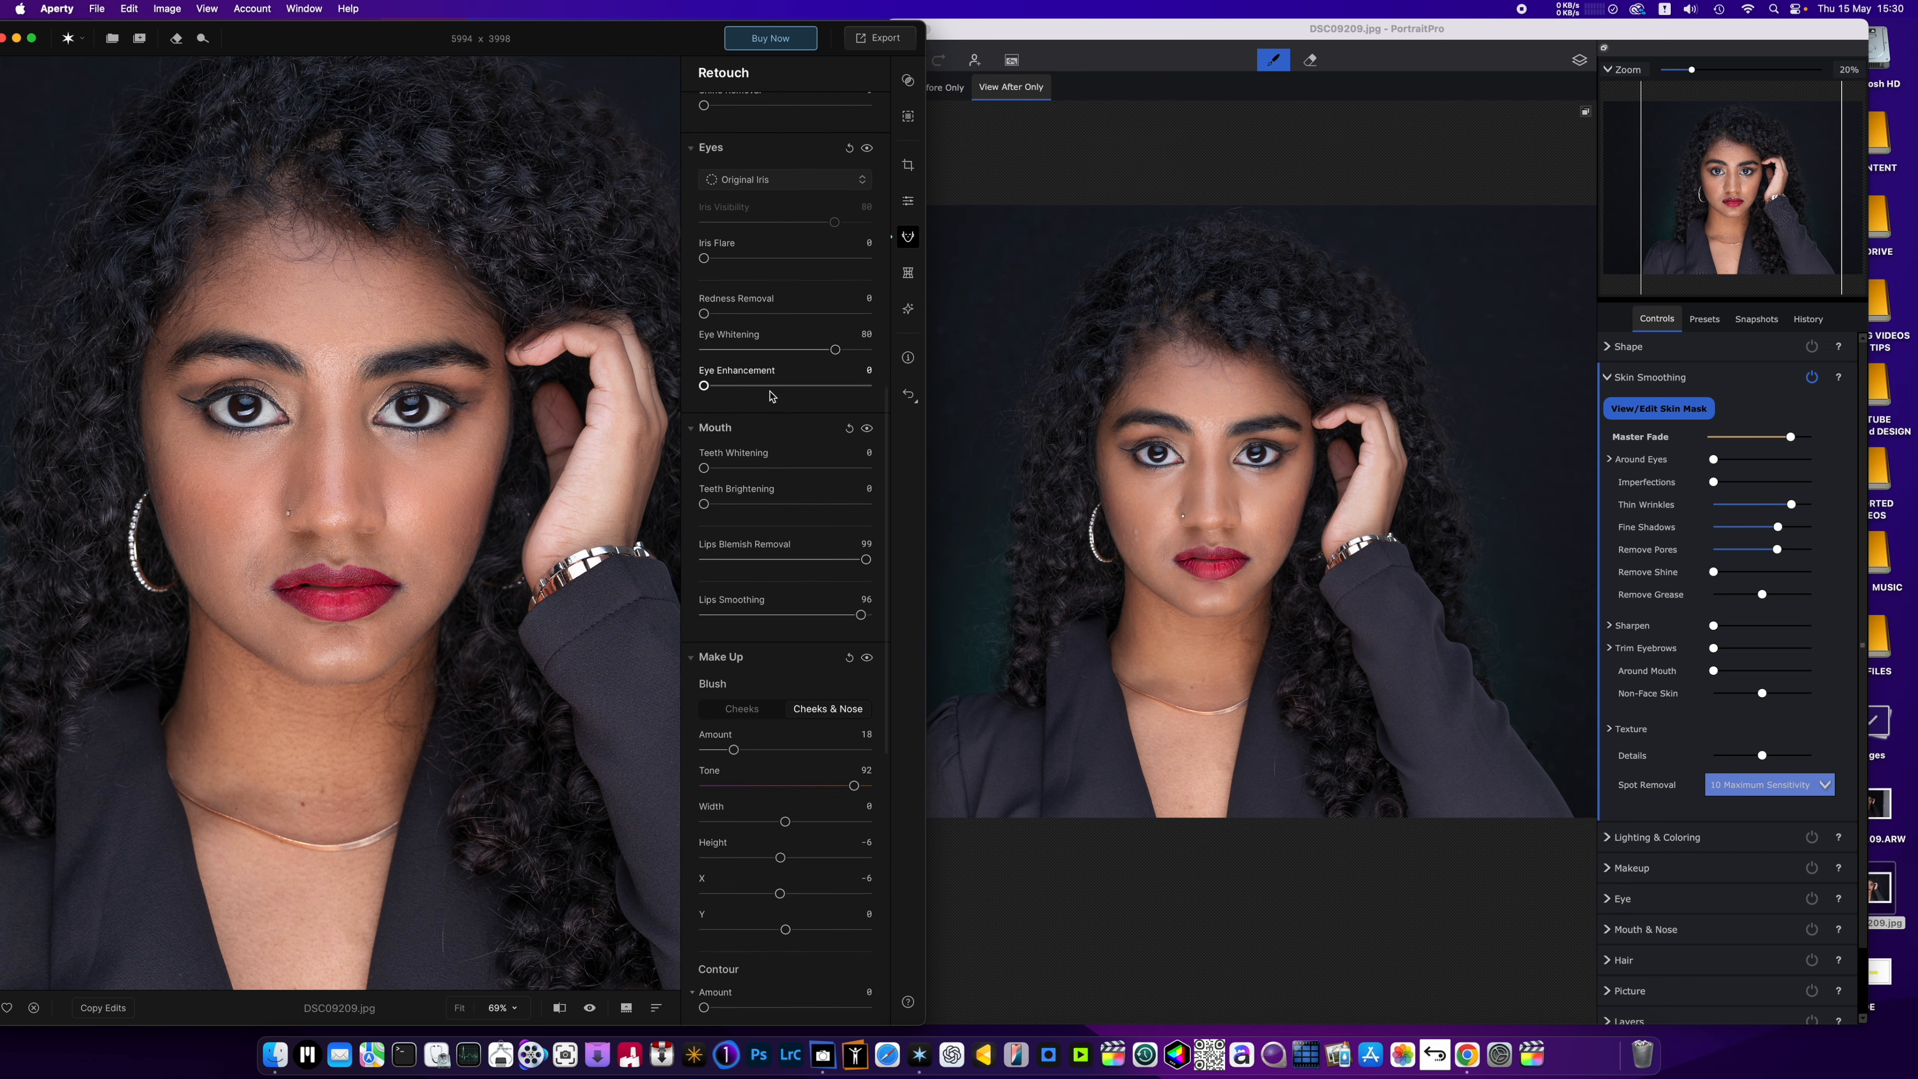
{"action": "scroll", "coordinate": [770, 396], "scroll_direction": "down", "scroll_amount": 3}
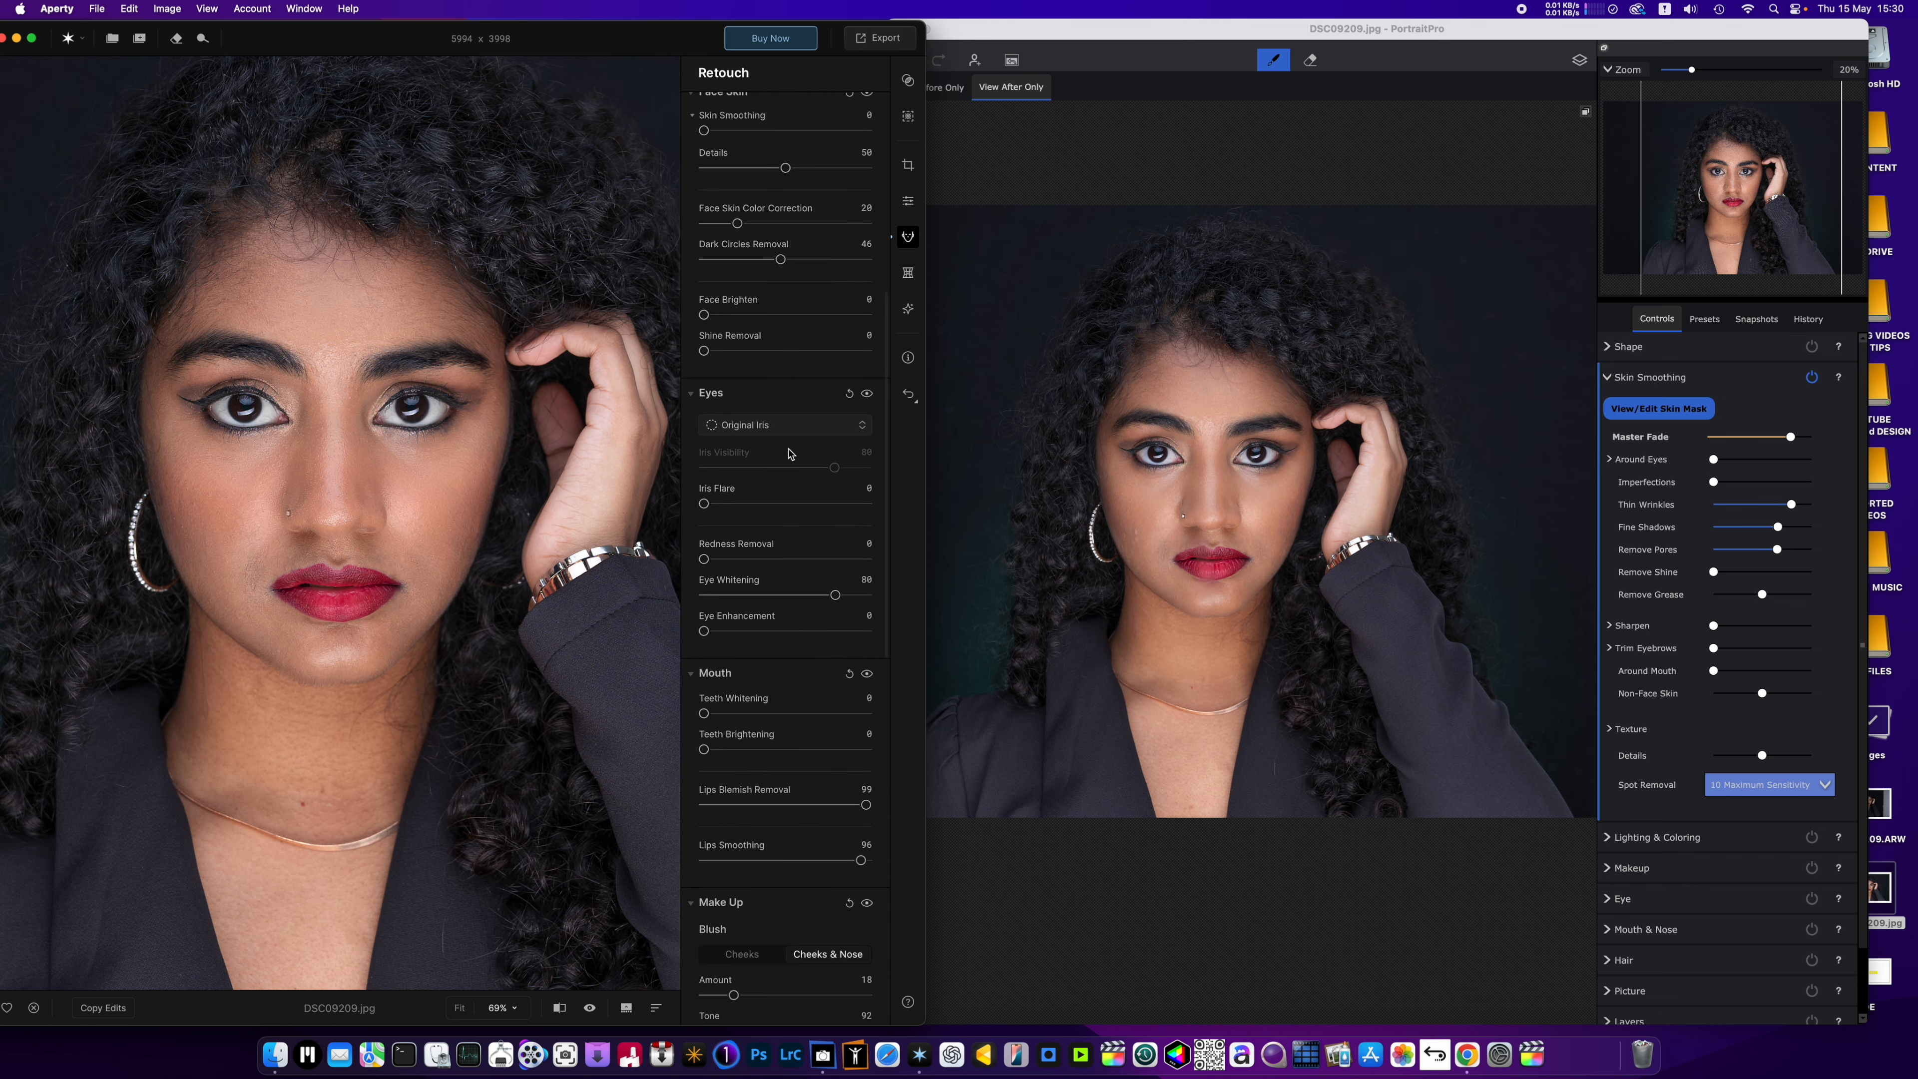
{"action": "left_click", "coordinate": [785, 425]}
{"action": "left_click", "coordinate": [793, 462]}
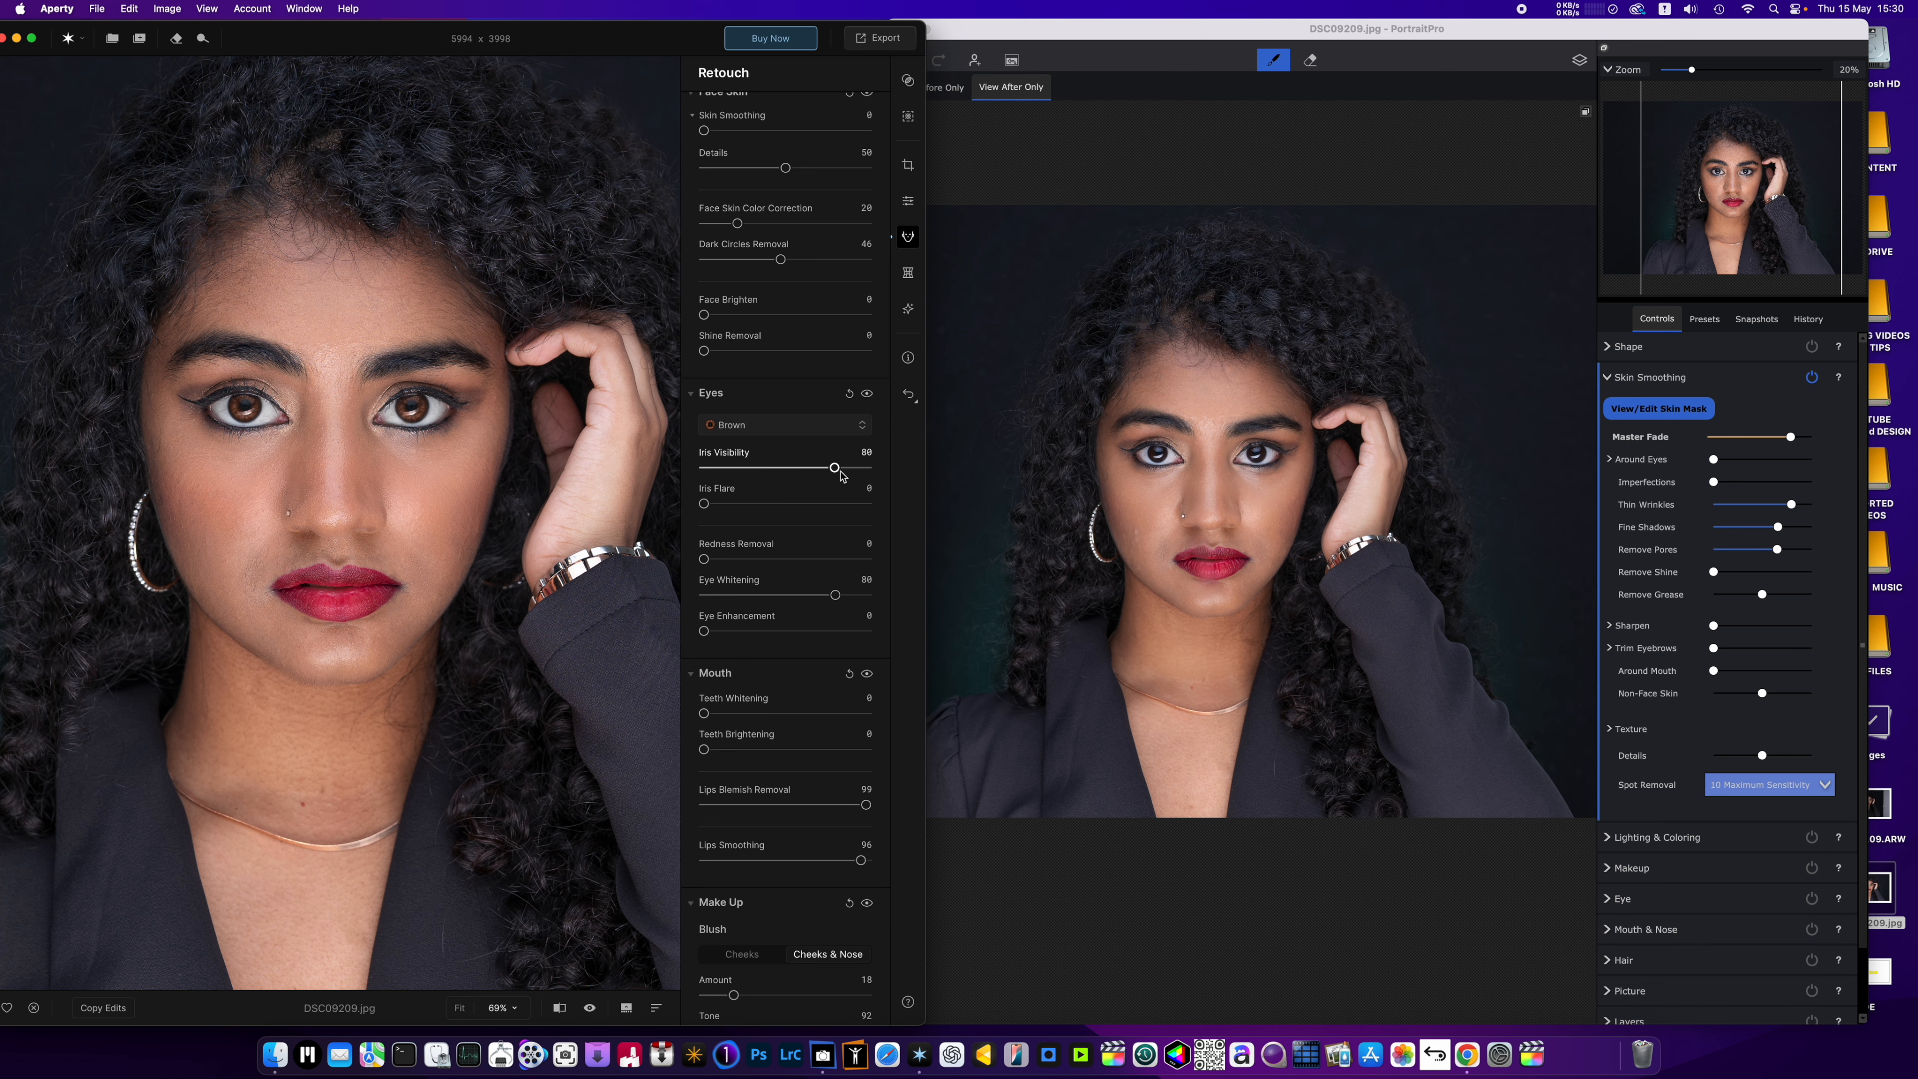
{"action": "left_click_drag", "start_coordinate": [835, 467], "coordinate": [732, 470]}
{"action": "left_click_drag", "start_coordinate": [835, 595], "coordinate": [801, 596]}
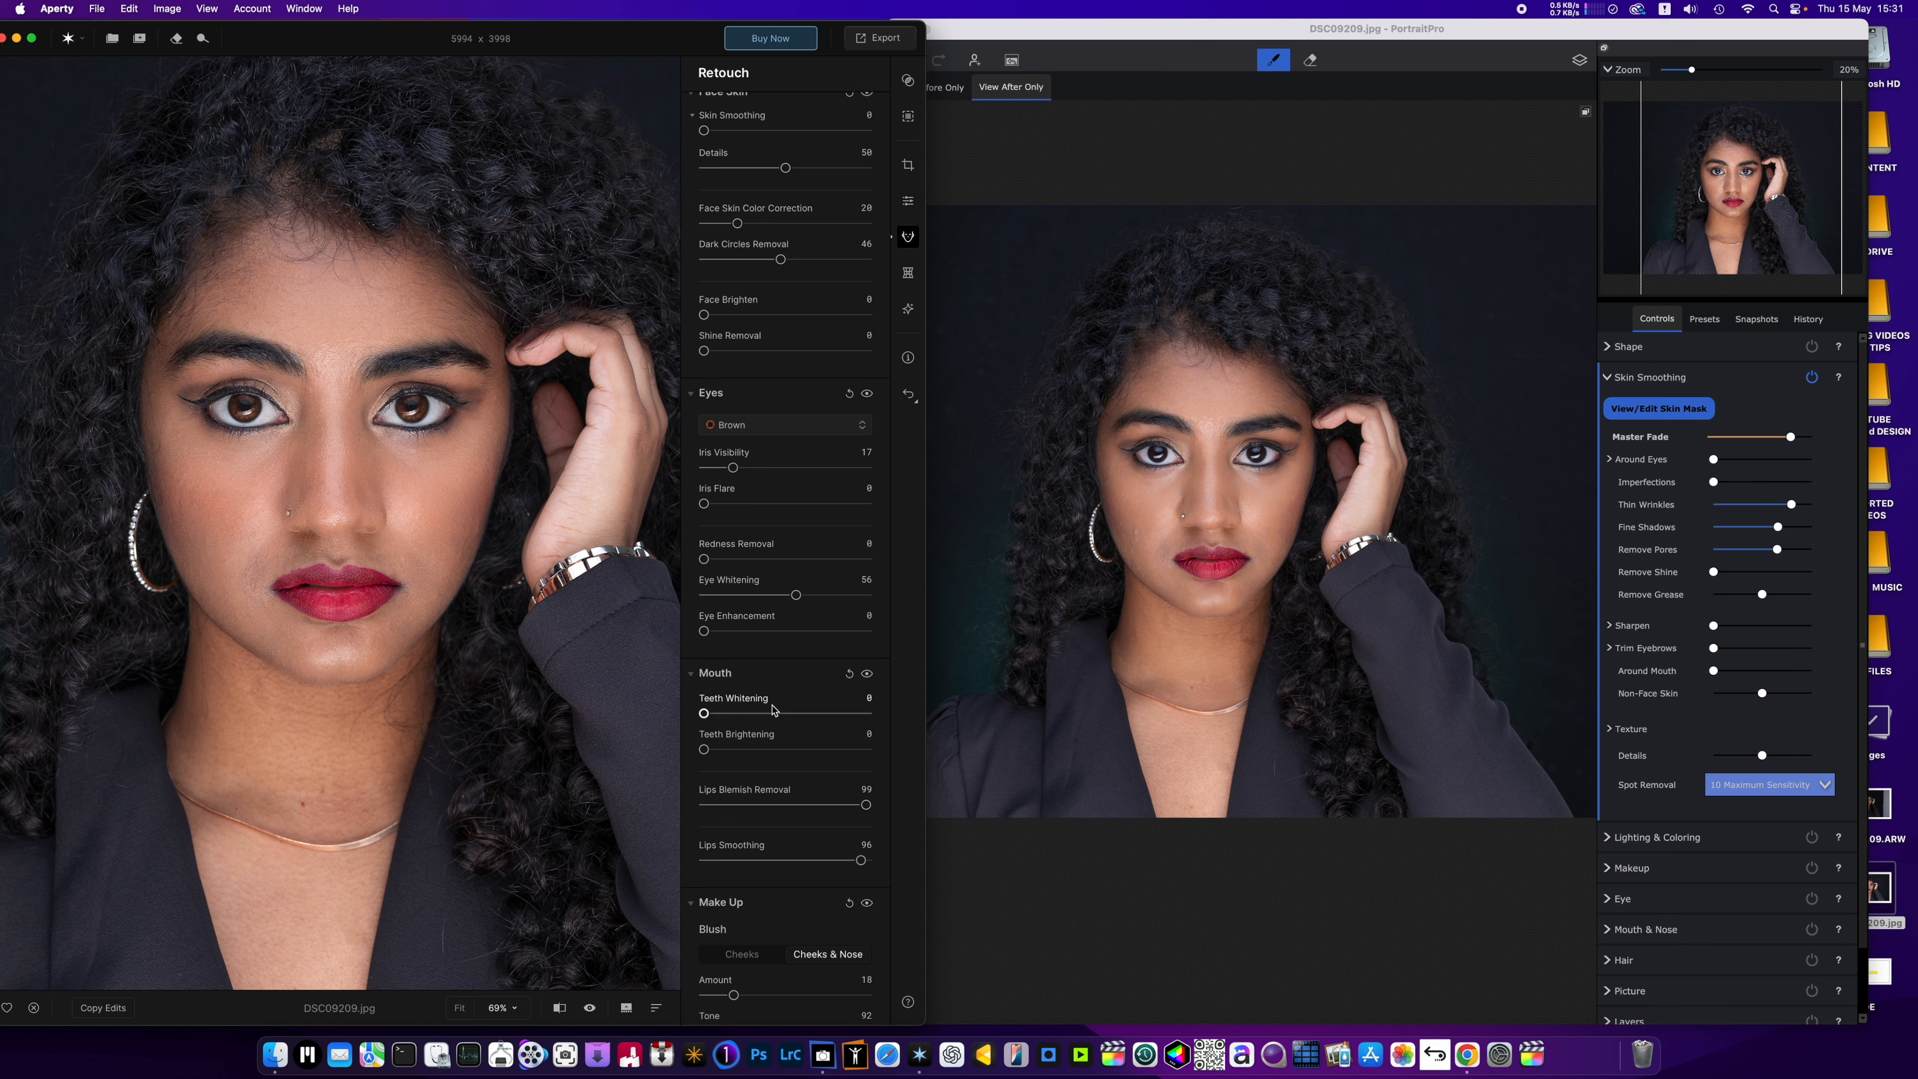
Open the Reshape tools, try Face Slim at its maximum and set it to 17.
{"action": "scroll", "coordinate": [754, 769], "scroll_direction": "down", "scroll_amount": 5}
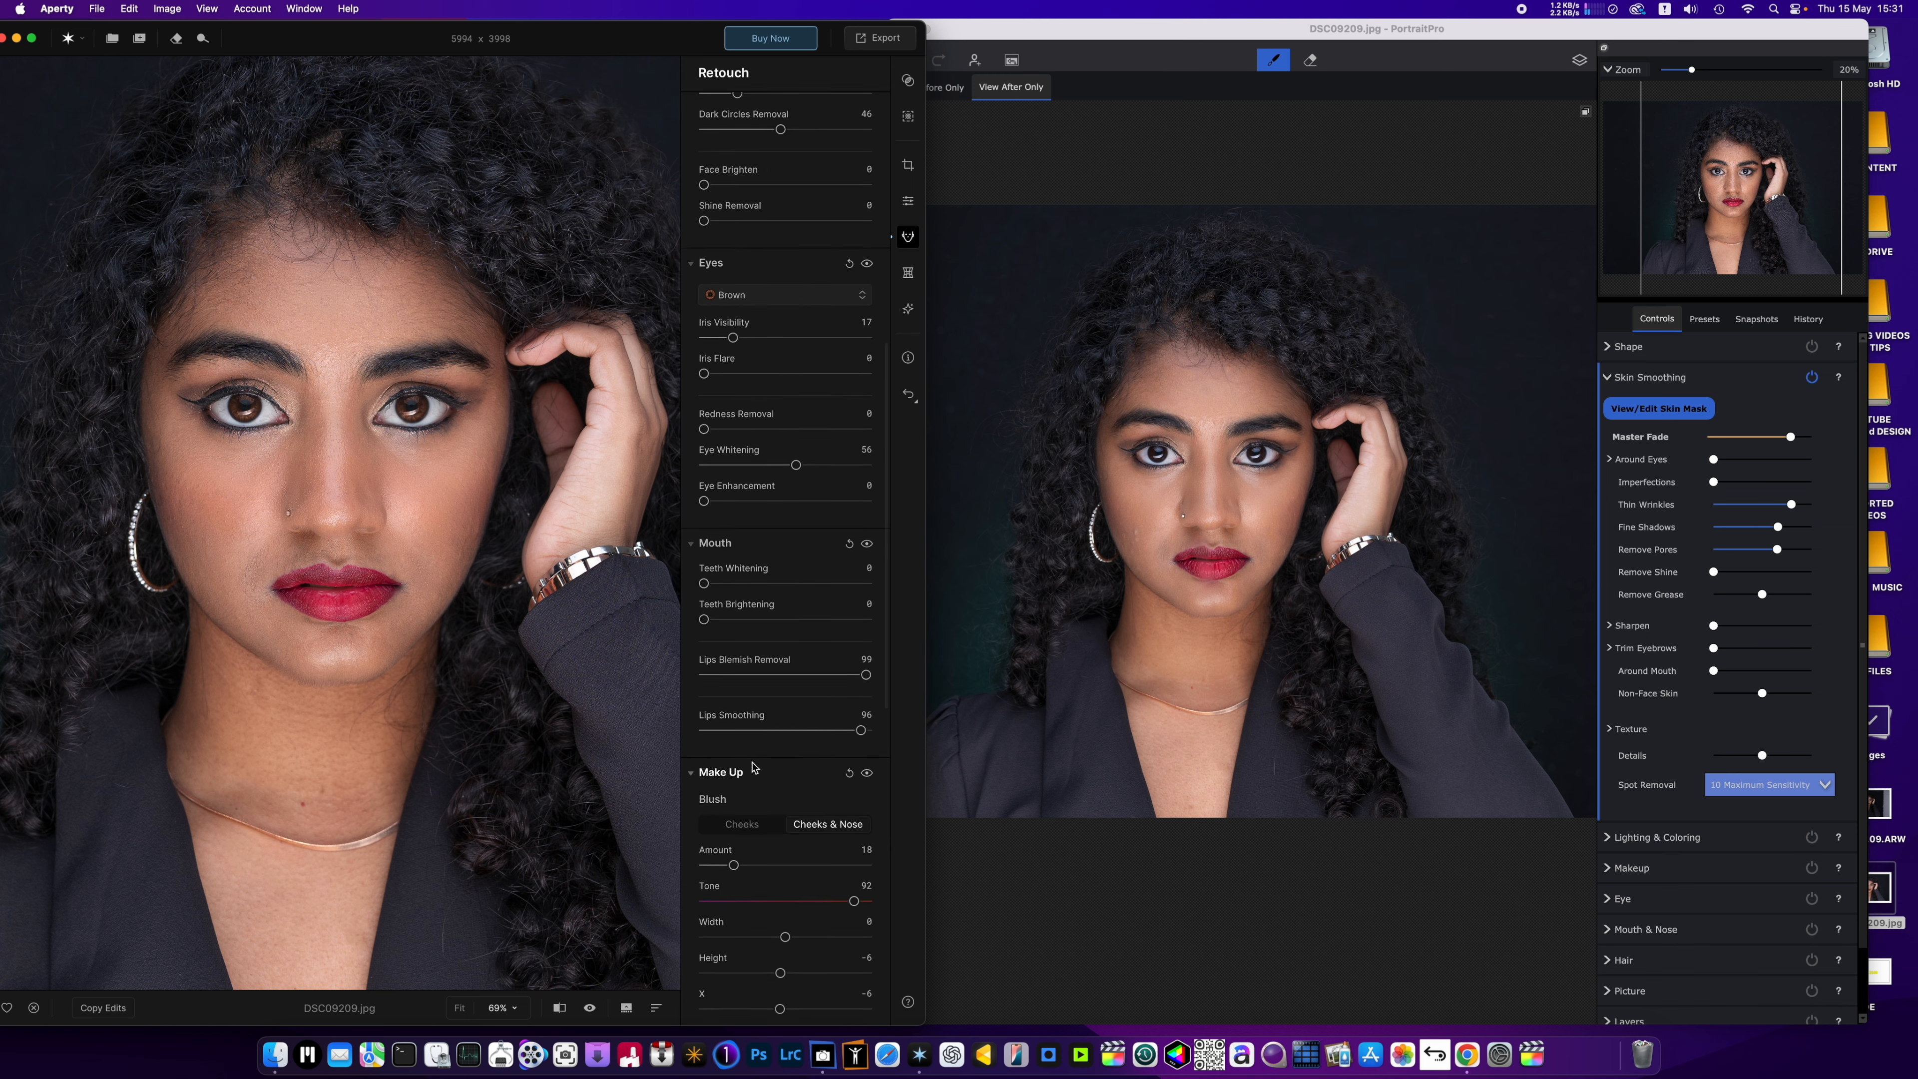
{"action": "scroll", "coordinate": [753, 770], "scroll_direction": "down", "scroll_amount": 20}
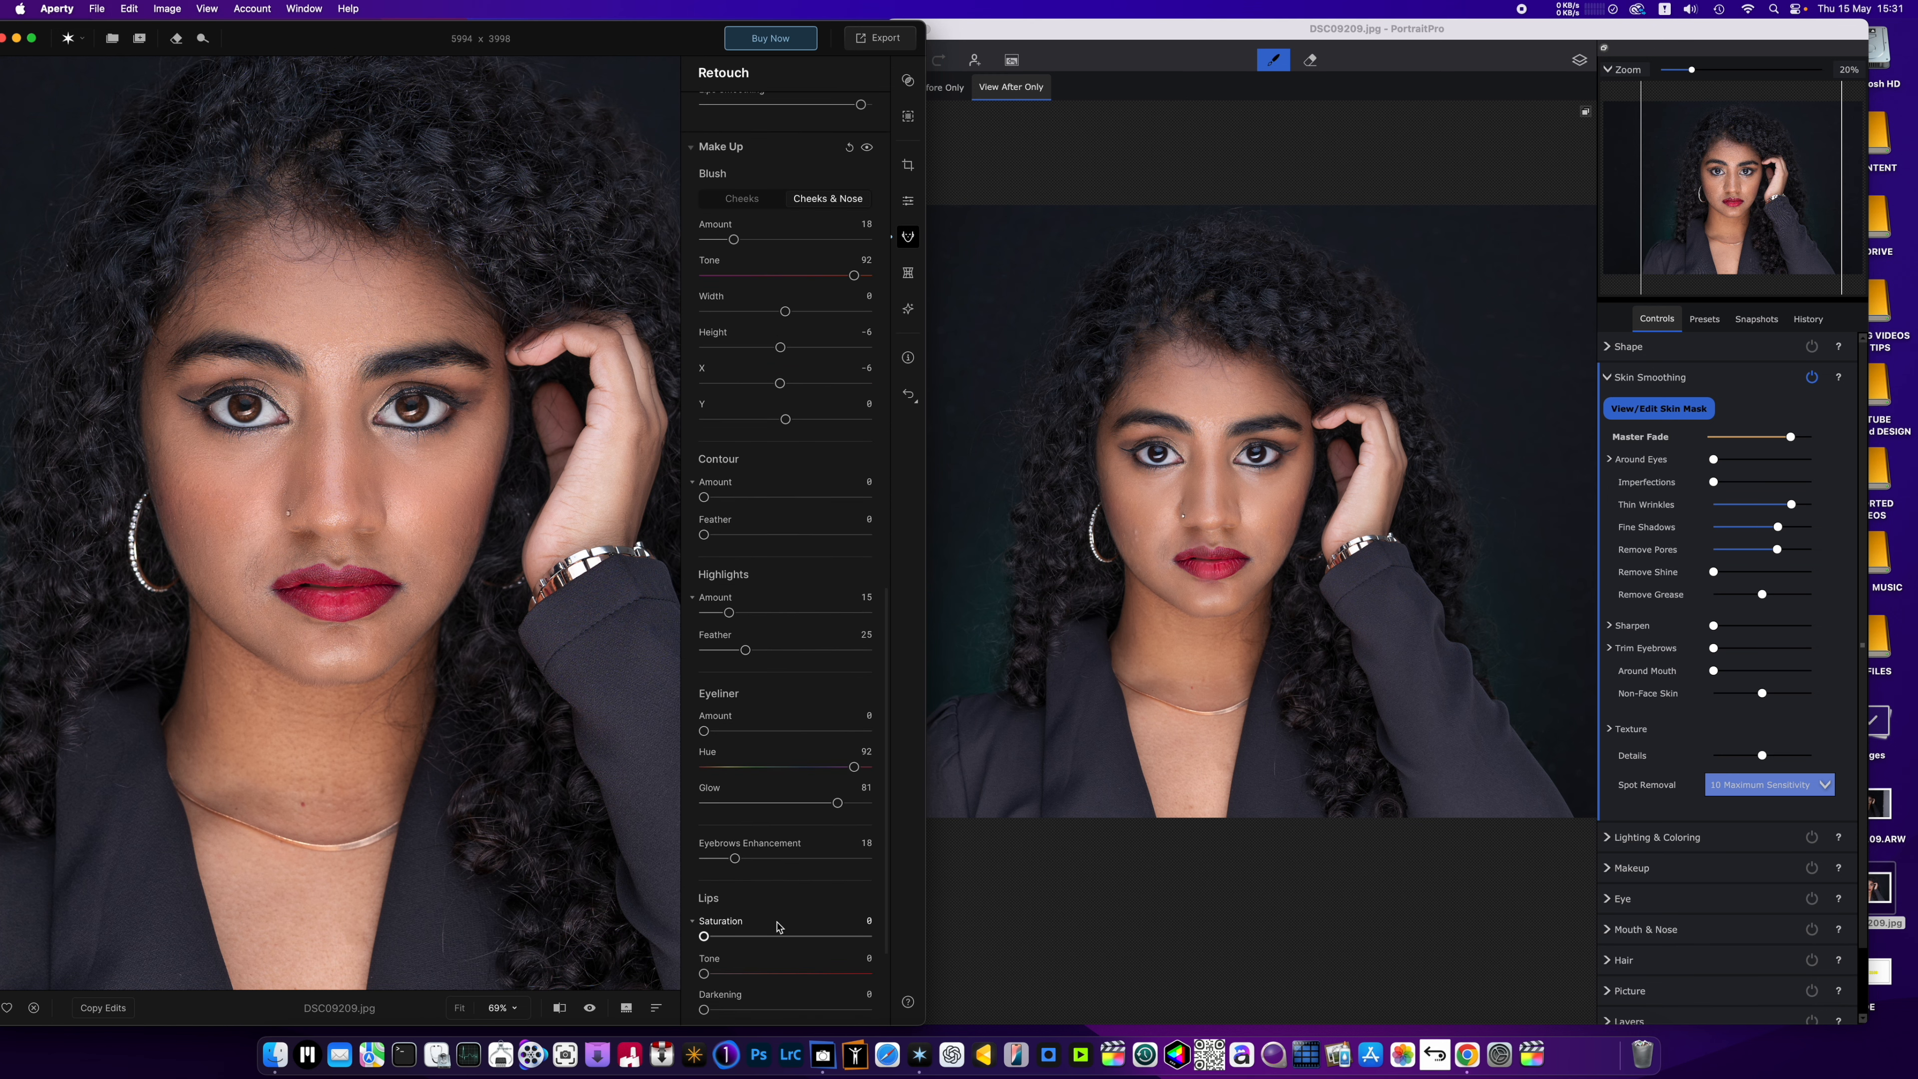
{"action": "scroll", "coordinate": [777, 927], "scroll_direction": "up", "scroll_amount": 20}
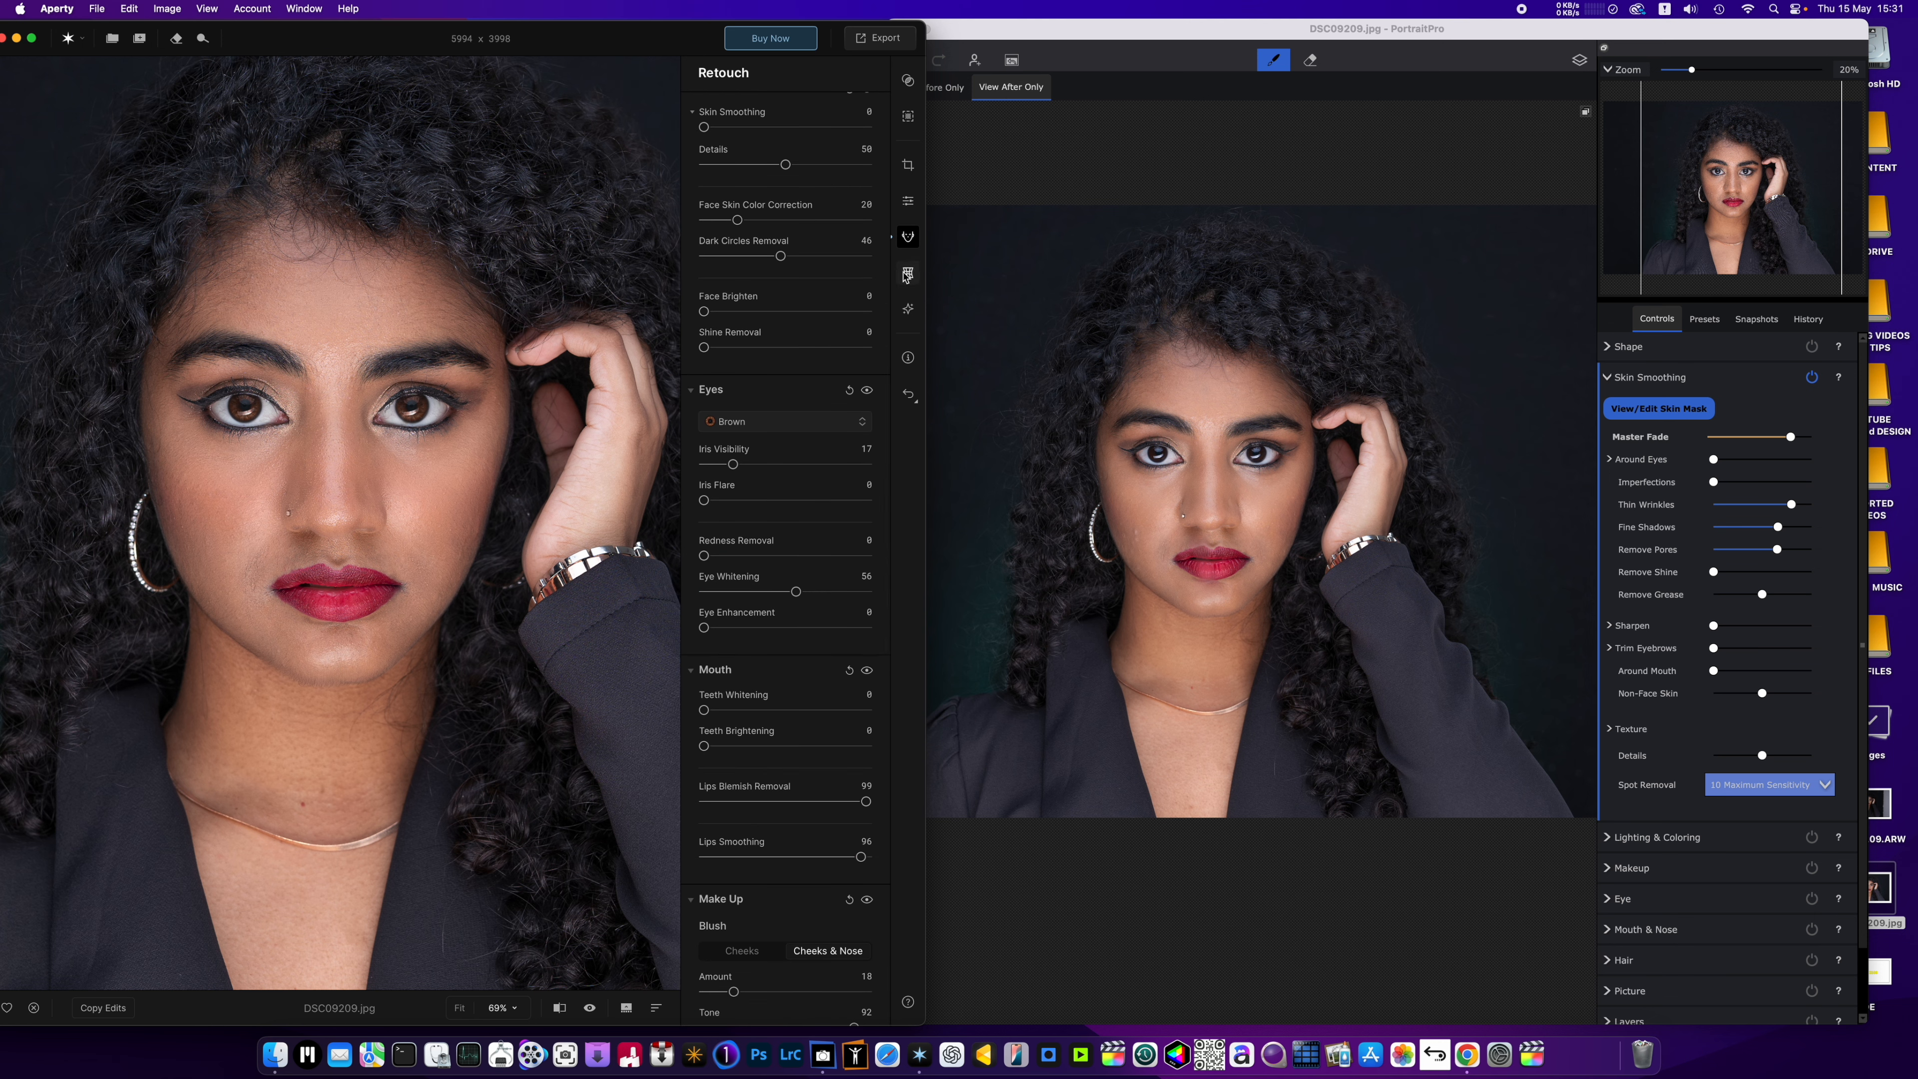
{"action": "left_click", "coordinate": [907, 275]}
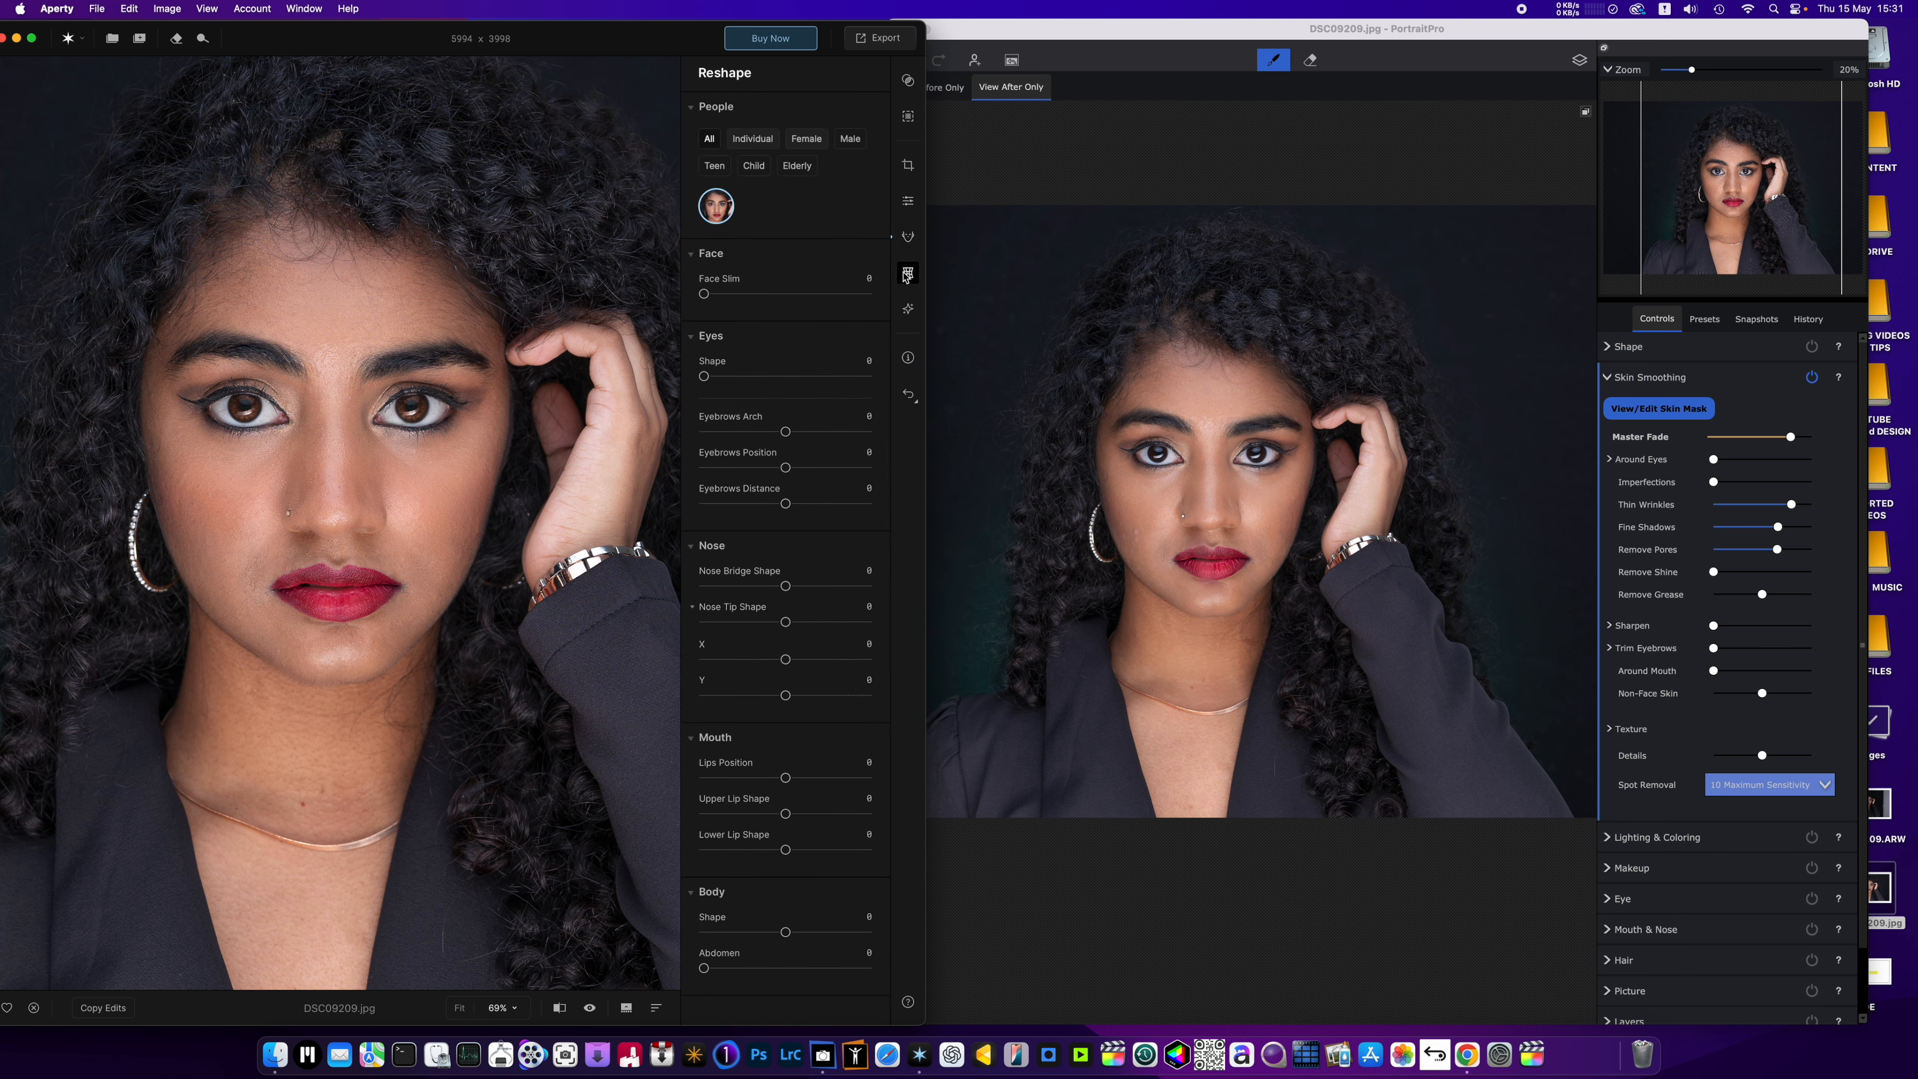
{"action": "left_click_drag", "start_coordinate": [705, 295], "coordinate": [880, 298]}
{"action": "left_click", "coordinate": [732, 294]}
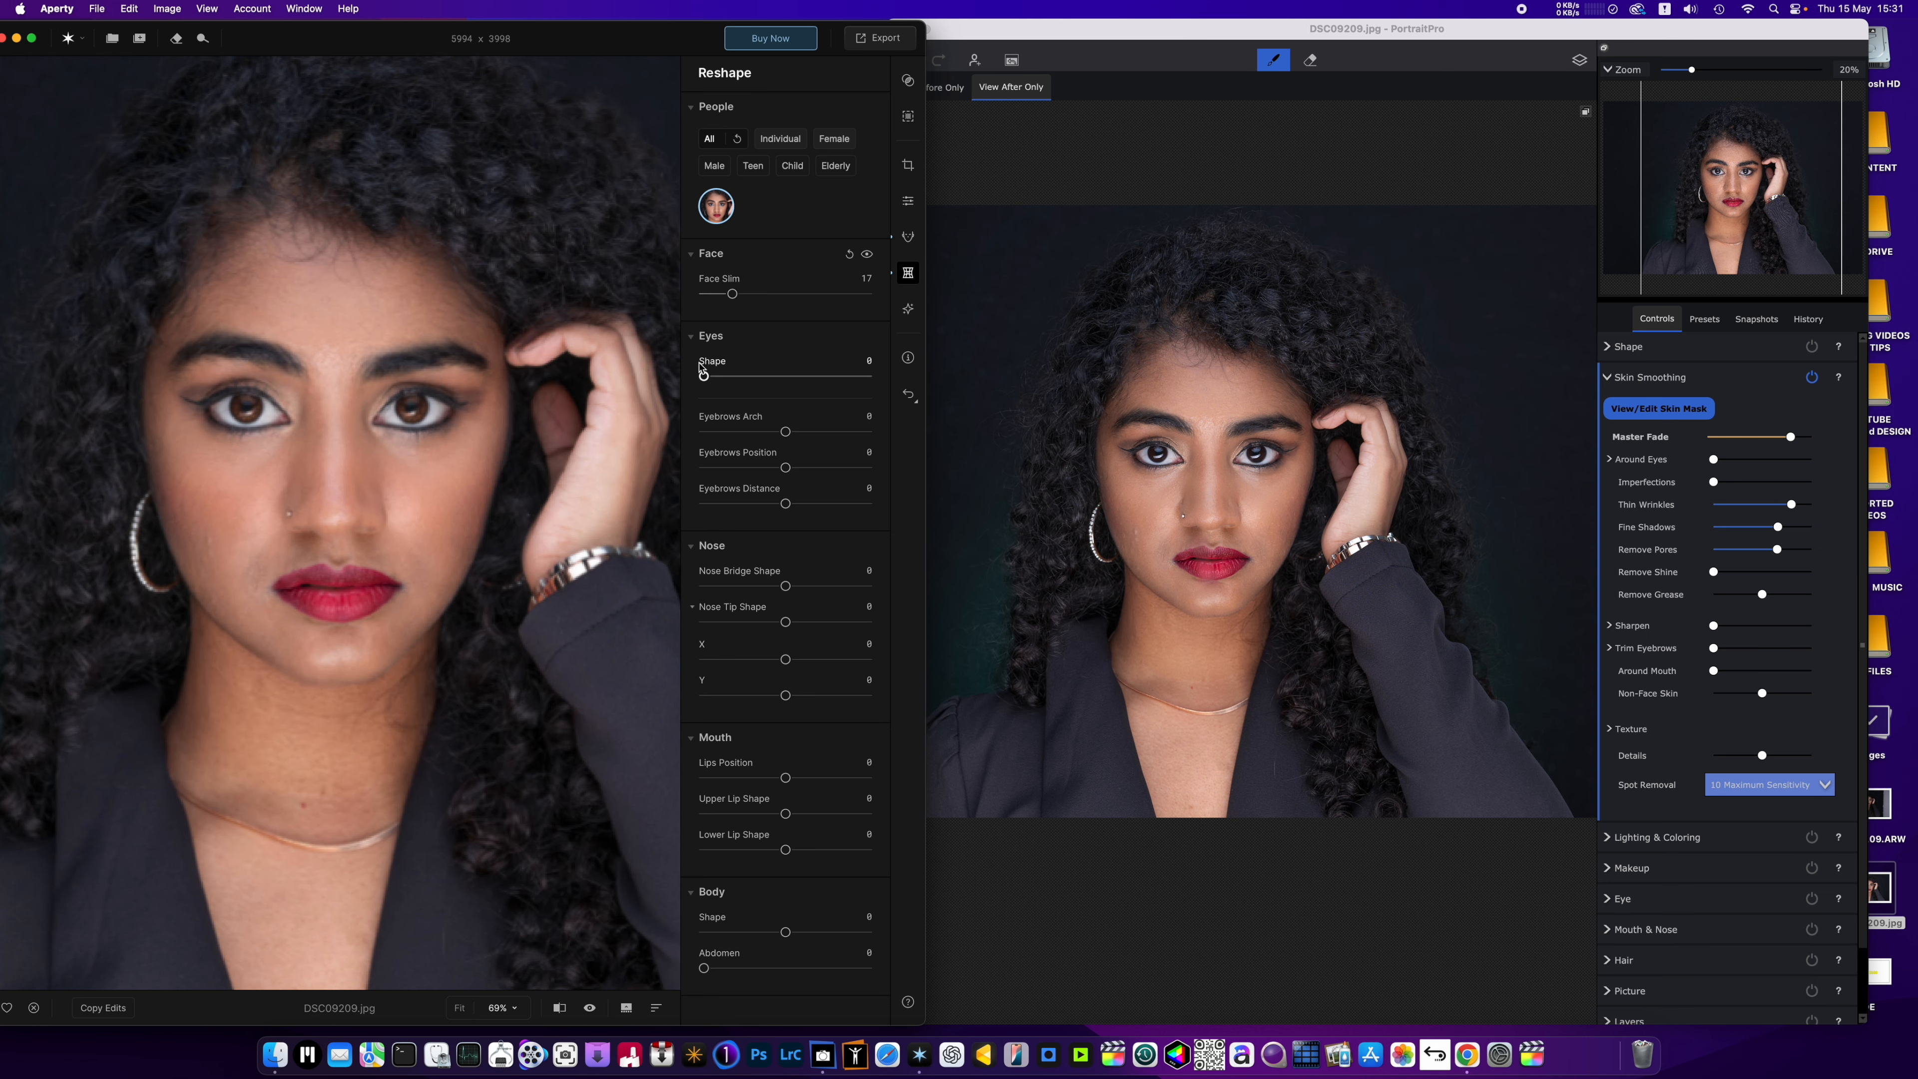
Try the eye Shape adjustment at 10, 43 and 8, and return it to 0.
{"action": "left_click_drag", "start_coordinate": [705, 377], "coordinate": [722, 387]}
{"action": "scroll", "coordinate": [316, 444], "scroll_direction": "up", "scroll_amount": 5}
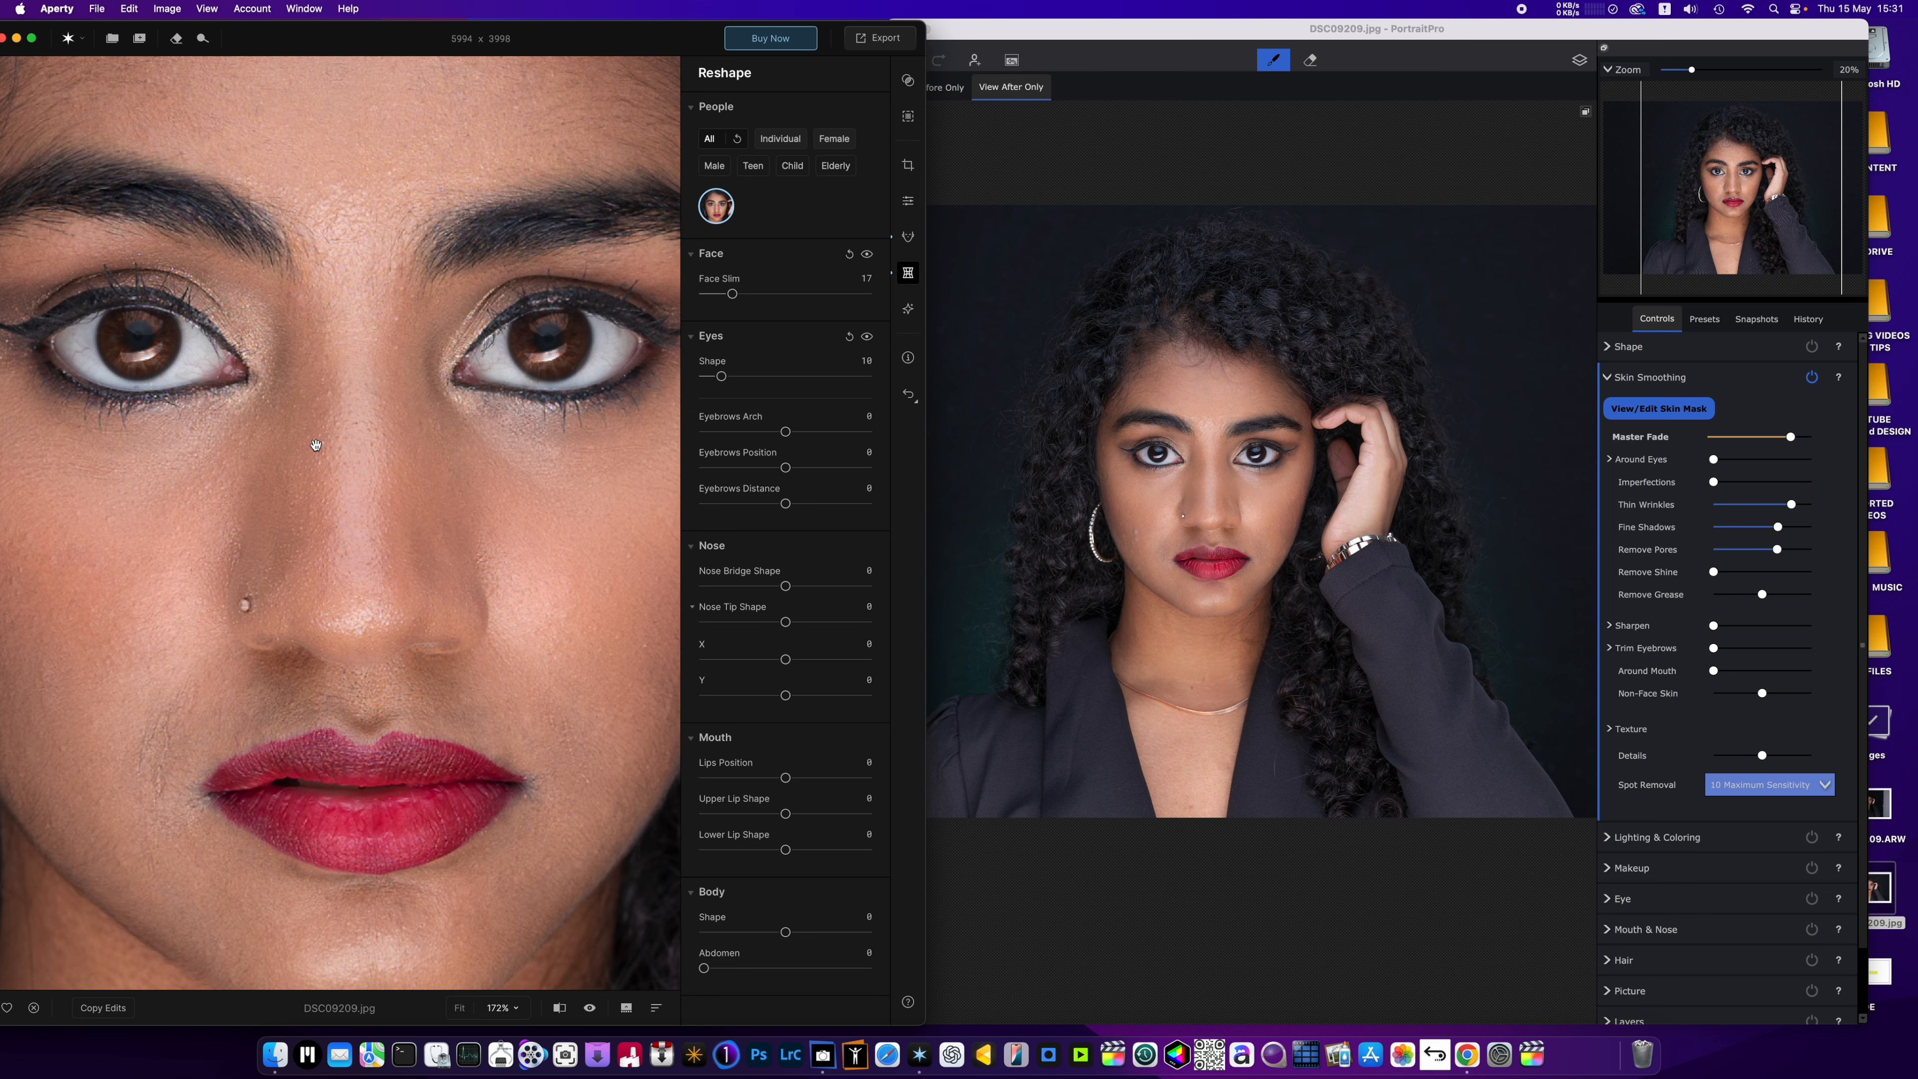
{"action": "scroll", "coordinate": [316, 444], "scroll_direction": "down", "scroll_amount": 5}
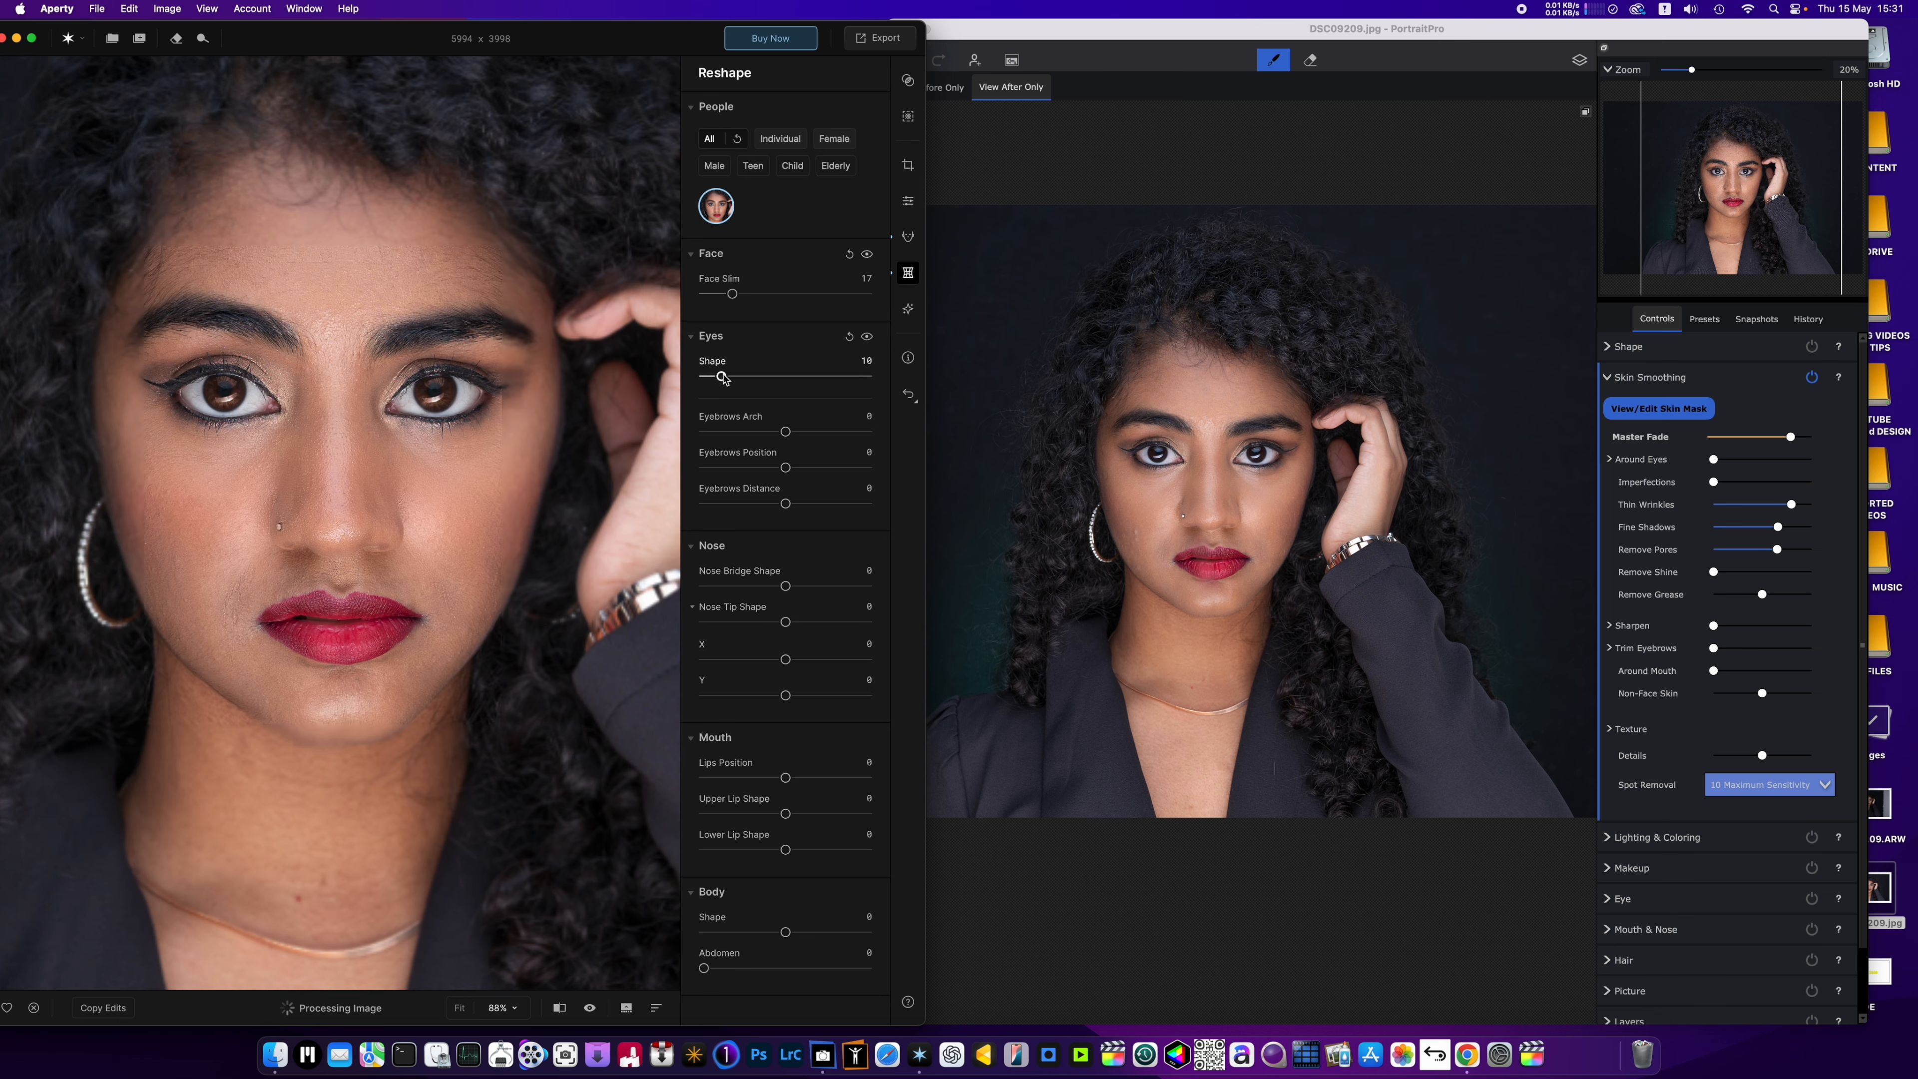
{"action": "left_click_drag", "start_coordinate": [722, 376], "coordinate": [775, 376]}
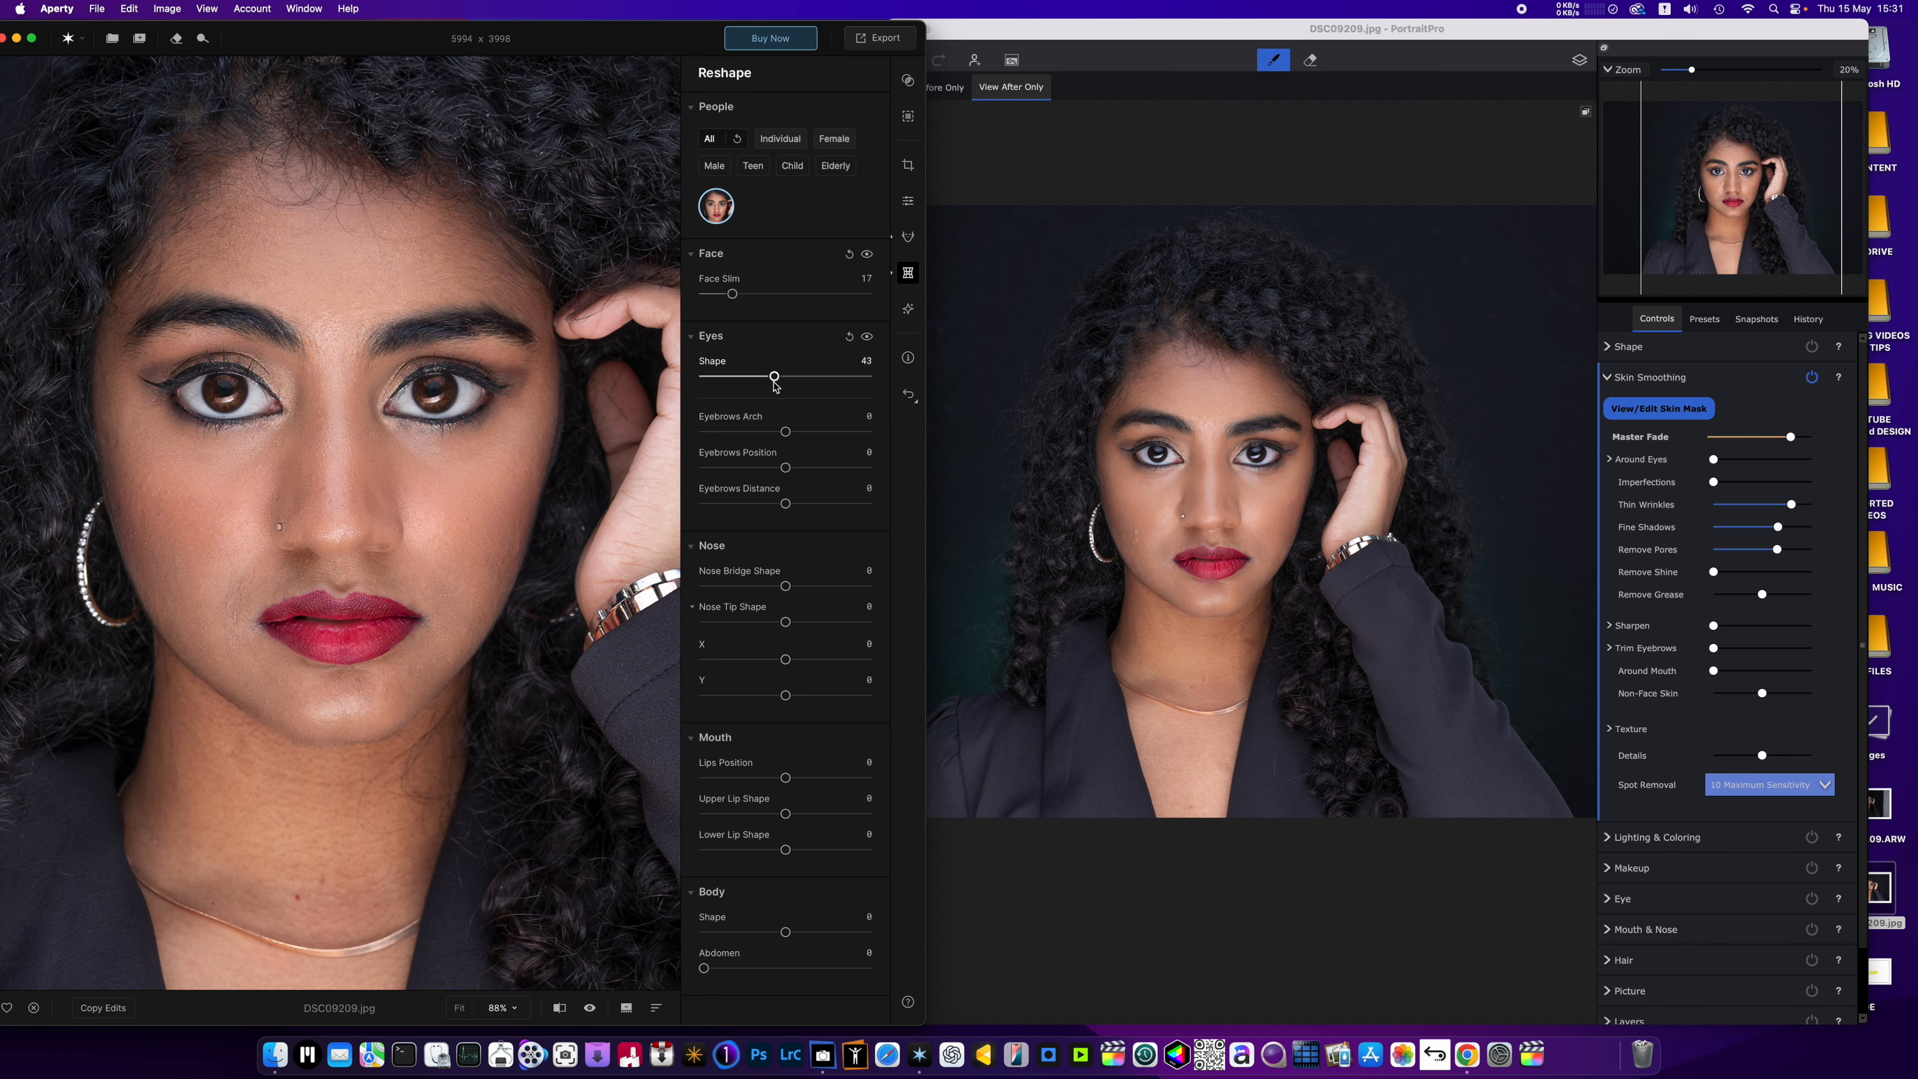
{"action": "left_click_drag", "start_coordinate": [774, 376], "coordinate": [718, 377]}
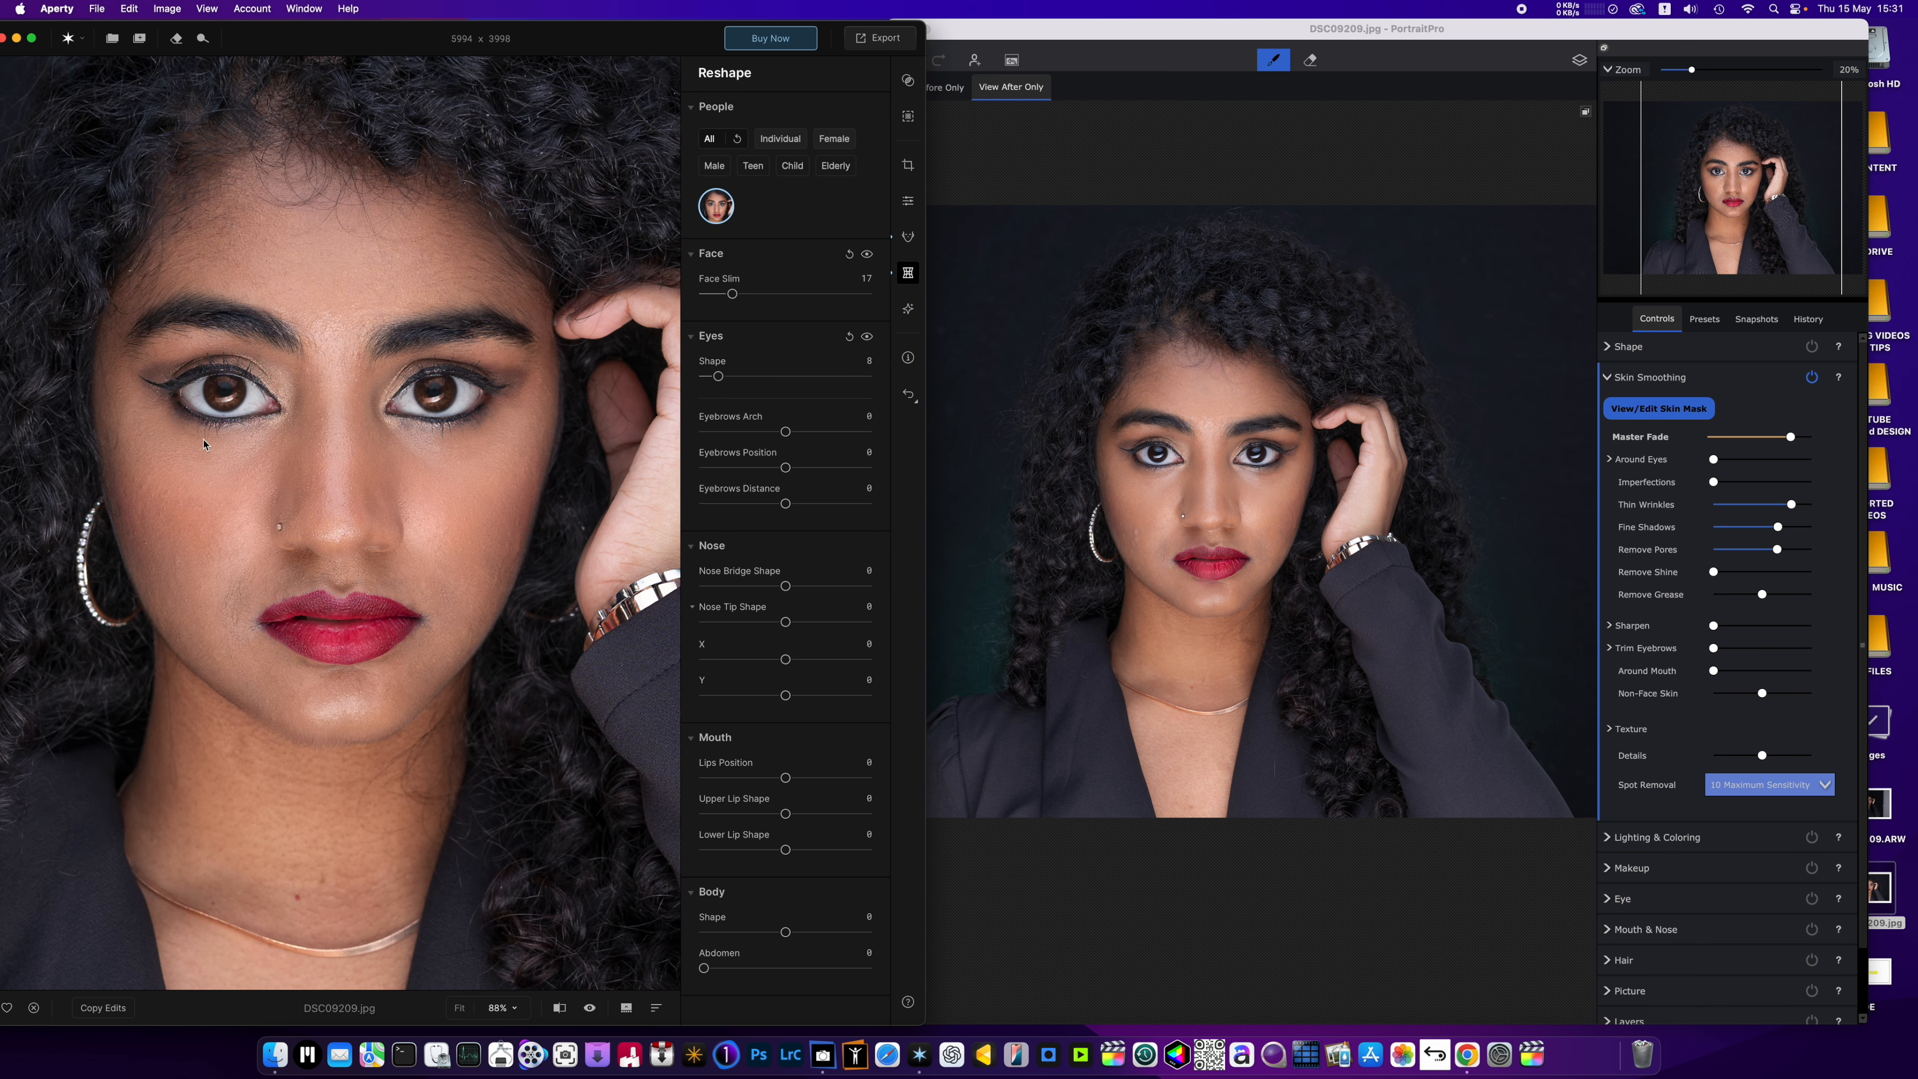
{"action": "left_click_drag", "start_coordinate": [718, 376], "coordinate": [624, 388]}
{"action": "scroll", "coordinate": [280, 408], "scroll_direction": "up", "scroll_amount": 3}
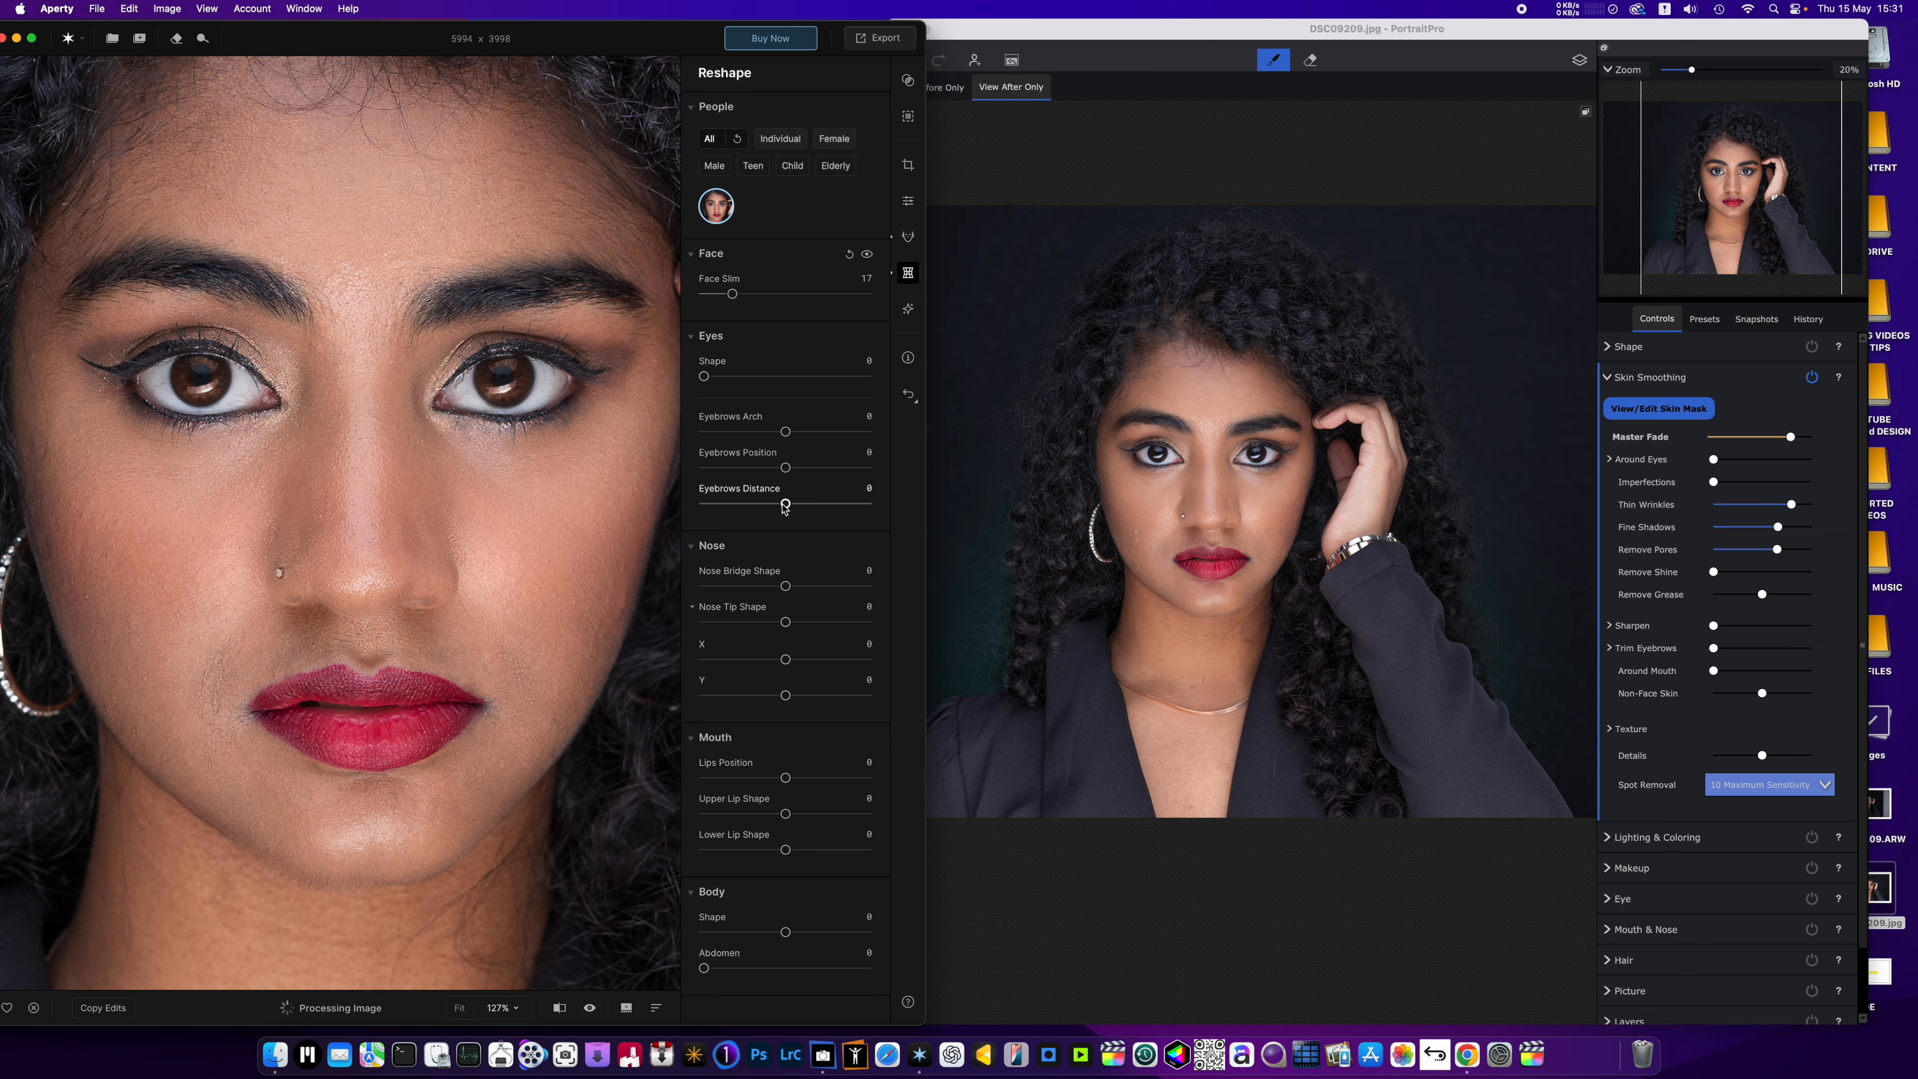
Try Eyebrows Distance at -81 and set it to 4.
{"action": "left_click_drag", "start_coordinate": [785, 504], "coordinate": [718, 504]}
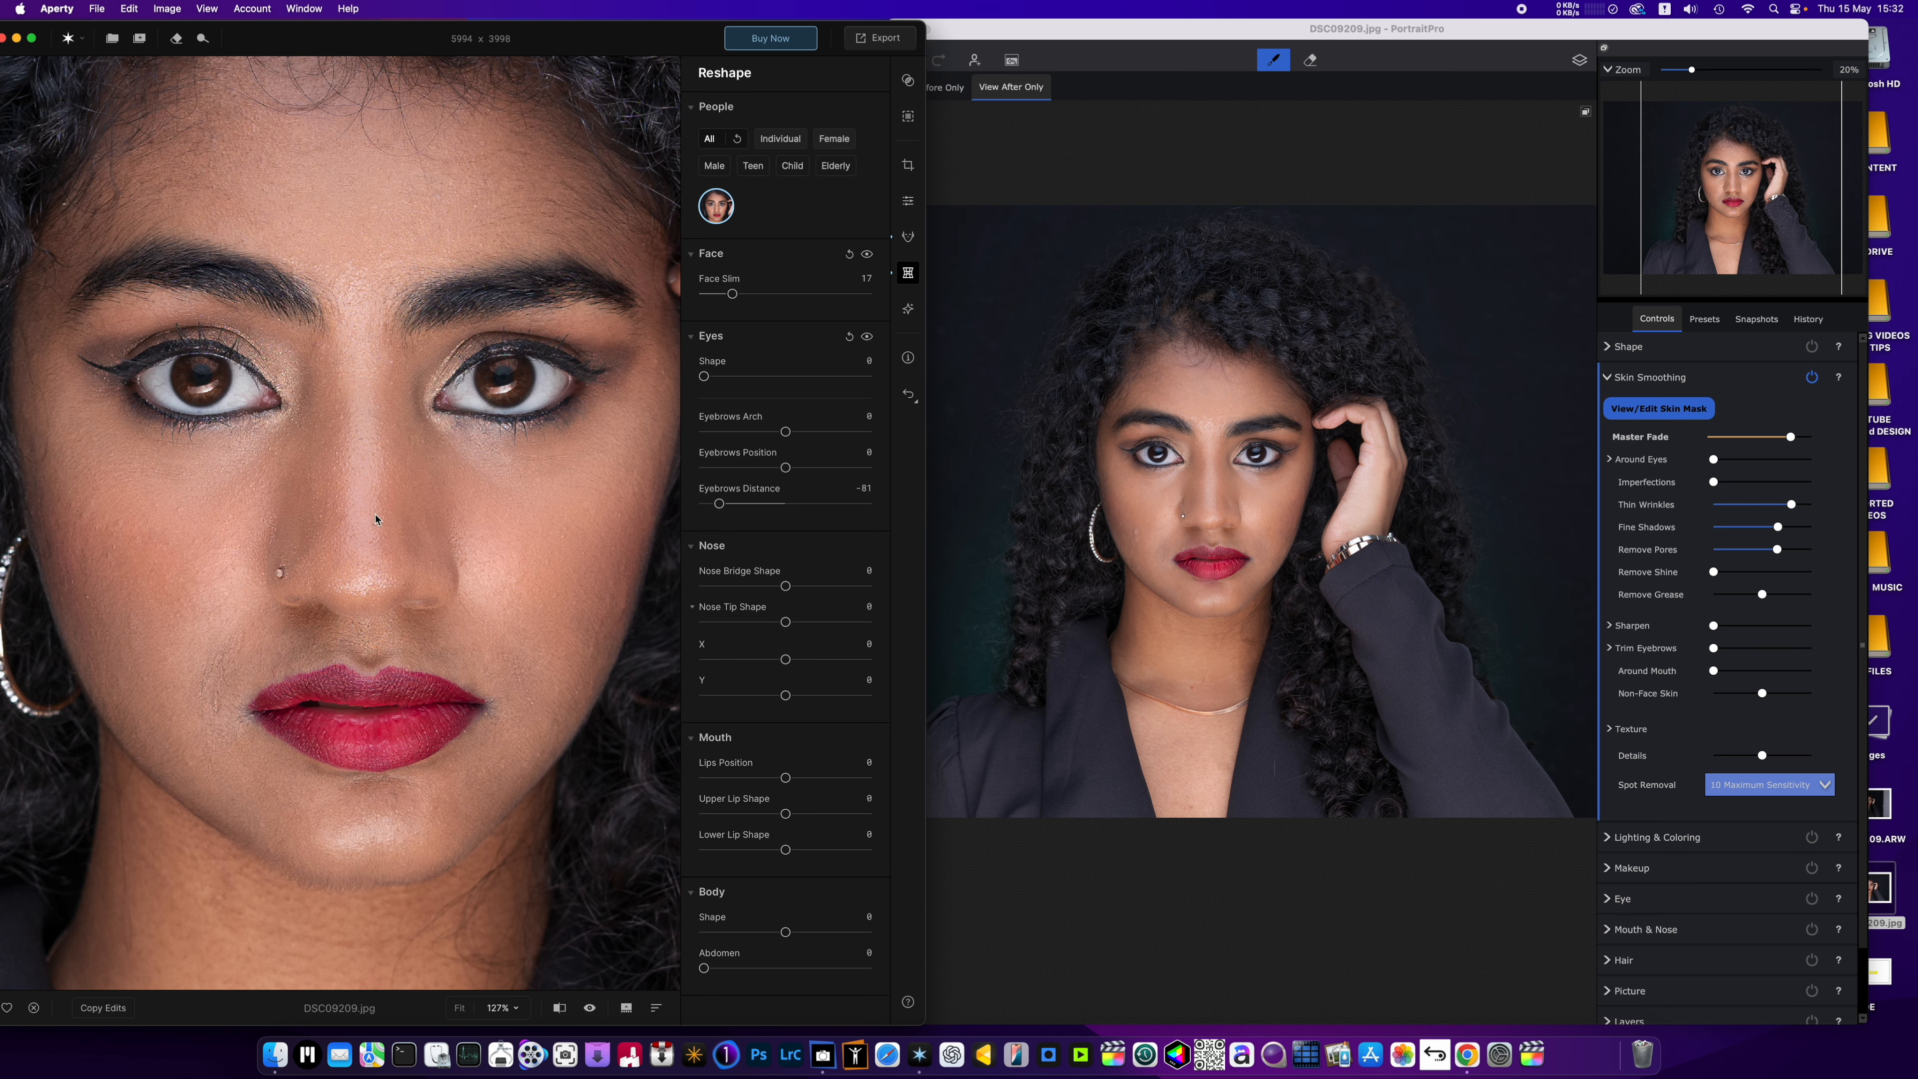
{"action": "scroll", "coordinate": [592, 549], "scroll_direction": "down", "scroll_amount": 5}
{"action": "left_click_drag", "start_coordinate": [719, 504], "coordinate": [790, 504]}
Set Nose Bridge Shape to -100 and examine the nose at different magnifications.
{"action": "left_click_drag", "start_coordinate": [785, 585], "coordinate": [659, 607]}
{"action": "scroll", "coordinate": [350, 545], "scroll_direction": "up", "scroll_amount": 3}
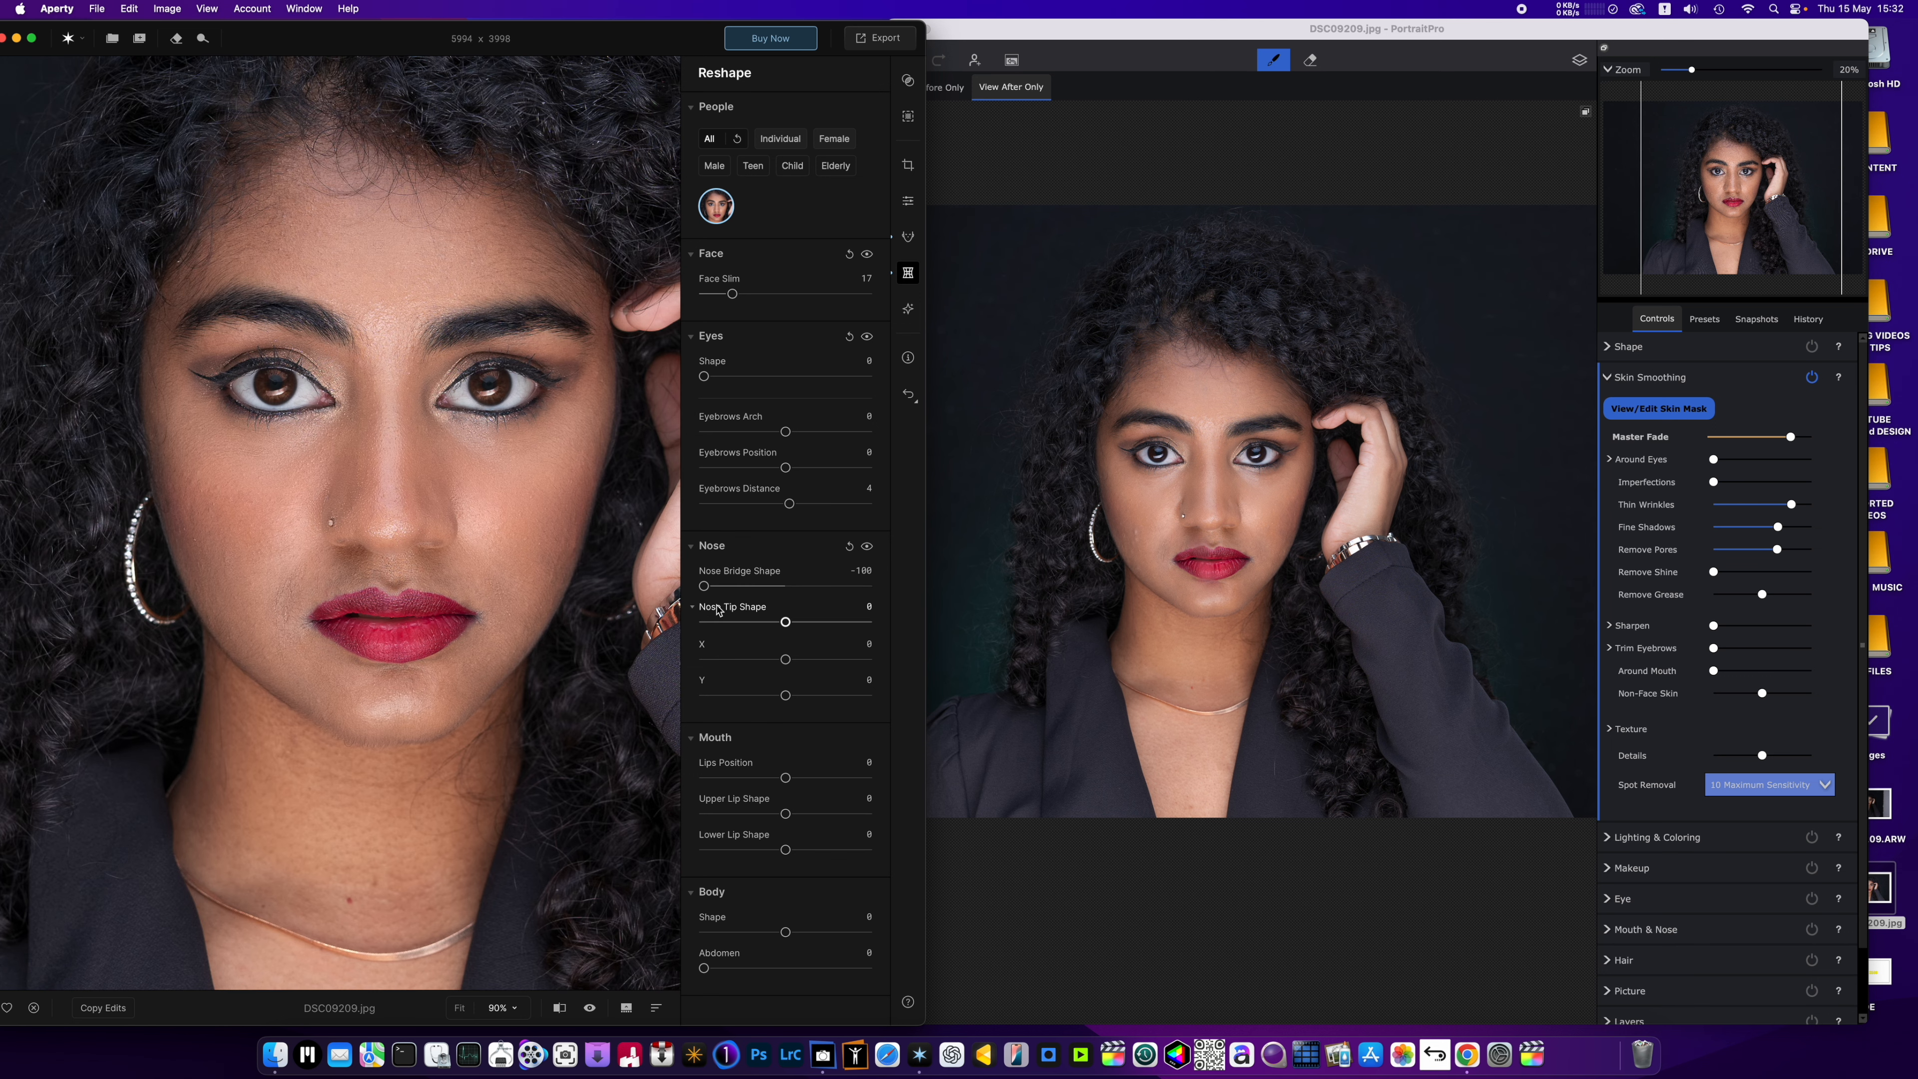
{"action": "scroll", "coordinate": [501, 582], "scroll_direction": "down", "scroll_amount": 2}
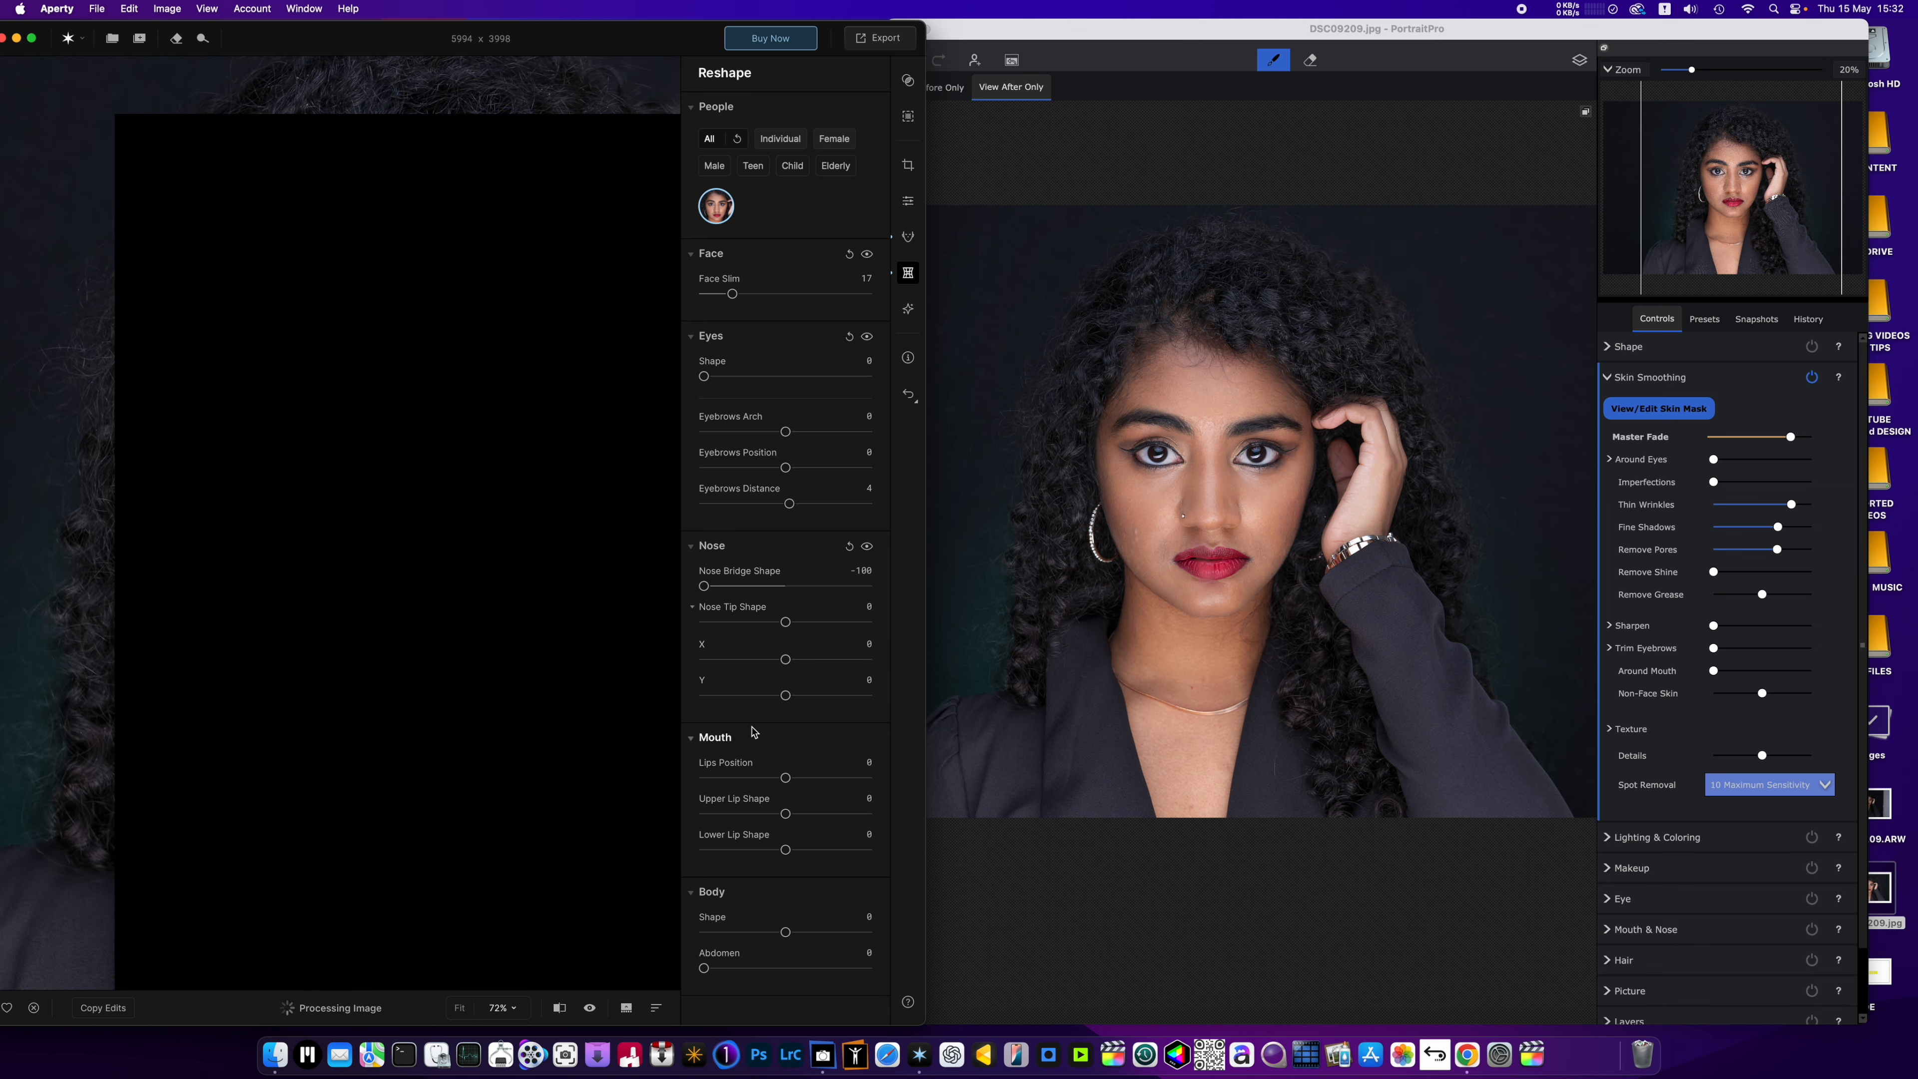
{"action": "scroll", "coordinate": [443, 654], "scroll_direction": "down", "scroll_amount": 2}
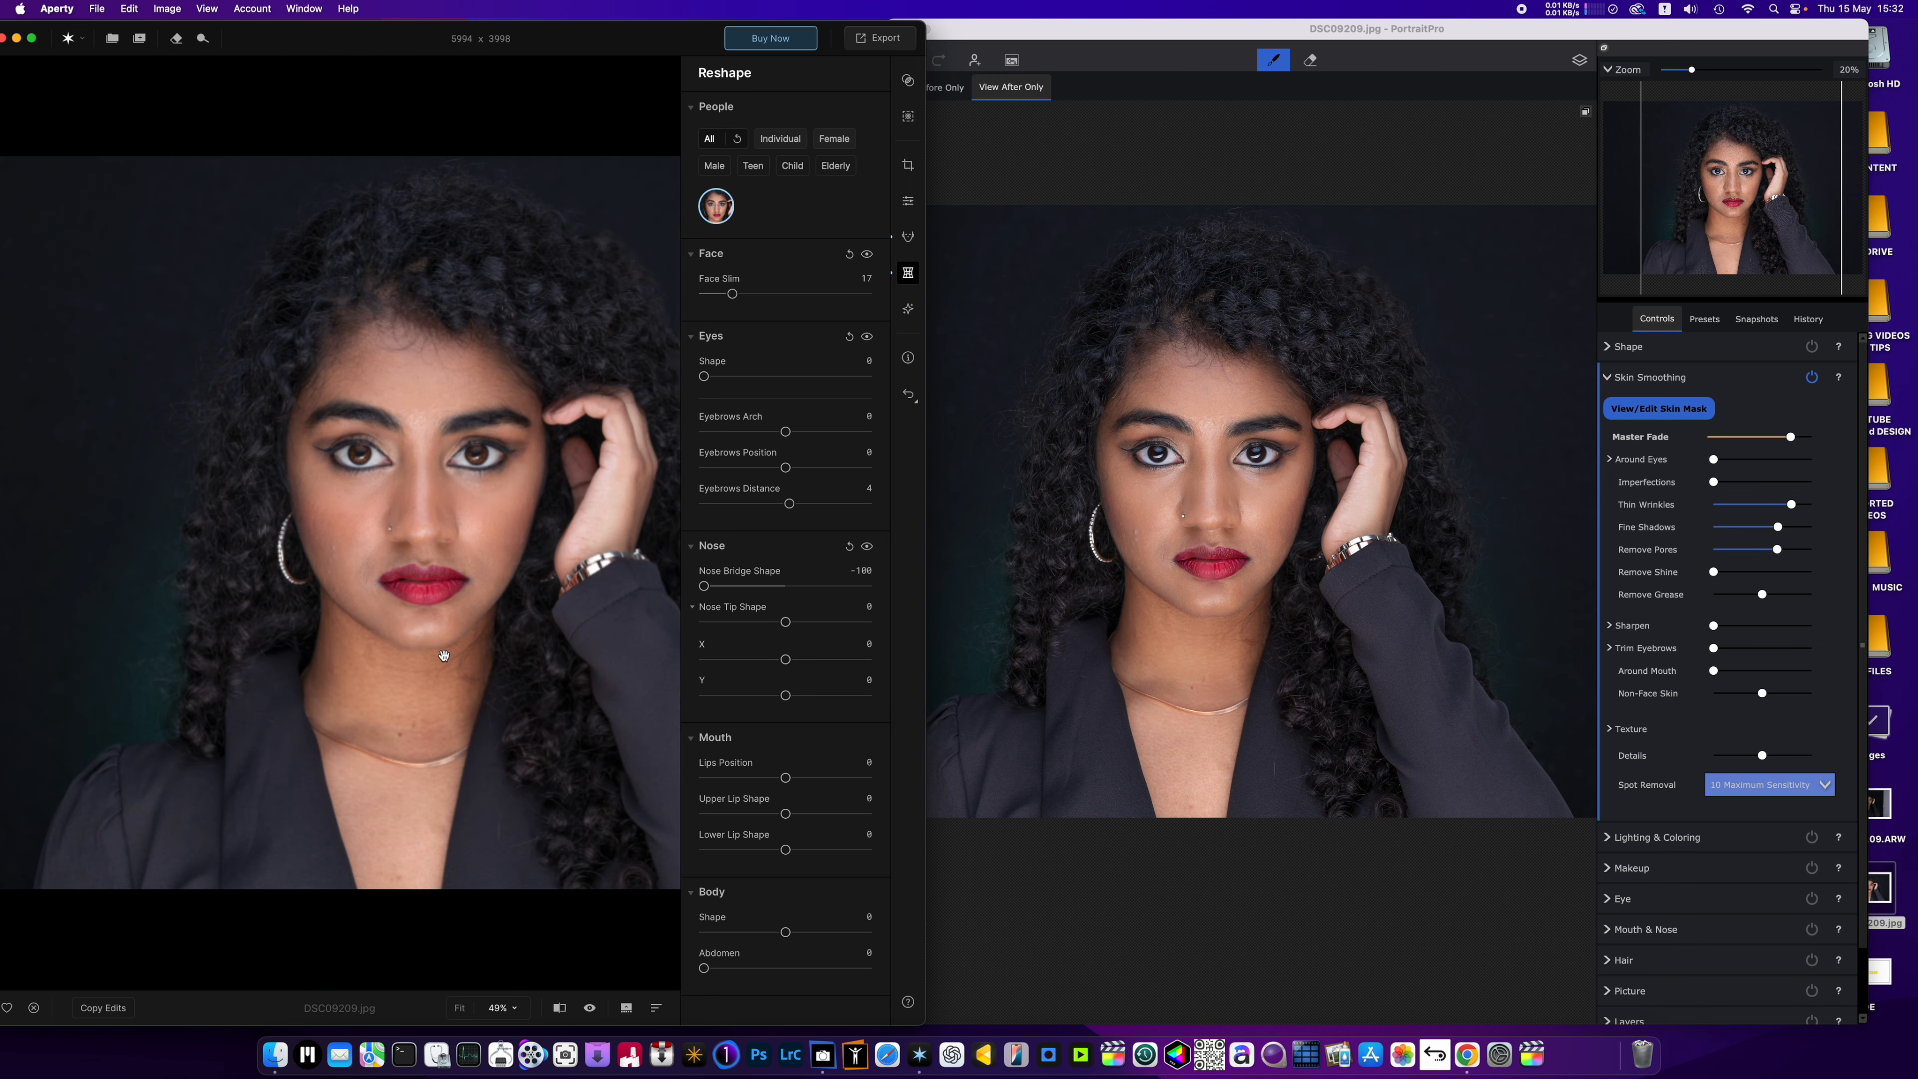
{"action": "scroll", "coordinate": [443, 654], "scroll_direction": "up", "scroll_amount": 3}
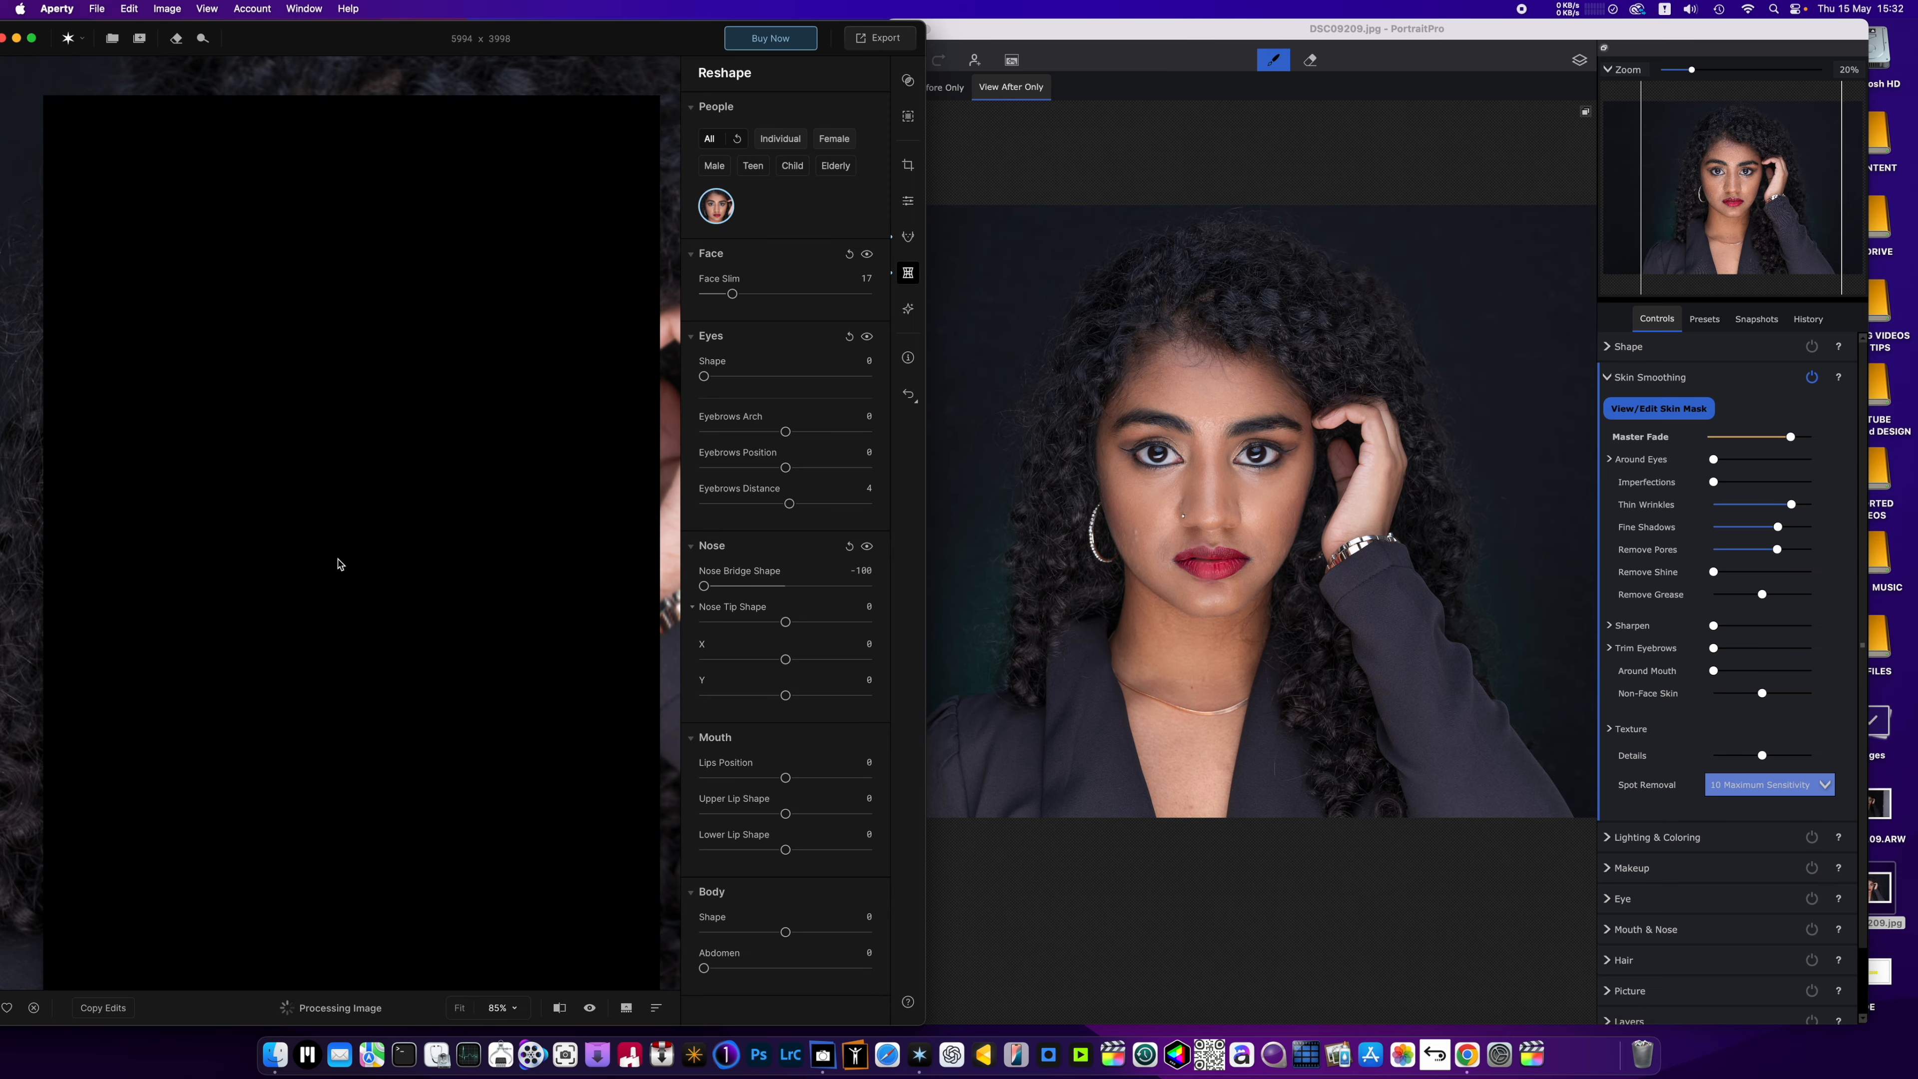
{"action": "scroll", "coordinate": [338, 558], "scroll_direction": "down", "scroll_amount": 5}
{"action": "scroll", "coordinate": [338, 558], "scroll_direction": "up", "scroll_amount": 4}
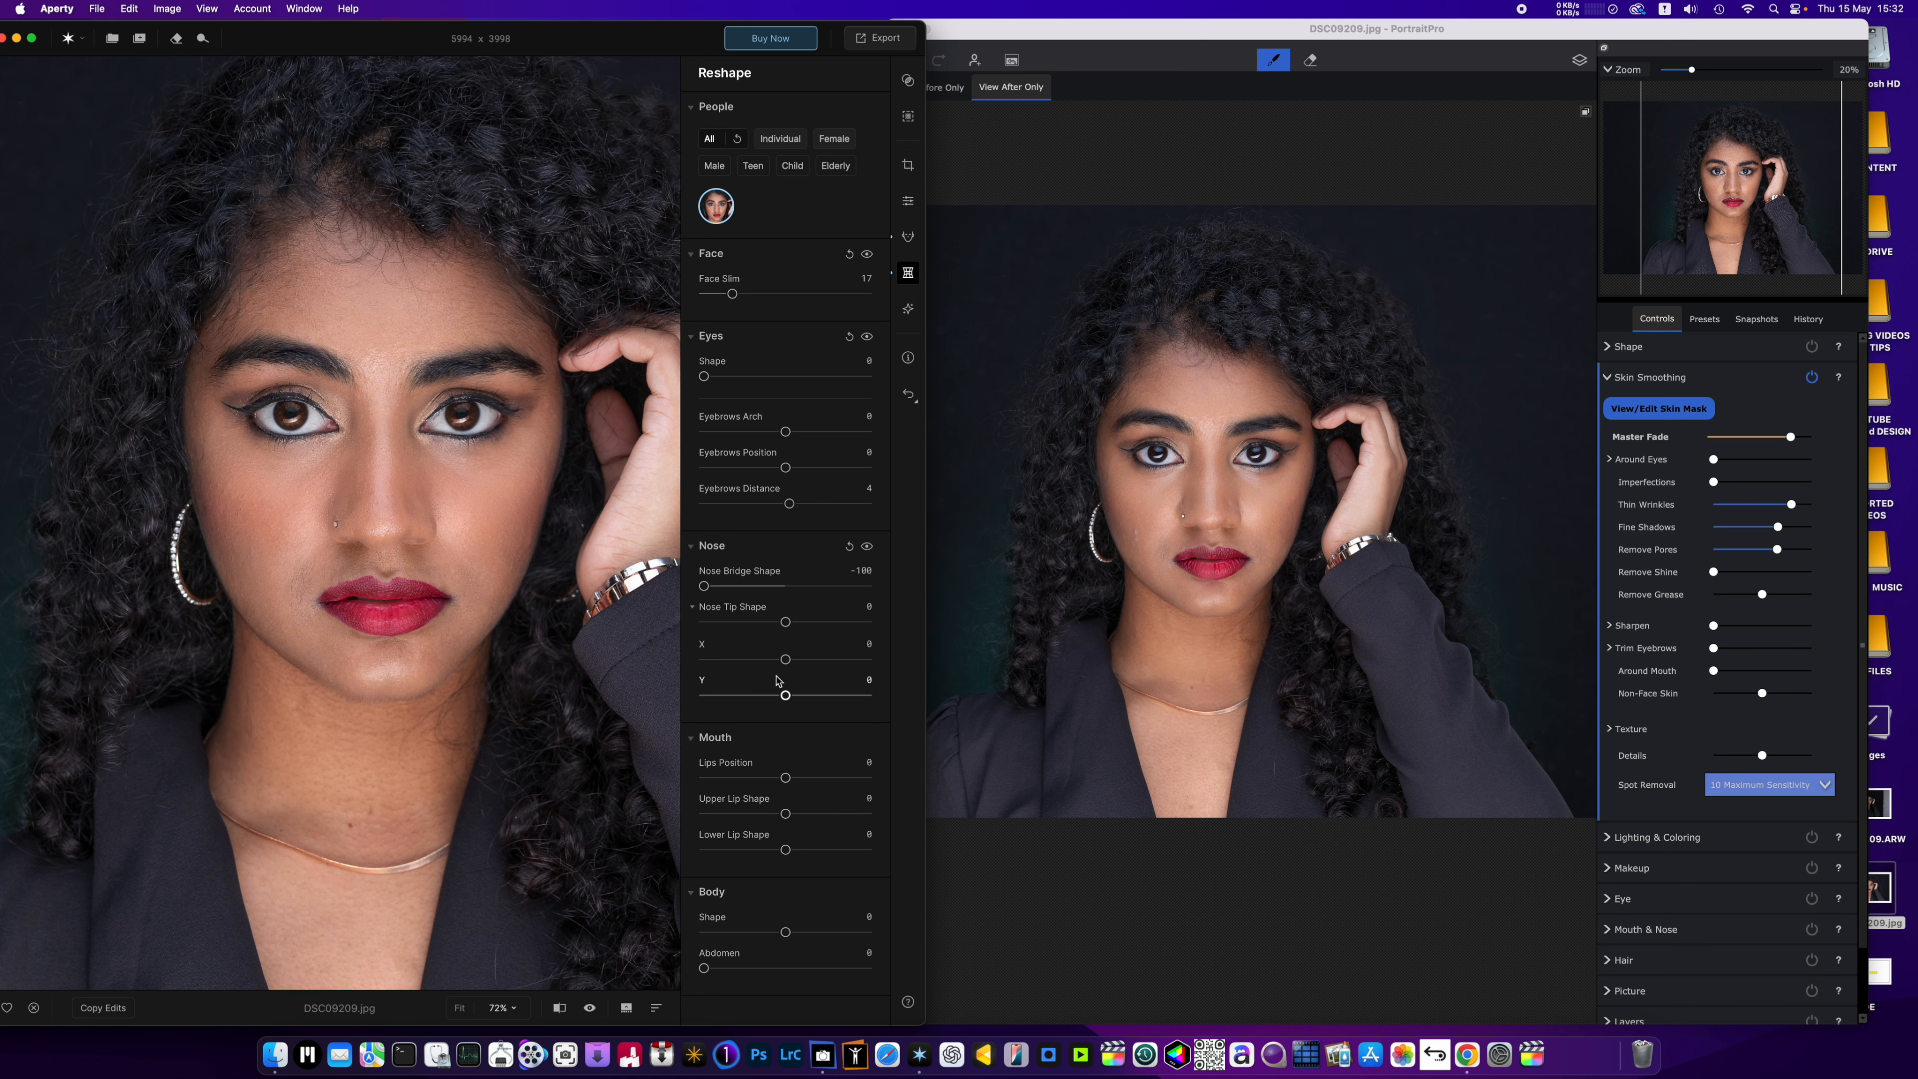
Set Lips Position to -2 and Upper Lip Shape to 2, and compare the portrait with its unedited version.
{"action": "mouse_move", "coordinate": [785, 814]}
{"action": "left_mouse_down"}
{"action": "mouse_move", "coordinate": [864, 829]}
{"action": "mouse_move", "coordinate": [762, 816]}
{"action": "mouse_move", "coordinate": [793, 816]}
{"action": "mouse_move", "coordinate": [713, 779]}
{"action": "mouse_move", "coordinate": [655, 788]}
{"action": "mouse_move", "coordinate": [836, 788]}
{"action": "mouse_move", "coordinate": [784, 784]}
{"action": "left_mouse_up"}
{"action": "scroll", "coordinate": [323, 430], "scroll_direction": "down", "scroll_amount": 5}
{"action": "scroll", "coordinate": [323, 499], "scroll_direction": "up", "scroll_amount": 5}
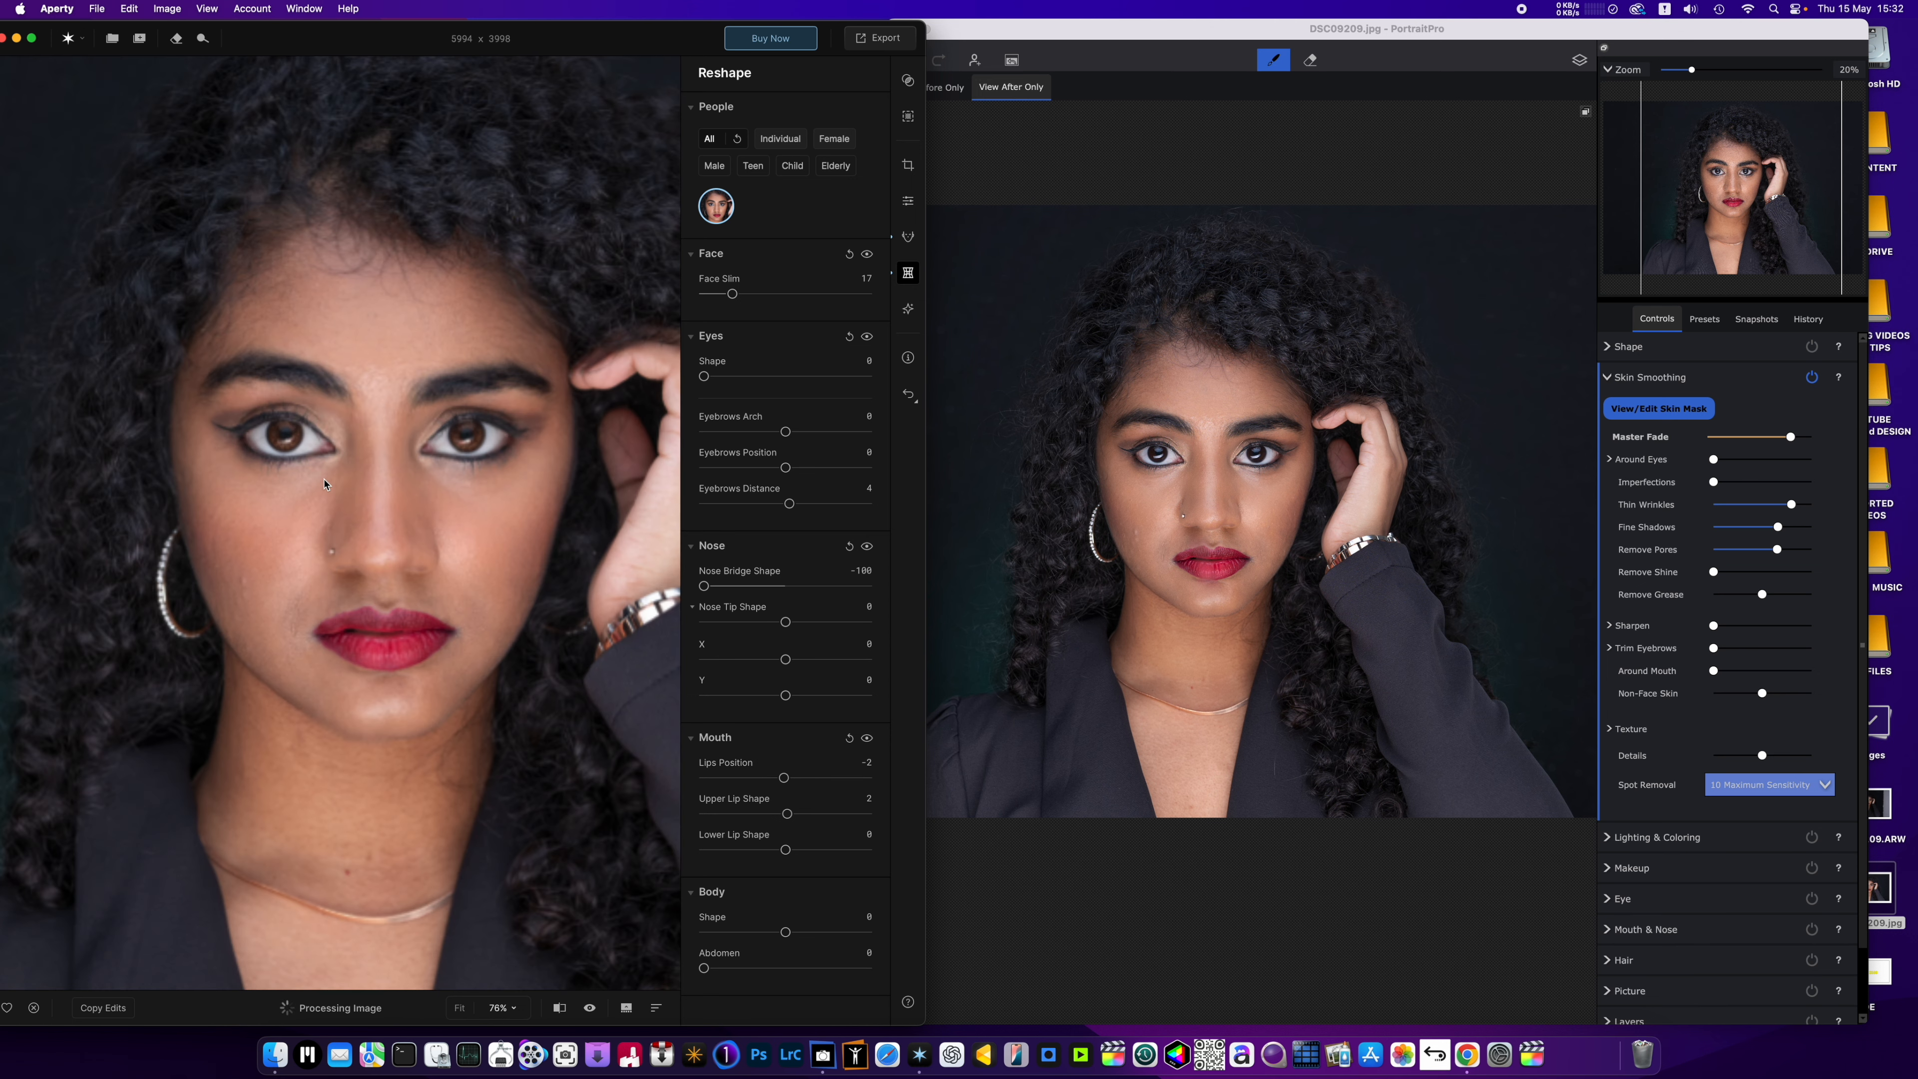
{"action": "scroll", "coordinate": [361, 509], "scroll_direction": "down", "scroll_amount": 2}
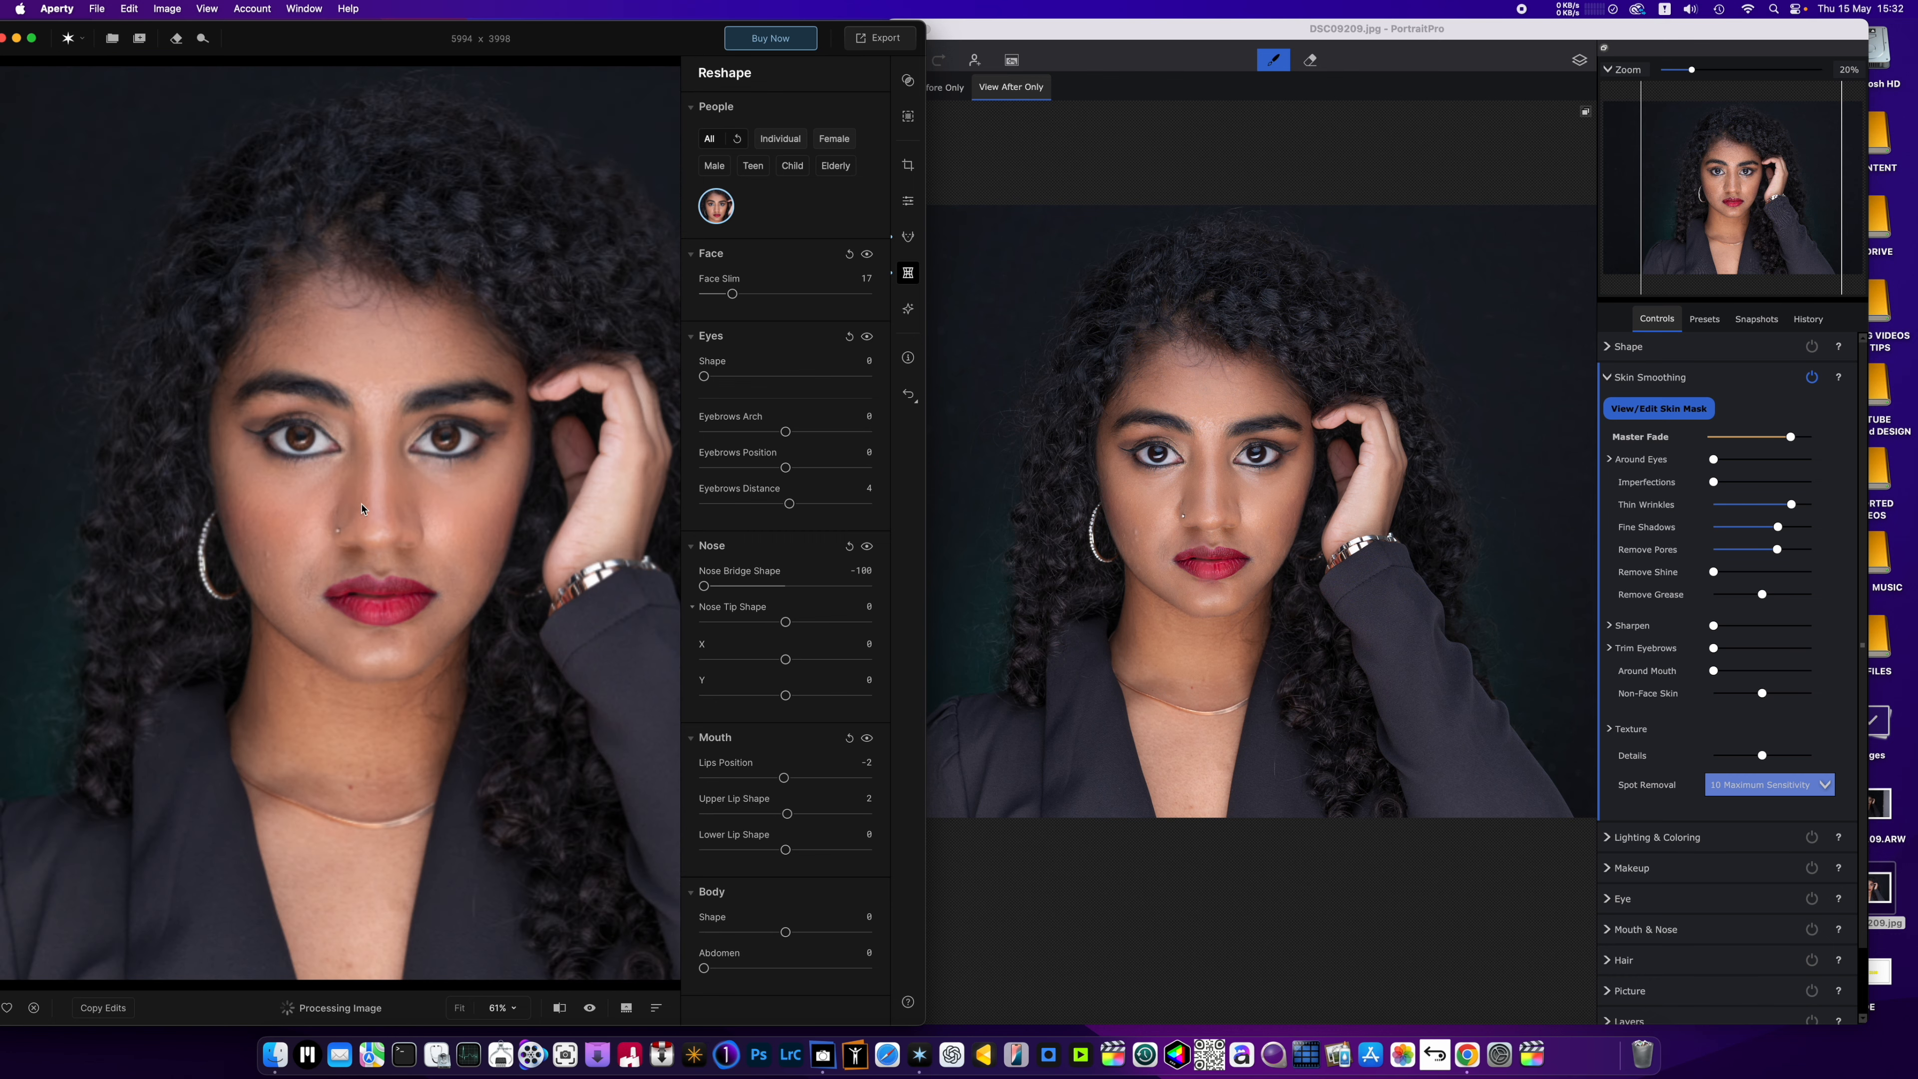
{"action": "left_click", "coordinate": [589, 1010]}
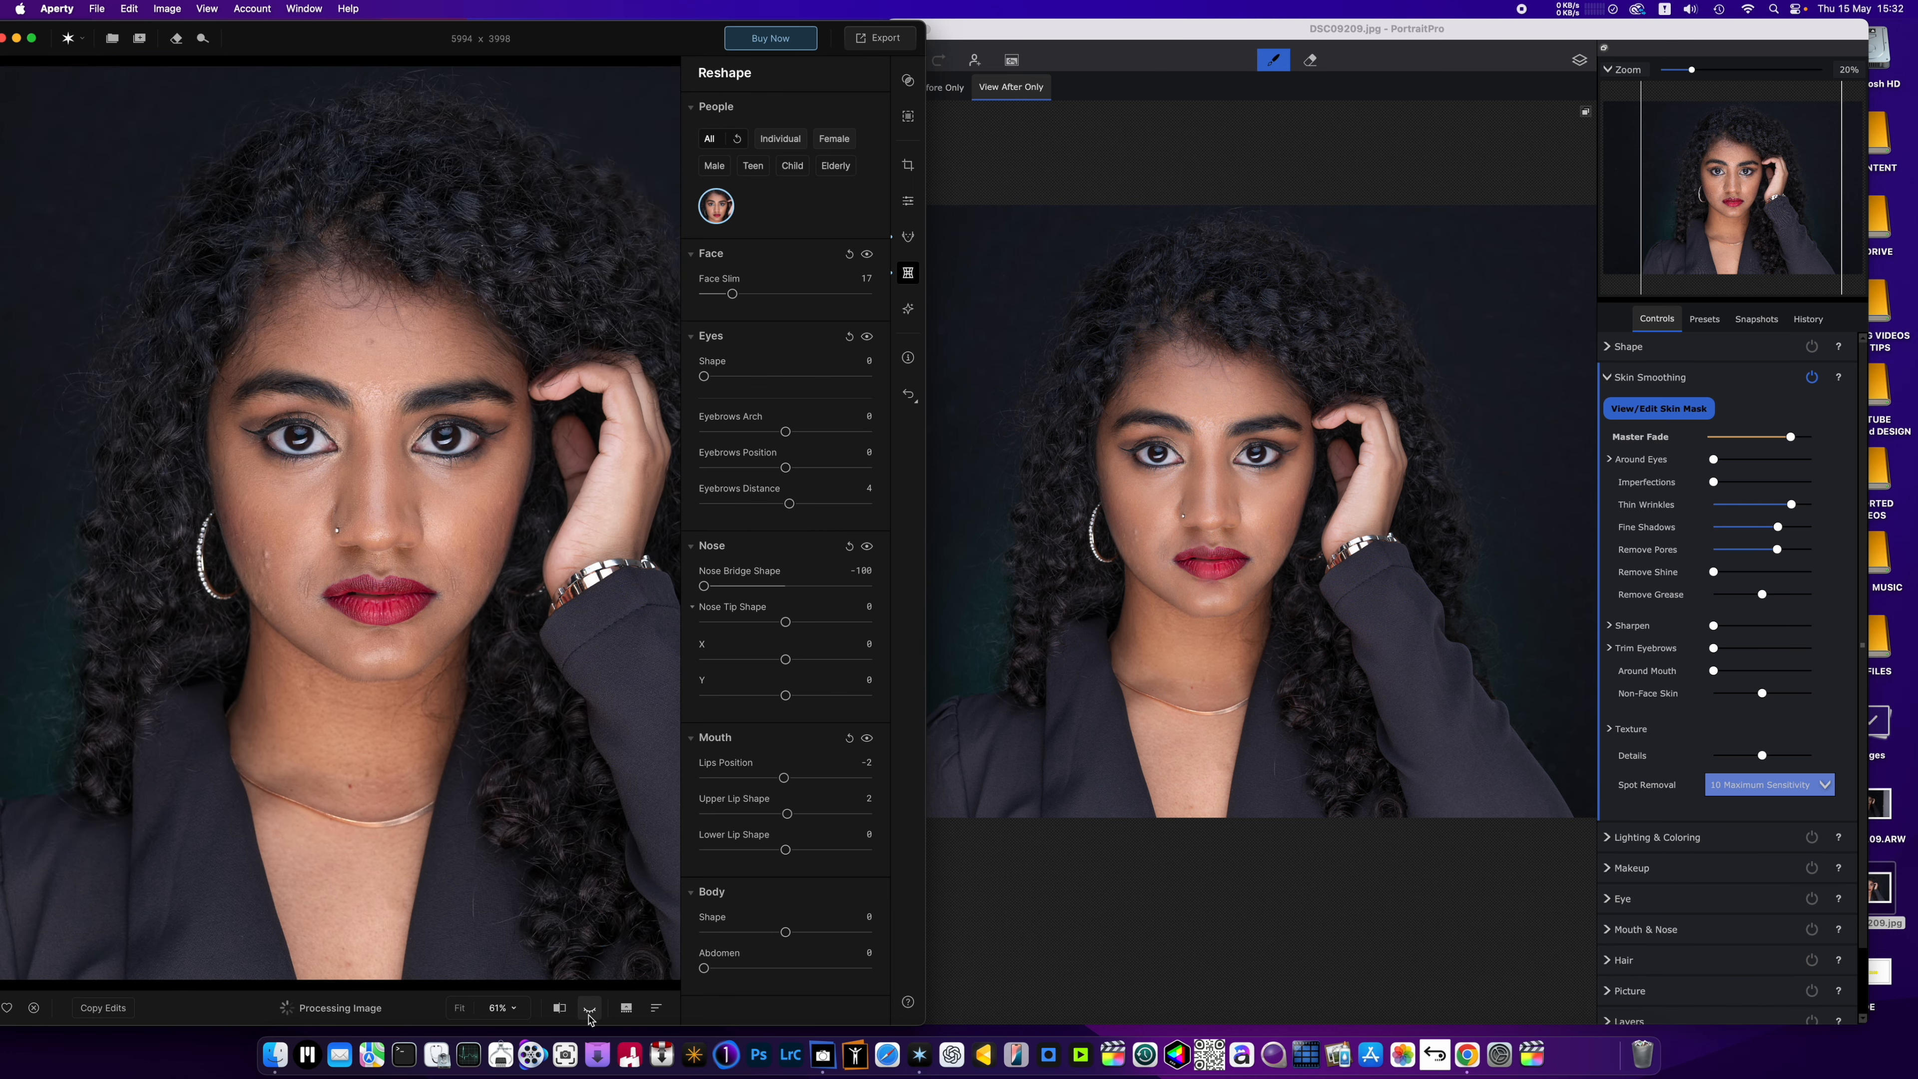
{"action": "left_click", "coordinate": [590, 1009]}
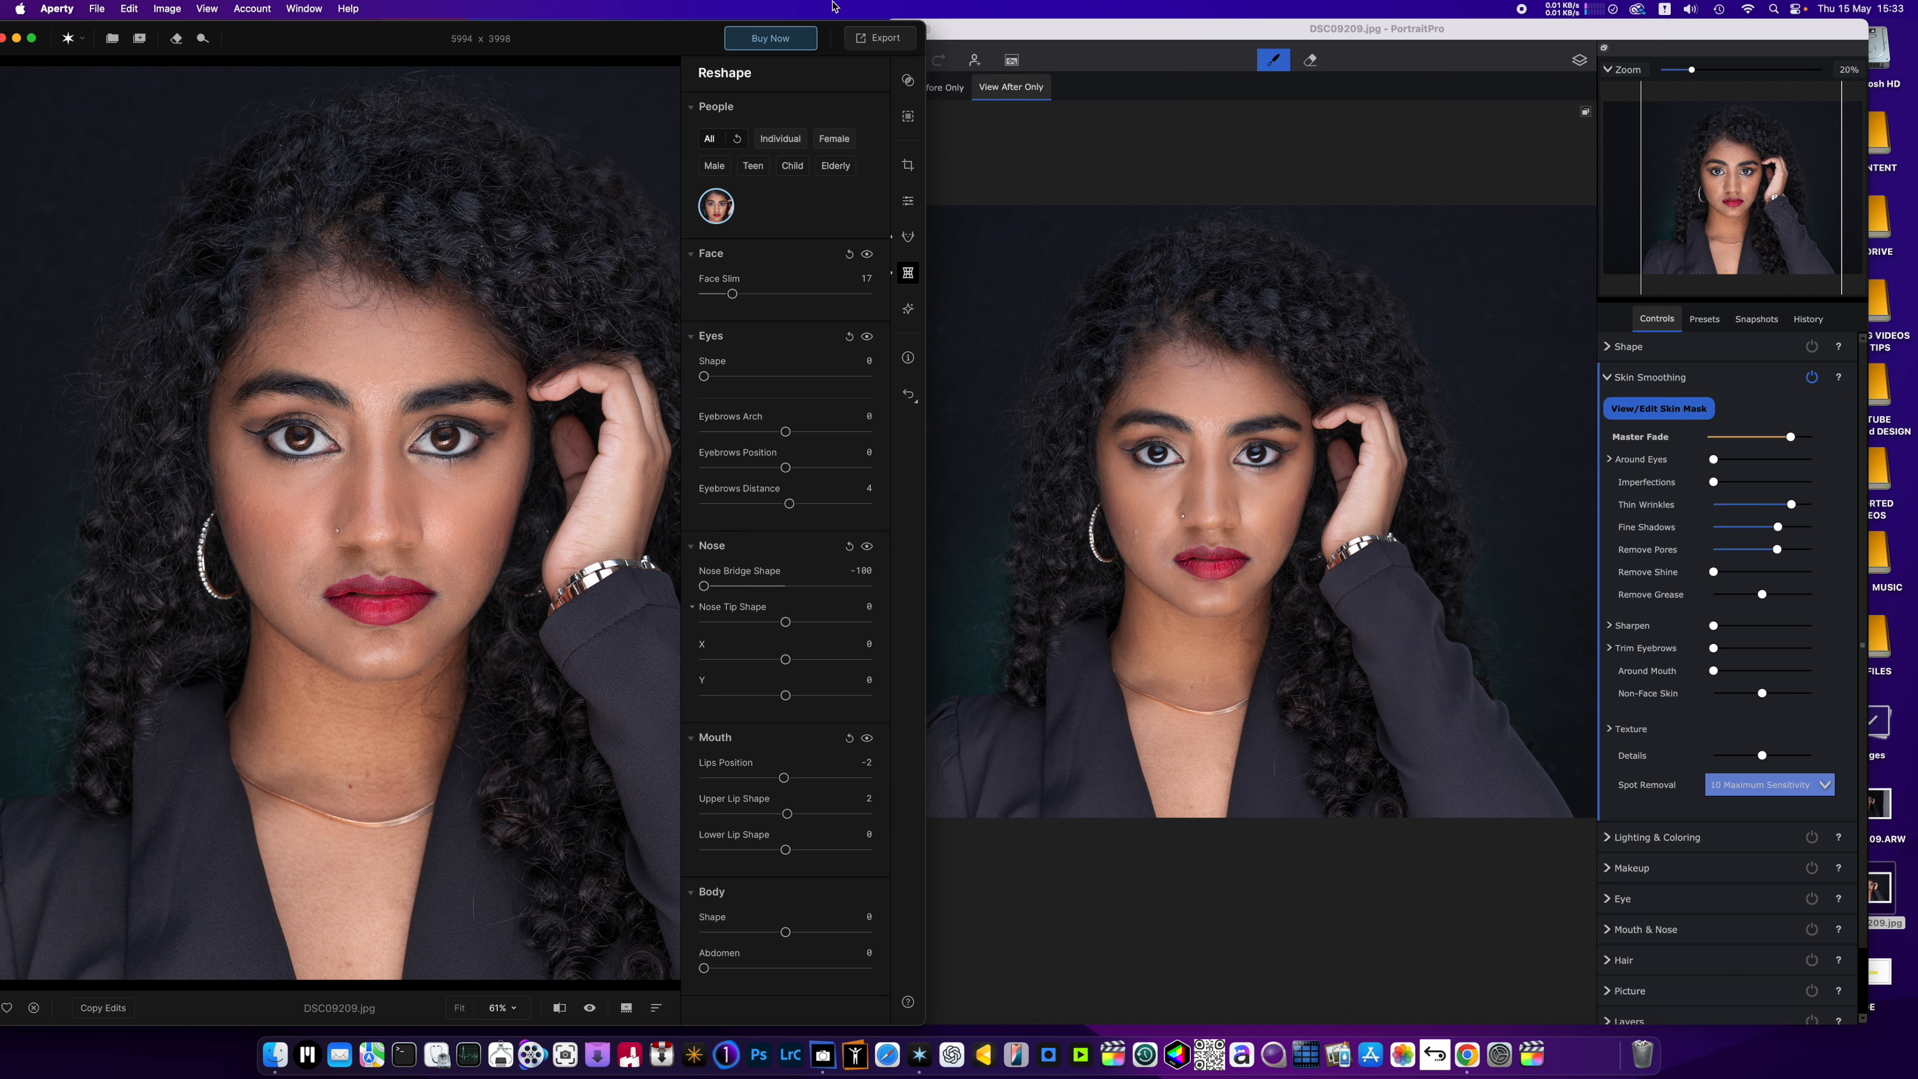
Export the retouched portrait to the Desktop as a JPEG named DSC09209 at Quality 100, and dismiss the purchase offer.
{"action": "left_click", "coordinate": [871, 39]}
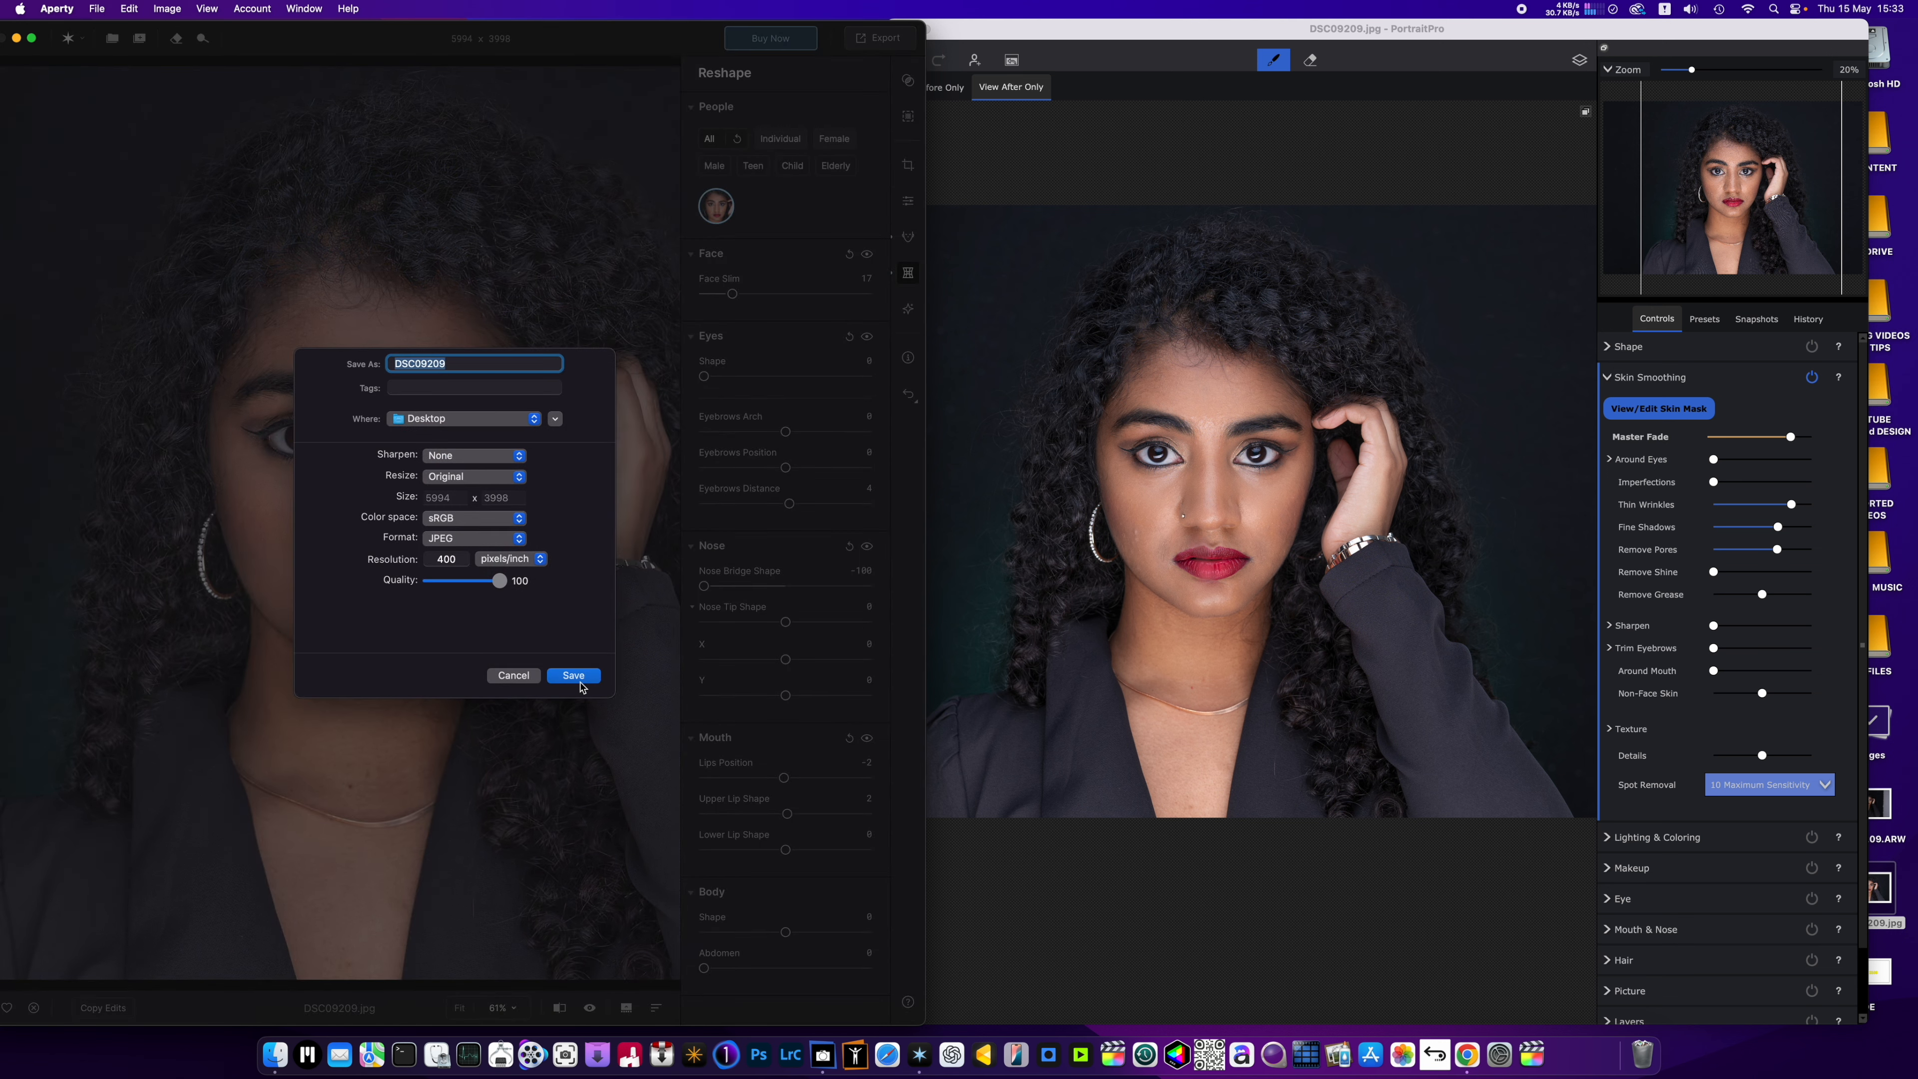
{"action": "left_click", "coordinate": [574, 676]}
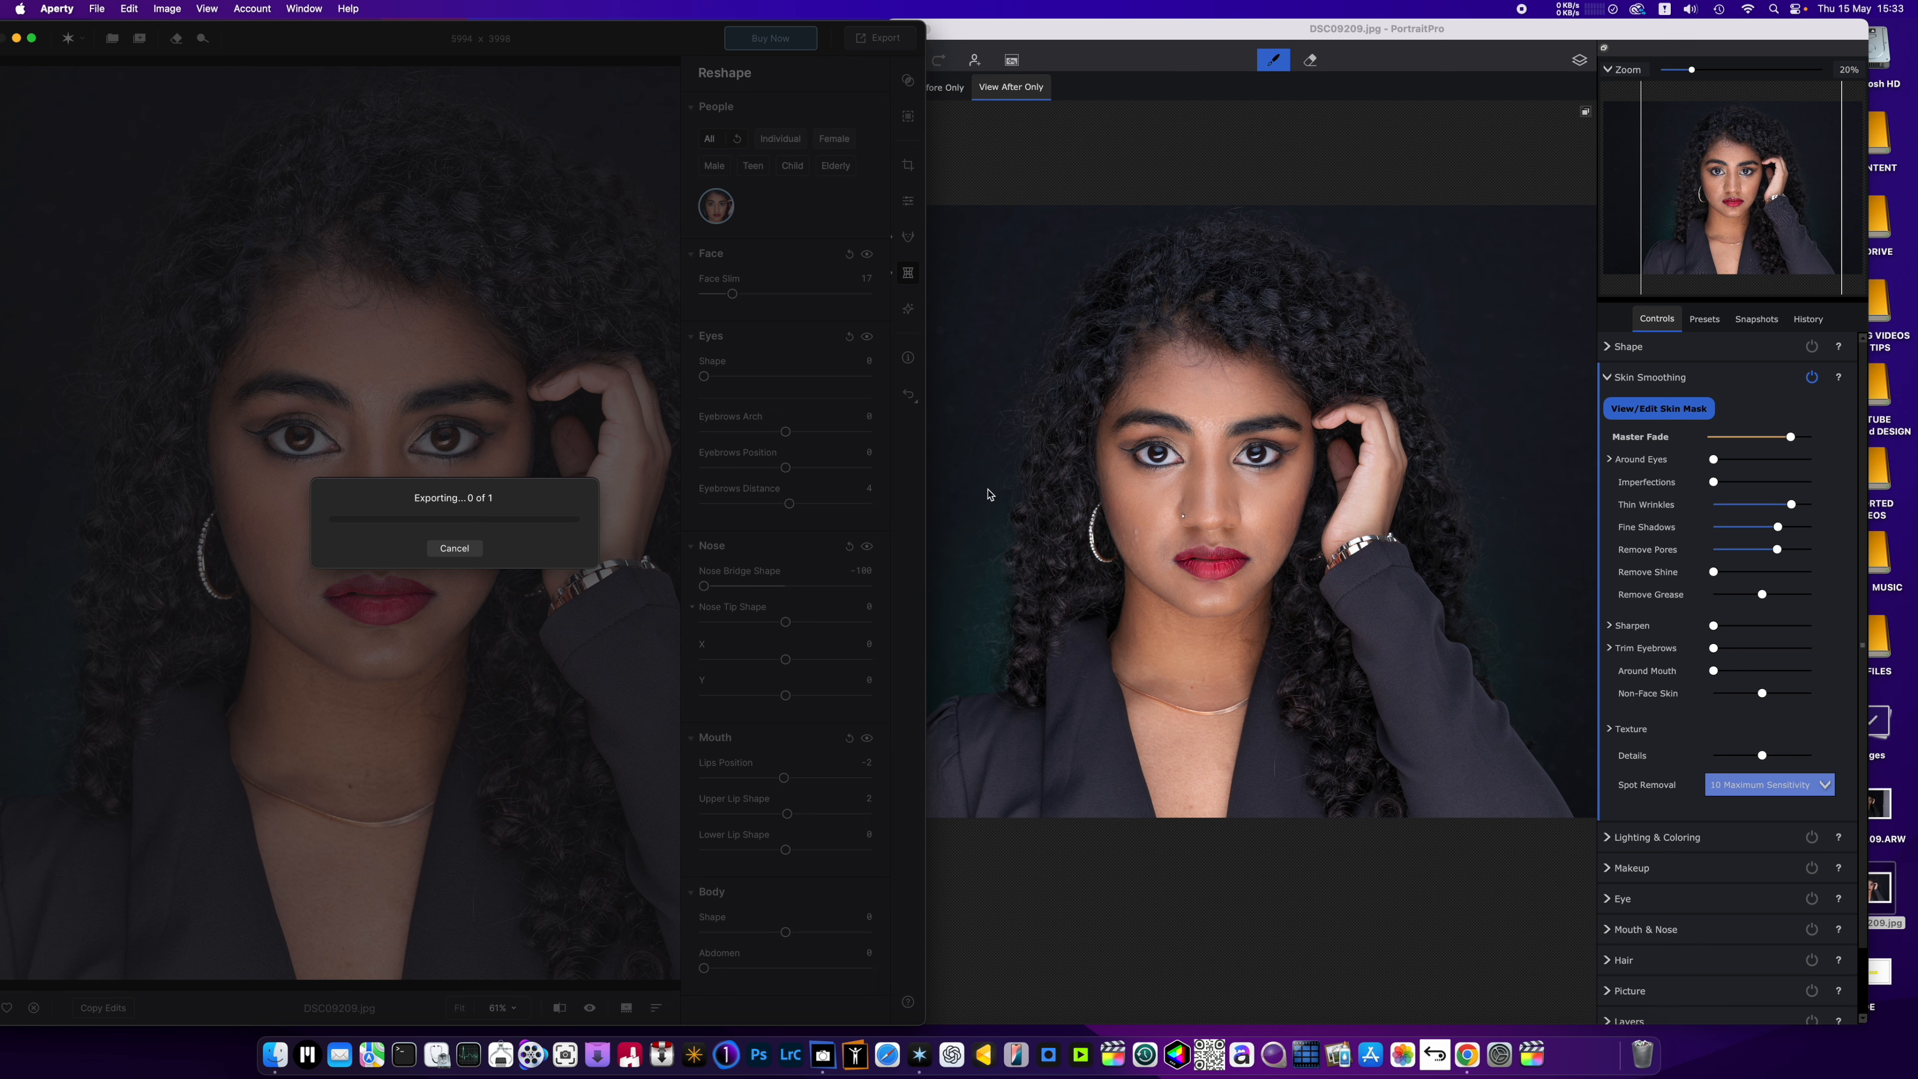
{"action": "left_click_drag", "start_coordinate": [1211, 27], "coordinate": [1142, 38]}
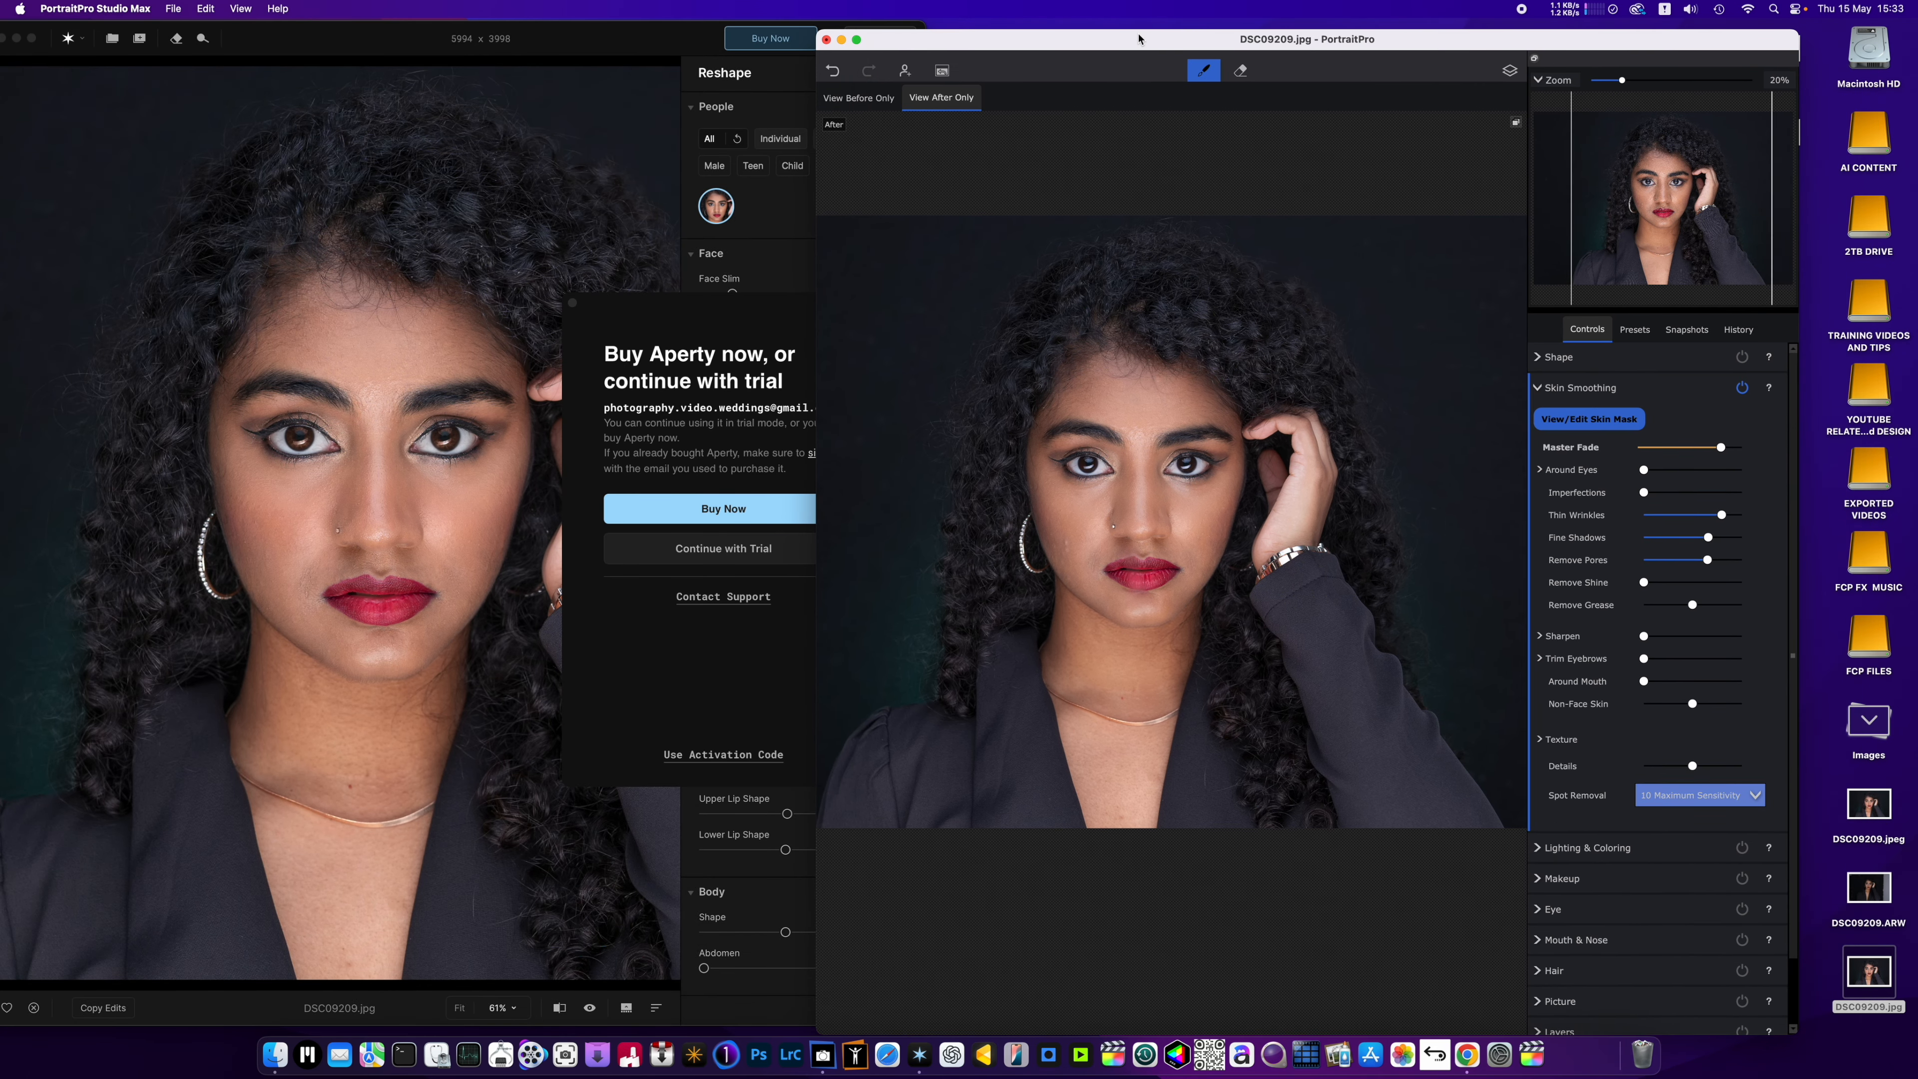
{"action": "left_click", "coordinate": [645, 666]}
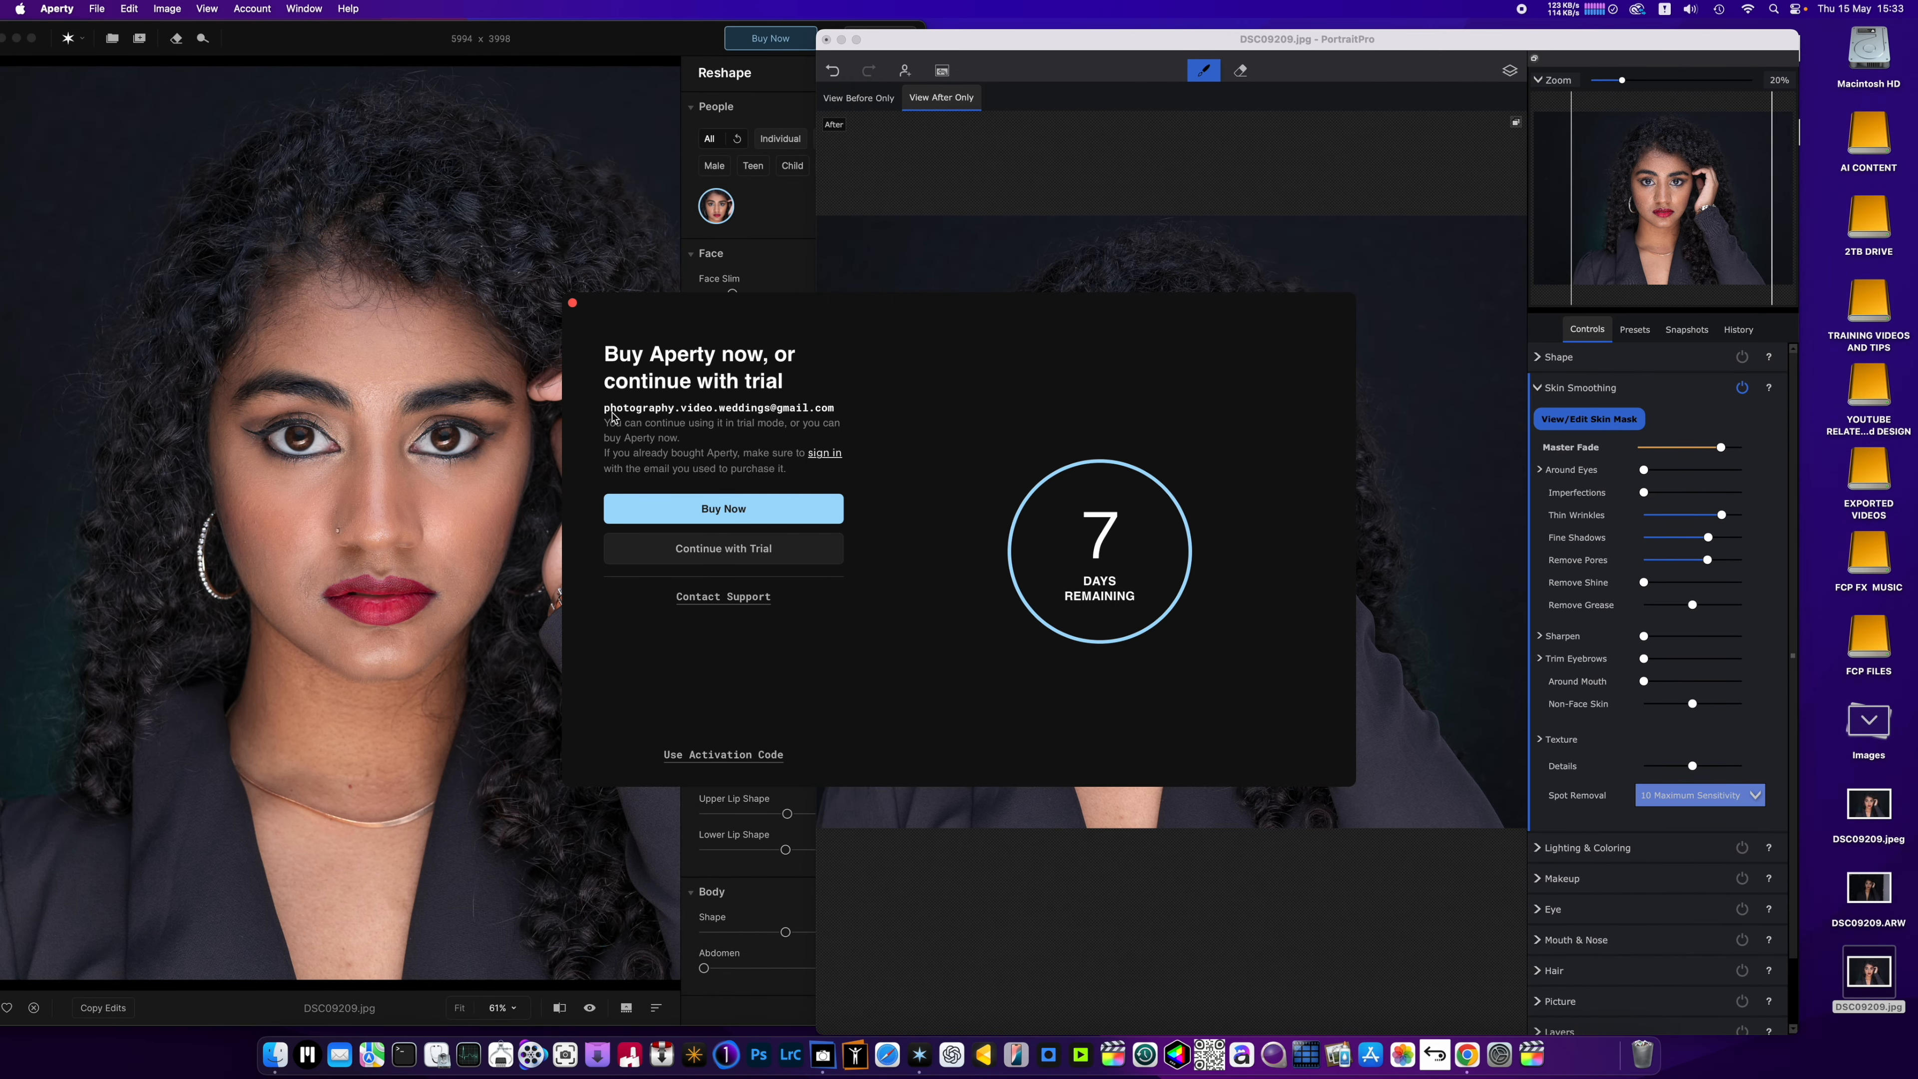
{"action": "left_click", "coordinate": [572, 303]}
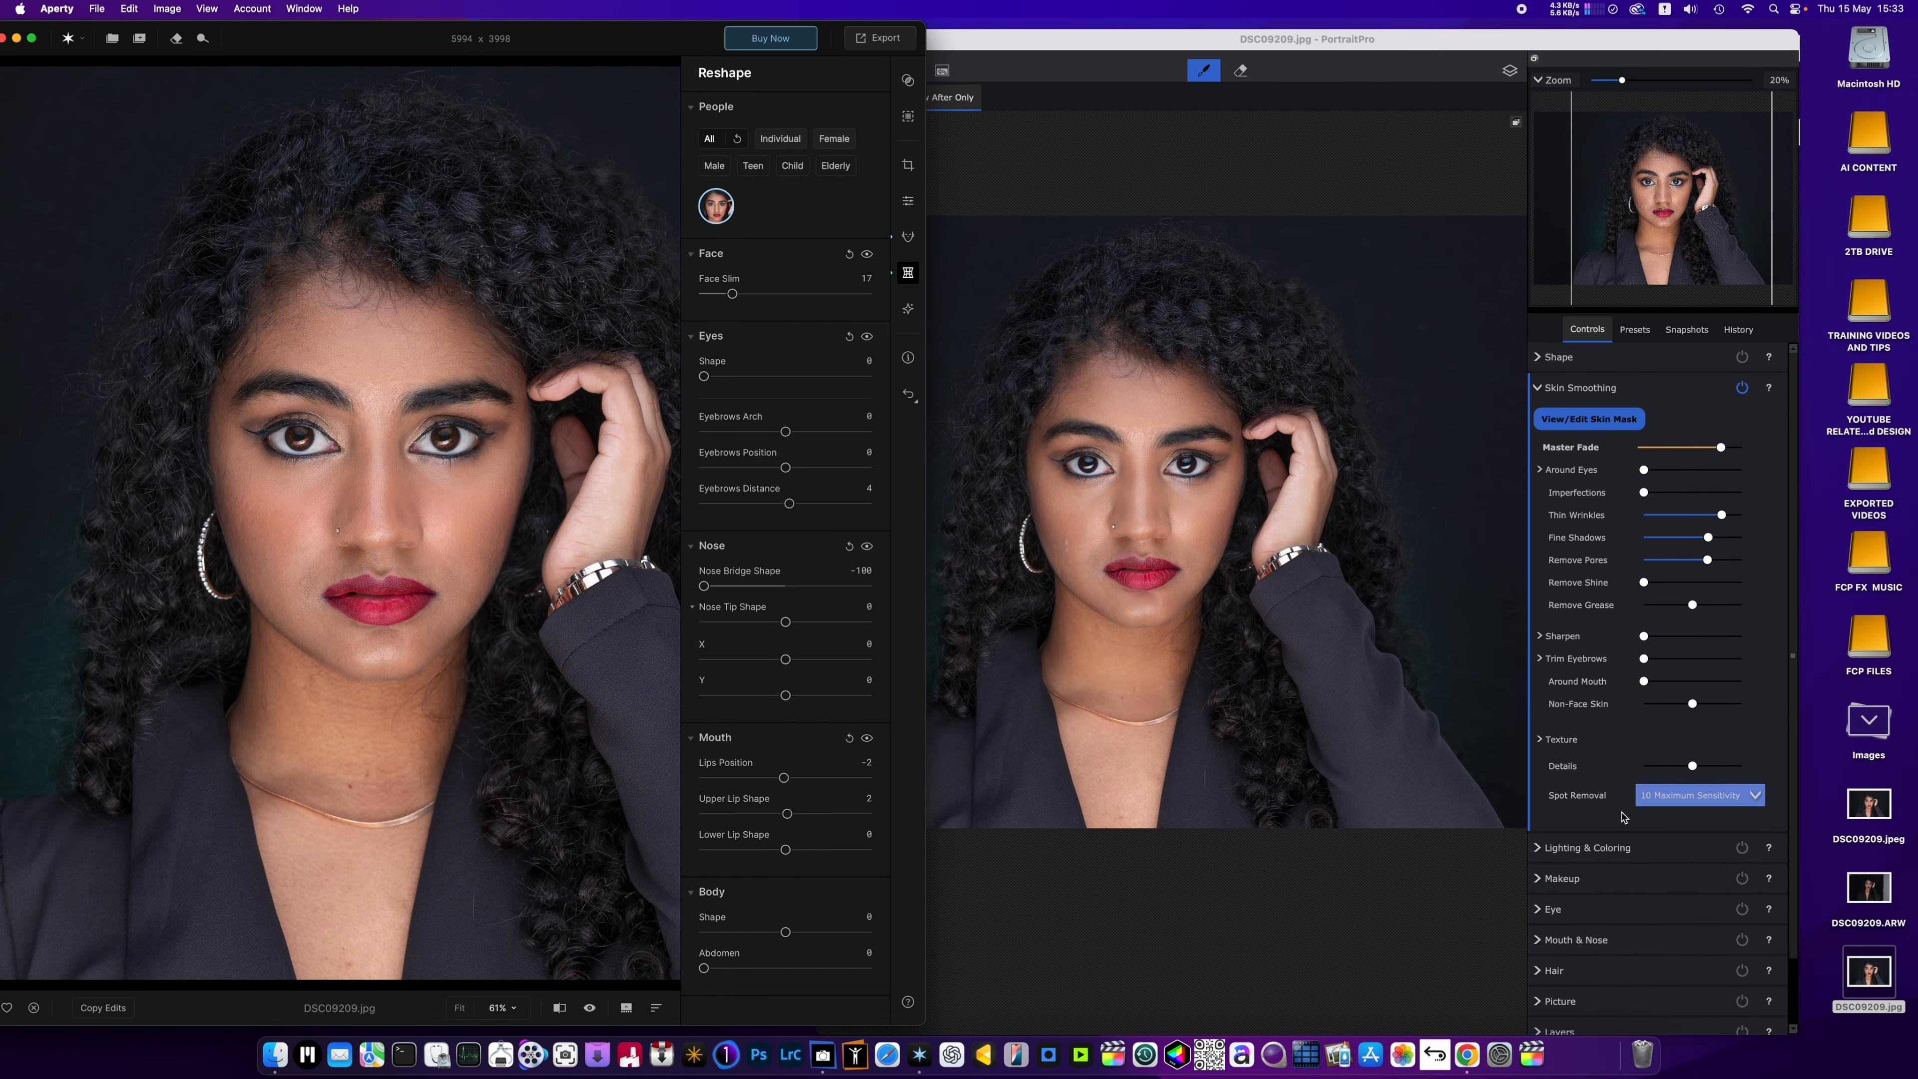
Open DSC09209.jpg and the exported DSC09209.jpeg in Preview, compare them, and close both images.
{"action": "double_click", "coordinate": [1870, 974]}
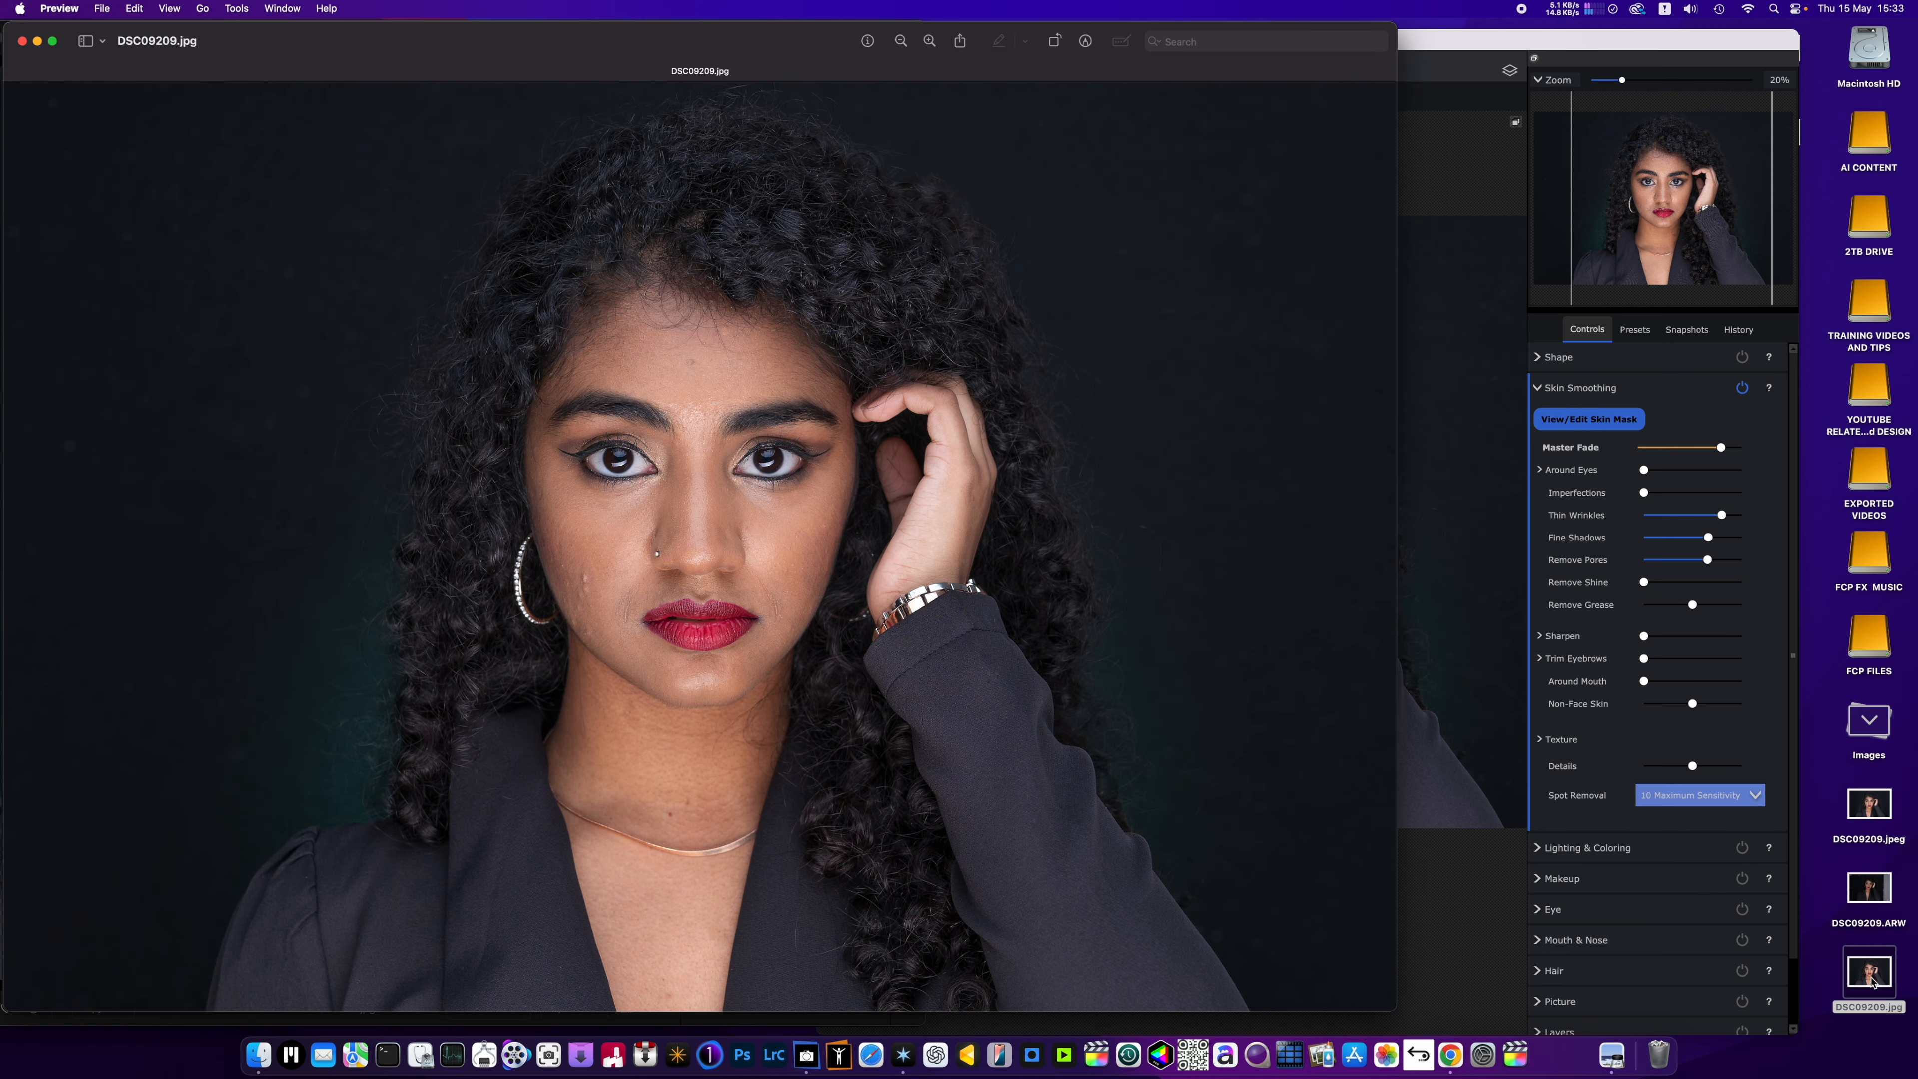
{"action": "left_click", "coordinate": [1878, 816]}
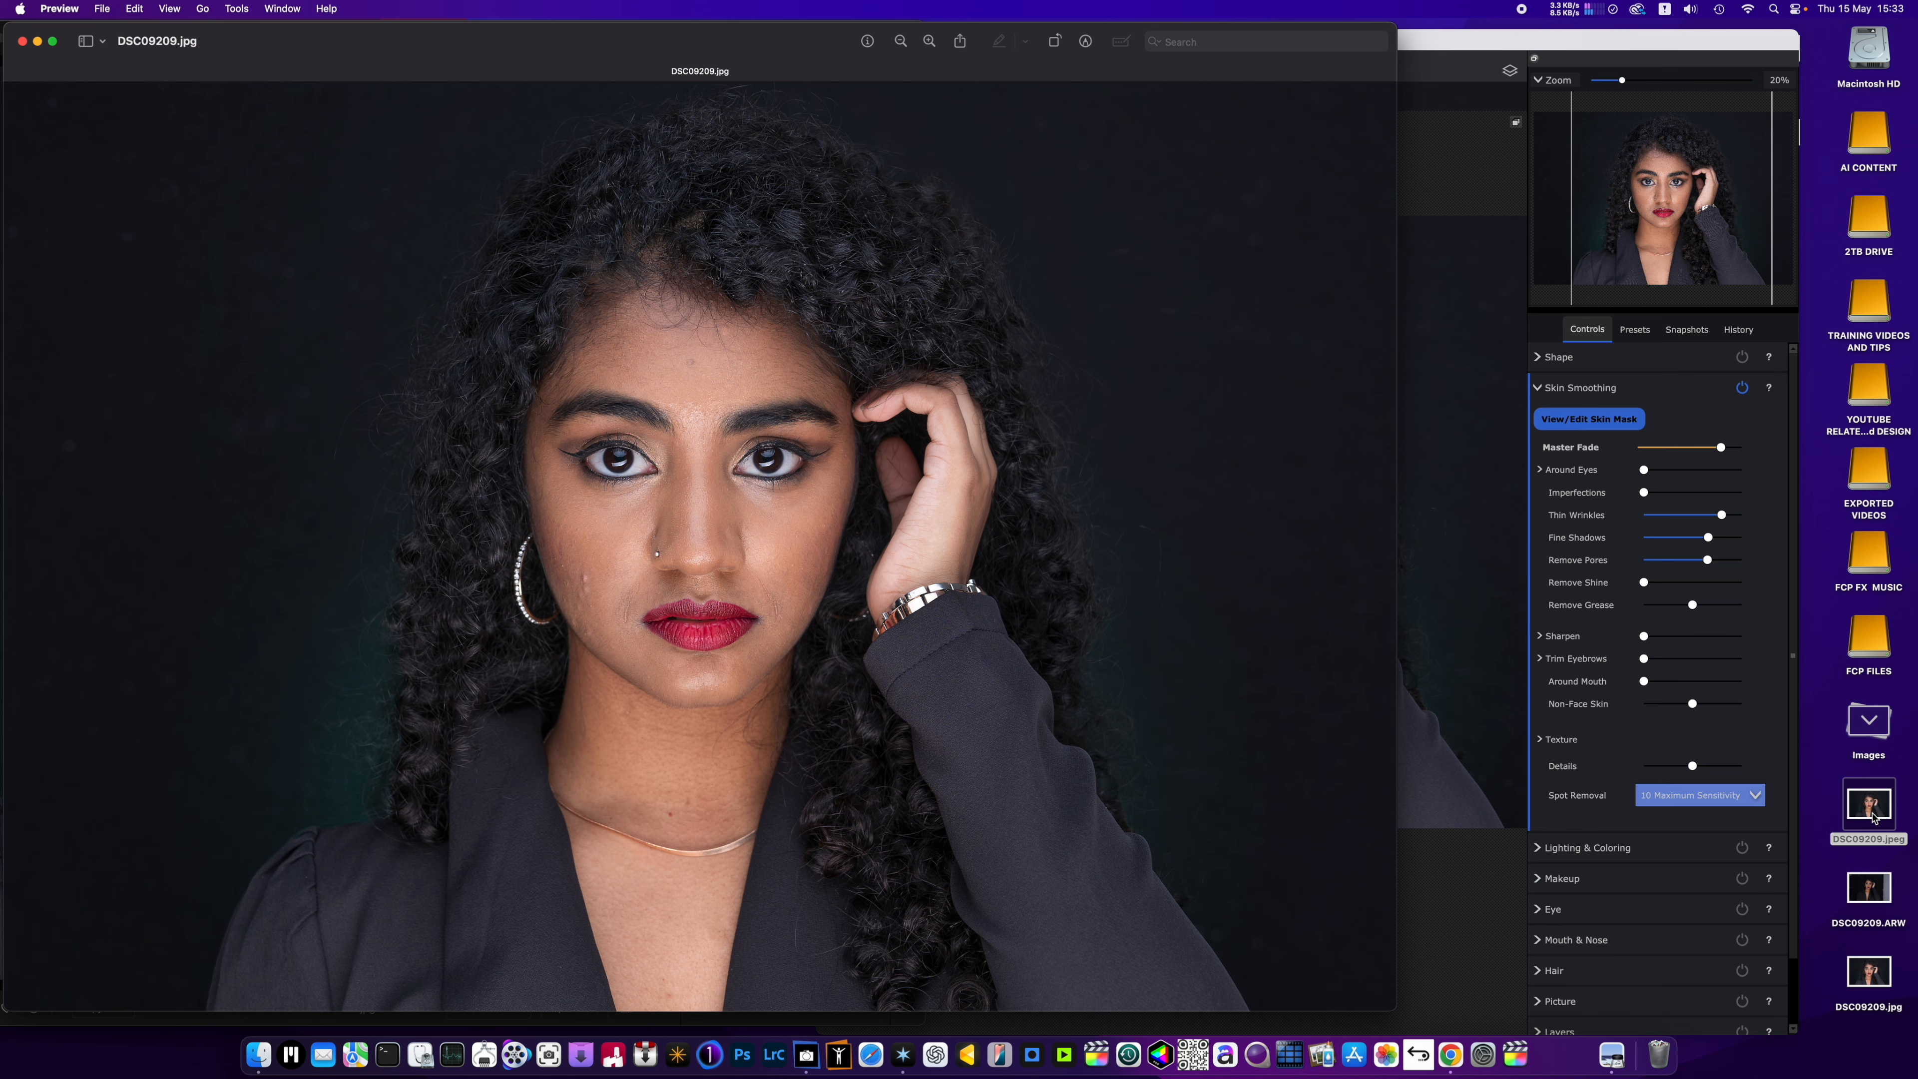
{"action": "double_click", "coordinate": [1874, 818]}
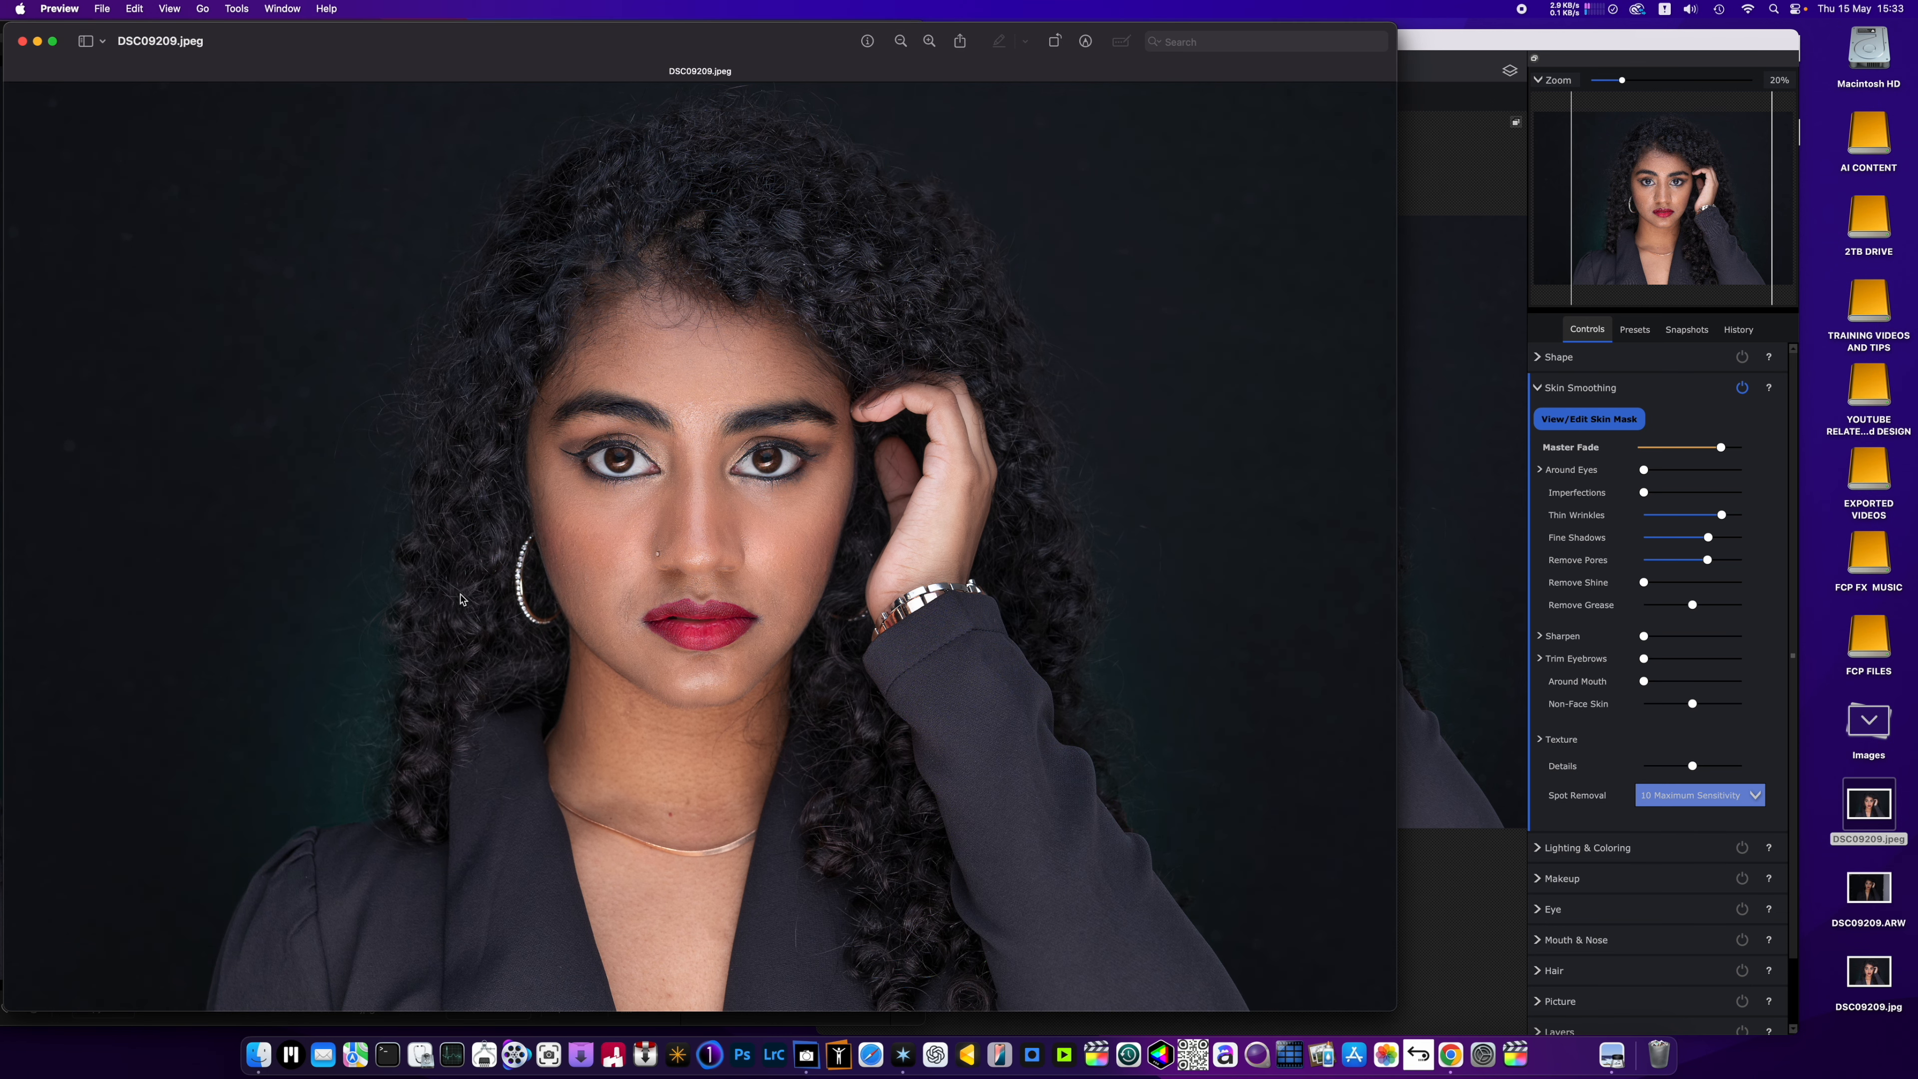
{"action": "left_click_drag", "start_coordinate": [693, 42], "coordinate": [1090, 87]}
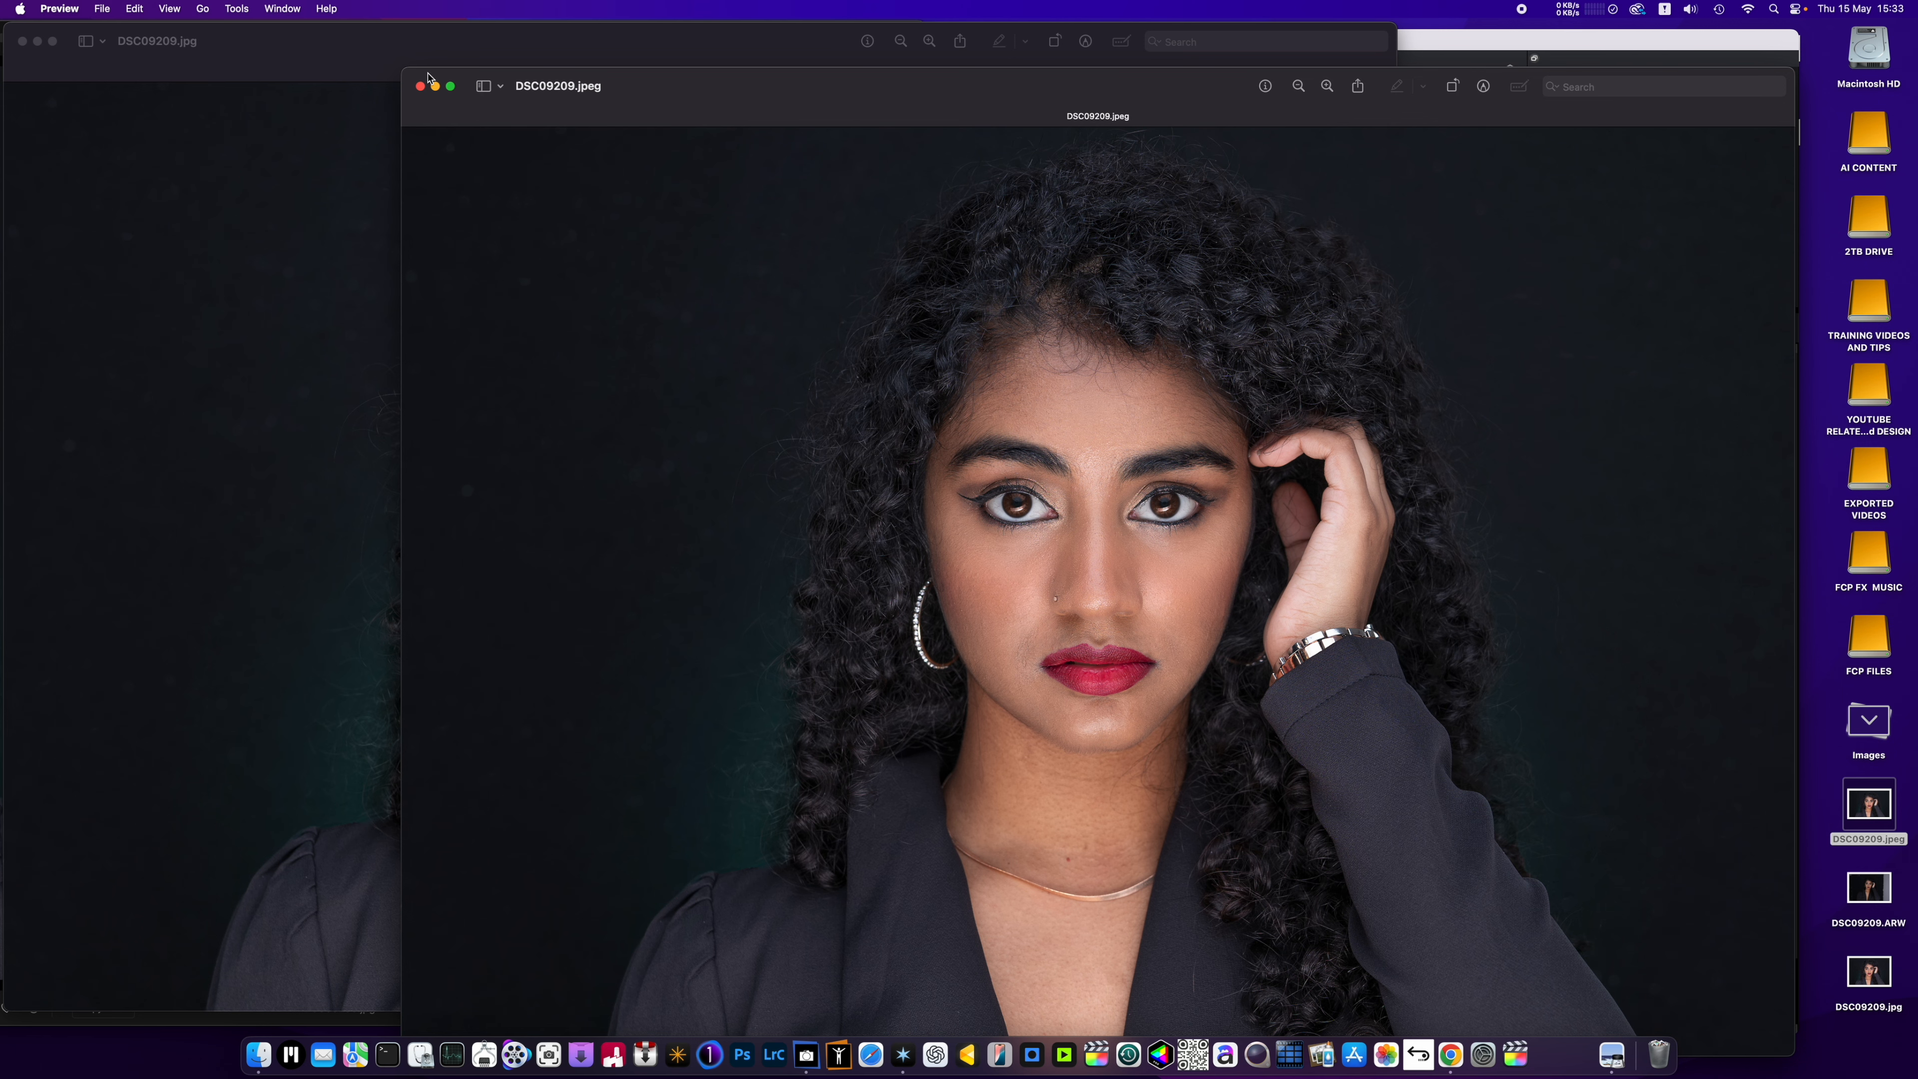
{"action": "left_click", "coordinate": [421, 87]}
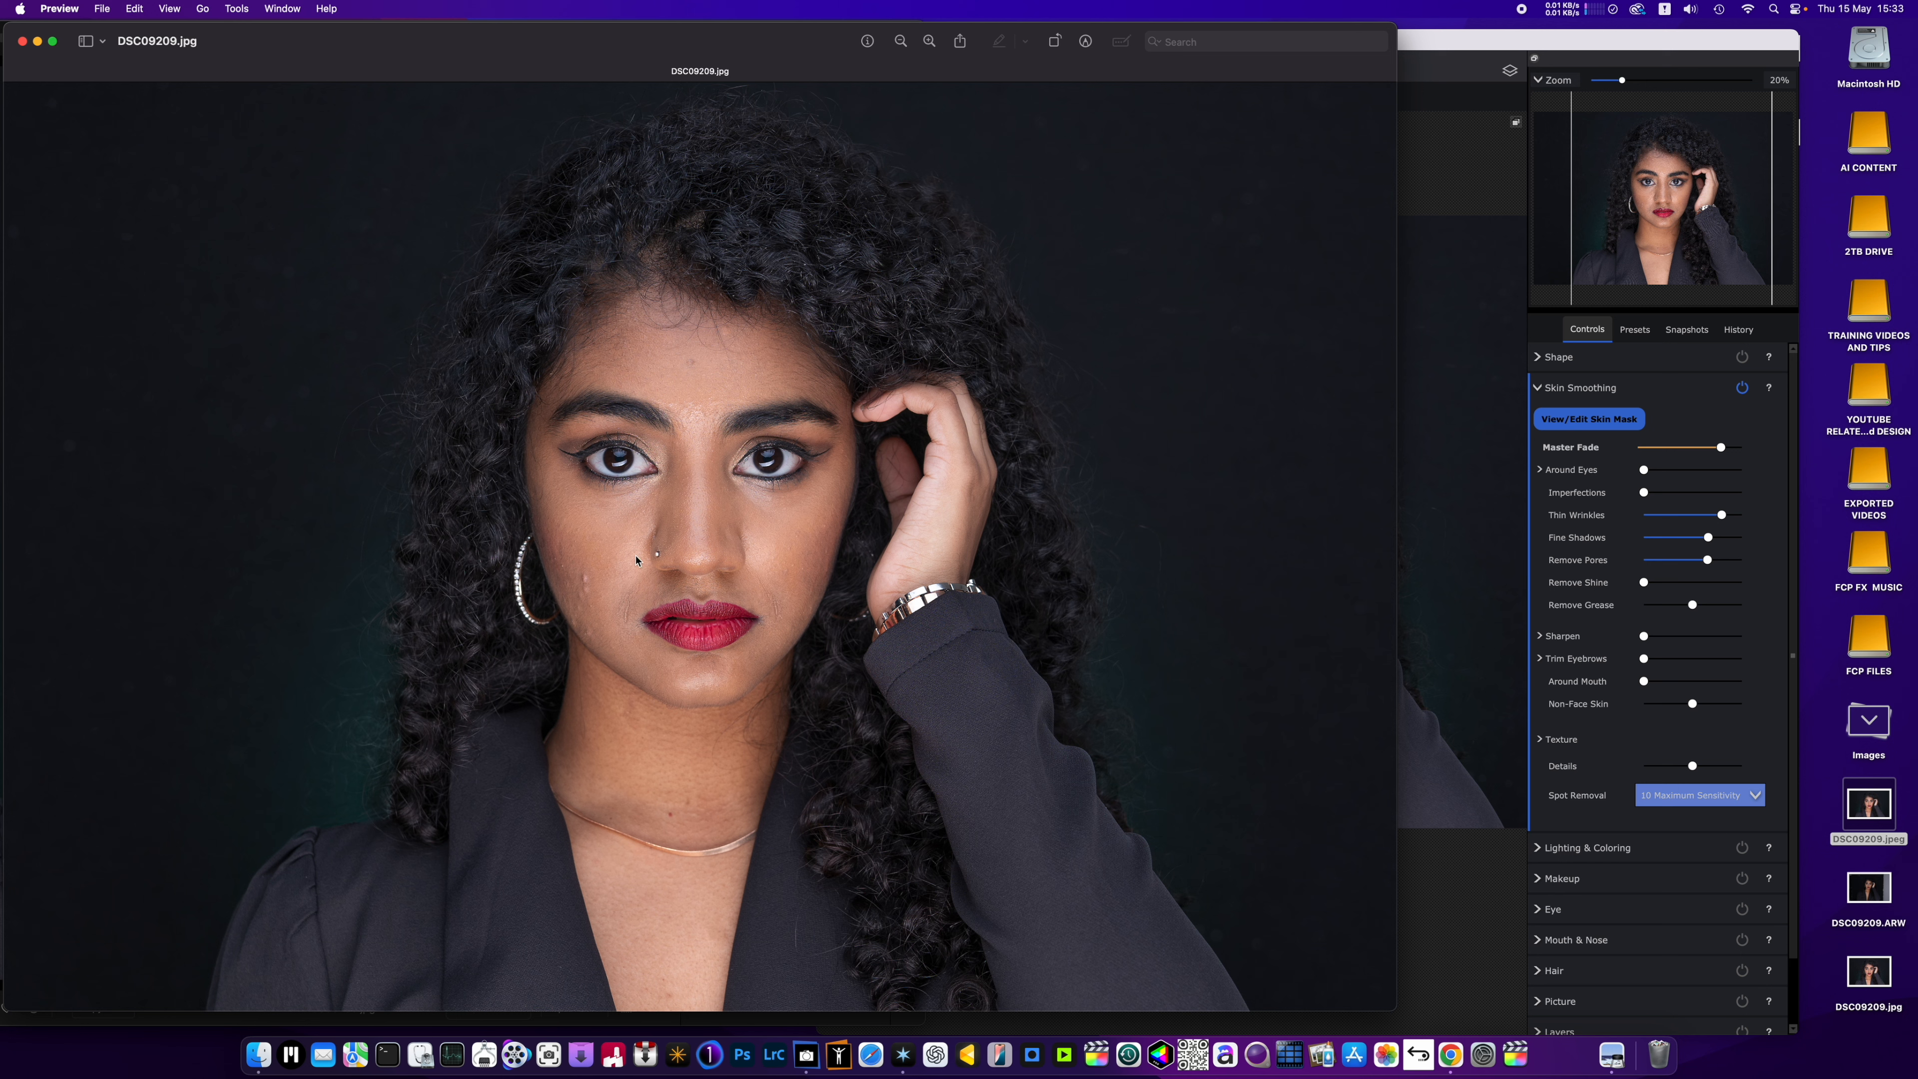
{"action": "left_click", "coordinate": [22, 41]}
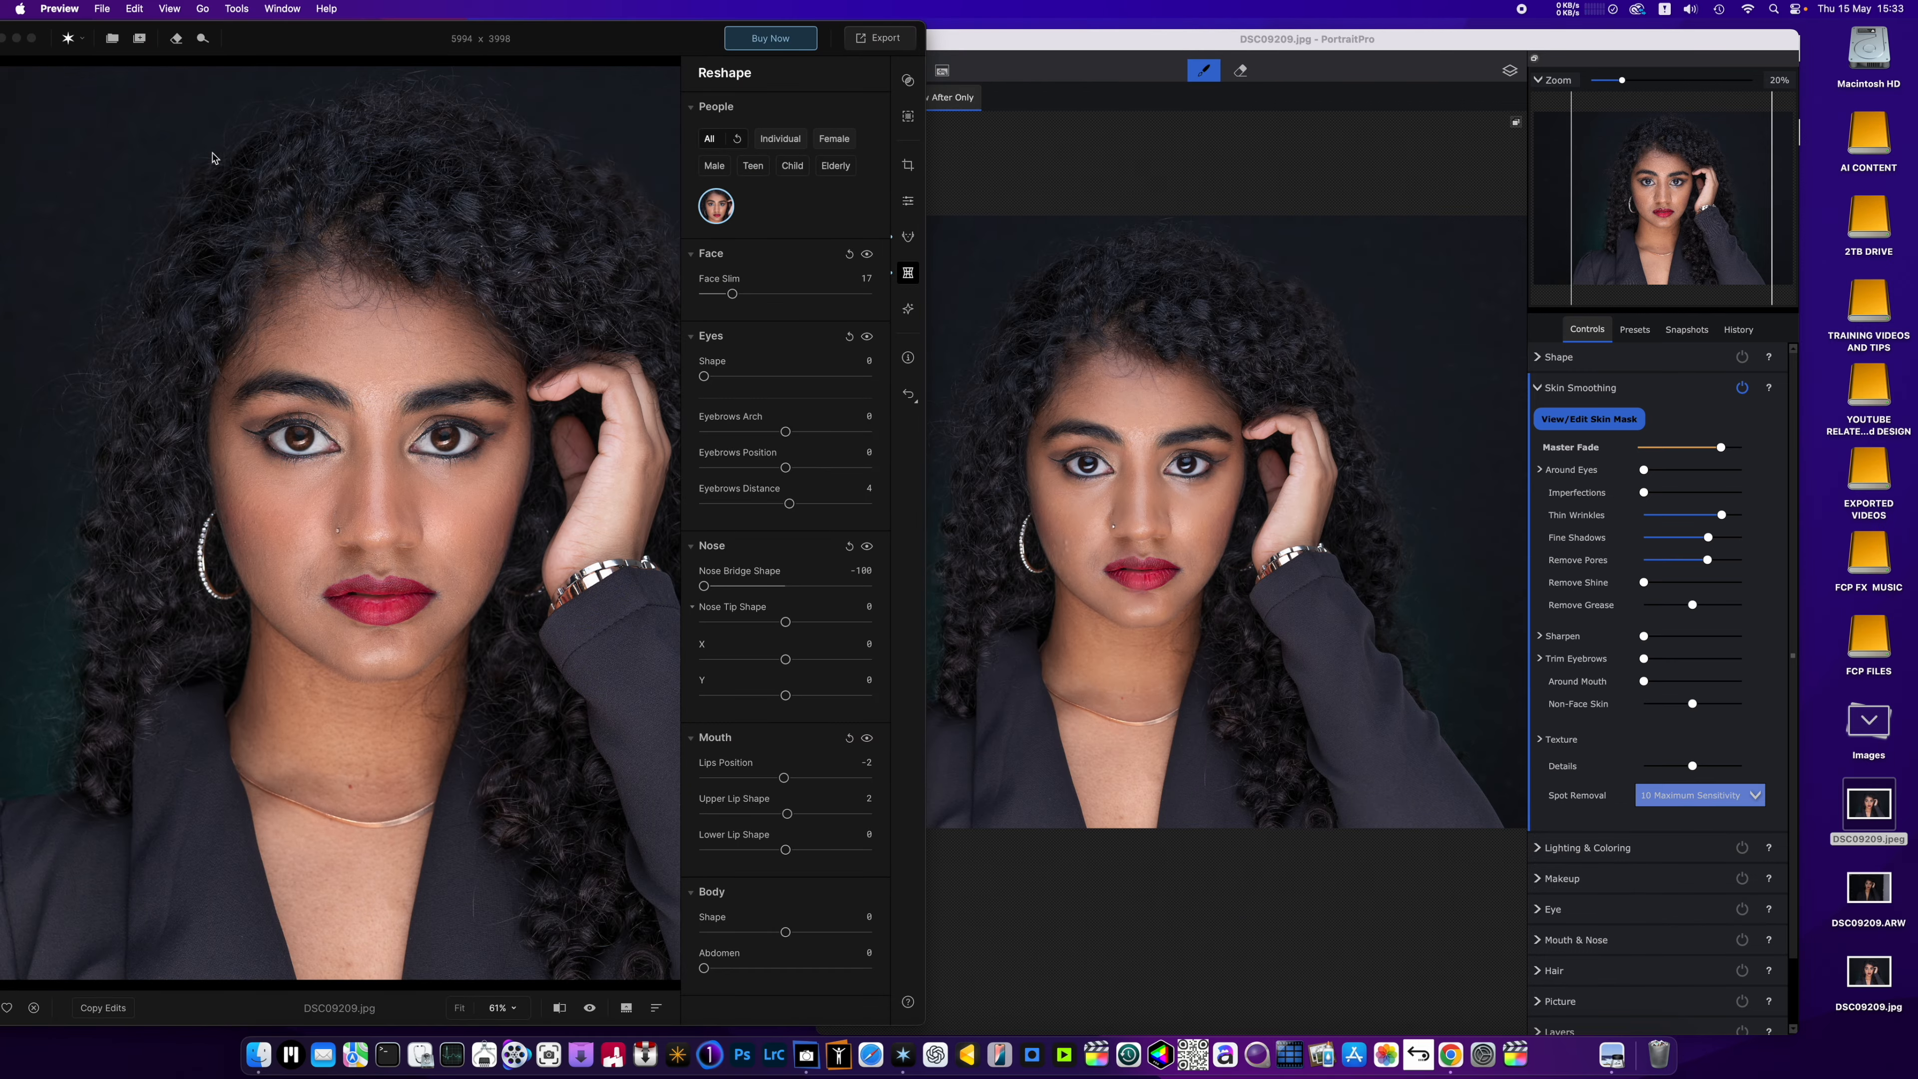
Switch to PortraitPro and enlarge its window to cover the screen.
{"action": "left_click_drag", "start_coordinate": [1146, 43], "coordinate": [499, 5]}
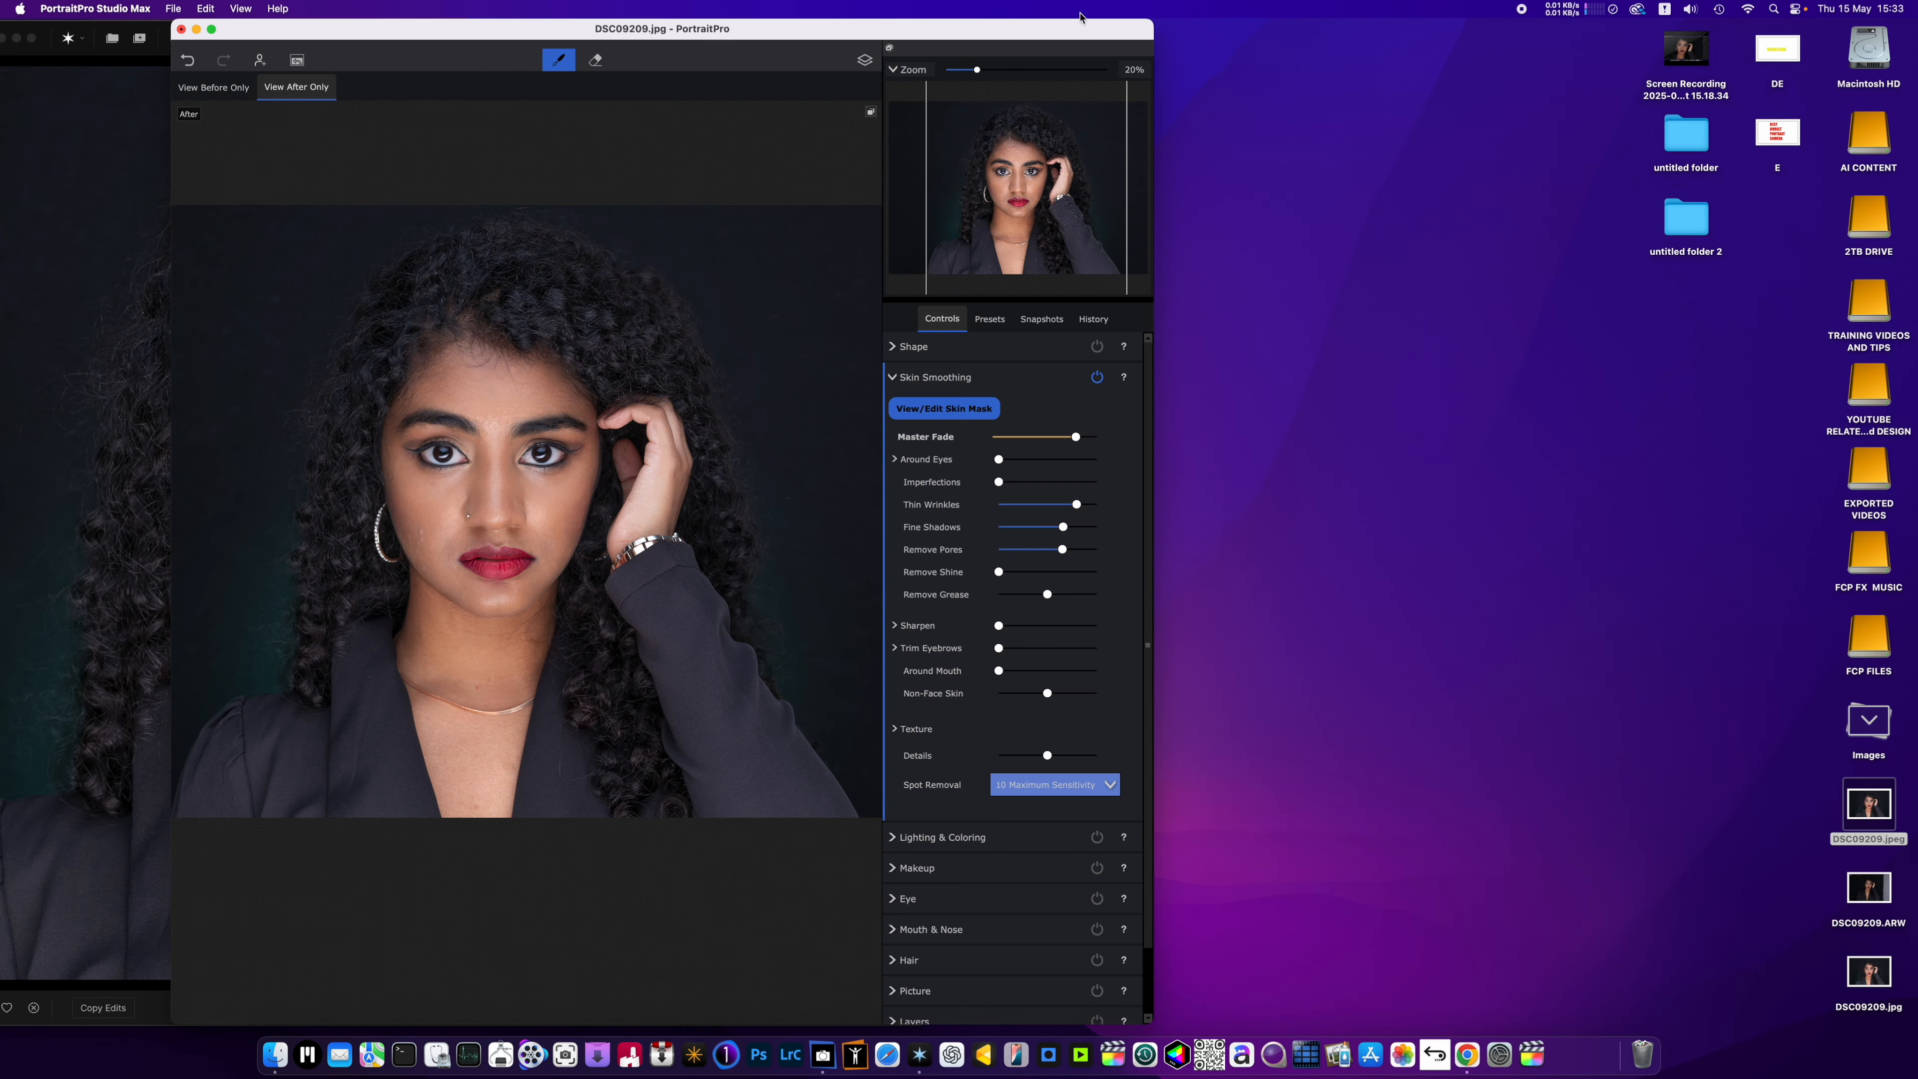
{"action": "left_click_drag", "start_coordinate": [1152, 28], "coordinate": [1884, 33]}
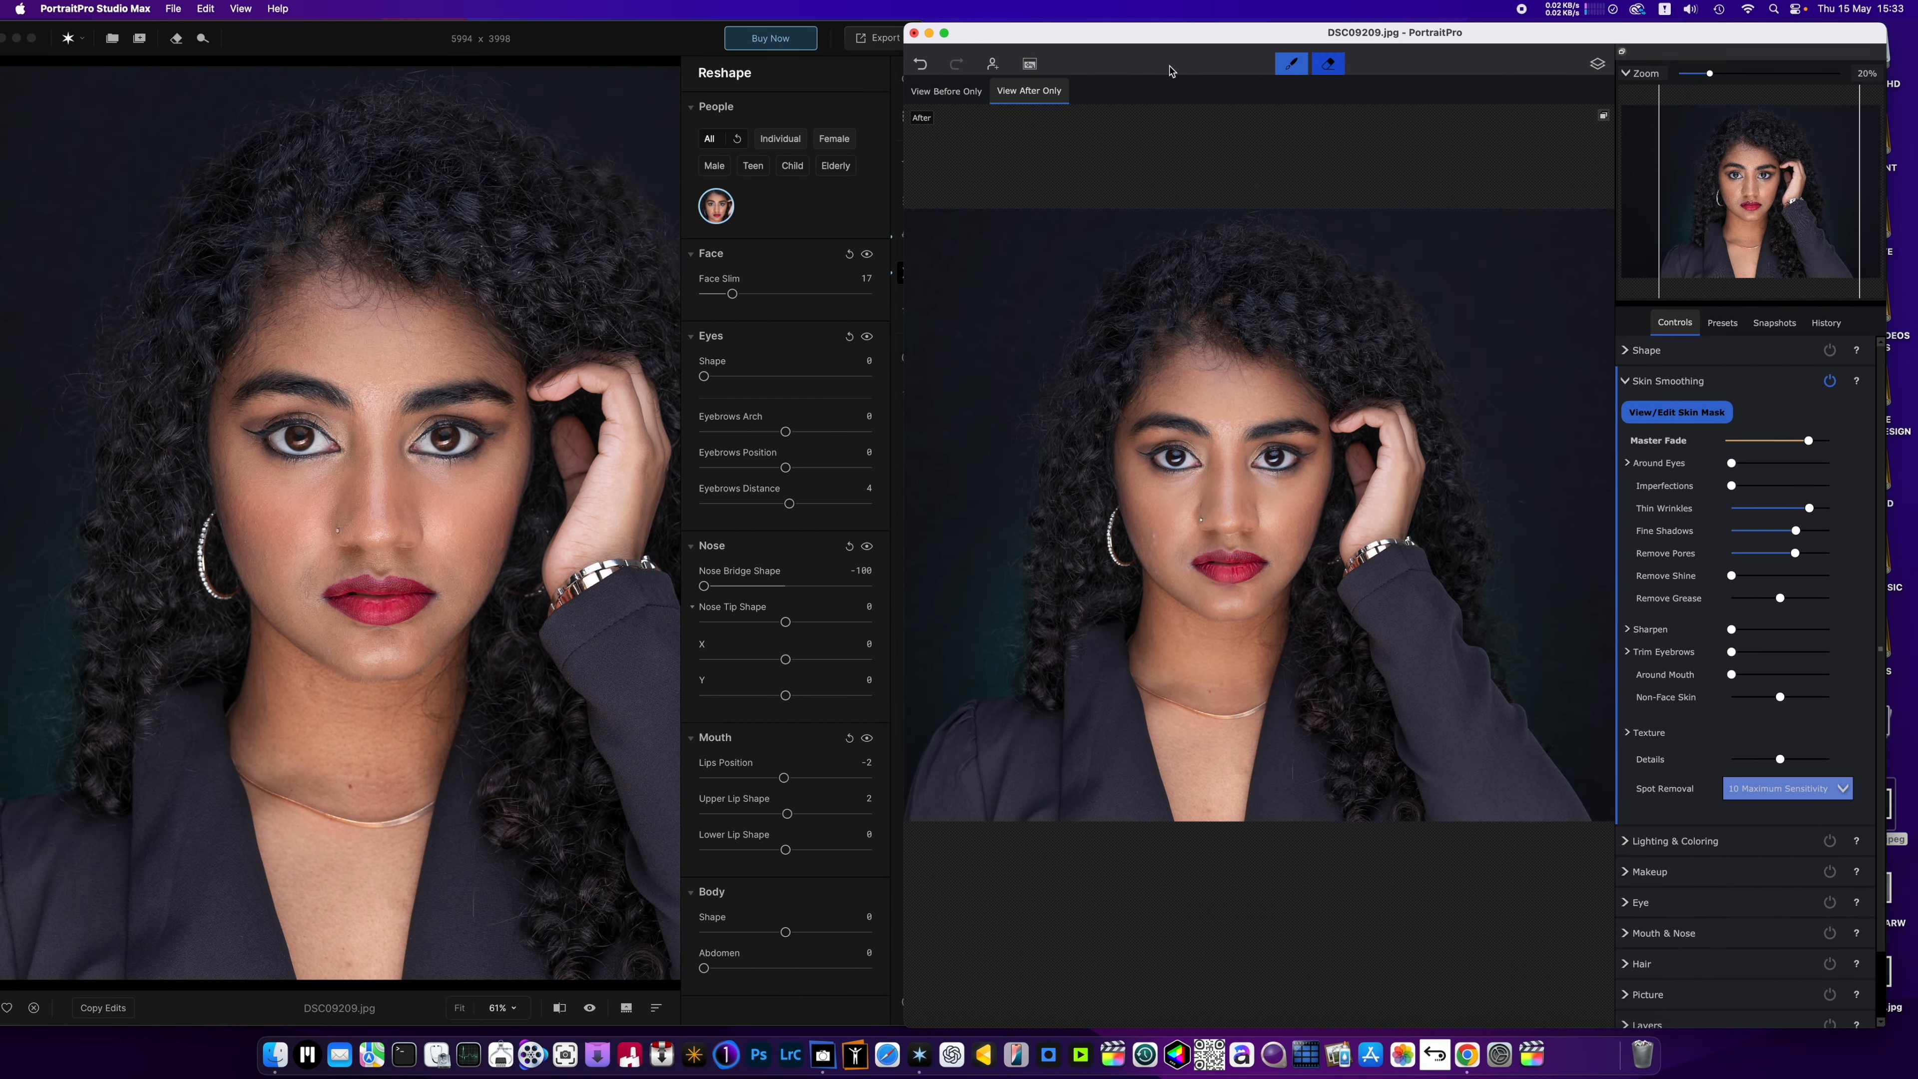
{"action": "left_click_drag", "start_coordinate": [906, 44], "coordinate": [1, 44]}
{"action": "scroll", "coordinate": [644, 479], "scroll_direction": "up", "scroll_amount": 2}
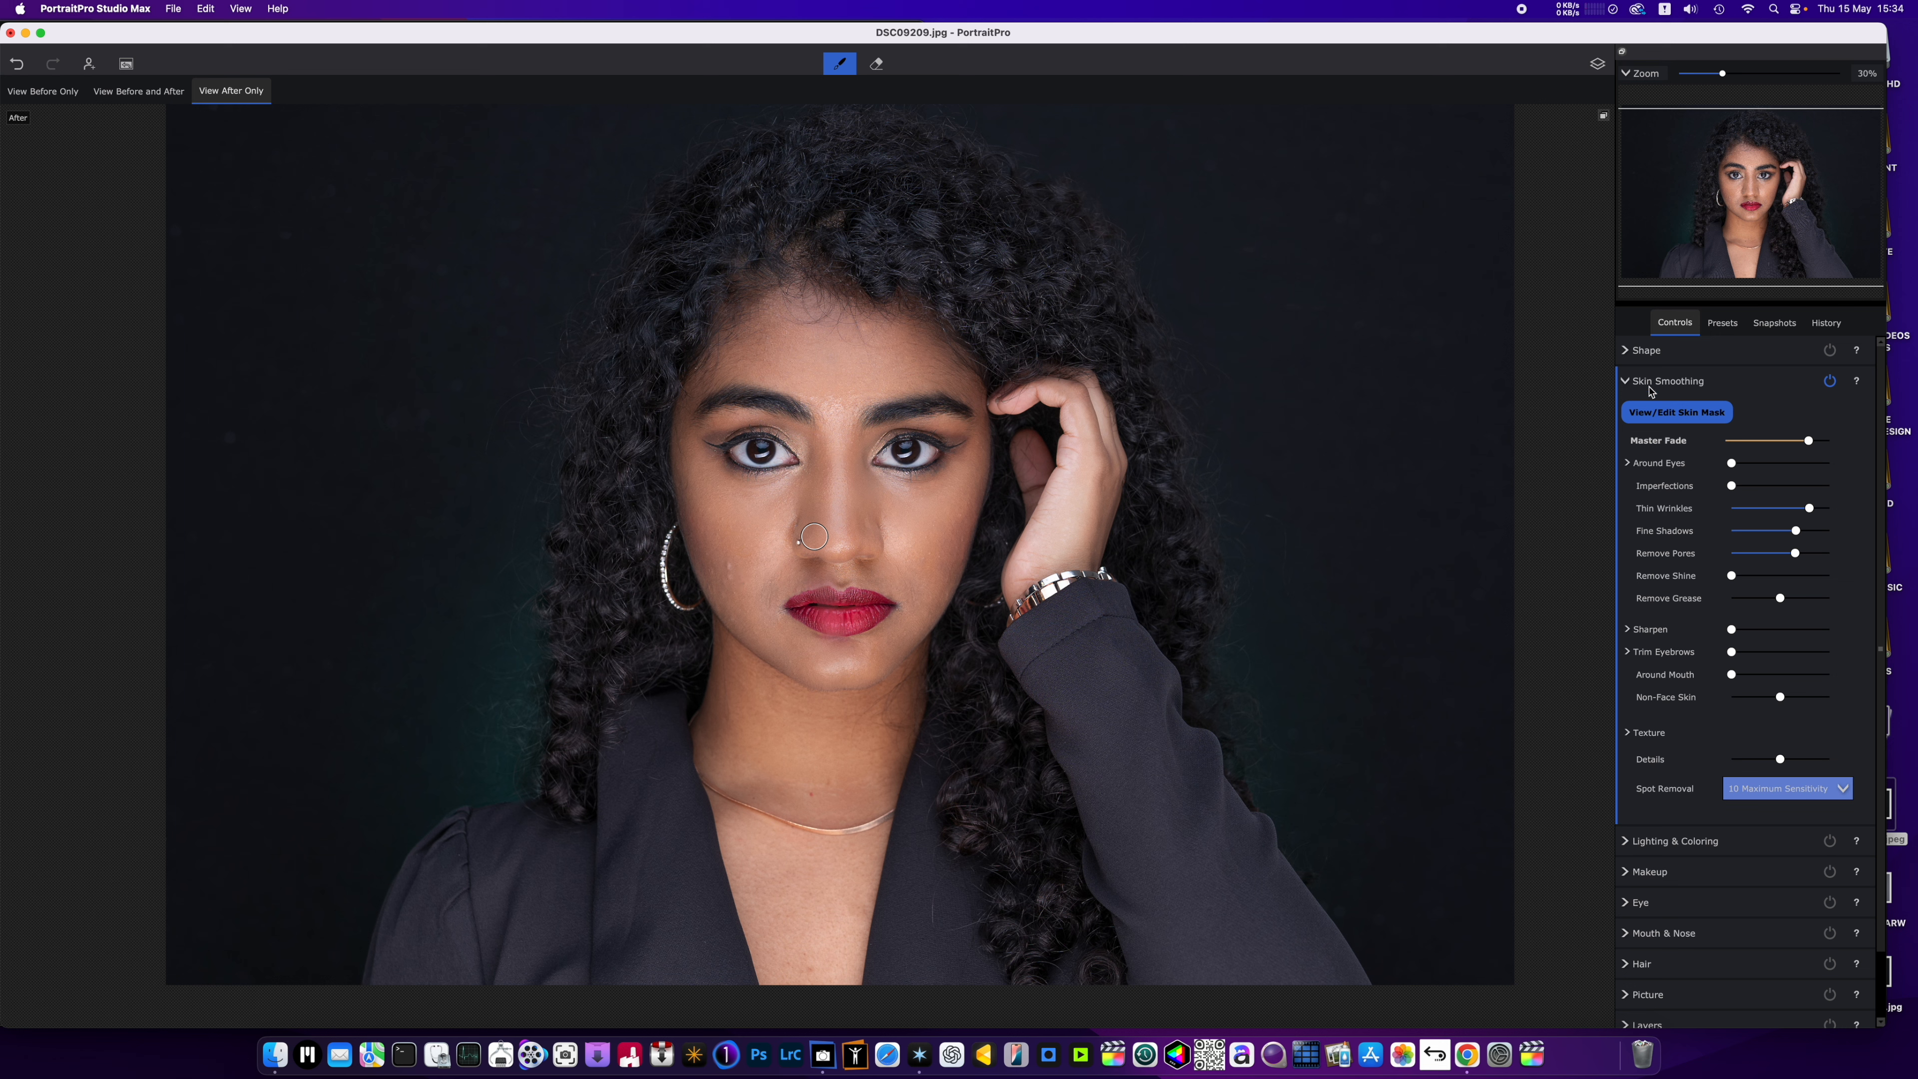
Open the Shape controls and expand Face Shape, Eyes and Eyebrow Shape to review their separate left and right adjustments.
{"action": "left_click", "coordinate": [1625, 382]}
{"action": "left_click", "coordinate": [1691, 350]}
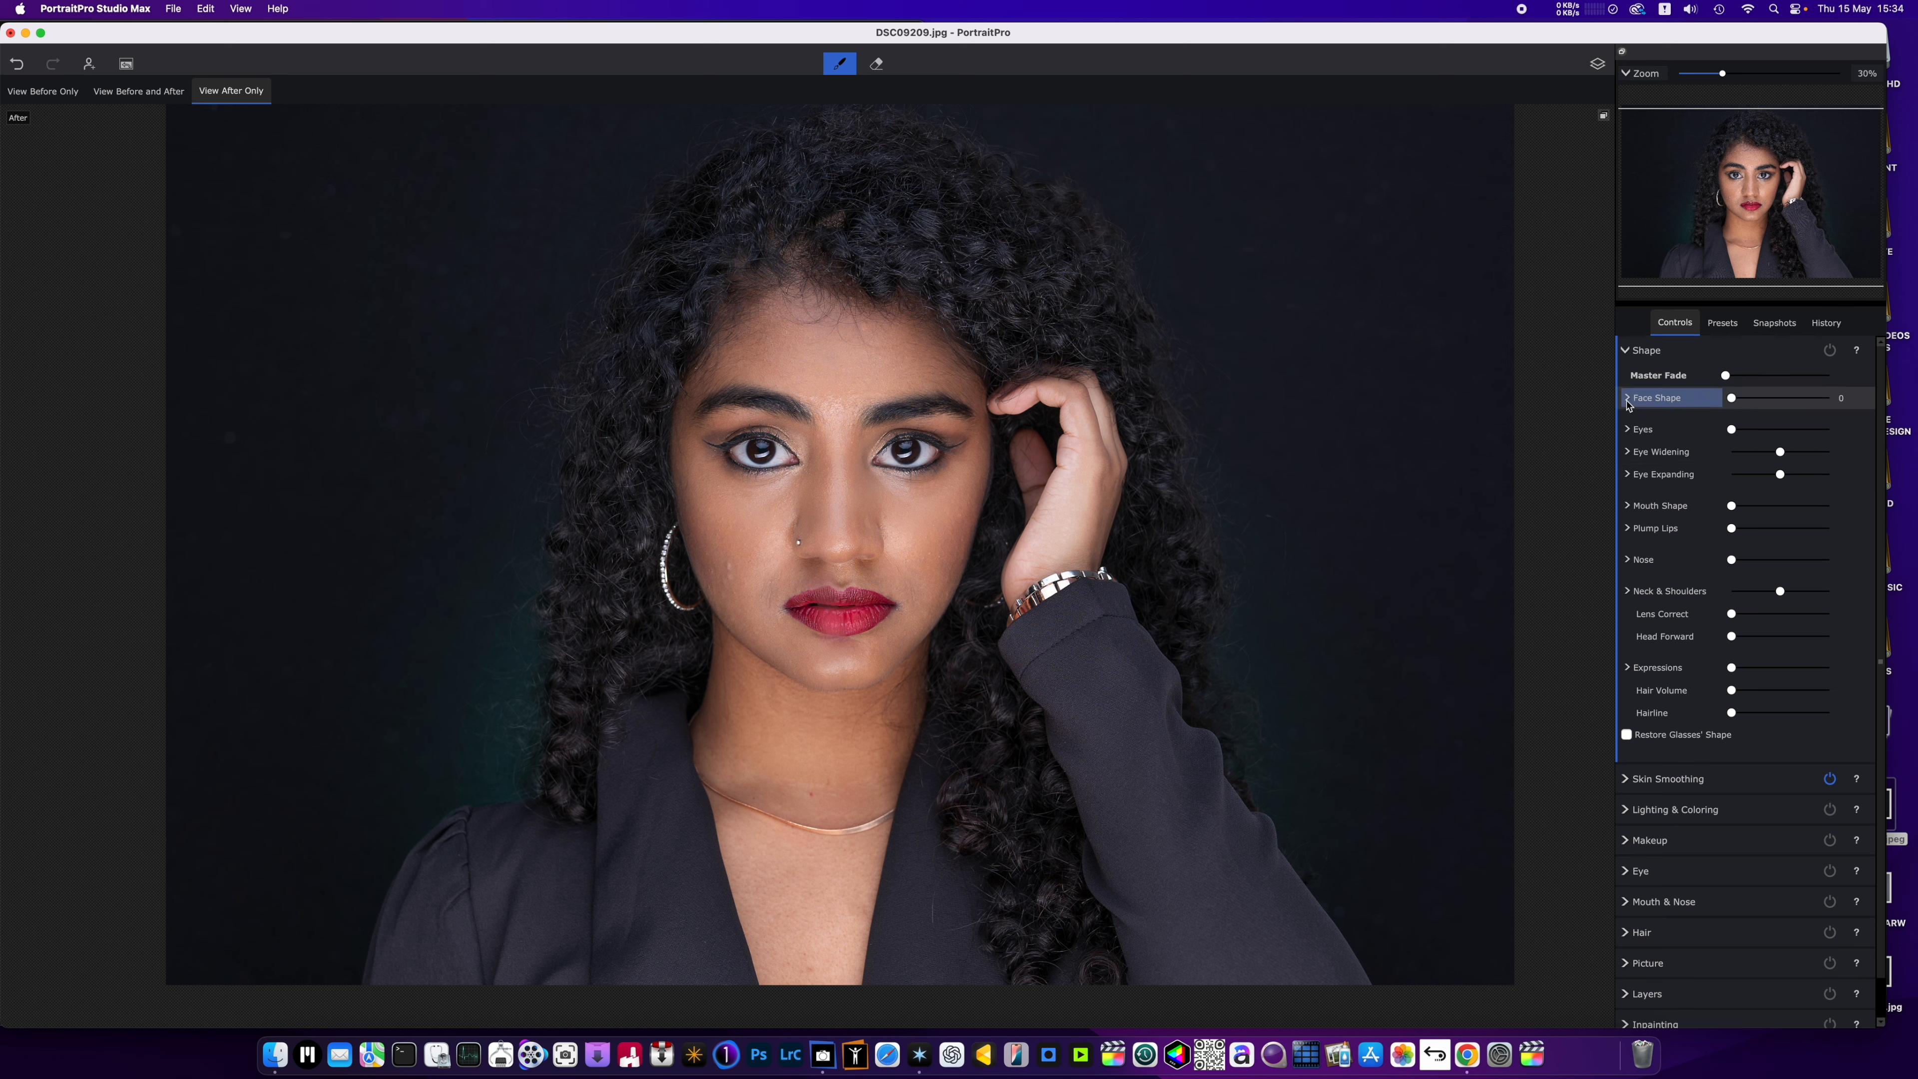
{"action": "left_click", "coordinate": [1627, 400]}
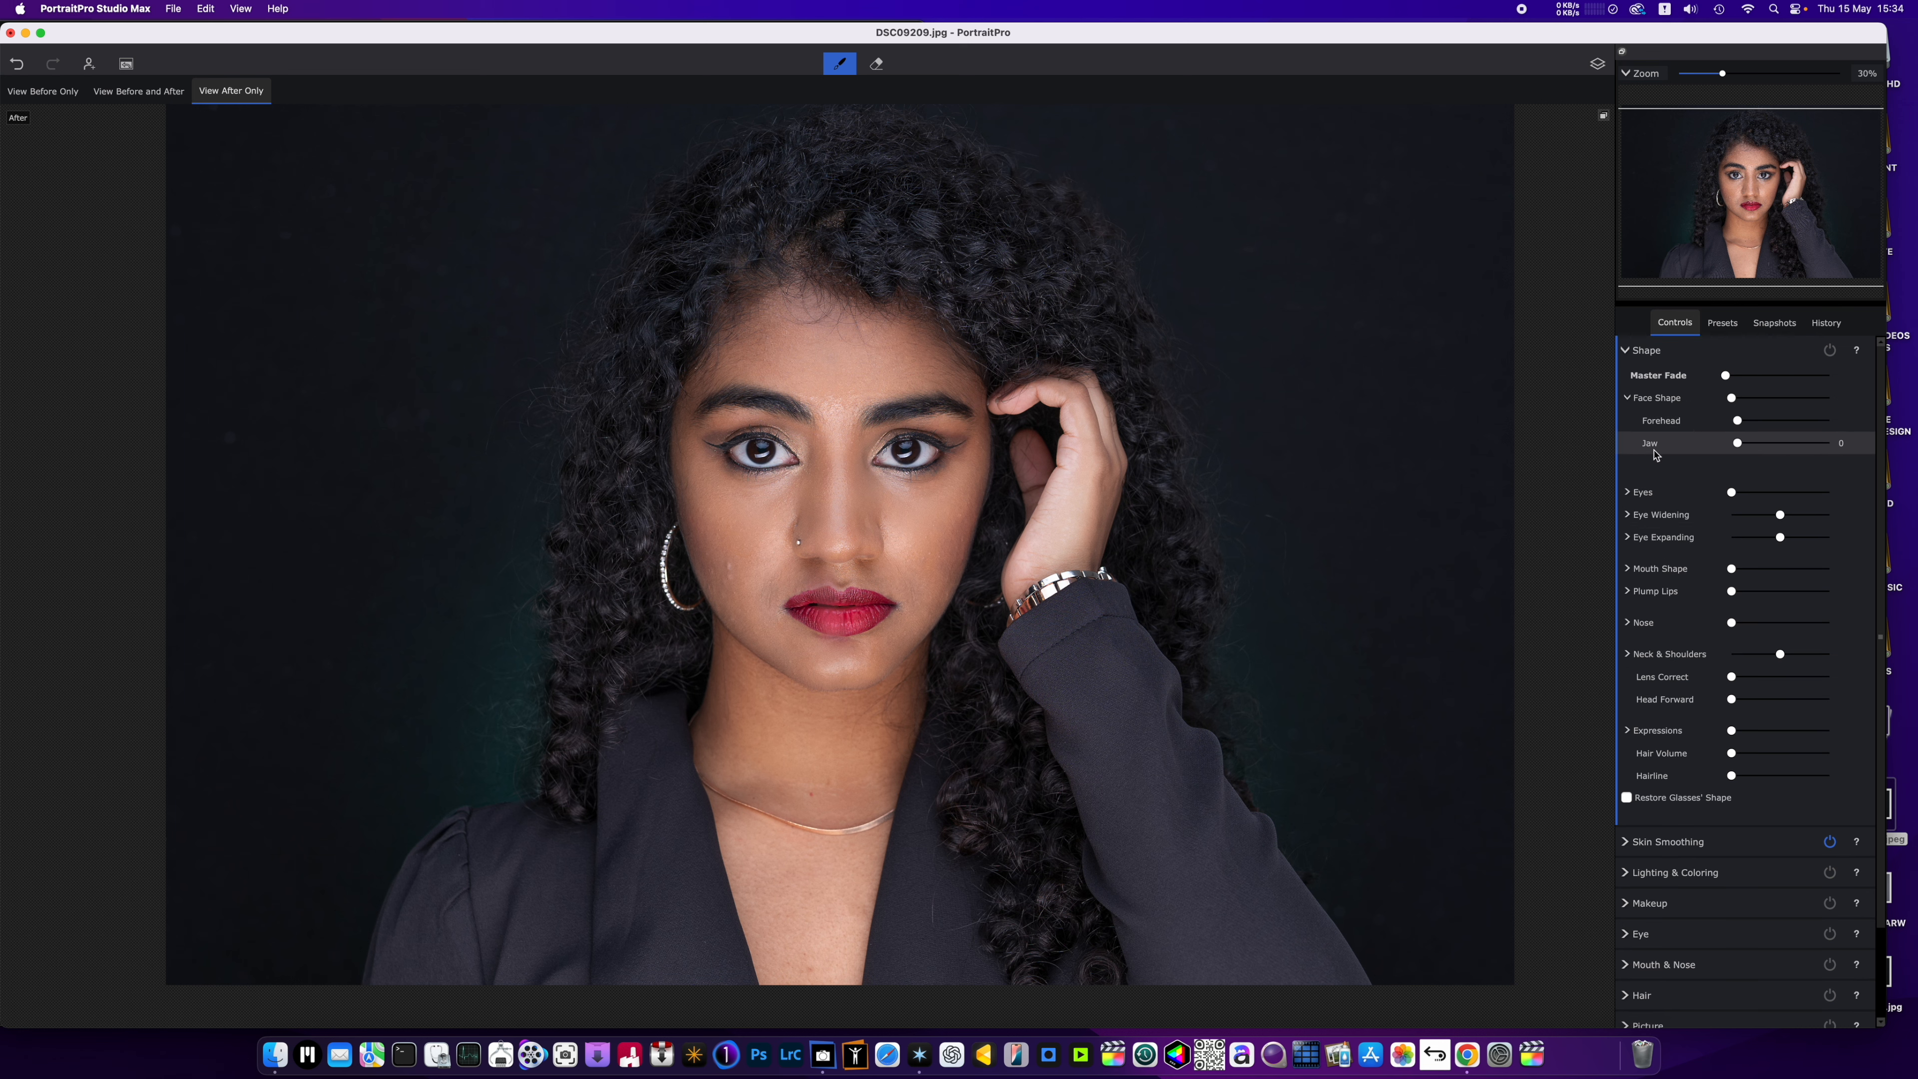
{"action": "left_click", "coordinate": [1628, 494]}
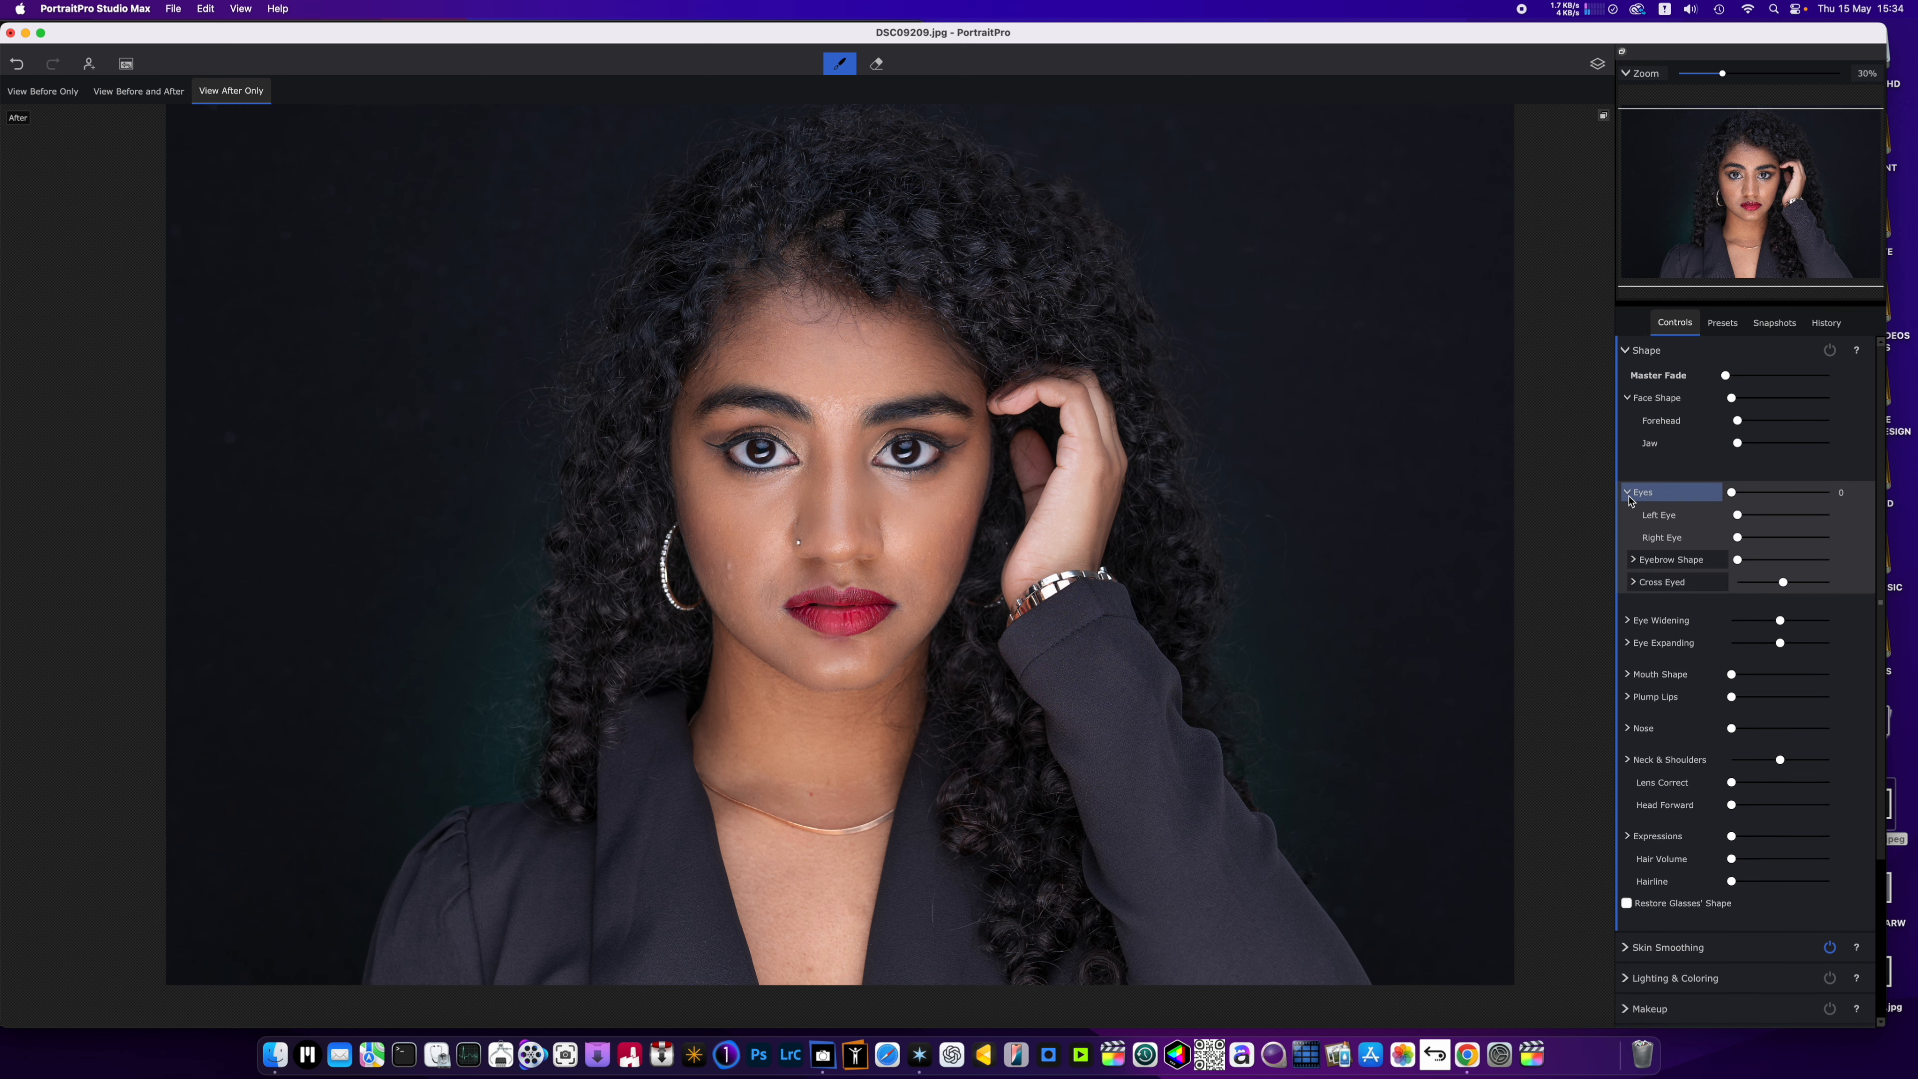
{"action": "left_click", "coordinate": [1738, 537]}
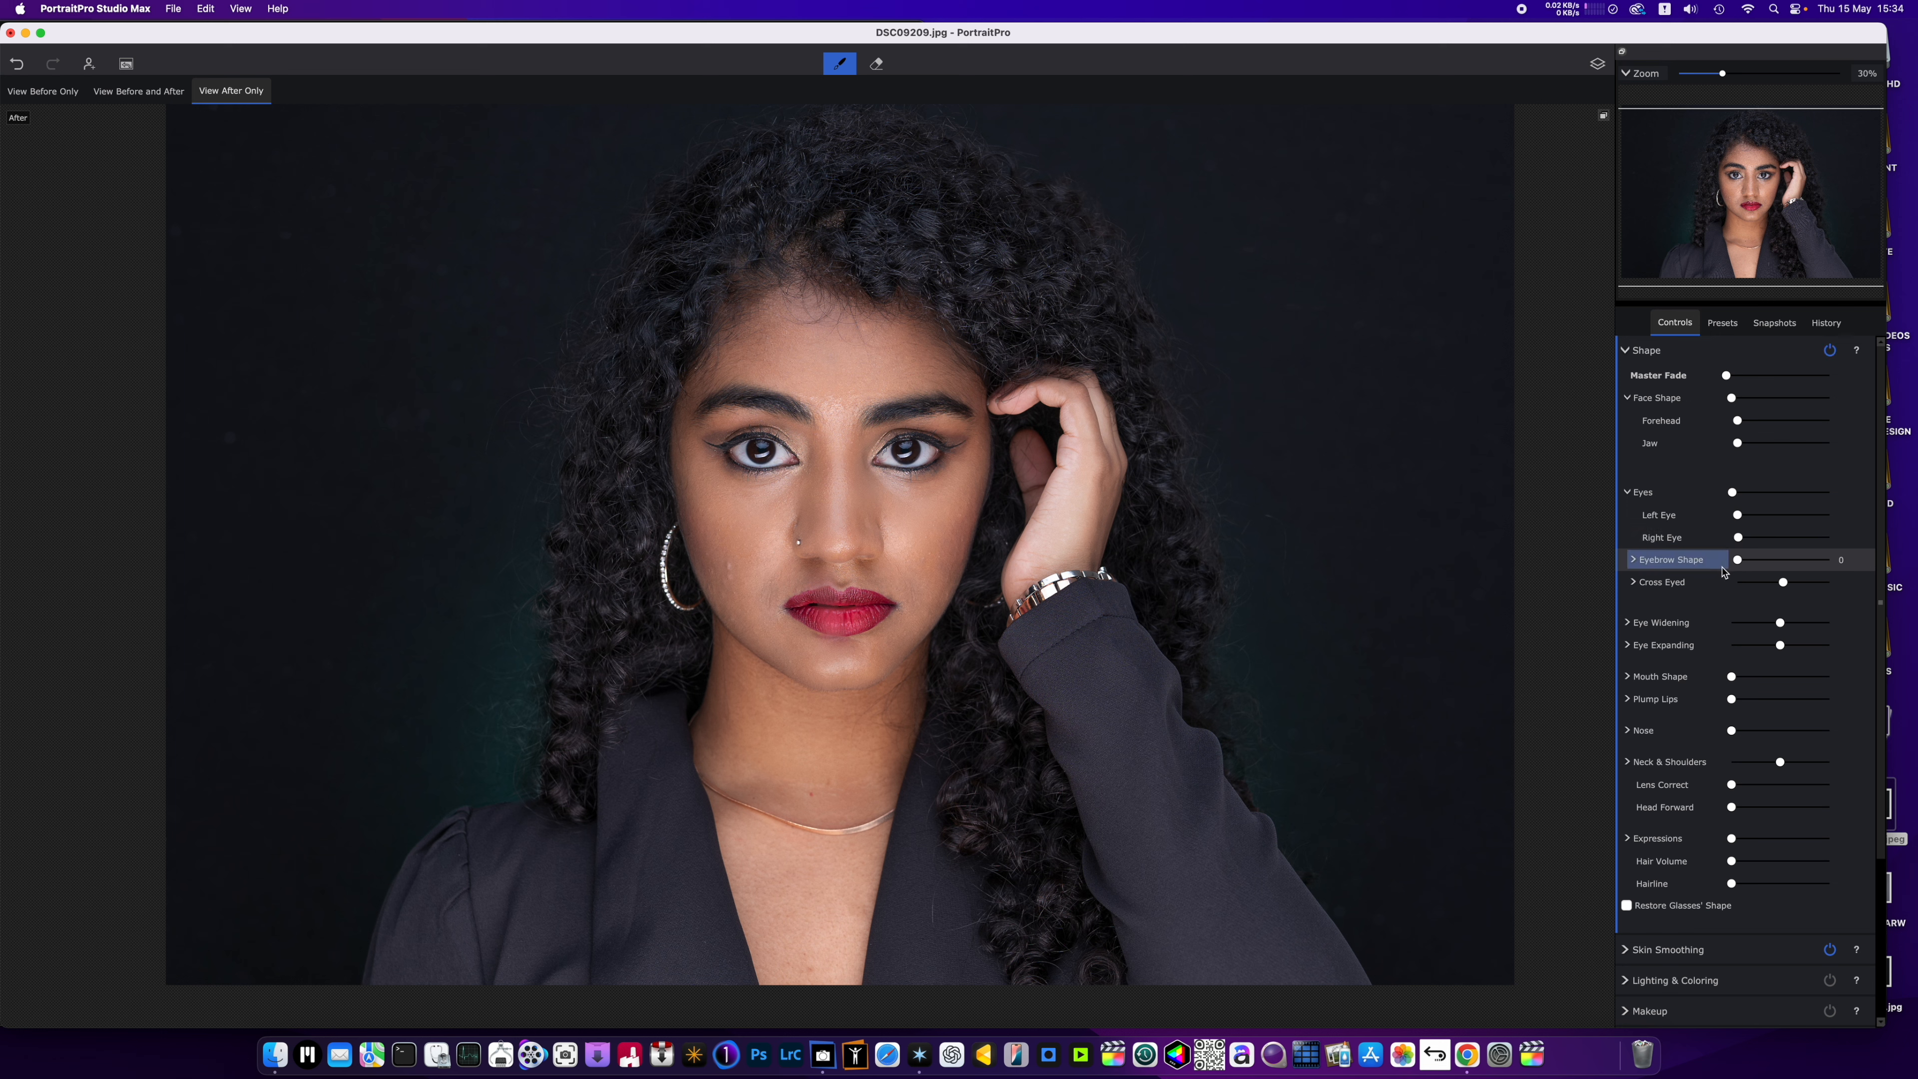
{"action": "left_click", "coordinate": [1634, 562]}
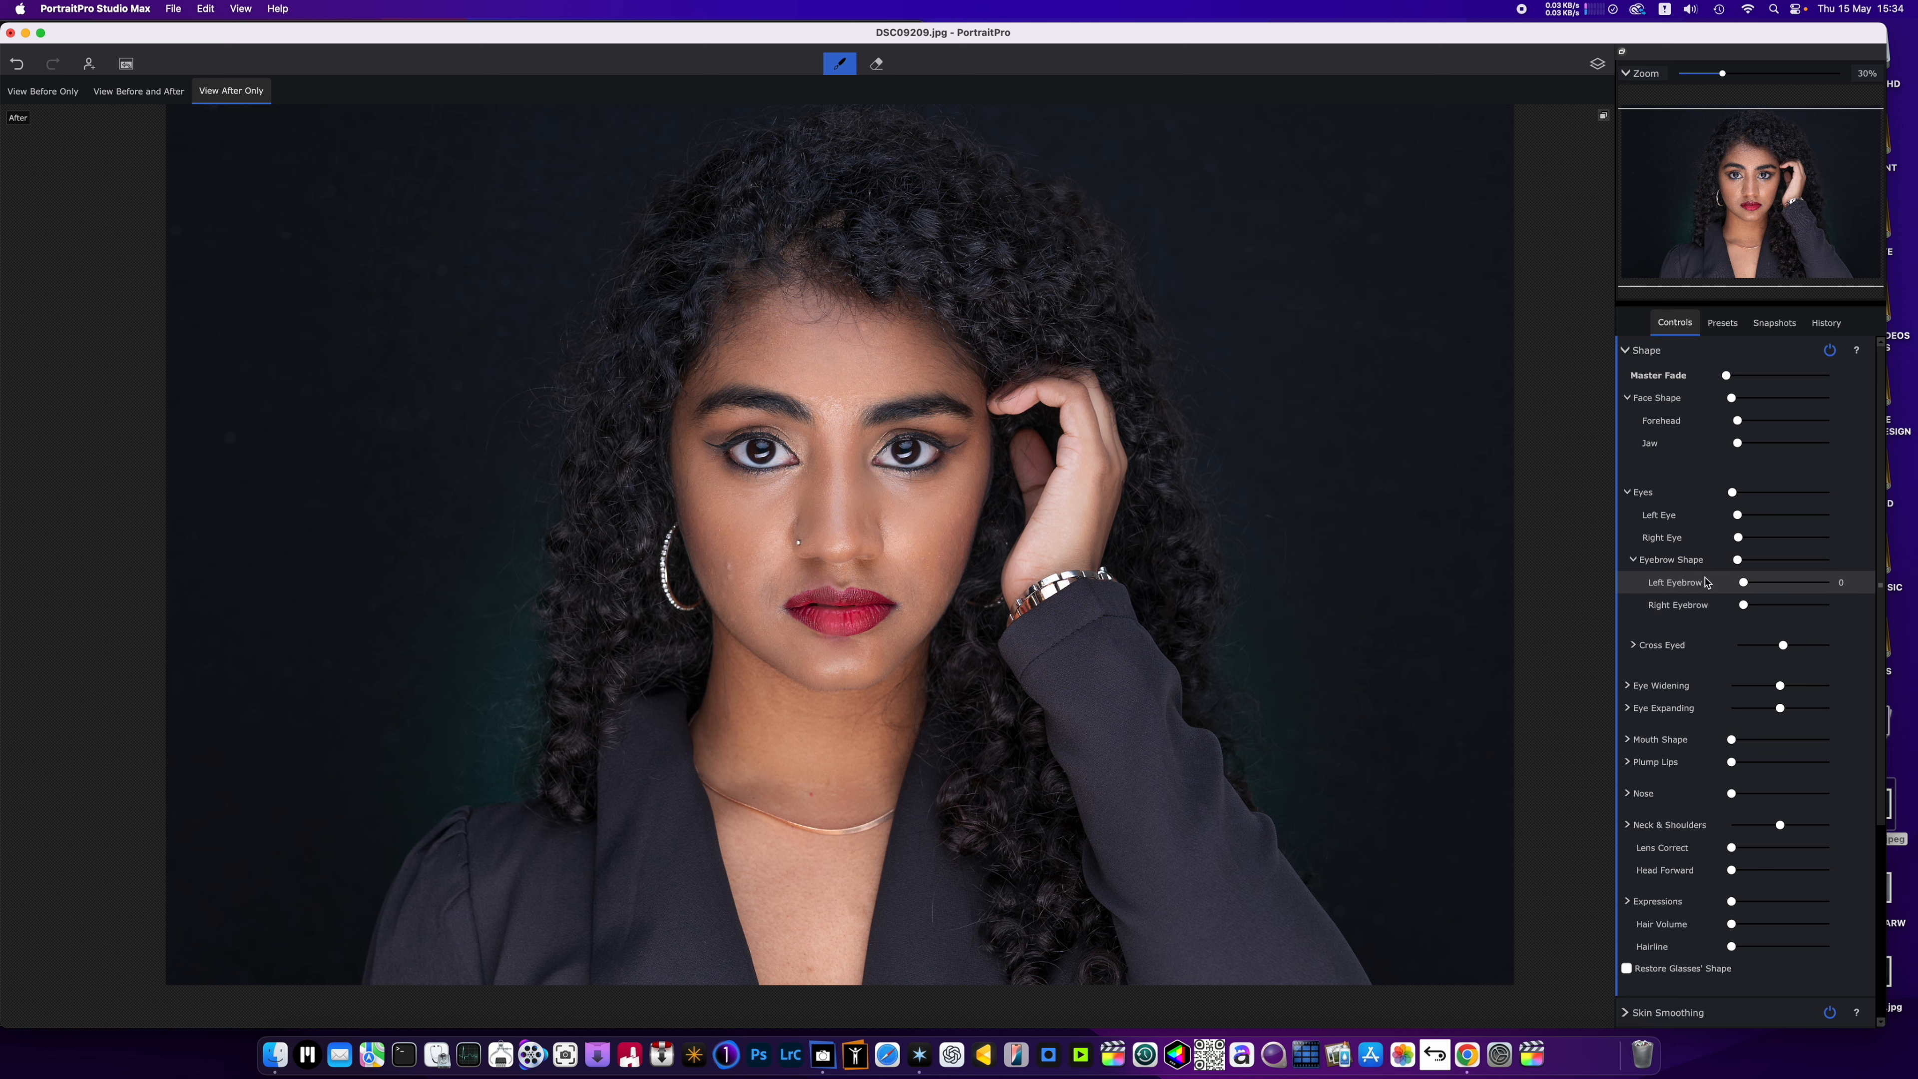
{"action": "left_click", "coordinate": [1750, 607]}
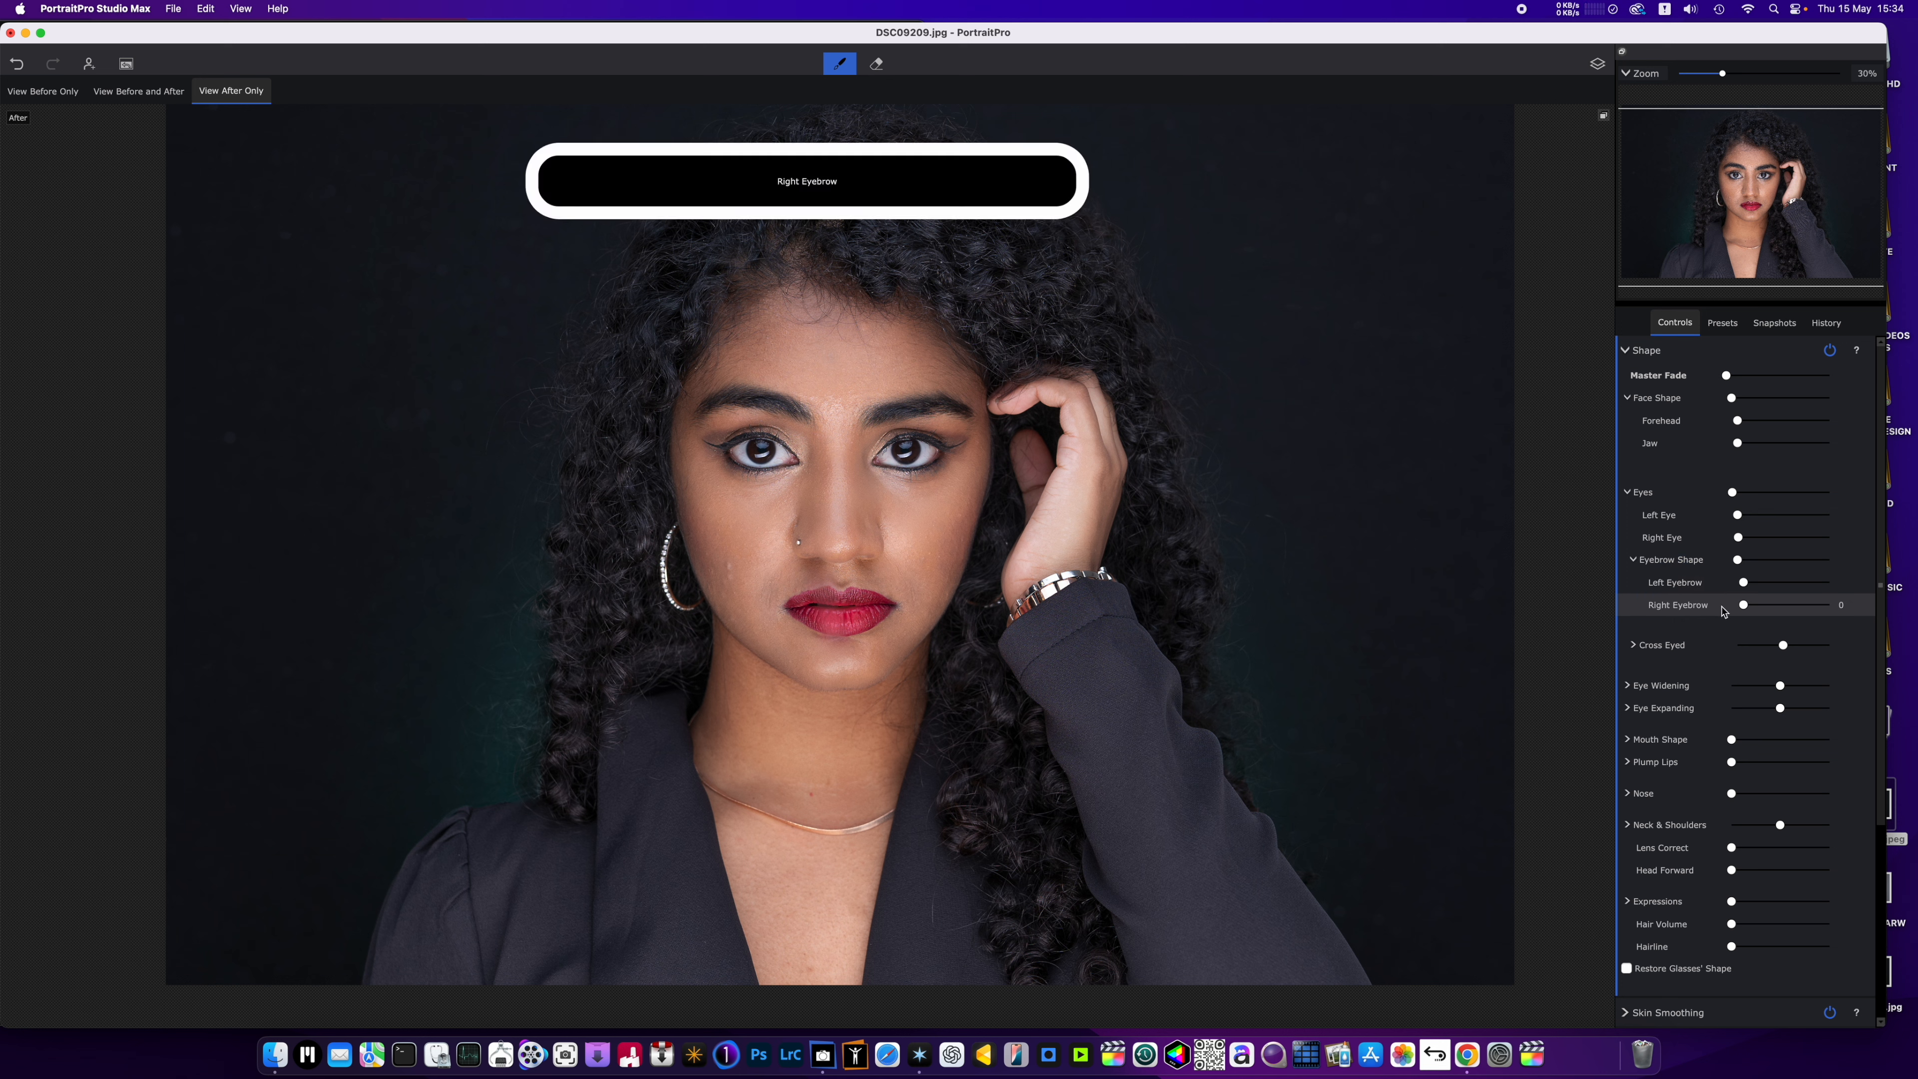
Raise the Left Eyebrow shape adjustment to a little over half and moderately increase Widen Right under Eye Widening.
{"action": "left_click_drag", "start_coordinate": [1742, 581], "coordinate": [1798, 588]}
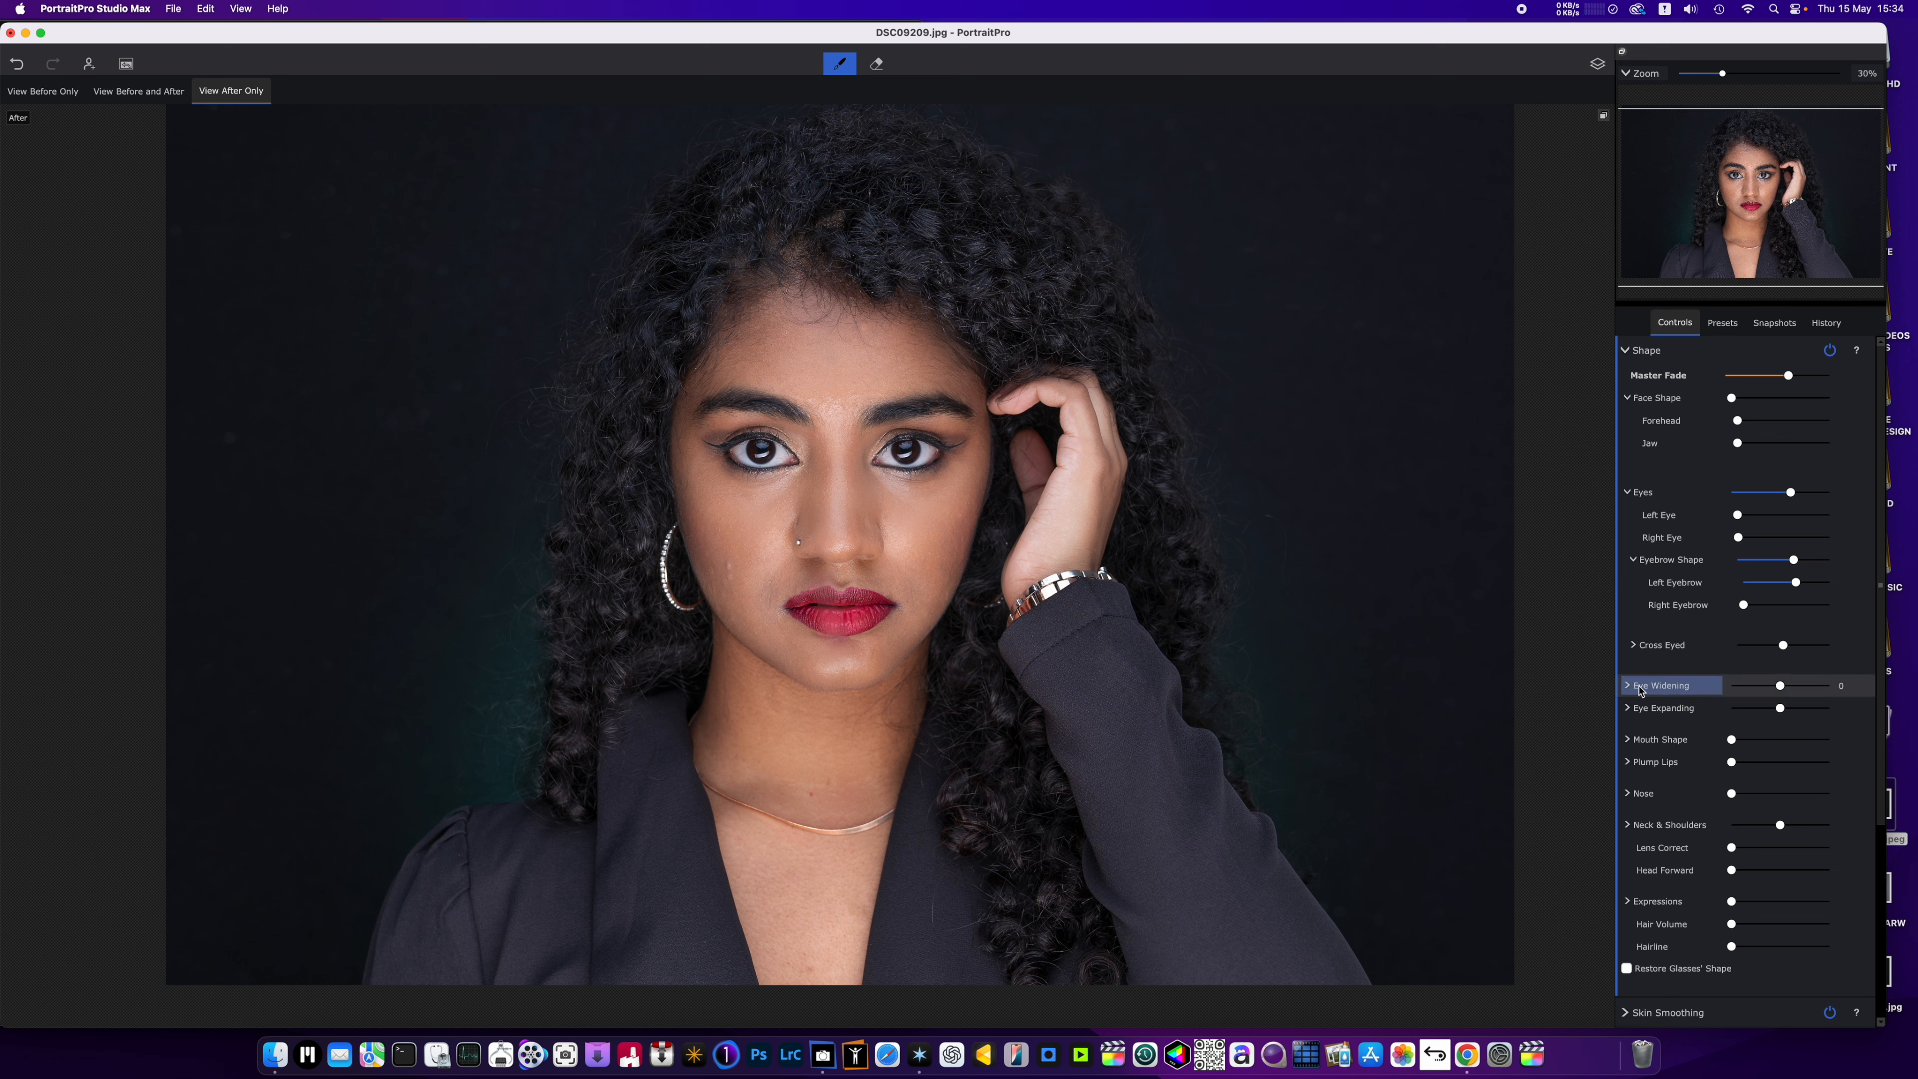
{"action": "left_click", "coordinate": [1631, 687]}
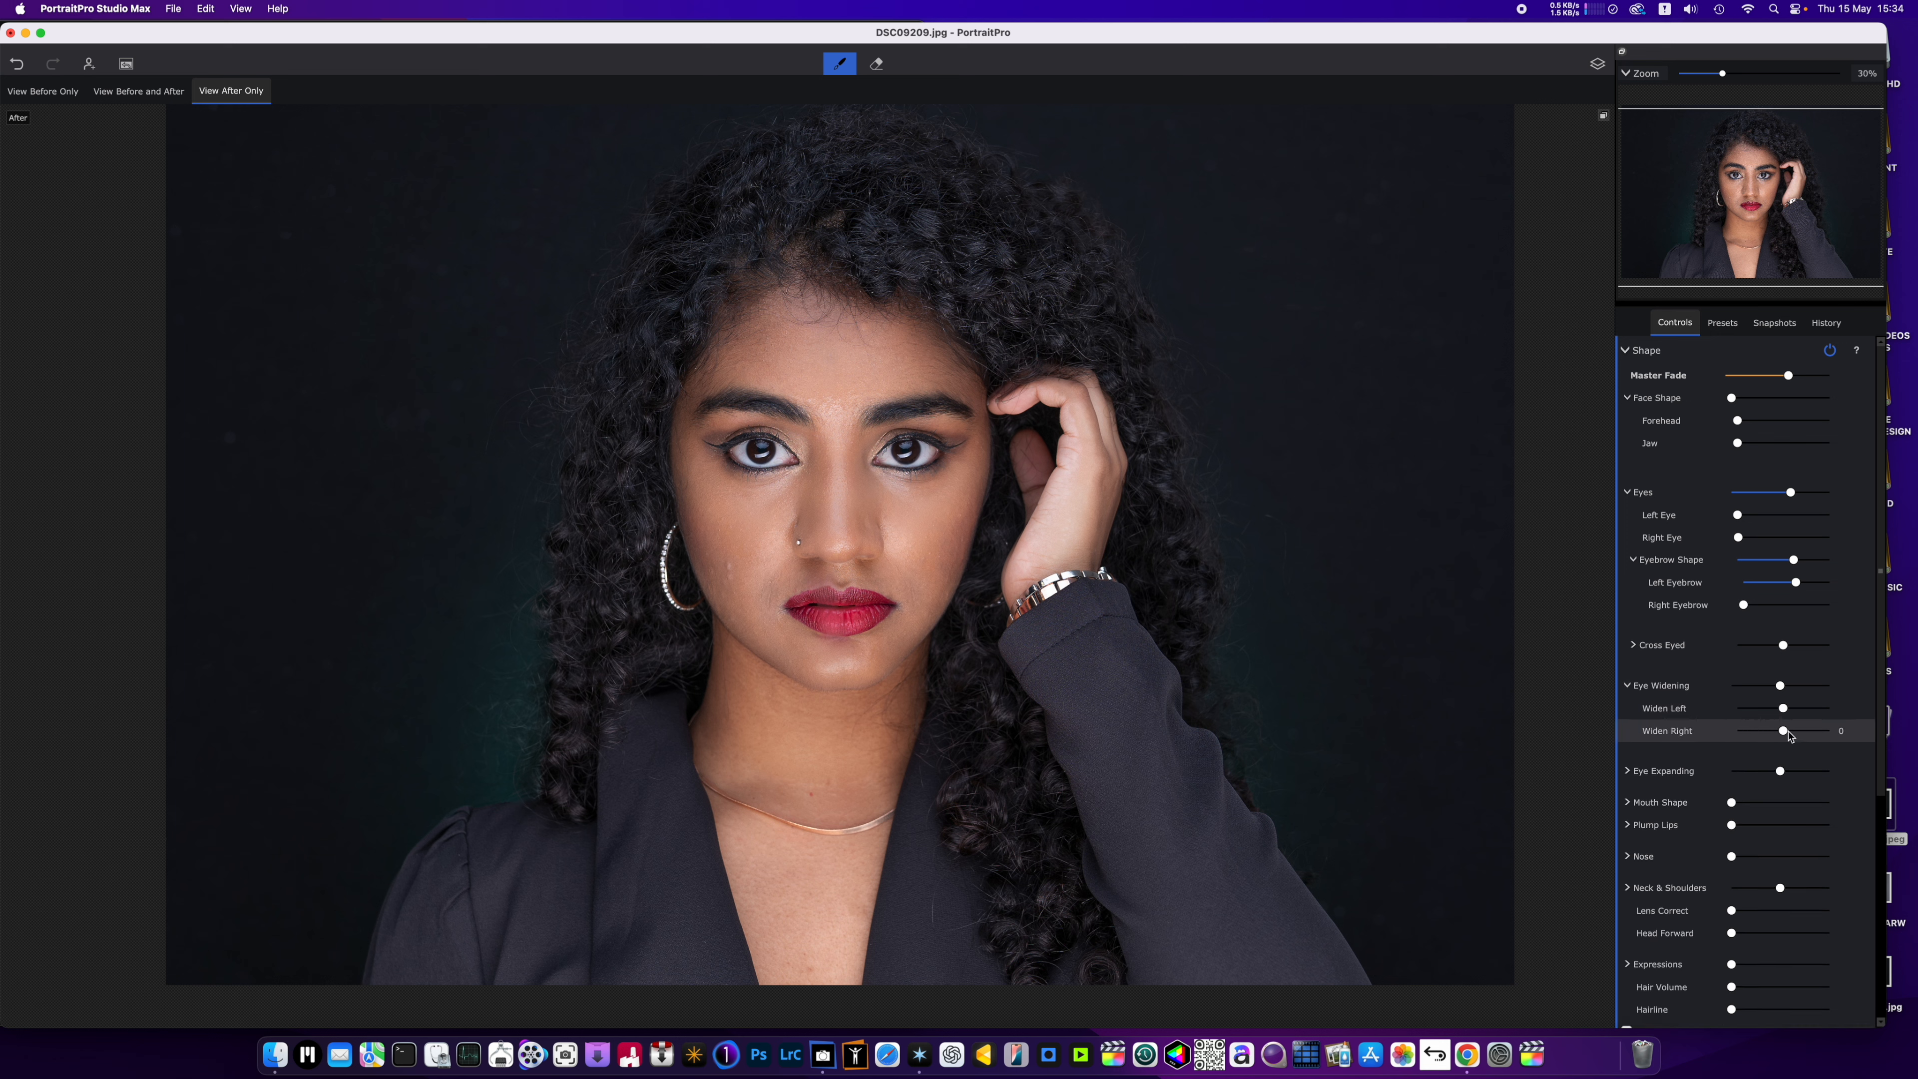
{"action": "mouse_move", "coordinate": [1787, 737]}
{"action": "left_mouse_down"}
{"action": "mouse_move", "coordinate": [1824, 737]}
{"action": "mouse_move", "coordinate": [1803, 733]}
{"action": "left_mouse_up"}
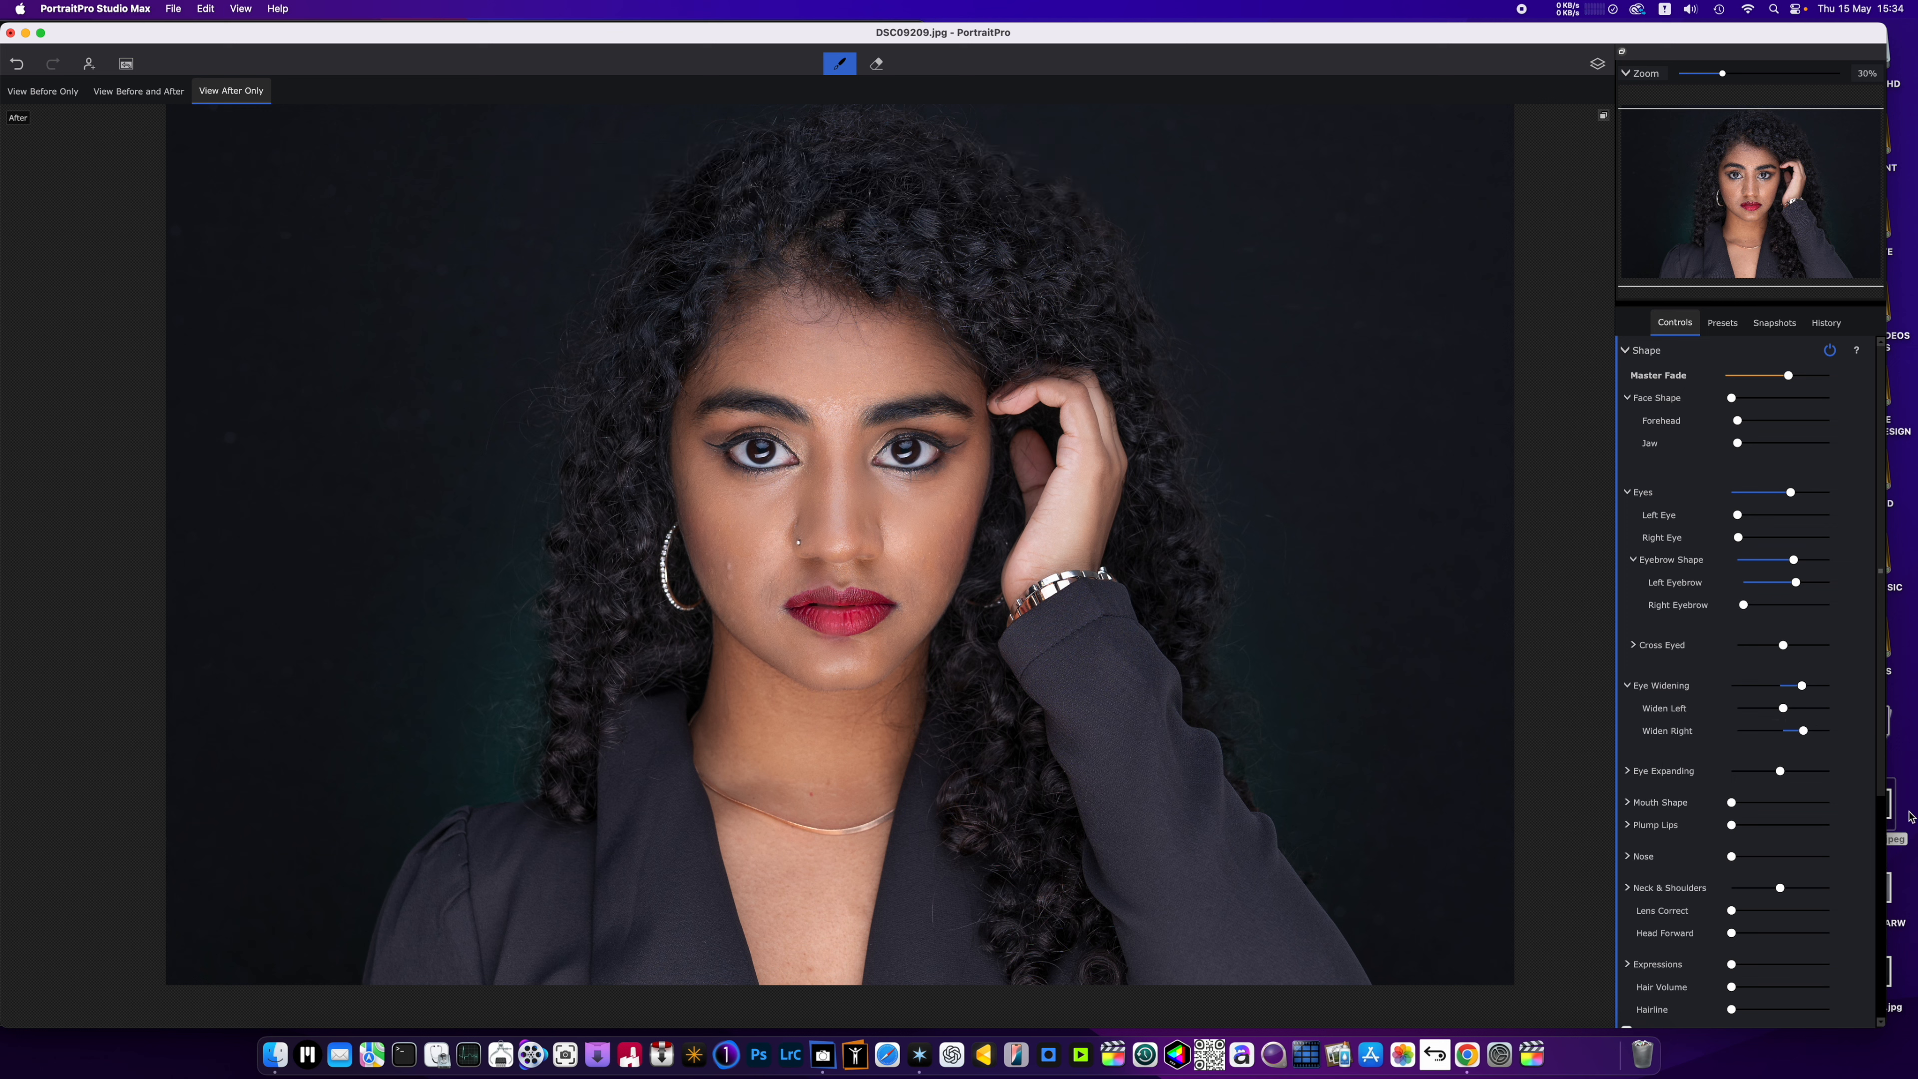
{"action": "left_click_drag", "start_coordinate": [1804, 731], "coordinate": [1782, 776]}
{"action": "scroll", "coordinate": [737, 634], "scroll_direction": "up", "scroll_amount": 2}
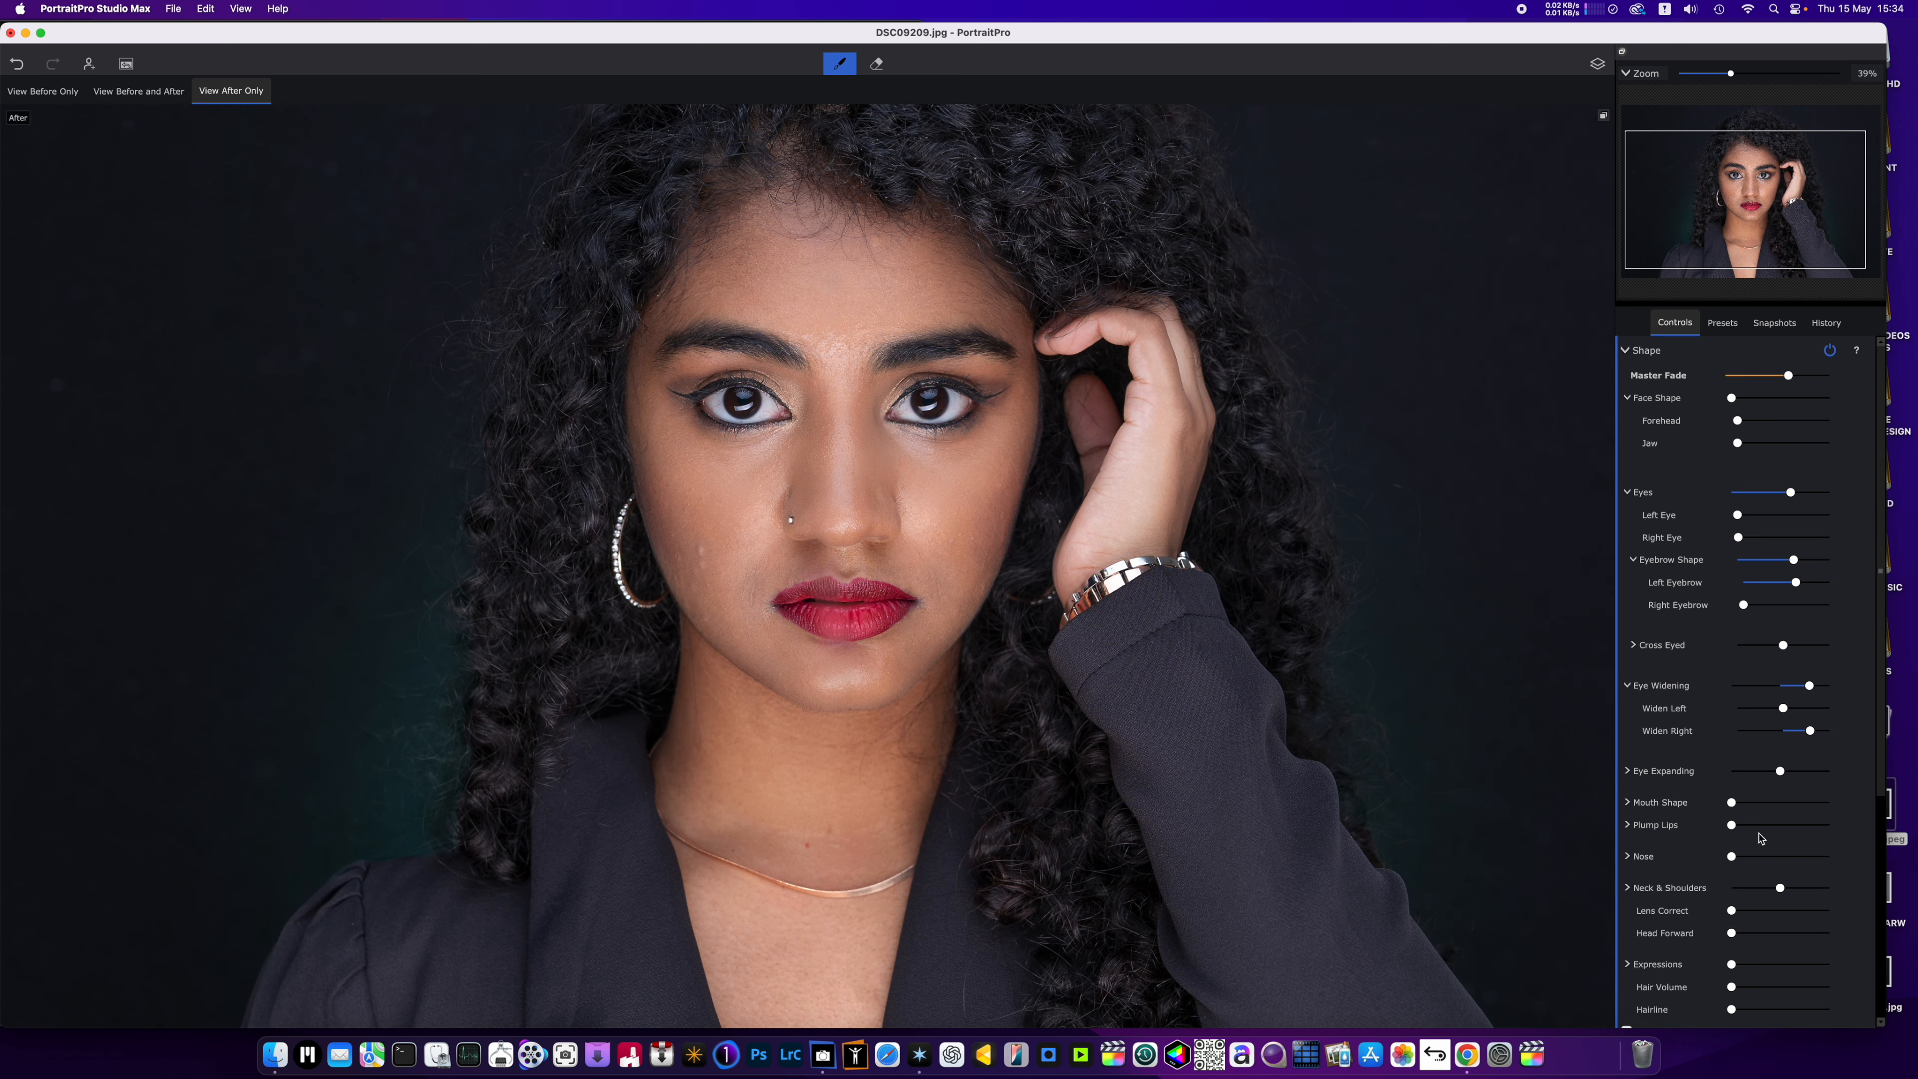
Set the mouth's Expression adjustment to 21 under Mouth Shape and collapse that group.
{"action": "left_click", "coordinate": [1732, 803]}
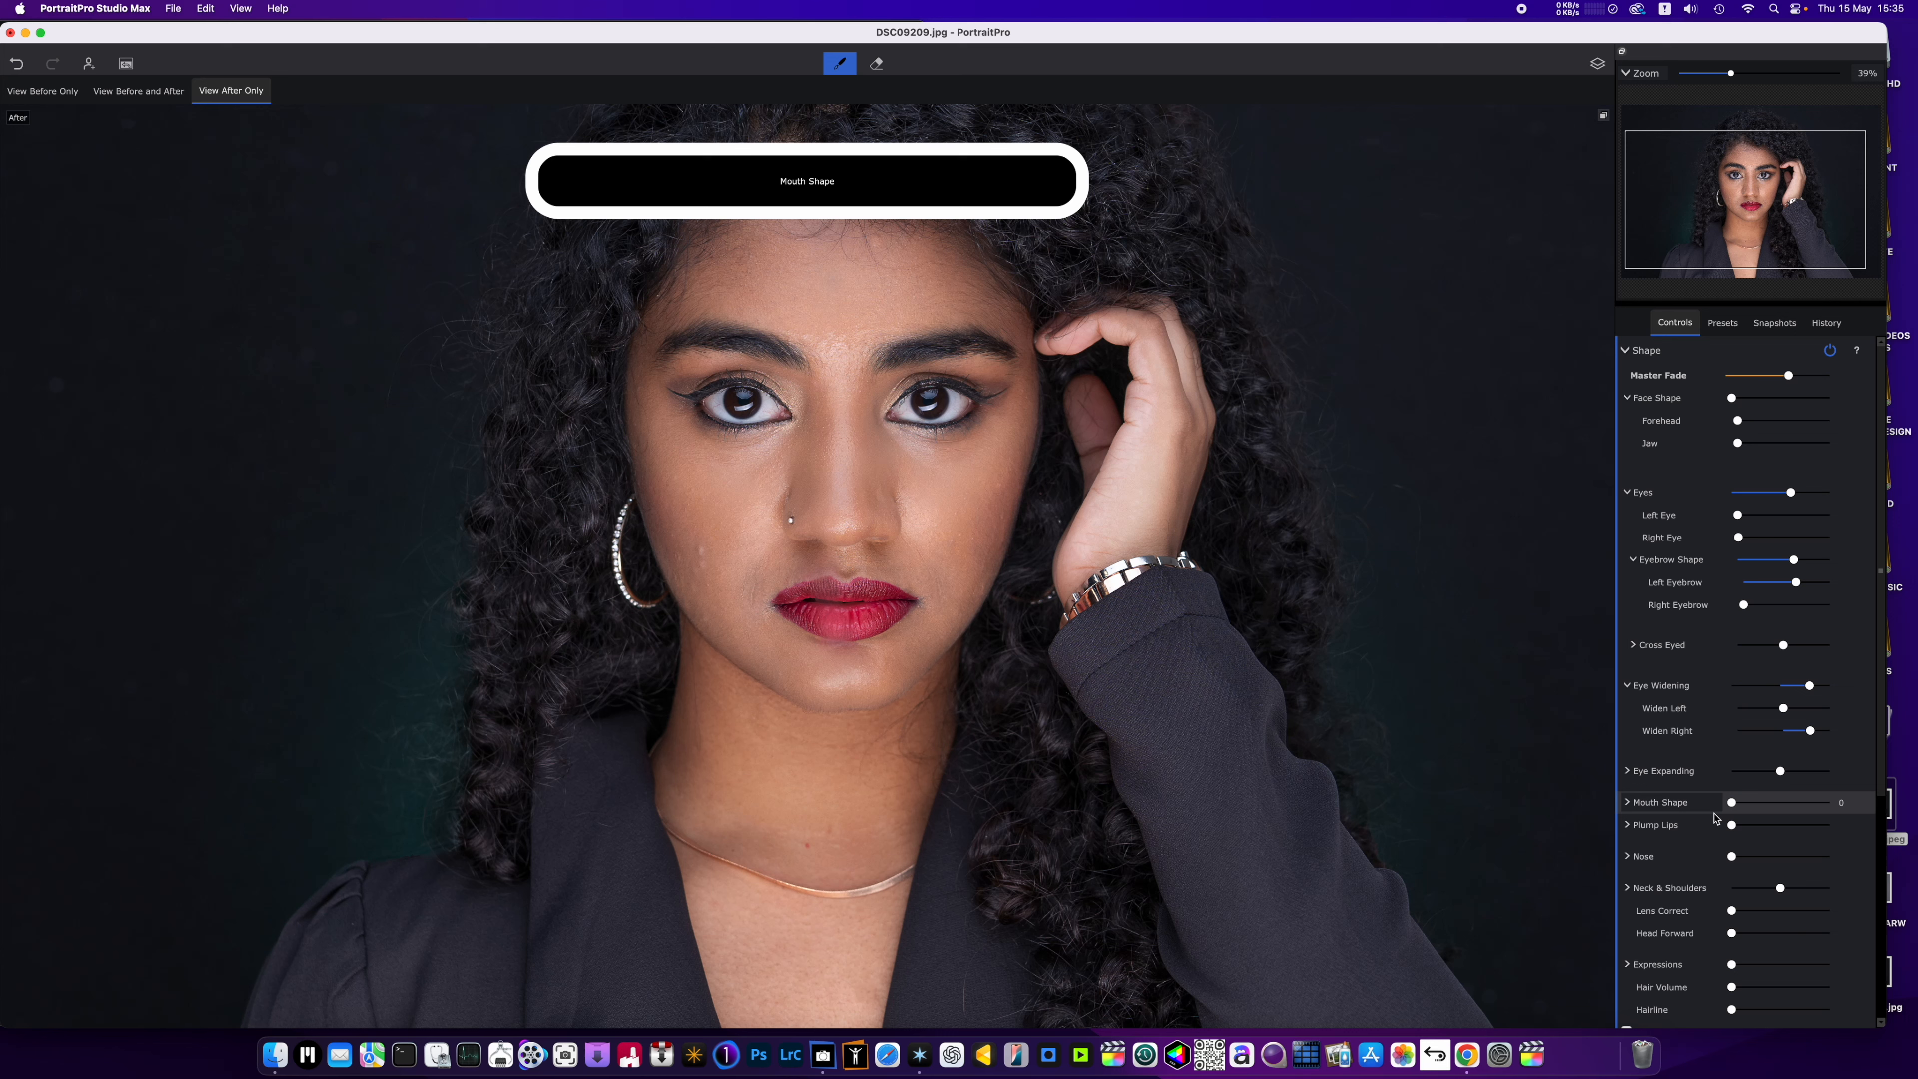
{"action": "left_click", "coordinate": [1640, 803]}
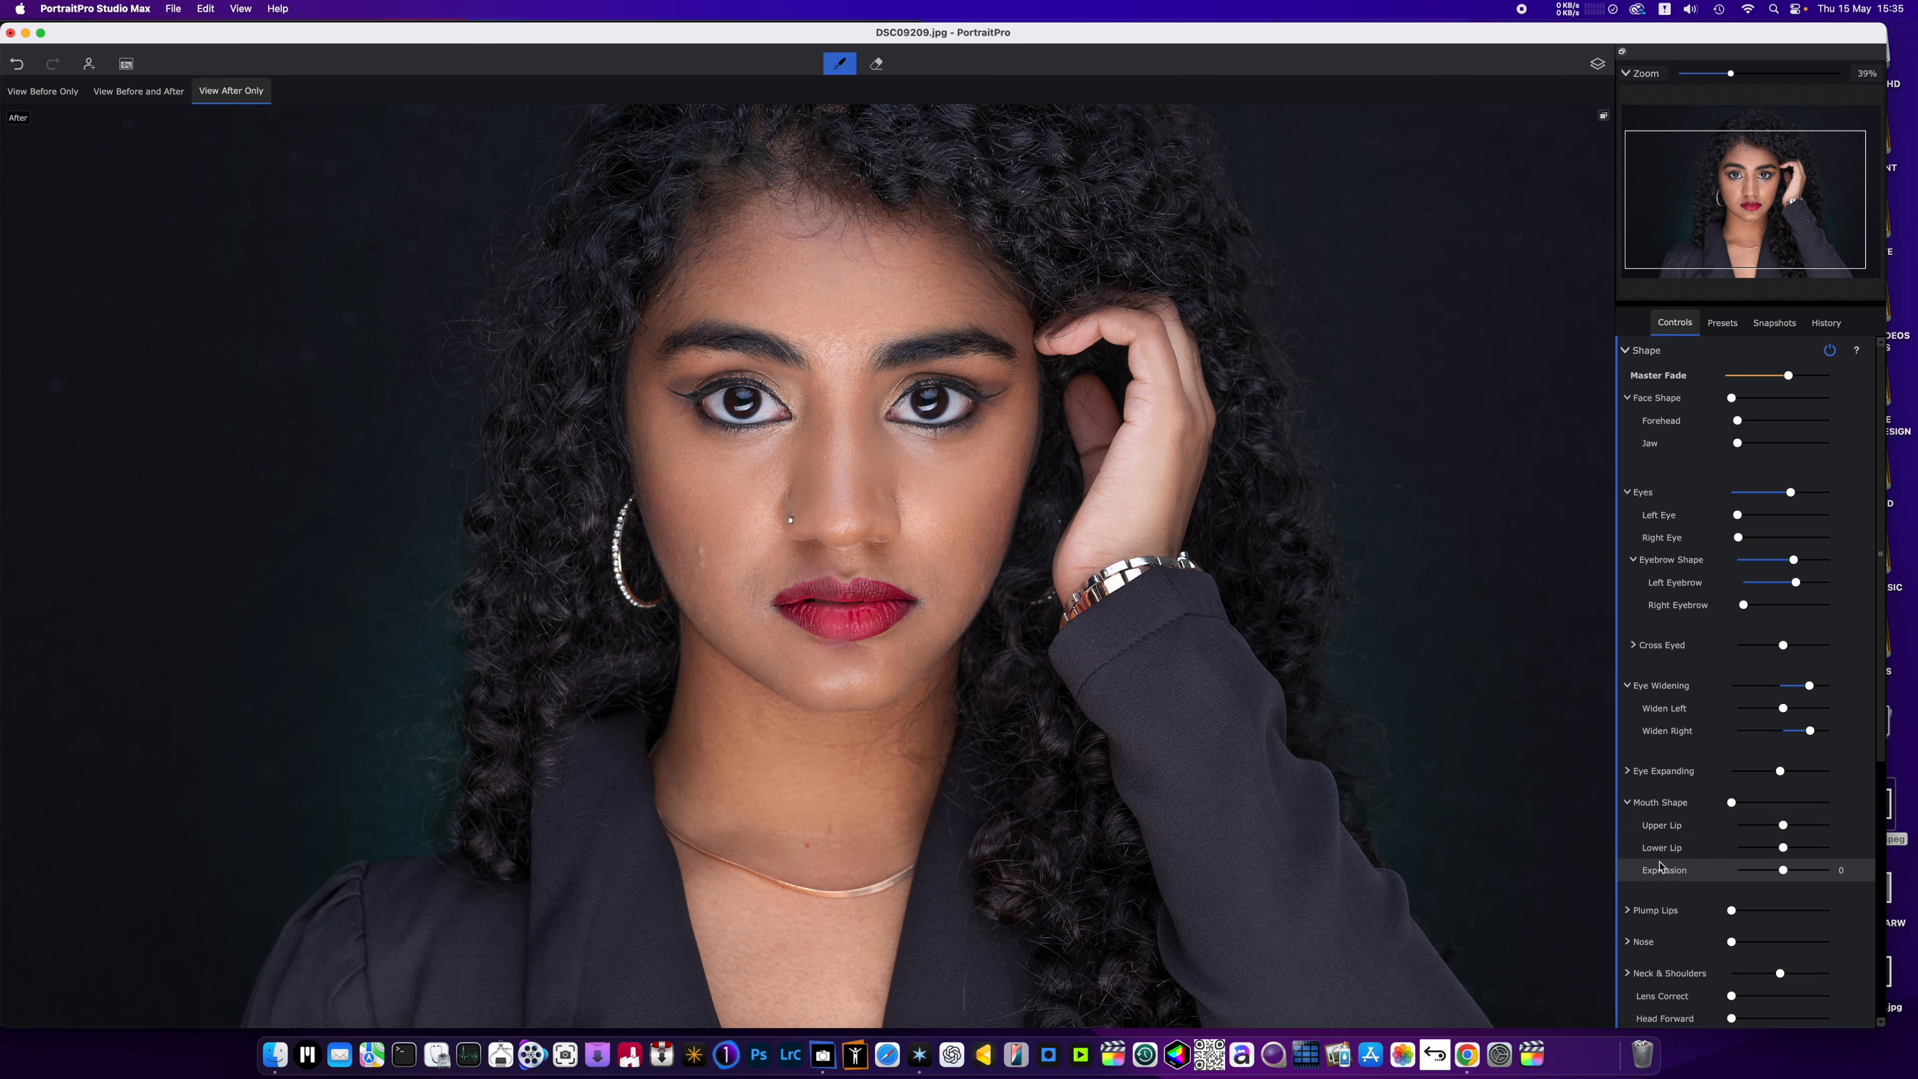
{"action": "mouse_move", "coordinate": [1782, 871]}
{"action": "left_mouse_down"}
{"action": "mouse_move", "coordinate": [1756, 878]}
{"action": "mouse_move", "coordinate": [1796, 877]}
{"action": "left_mouse_up"}
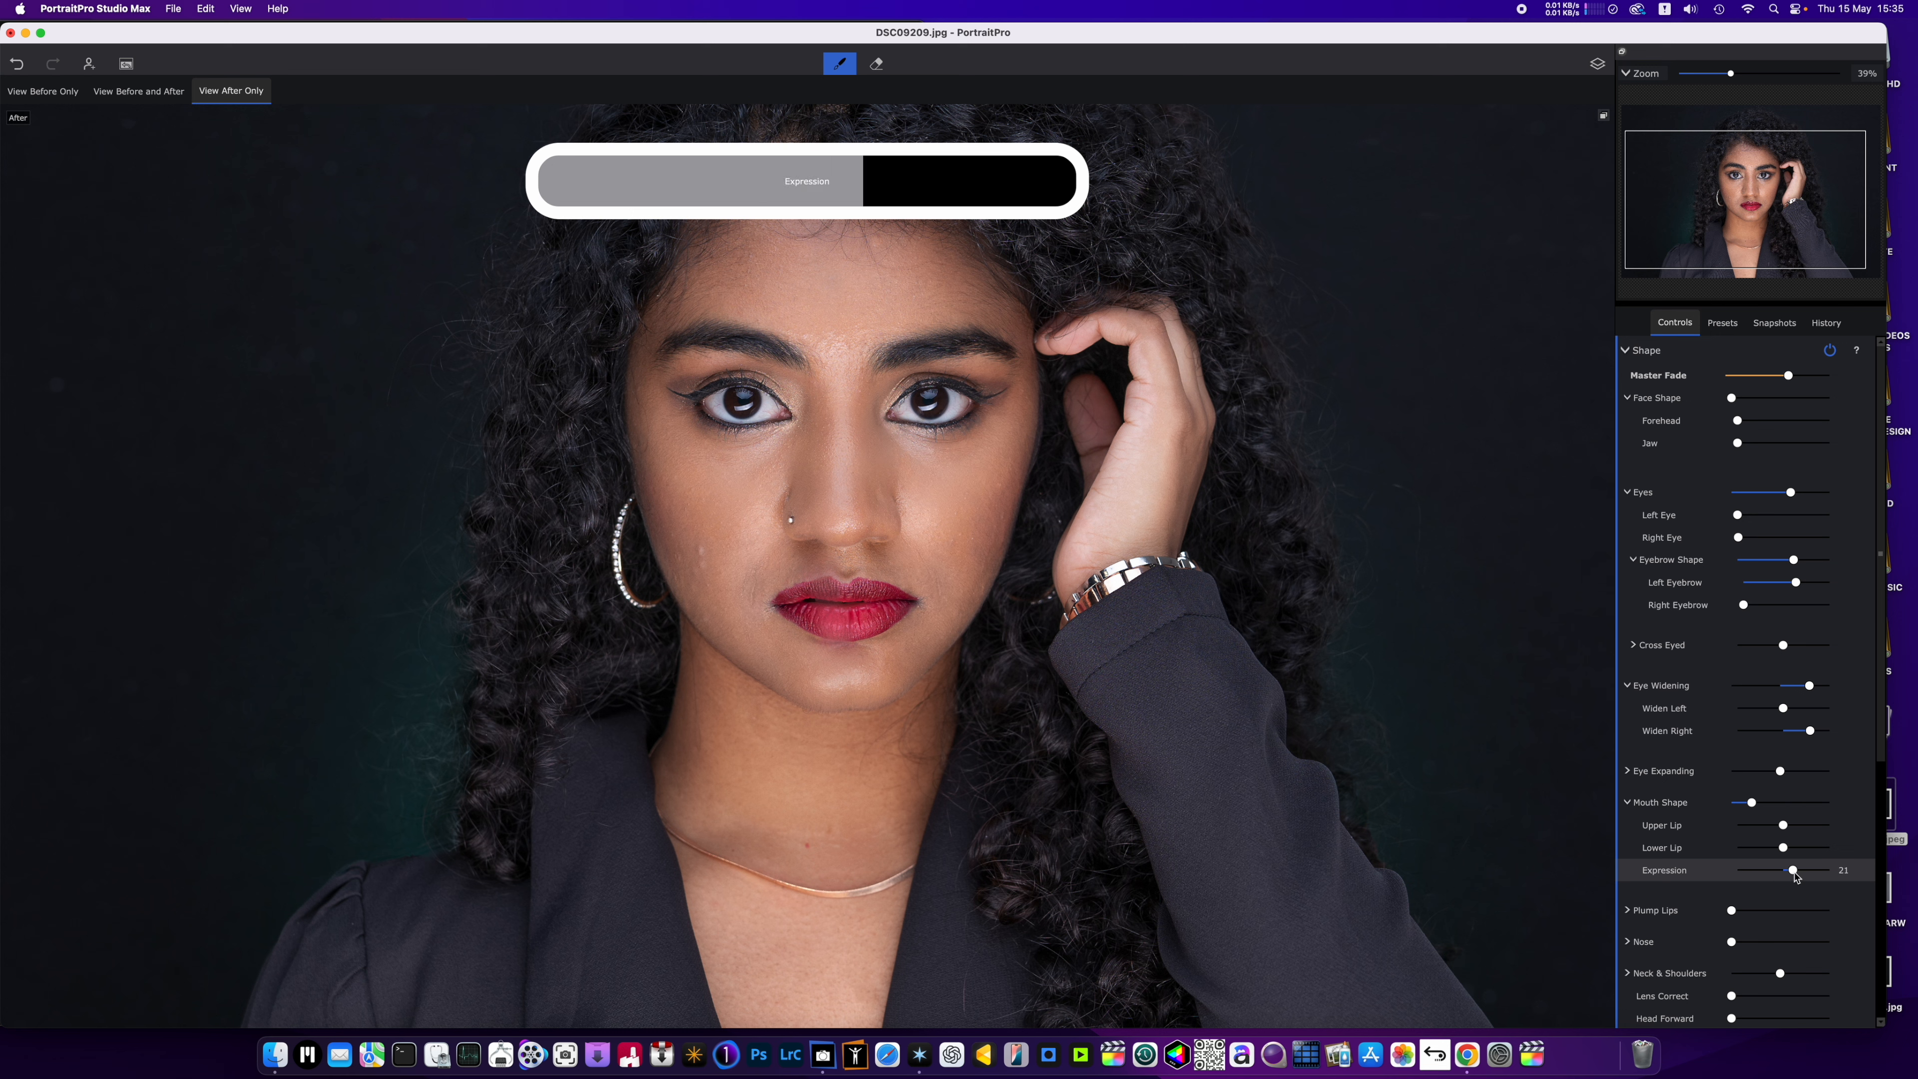
{"action": "left_click", "coordinate": [1636, 807]}
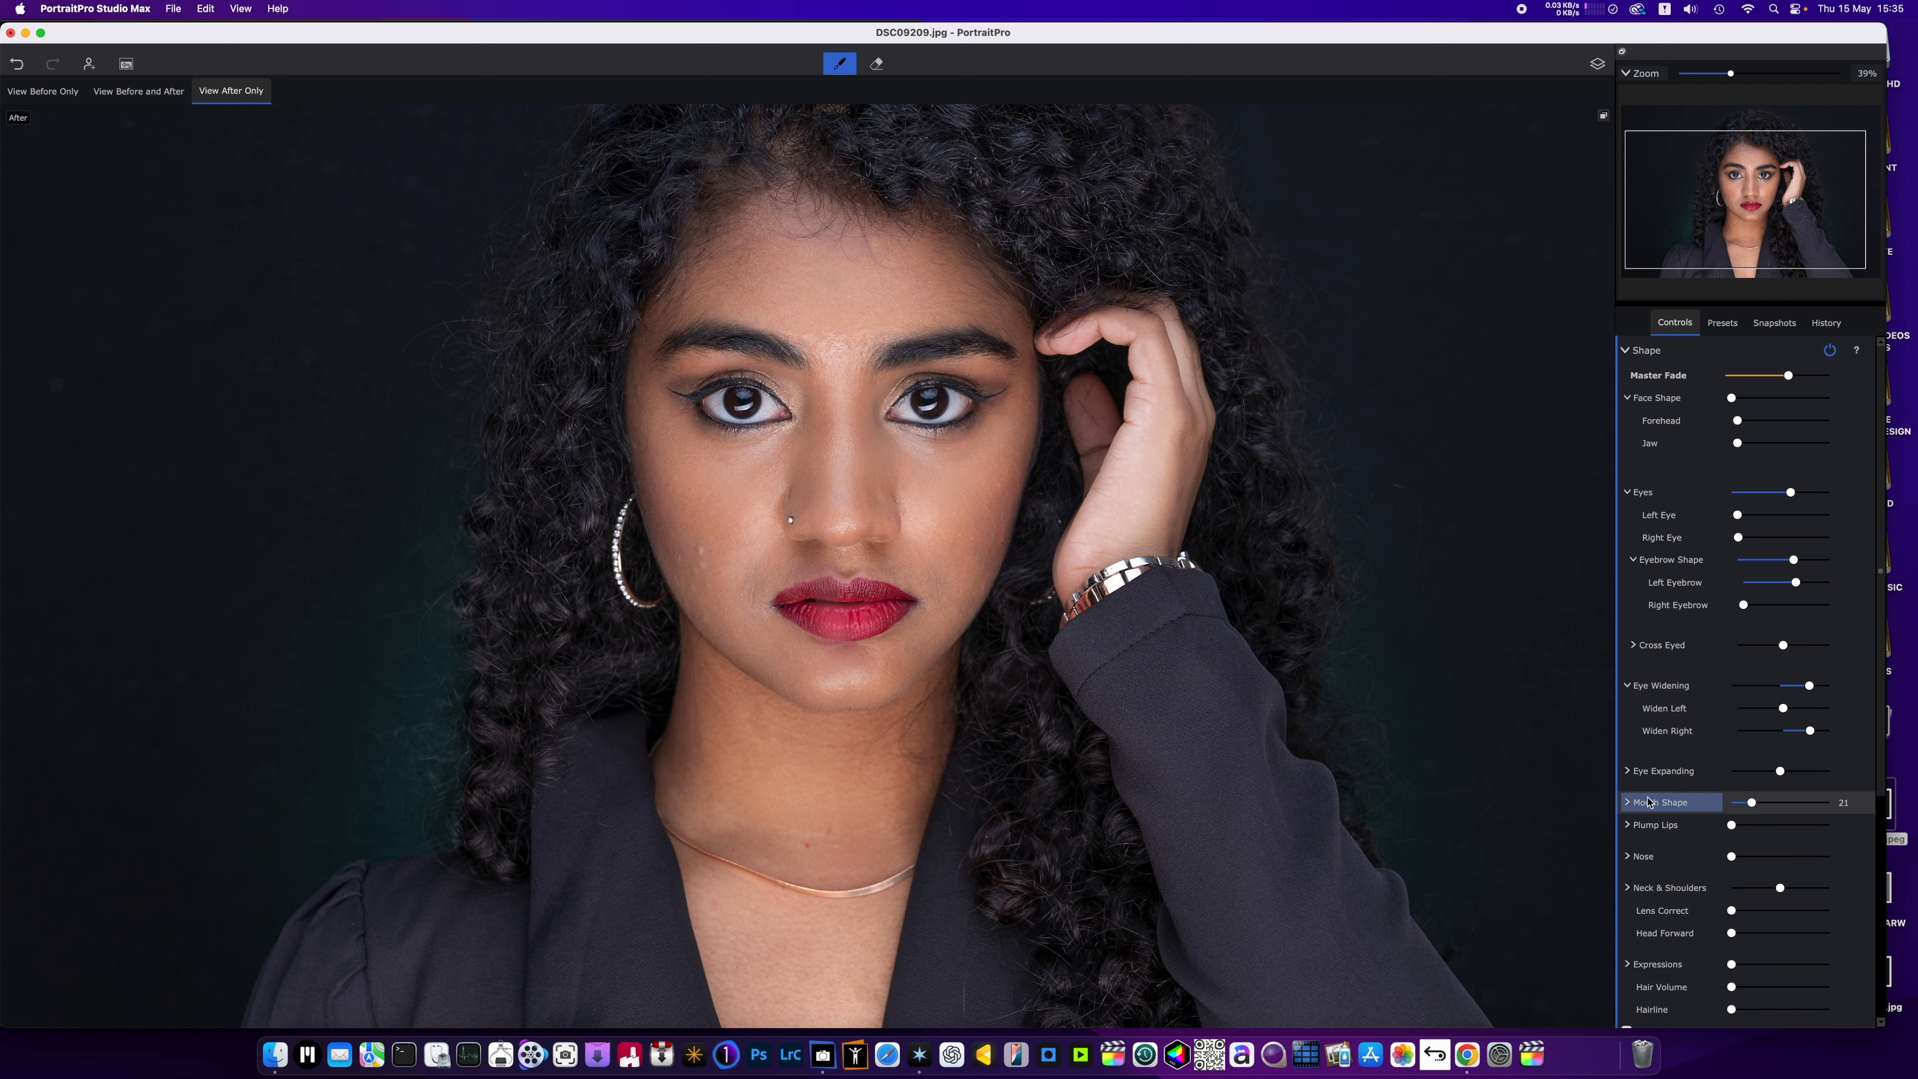
Set Plump Upper Lip to 37 and the overall Nose adjustment to 27.
{"action": "scroll", "coordinate": [1652, 796], "scroll_direction": "down", "scroll_amount": 3}
{"action": "left_click", "coordinate": [1654, 735]}
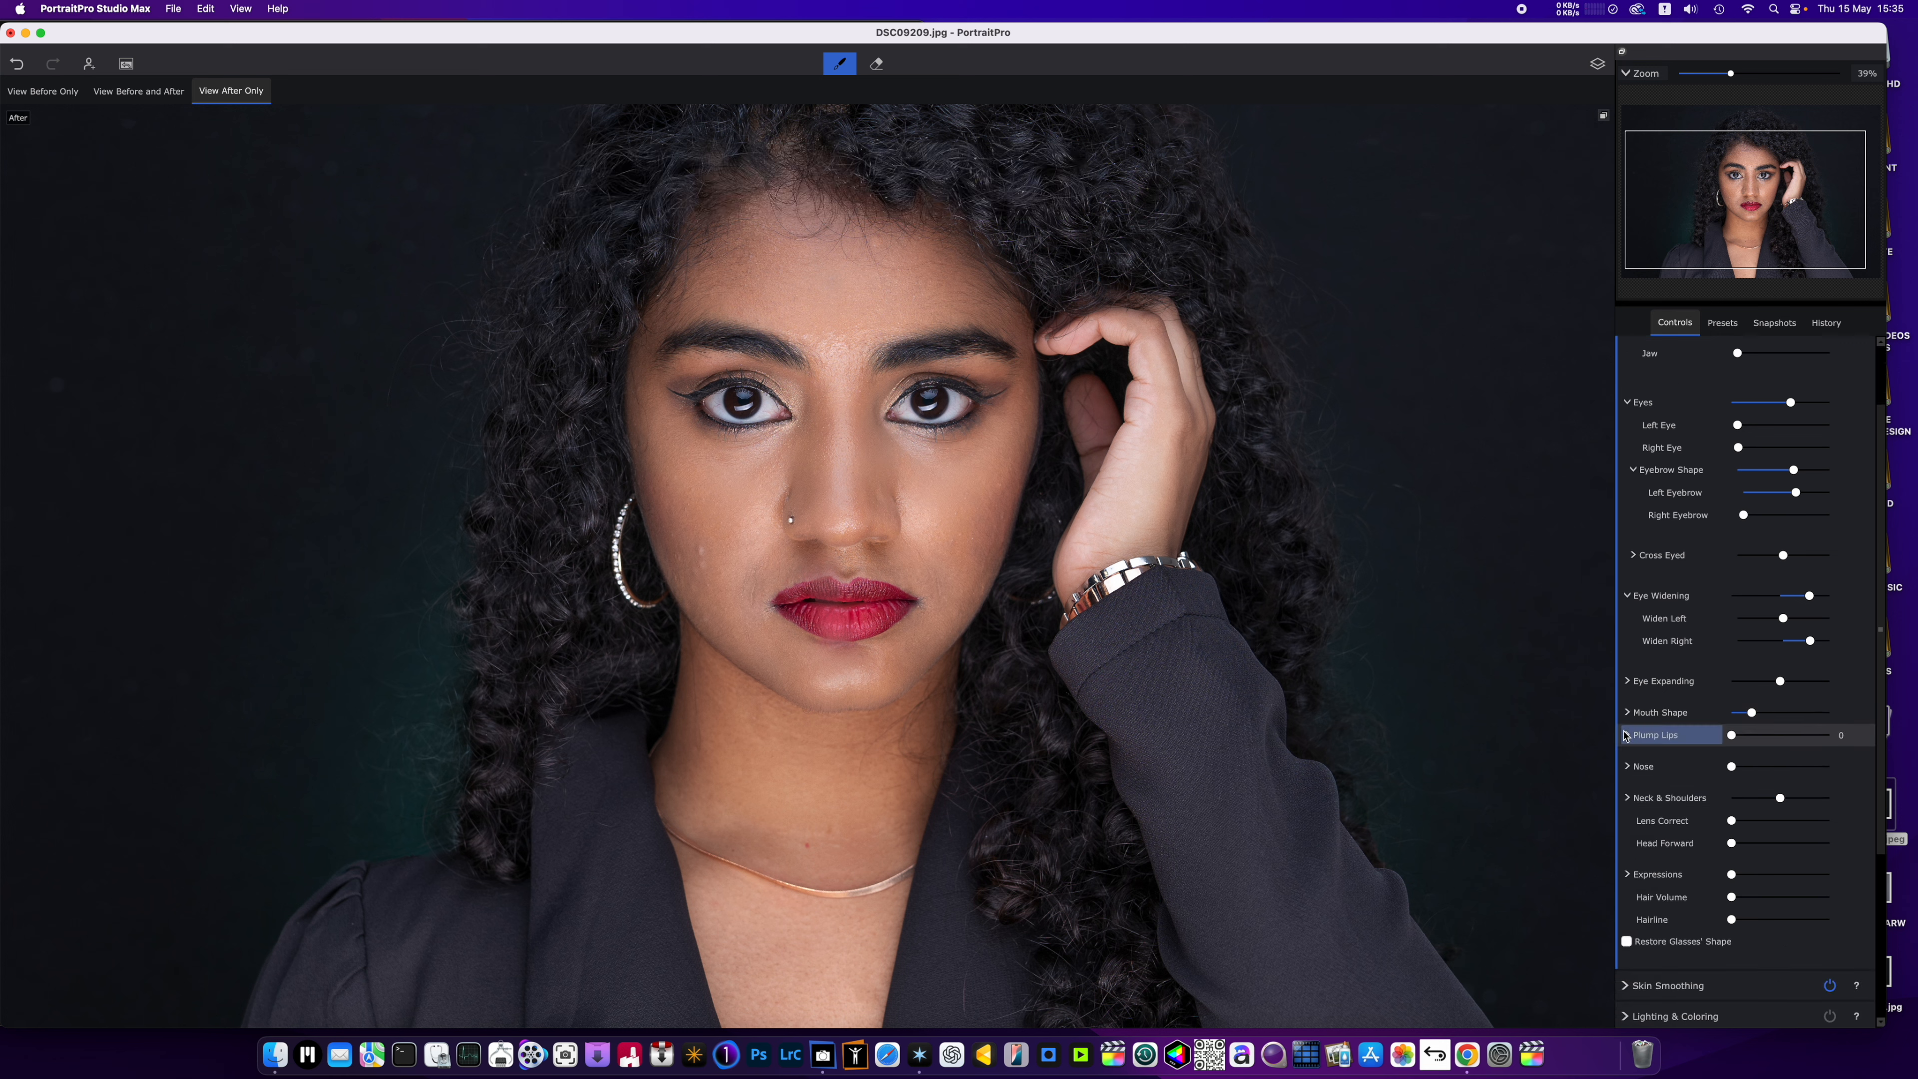
{"action": "left_click_drag", "start_coordinate": [1731, 769], "coordinate": [1774, 770]}
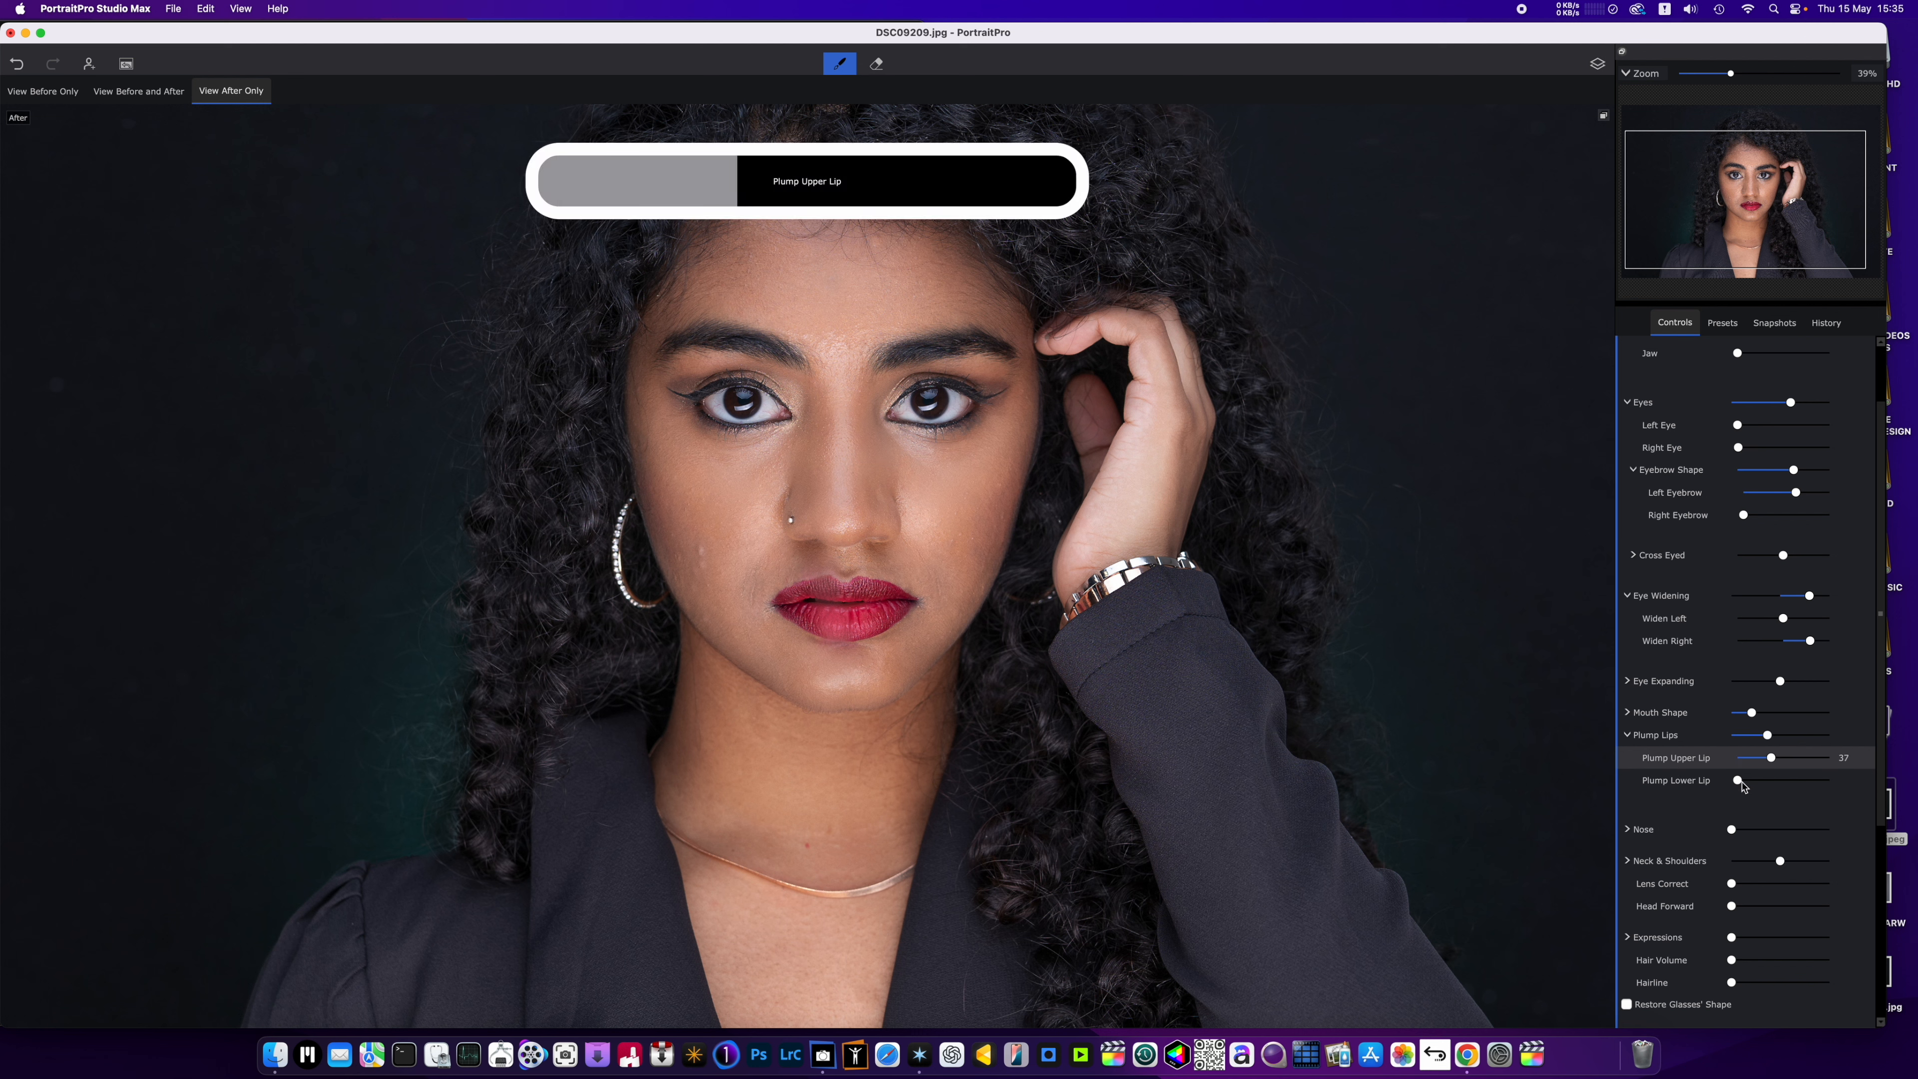
{"action": "mouse_move", "coordinate": [1744, 835]}
{"action": "left_mouse_down"}
{"action": "mouse_move", "coordinate": [1814, 831]}
{"action": "mouse_move", "coordinate": [1741, 831]}
{"action": "mouse_move", "coordinate": [1758, 835]}
{"action": "left_mouse_up"}
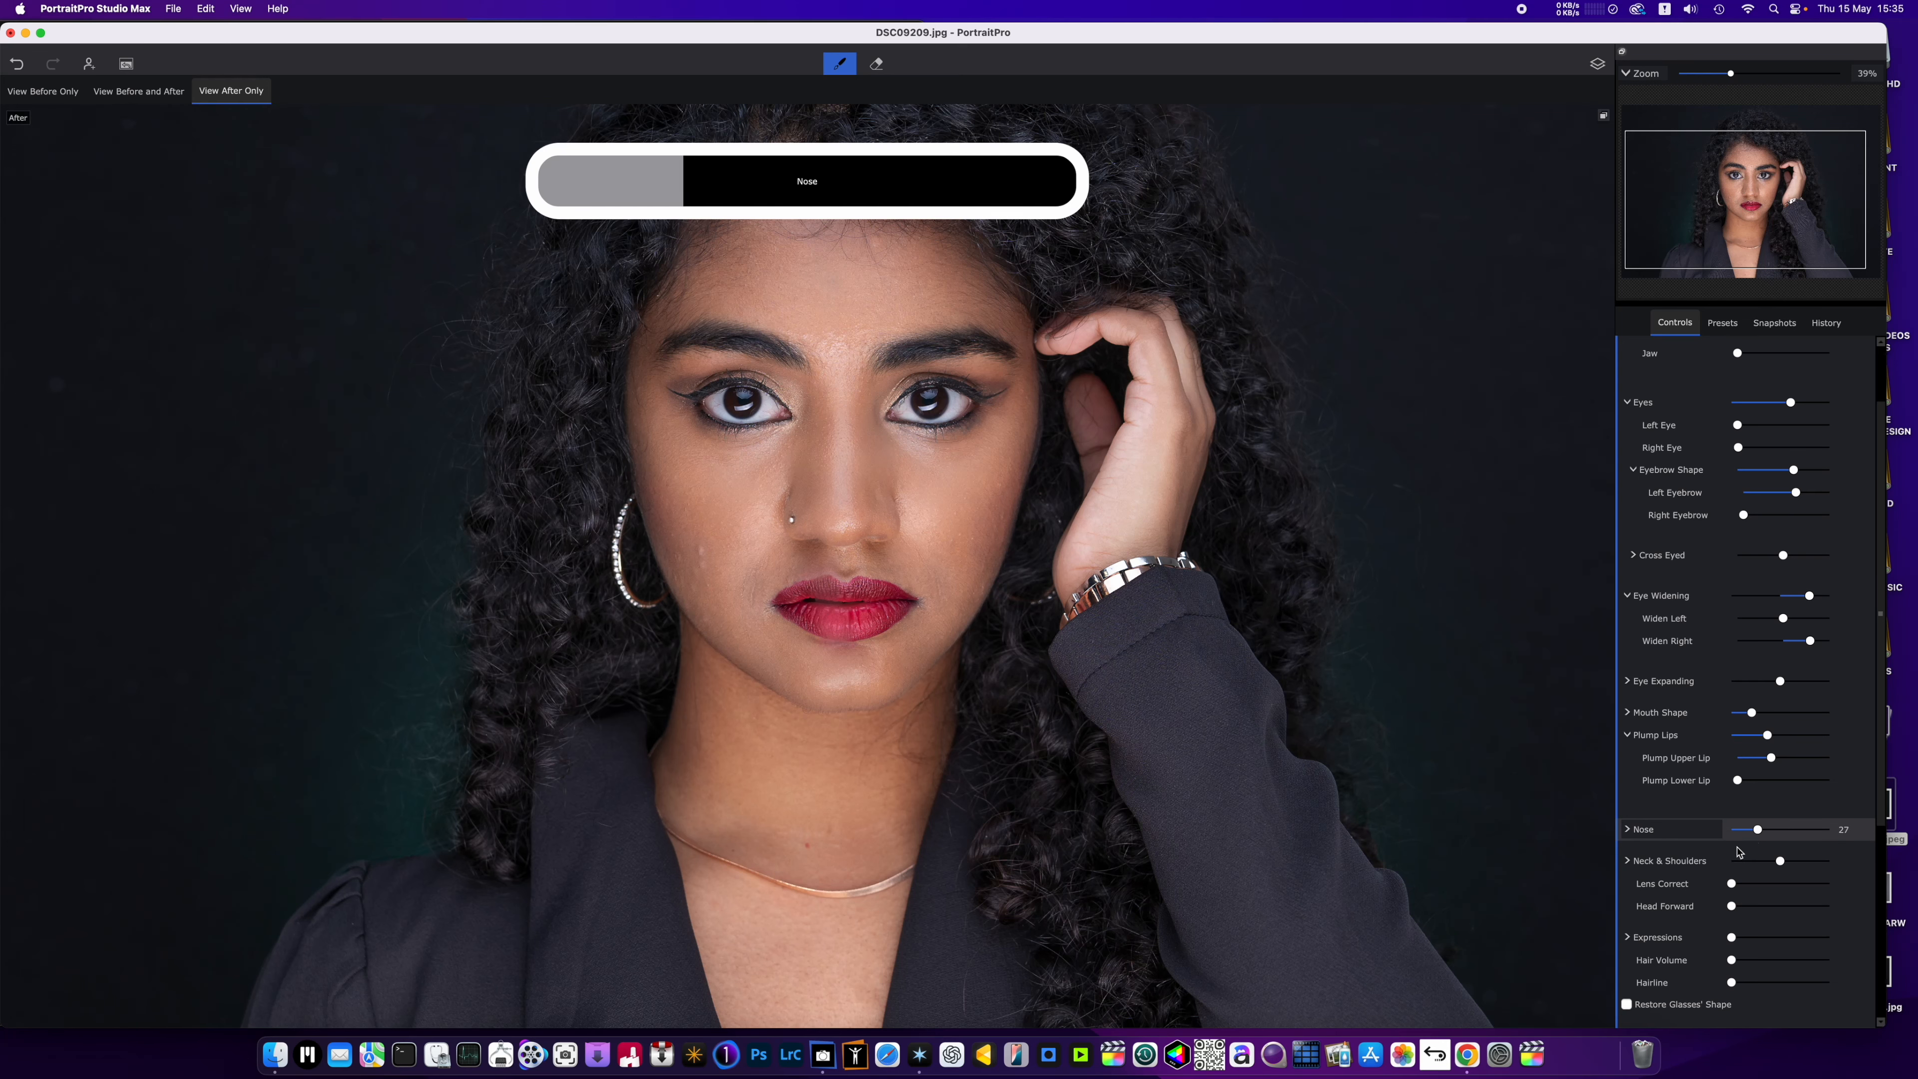
Set Hair Volume to 100 and try the Hairline adjustment, returning it to its minimum.
{"action": "scroll", "coordinate": [1736, 852], "scroll_direction": "down", "scroll_amount": 4}
{"action": "scroll", "coordinate": [1166, 769], "scroll_direction": "down", "scroll_amount": 4}
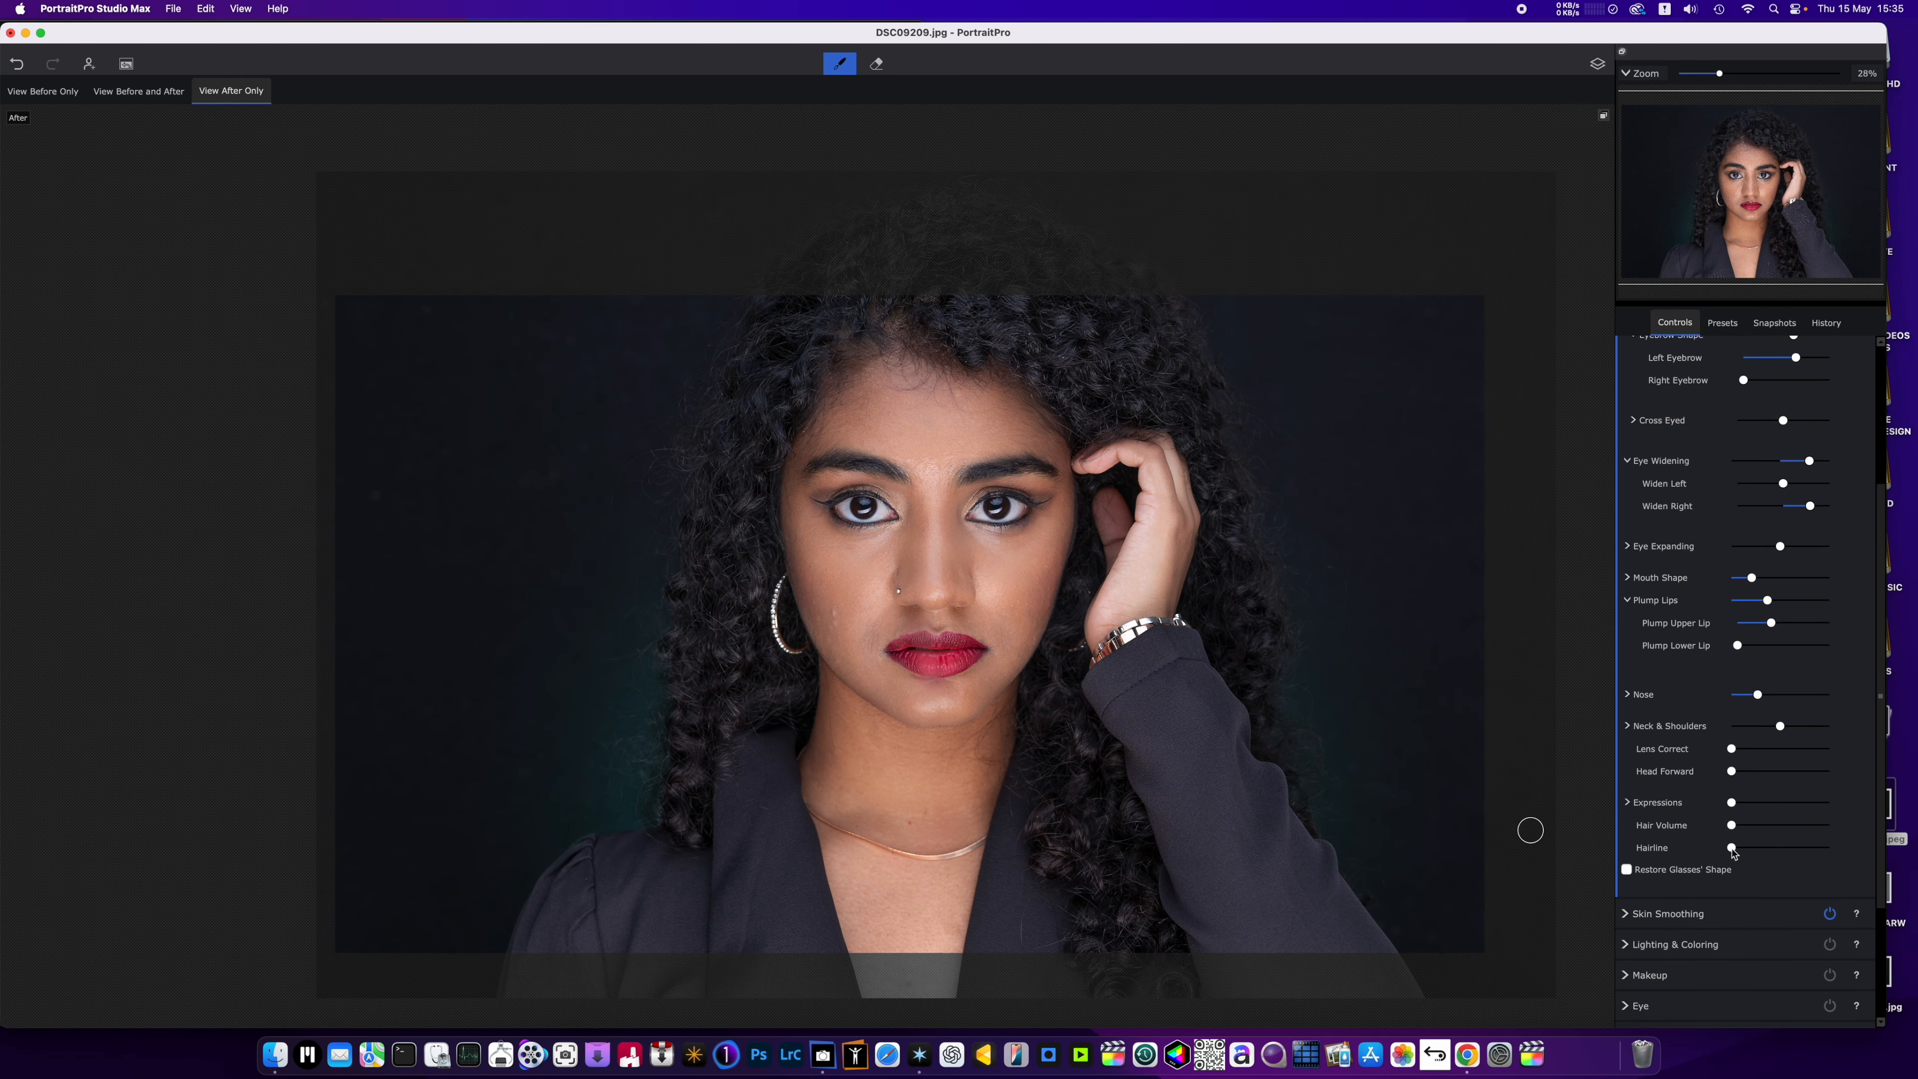
{"action": "left_click_drag", "start_coordinate": [1731, 828], "coordinate": [1855, 849]}
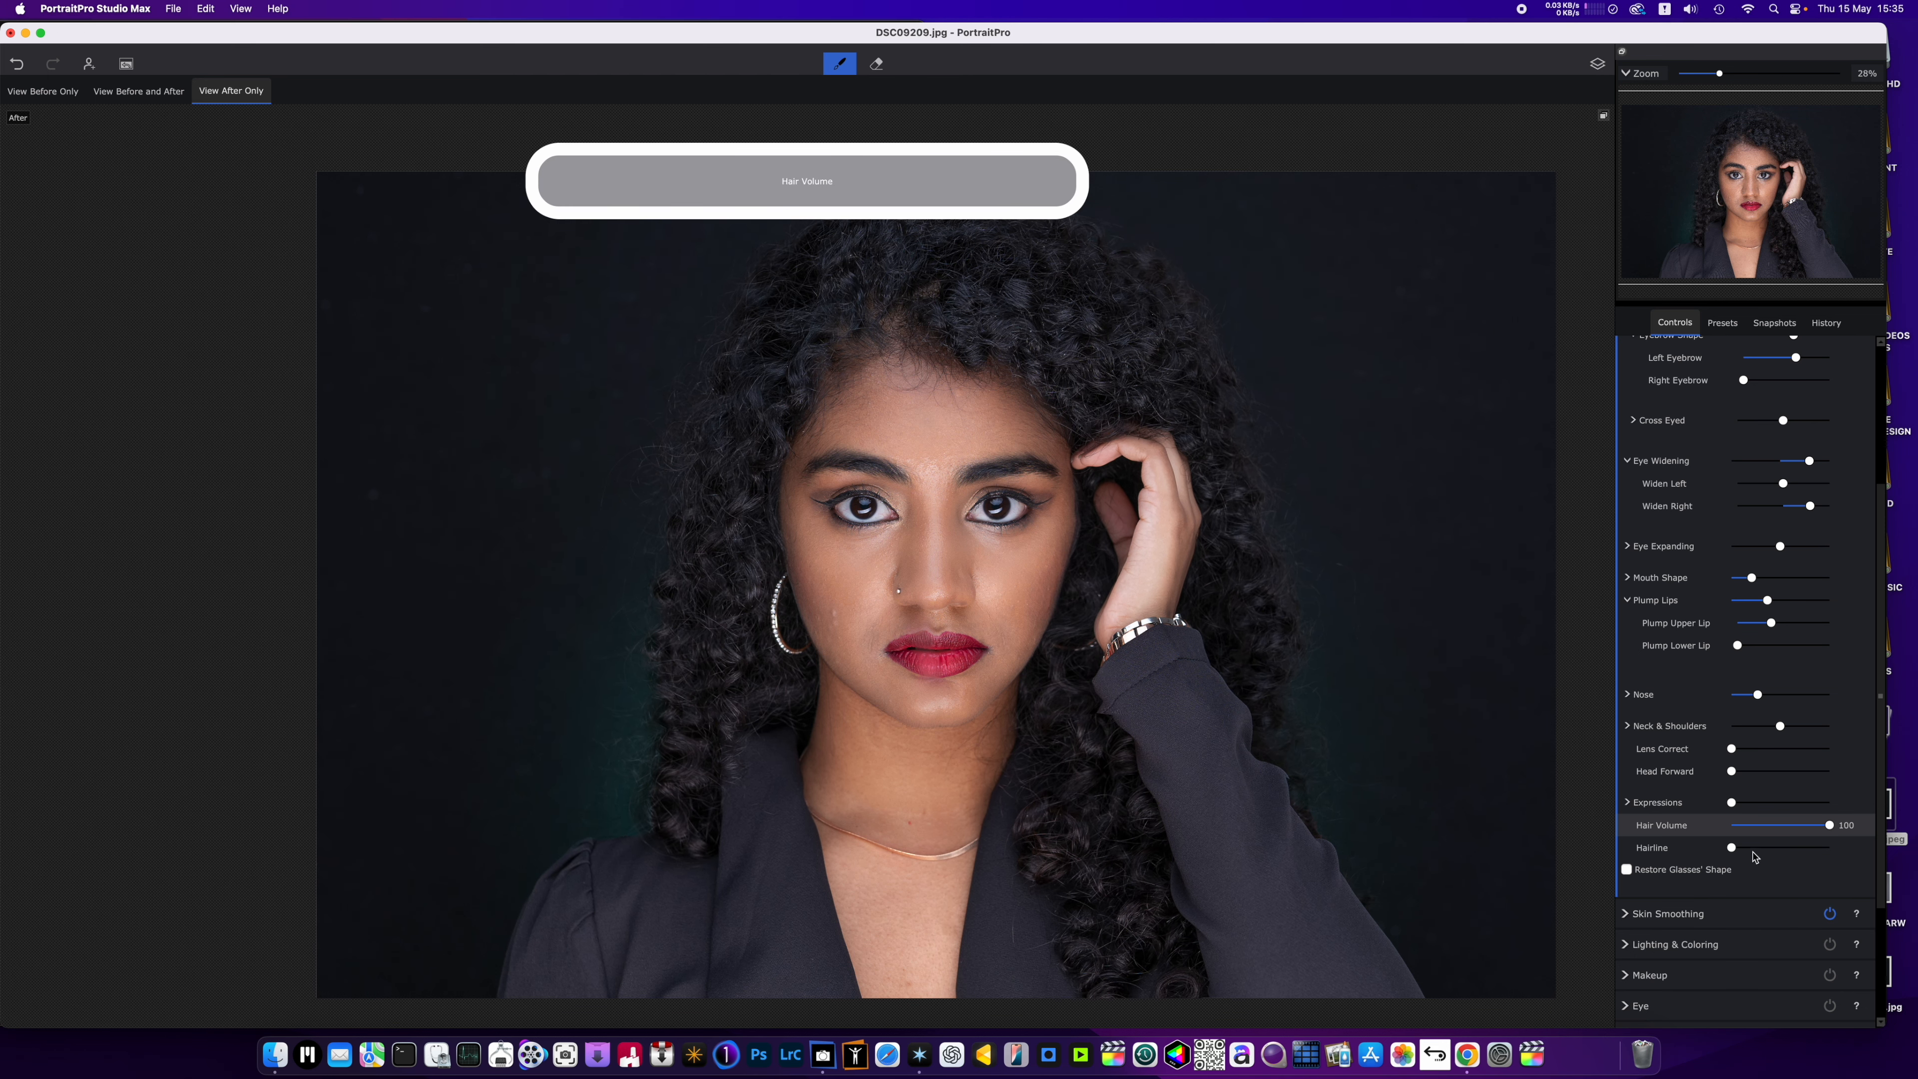
{"action": "mouse_move", "coordinate": [1732, 849]}
{"action": "left_mouse_down"}
{"action": "mouse_move", "coordinate": [1775, 857]}
{"action": "mouse_move", "coordinate": [1720, 859]}
{"action": "left_mouse_up"}
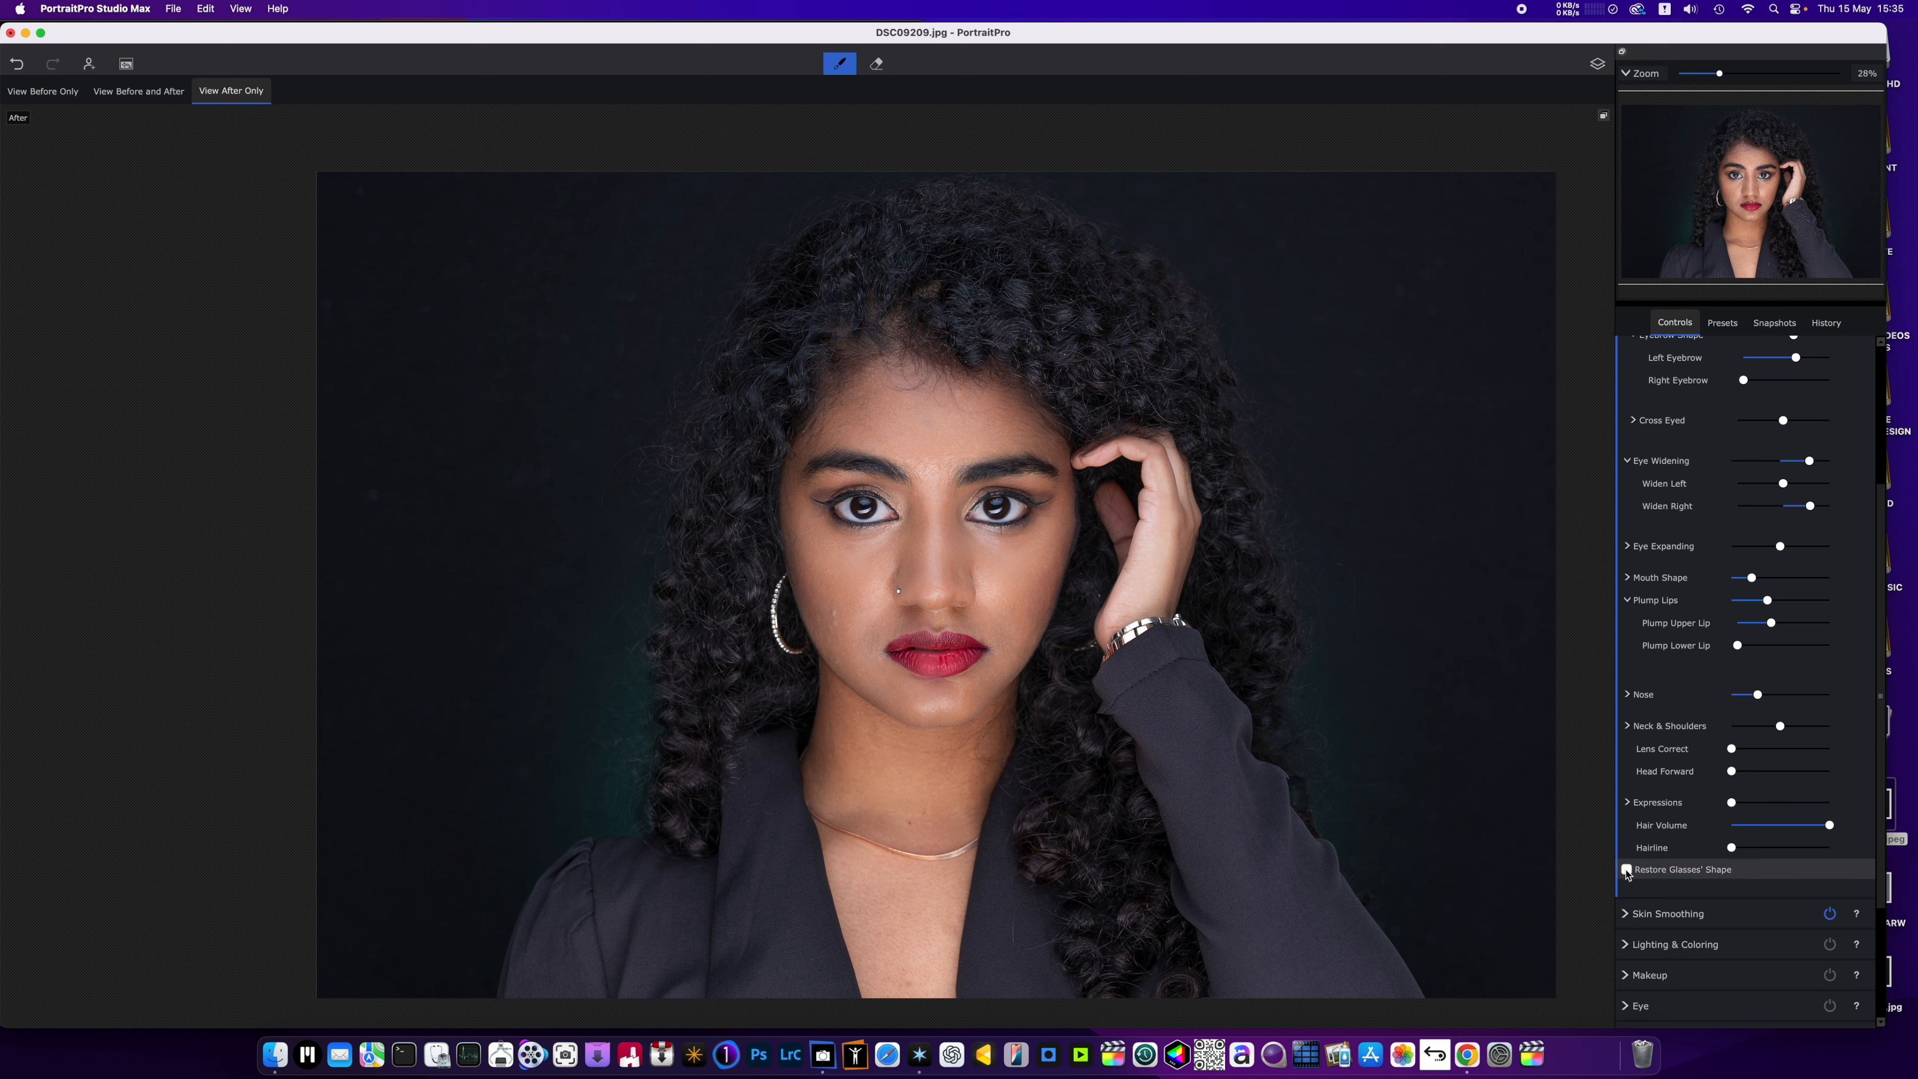
{"action": "scroll", "coordinate": [1706, 678], "scroll_direction": "down", "scroll_amount": 2}
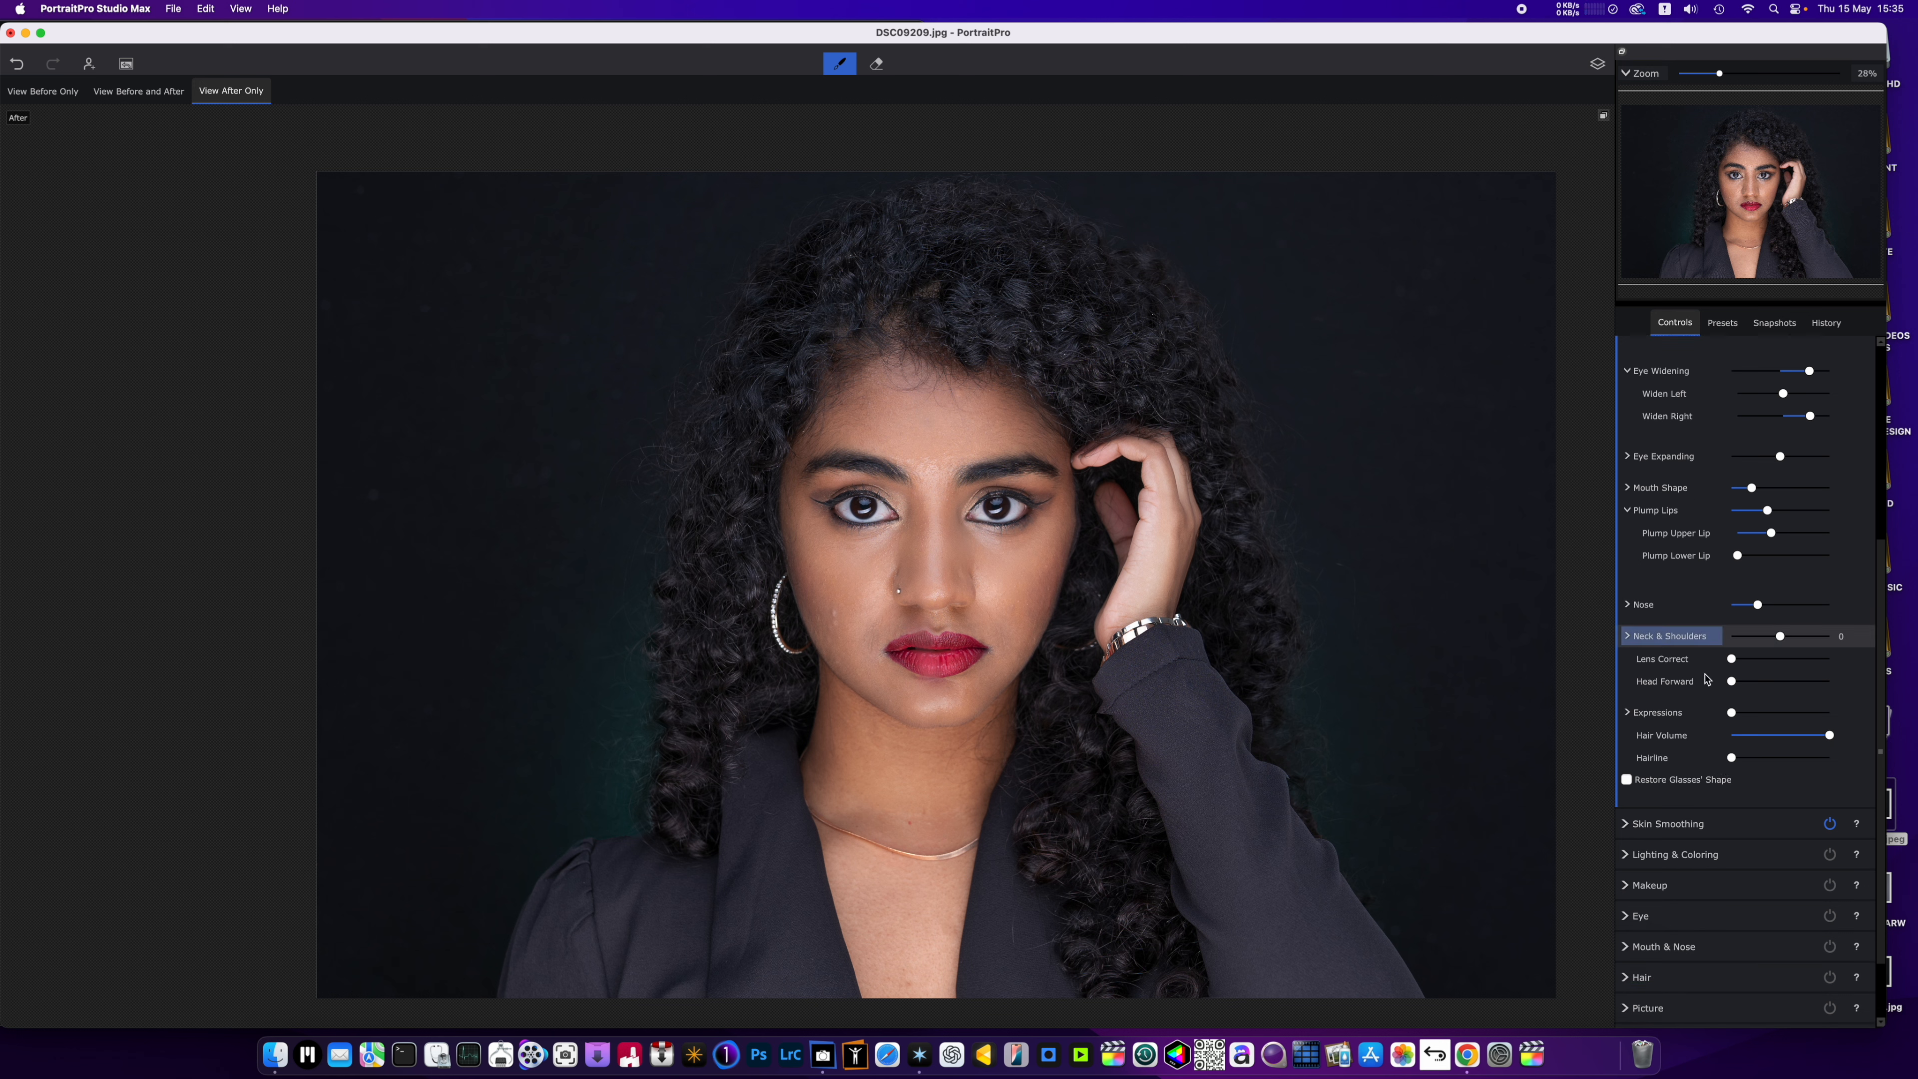
Open the Skin Smoothing controls and raise Sharpen to roughly a quarter of its range.
{"action": "scroll", "coordinate": [1705, 678], "scroll_direction": "down", "scroll_amount": 2}
{"action": "left_click", "coordinate": [1622, 738]}
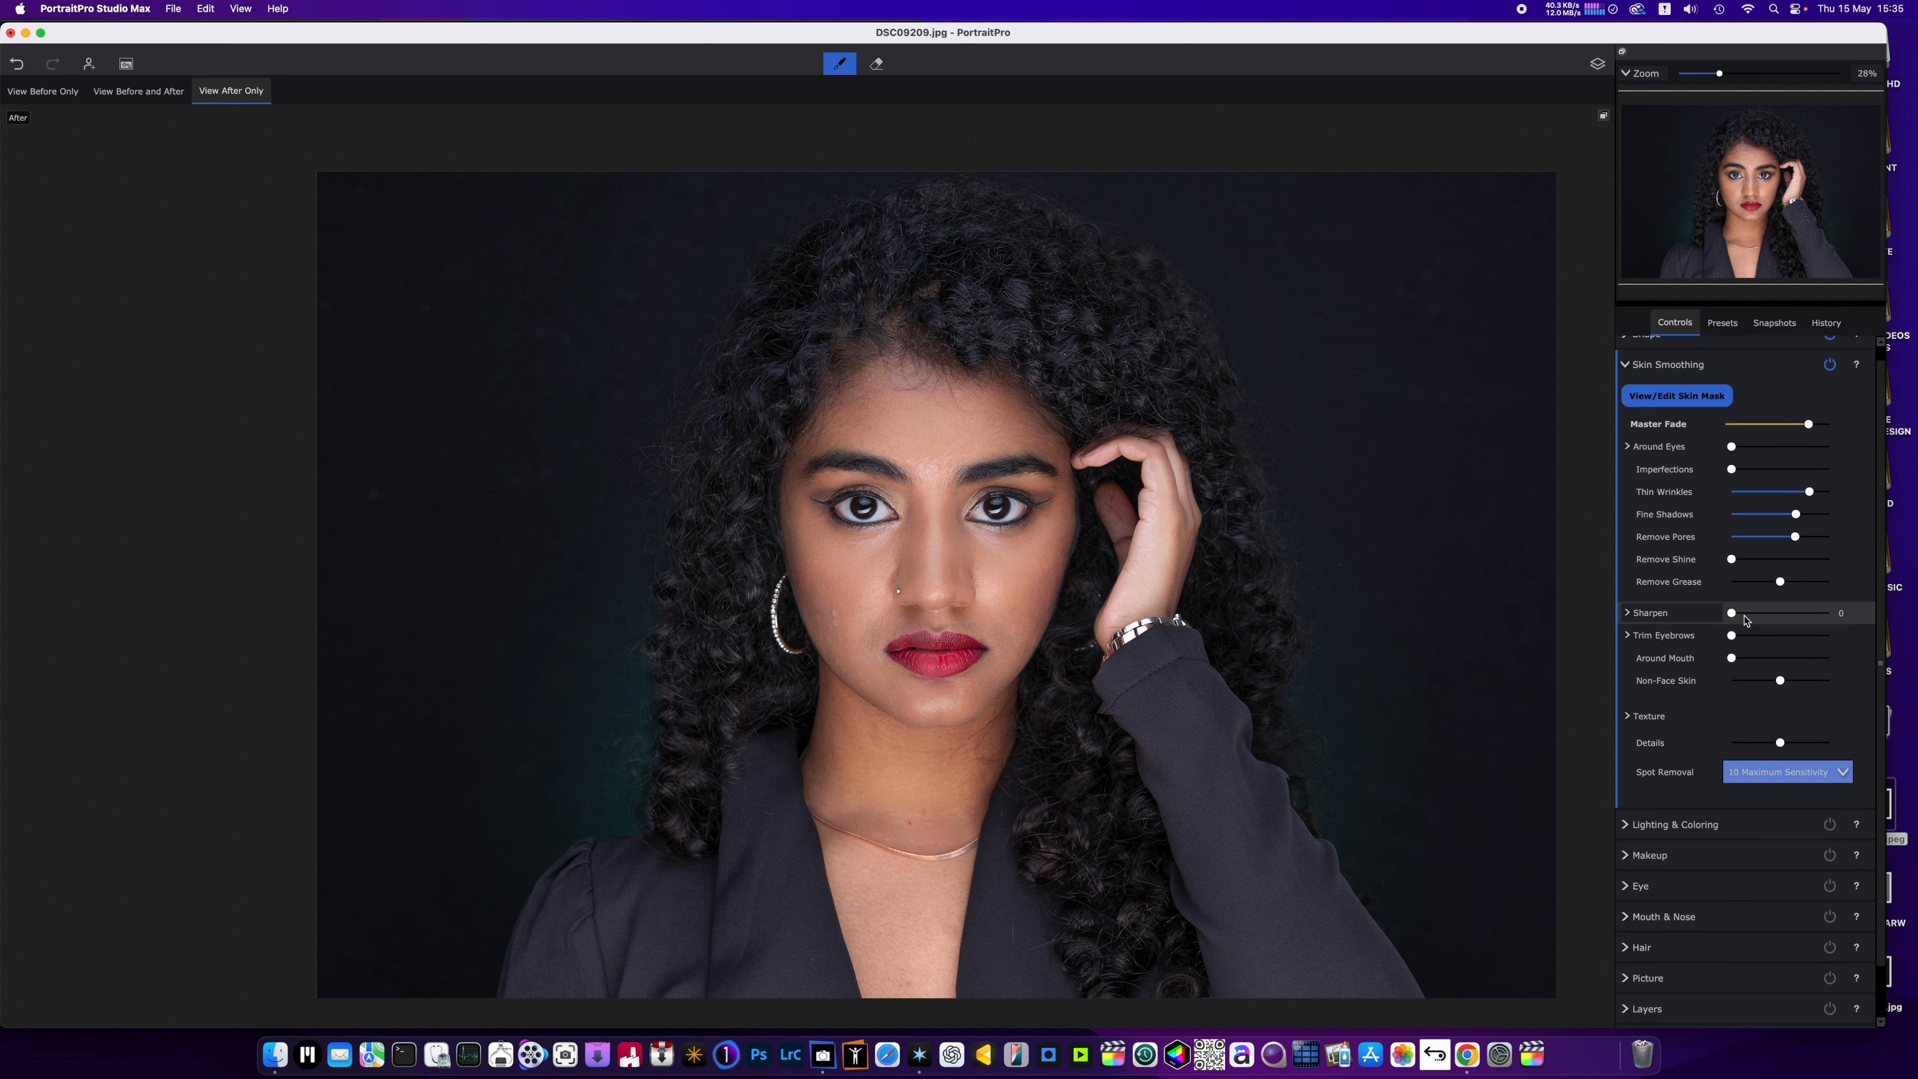
{"action": "left_click_drag", "start_coordinate": [1744, 619], "coordinate": [1762, 621]}
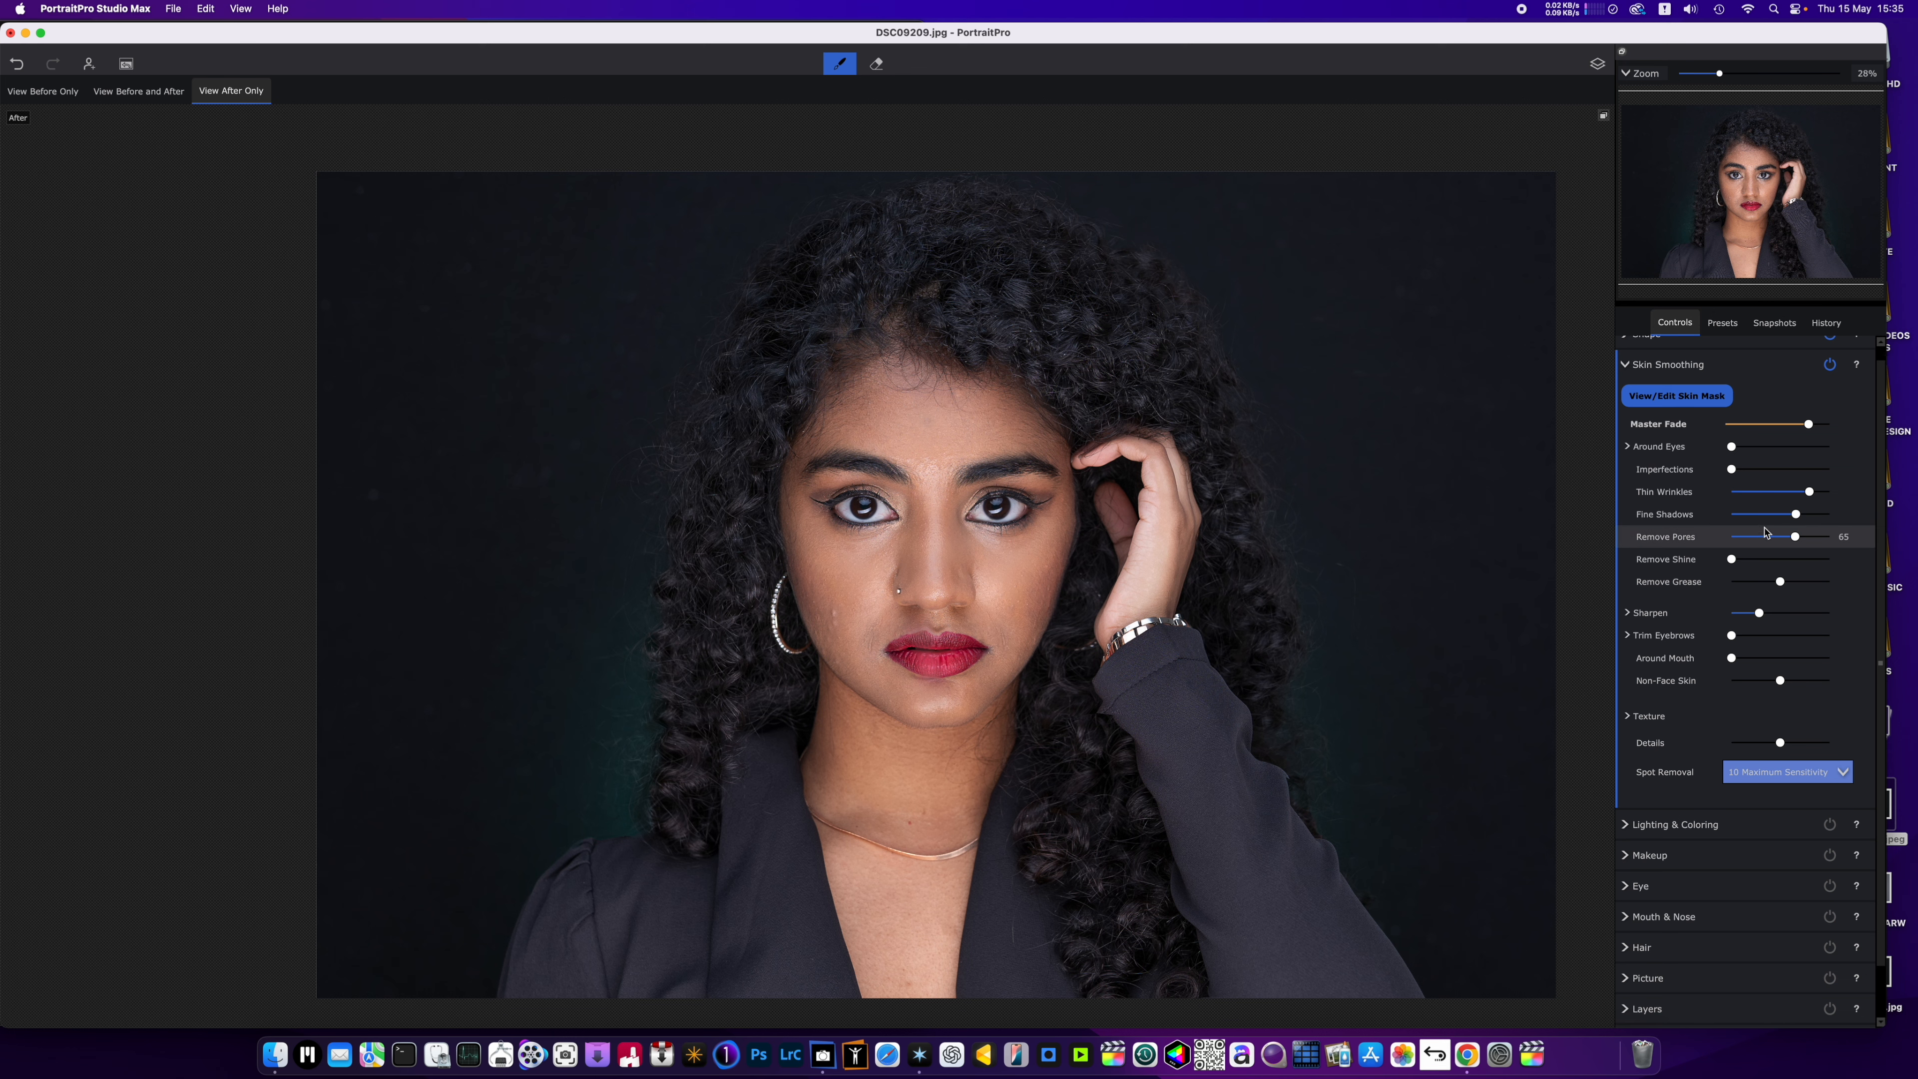
Apply magenta lipstick from the Makeup controls and try the palette without the Conventional Lipstick Colors Only restriction.
{"action": "scroll", "coordinate": [1676, 695], "scroll_direction": "down", "scroll_amount": 2}
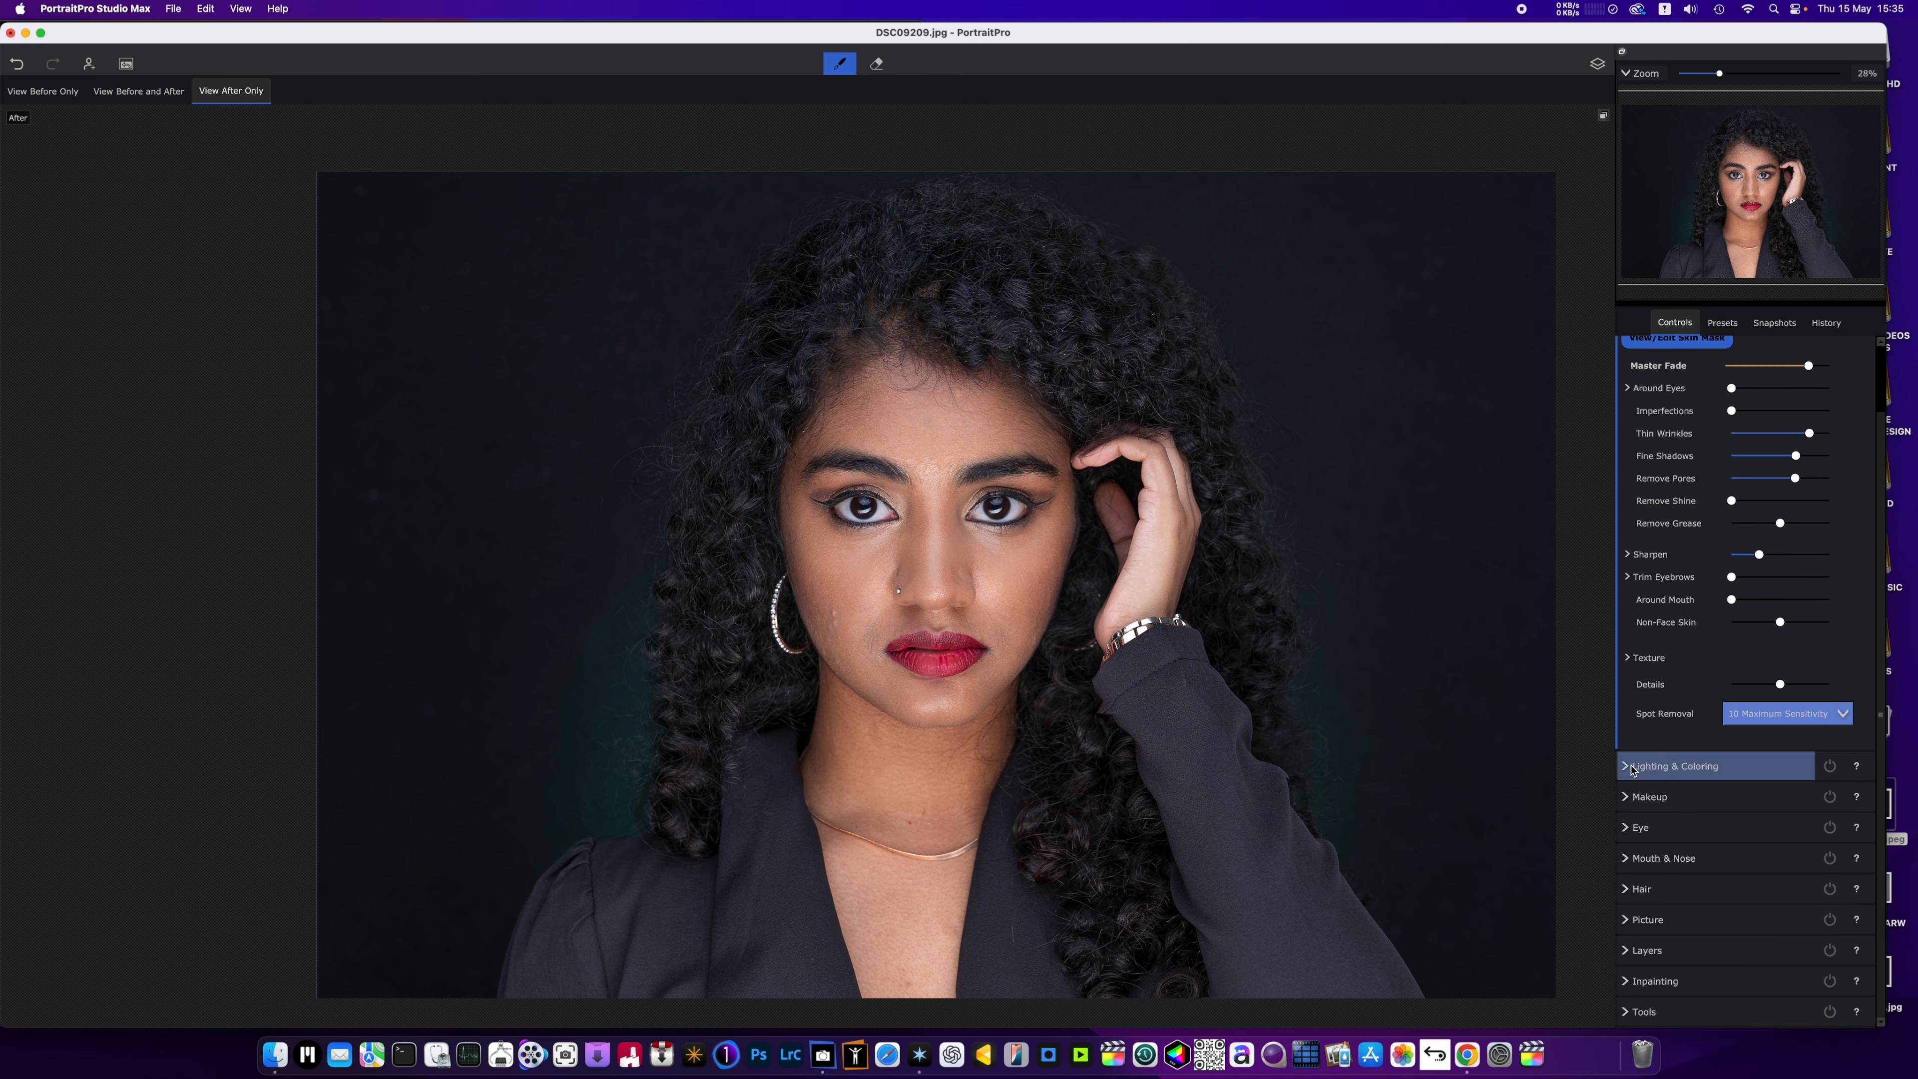
{"action": "left_click", "coordinate": [1636, 800]}
{"action": "scroll", "coordinate": [974, 550], "scroll_direction": "up", "scroll_amount": 2}
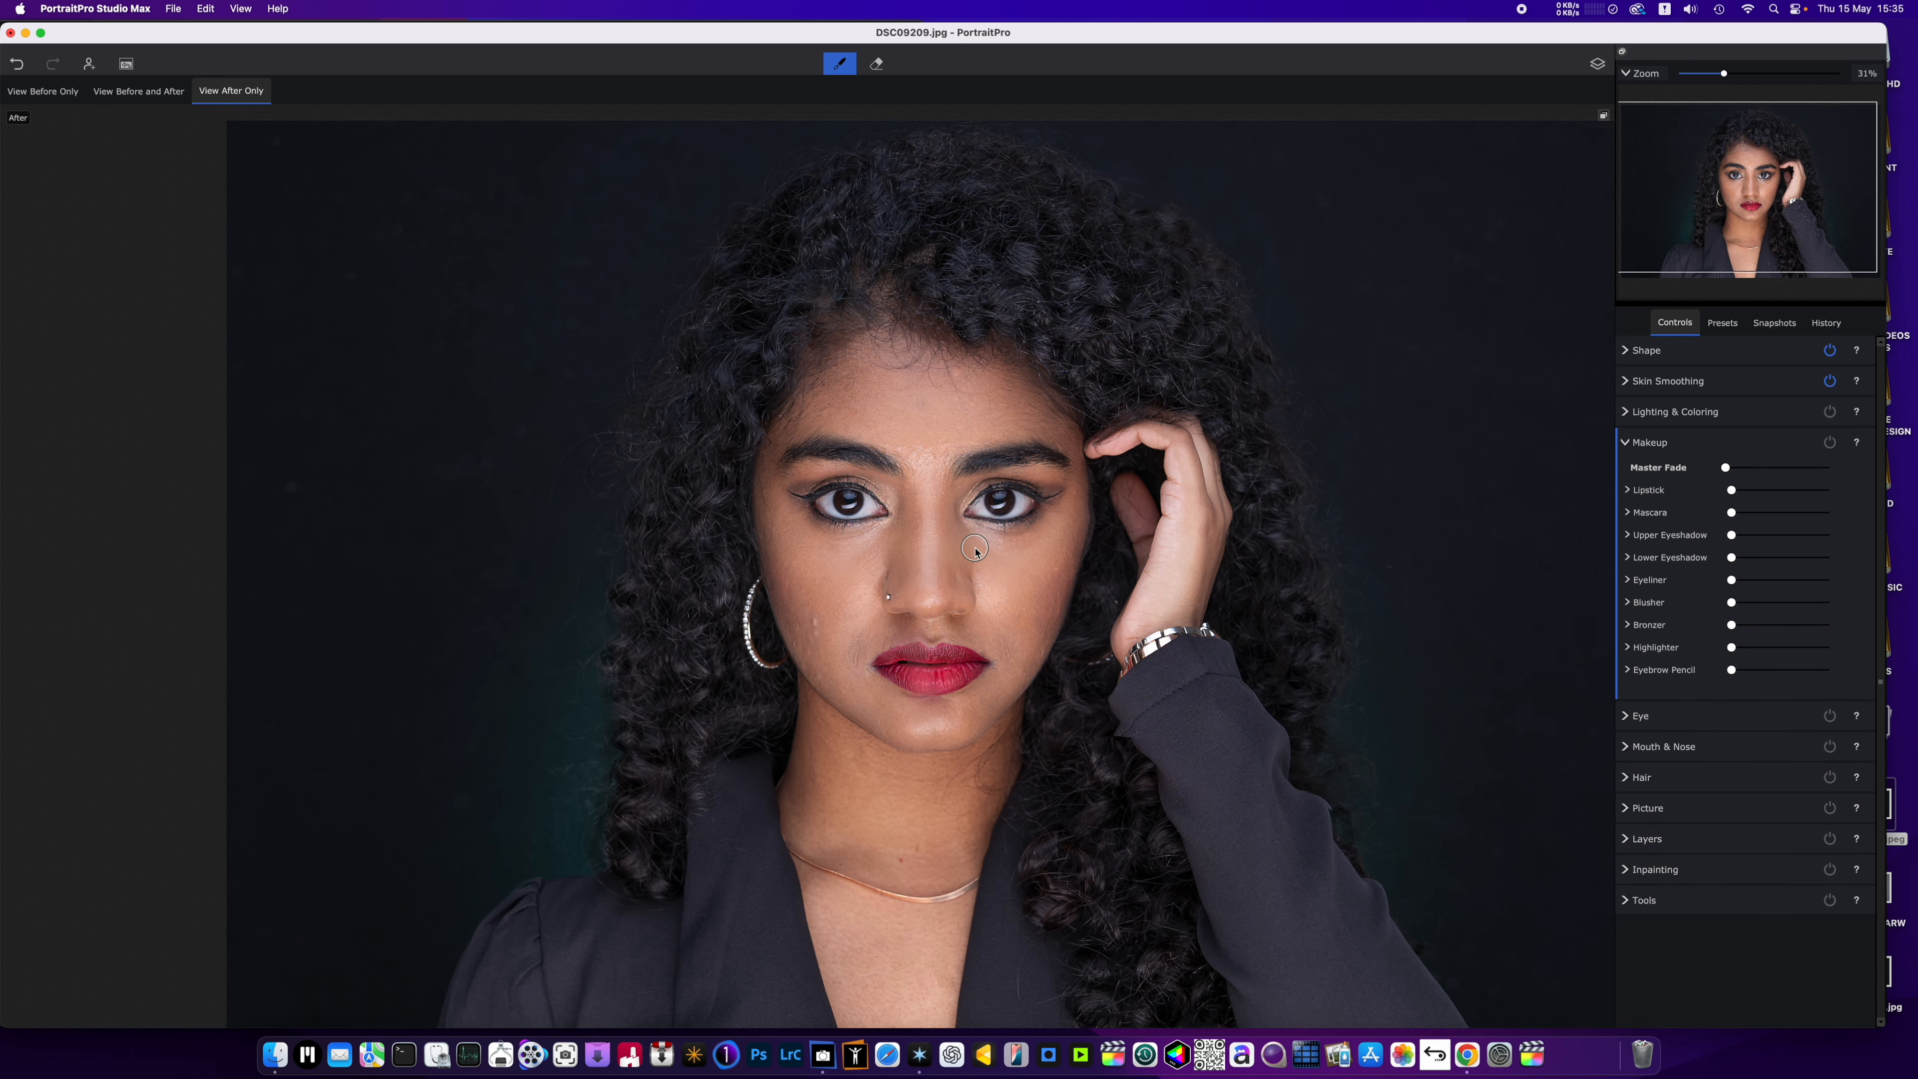
{"action": "scroll", "coordinate": [974, 550], "scroll_direction": "up", "scroll_amount": 2}
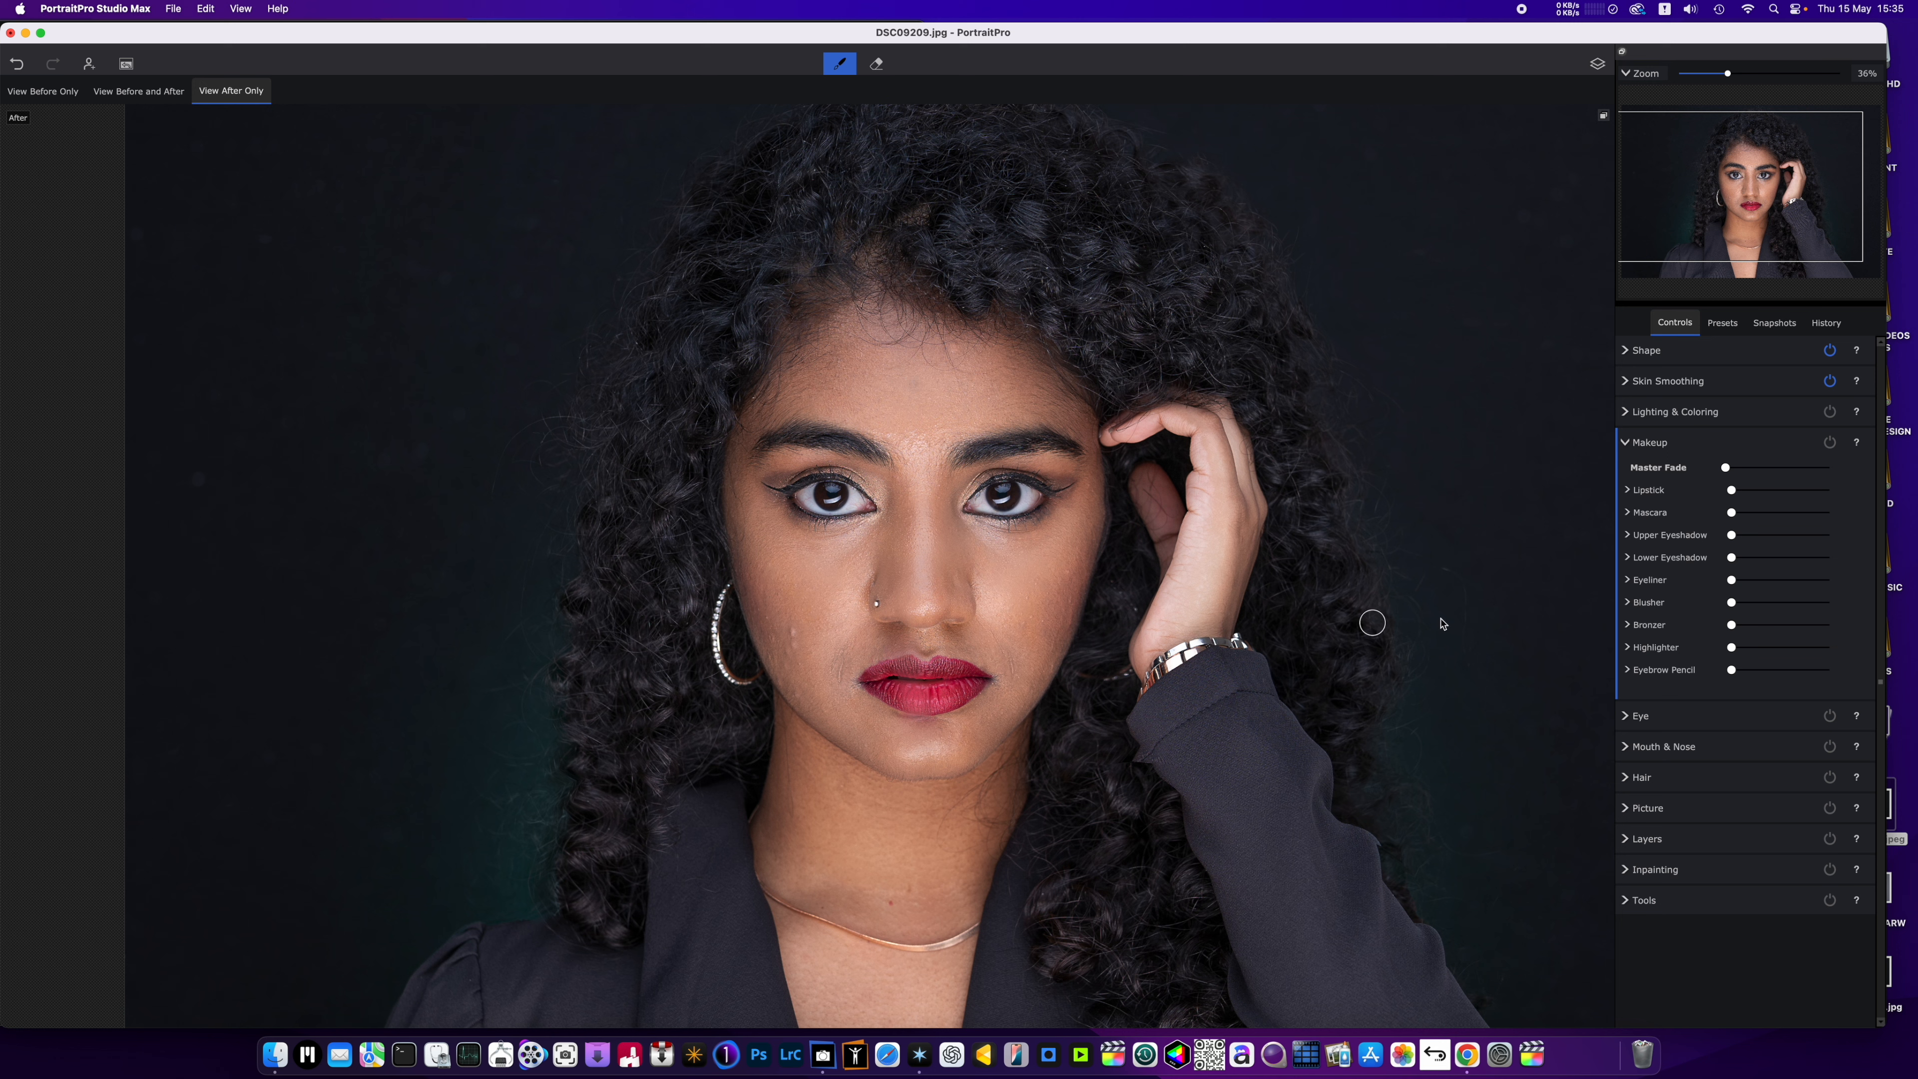
{"action": "left_click", "coordinate": [1648, 493]}
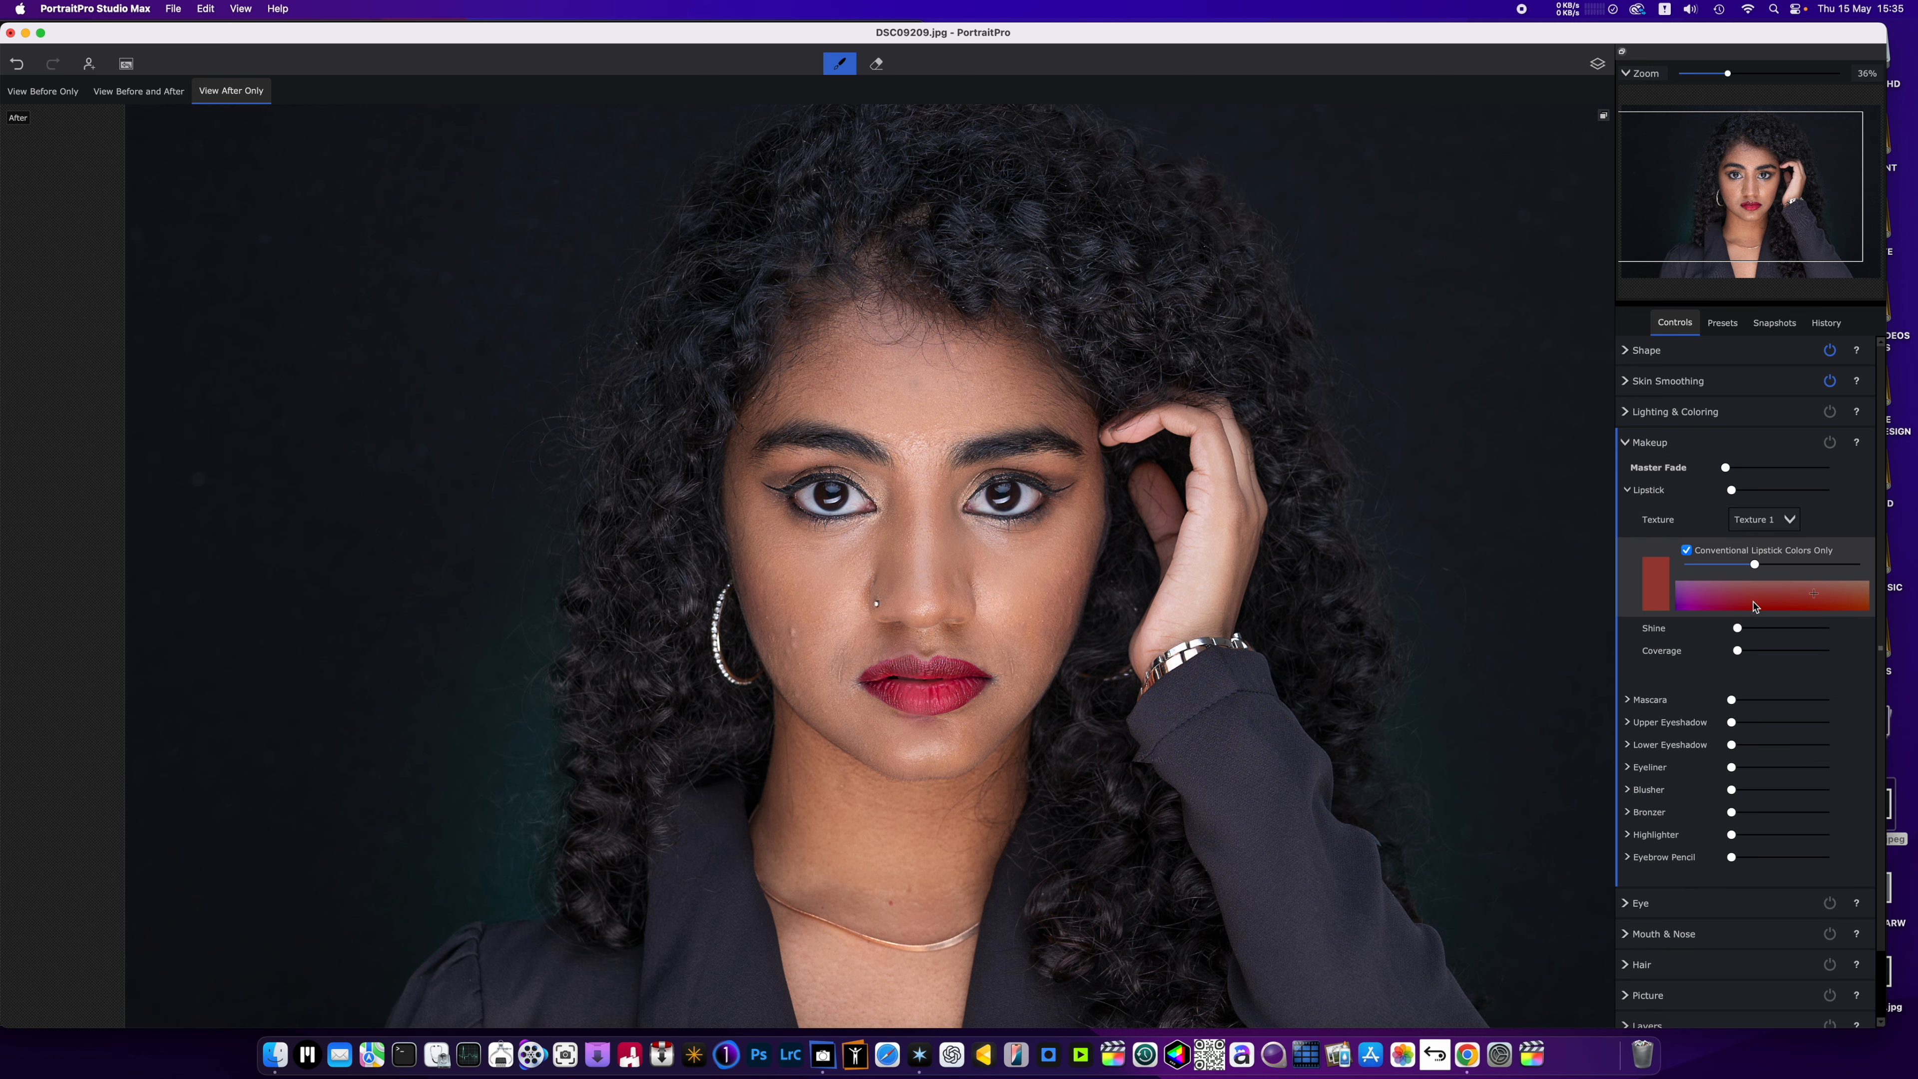
{"action": "left_click", "coordinate": [1754, 603]}
{"action": "left_click", "coordinate": [1728, 600]}
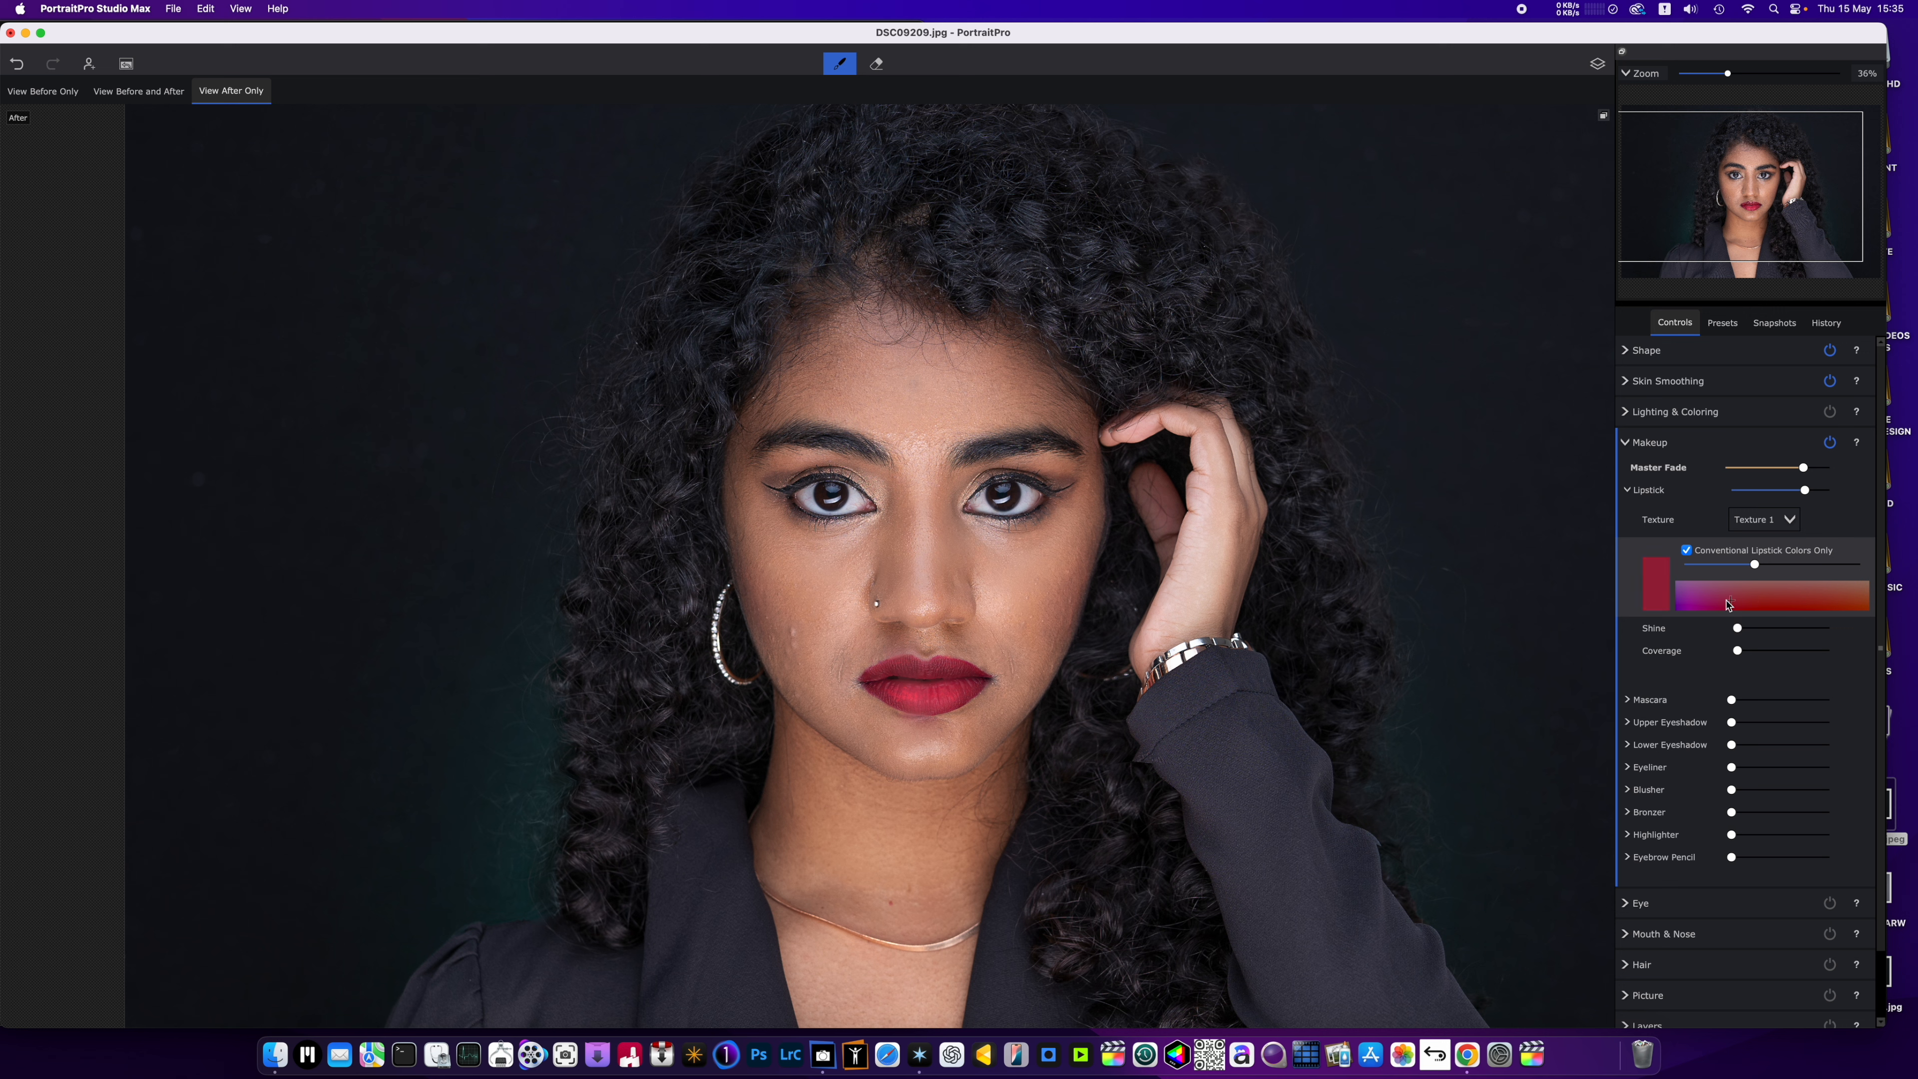
{"action": "left_click", "coordinate": [1696, 596]}
{"action": "left_click", "coordinate": [1688, 552]}
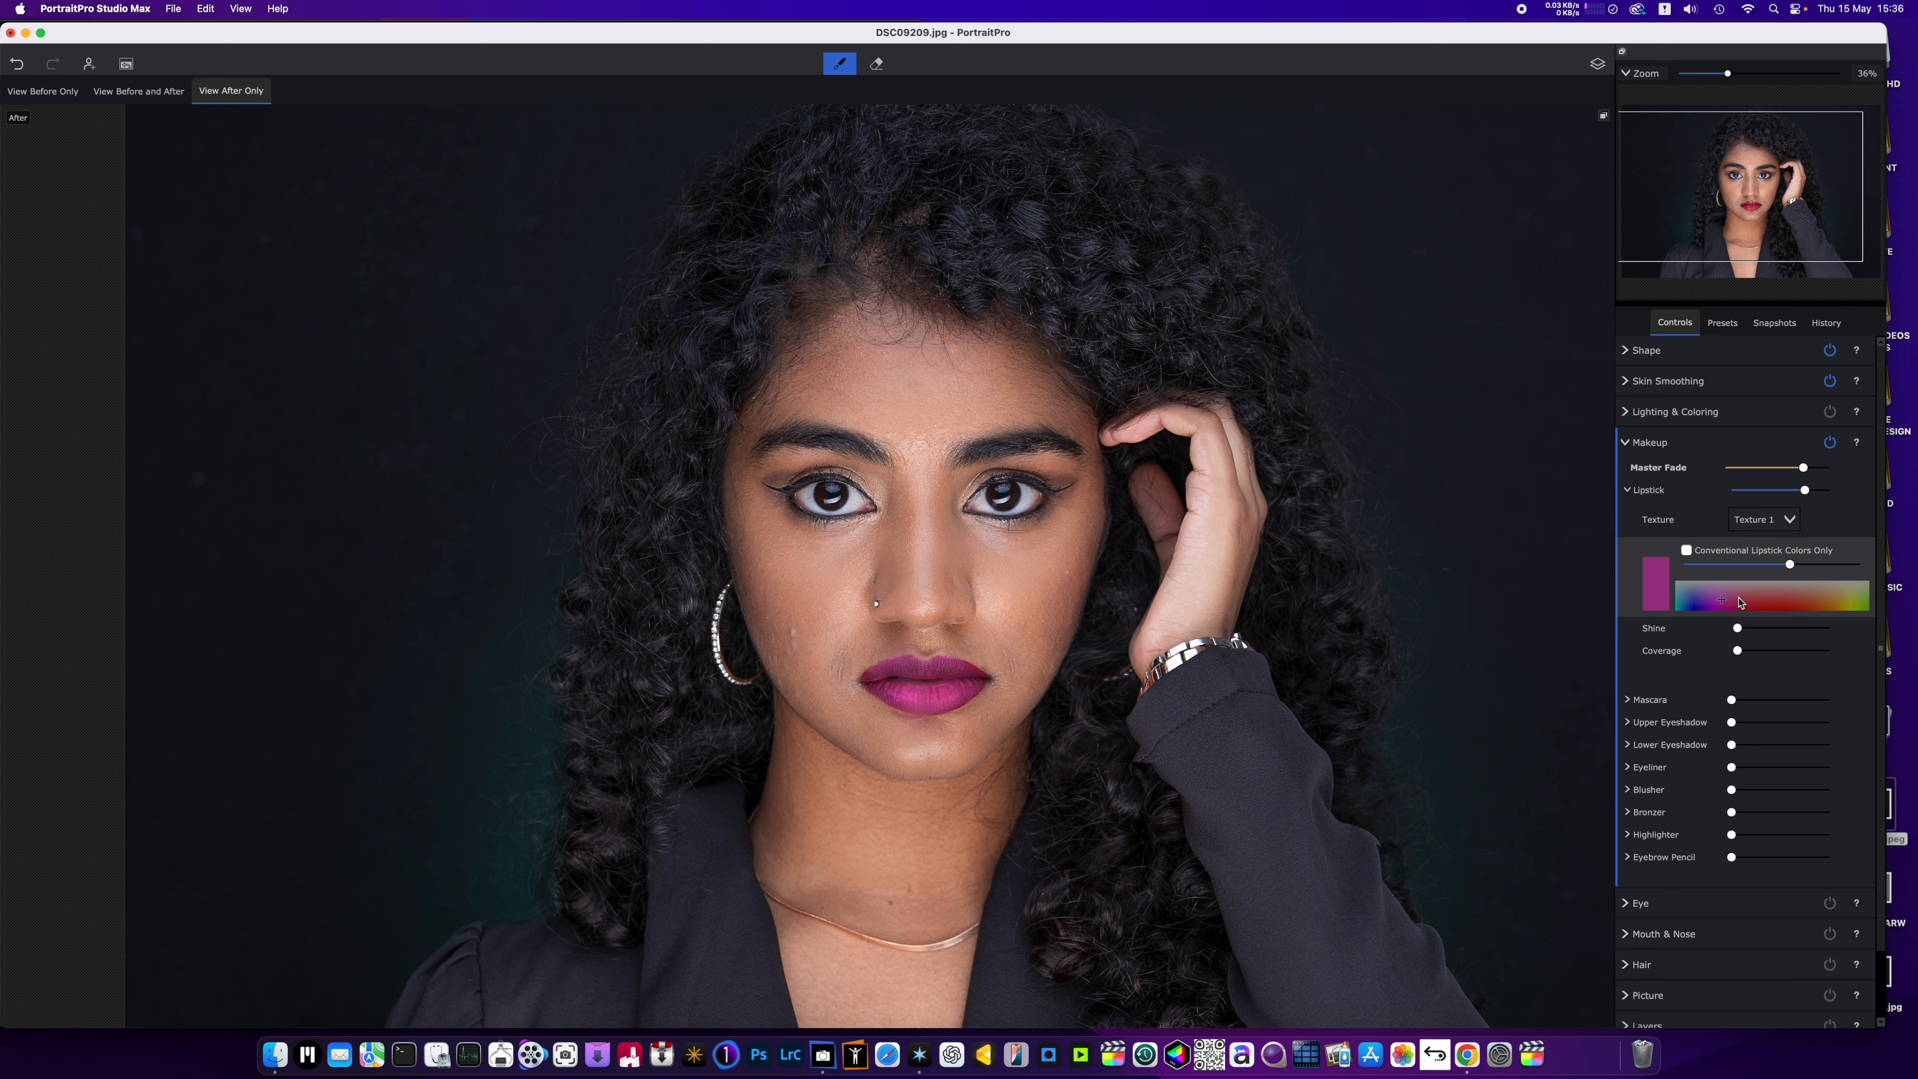
{"action": "left_click", "coordinate": [1687, 551]}
{"action": "left_click", "coordinate": [1629, 490]}
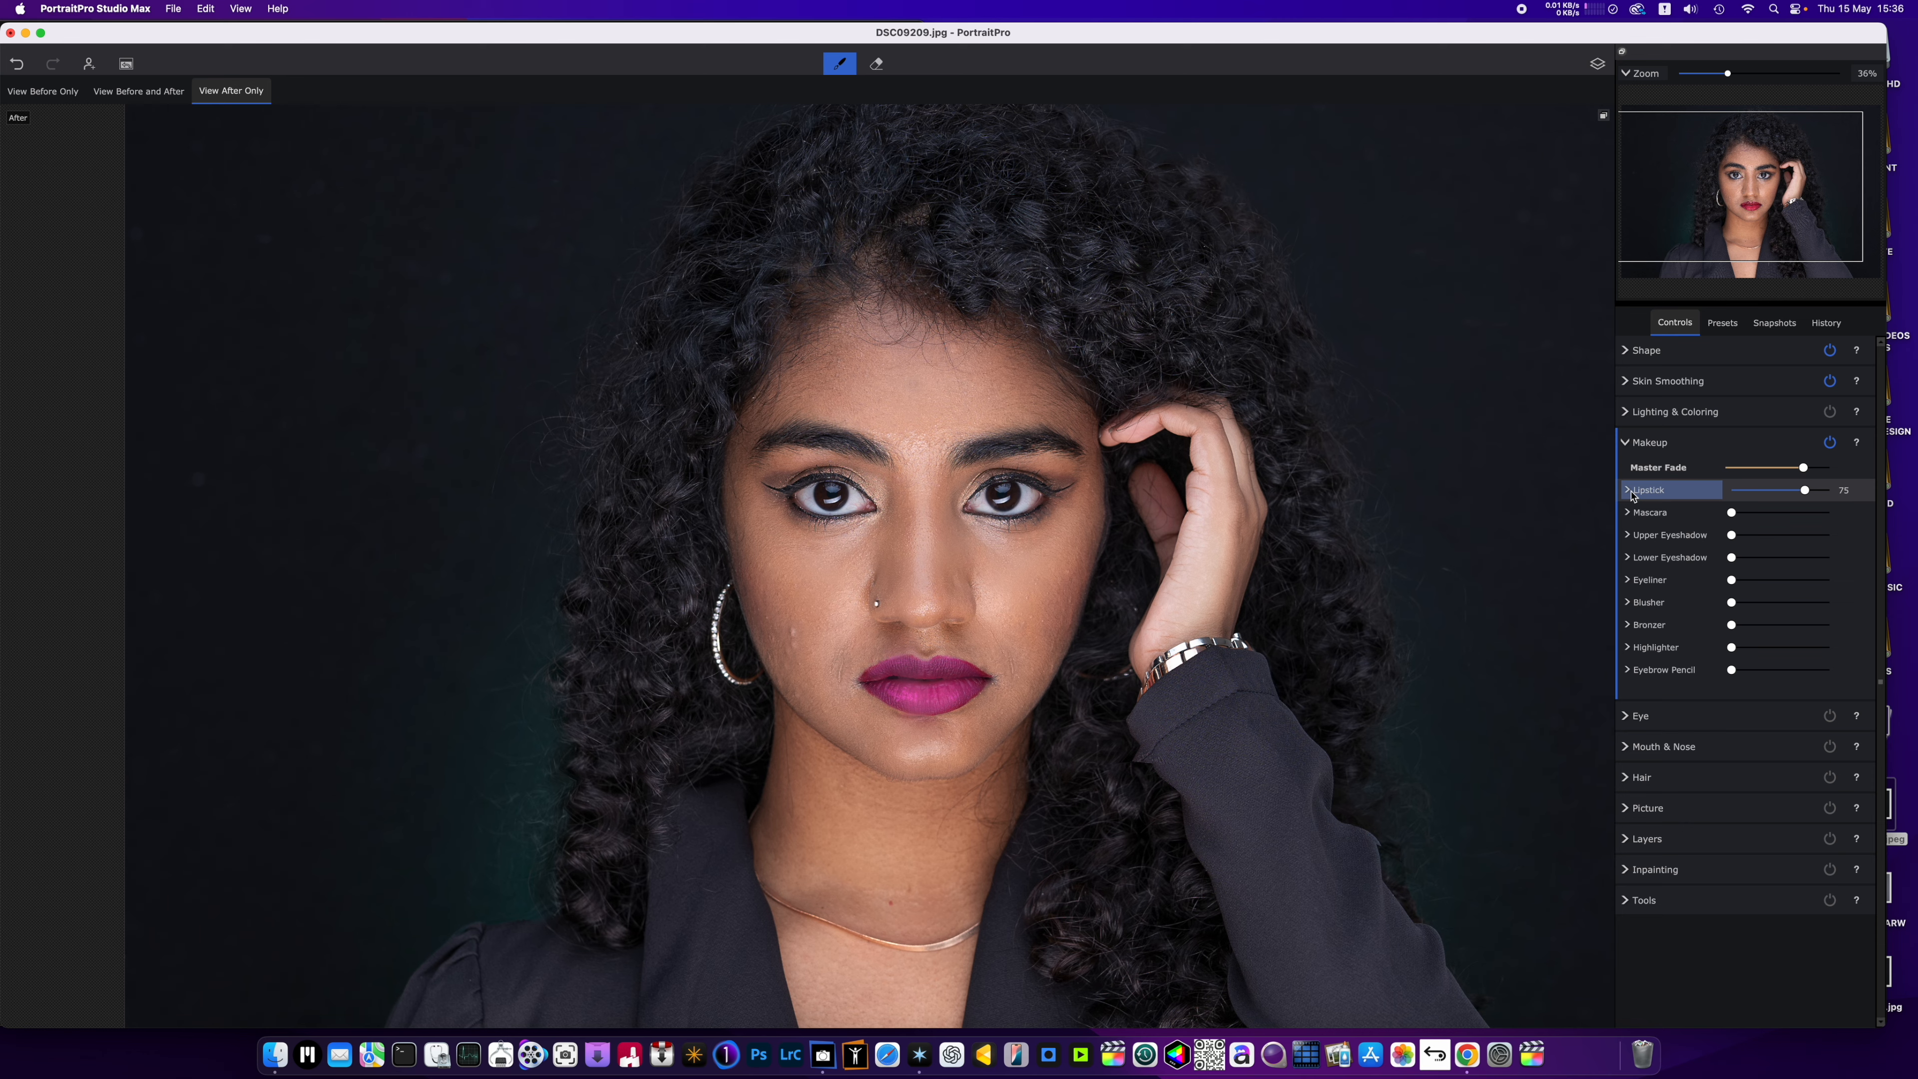
Add mascara at full strength with Thick Application and reduce its Texture to the minimum.
{"action": "scroll", "coordinate": [1041, 514], "scroll_direction": "up", "scroll_amount": 2}
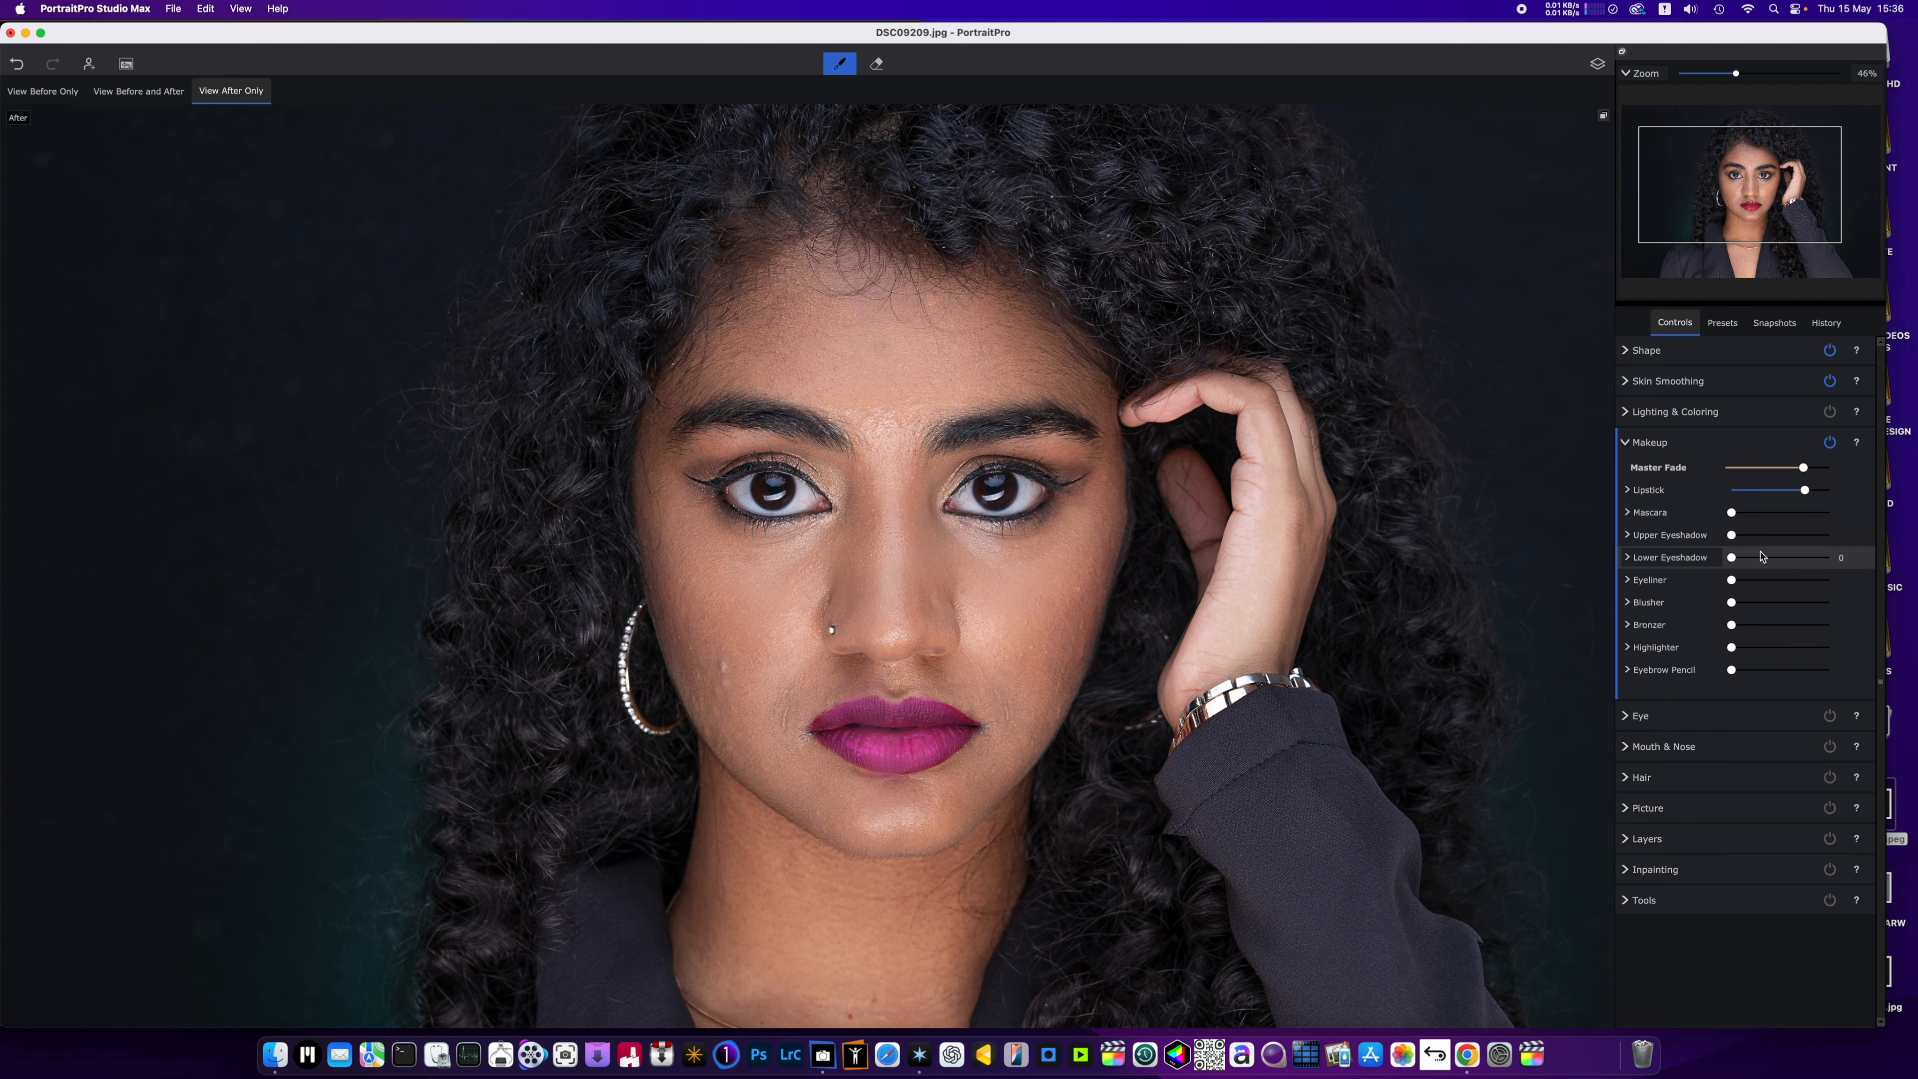
{"action": "left_click_drag", "start_coordinate": [1733, 512], "coordinate": [1904, 540]}
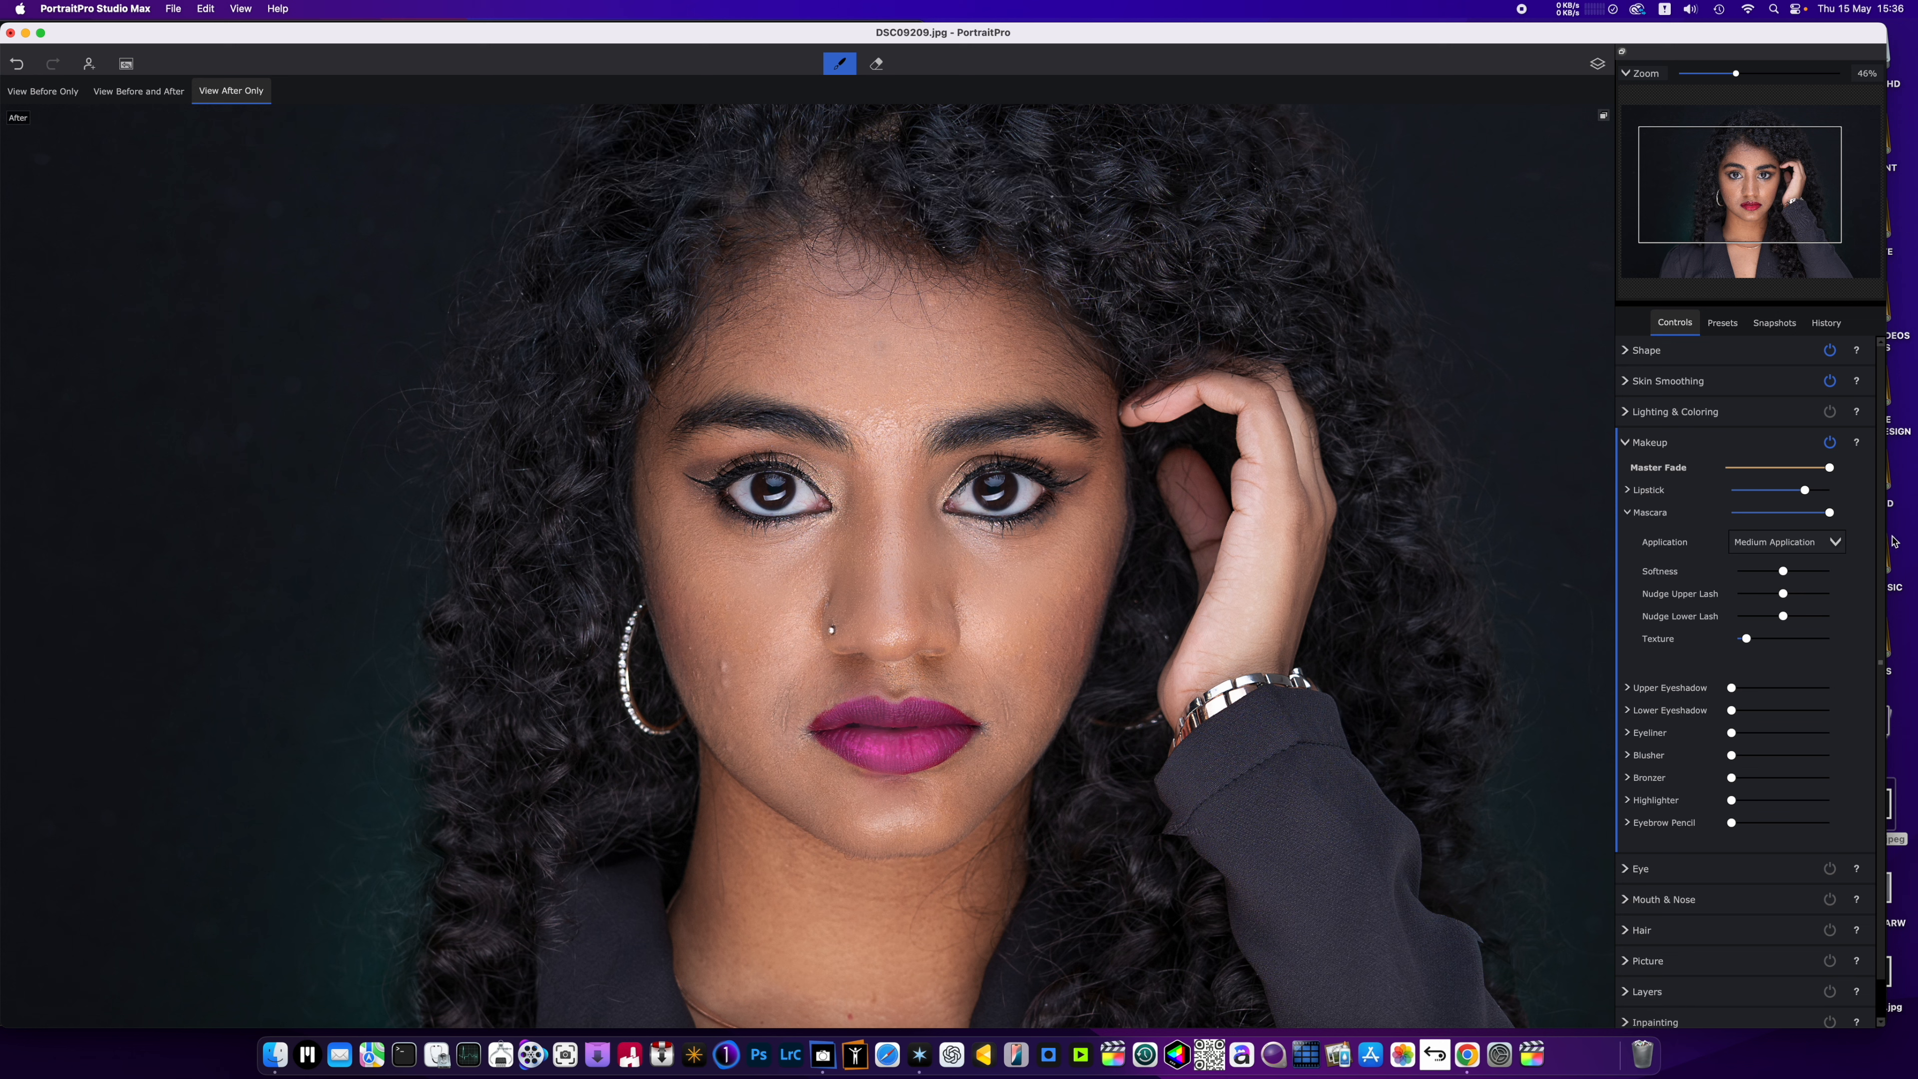
{"action": "left_click", "coordinate": [1778, 545]}
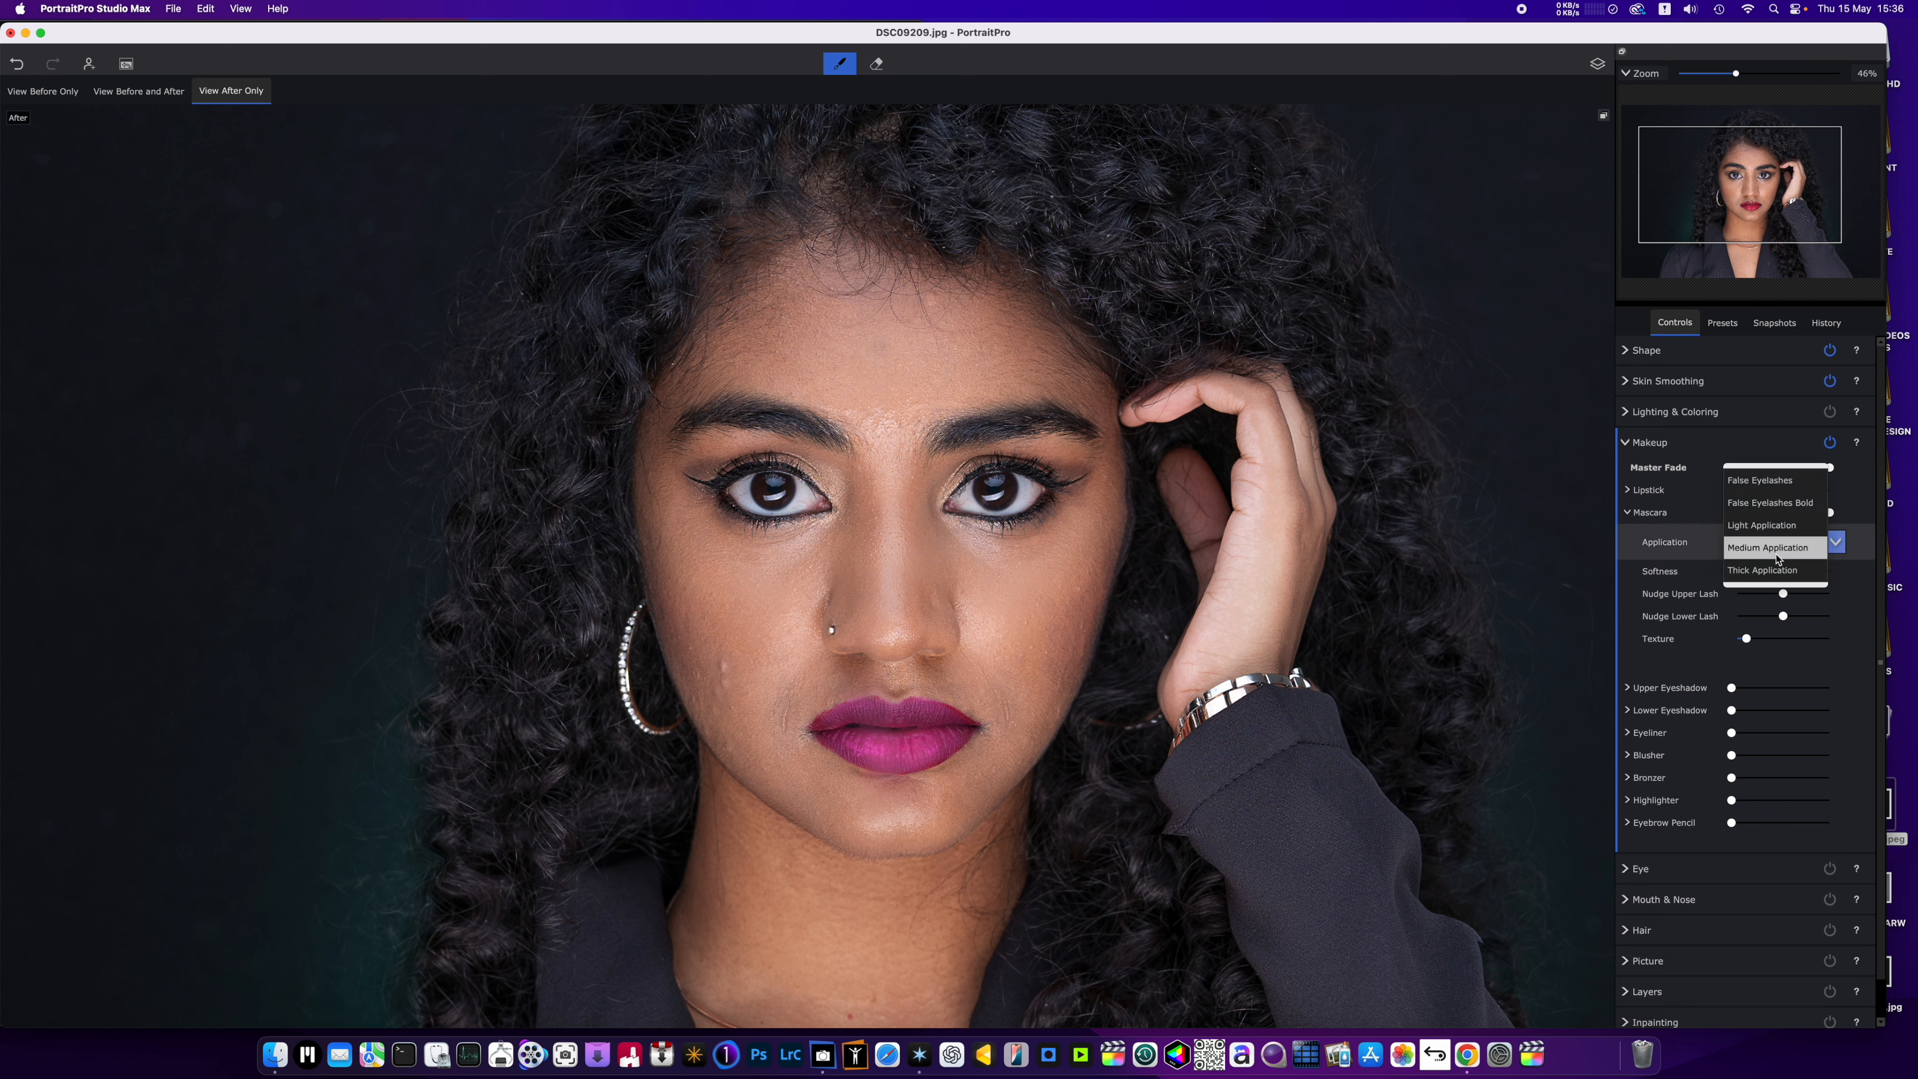
{"action": "left_click", "coordinate": [1776, 572]}
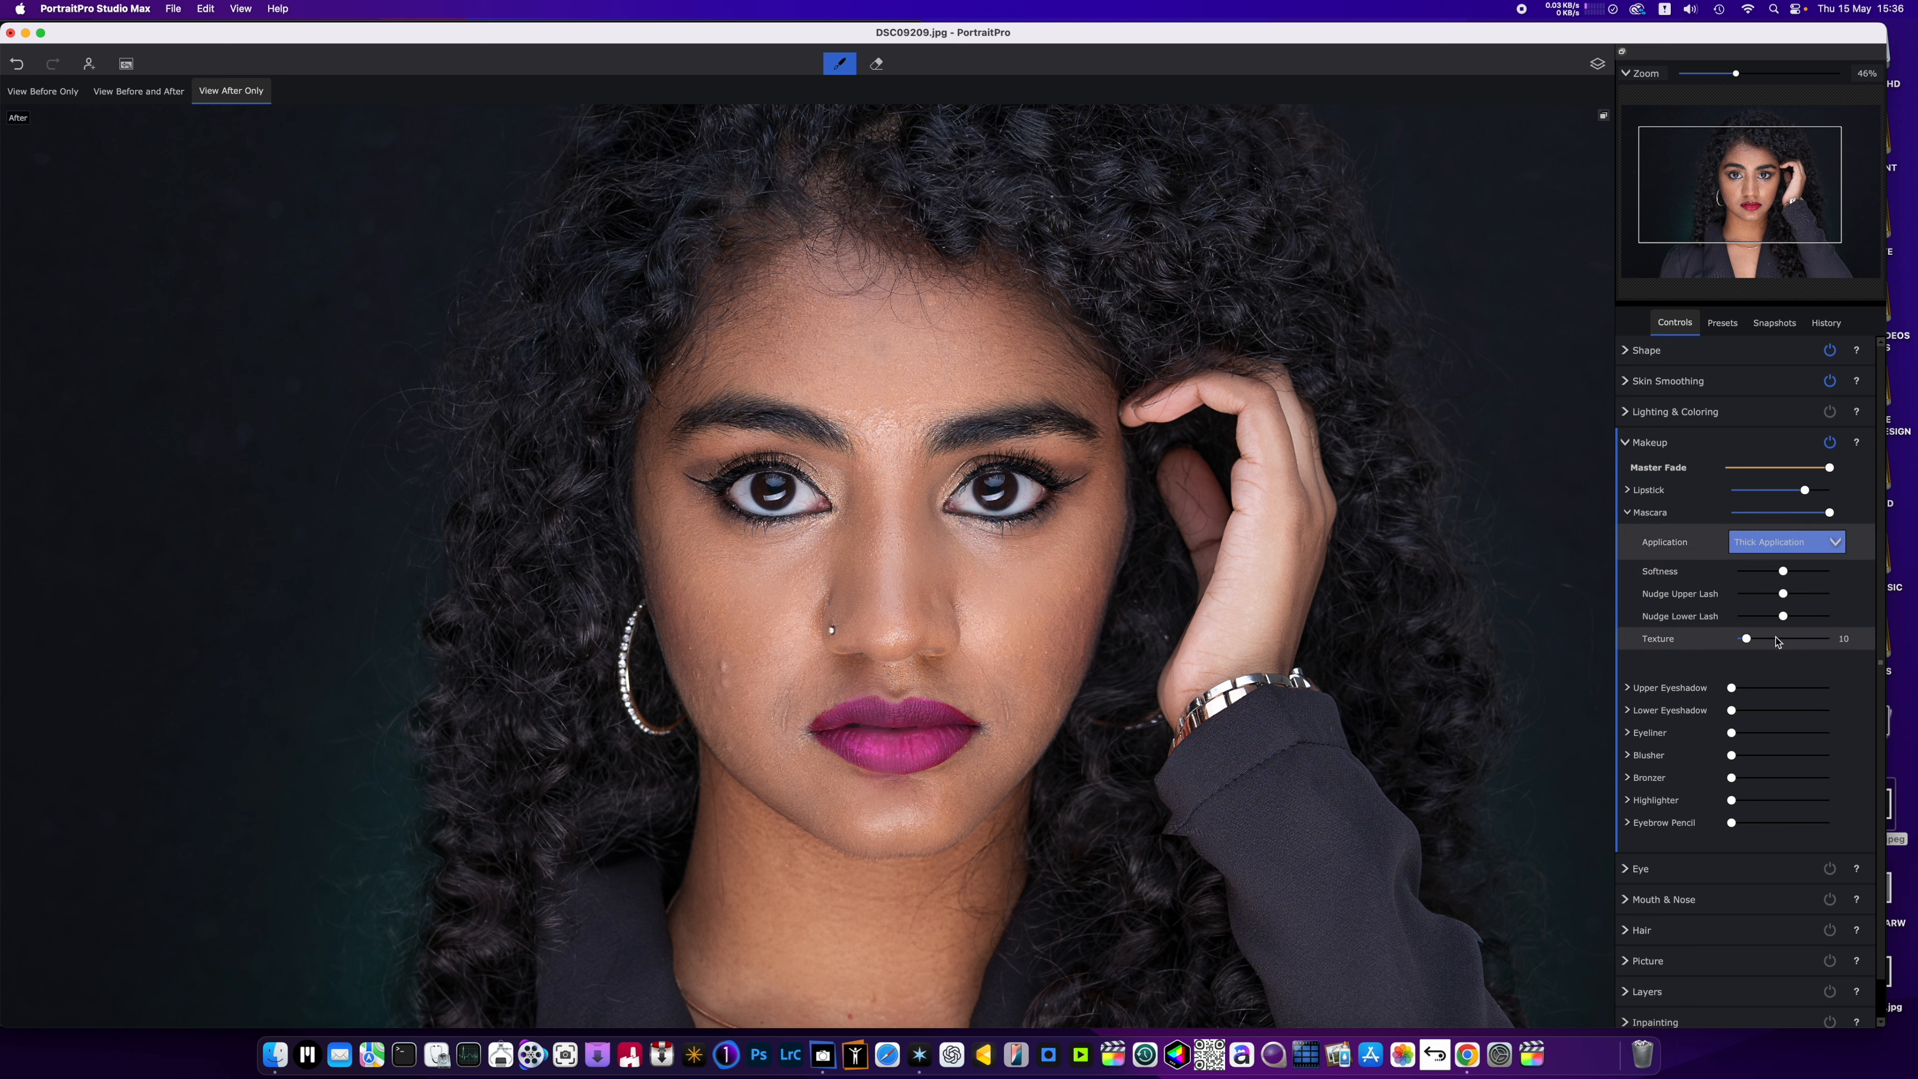
{"action": "left_click_drag", "start_coordinate": [1746, 642], "coordinate": [1736, 640]}
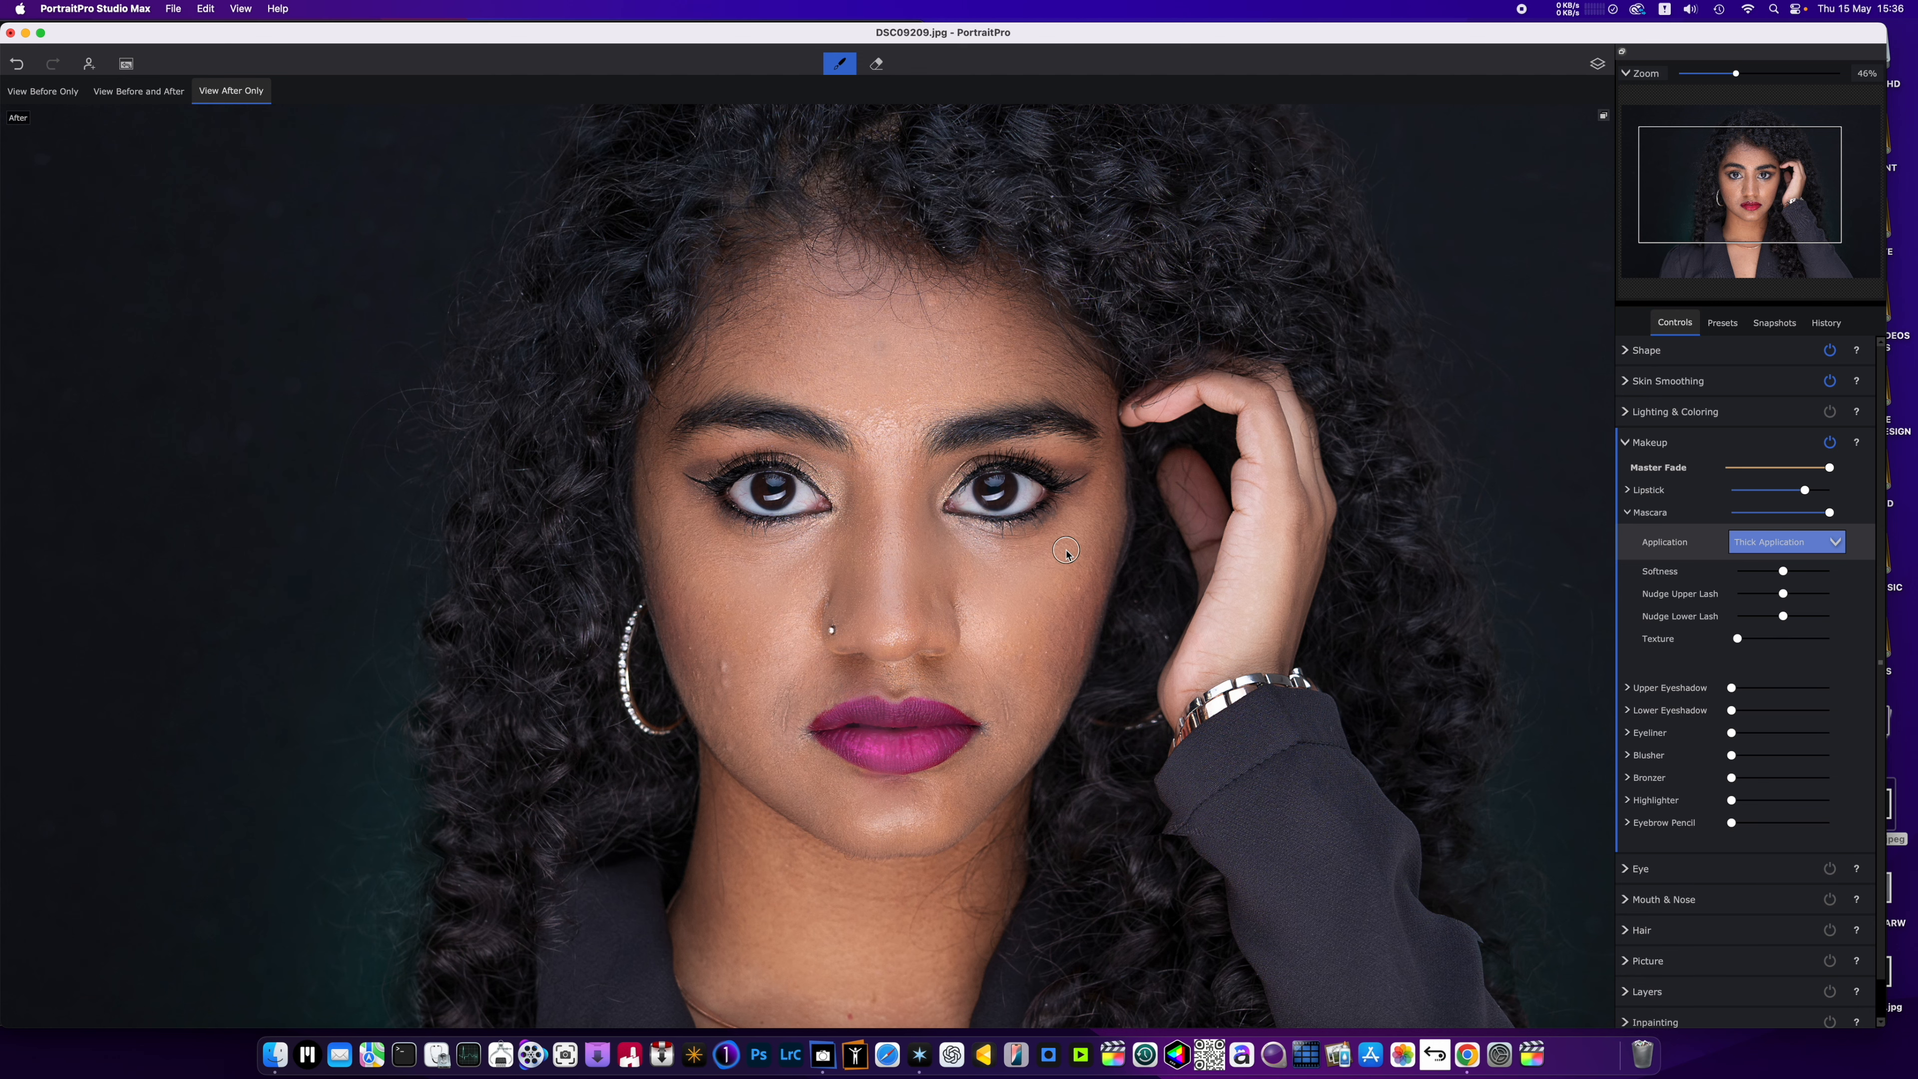
Return to the Shape controls and set Head Forward to 53.
{"action": "scroll", "coordinate": [1065, 555], "scroll_direction": "down", "scroll_amount": 2}
{"action": "scroll", "coordinate": [1064, 556], "scroll_direction": "down", "scroll_amount": 3}
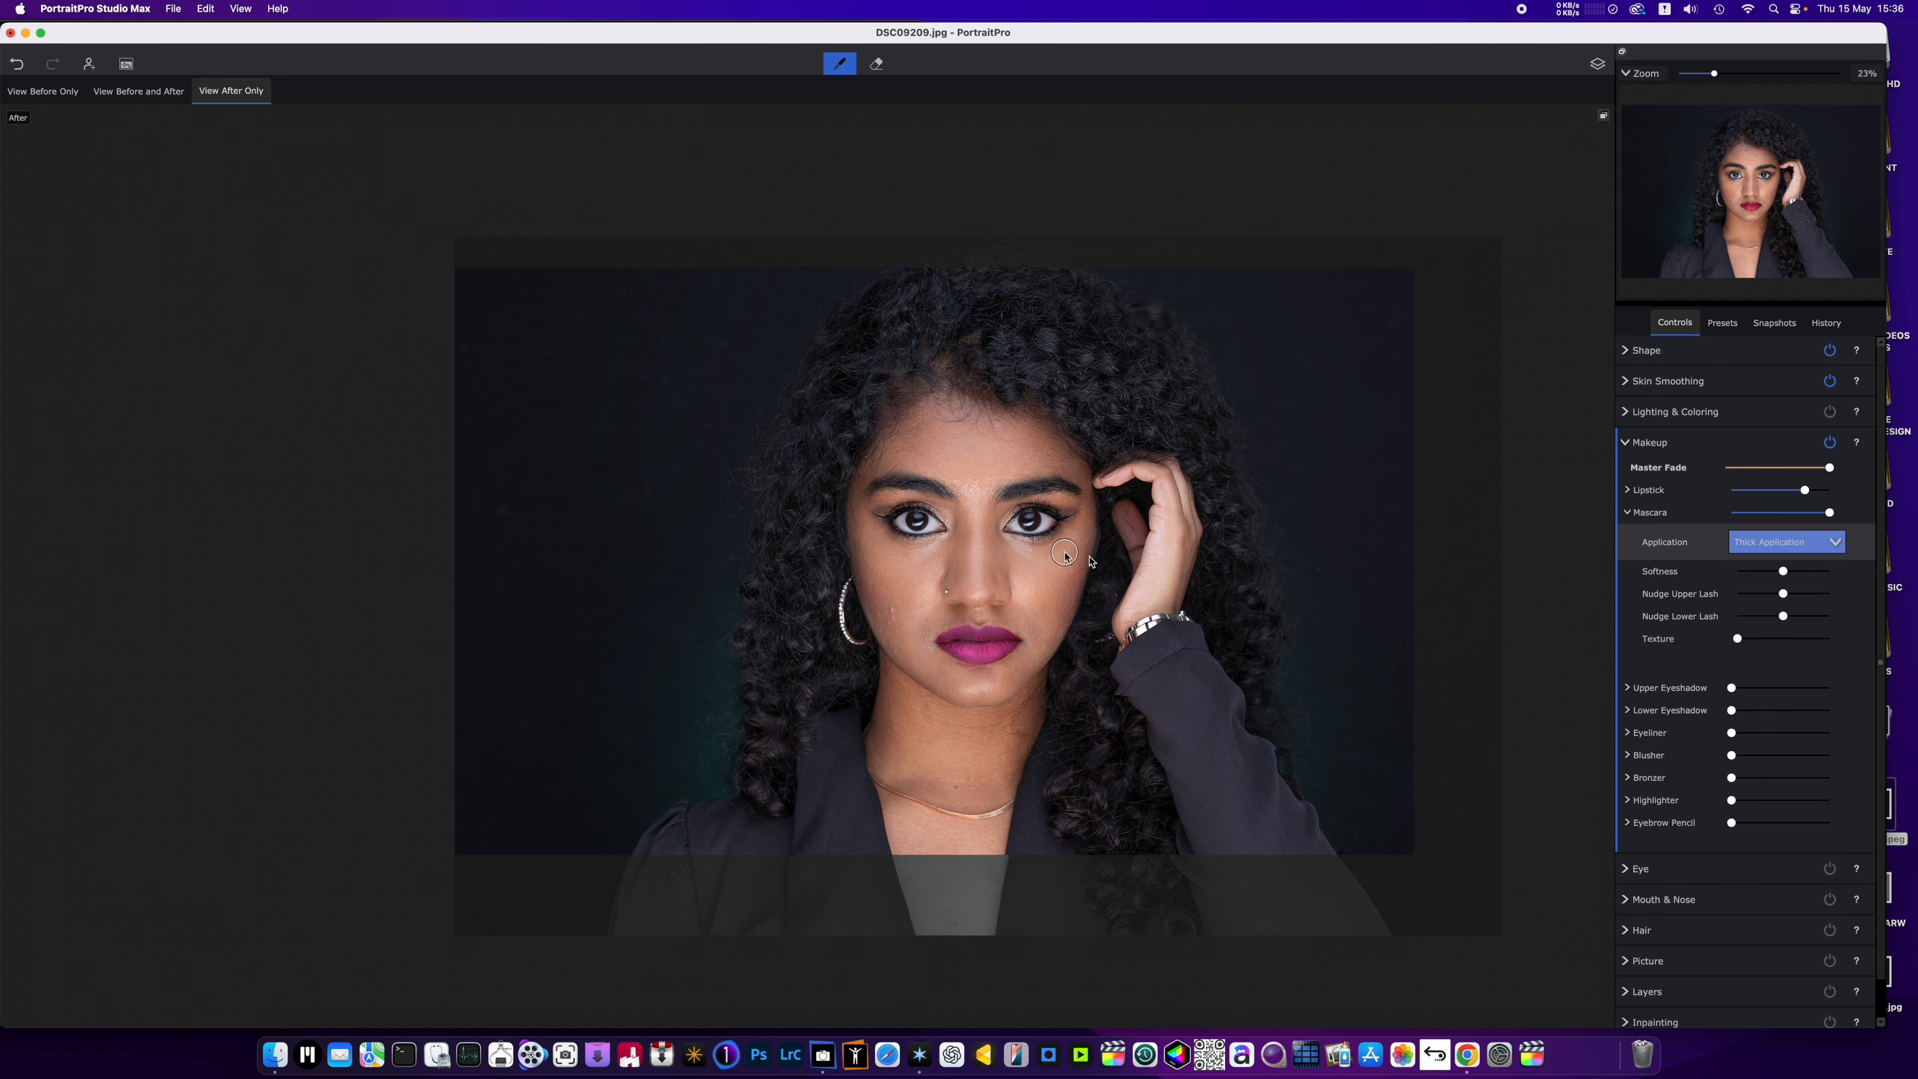
{"action": "left_click", "coordinate": [1635, 352]}
{"action": "scroll", "coordinate": [1336, 729], "scroll_direction": "down", "scroll_amount": 2}
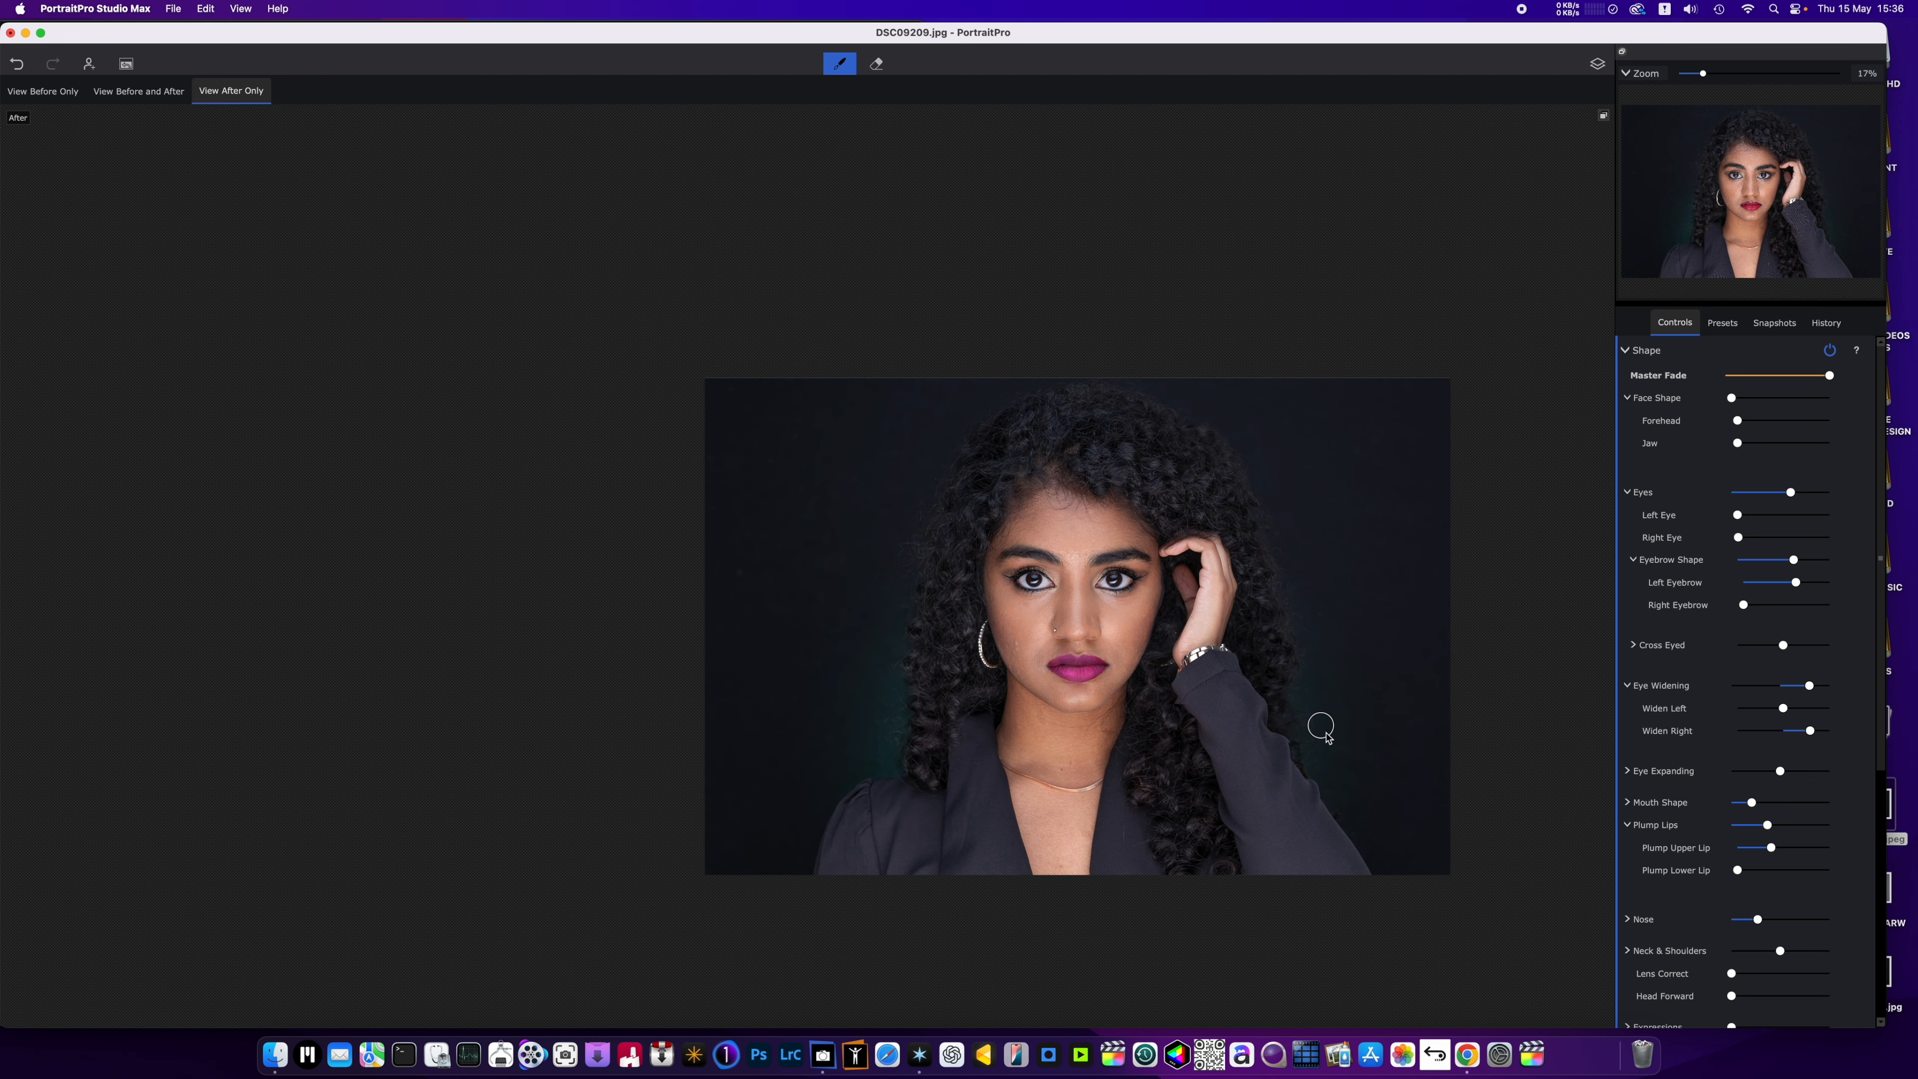
{"action": "scroll", "coordinate": [1699, 831], "scroll_direction": "down", "scroll_amount": 5}
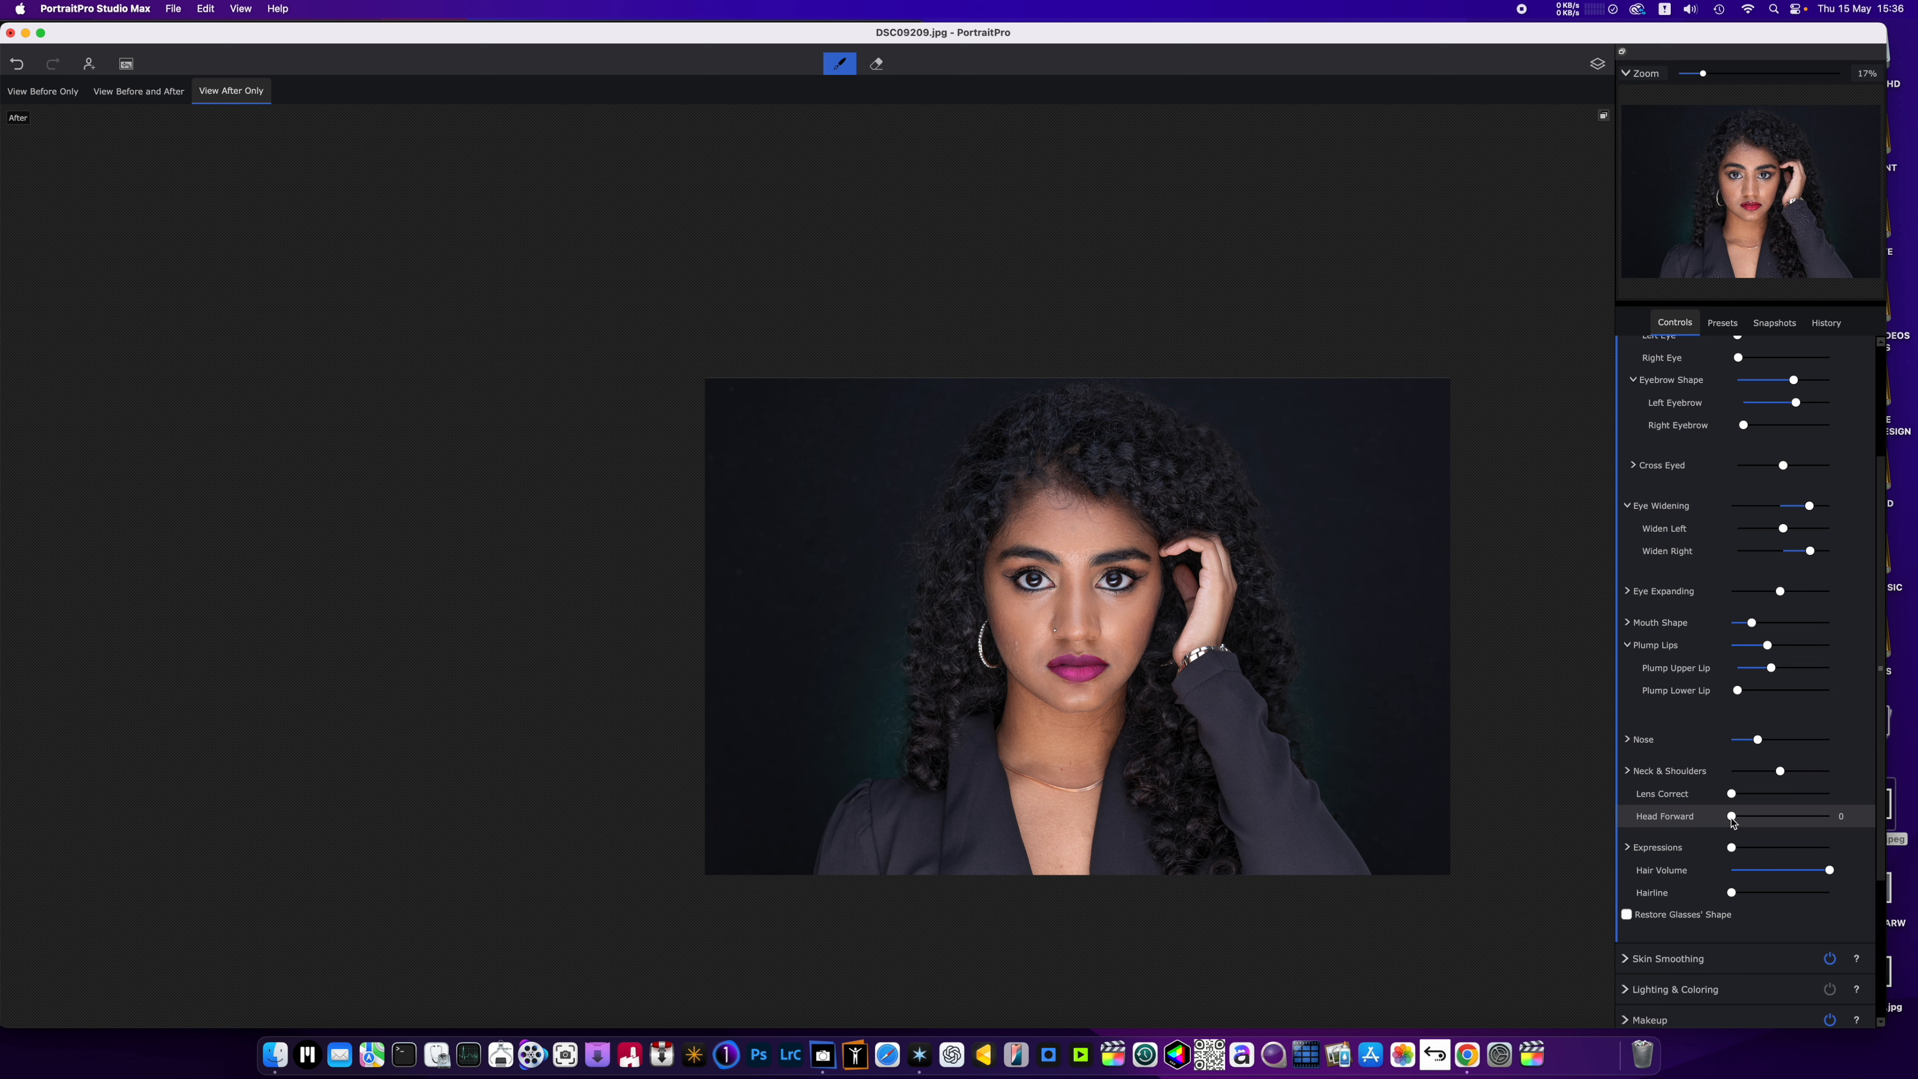
{"action": "left_click_drag", "start_coordinate": [1732, 821], "coordinate": [1787, 840]}
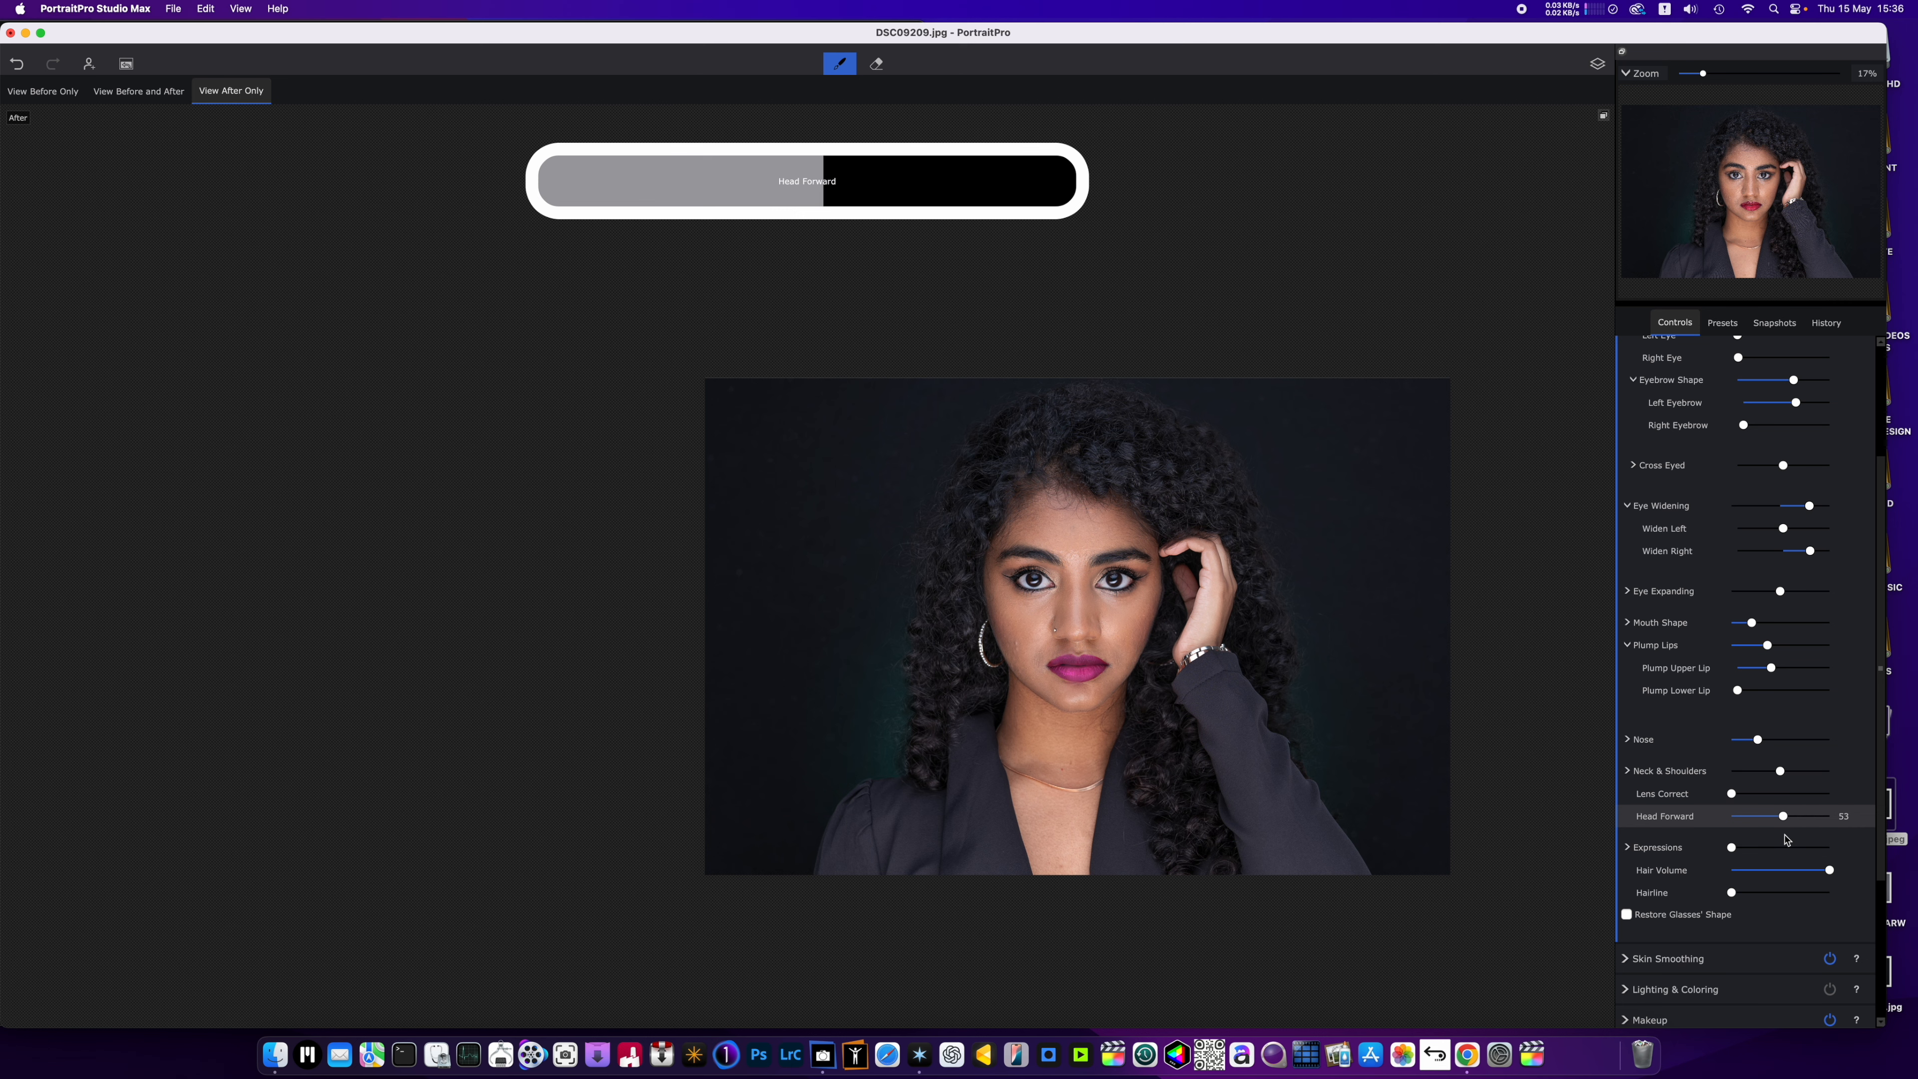
{"action": "scroll", "coordinate": [1335, 615], "scroll_direction": "up", "scroll_amount": 3}
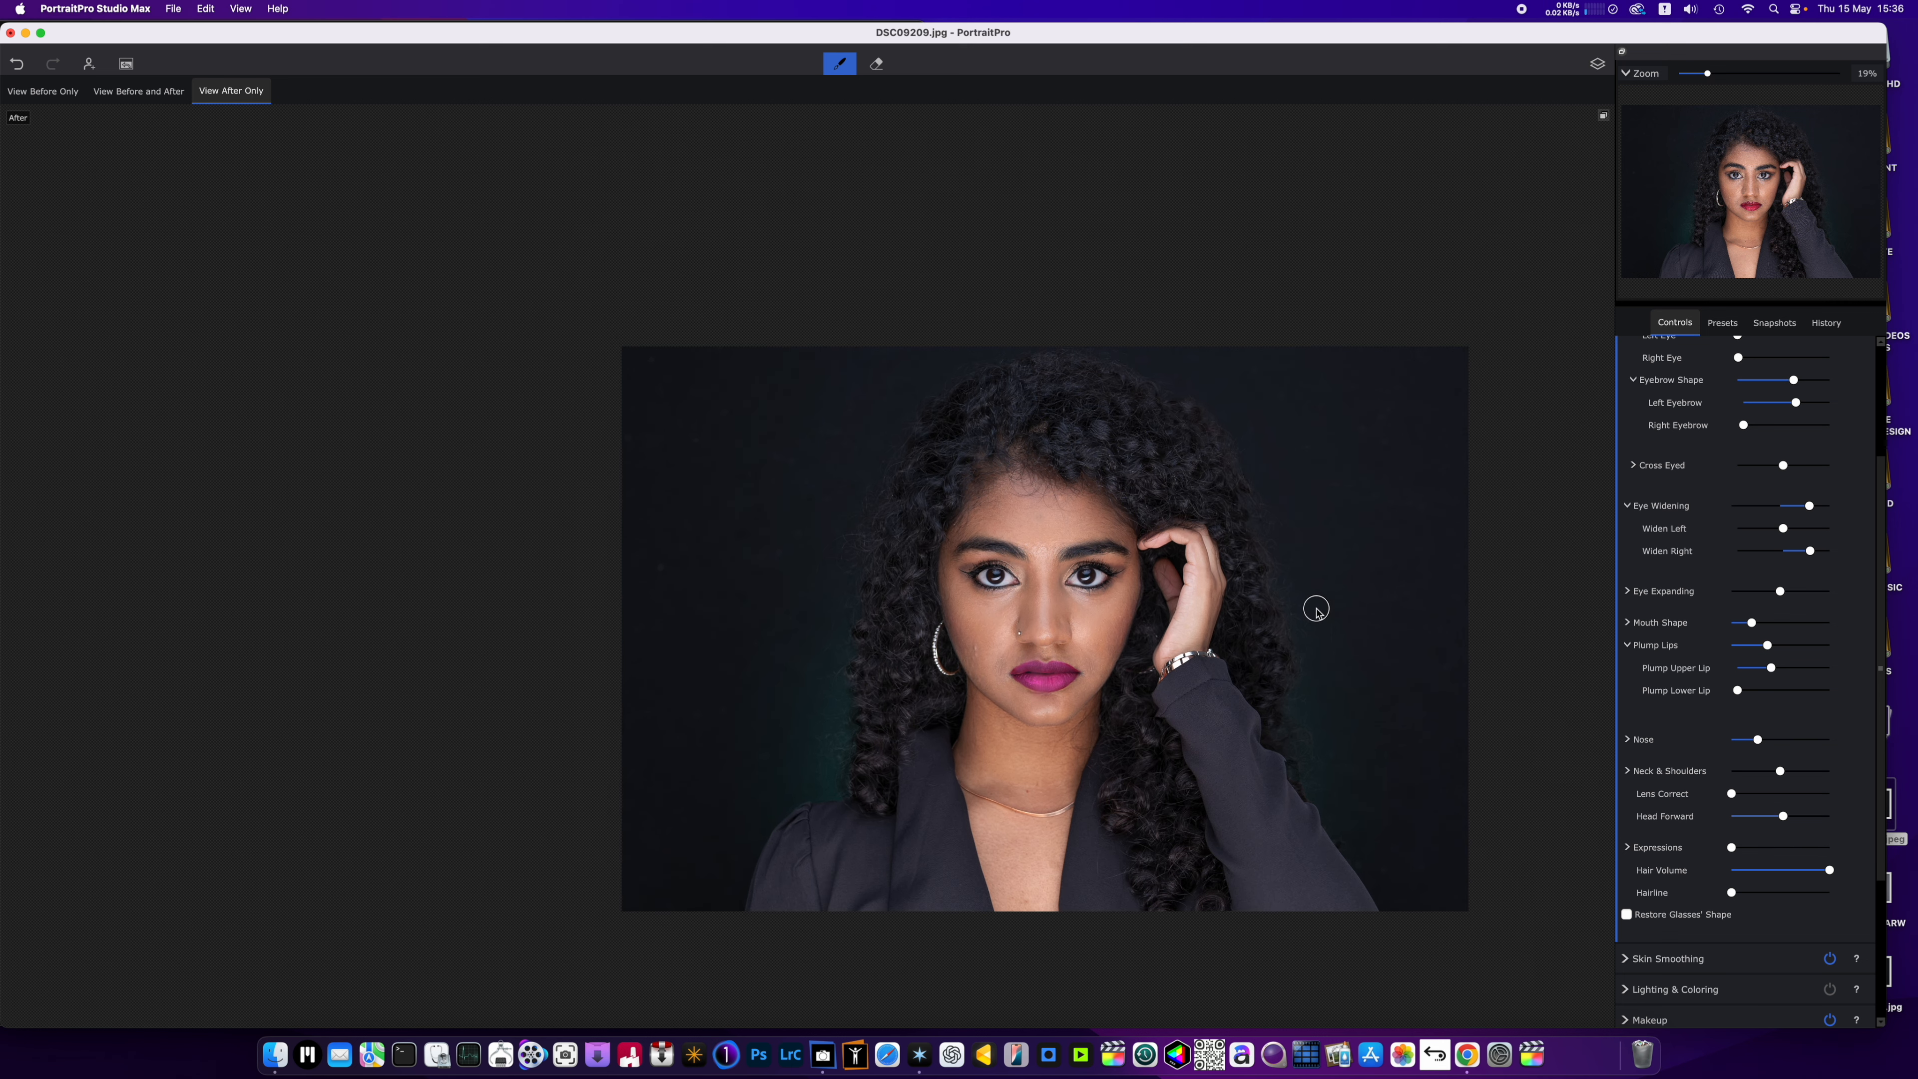
{"action": "scroll", "coordinate": [1769, 613], "scroll_direction": "down", "scroll_amount": 5}
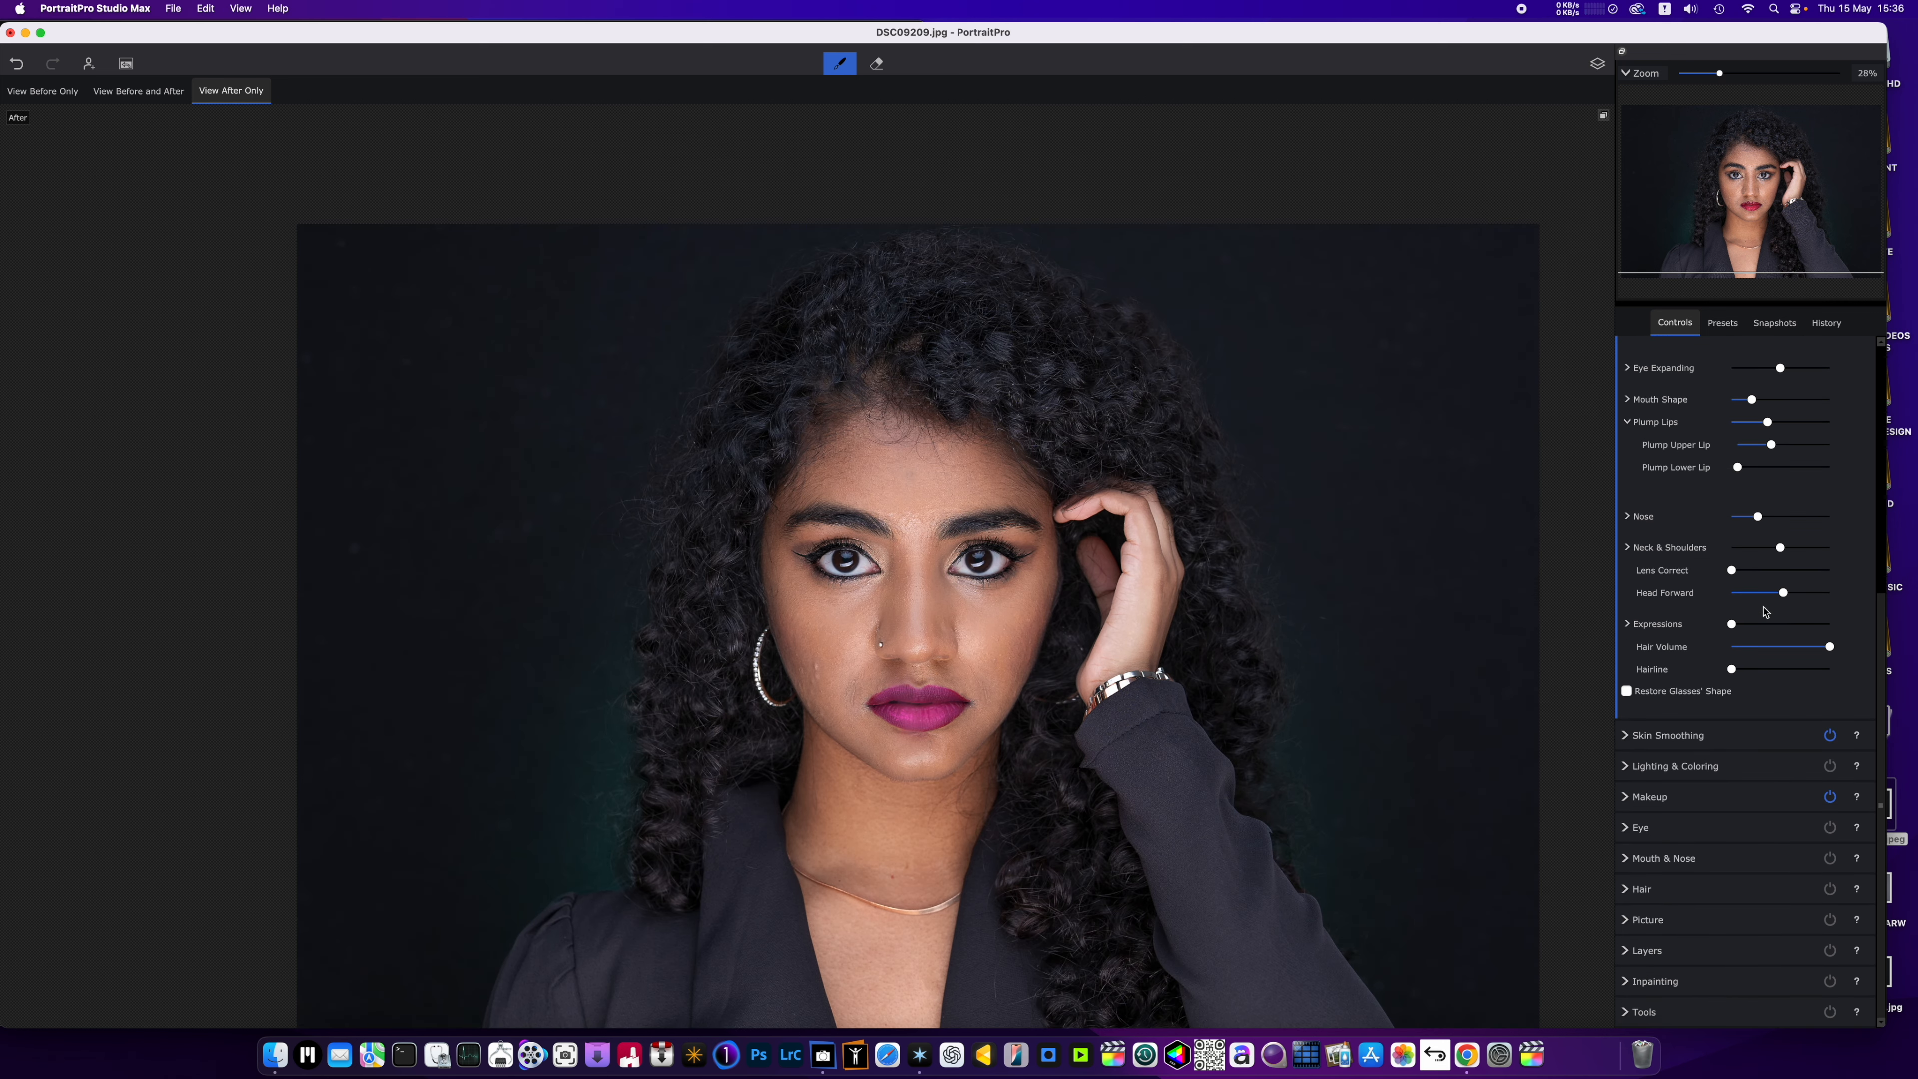
In the Eye controls, raise Clean Eyes to about three quarters and Whitening Area to about two thirds of its range.
{"action": "left_click", "coordinate": [1714, 835]}
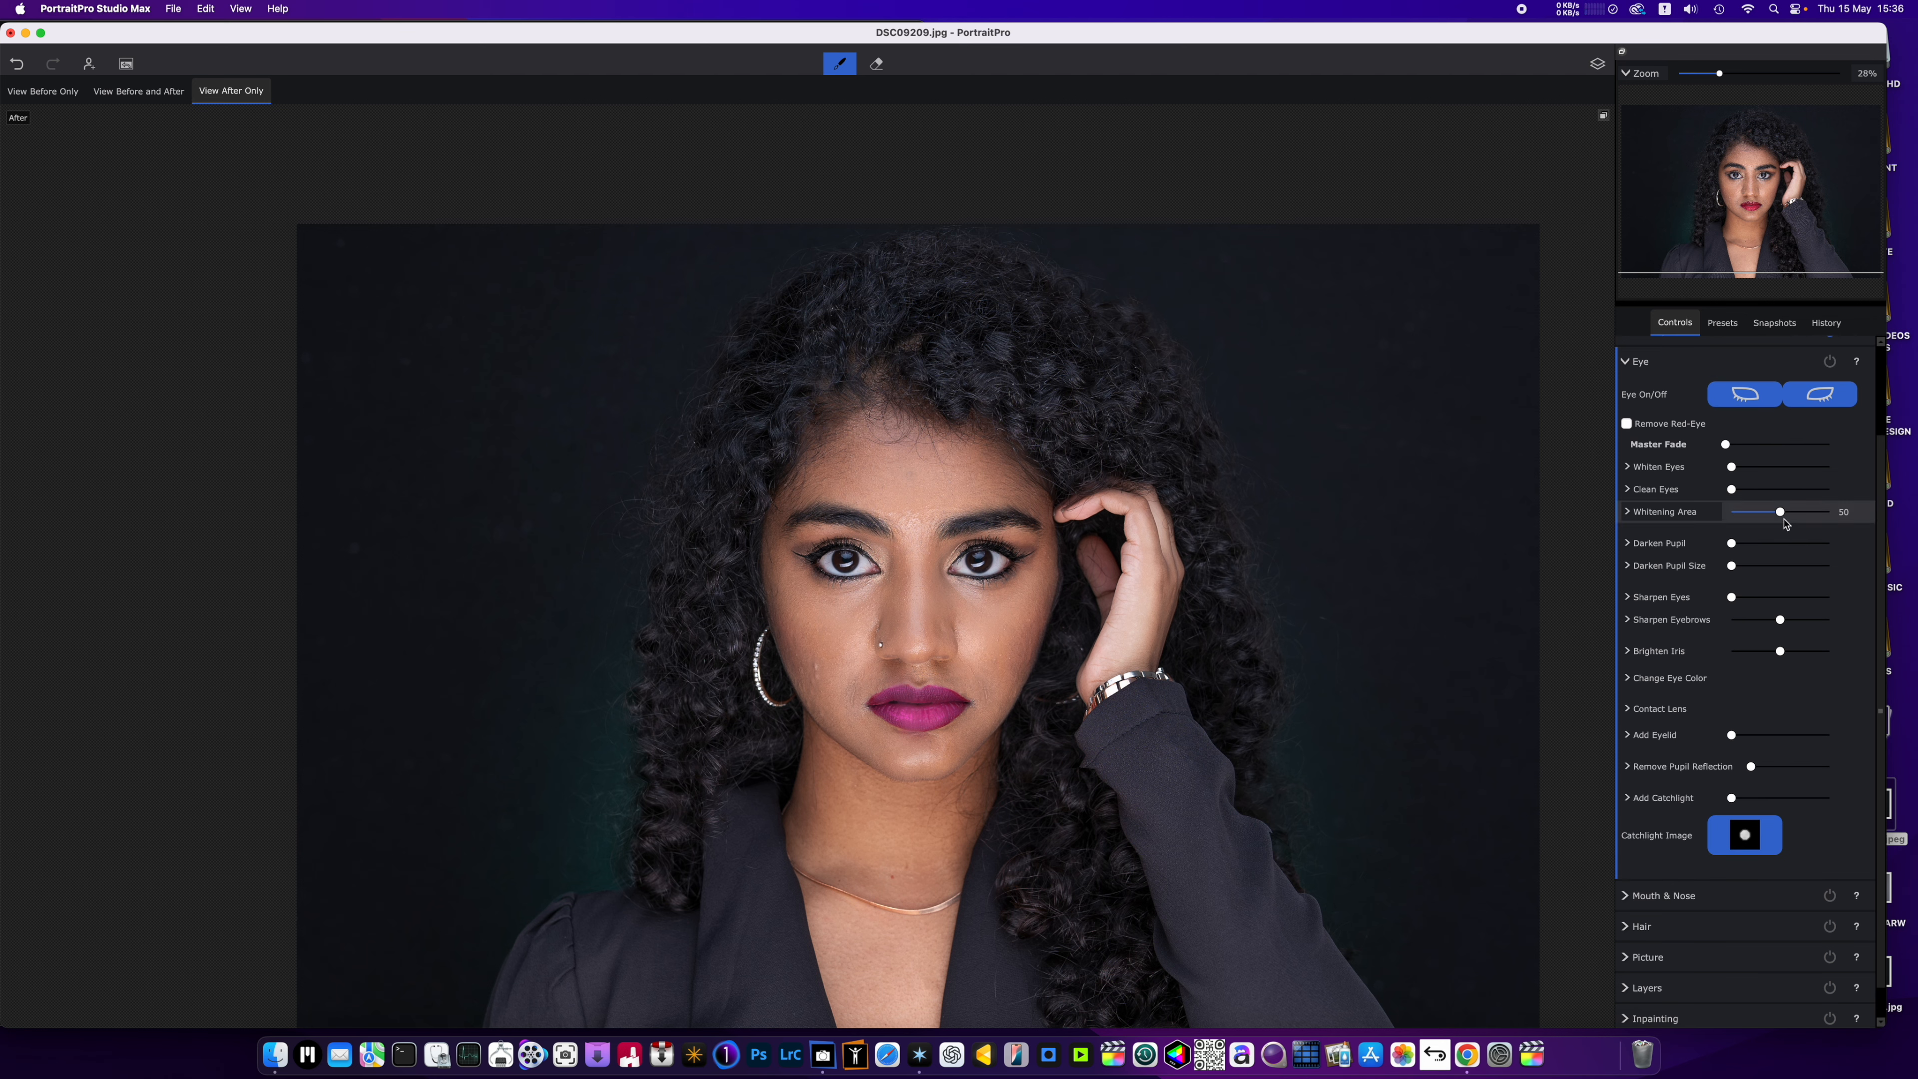
{"action": "left_click", "coordinate": [1784, 521]}
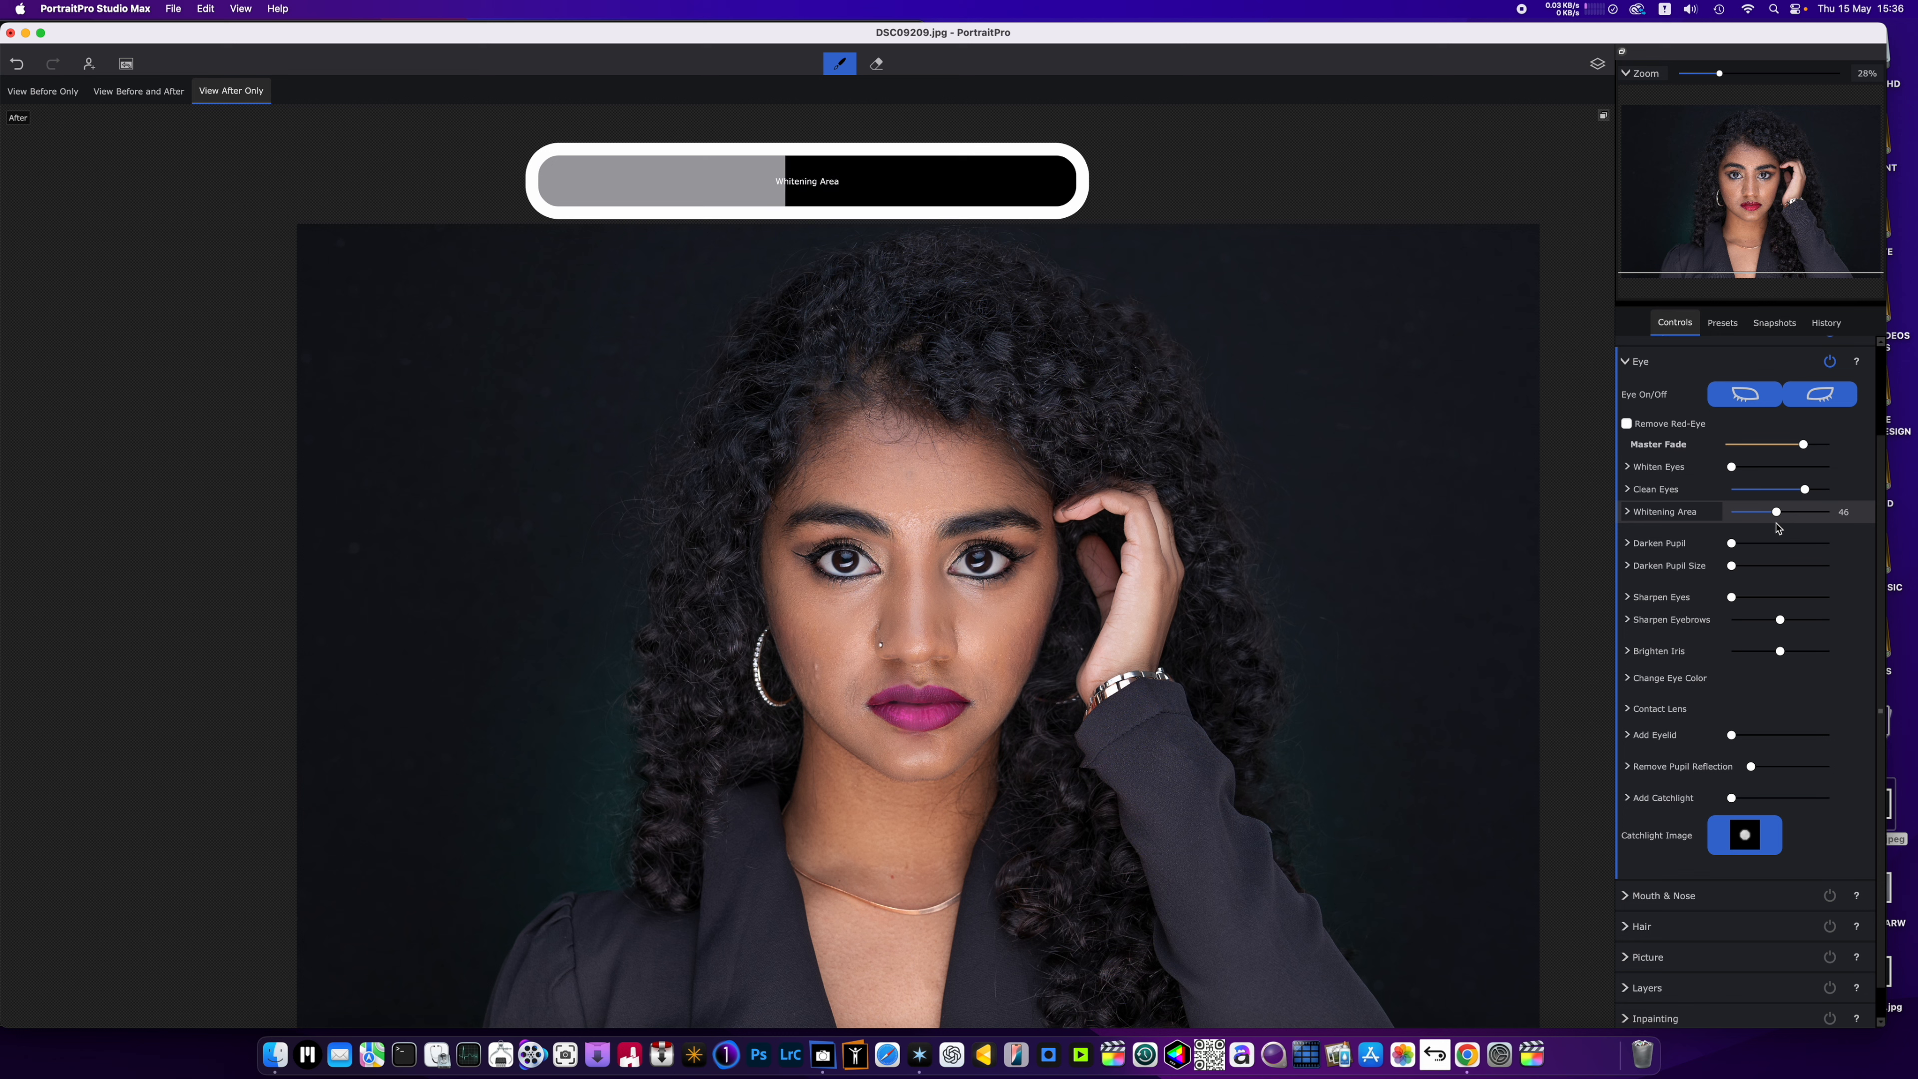
{"action": "left_click_drag", "start_coordinate": [1778, 515], "coordinate": [1801, 521]}
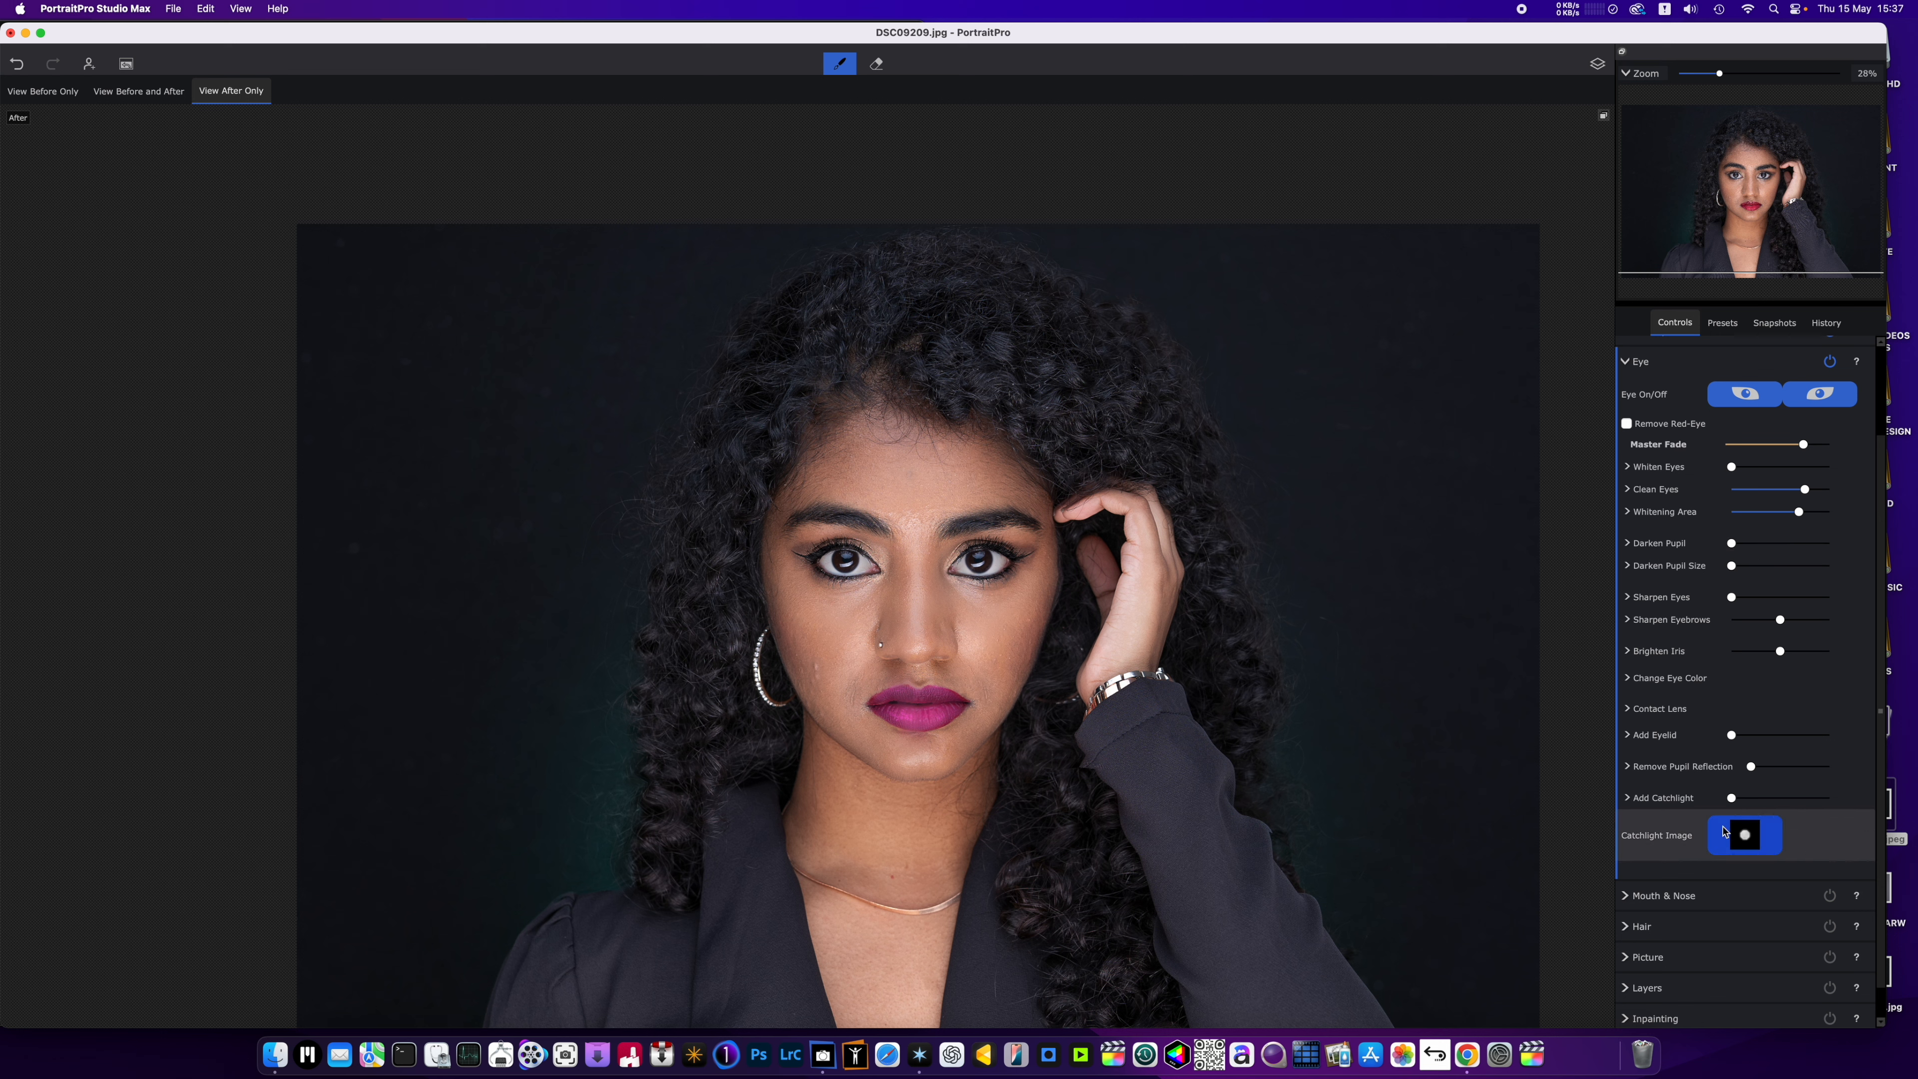
Try the Brown 3 and Brown contact lenses, and apply Amber with Contact Lens Opacity reduced to slightly over a third.
{"action": "left_click", "coordinate": [1660, 708]}
{"action": "scroll", "coordinate": [1744, 695], "scroll_direction": "down", "scroll_amount": 4}
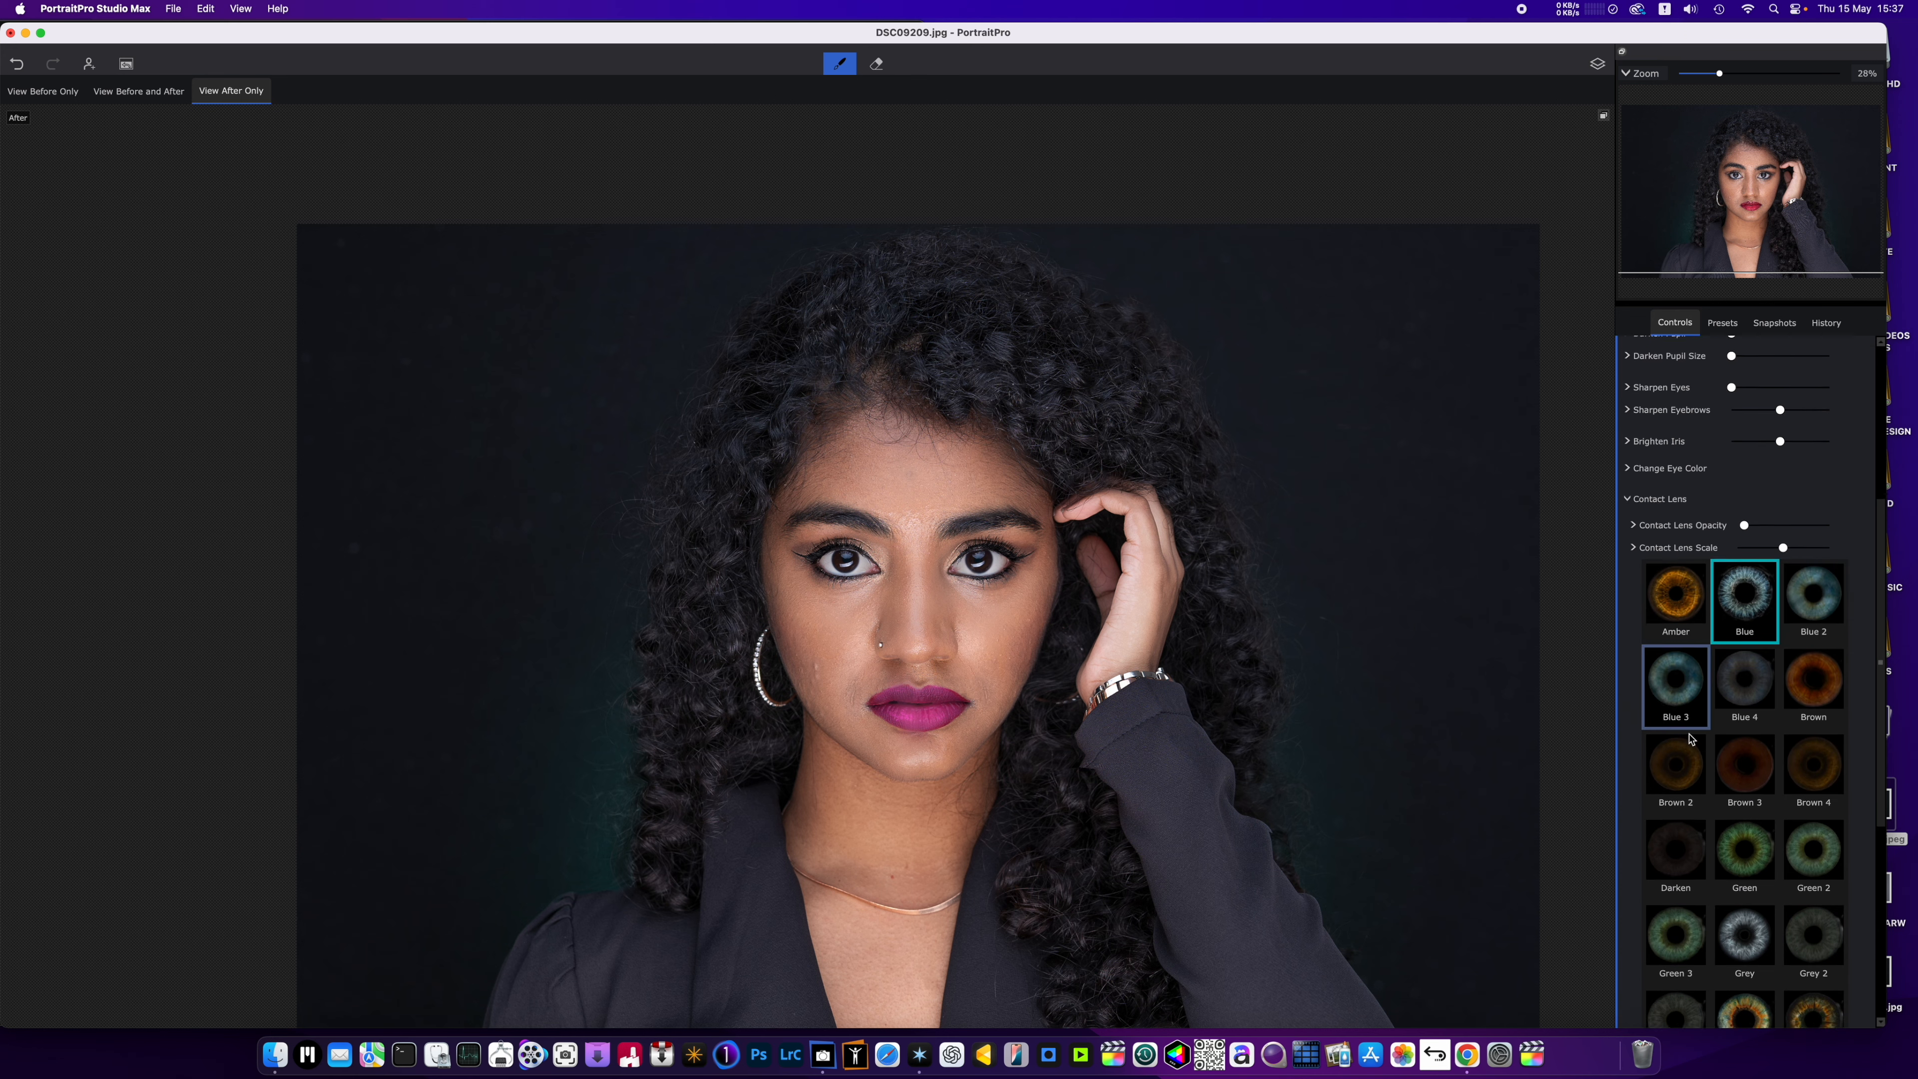
{"action": "left_click", "coordinate": [1761, 687]}
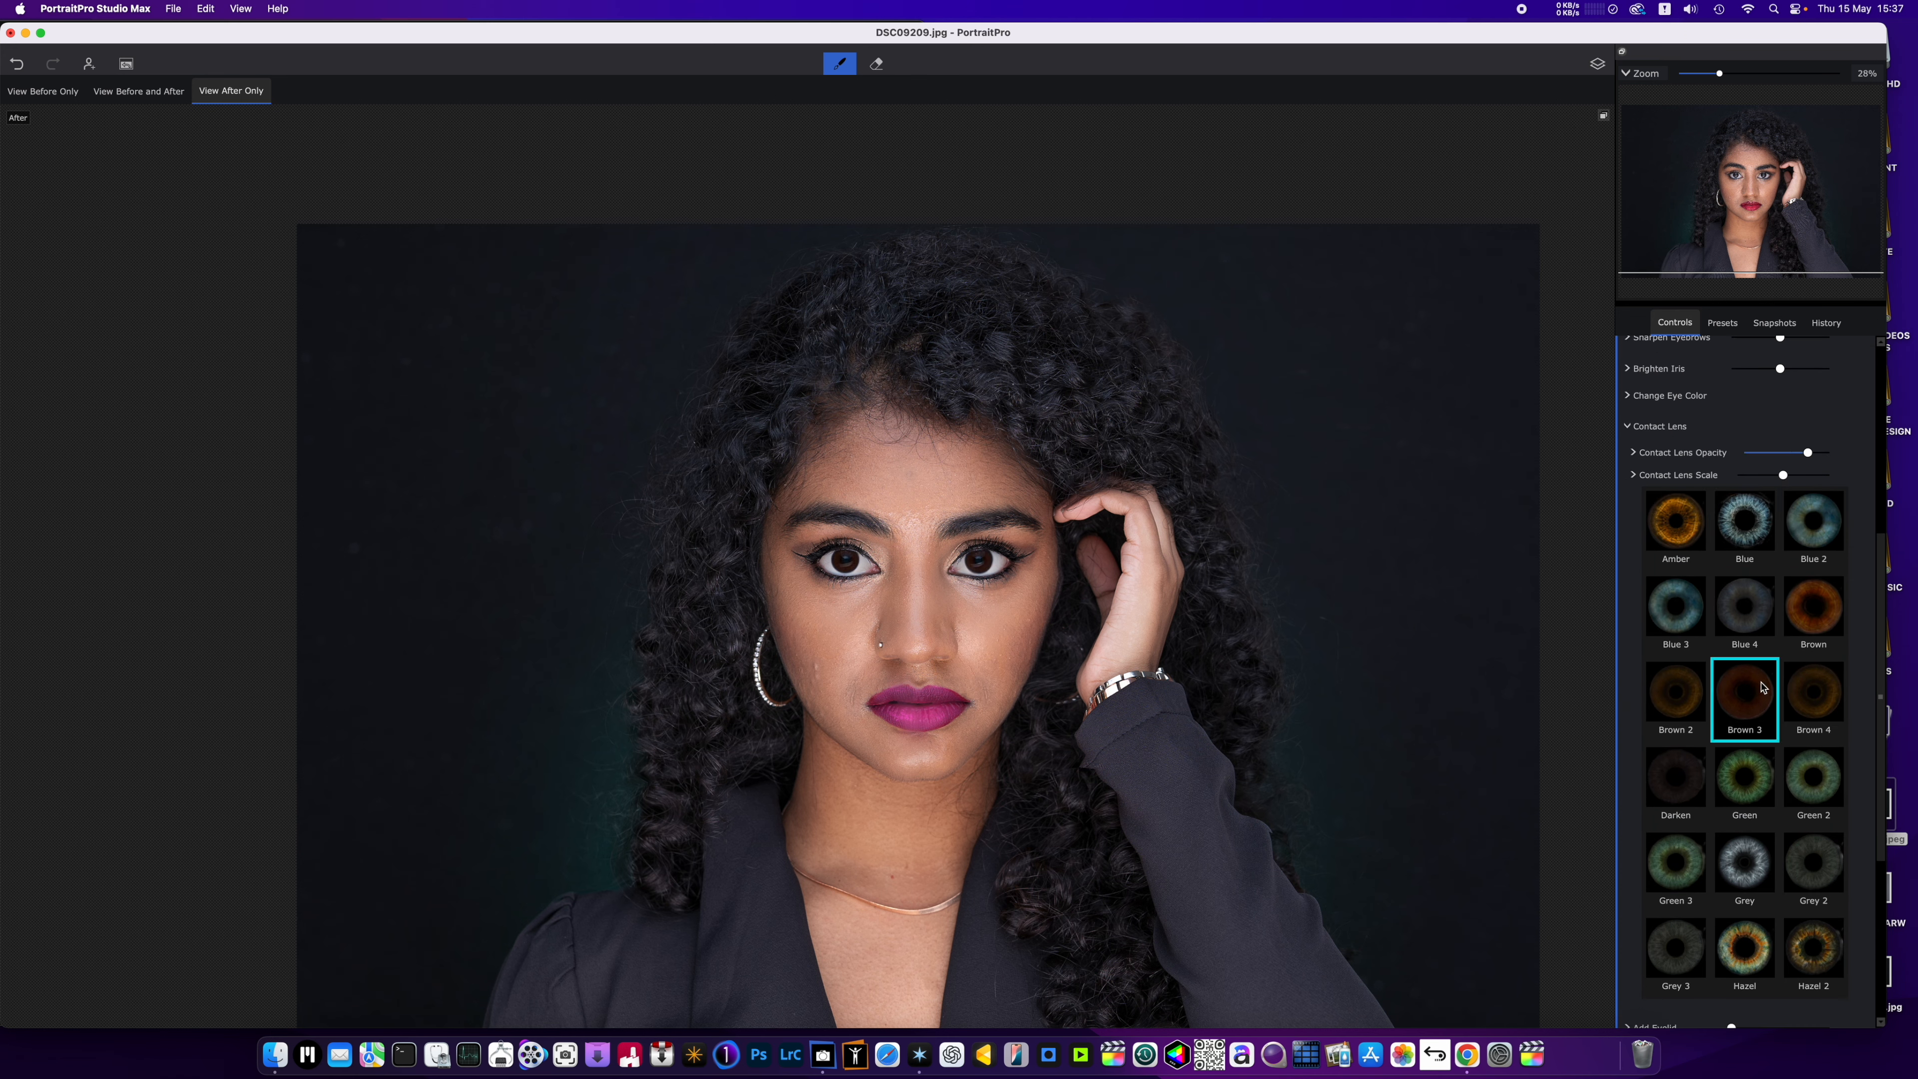
{"action": "left_click", "coordinate": [1809, 634]}
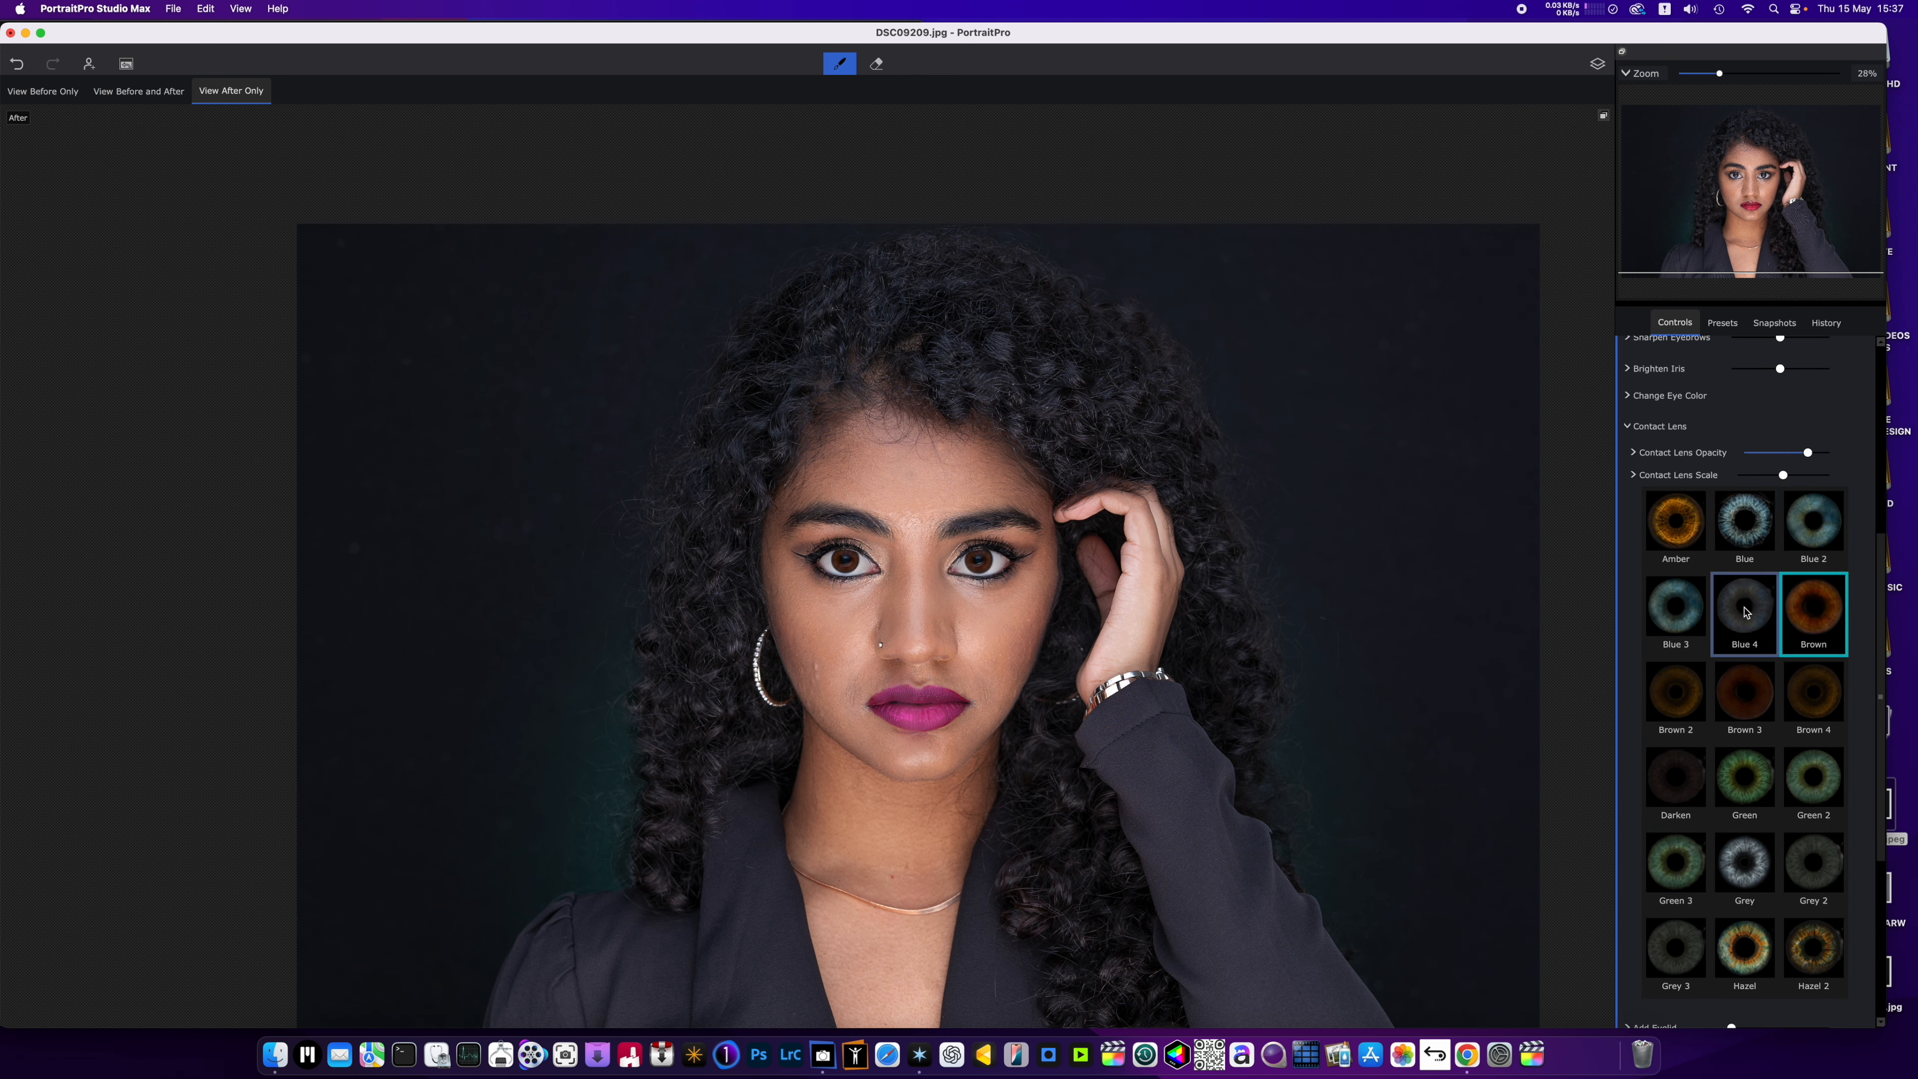
{"action": "left_click", "coordinate": [1686, 546]}
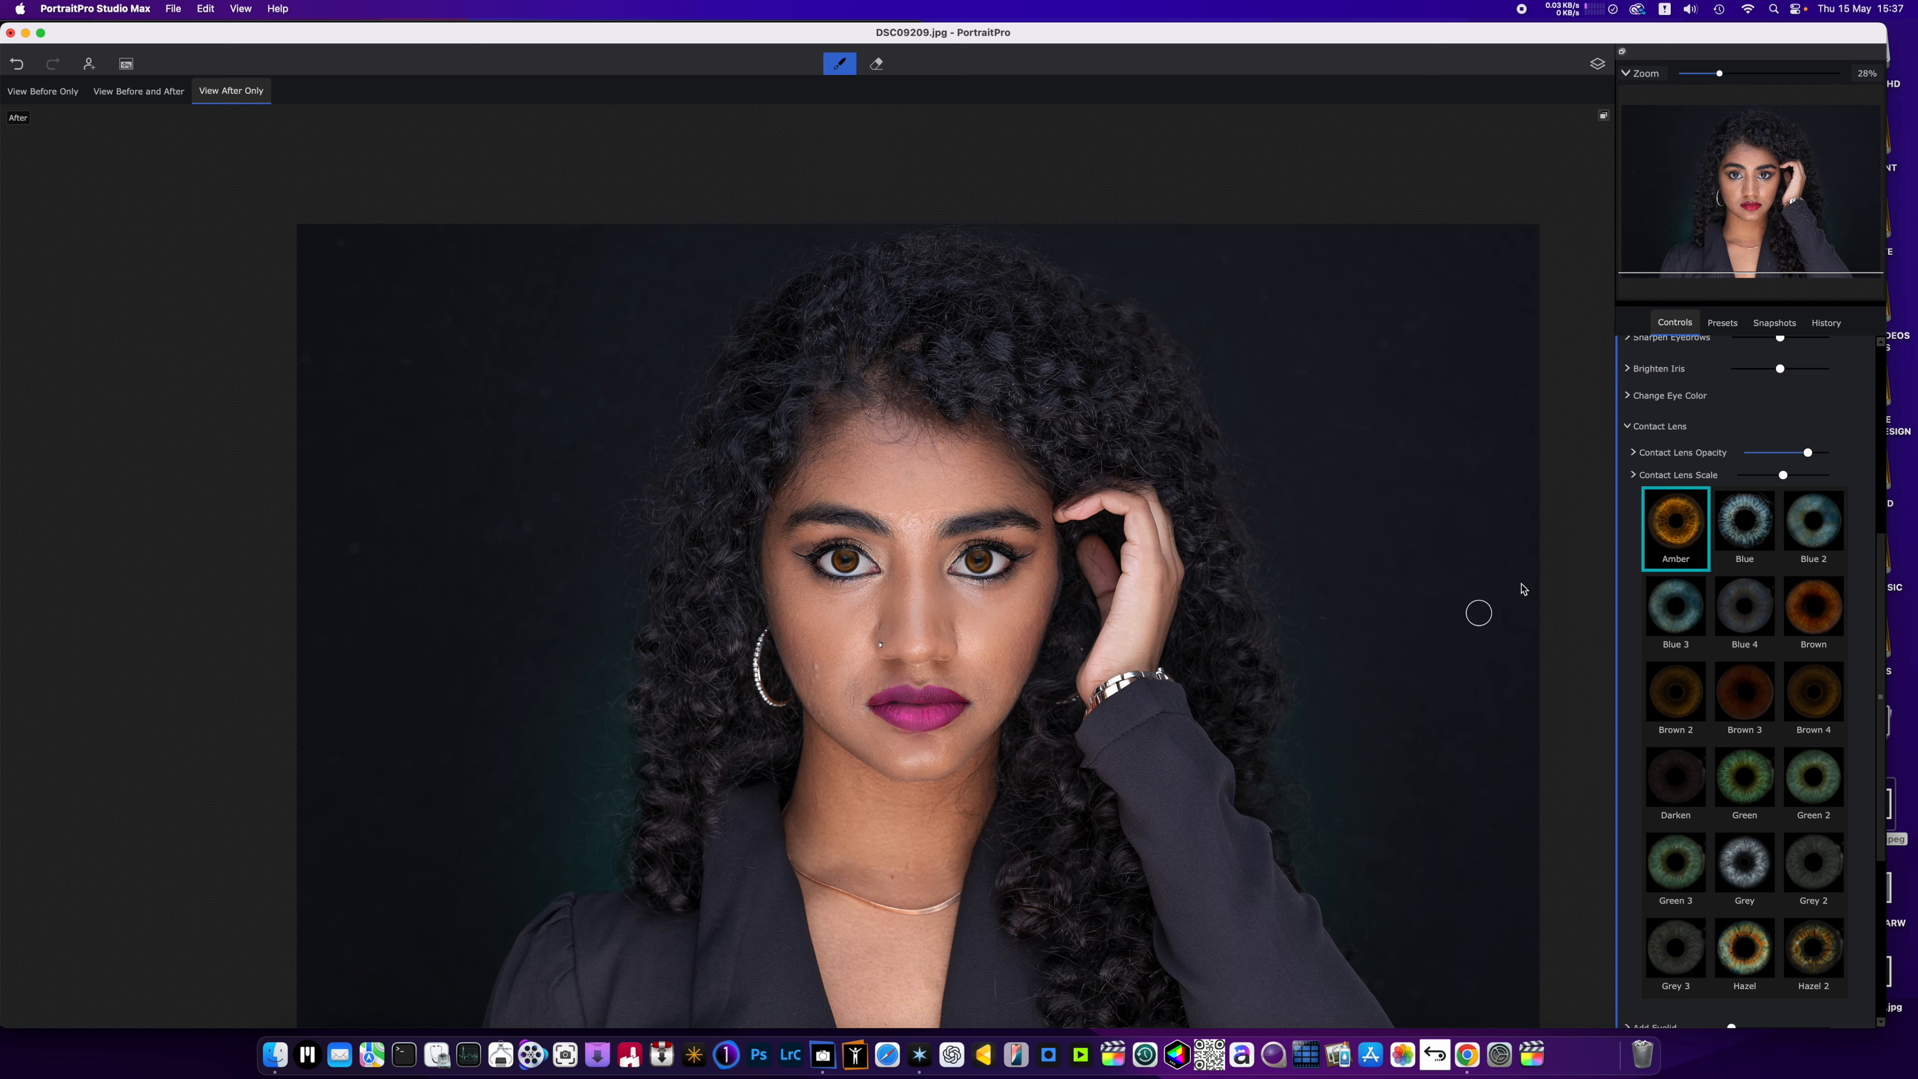
{"action": "mouse_move", "coordinate": [1807, 452]}
{"action": "left_mouse_down"}
{"action": "mouse_move", "coordinate": [1748, 458]}
{"action": "mouse_move", "coordinate": [1776, 461]}
{"action": "left_mouse_up"}
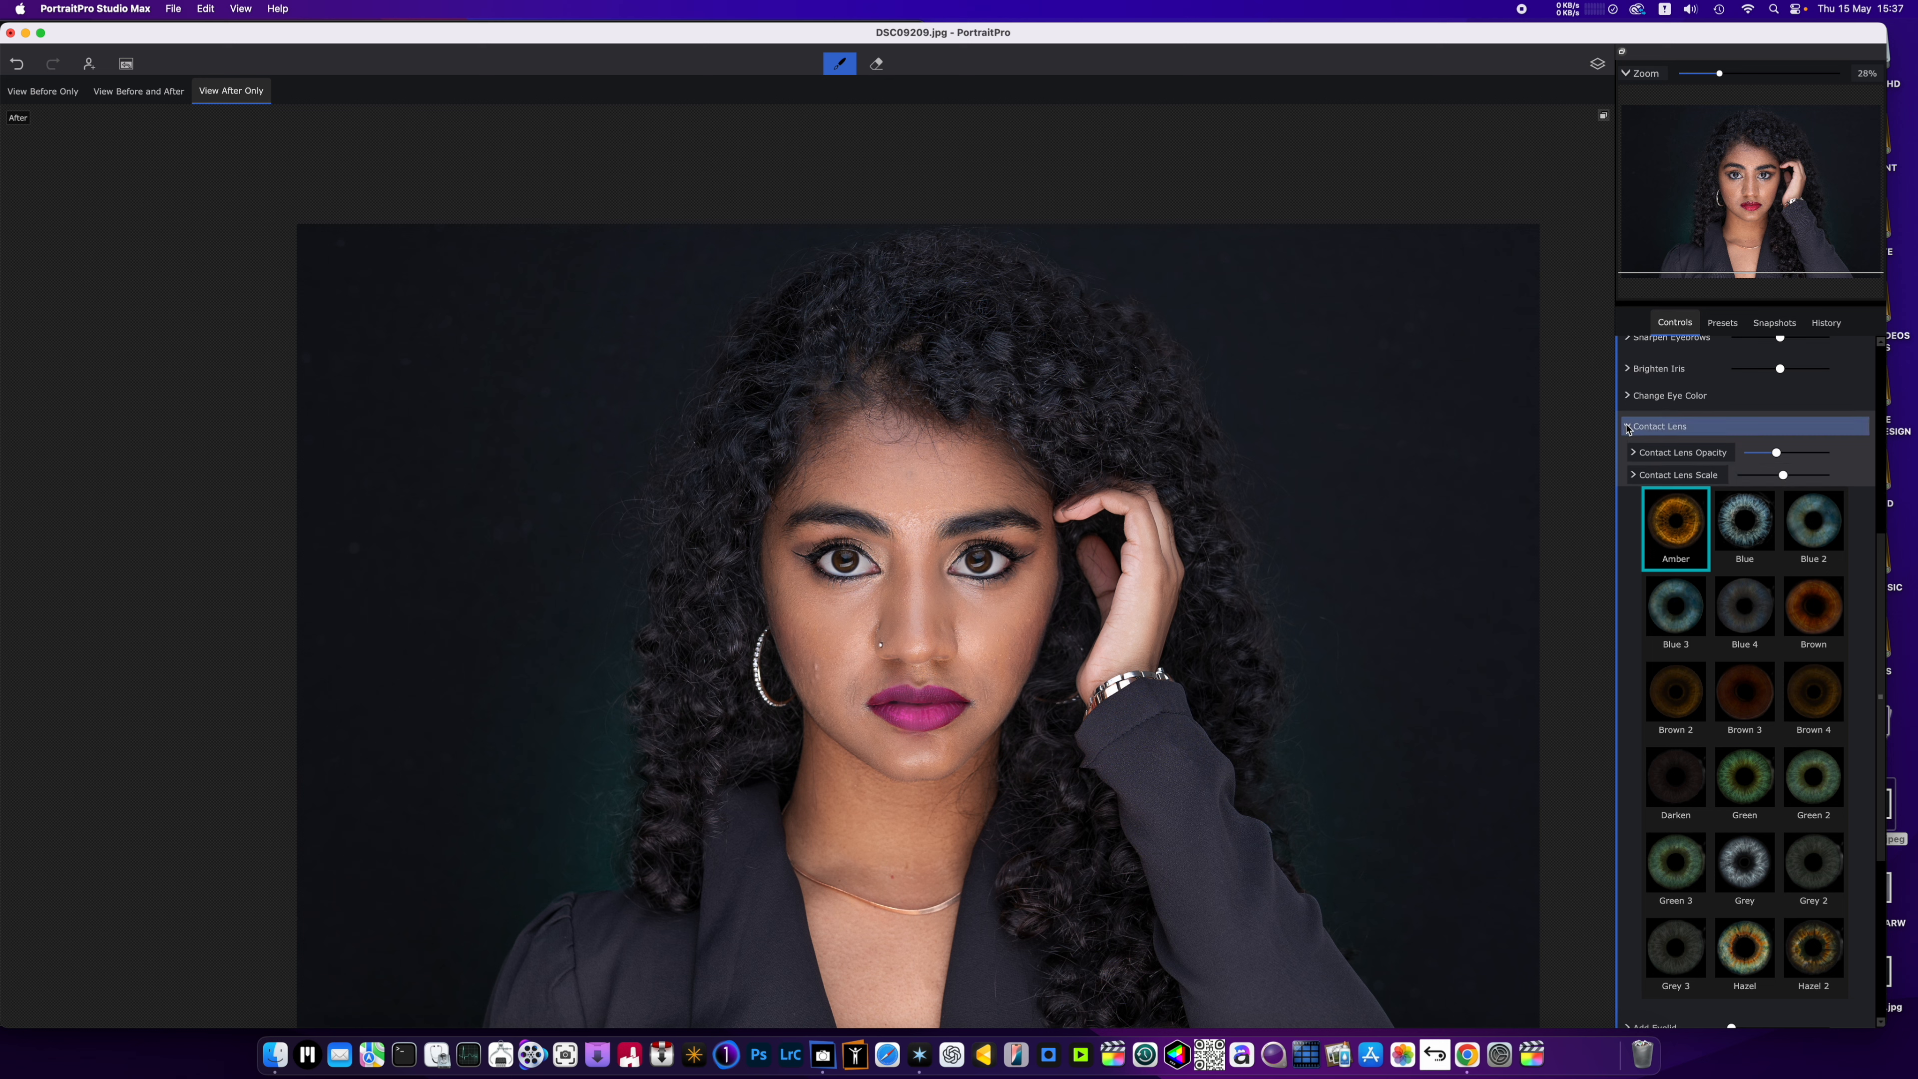
{"action": "left_click", "coordinate": [1628, 428]}
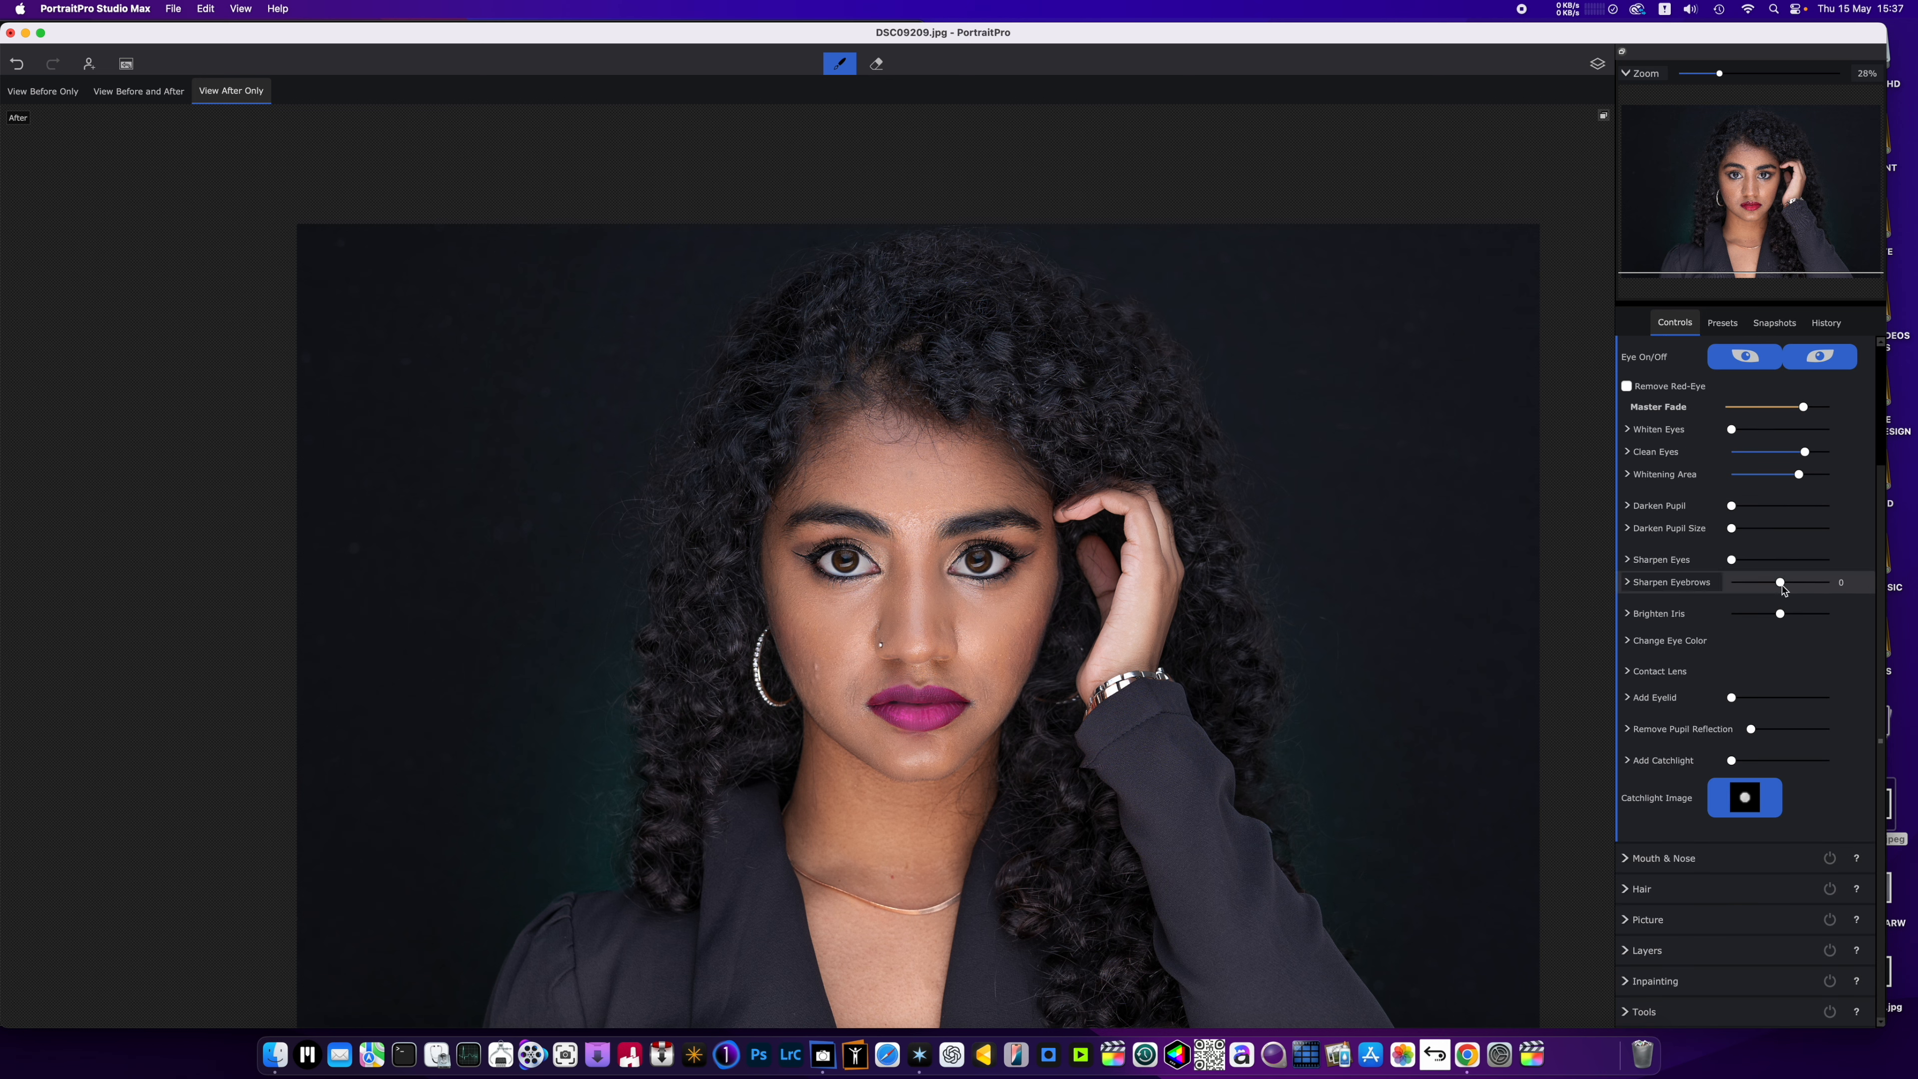
Raise Sharpen Eyebrows slightly and set Moisten Lips in the Mouth & Nose controls to about three quarters of its range.
{"action": "left_click_drag", "start_coordinate": [1779, 583], "coordinate": [1789, 593]}
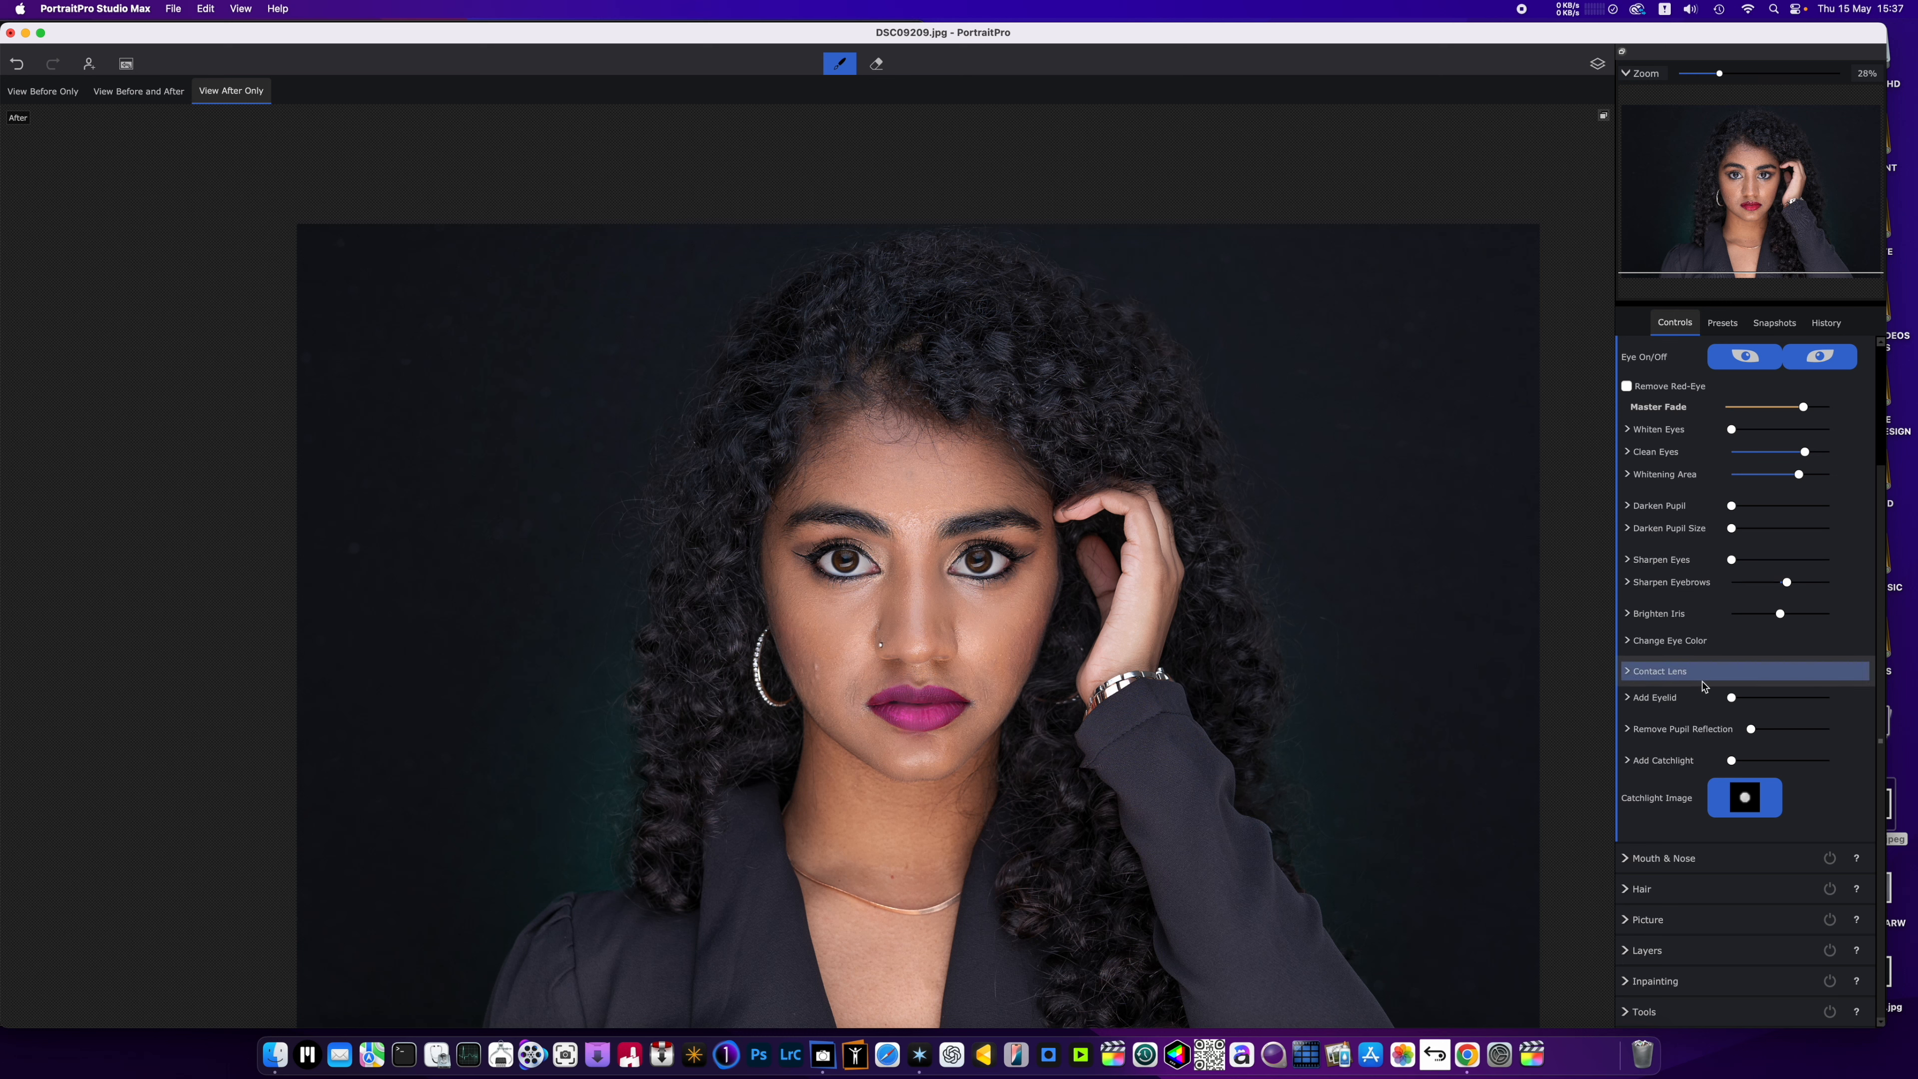
{"action": "left_click", "coordinate": [1665, 858]}
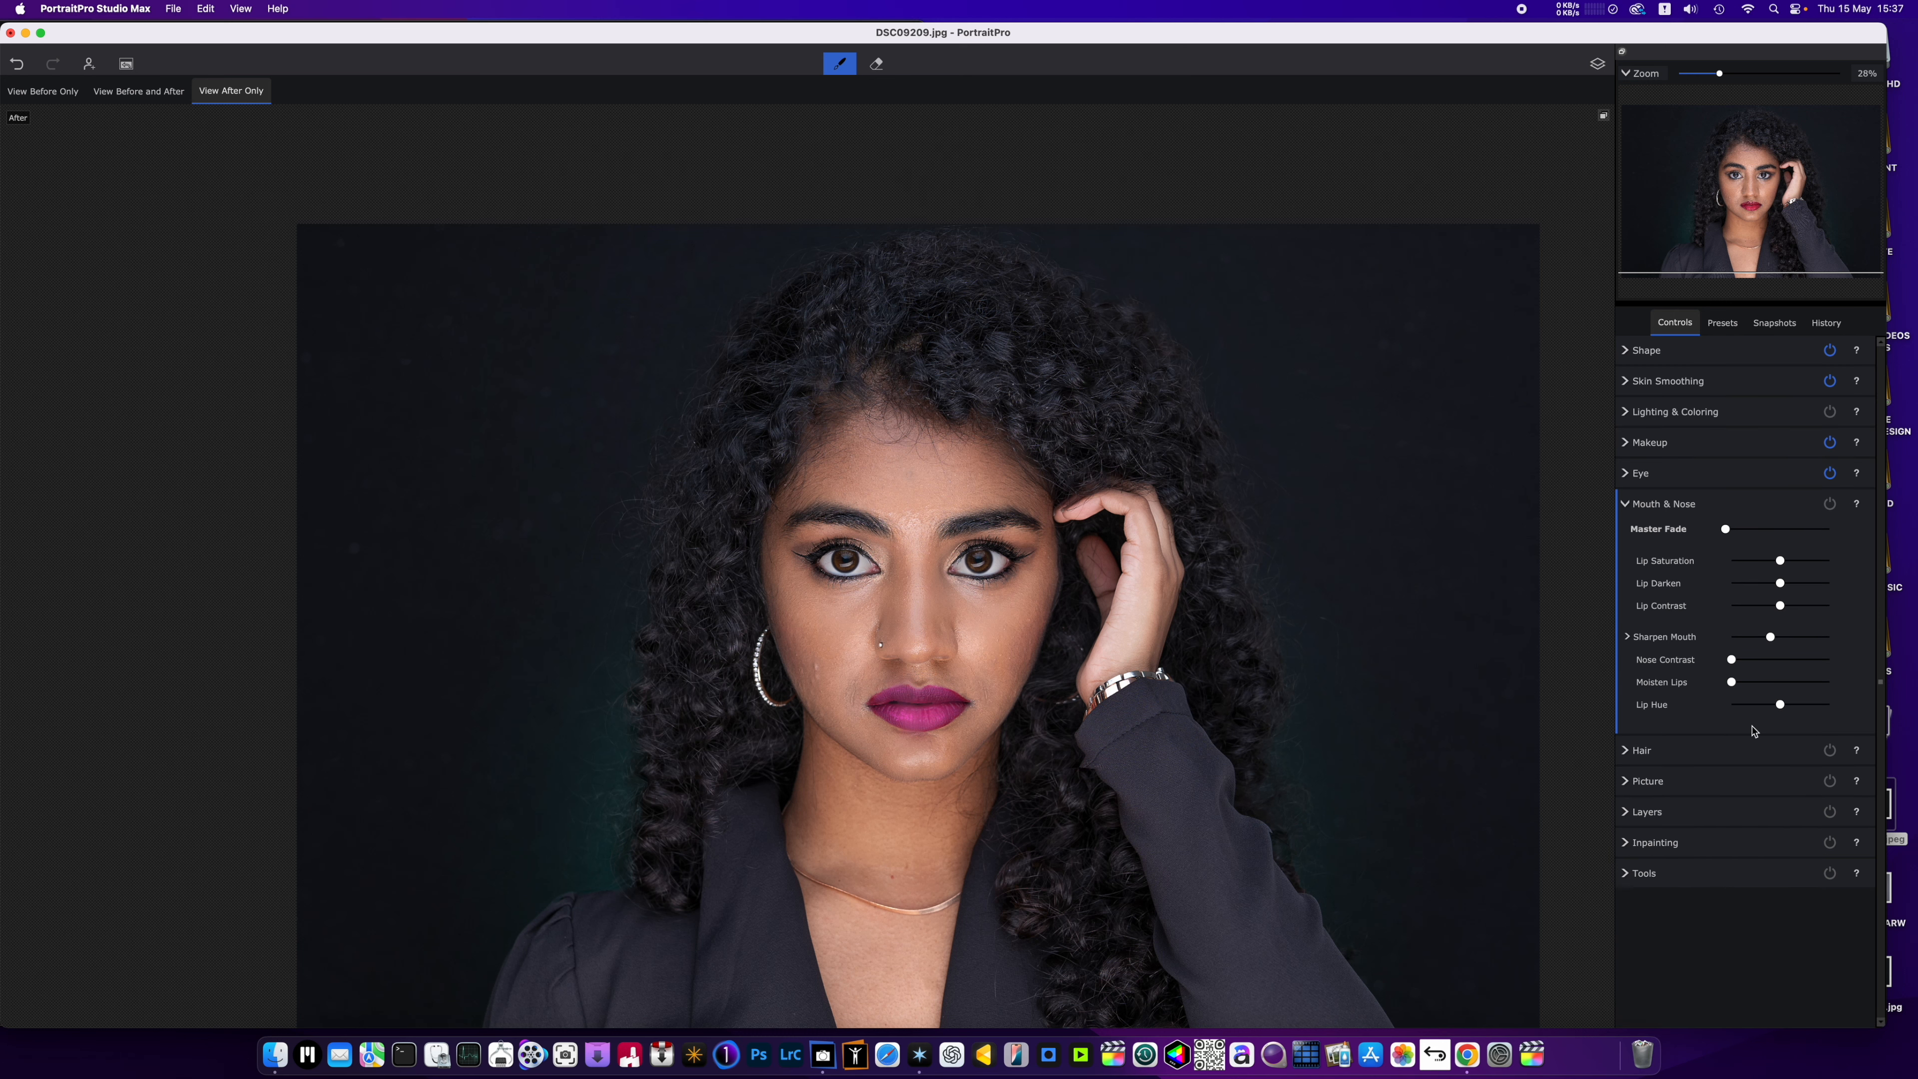
{"action": "left_click_drag", "start_coordinate": [1732, 682], "coordinate": [1807, 682]}
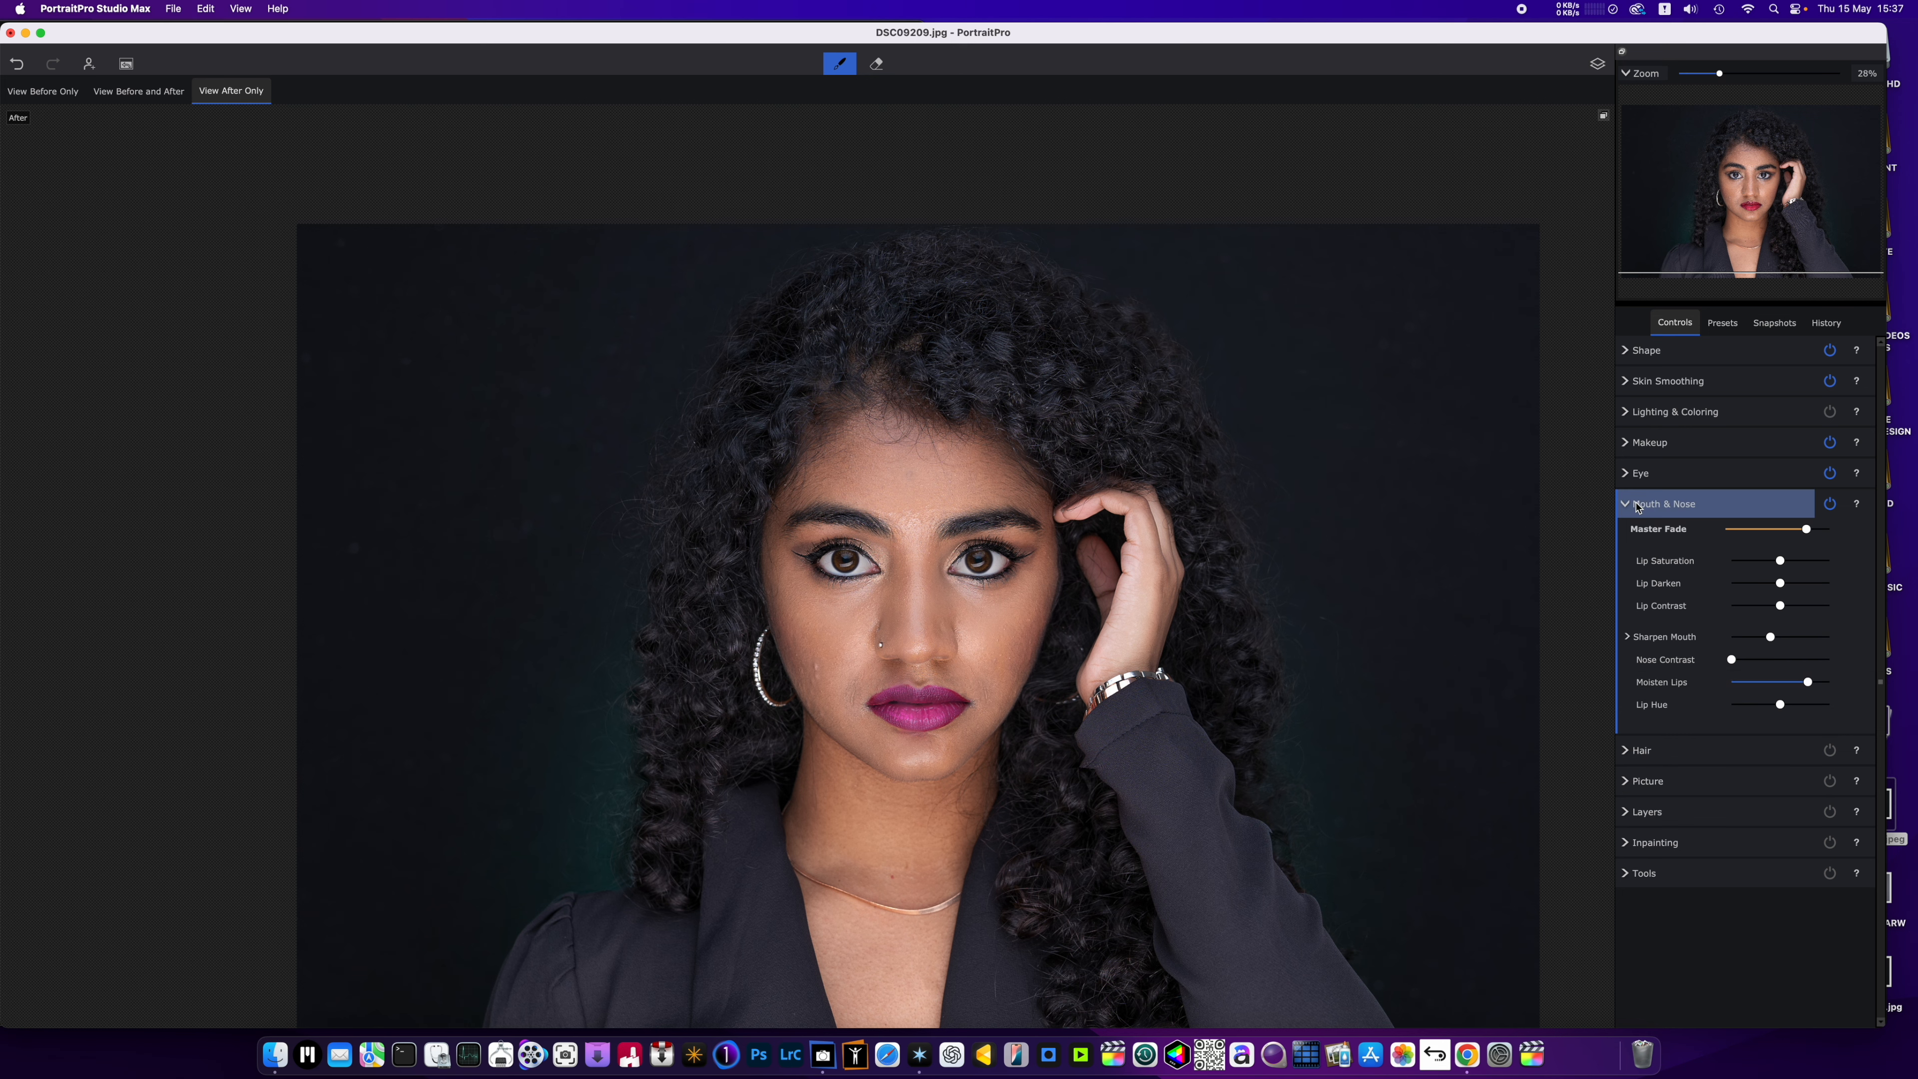
{"action": "left_click", "coordinate": [1624, 506]}
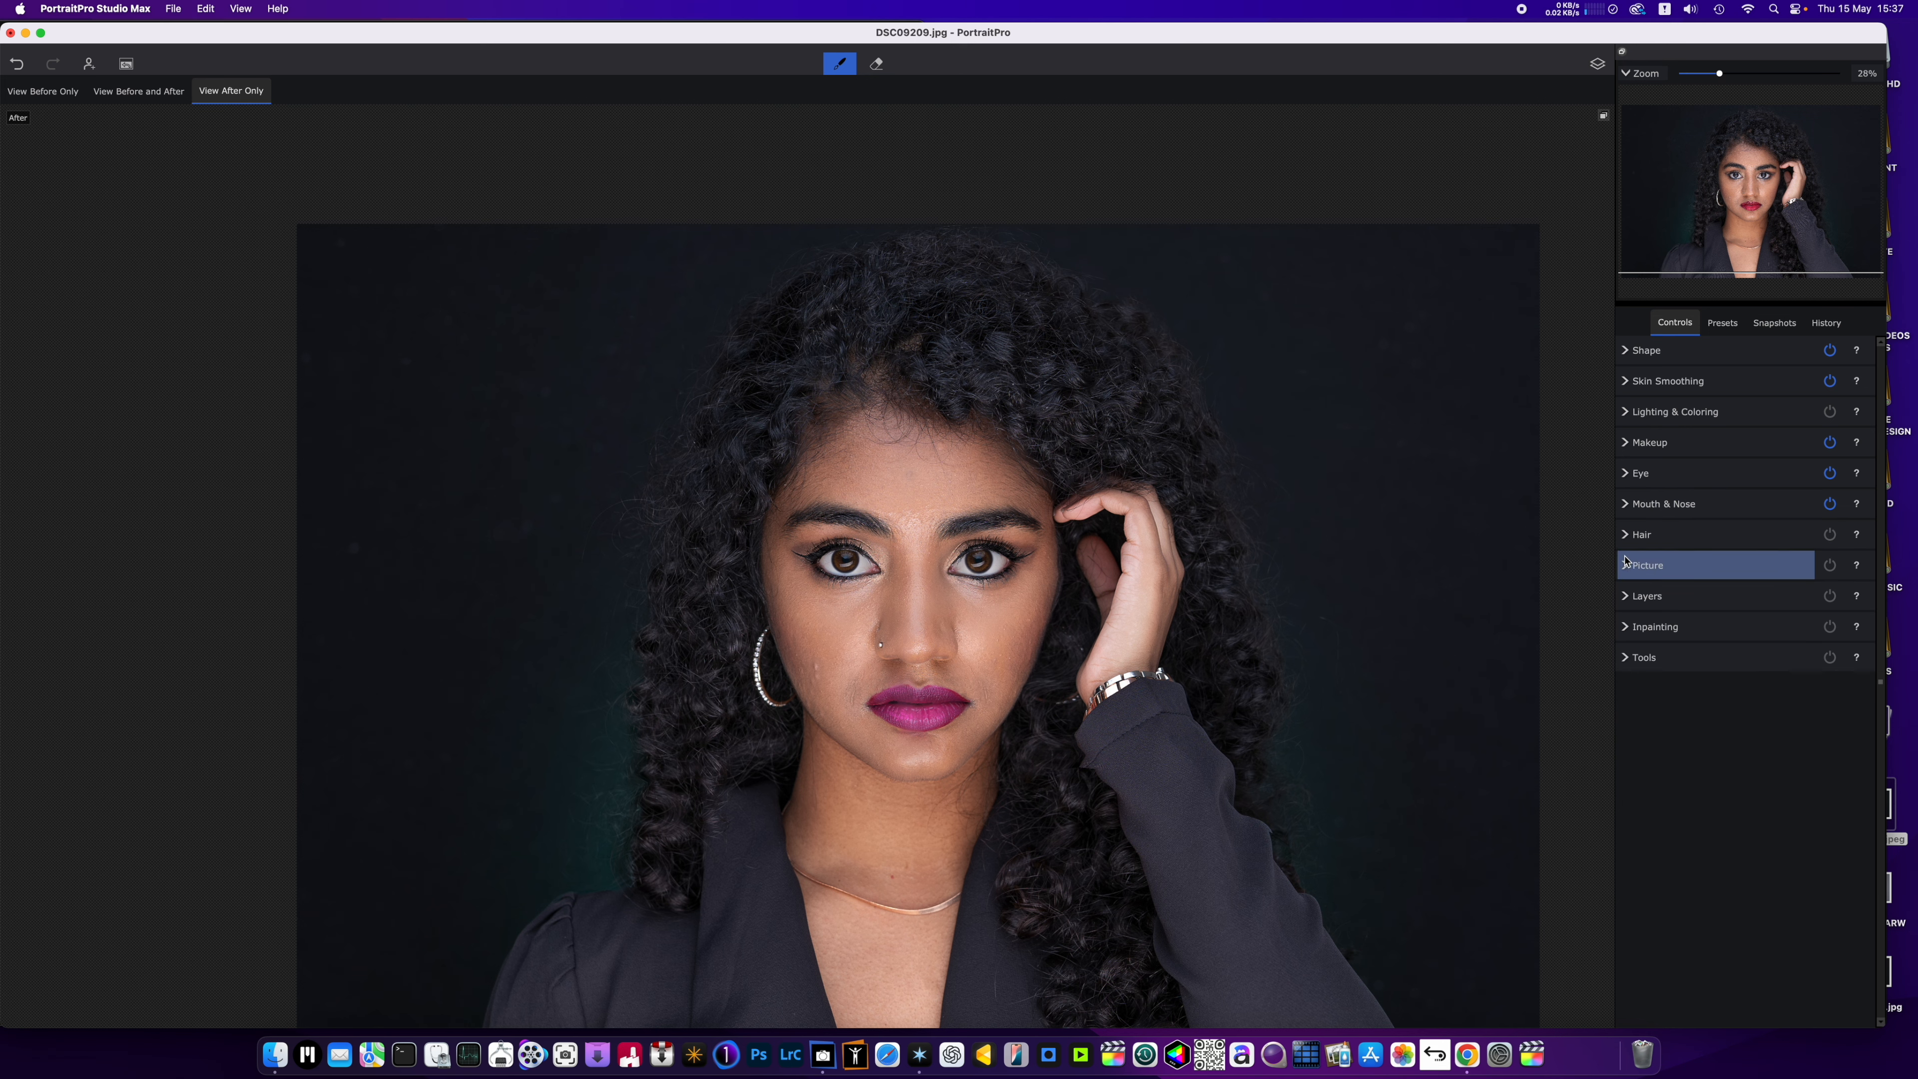
Open the hair color choices in the Hair controls and return Recolor Hair to zero.
{"action": "left_click", "coordinate": [1625, 536]}
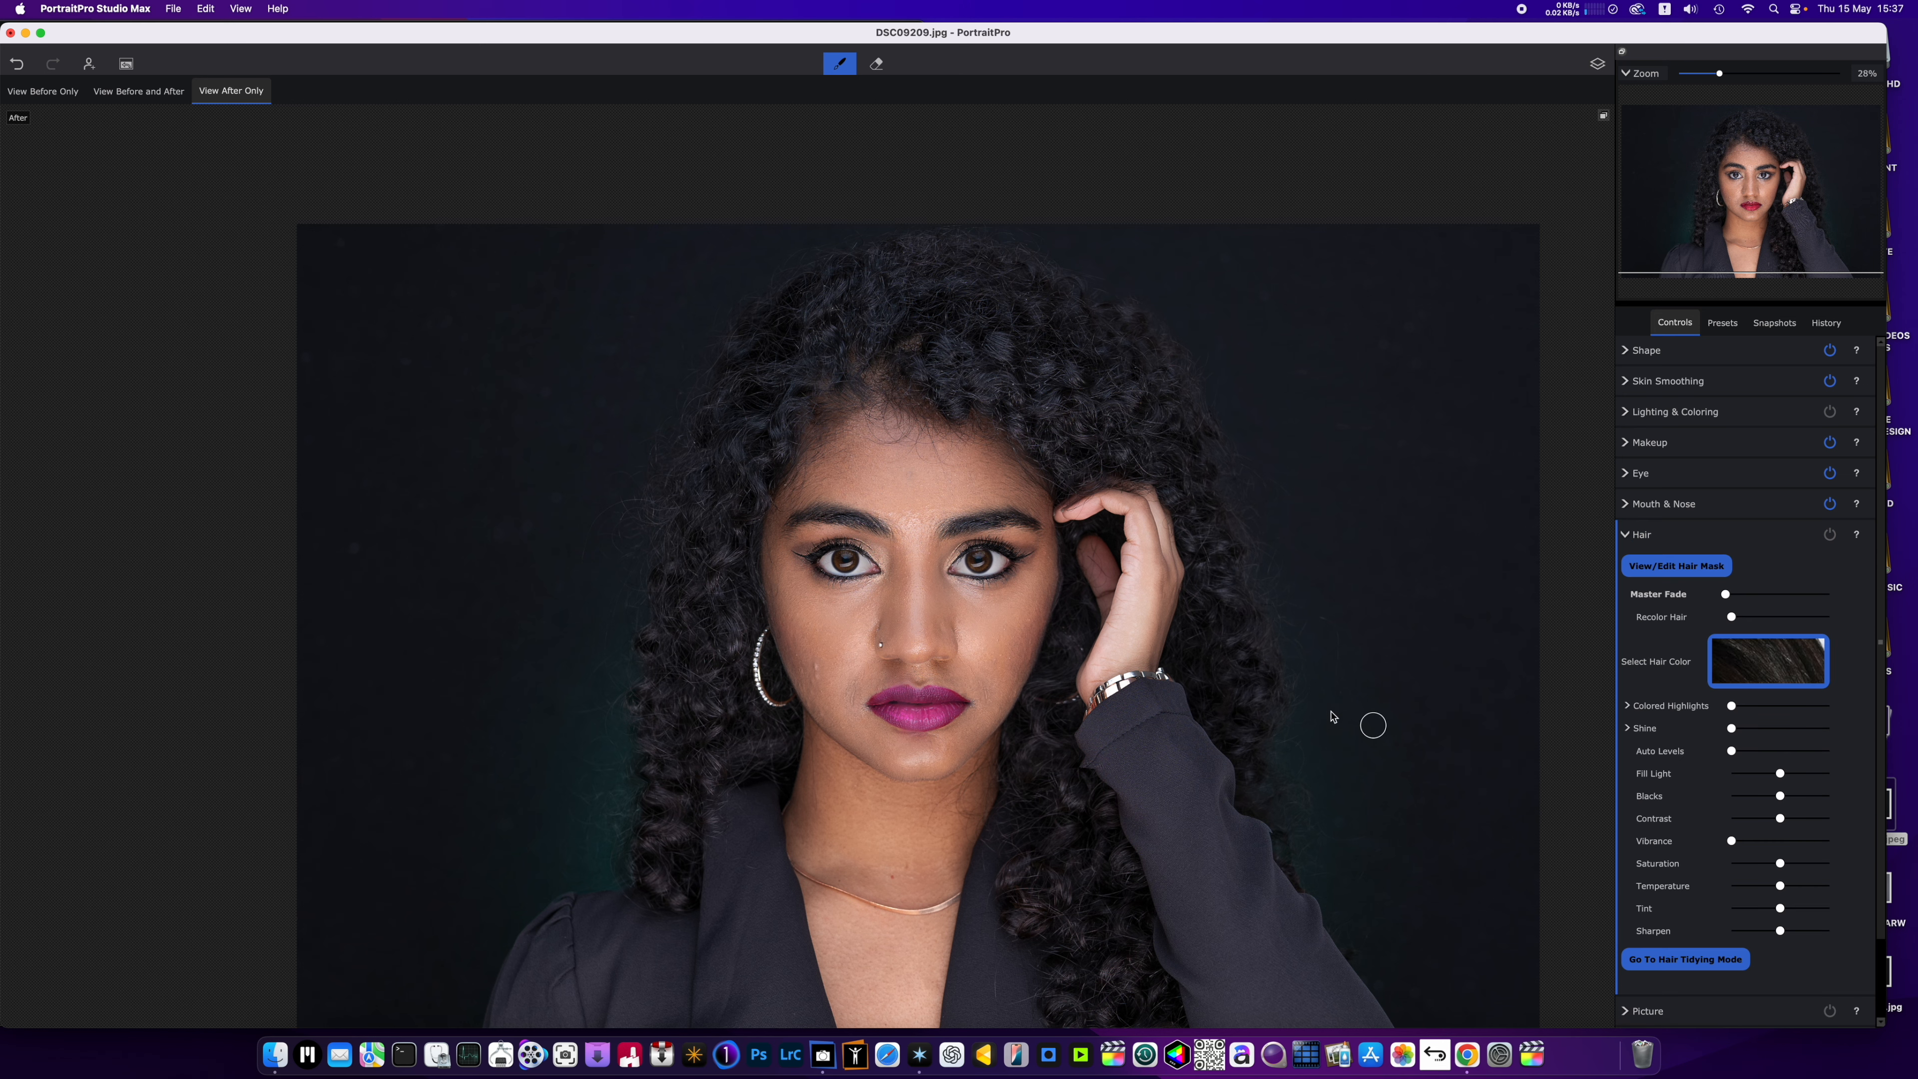
{"action": "left_click", "coordinate": [1765, 675]}
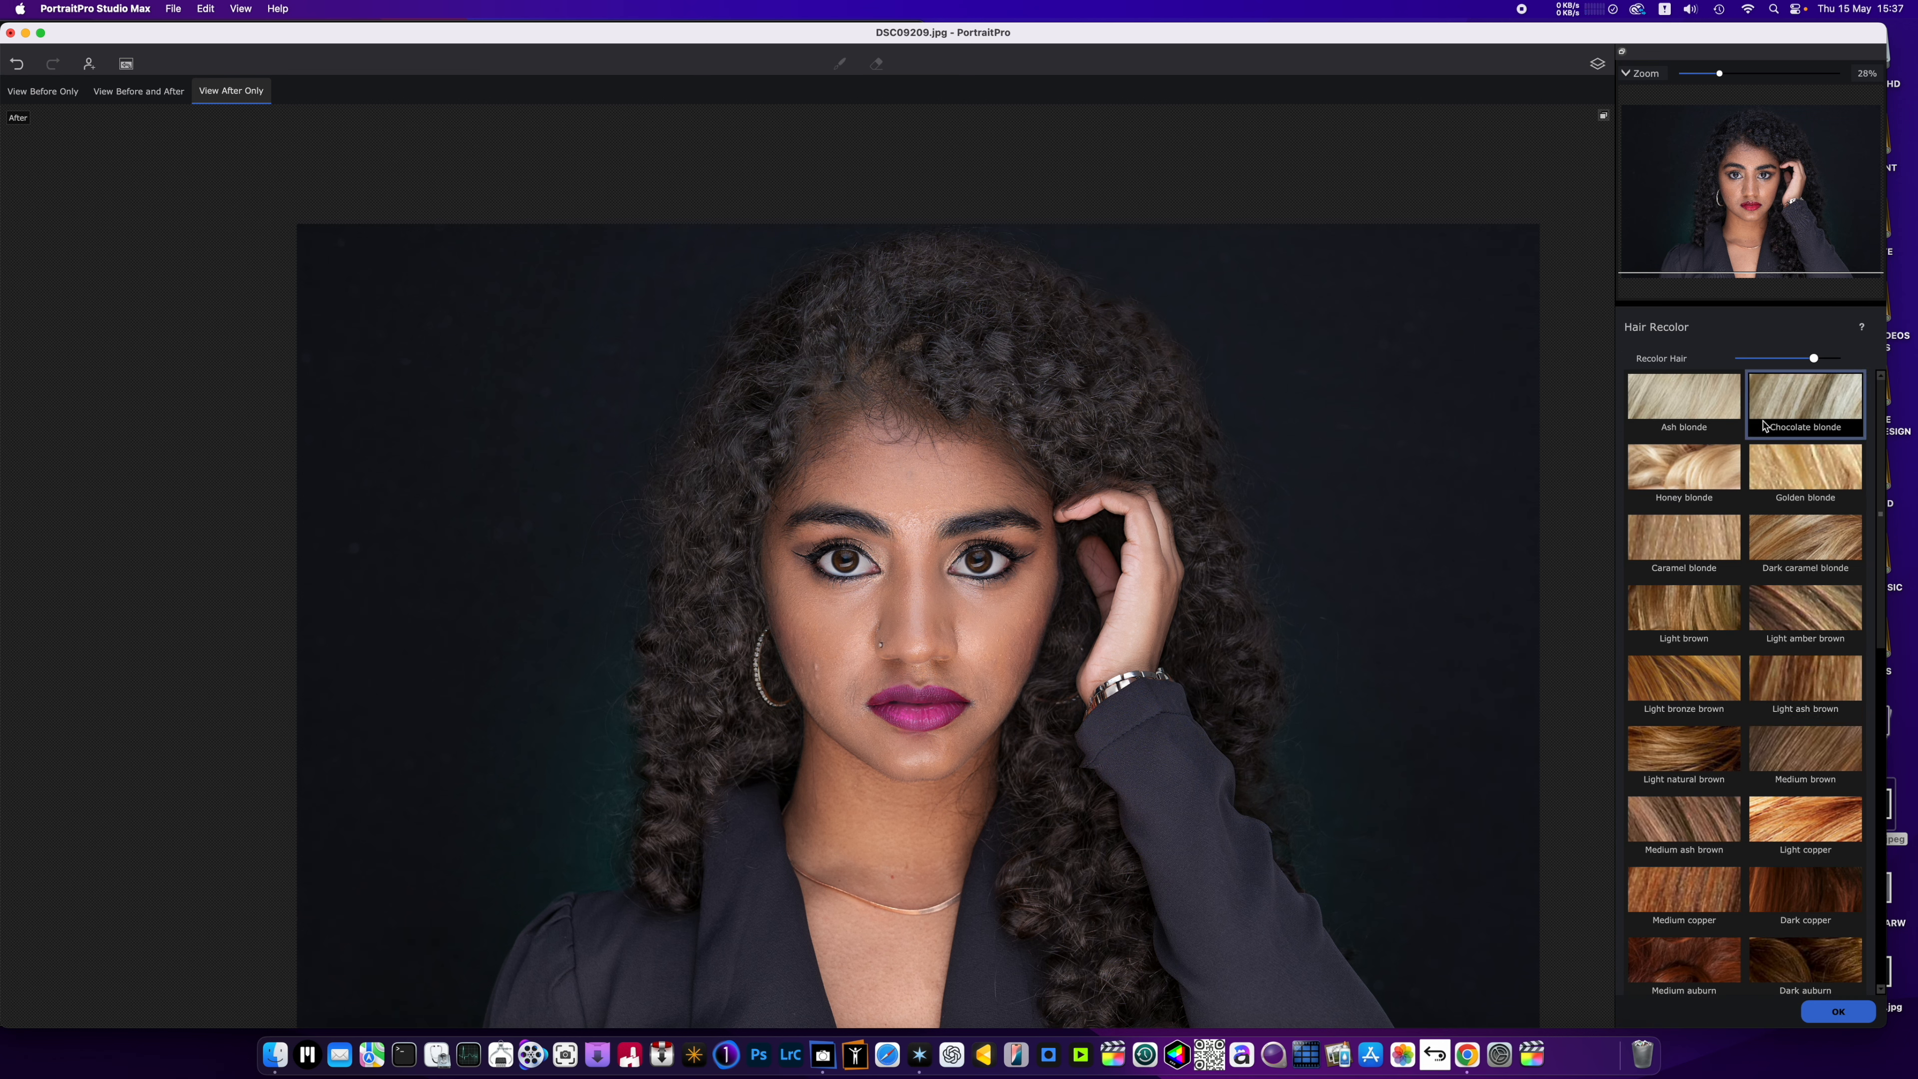
{"action": "double_click", "coordinate": [1645, 366]}
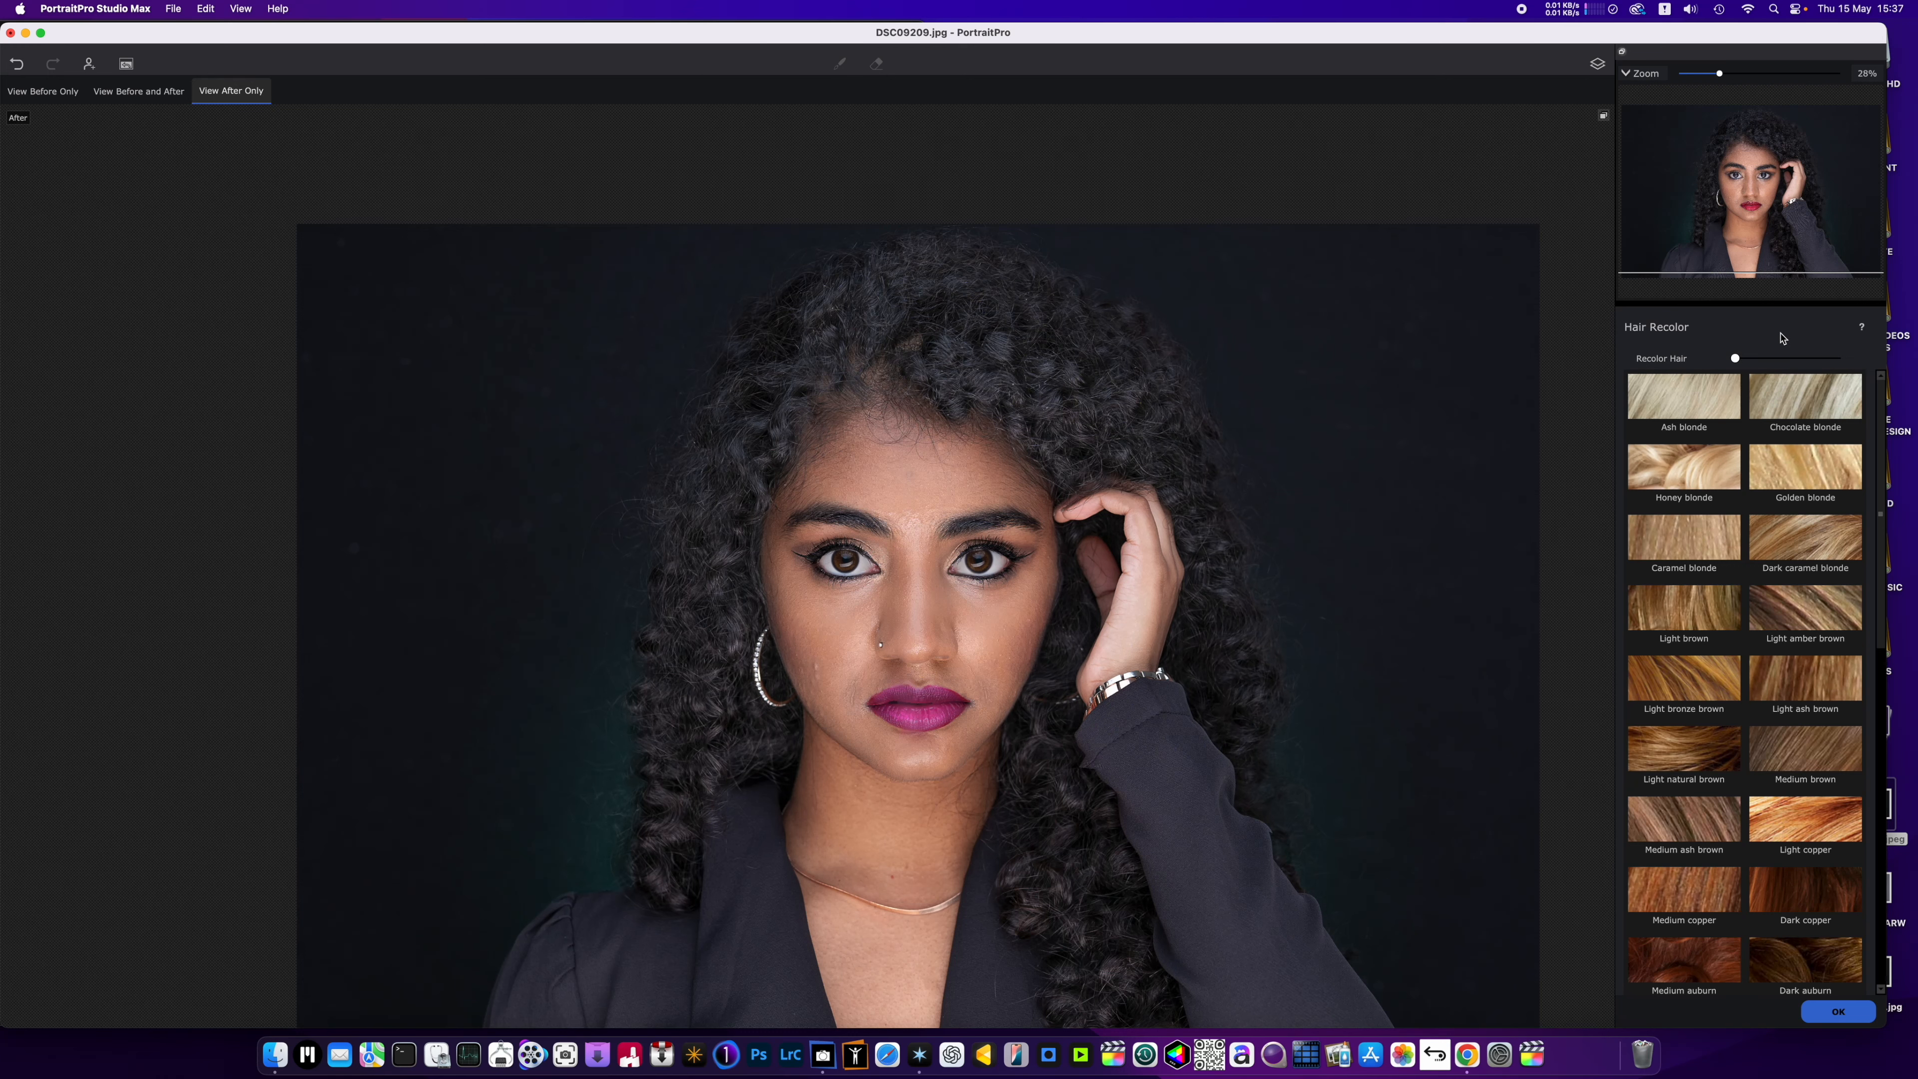
{"action": "left_click", "coordinate": [1838, 1011]}
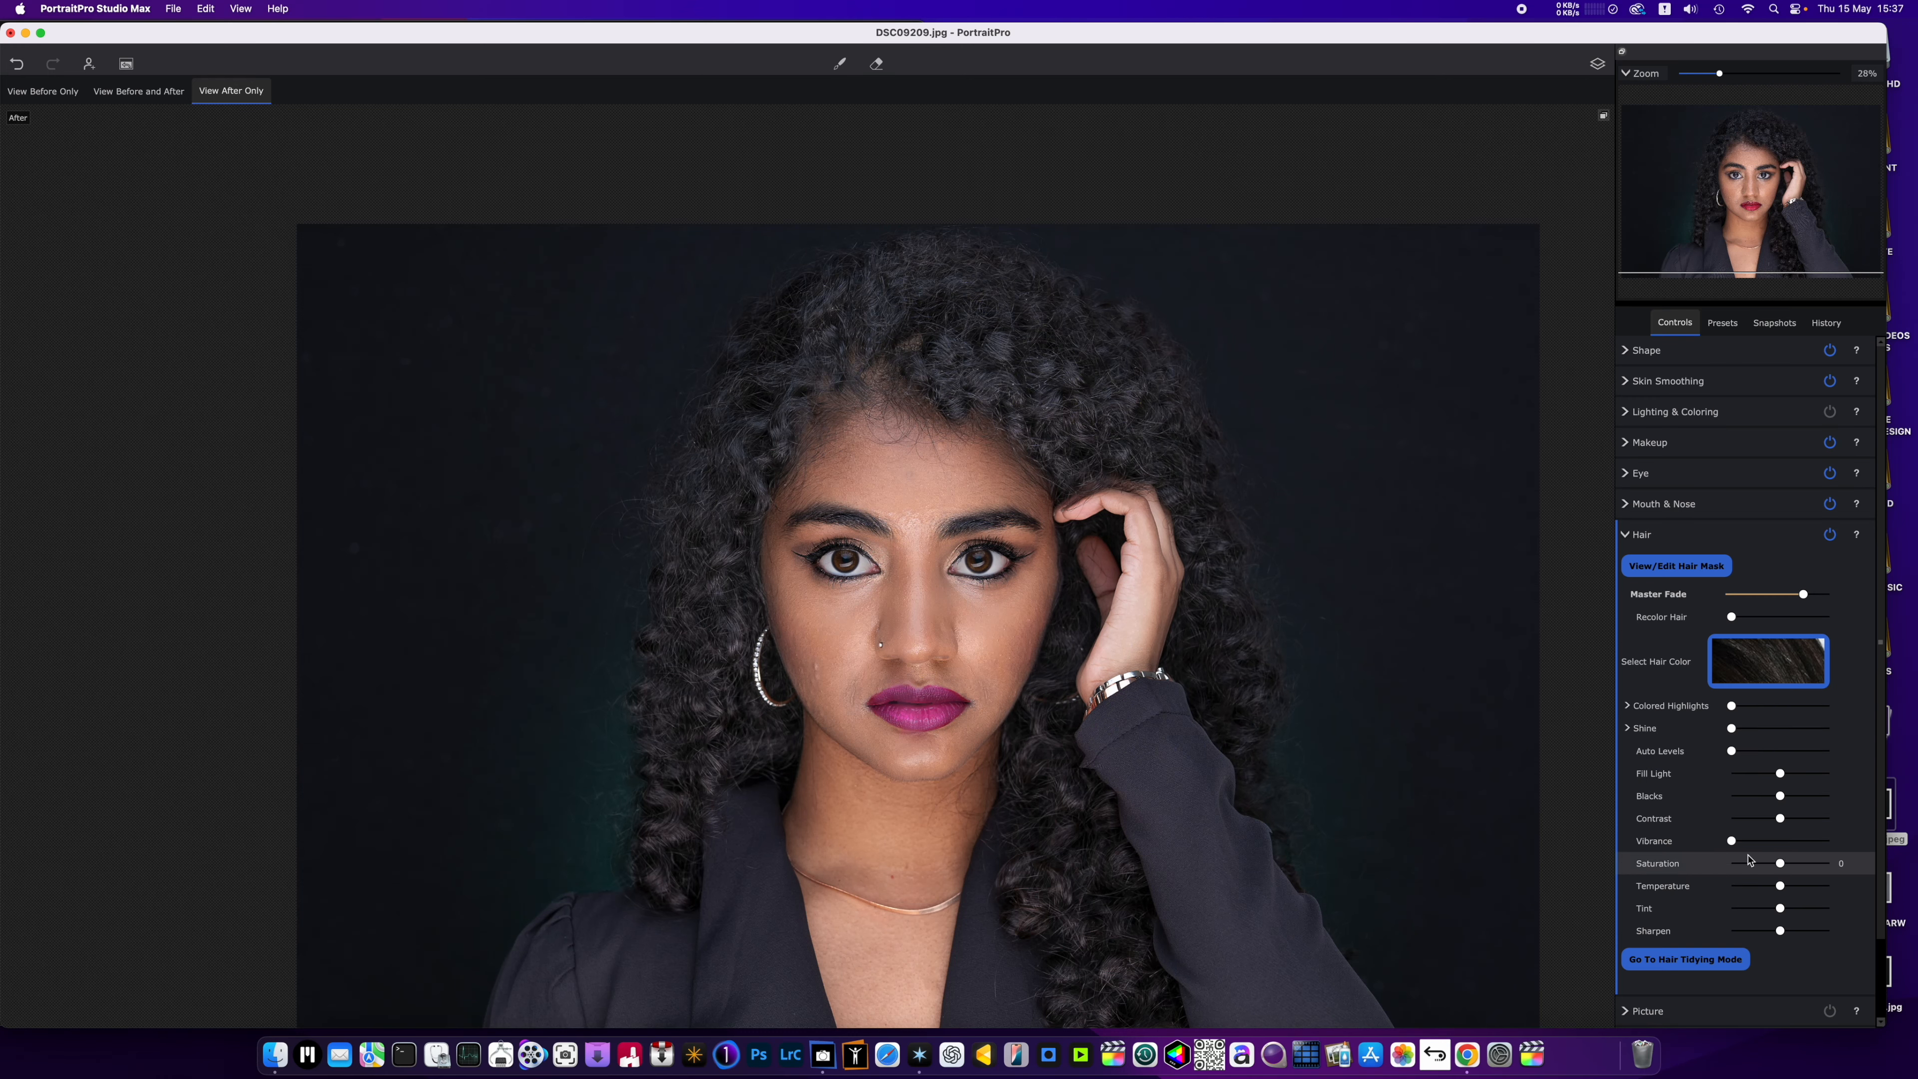
Lower Exposure slightly in the Picture controls.
{"action": "scroll", "coordinate": [1748, 890], "scroll_direction": "down", "scroll_amount": 3}
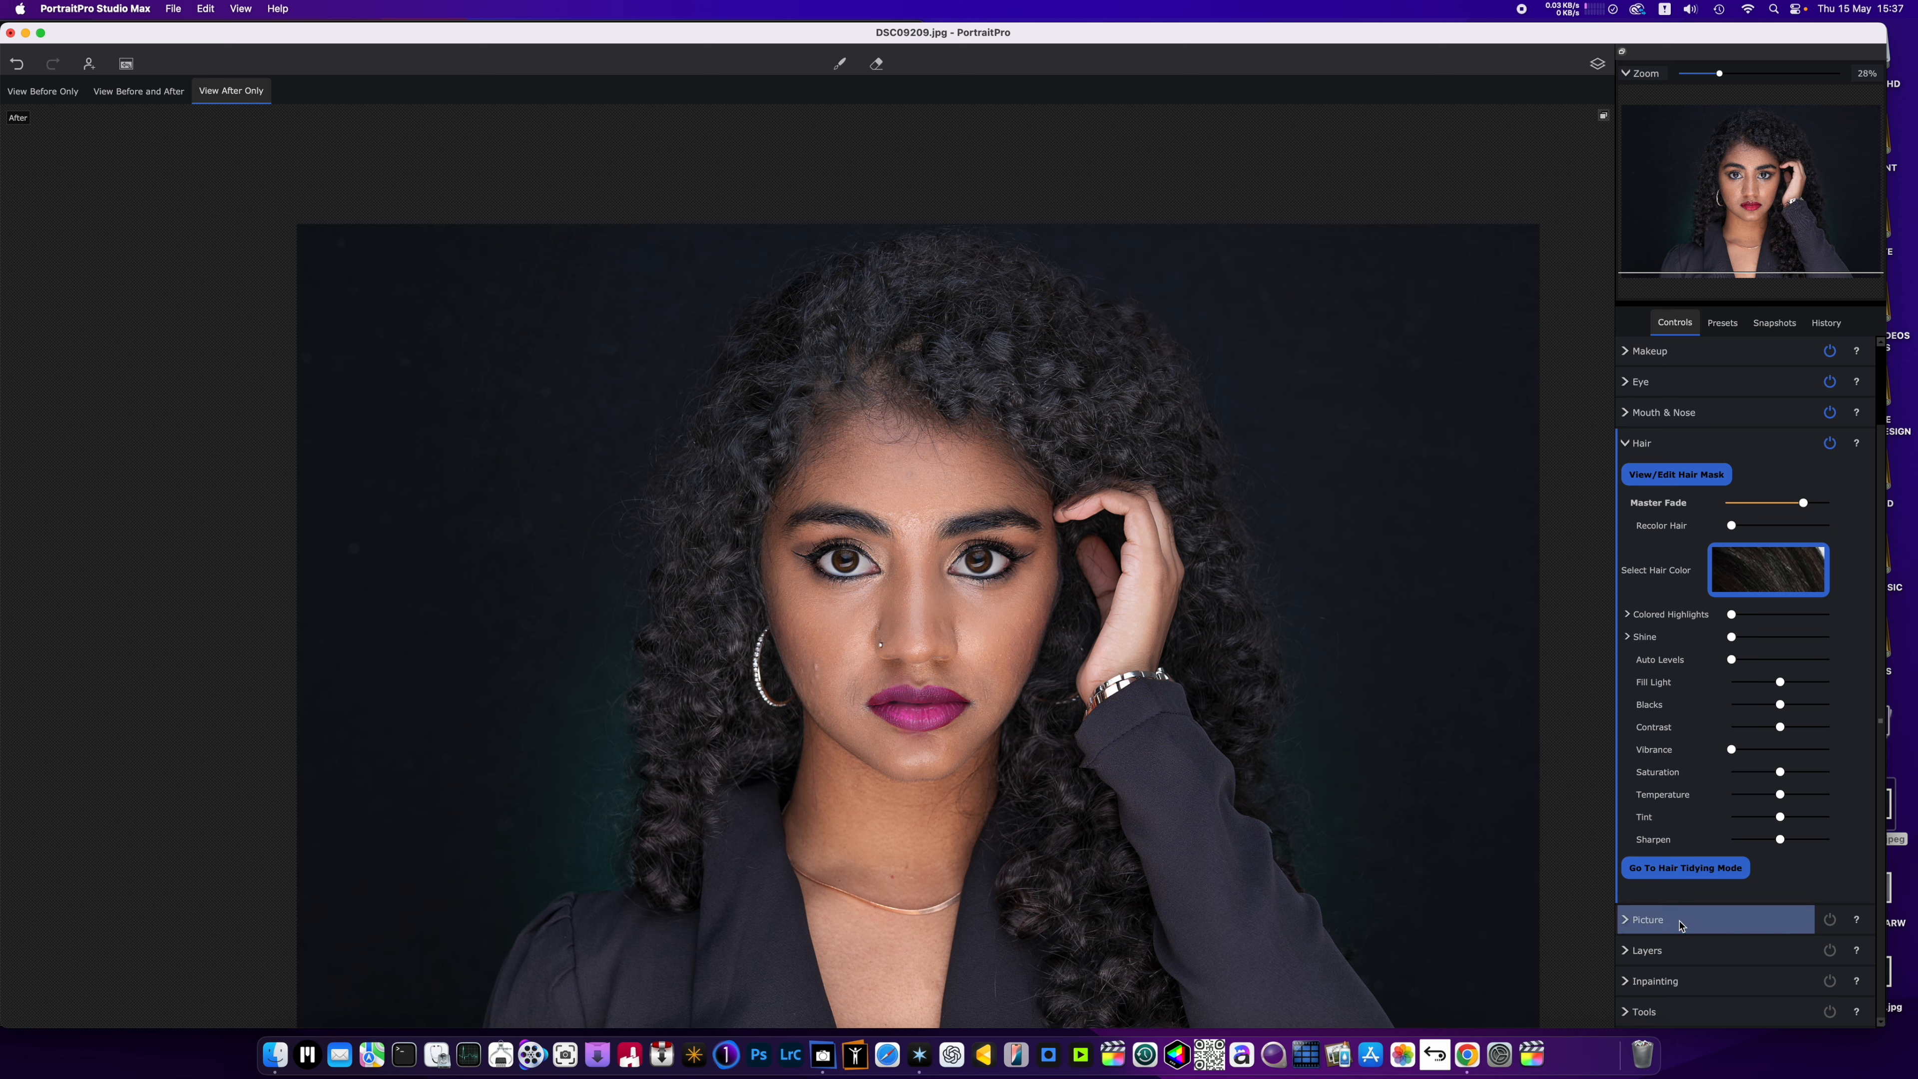
{"action": "left_click", "coordinate": [1736, 919]}
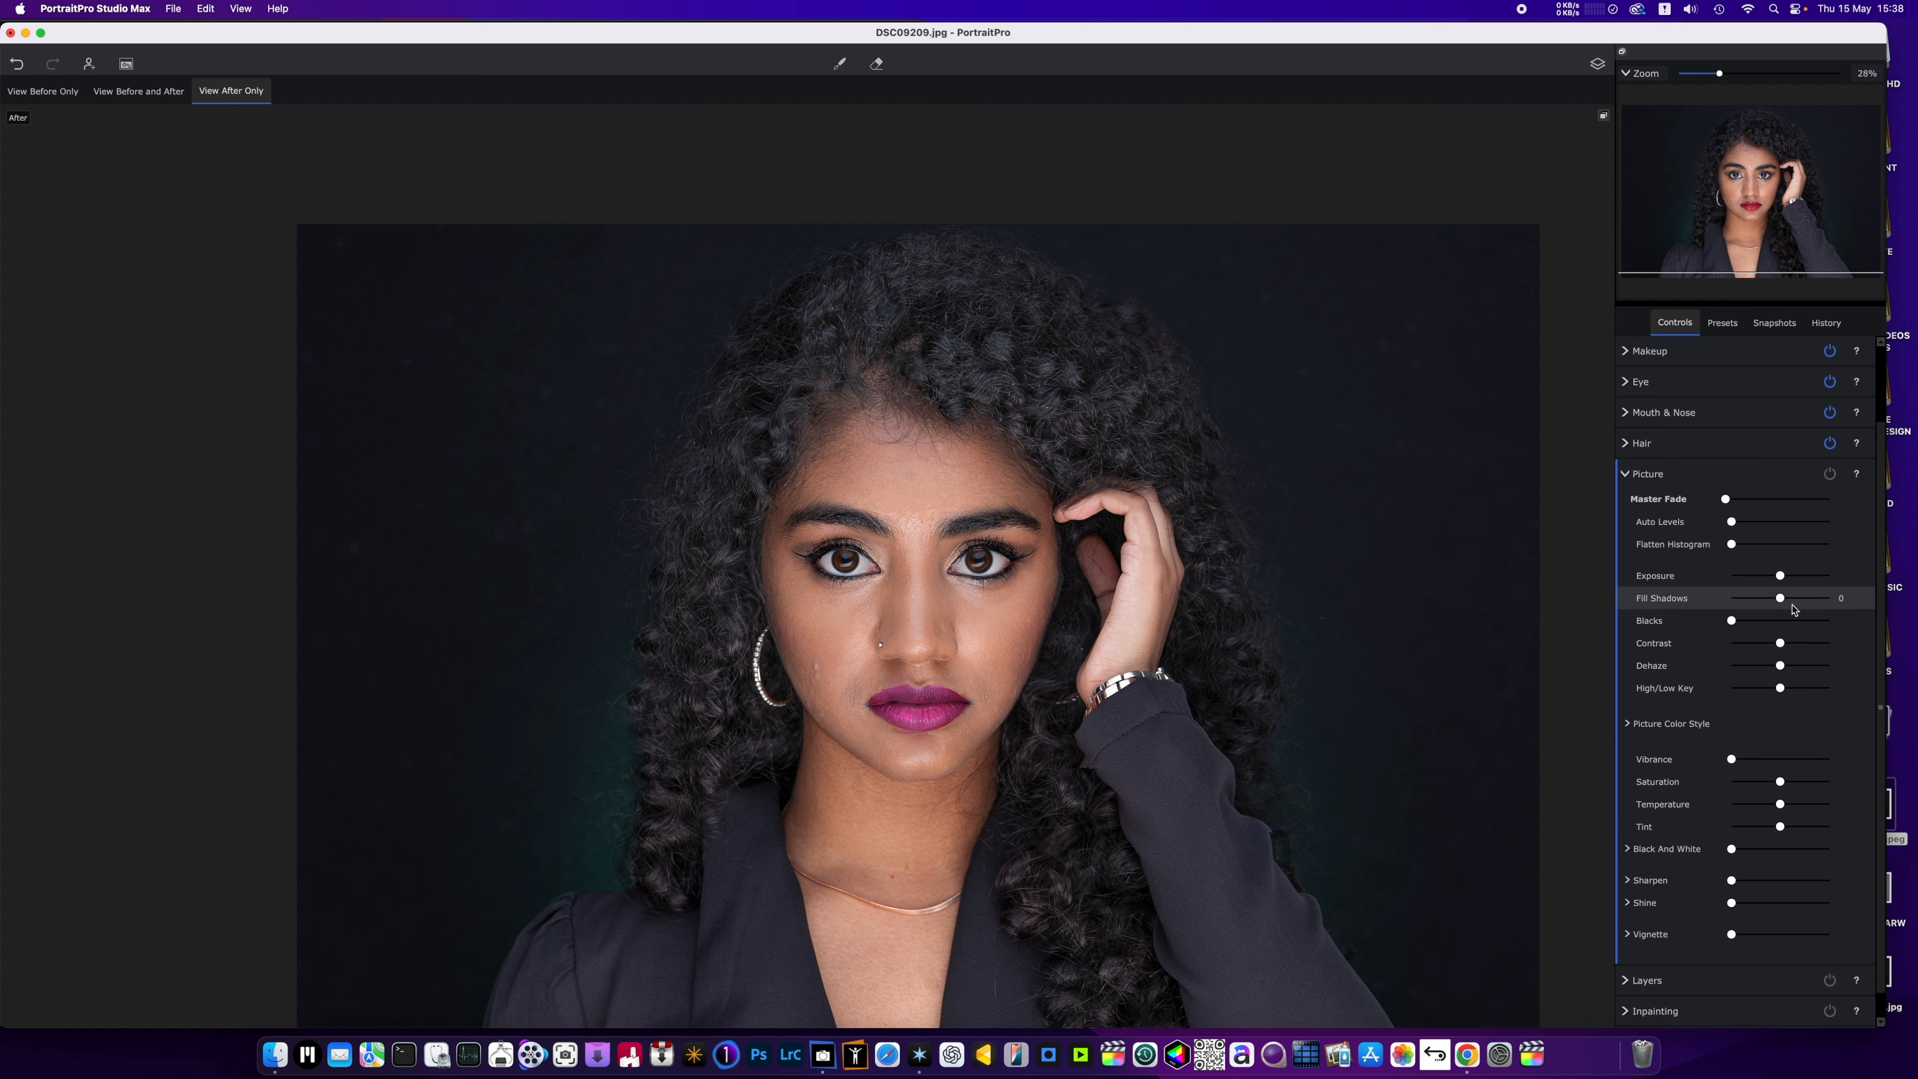
{"action": "left_click_drag", "start_coordinate": [1777, 577], "coordinate": [1774, 577]}
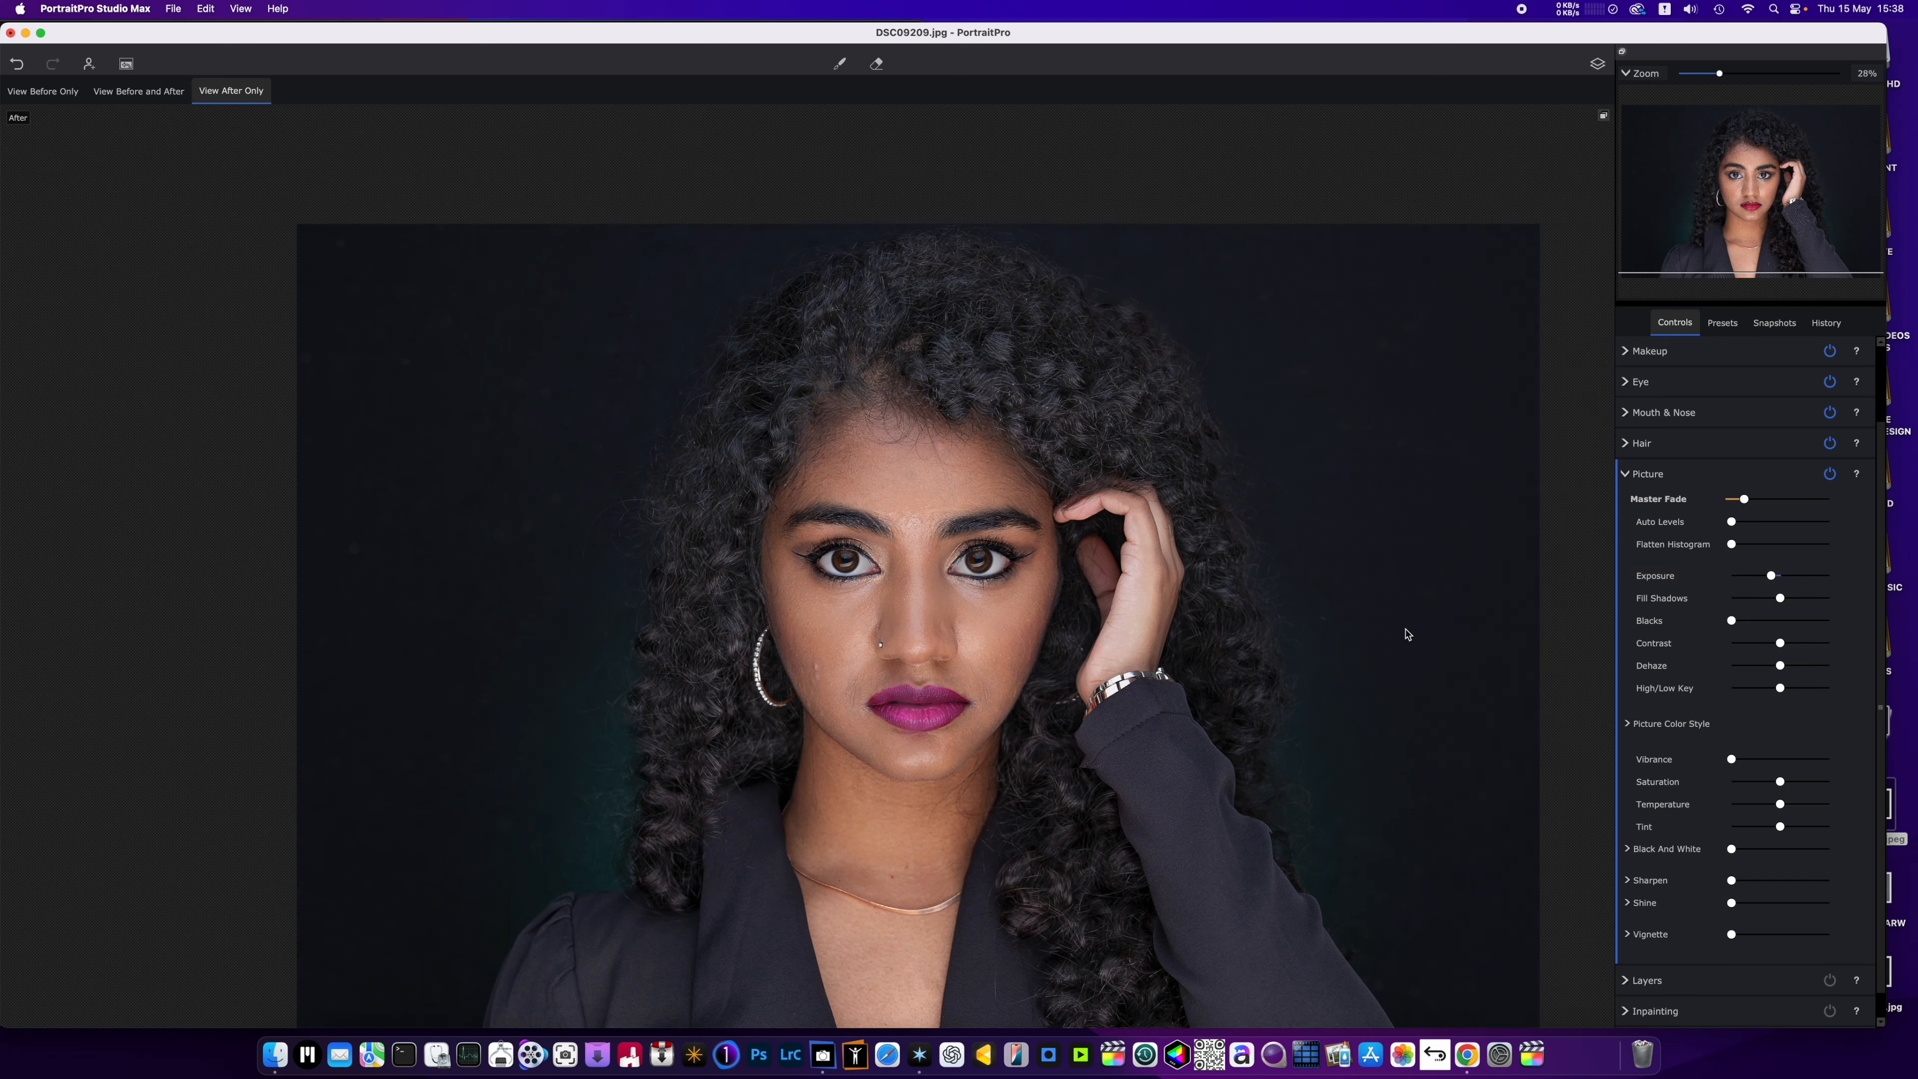
{"action": "left_click", "coordinate": [1629, 476]}
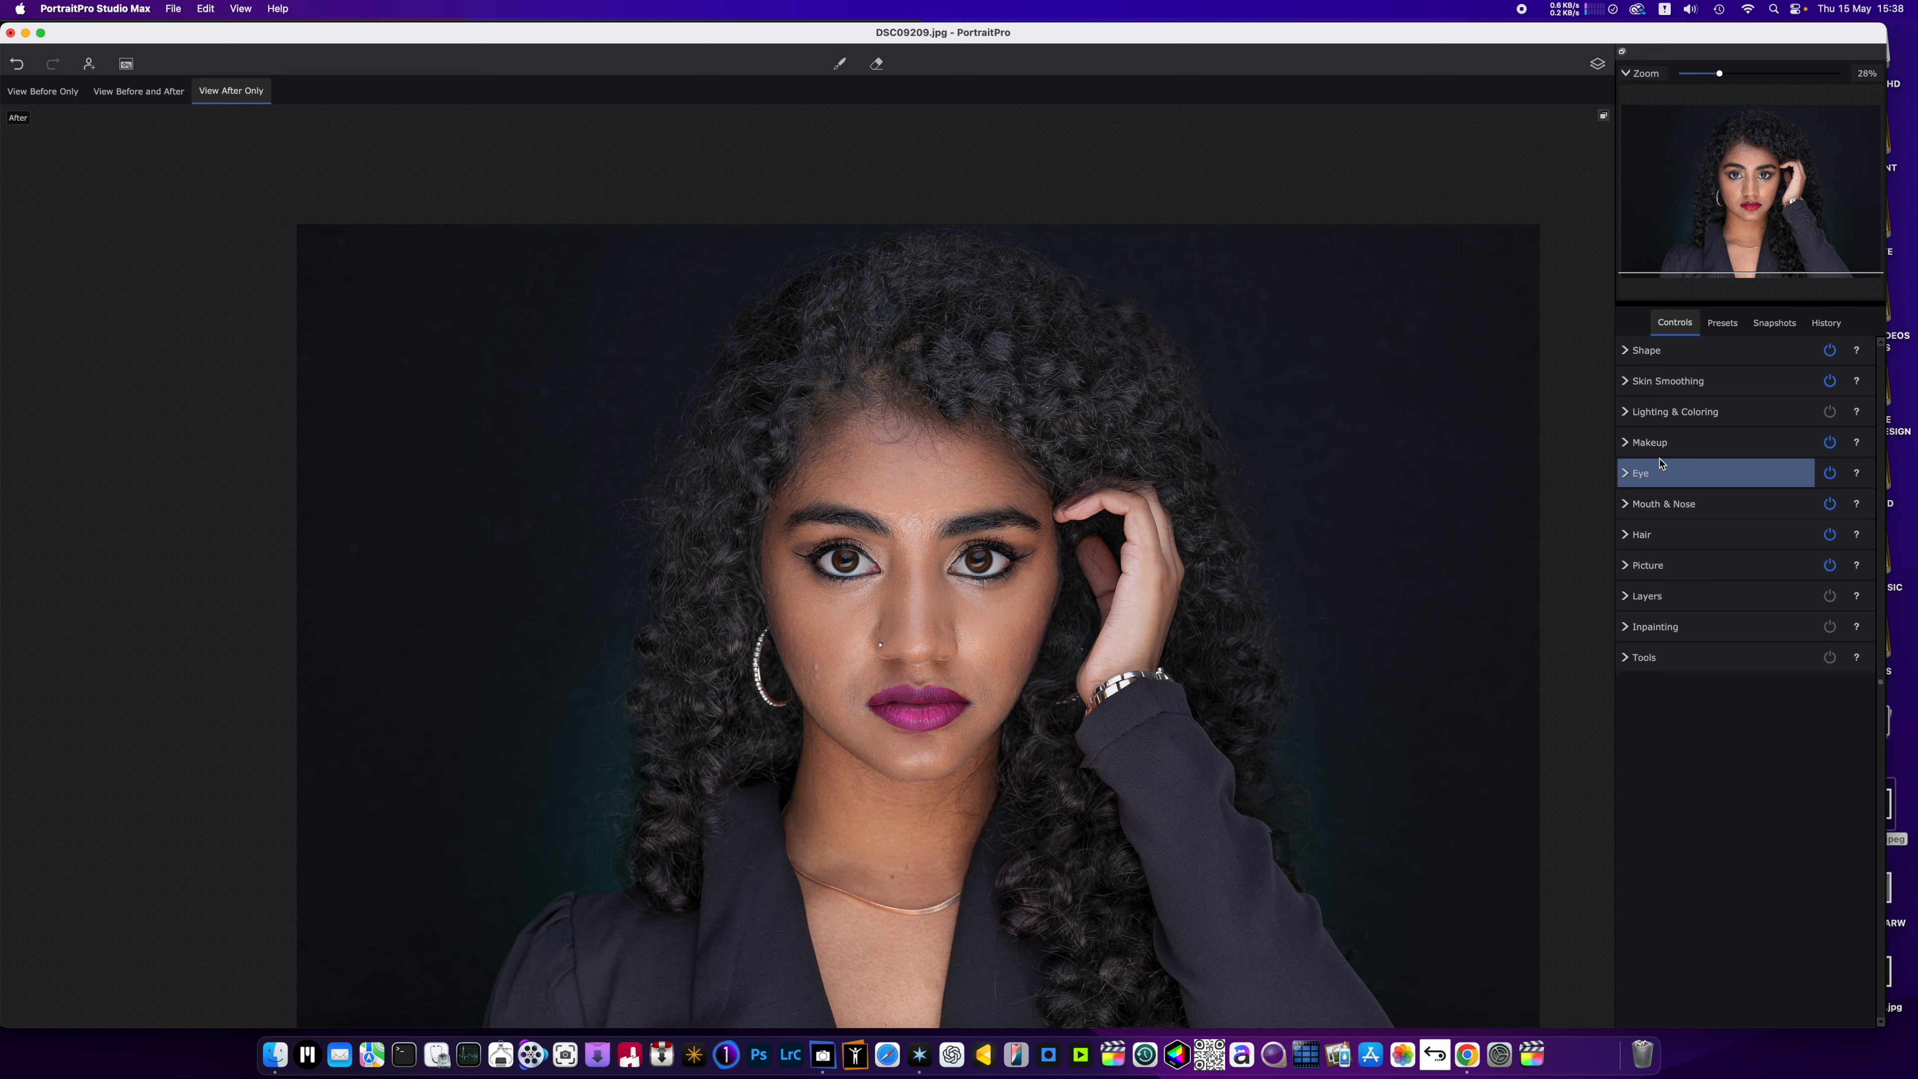
Open the Lighting & Coloring controls and move the light on the head model higher, checking the whole portrait.
{"action": "left_click", "coordinate": [1638, 412]}
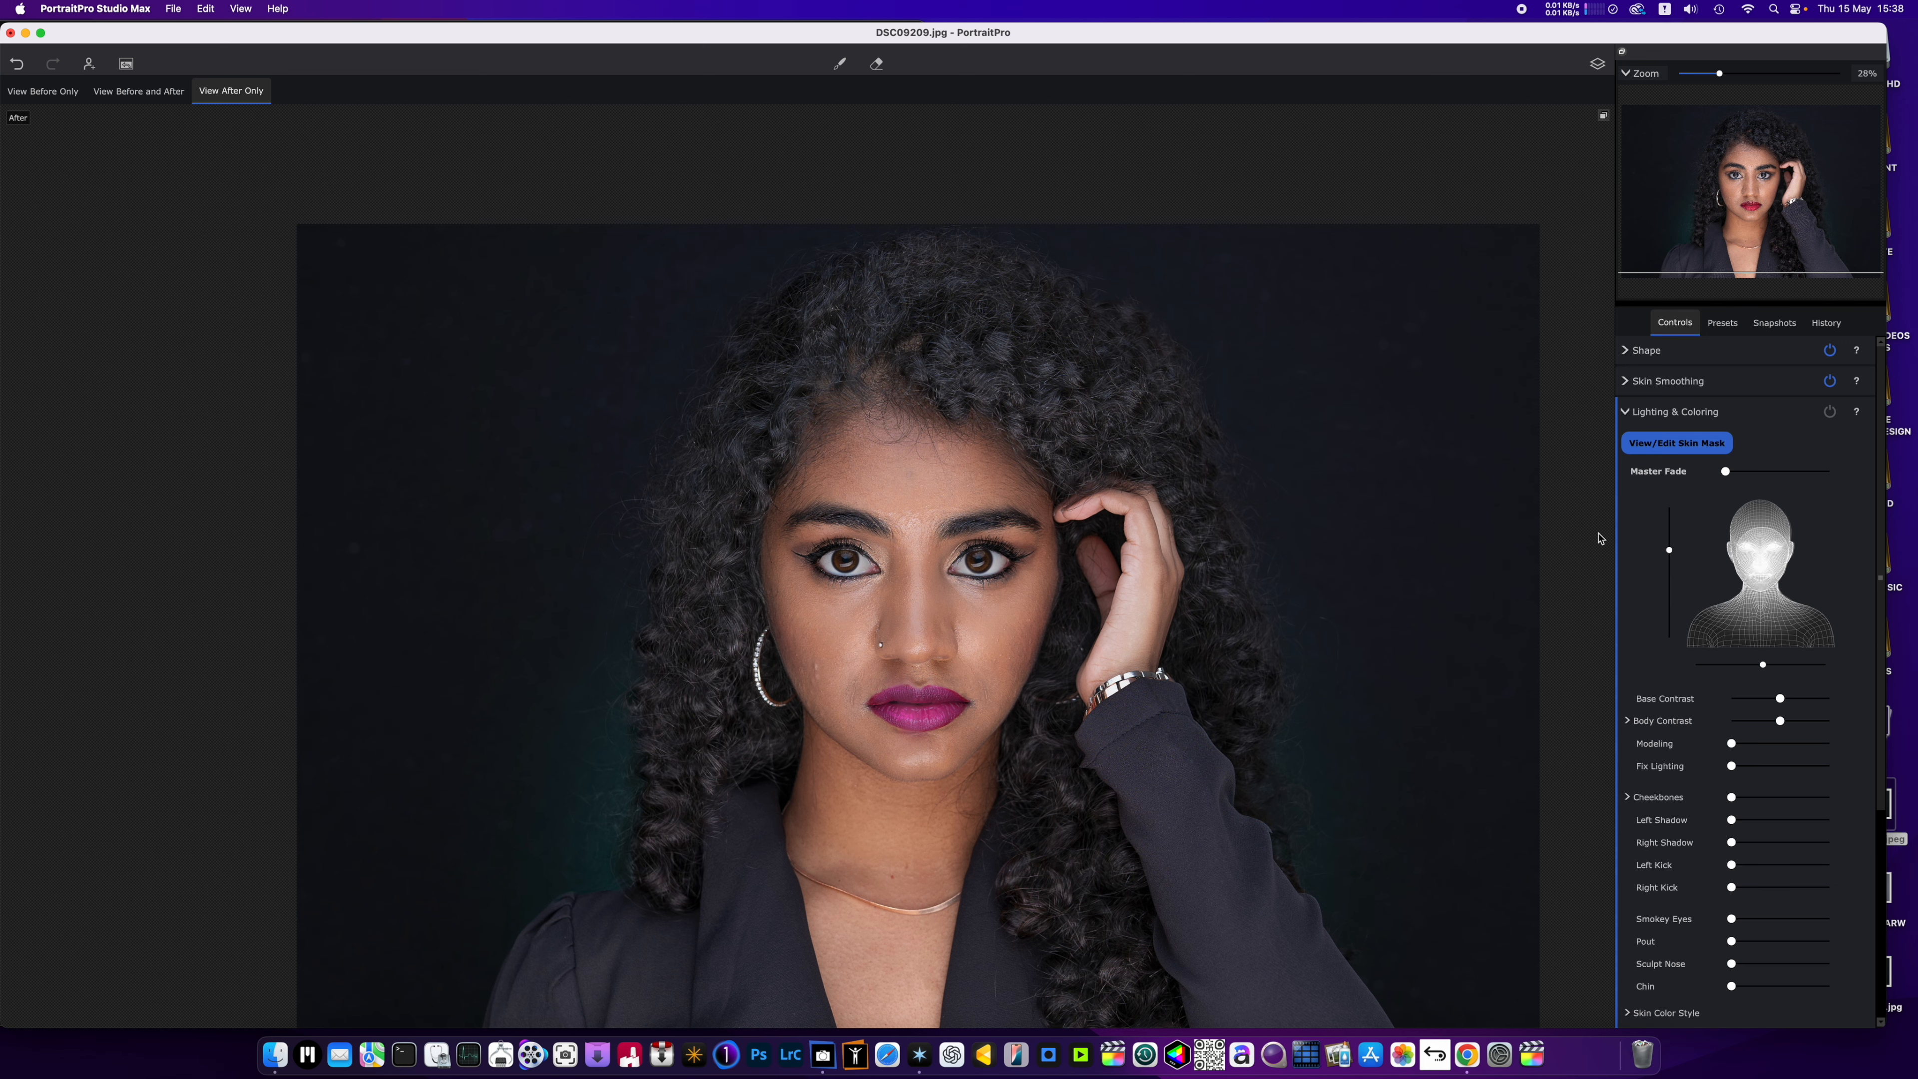
{"action": "scroll", "coordinate": [1290, 689], "scroll_direction": "down", "scroll_amount": 2}
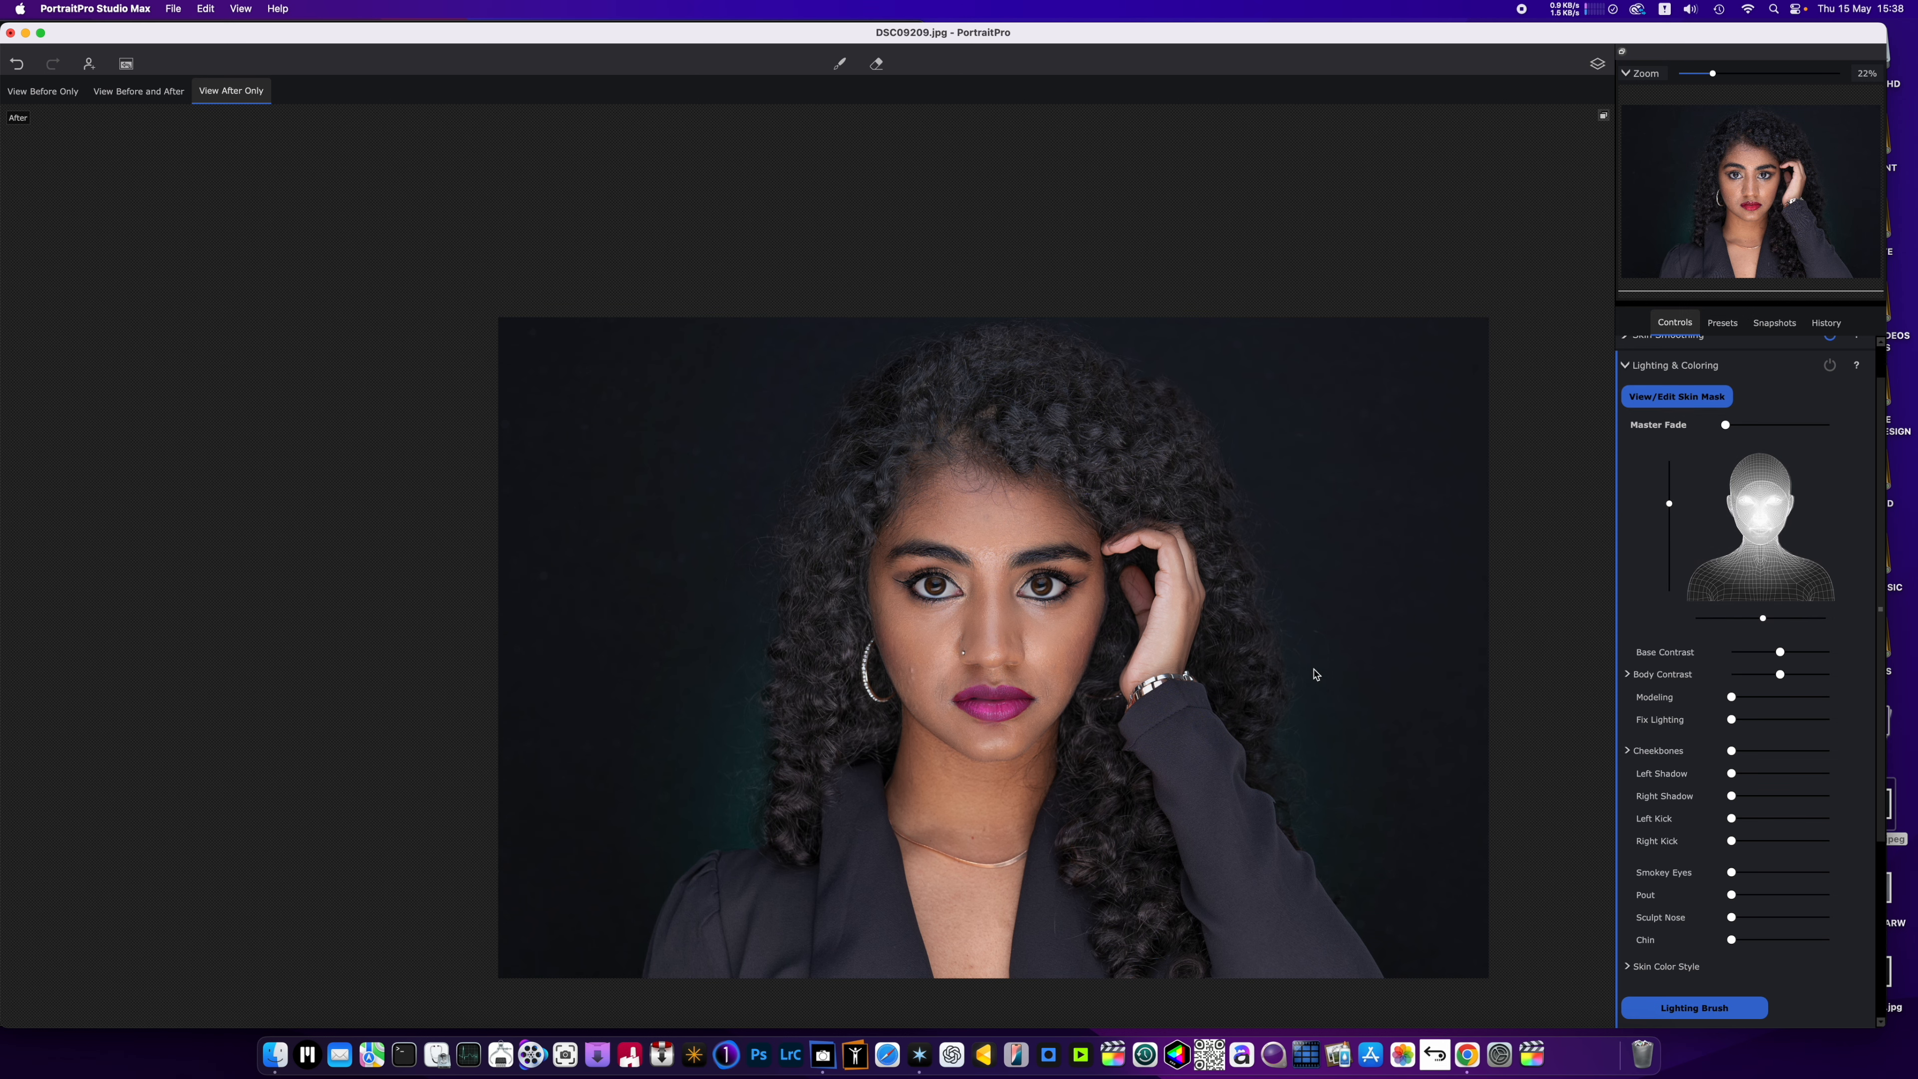
{"action": "scroll", "coordinate": [1313, 674], "scroll_direction": "down", "scroll_amount": 1}
{"action": "left_click_drag", "start_coordinate": [1301, 685], "coordinate": [1225, 625]}
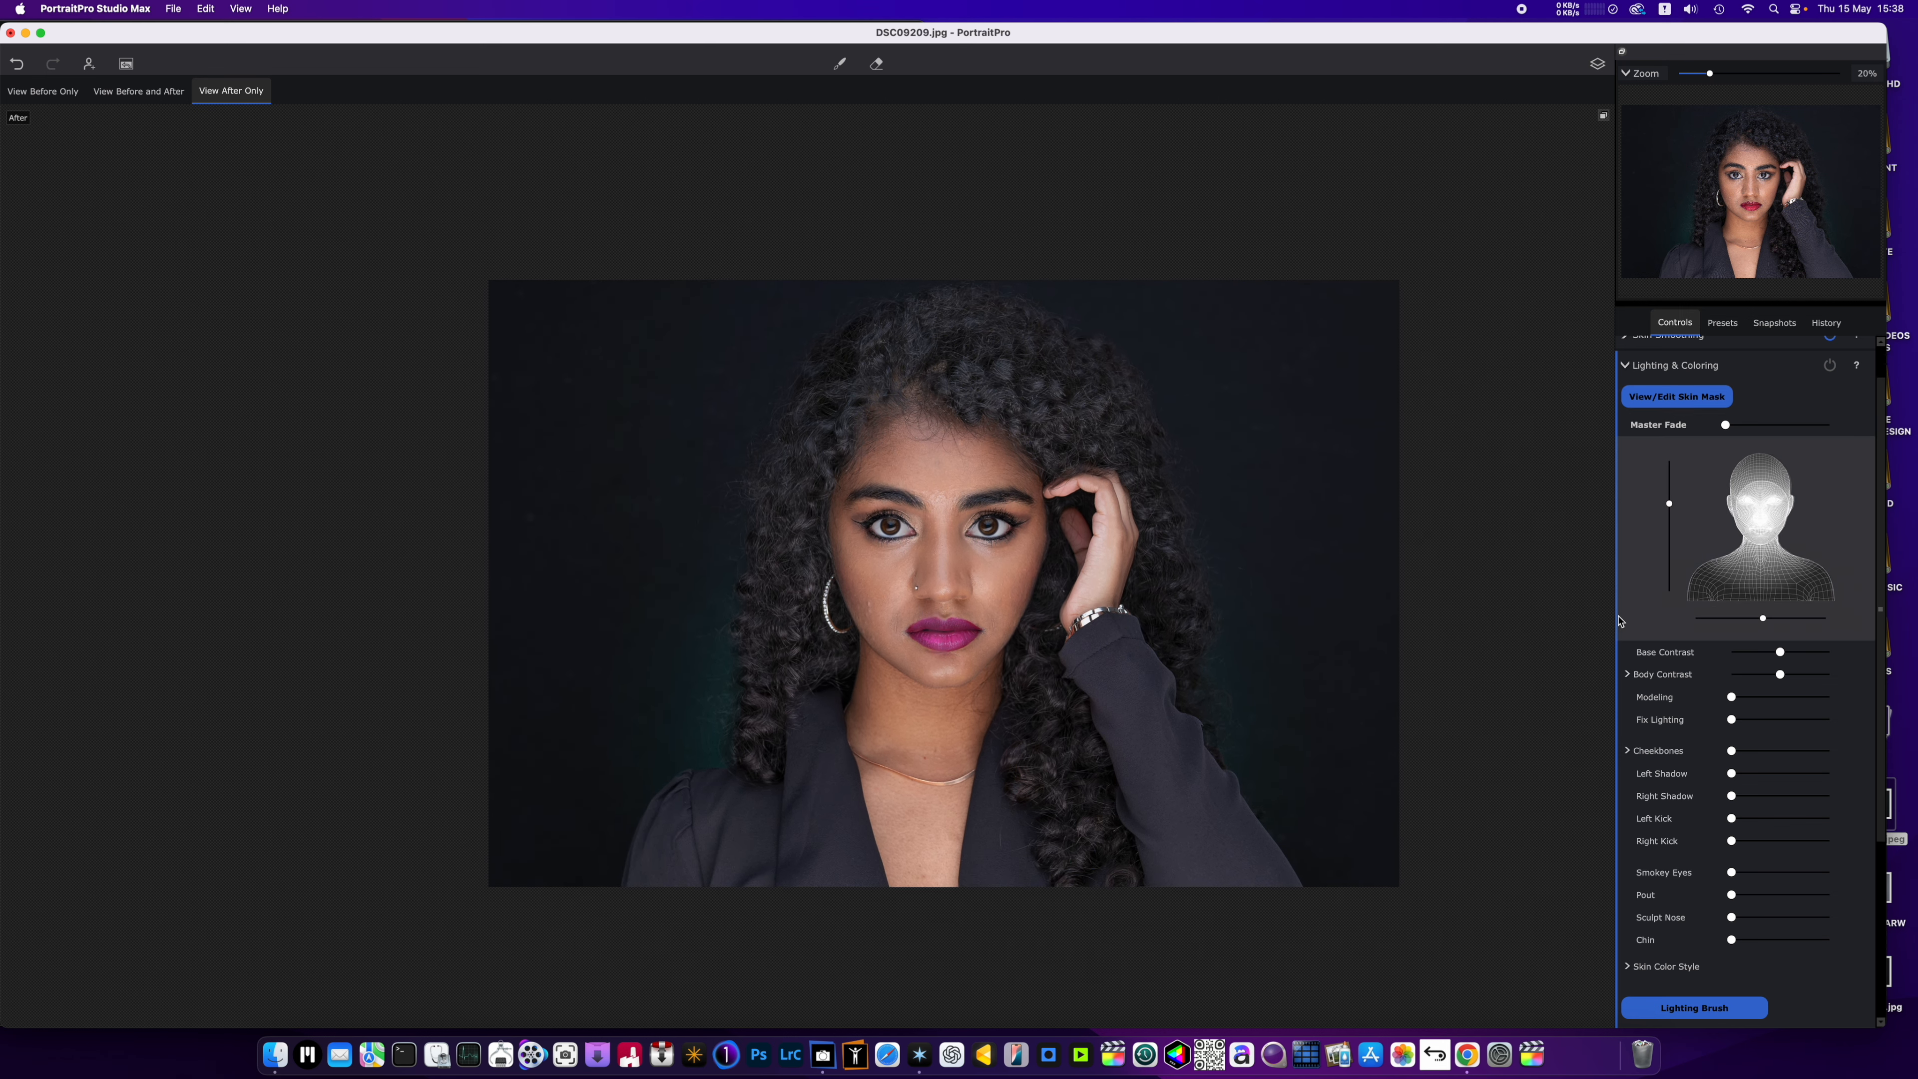
{"action": "scroll", "coordinate": [925, 523], "scroll_direction": "up", "scroll_amount": 6}
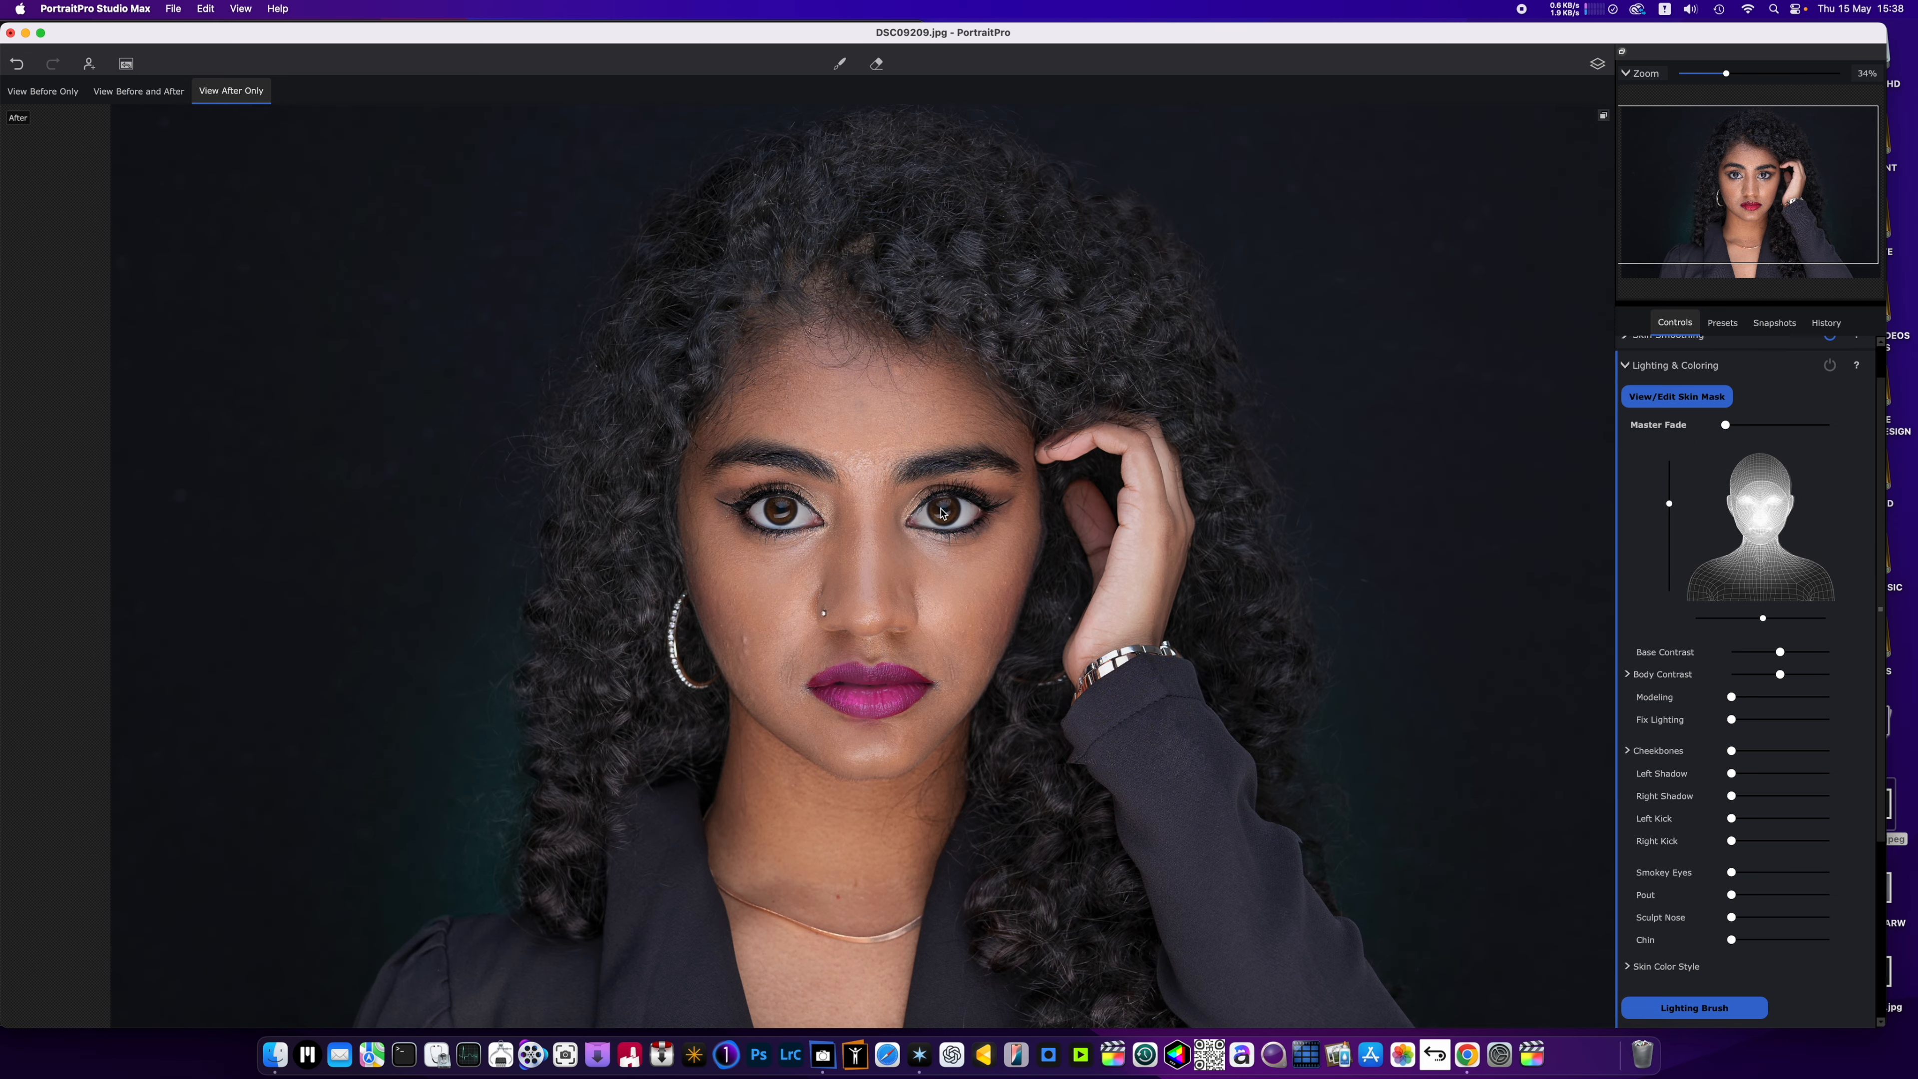
{"action": "scroll", "coordinate": [941, 514], "scroll_direction": "down", "scroll_amount": 2}
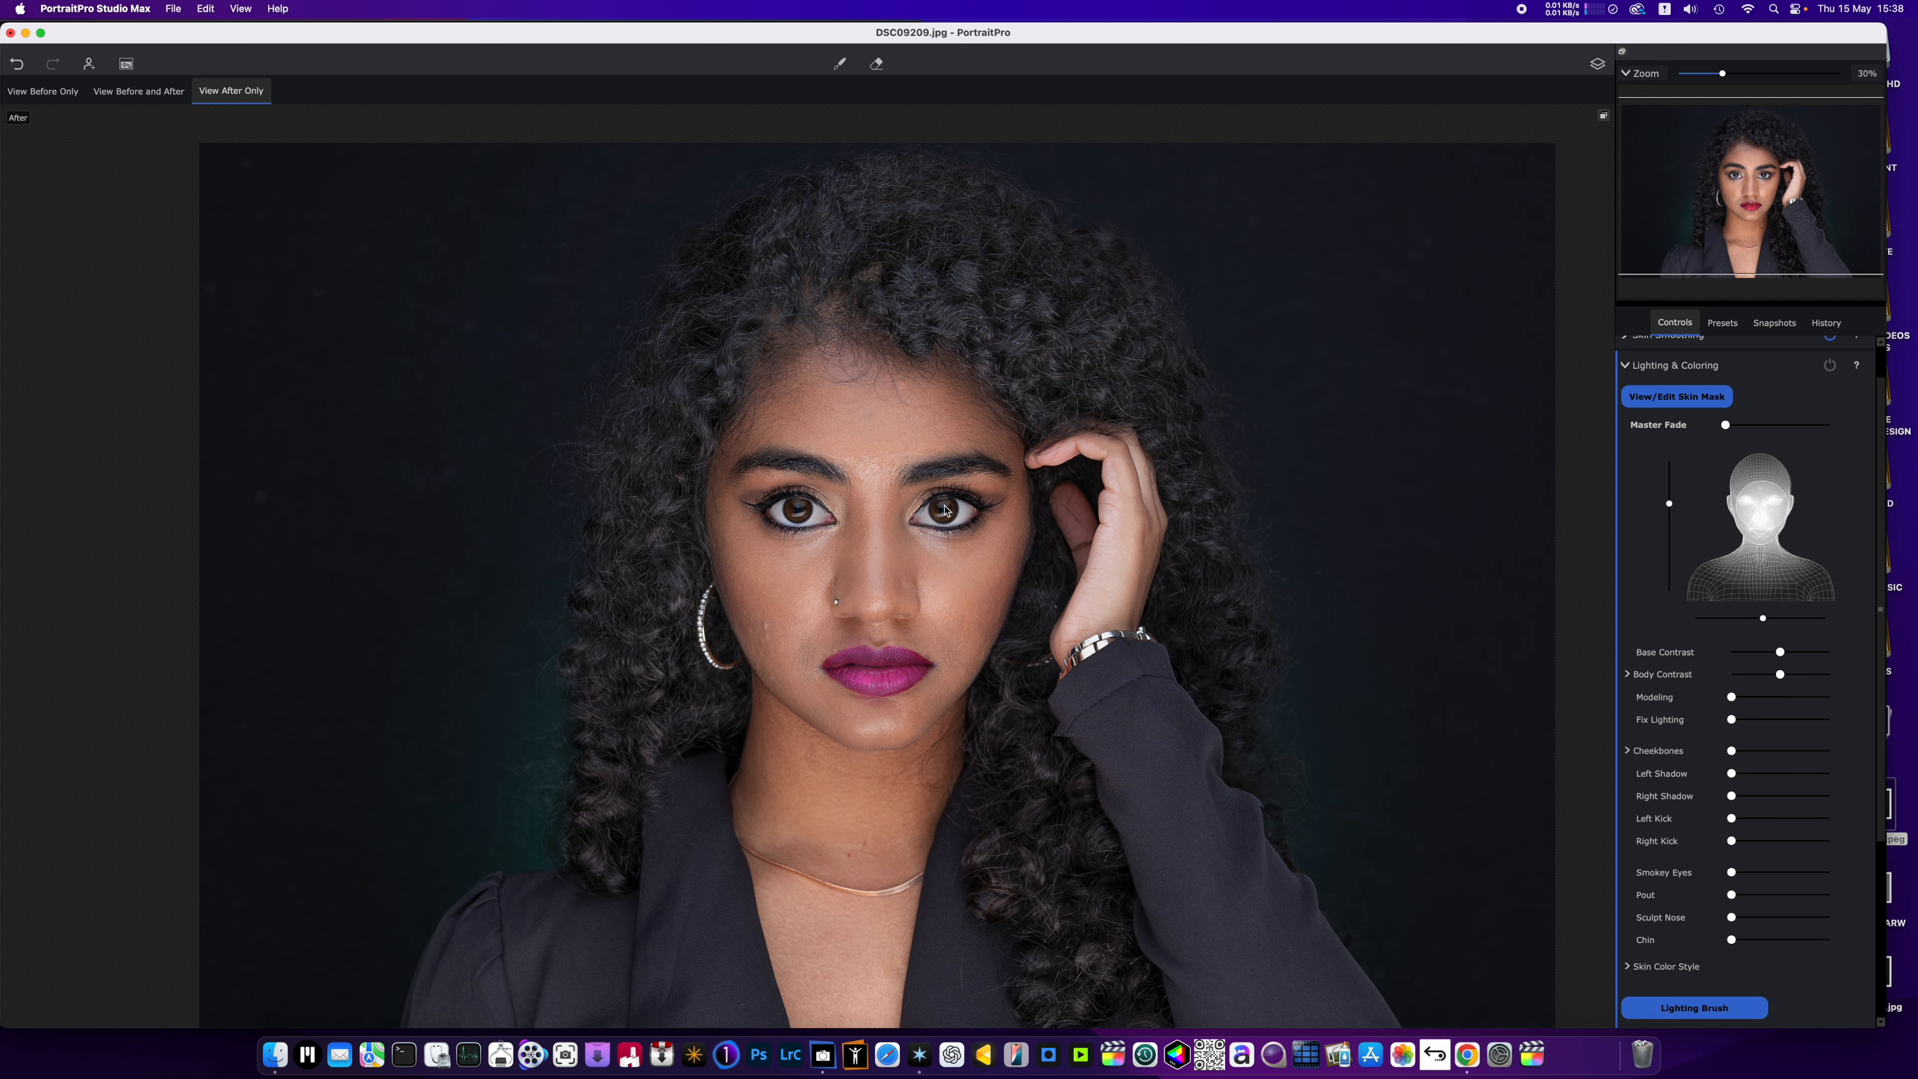
{"action": "scroll", "coordinate": [945, 510], "scroll_direction": "down", "scroll_amount": 3}
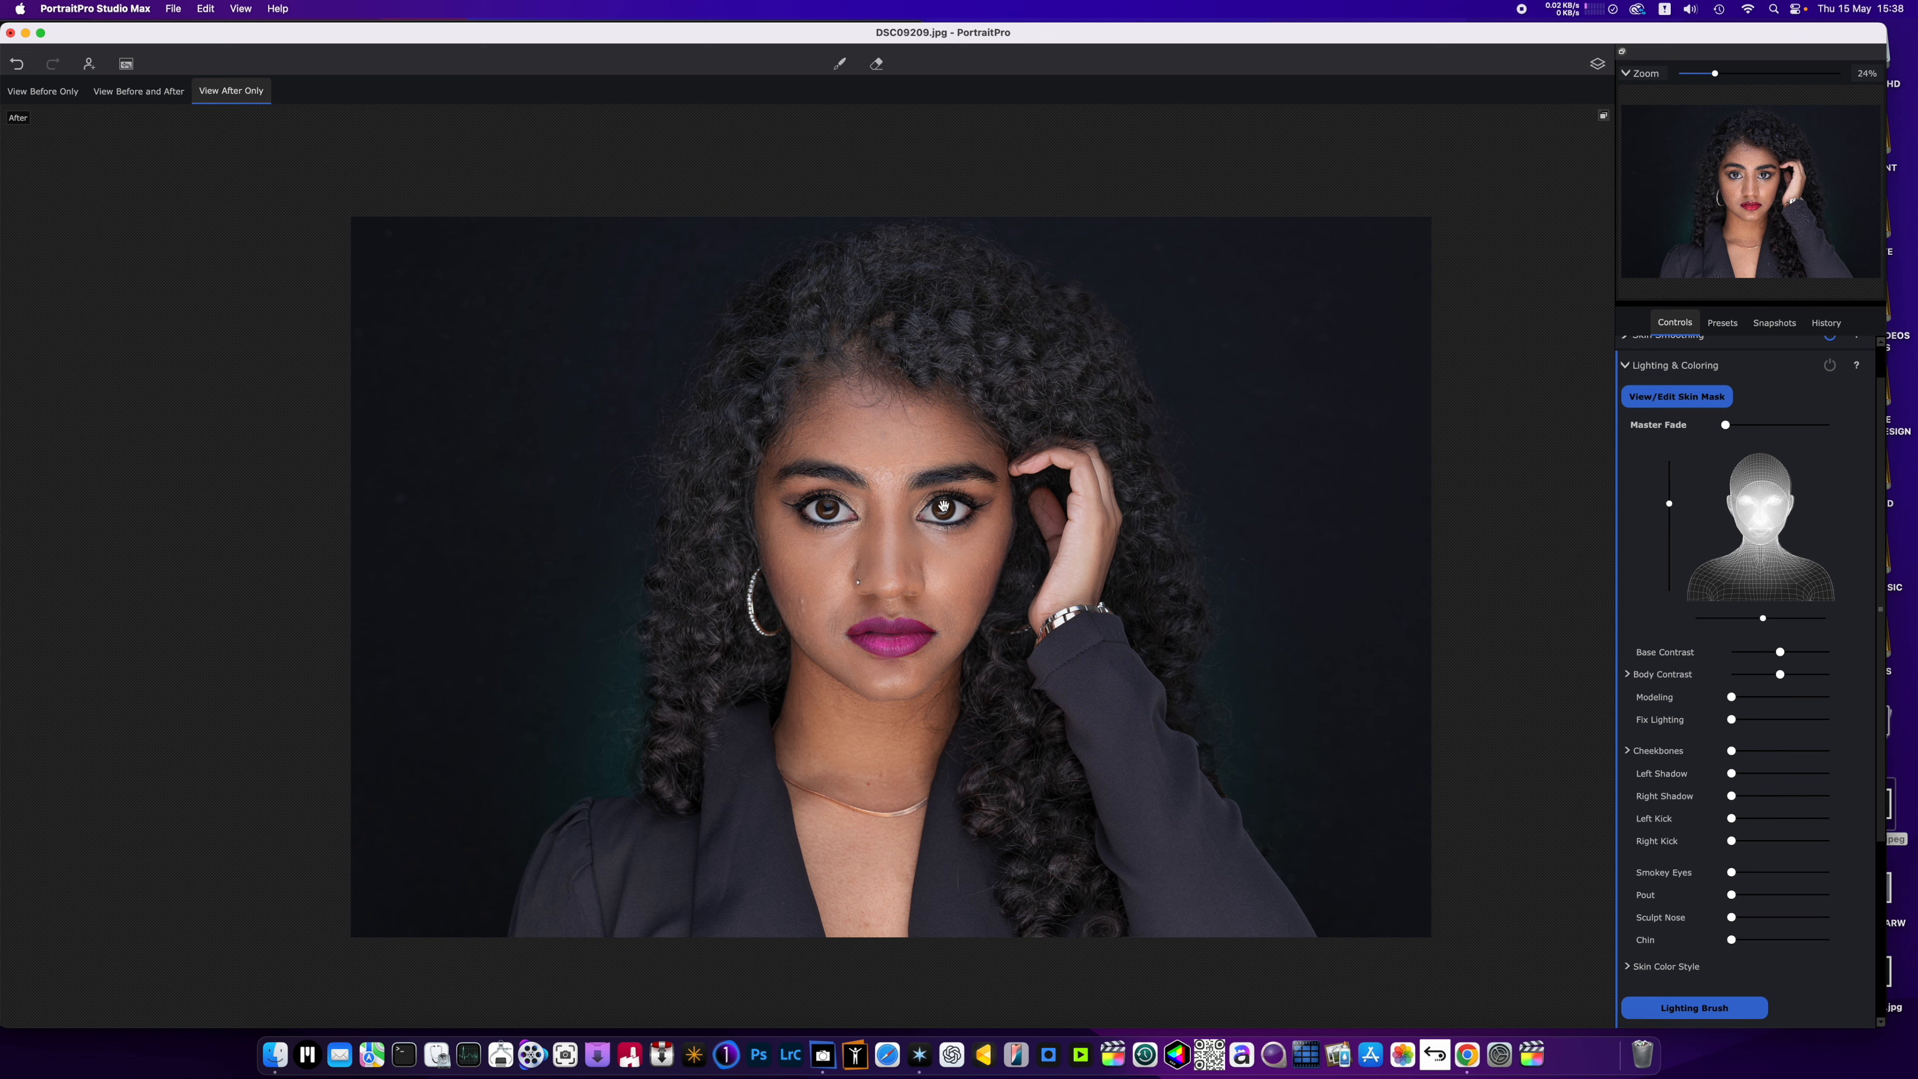
{"action": "scroll", "coordinate": [944, 507], "scroll_direction": "down", "scroll_amount": 2}
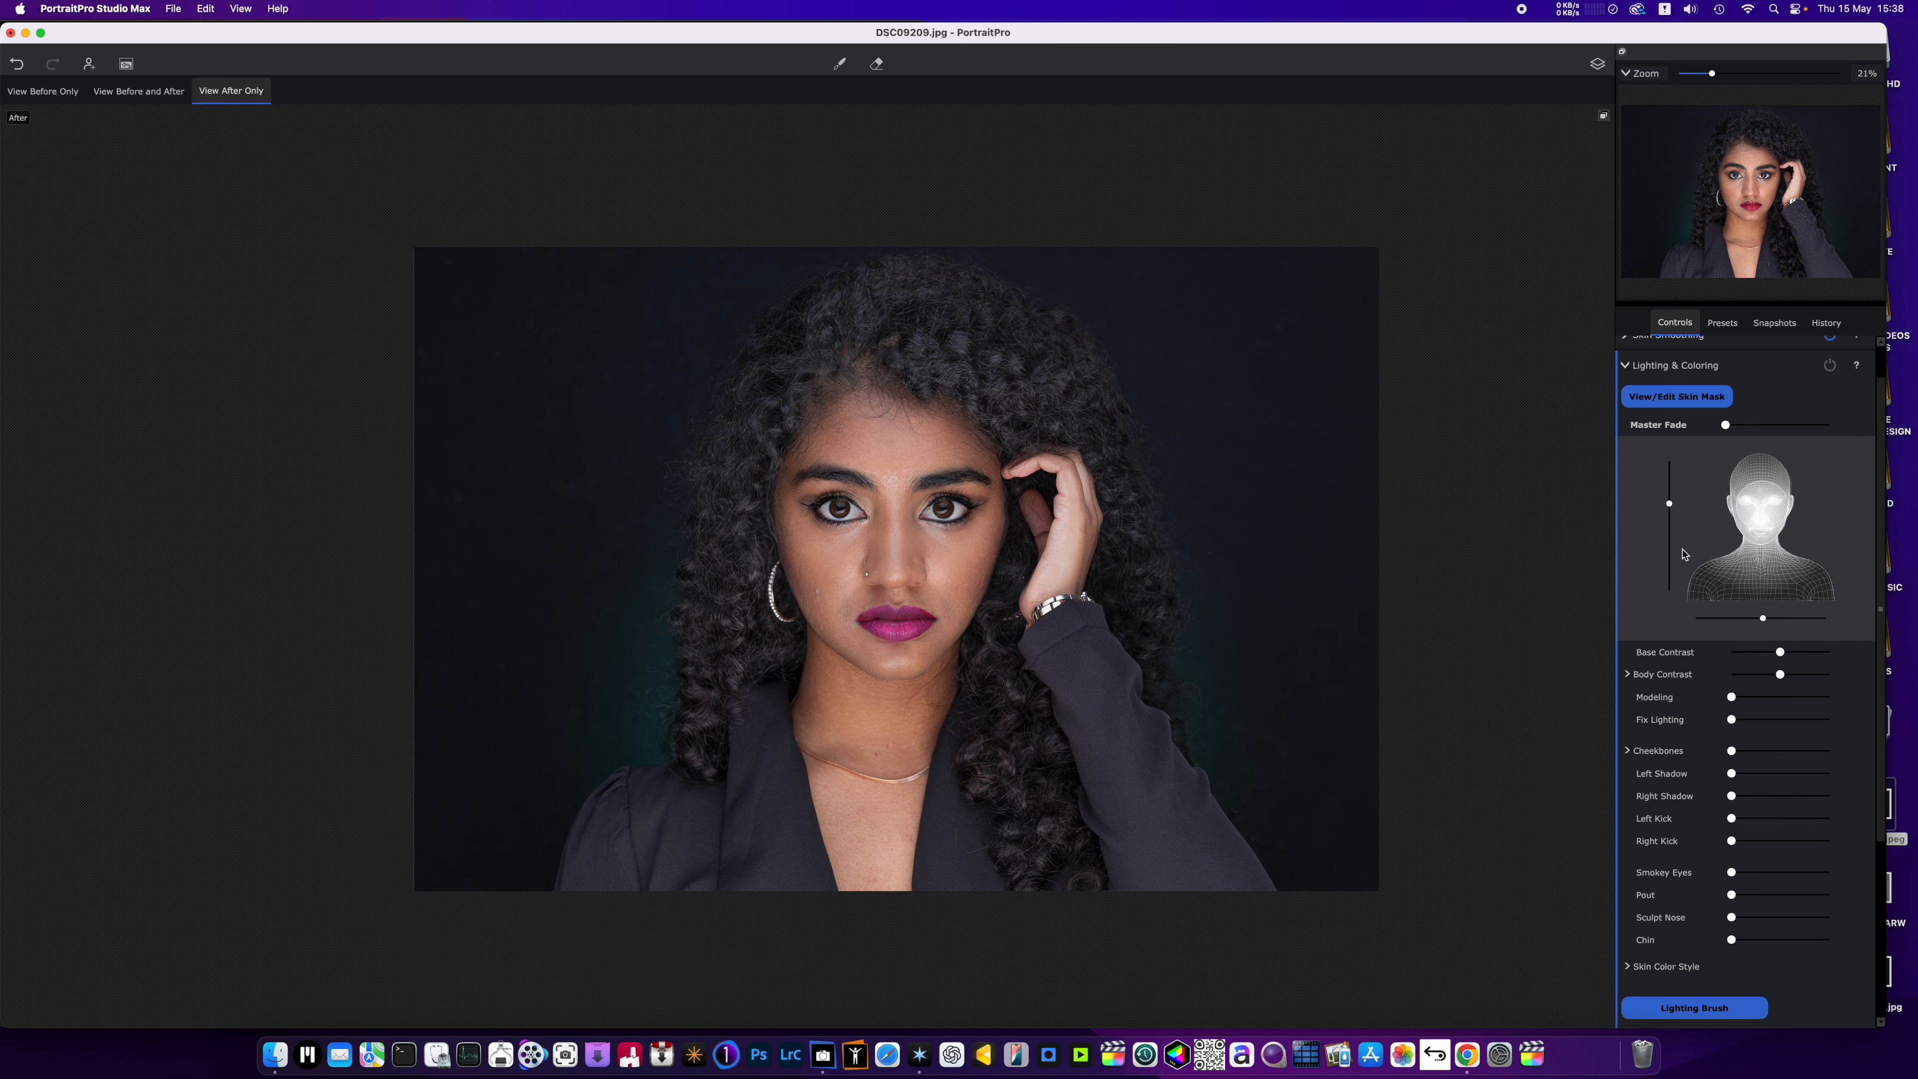
{"action": "left_click_drag", "start_coordinate": [1741, 597], "coordinate": [1760, 475]}
{"action": "scroll", "coordinate": [928, 568], "scroll_direction": "down", "scroll_amount": 3}
{"action": "scroll", "coordinate": [928, 568], "scroll_direction": "up", "scroll_amount": 3}
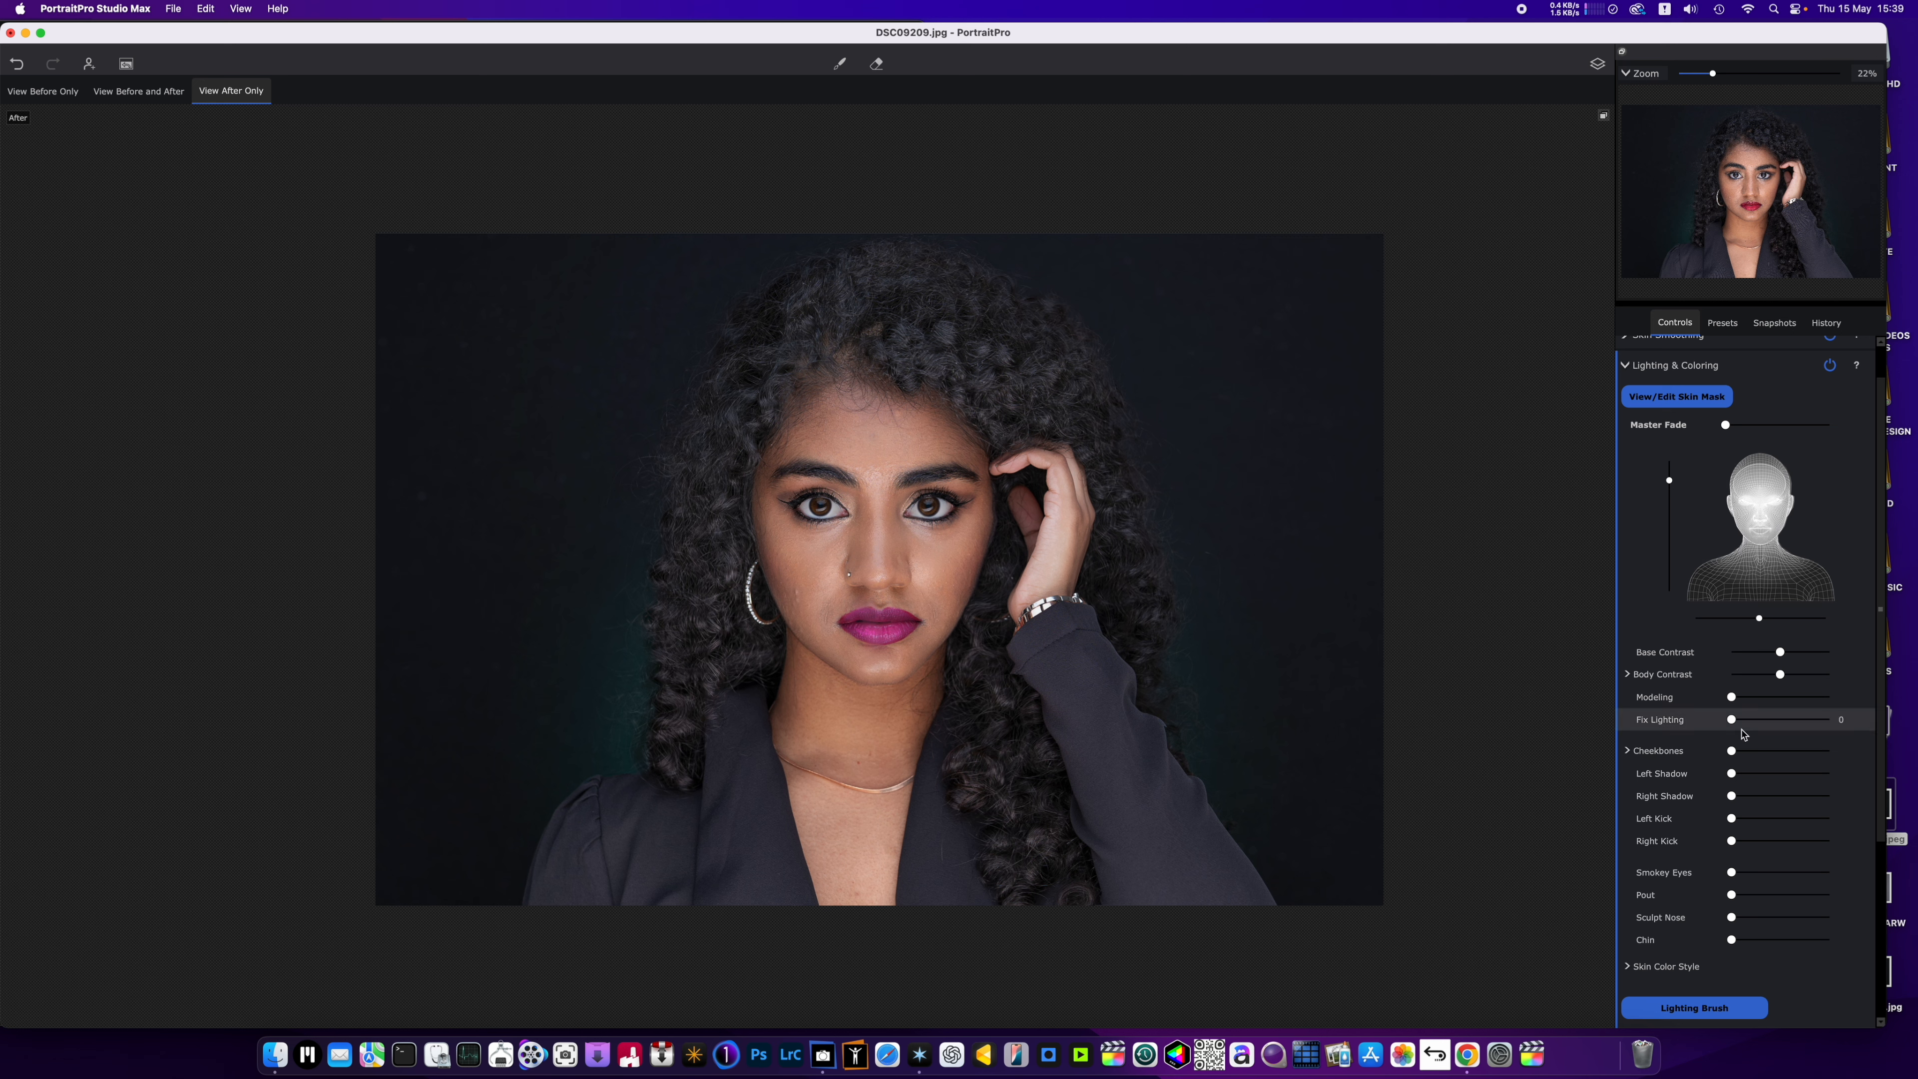
Set Modeling and Left Shadow to about a fifth, Cheekbones slightly lower, and Right Shadow to about 60 percent of its range.
{"action": "left_click_drag", "start_coordinate": [1732, 697], "coordinate": [1753, 784]}
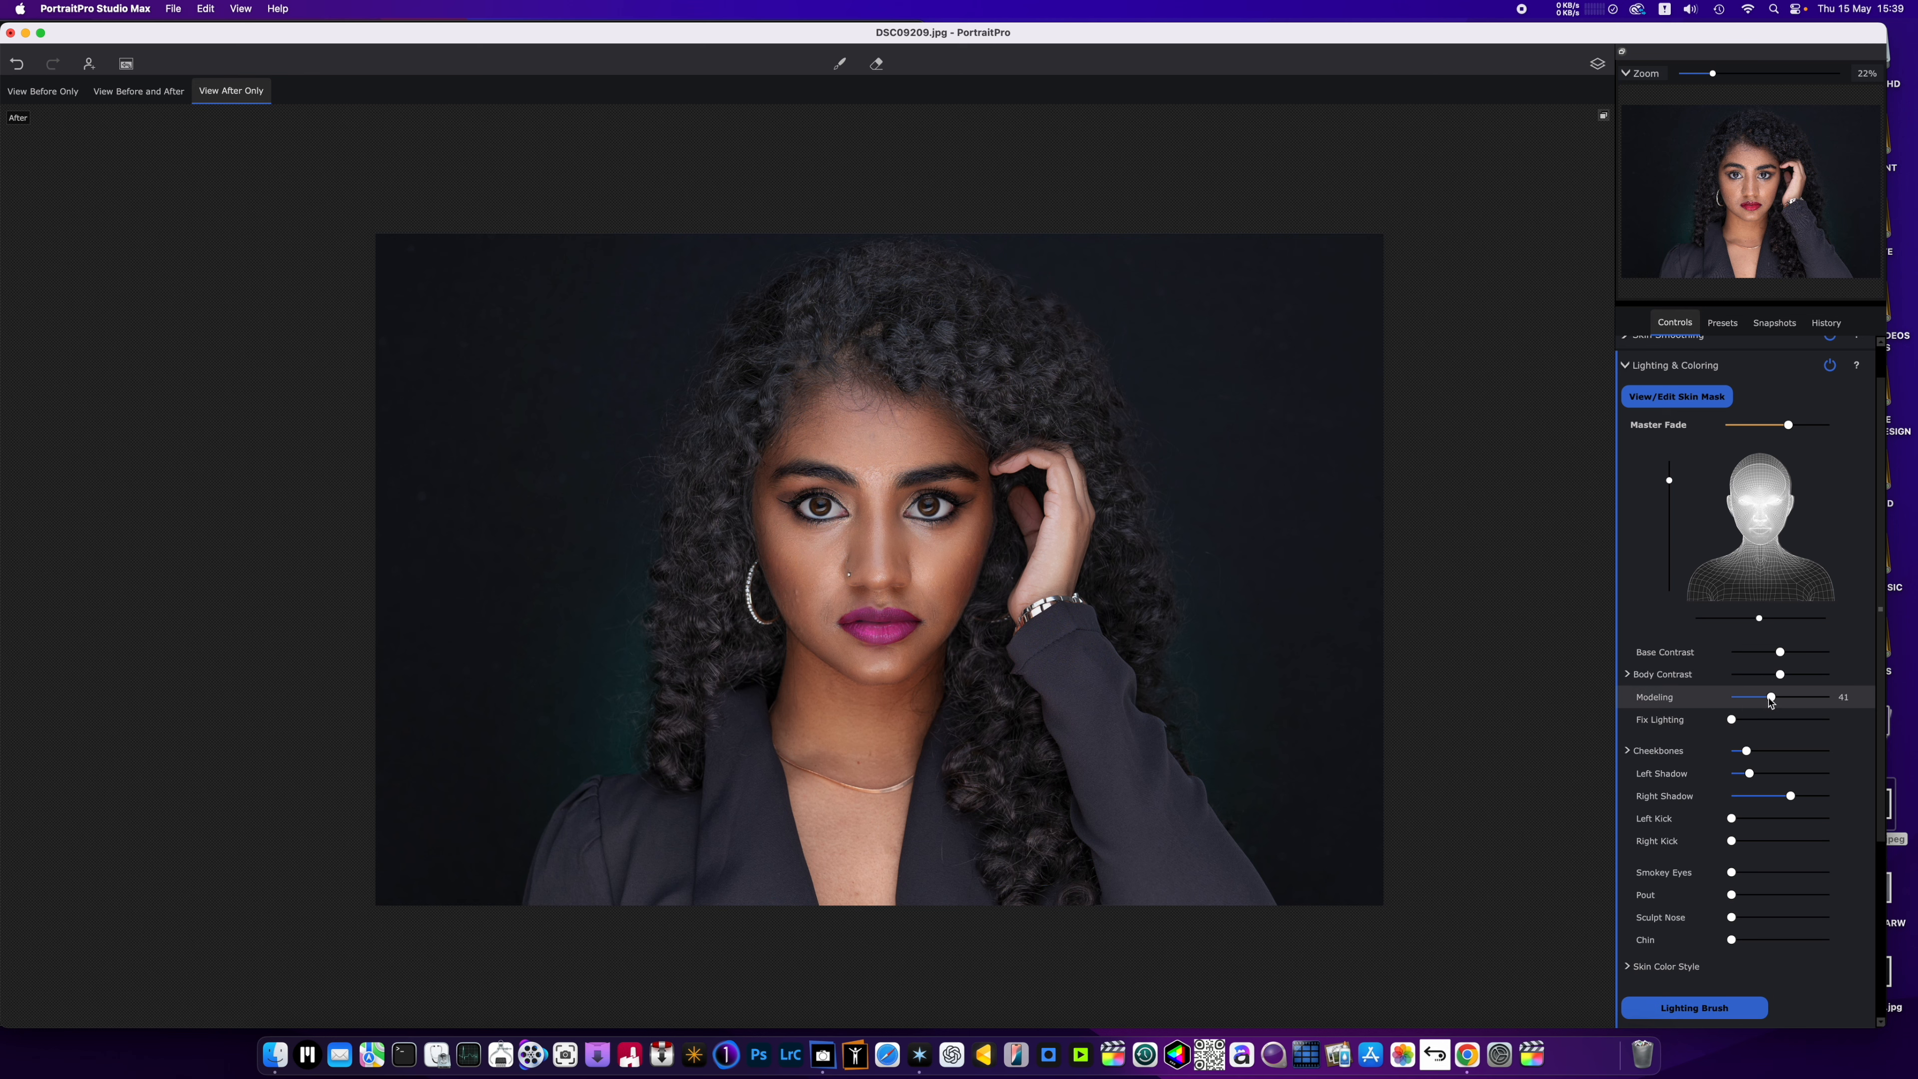
{"action": "mouse_move", "coordinate": [1770, 697]}
{"action": "left_mouse_down"}
{"action": "mouse_move", "coordinate": [1735, 706]}
{"action": "mouse_move", "coordinate": [1752, 708]}
{"action": "left_mouse_up"}
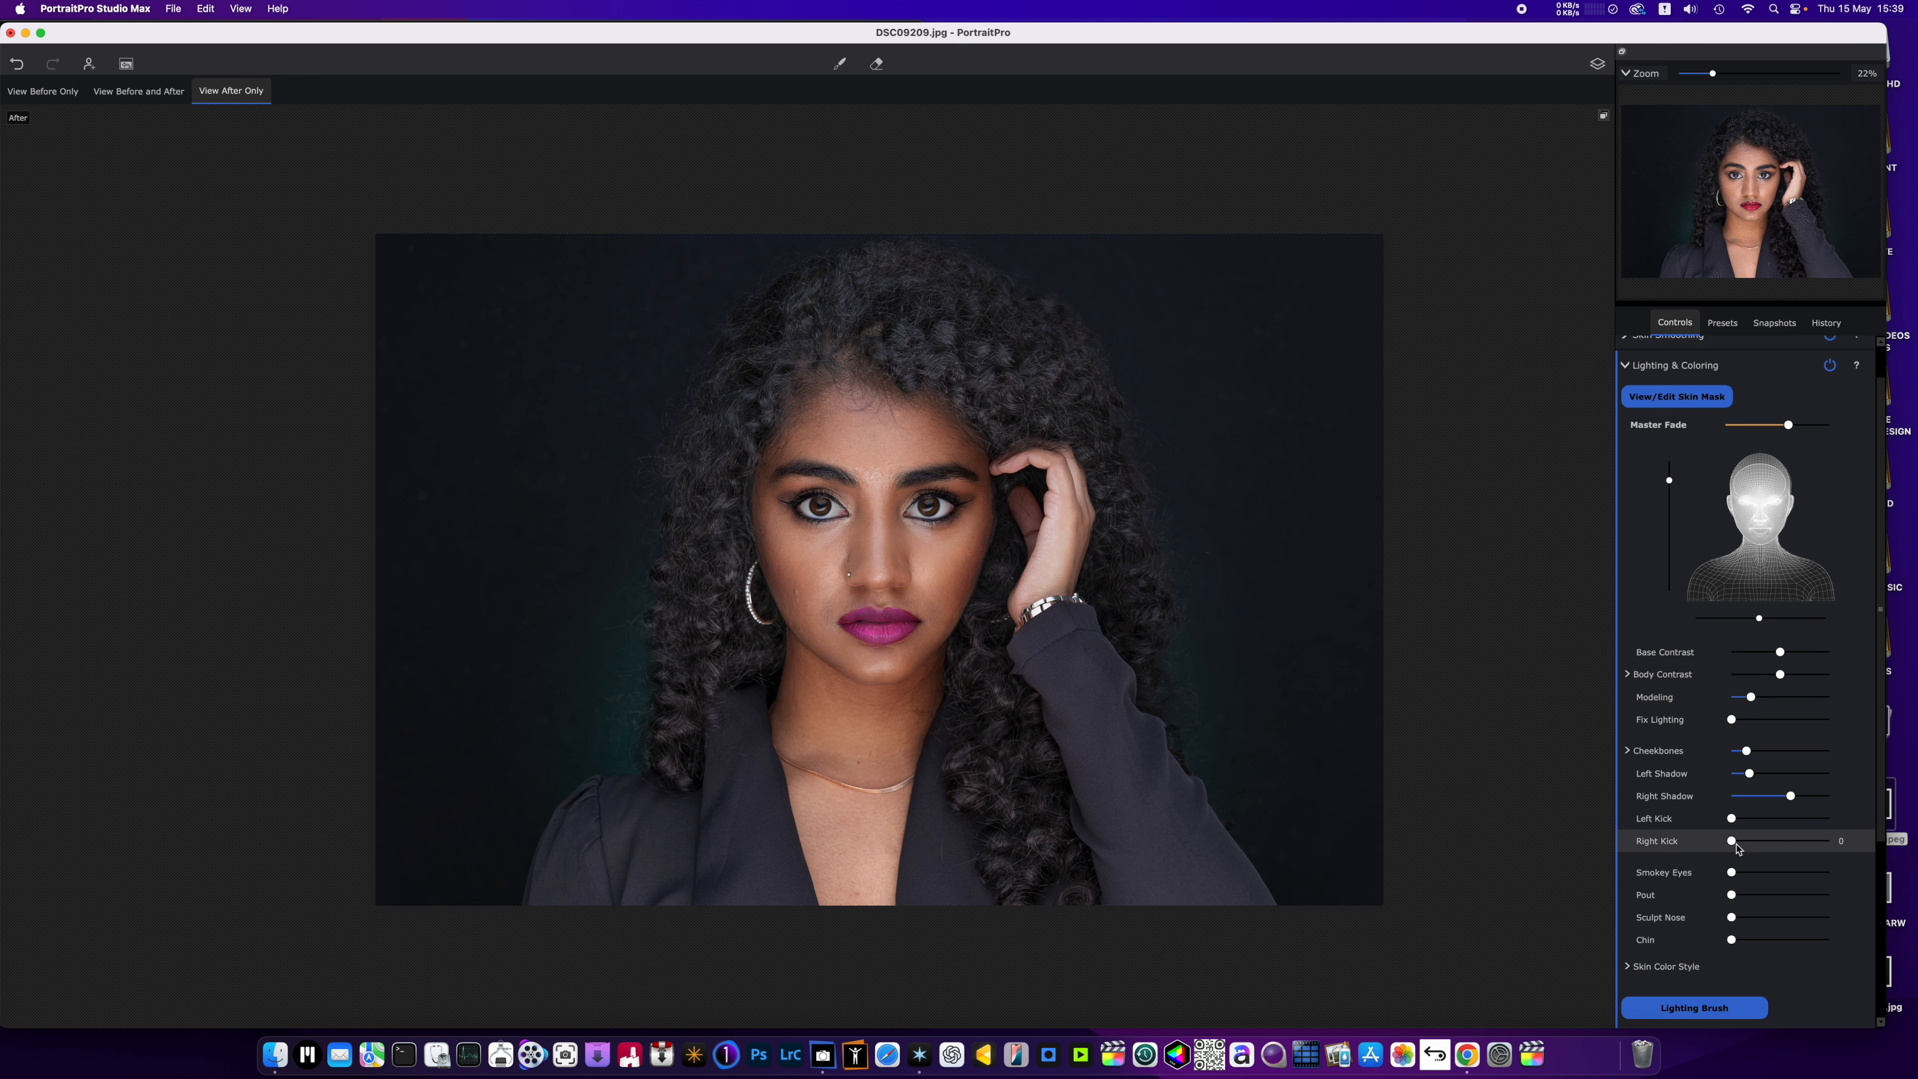
Set Smokey Eyes to 38, Right Kick to about a fifth, Pout to nearly a third and Sculpt Nose to just over half.
{"action": "mouse_move", "coordinate": [1731, 841]}
{"action": "left_mouse_down"}
{"action": "mouse_move", "coordinate": [1782, 876]}
{"action": "mouse_move", "coordinate": [1735, 899]}
{"action": "mouse_move", "coordinate": [1797, 899]}
{"action": "mouse_move", "coordinate": [1762, 899]}
{"action": "mouse_move", "coordinate": [1805, 917]}
{"action": "mouse_move", "coordinate": [1787, 918]}
{"action": "left_mouse_up"}
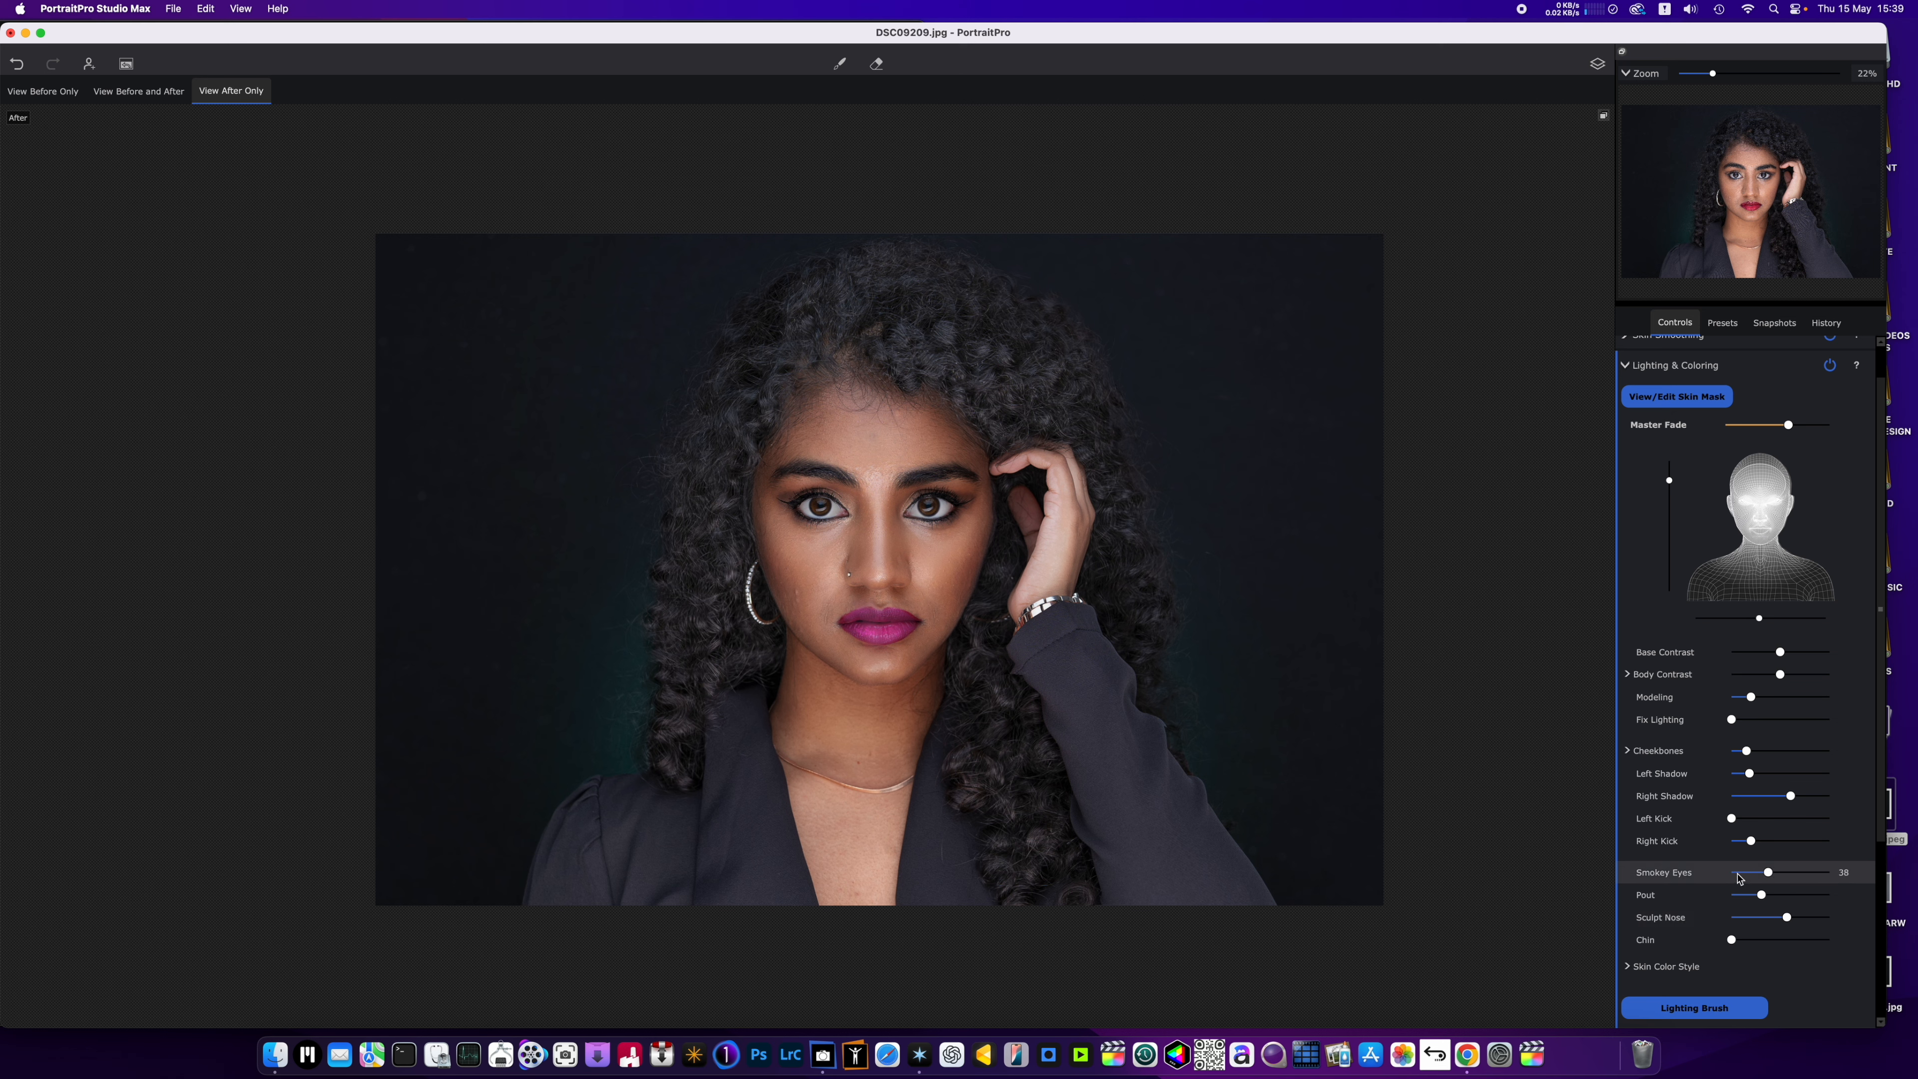
{"action": "scroll", "coordinate": [1740, 880], "scroll_direction": "down", "scroll_amount": 7}
{"action": "scroll", "coordinate": [752, 665], "scroll_direction": "down", "scroll_amount": 3}
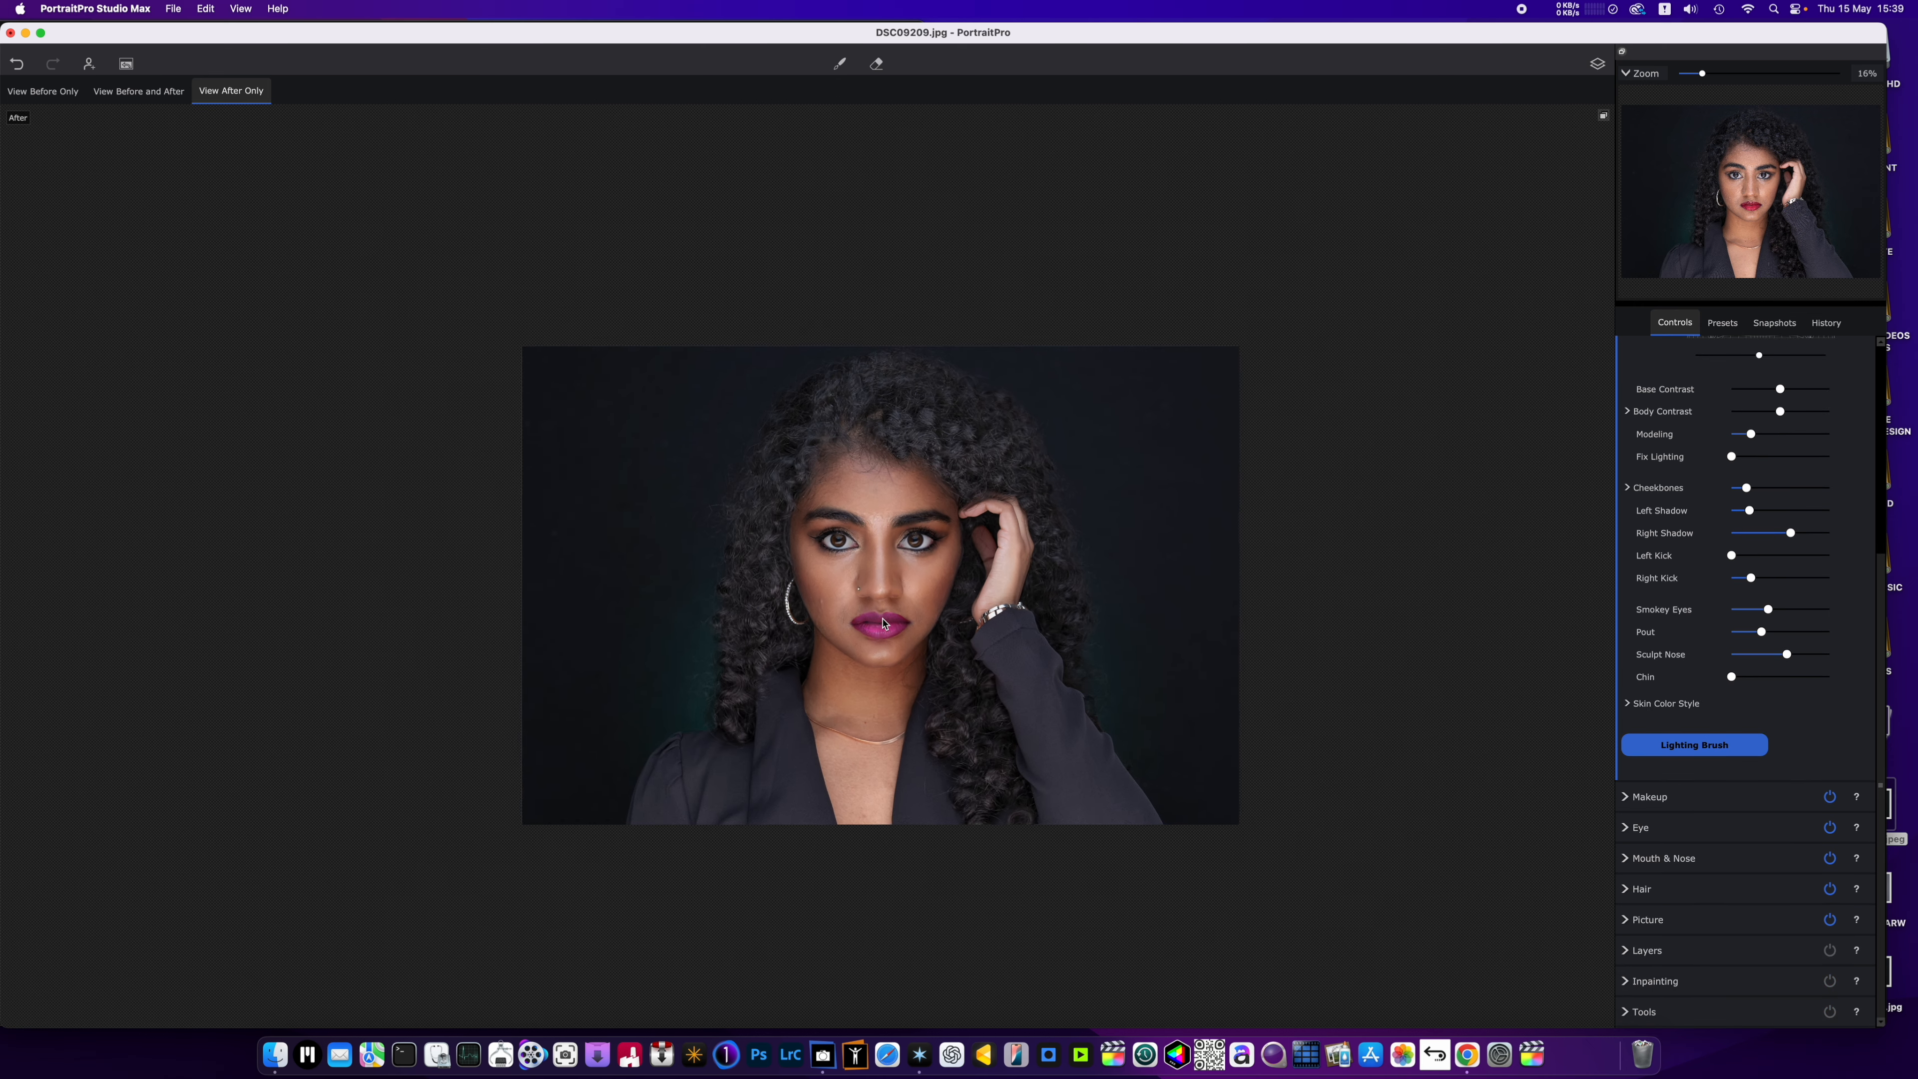
{"action": "scroll", "coordinate": [887, 627], "scroll_direction": "up", "scroll_amount": 4}
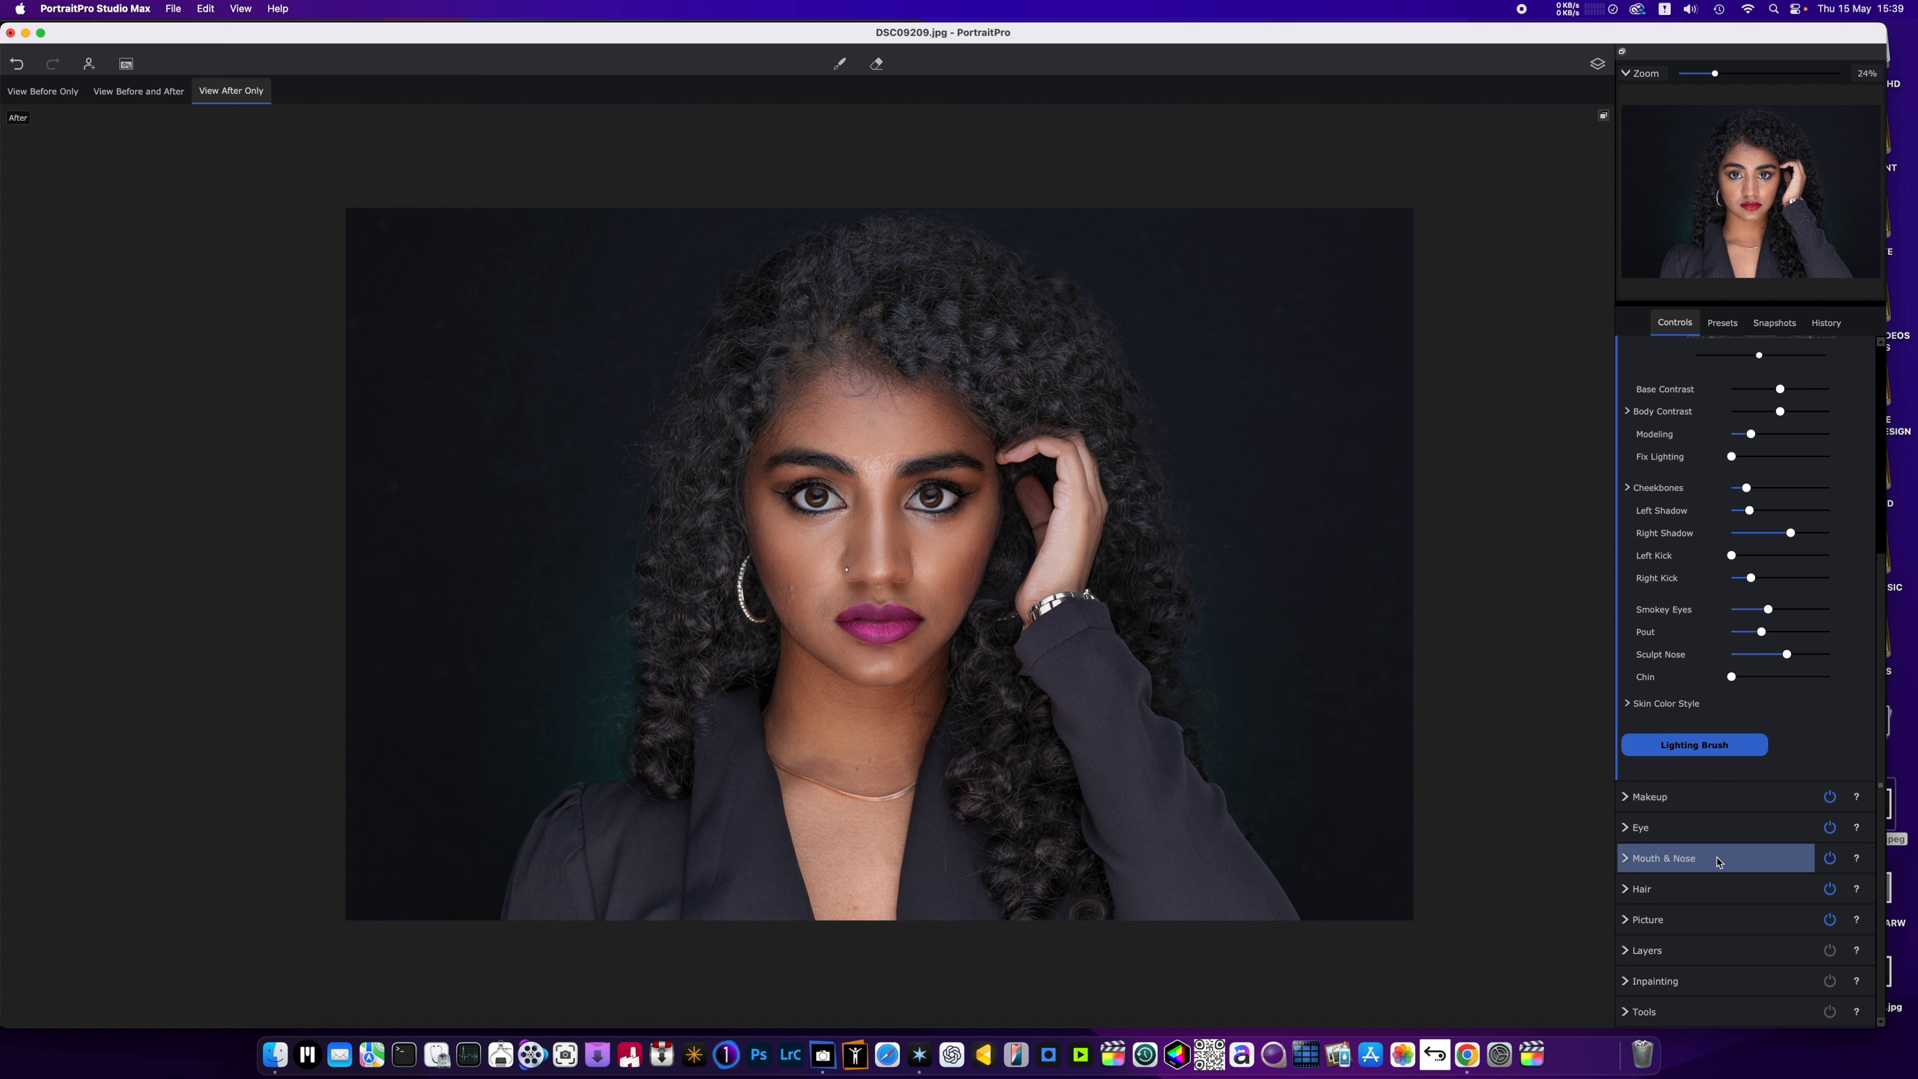
Lower Saturation very slightly in the Picture controls and check the whole portrait.
{"action": "left_click", "coordinate": [1717, 919]}
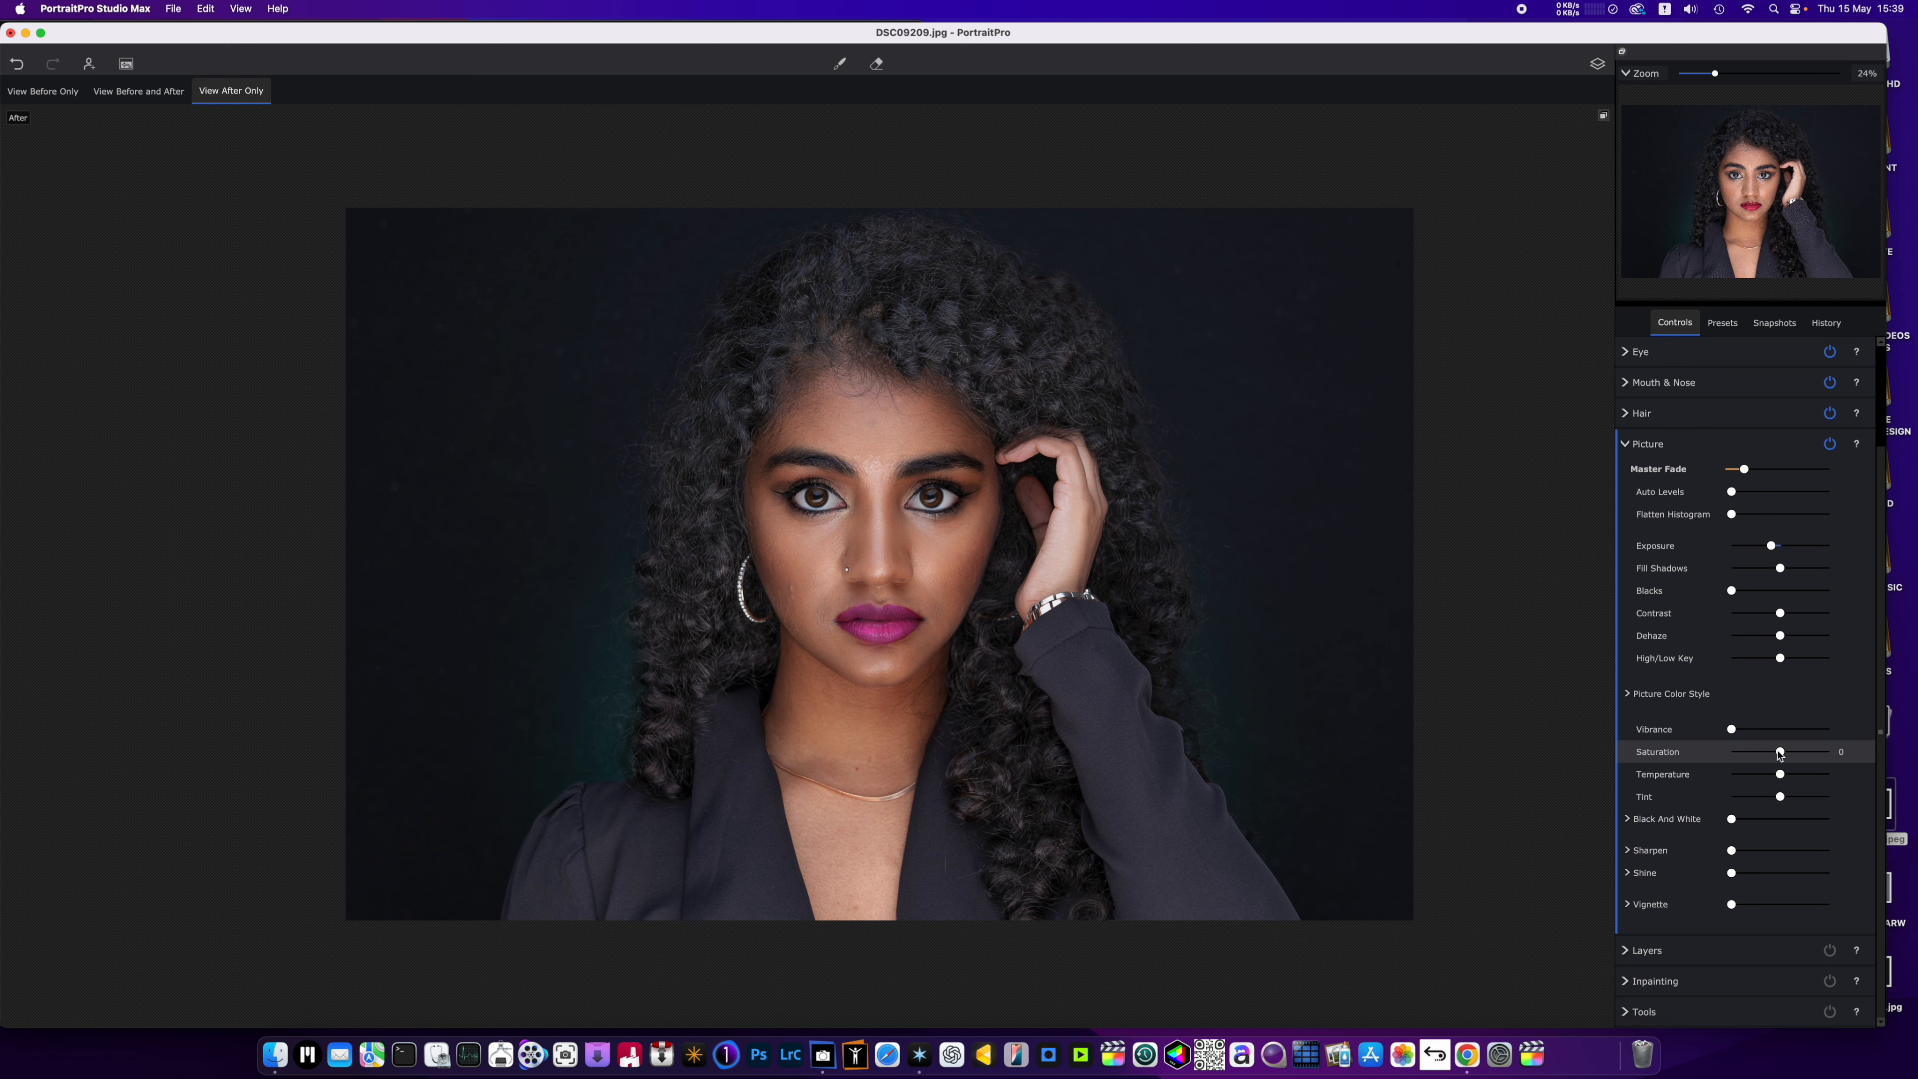
{"action": "left_click", "coordinate": [1778, 752]}
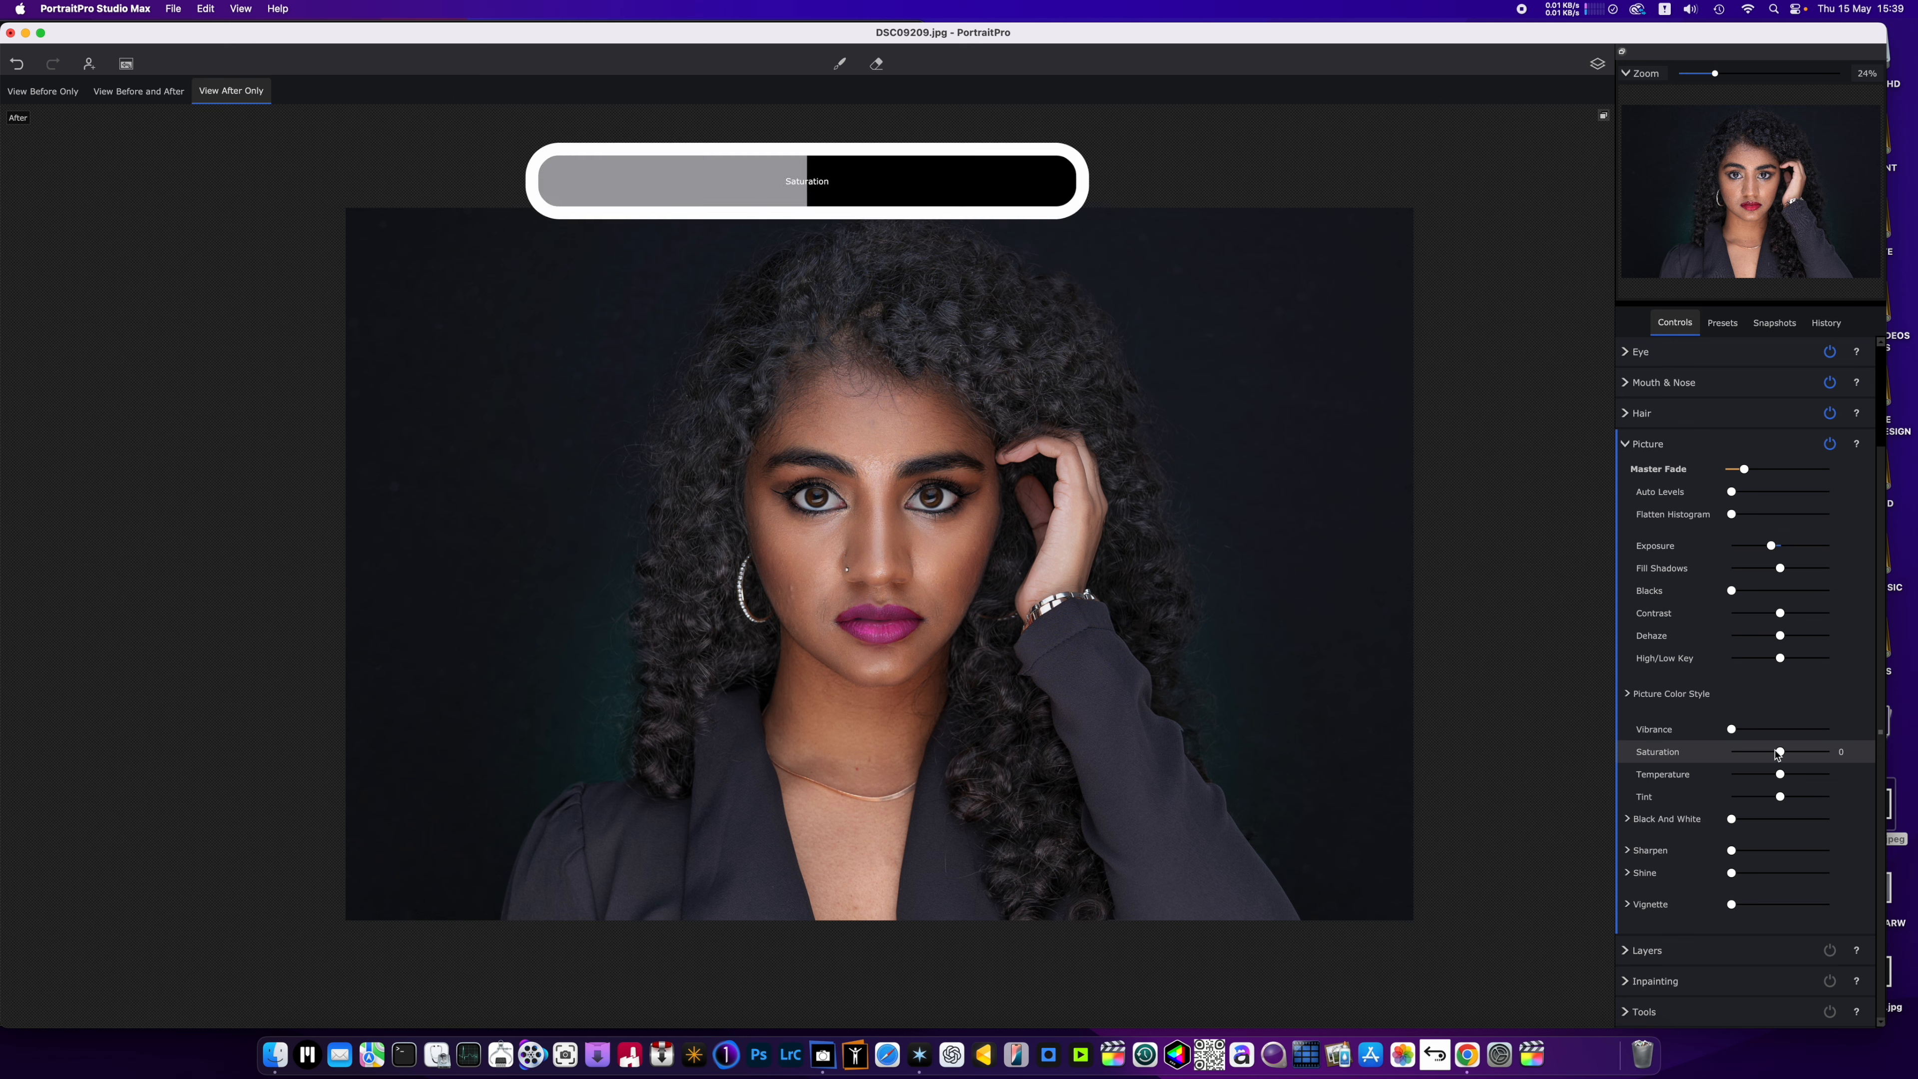
{"action": "left_click_drag", "start_coordinate": [1778, 754], "coordinate": [1780, 754]}
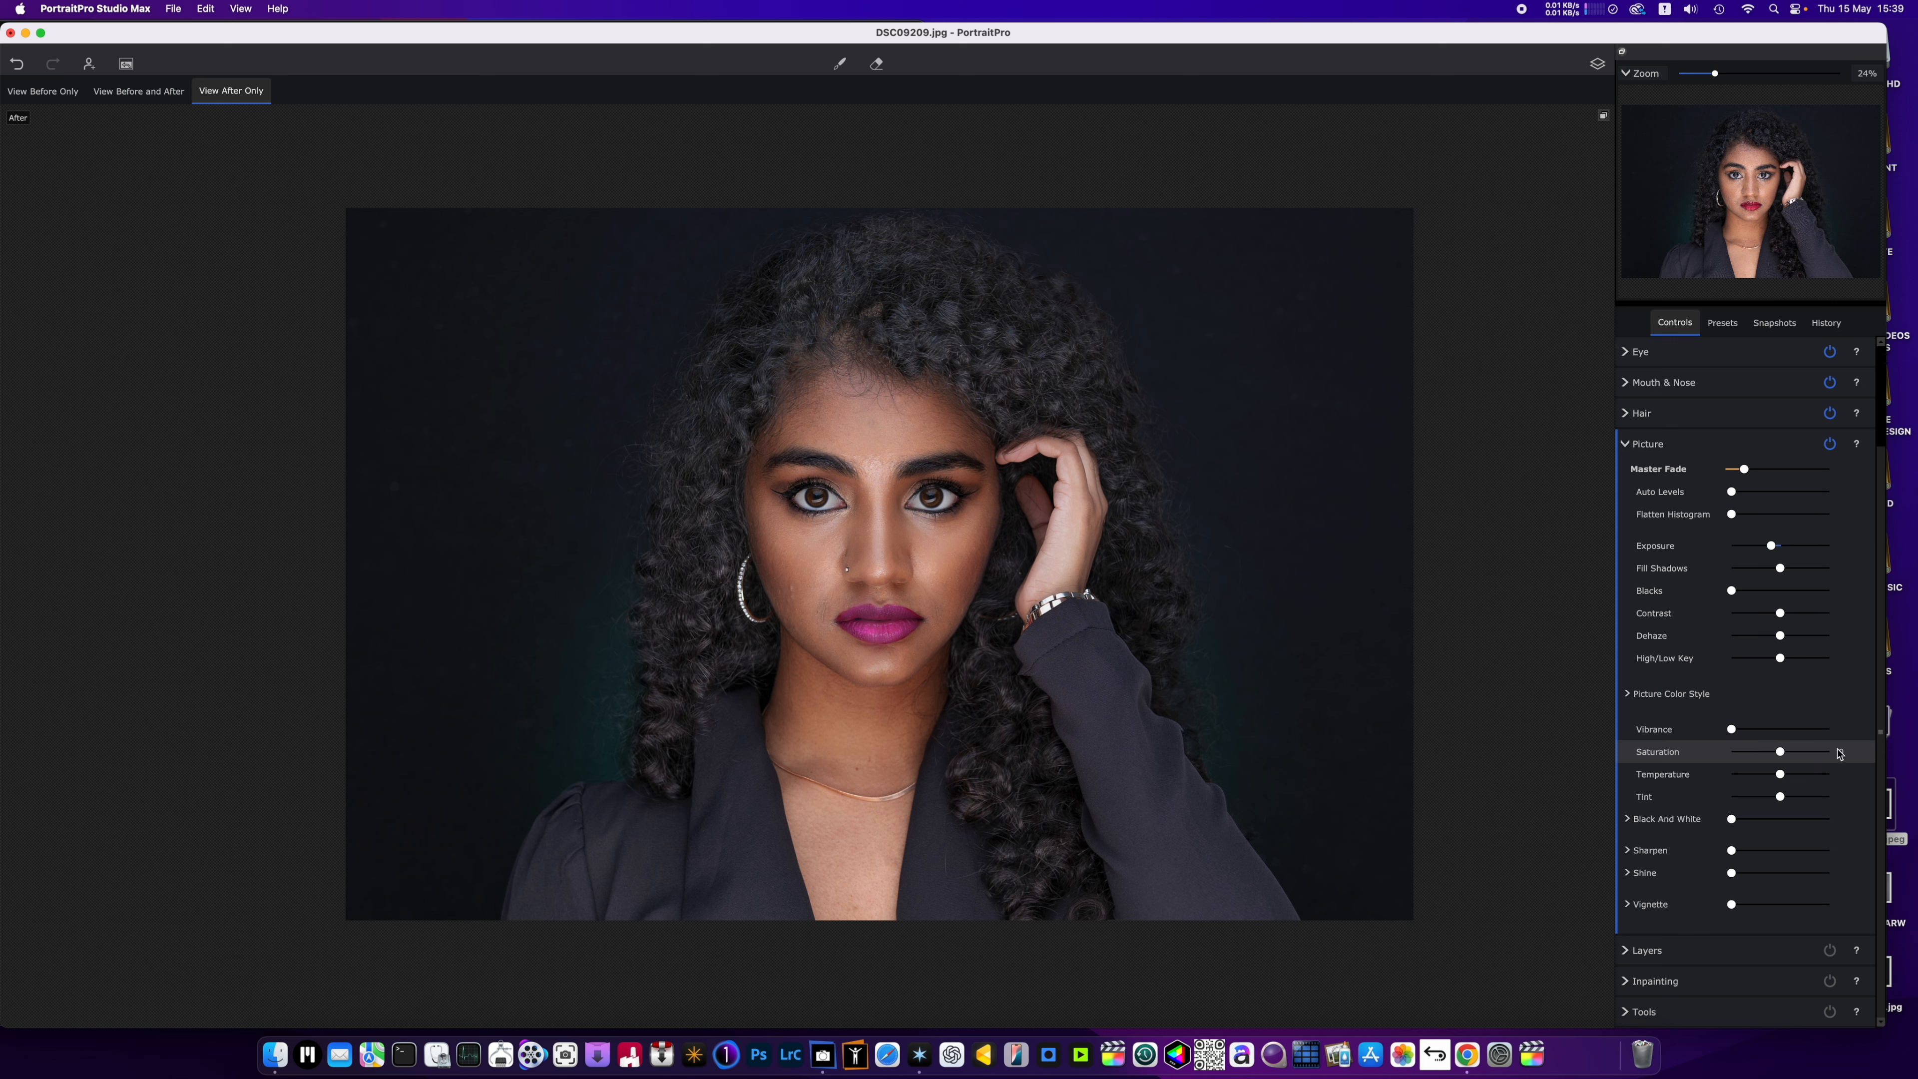
{"action": "left_click", "coordinate": [1870, 758]}
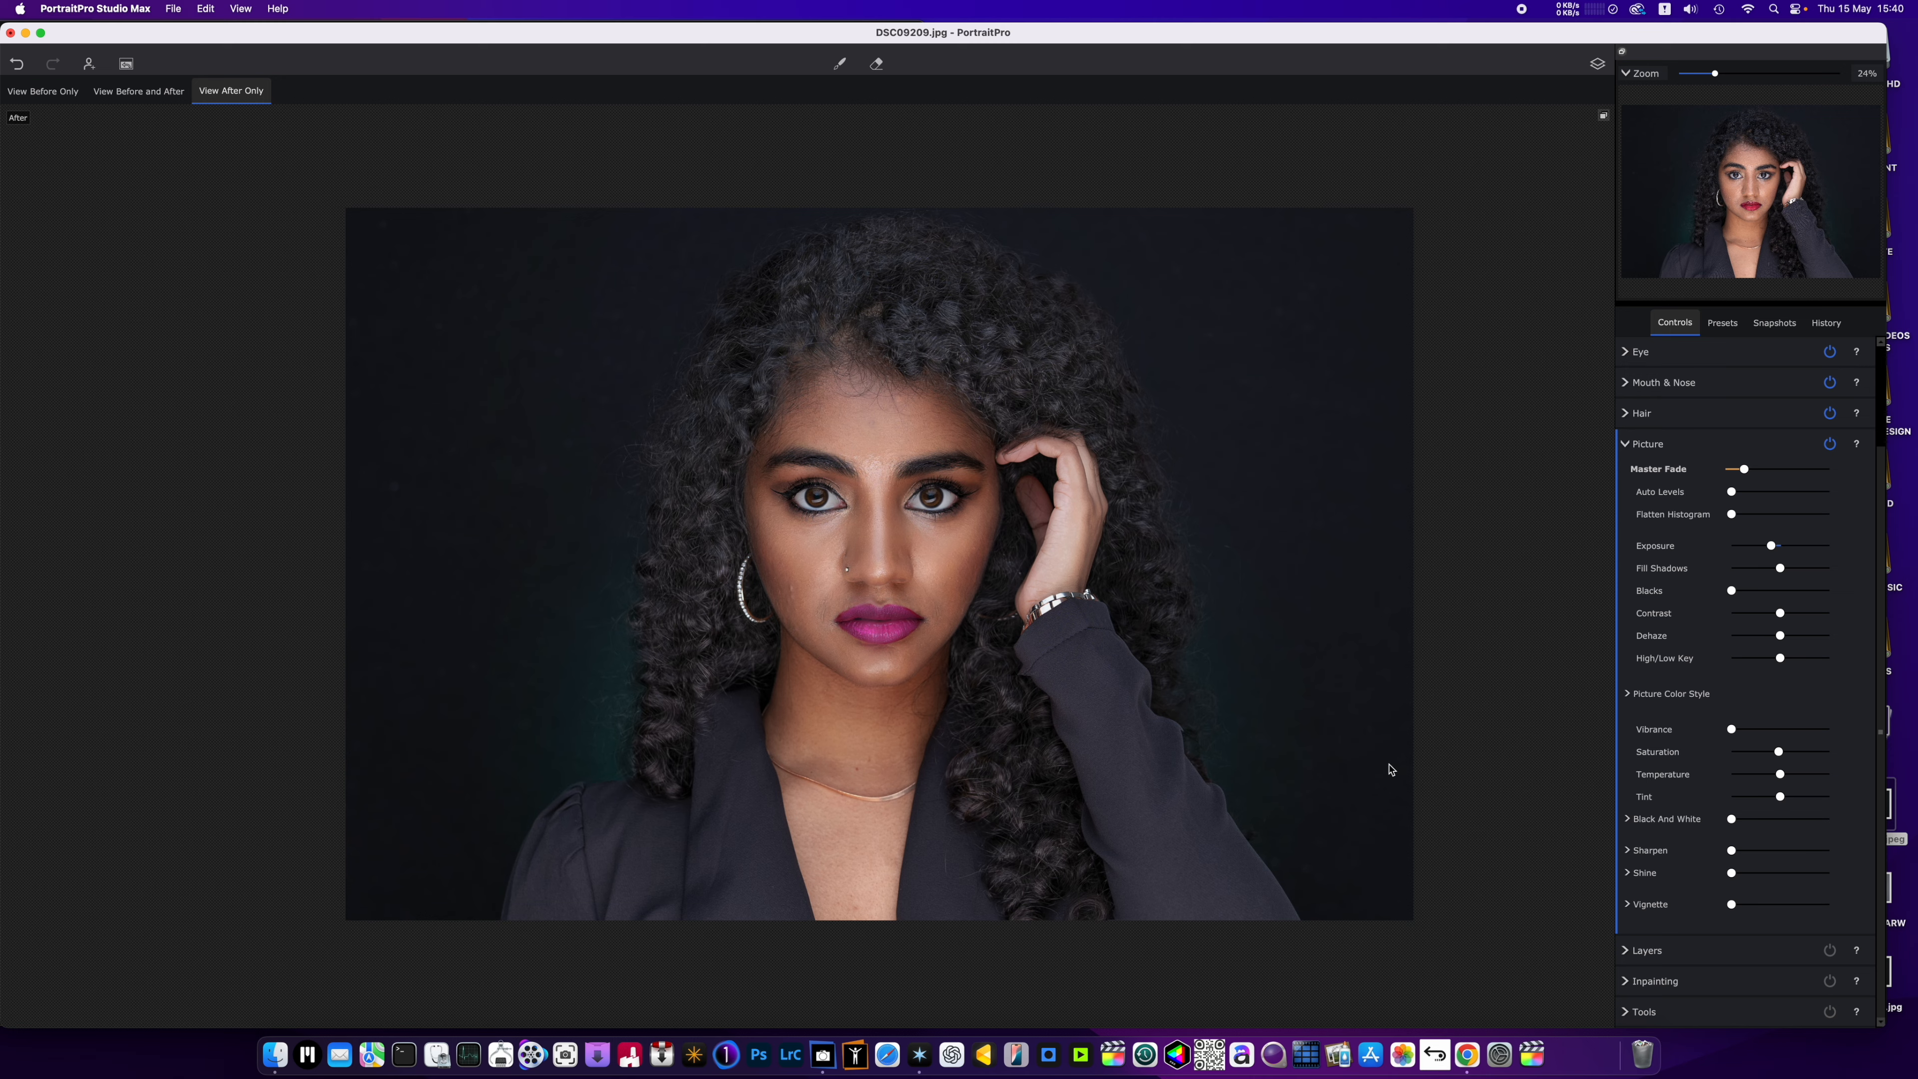
{"action": "scroll", "coordinate": [1389, 765], "scroll_direction": "down", "scroll_amount": 2}
{"action": "scroll", "coordinate": [1387, 761], "scroll_direction": "up", "scroll_amount": 3}
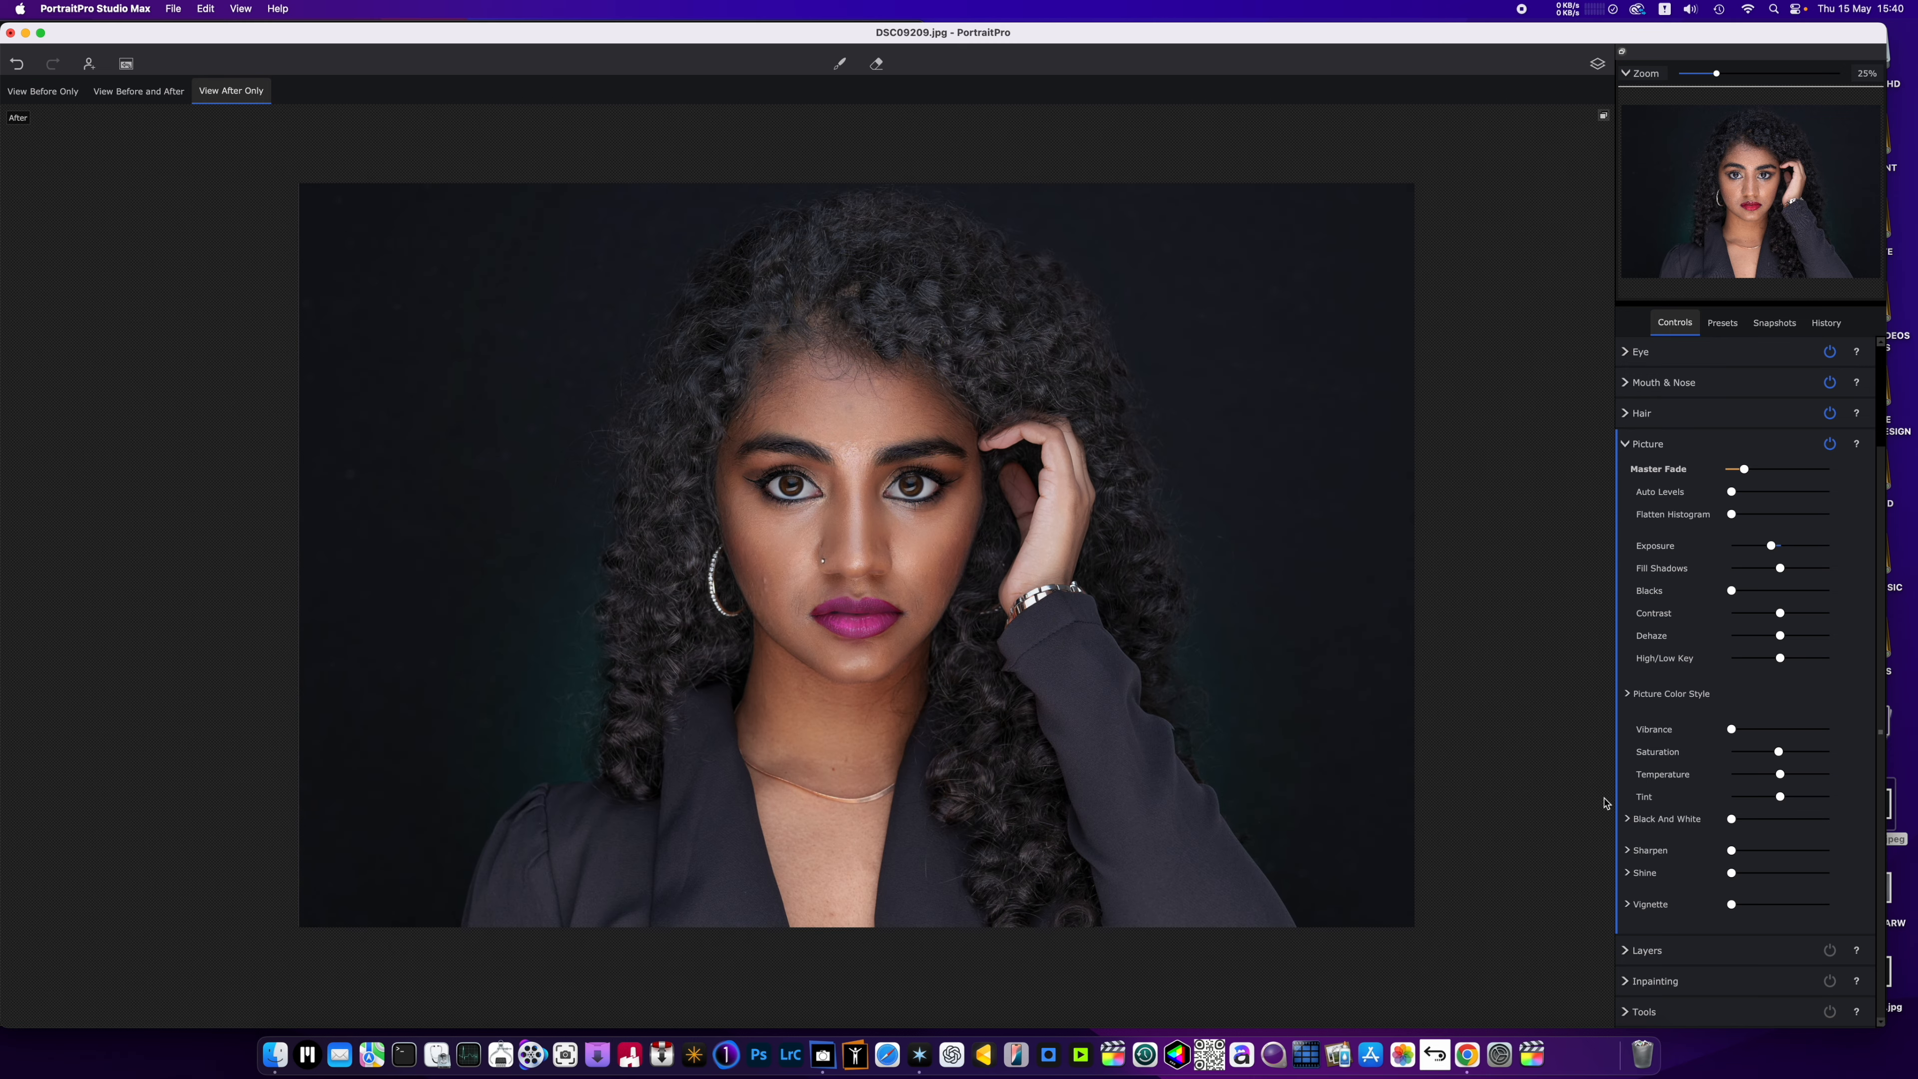
Examine the options offered under Layers, Inpainting and Tools, and inspect the retouched face close up and in full view.
{"action": "left_click", "coordinate": [1647, 444]}
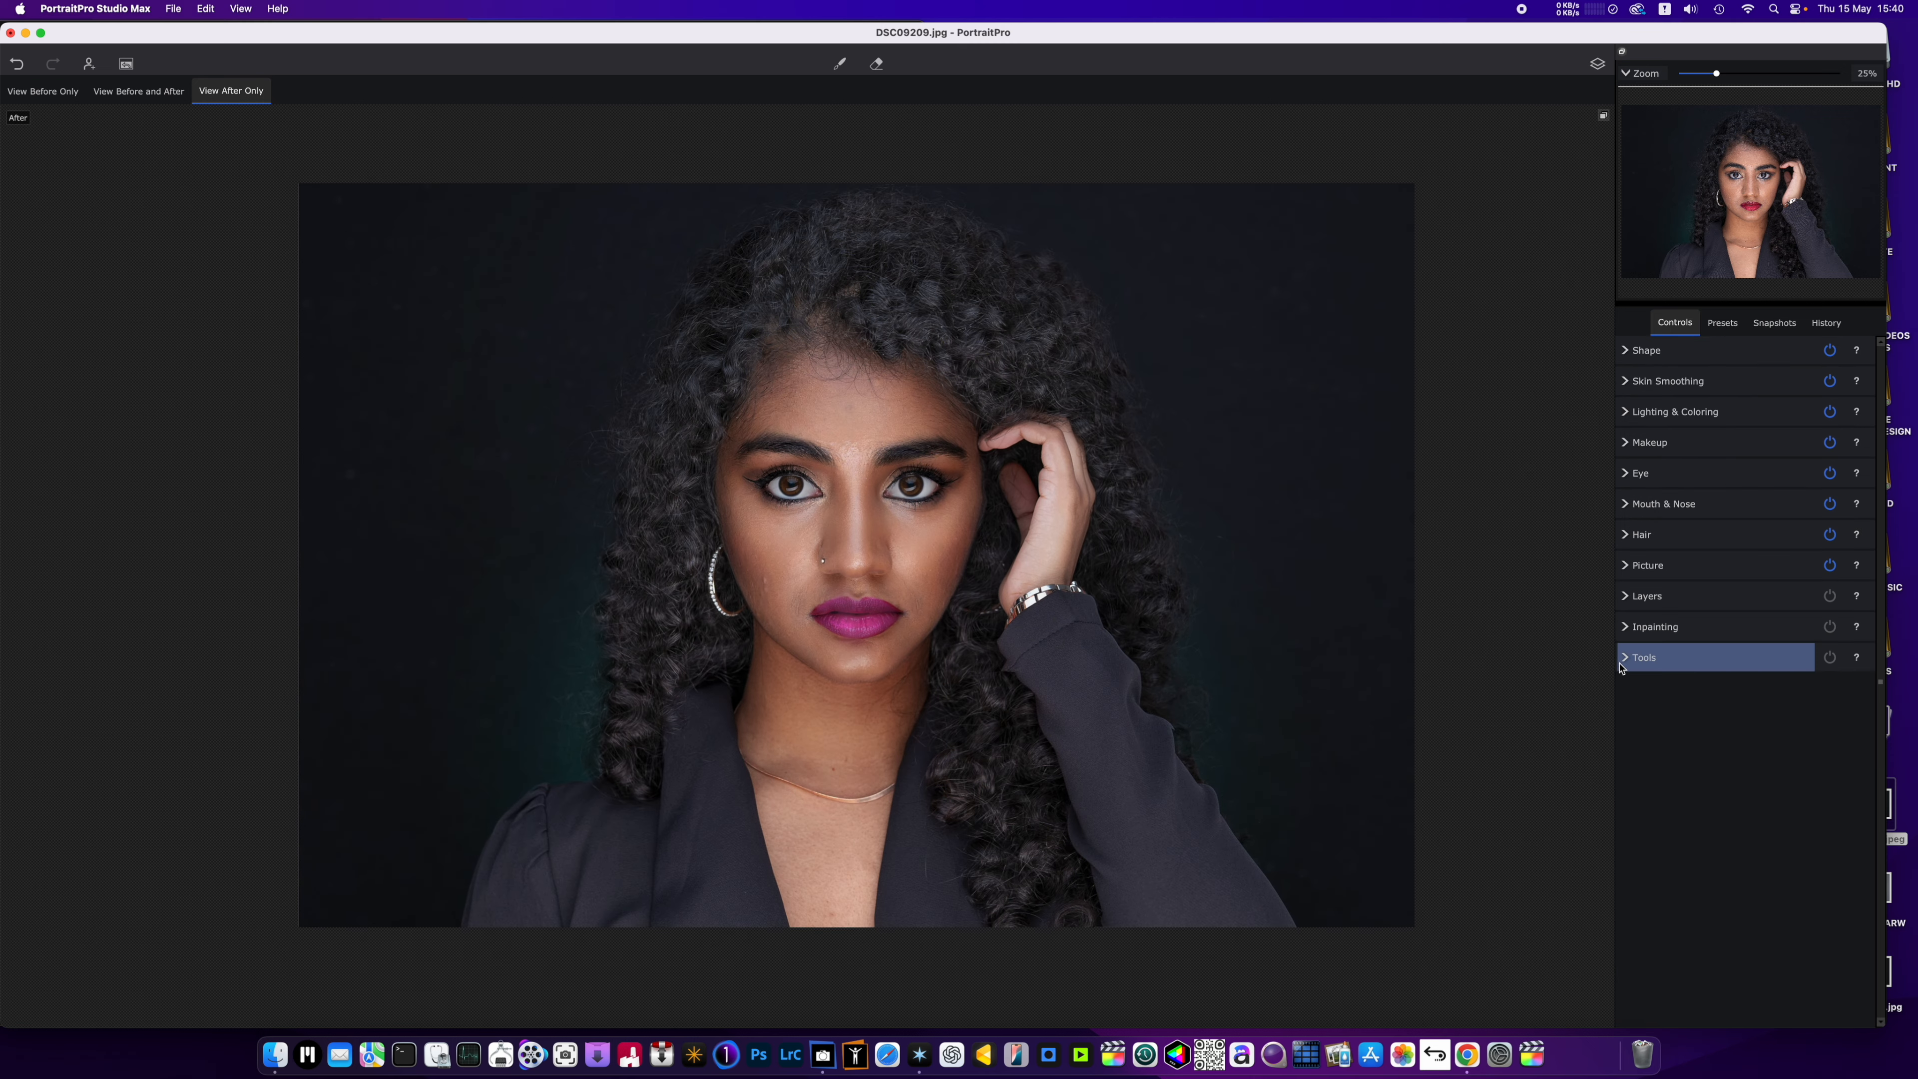
{"action": "left_click", "coordinate": [1629, 597]}
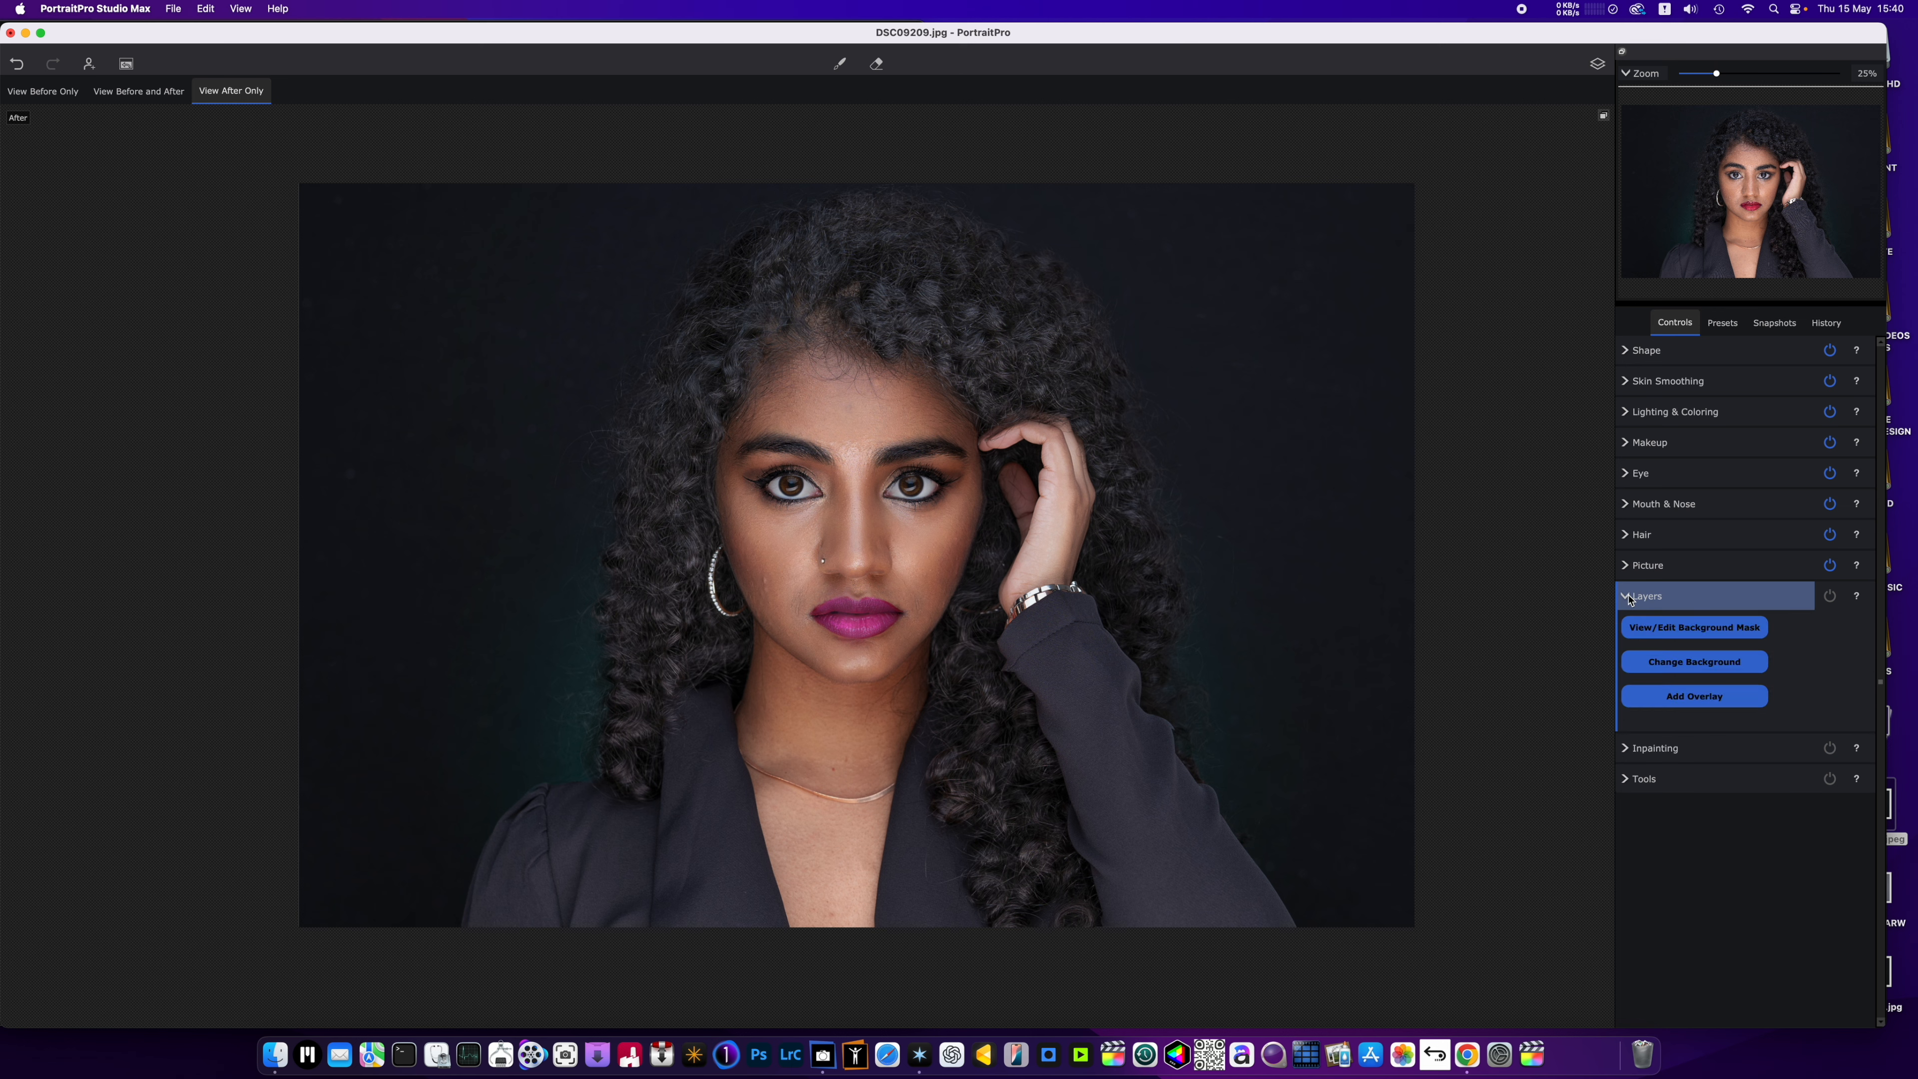
{"action": "left_click", "coordinate": [1629, 597]}
{"action": "left_click", "coordinate": [1627, 628]}
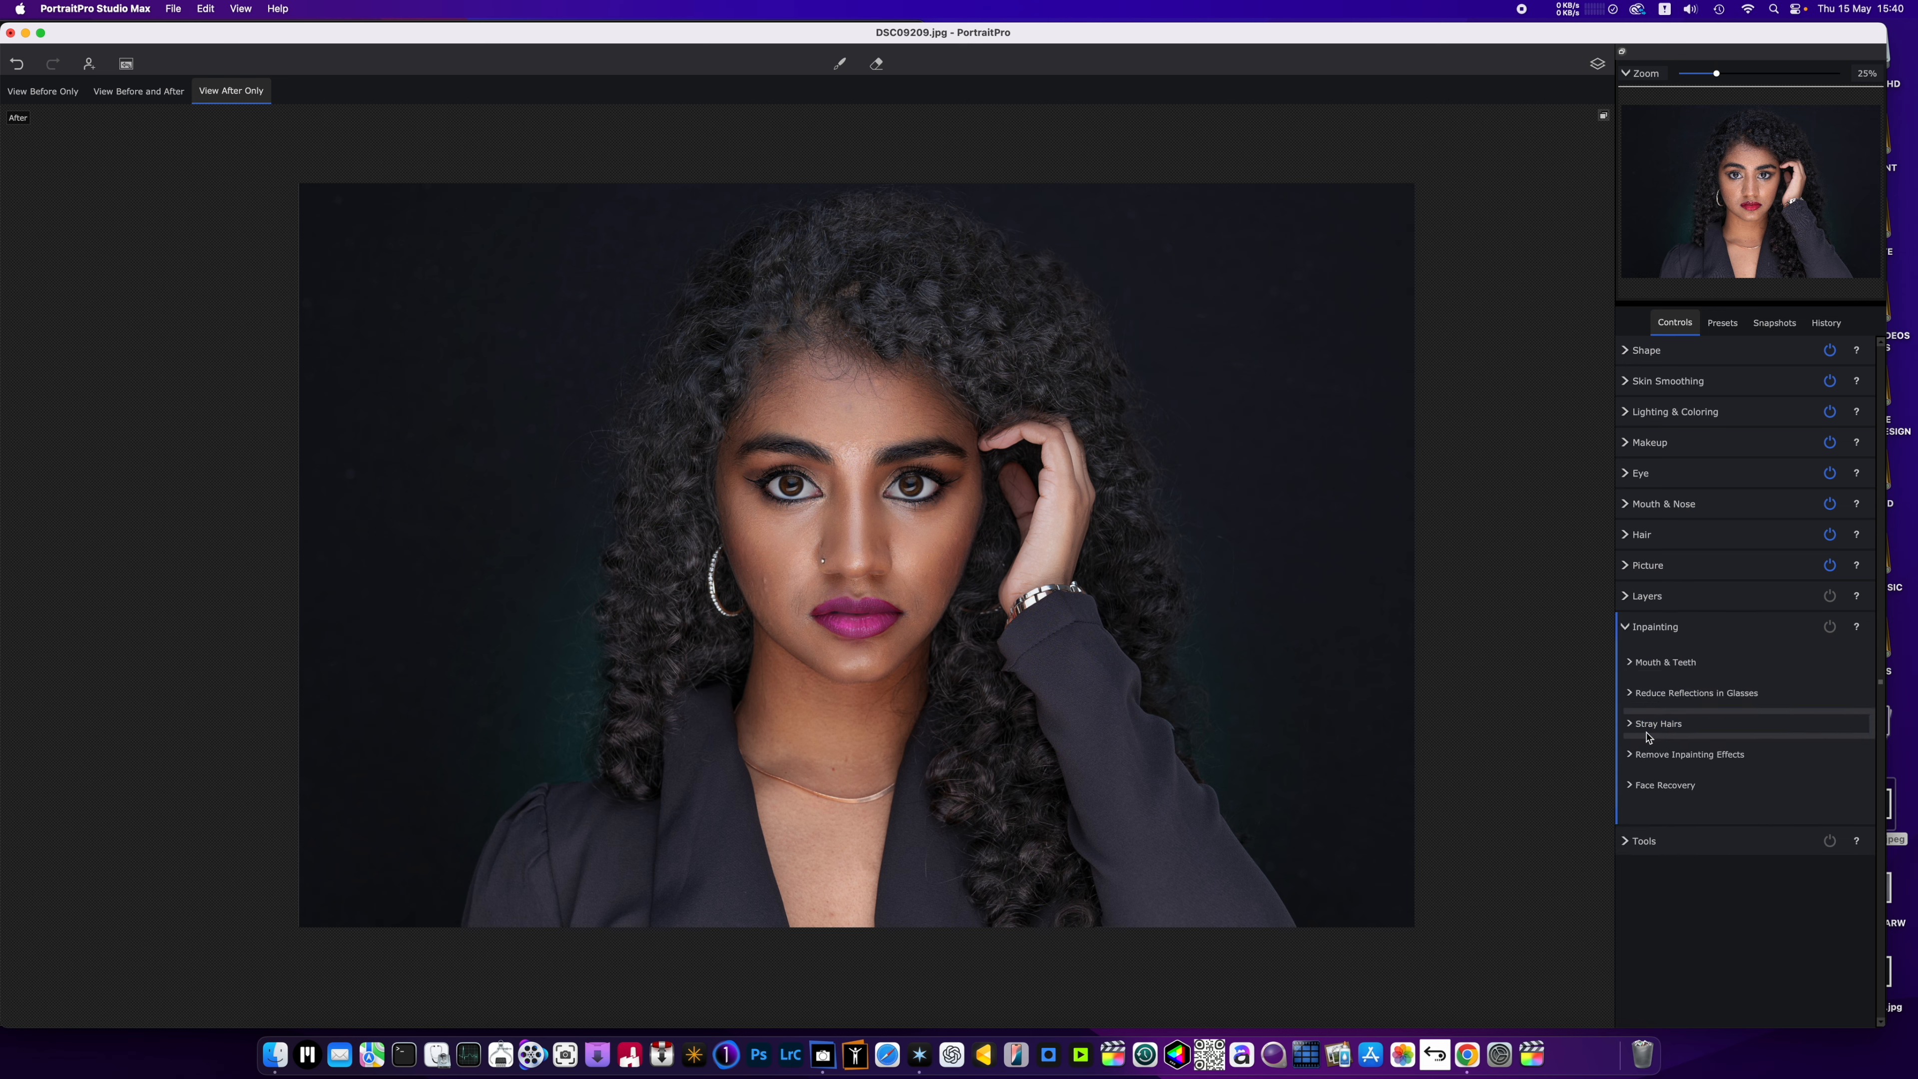
{"action": "left_click", "coordinate": [1632, 845]}
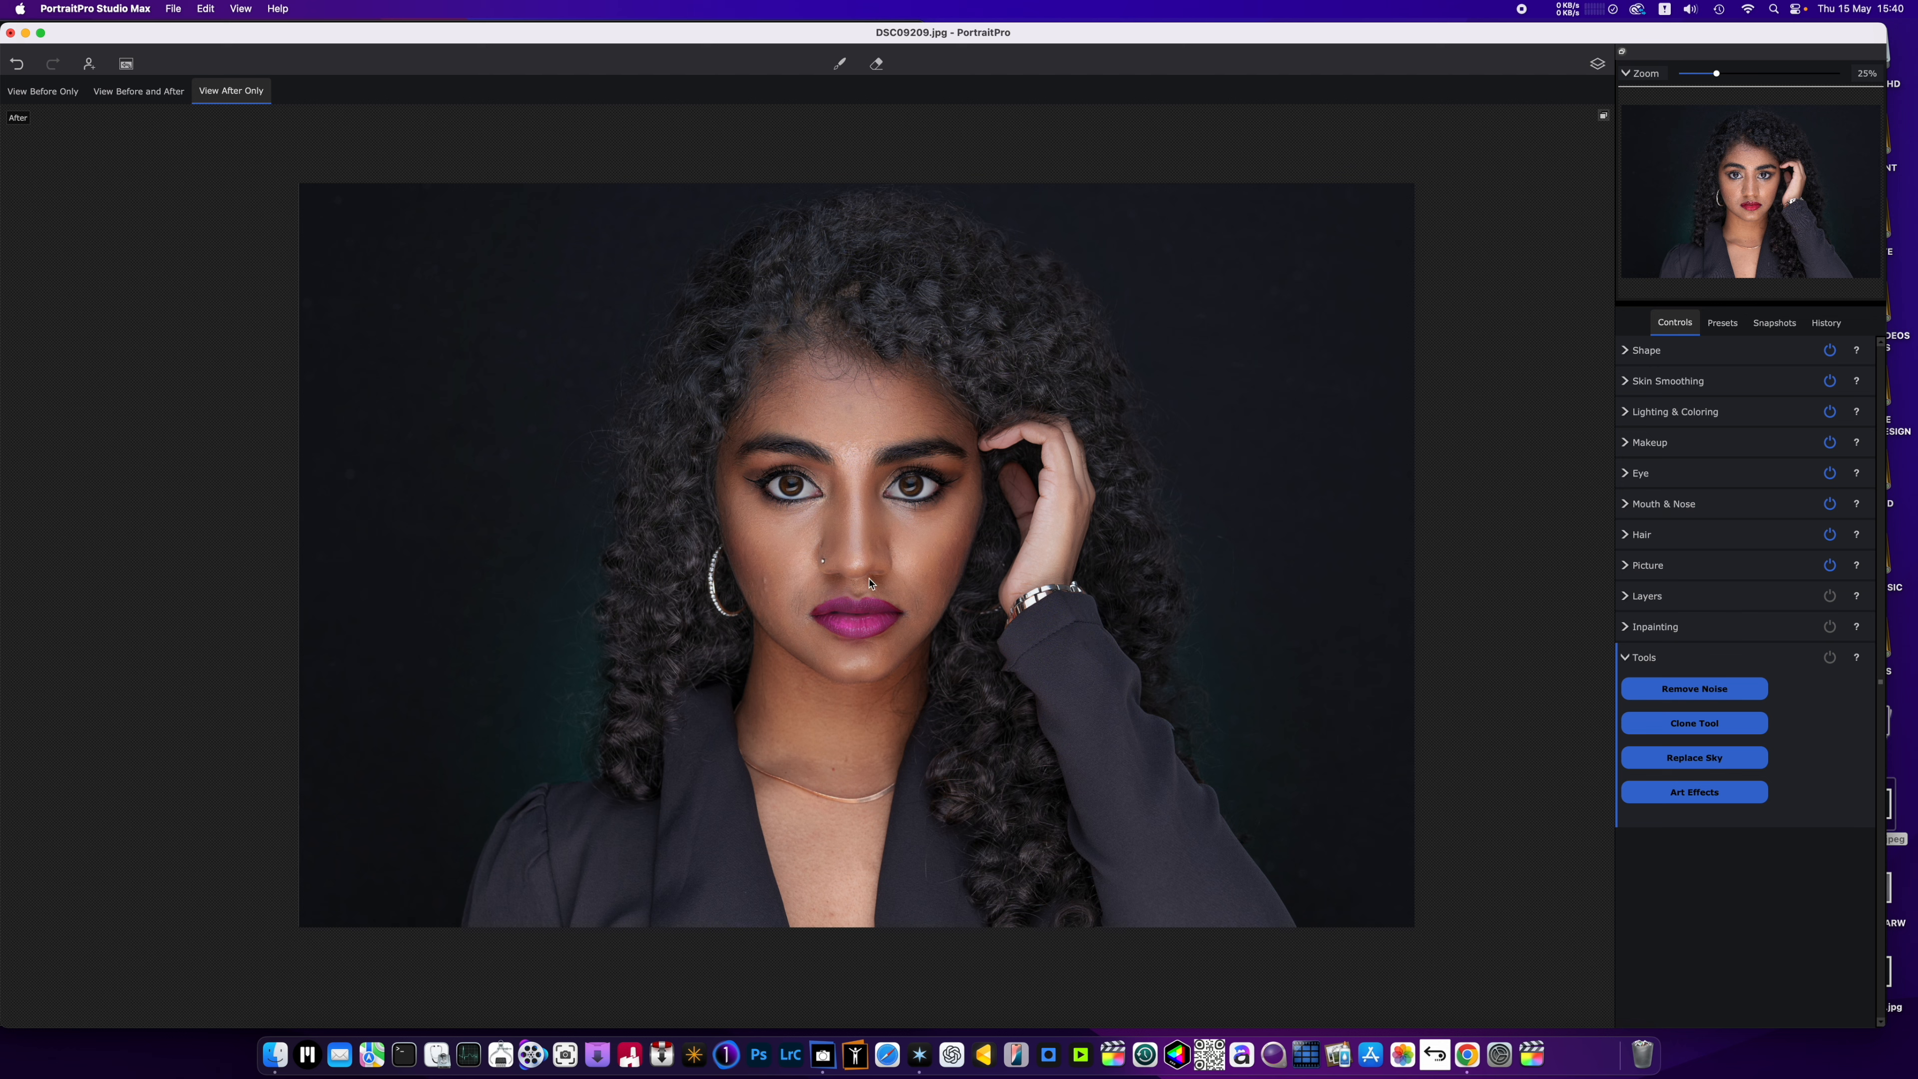
{"action": "scroll", "coordinate": [823, 607], "scroll_direction": "up", "scroll_amount": 2}
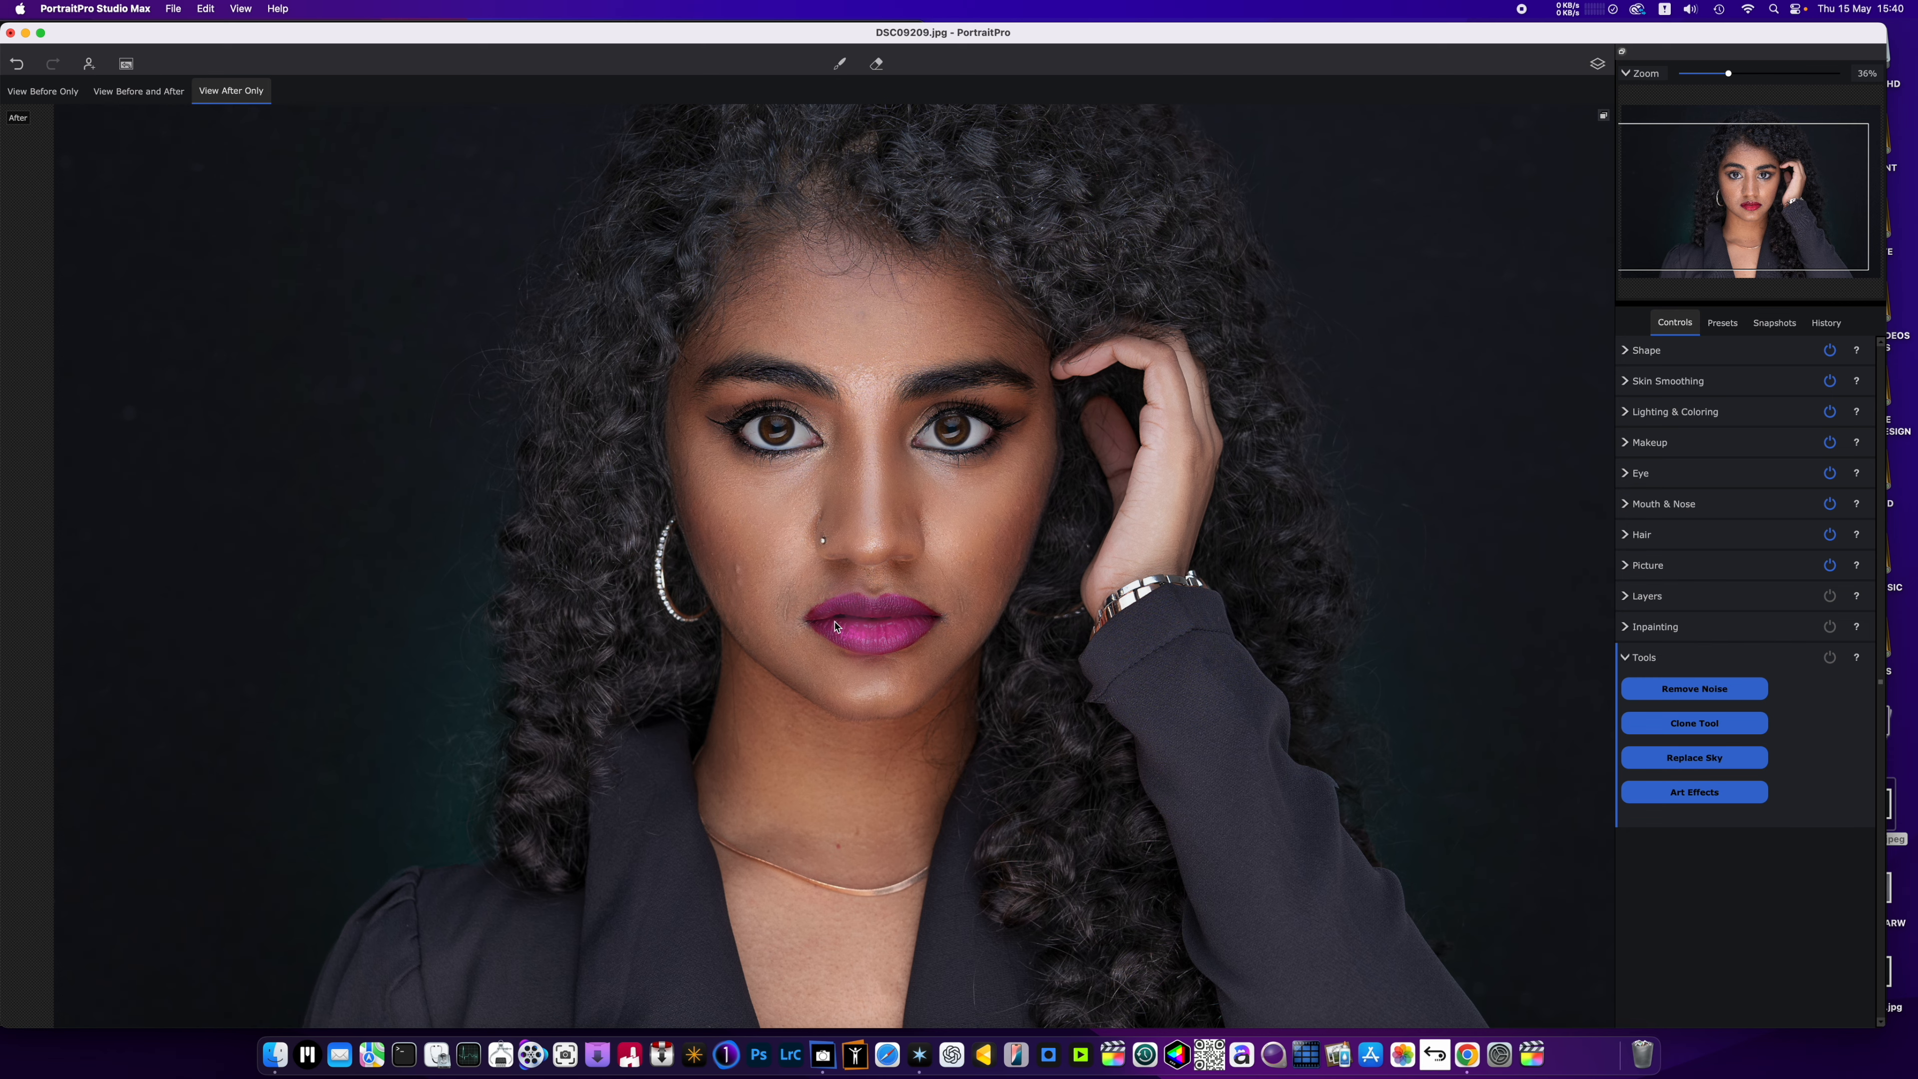
{"action": "scroll", "coordinate": [837, 625], "scroll_direction": "down", "scroll_amount": 2}
{"action": "scroll", "coordinate": [857, 618], "scroll_direction": "down", "scroll_amount": 1}
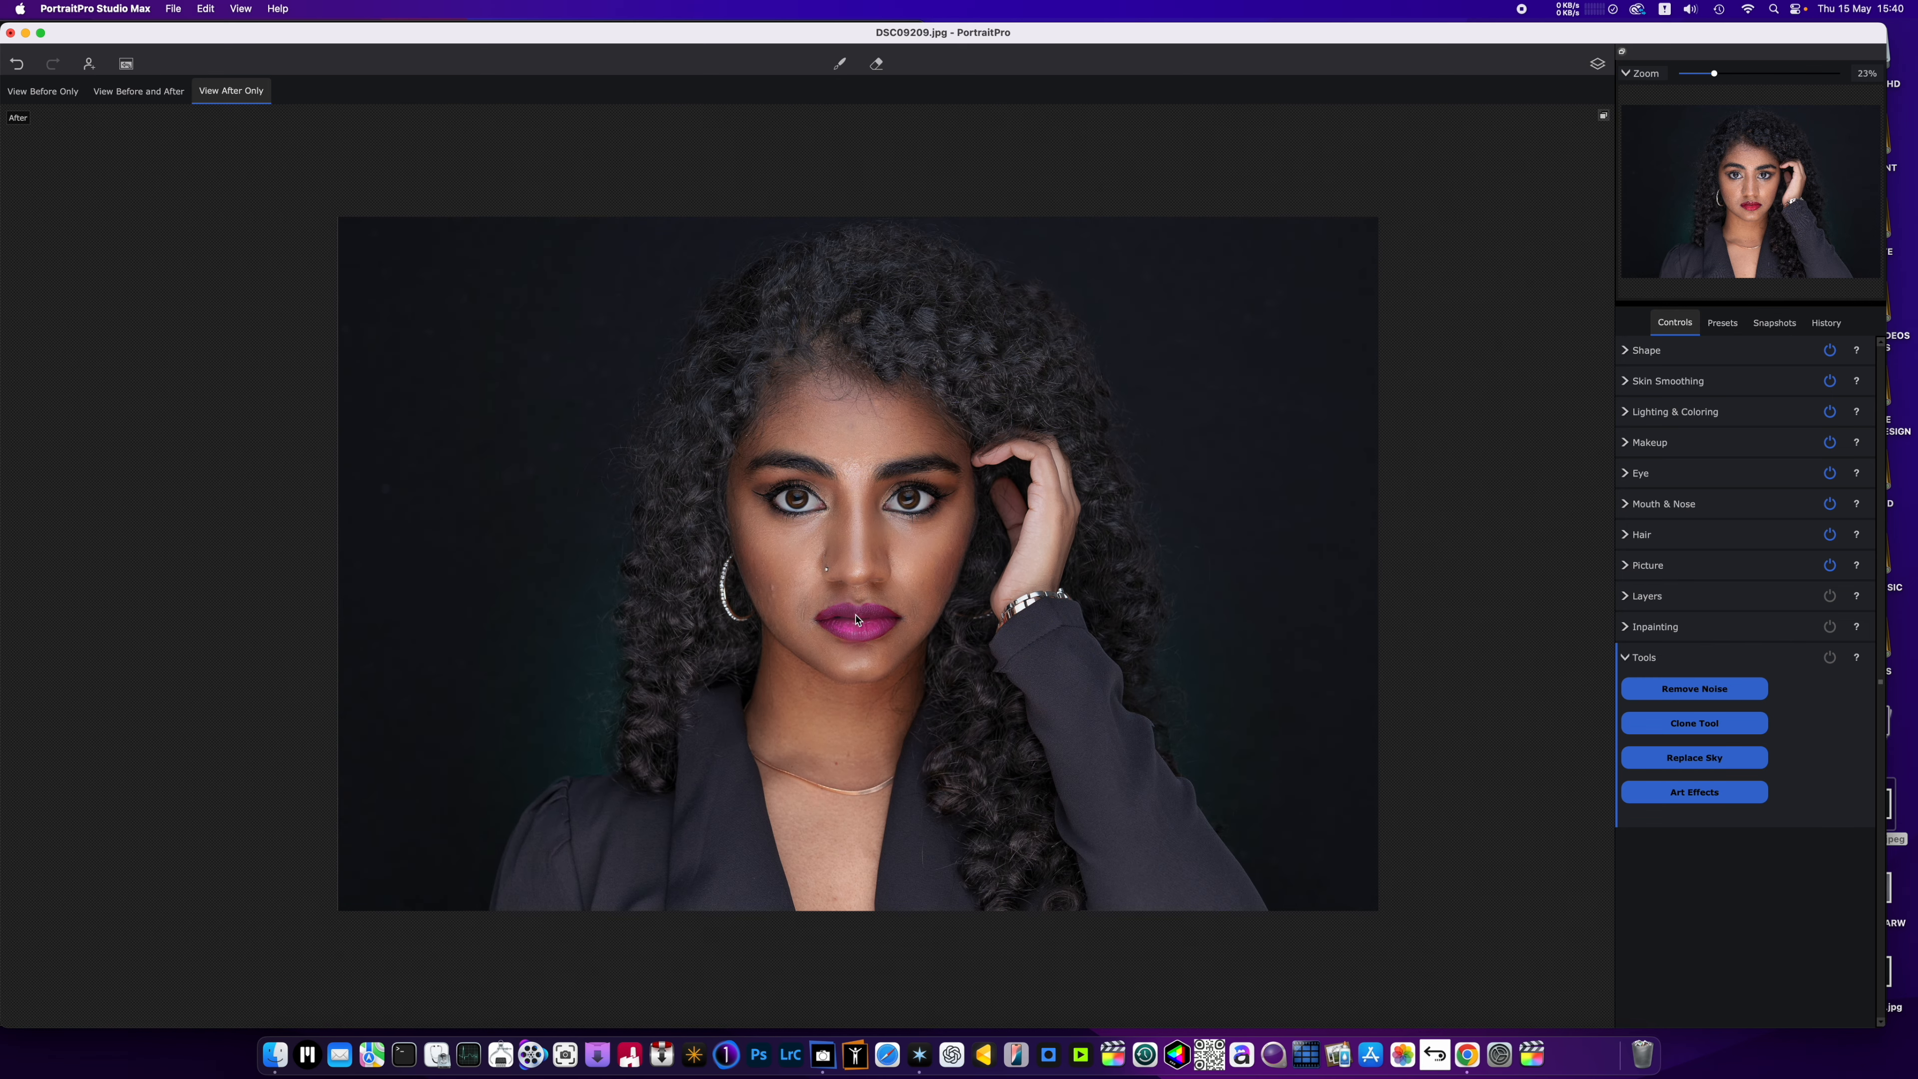